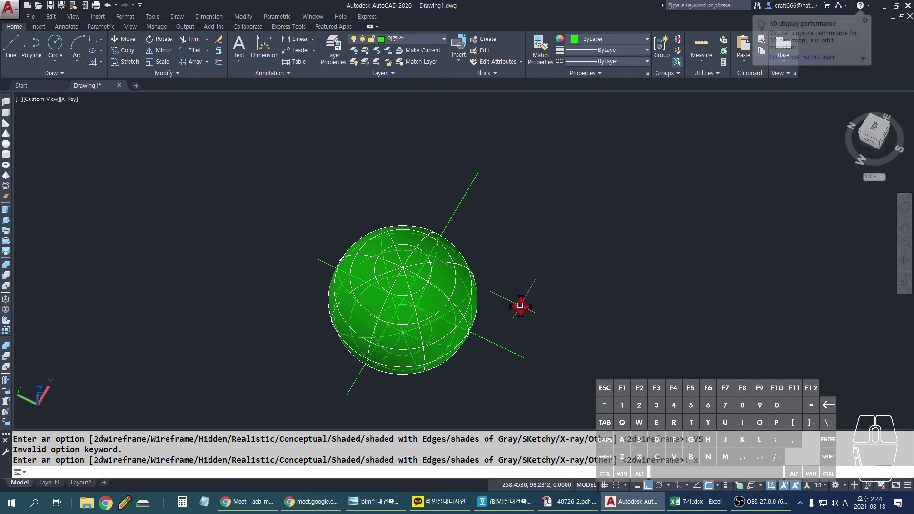
Step: Display the sphere in the Conceptual visual style
type("c")
Step: Align the UCS with the Front orientation
key("Return")
middle_click_drag(521, 307, 504, 305, "shift")
type("ucs")
Step: Try to offset the axis line through the sphere by 30
key("Return")
type("fr")
key("Return")
key("Escape")
key("Escape")
key("o")
key("Return")
type("30")
key("Return")
left_click(520, 329)
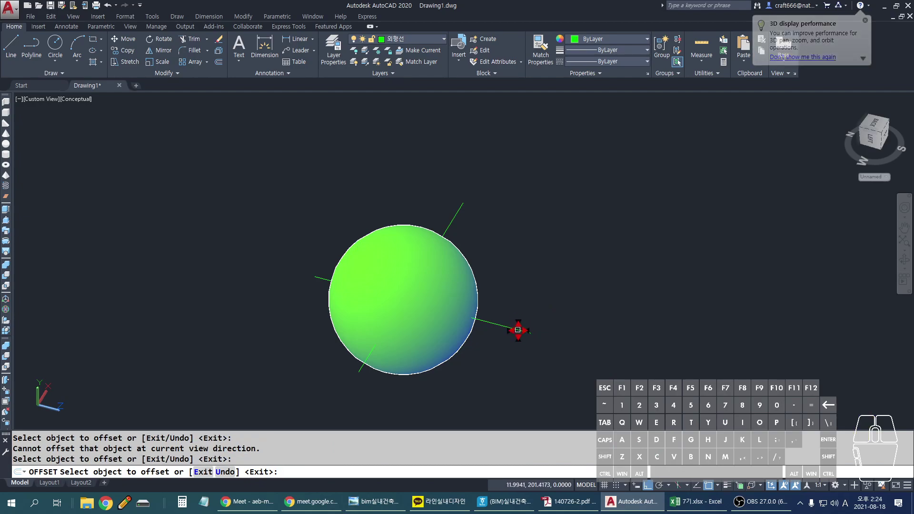
key("Escape")
Step: Specify the Front UCS again and retry offsetting the sphere's axis line by 30
type("ucs")
key("Return")
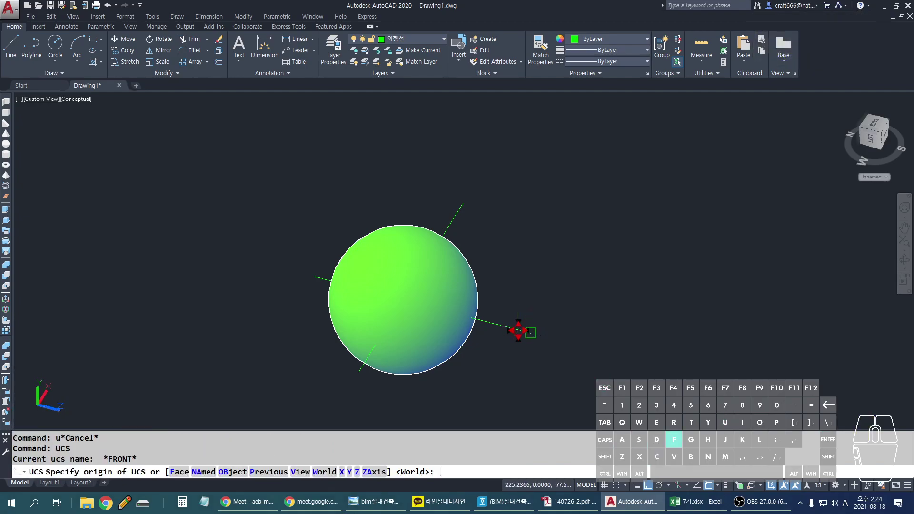
type("fr")
key("Escape")
type("o")
key("Return")
type("30")
key("Return")
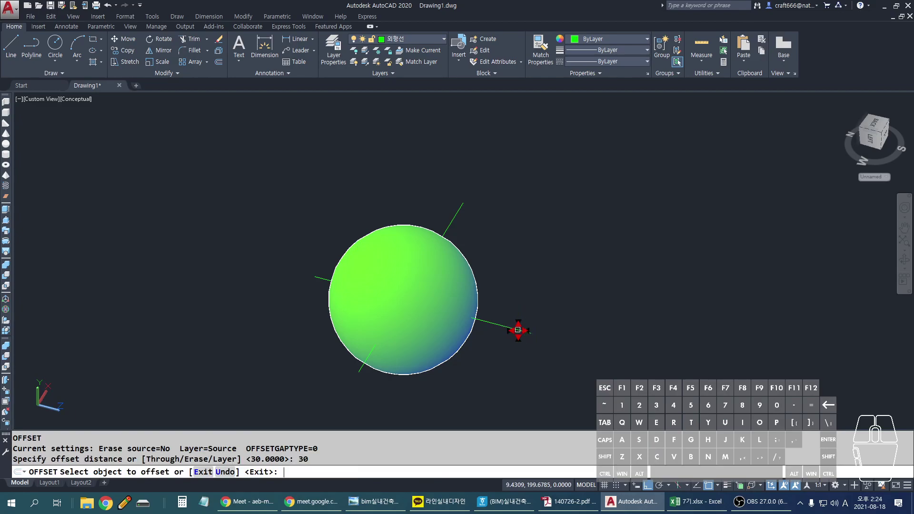
left_click(512, 329)
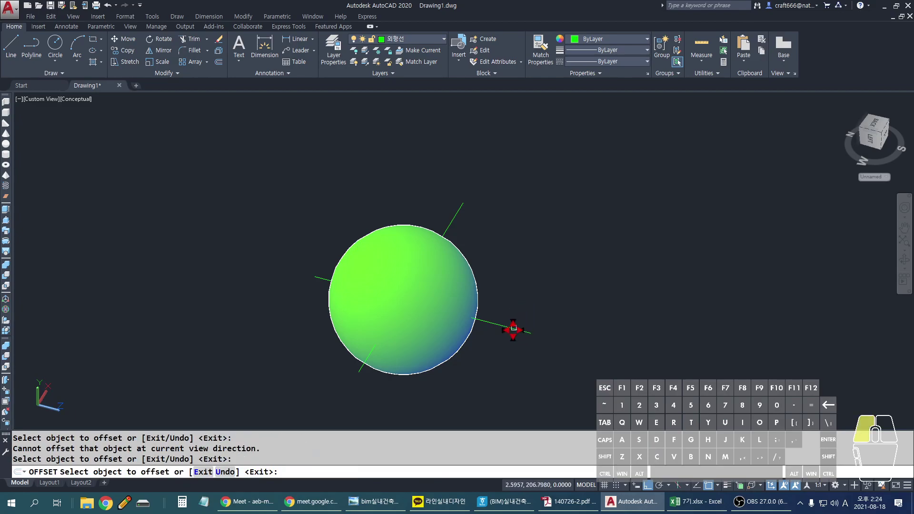
left_click(514, 327)
key("Escape")
key("Escape")
key("Escape")
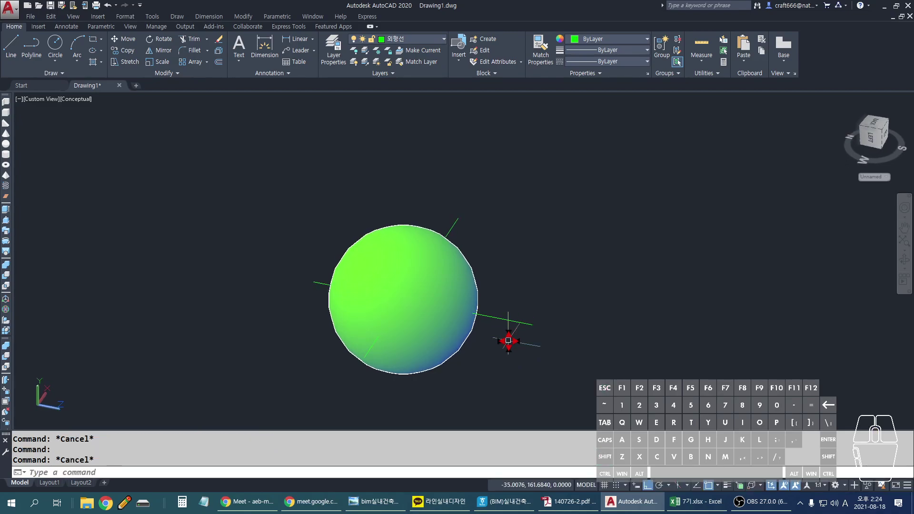
type("ucs")
key("Return")
type("fr")
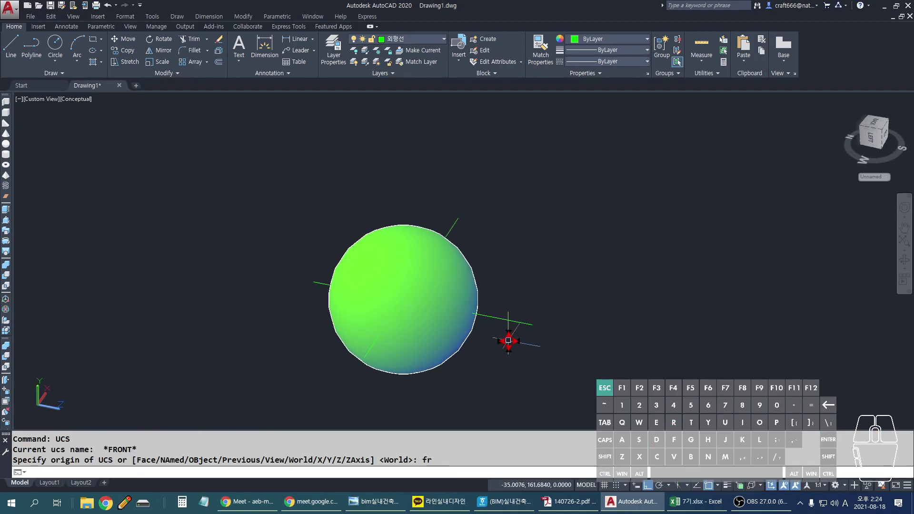
key("Escape")
key("Escape")
key("space")
key("Escape")
key("Escape")
type("-c")
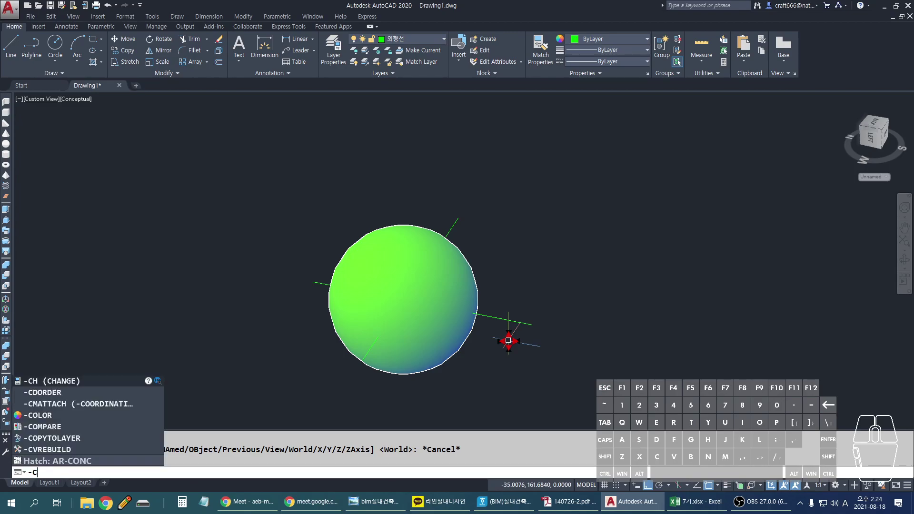
type("-vp")
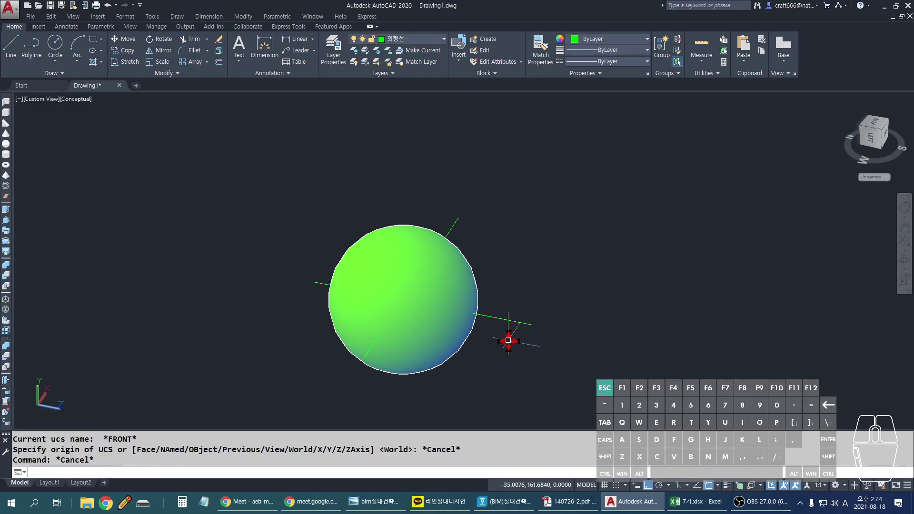
Step: Set the view direction to 1,-2,1 with the VPOINT command
key("Return")
key("Return")
type("1,-2,1")
Step: Offset the horizontal axis line upward by 30
key("Return")
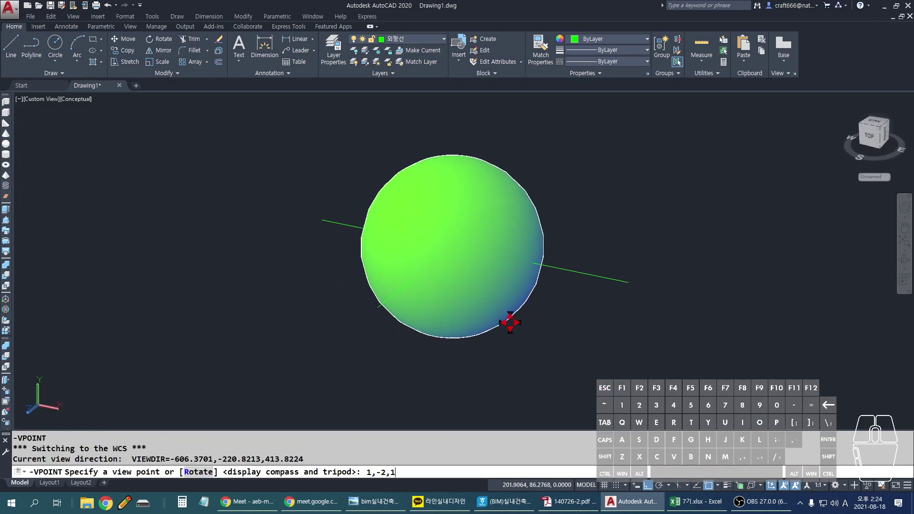
type("o")
key("Return")
type("30")
key("Return")
left_click(603, 280)
left_click(608, 227)
key("Escape")
Step: Slice the sphere along the two endpoints of the upper line, keeping both sides
type("sl")
key("space")
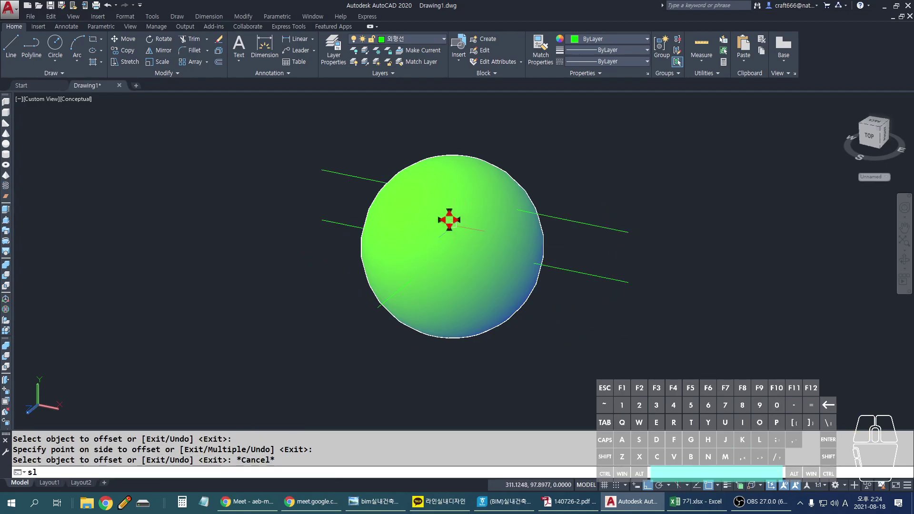
left_click(431, 263)
key("space")
key("space")
key("Escape")
key("space")
left_click(445, 243)
key("space")
left_click(322, 170)
left_click(629, 232)
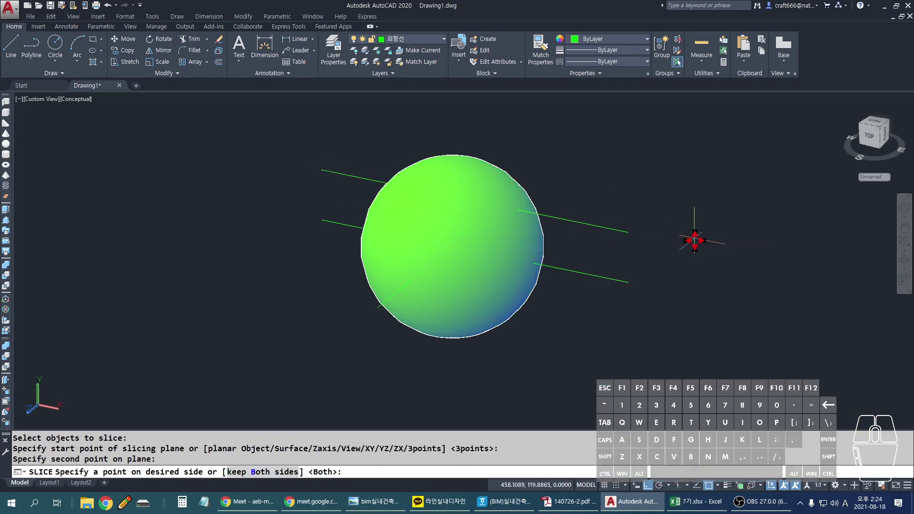
key("space")
Step: Delete the cap above the slicing line to expose the sphere's flat cut face
left_click(473, 171)
key("Delete")
middle_click_drag(585, 244, 587, 357, "shift")
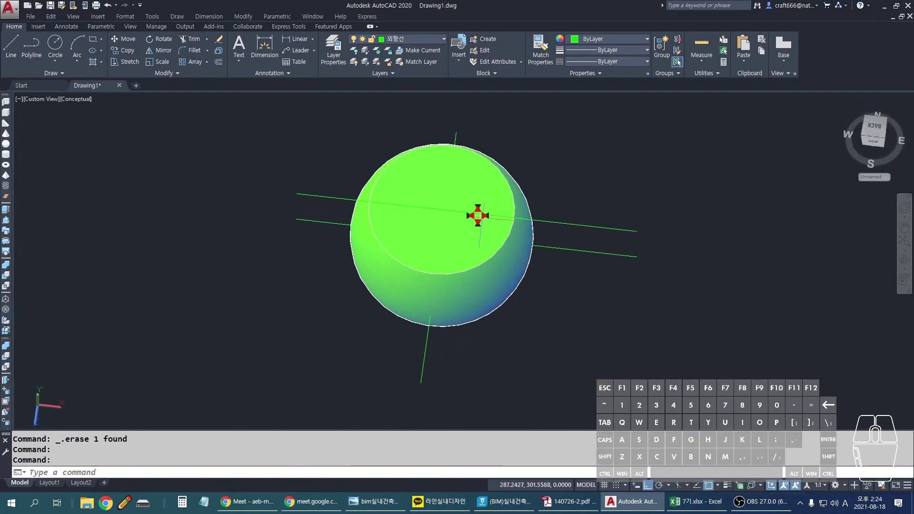
scroll(461, 193, "up", 1)
Step: Return the UCS to World
key("Escape")
key("Escape")
type("ucs")
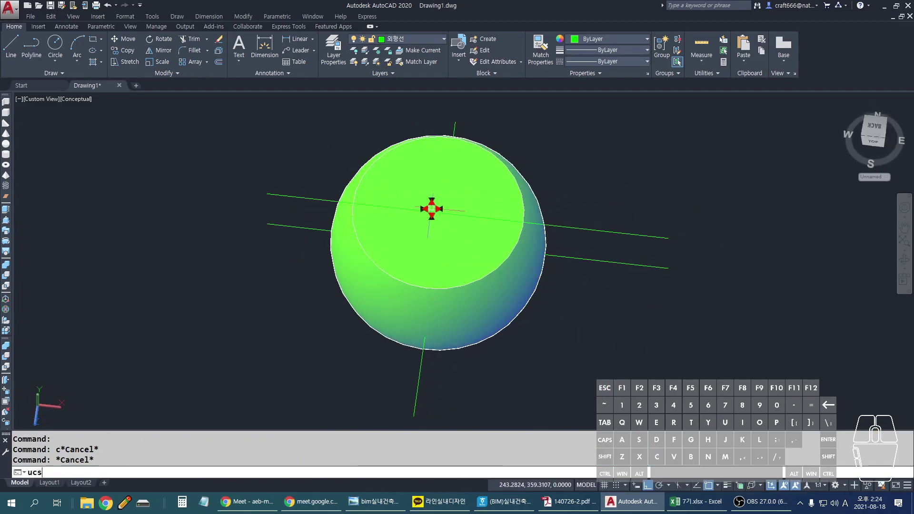
key("Return")
left_click(431, 208)
key("Escape")
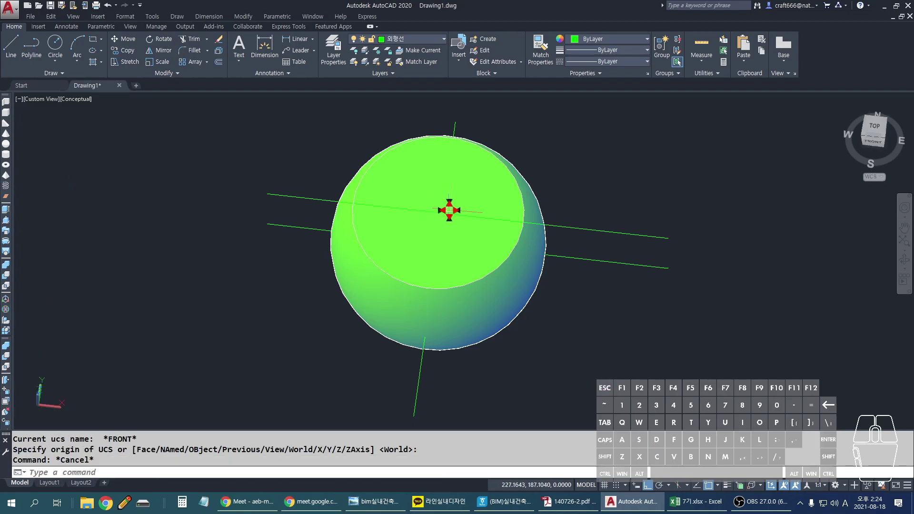
type("c")
key("Return")
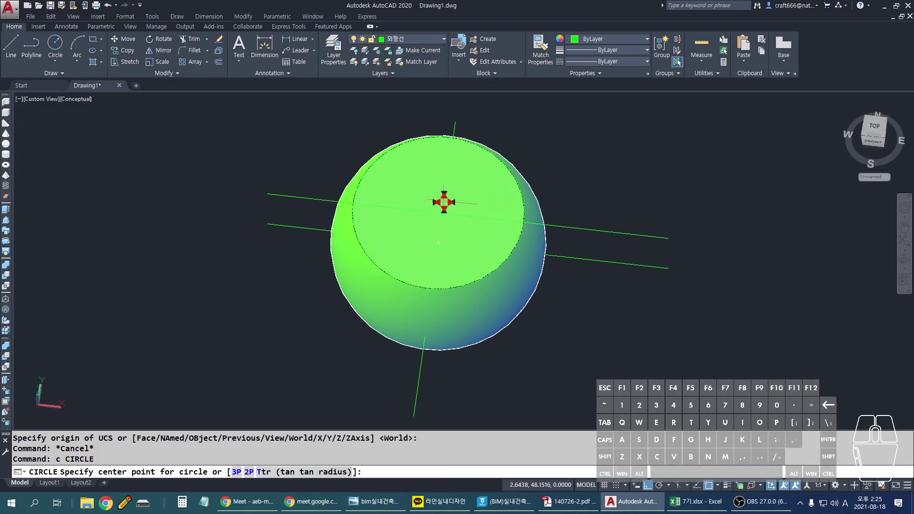
right_click(437, 211, "shift")
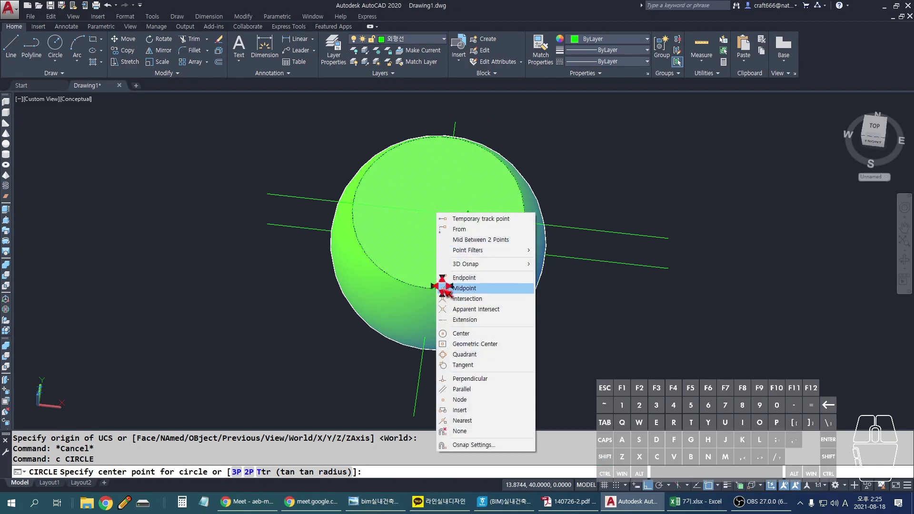
left_click(443, 334)
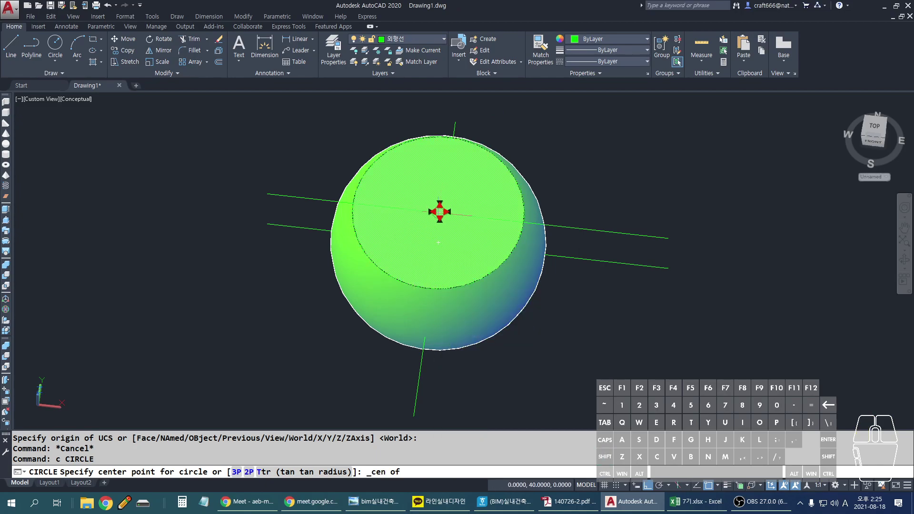
left_click(439, 211)
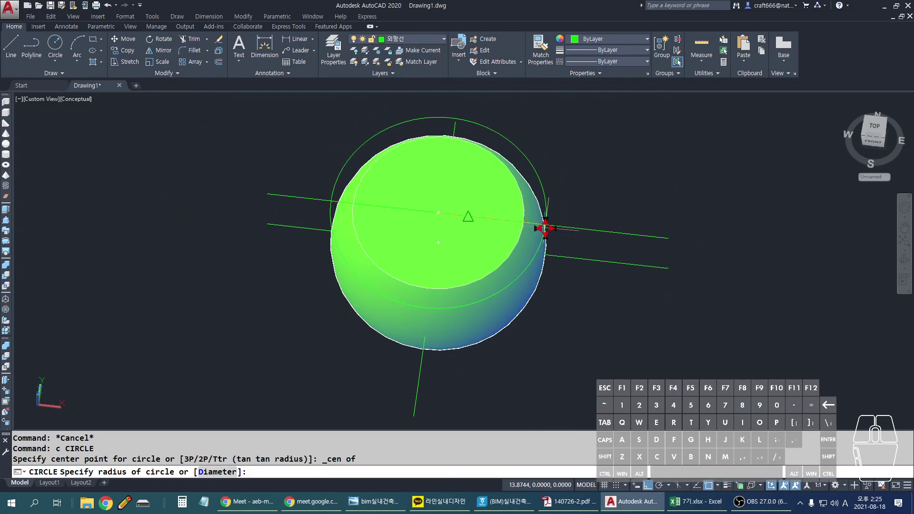
key("Escape")
Step: Draw a circle of radius 40 from the centre of the cut face out to its edge
type("c")
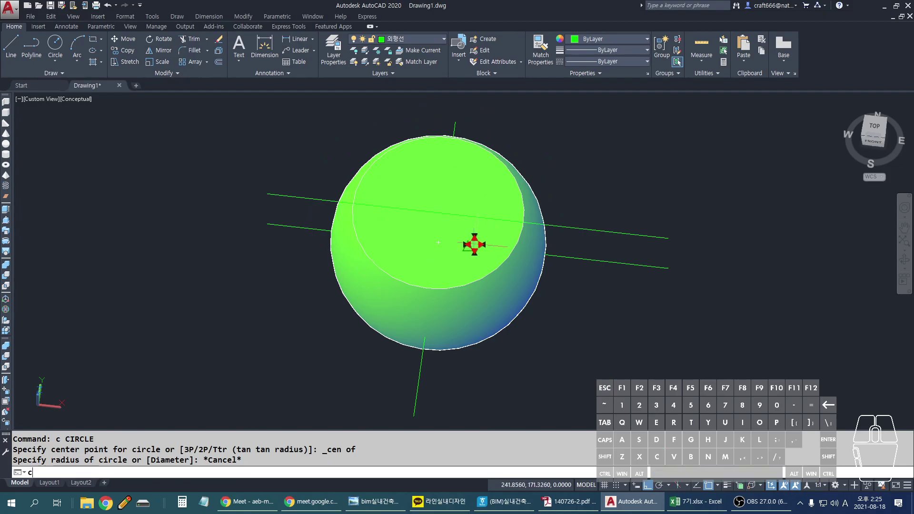
key("Return")
left_click(438, 213)
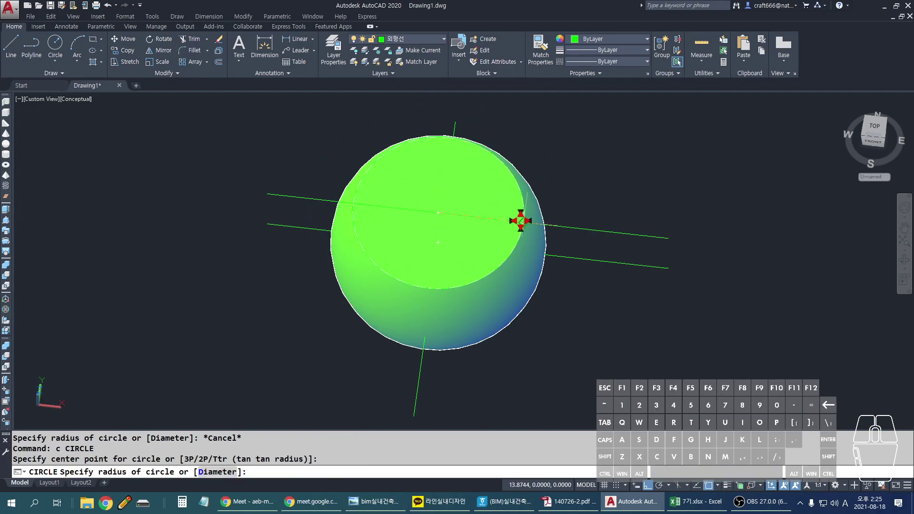
scroll(522, 224, "up", 2)
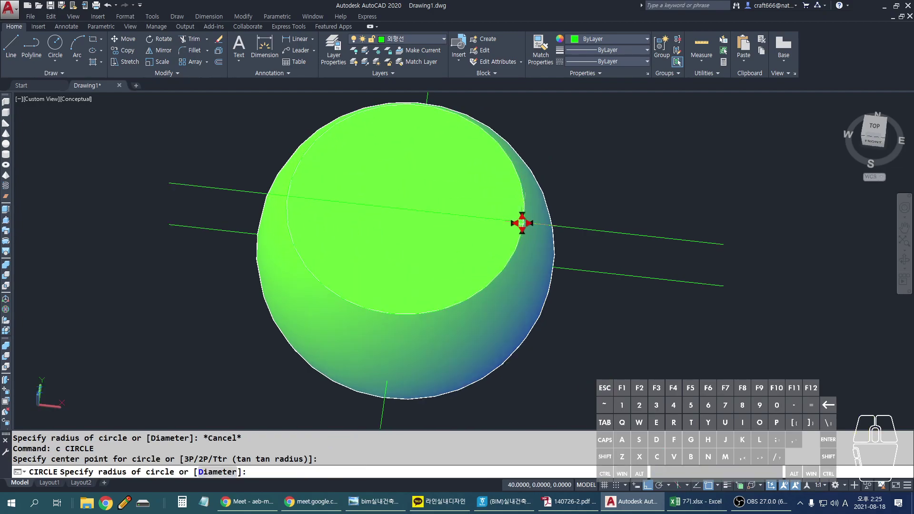
left_click(522, 223)
scroll(522, 223, "down", 1)
middle_click_drag(507, 280, 483, 205, "shift")
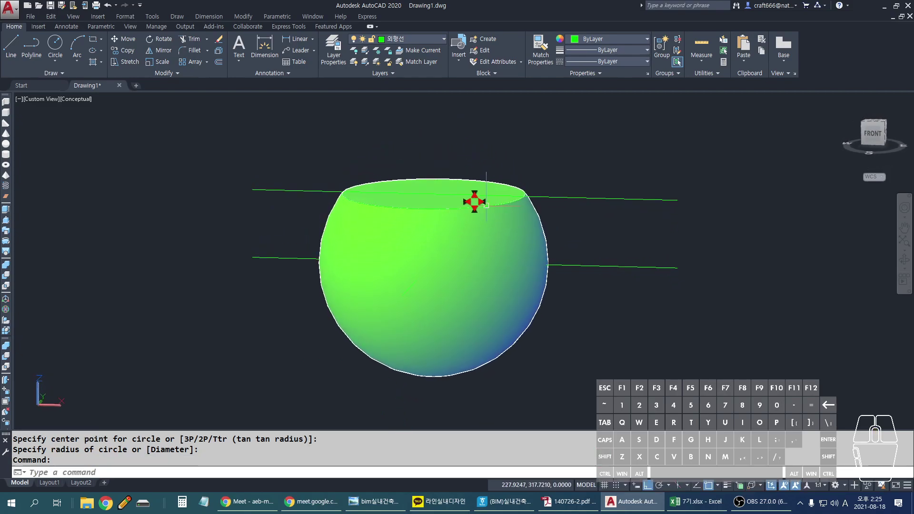
middle_click_drag(372, 189, 418, 232, "shift")
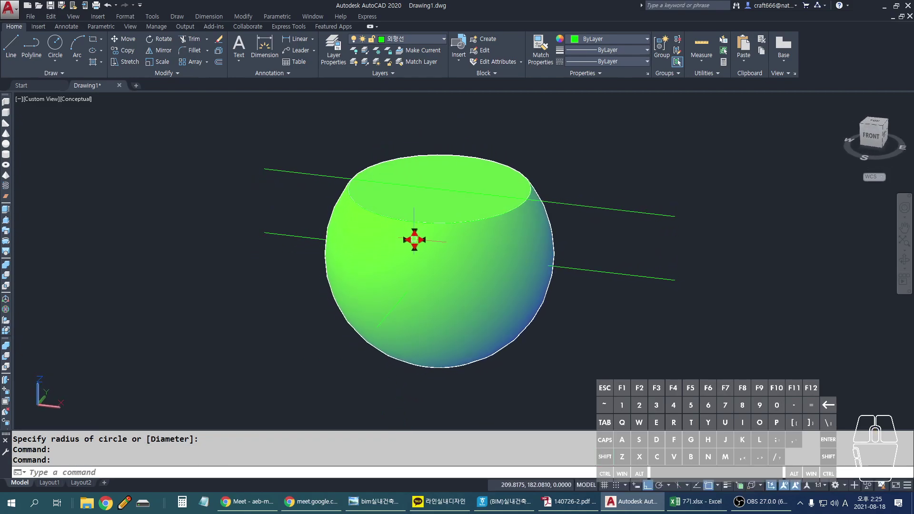
Step: Make the red 치수선 layer current and draw a two-point circle across the cut face's diameter
left_click(411, 42)
left_click(400, 125)
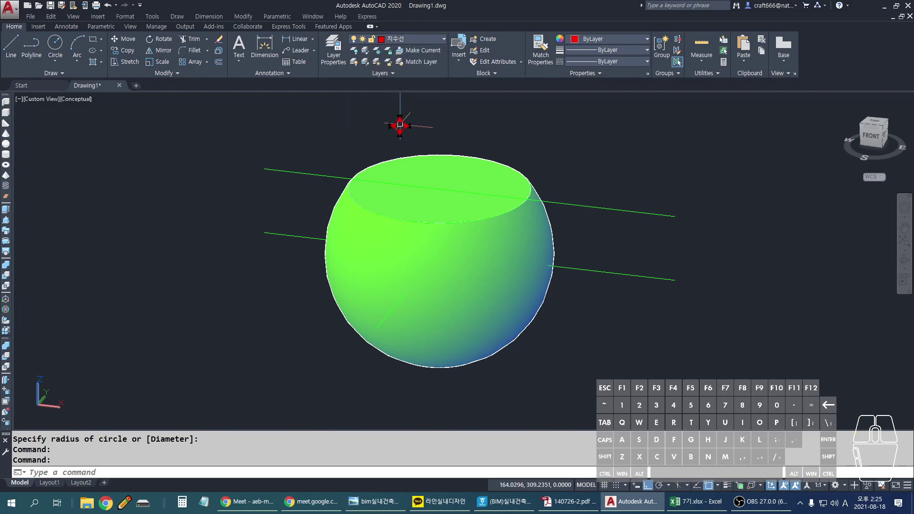
type("c")
key("Return")
type("2p")
key("Return")
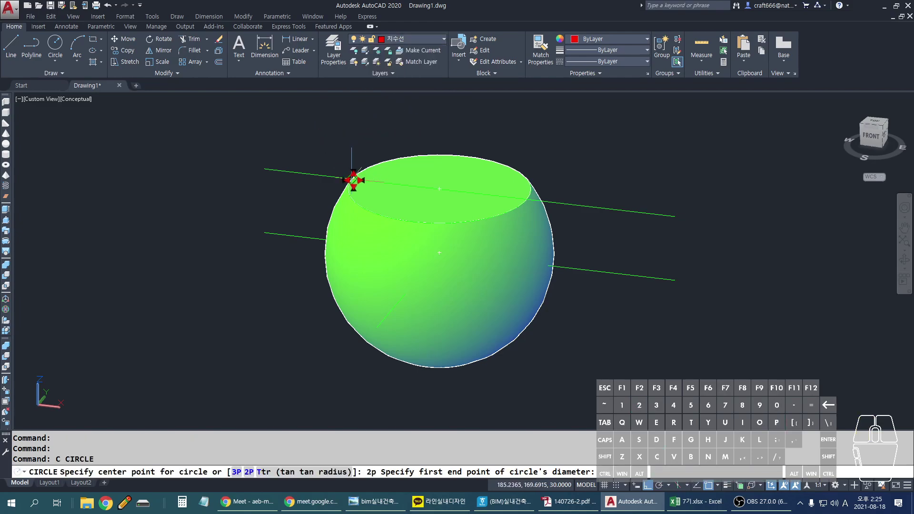
left_click(351, 179)
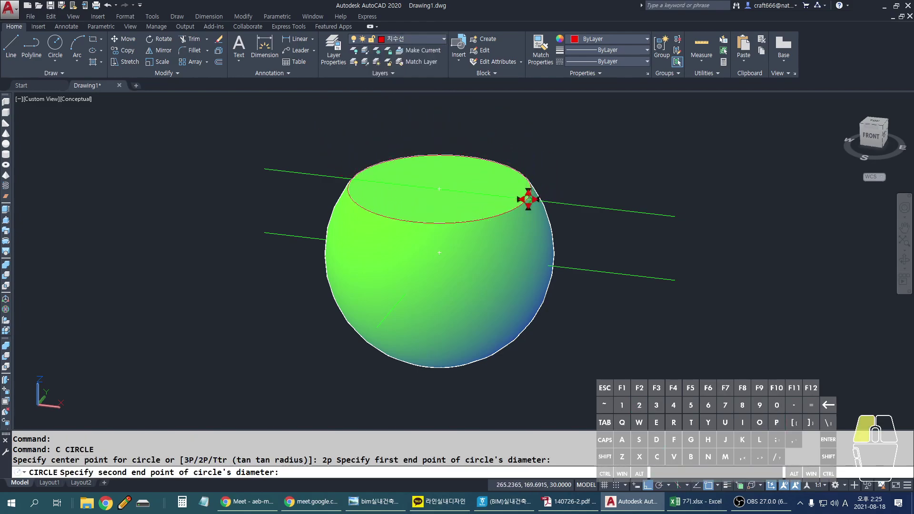
left_click(528, 199)
Step: Examine the circle on the sphere's cut face from the front and from above
left_click_drag(529, 199, 446, 296)
mouse_move(490, 296)
middle_mouse_down("shift")
mouse_move(553, 404)
mouse_move(546, 273)
middle_mouse_up("shift")
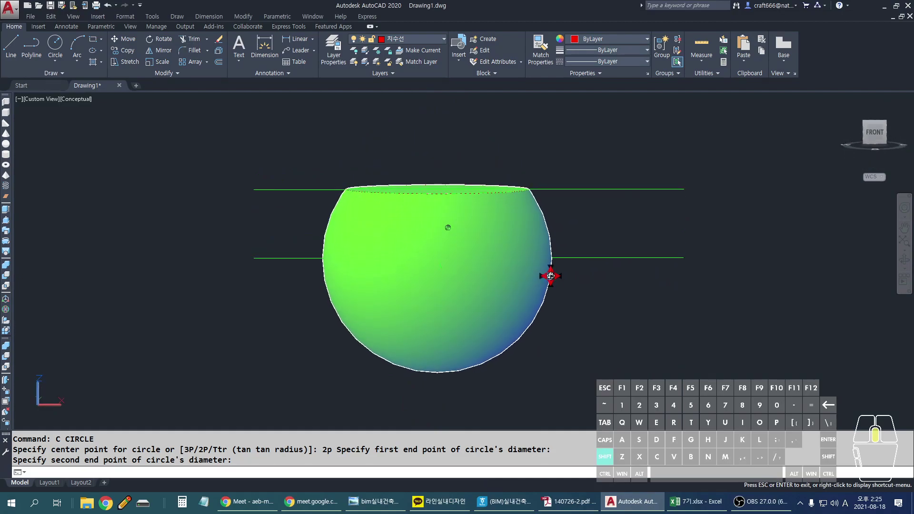
left_click_drag(279, 188, 445, 188)
left_click_drag(587, 190, 751, 189)
mouse_move(423, 166)
left_mouse_down()
mouse_move(541, 178)
mouse_move(398, 156)
left_mouse_up()
mouse_move(445, 129)
middle_mouse_down("shift")
mouse_move(527, 149)
mouse_move(526, 270)
middle_mouse_up("shift")
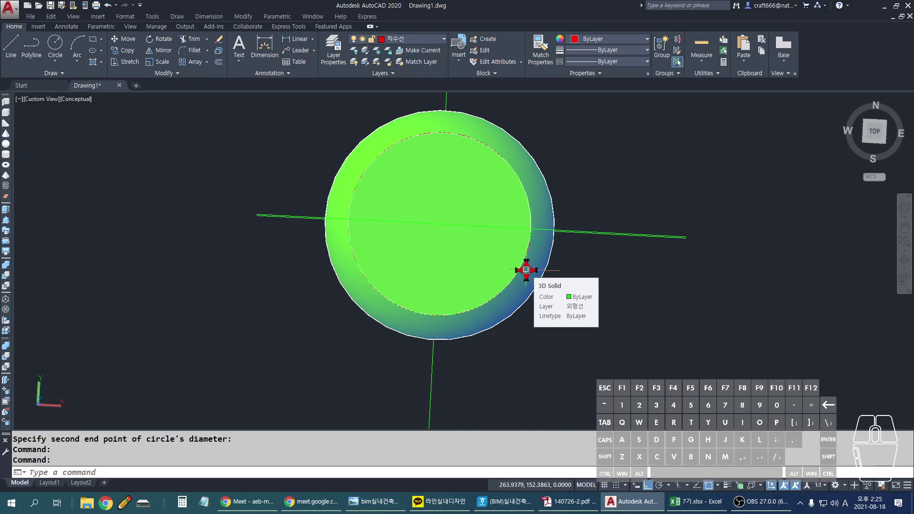
Step: Undo the circles, layer change, UCS change, cap deletion and slice to get back to the whole sphere
key("Escape")
key("ctrl+z")
key("ctrl+z")
key("ctrl+z")
key("ctrl+z")
key("ctrl+z")
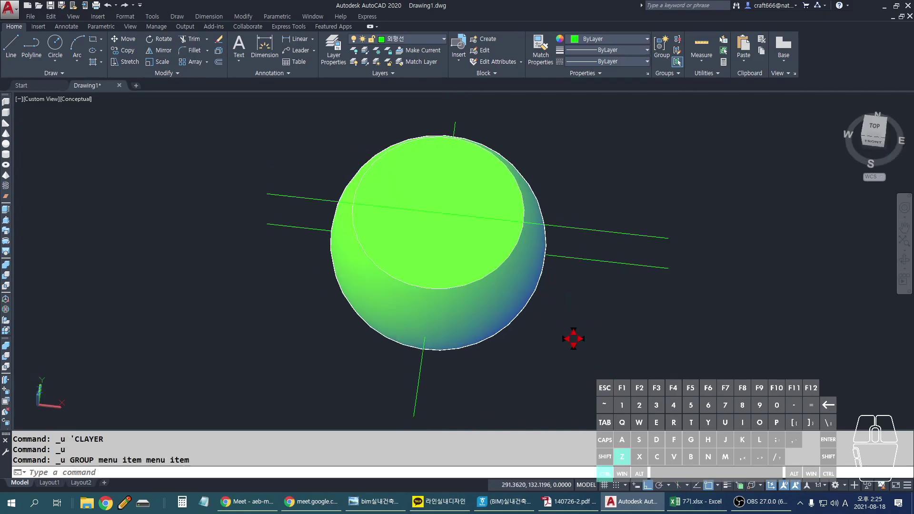
key("ctrl+z")
key("ctrl+z")
key("ctrl+z")
key("ctrl+z")
key("ctrl+z")
key("ctrl+z")
key("ctrl+z")
Step: Rotate the upper offset line by -30 degrees about its midpoint
middle_click_drag(573, 341, 576, 303, "shift")
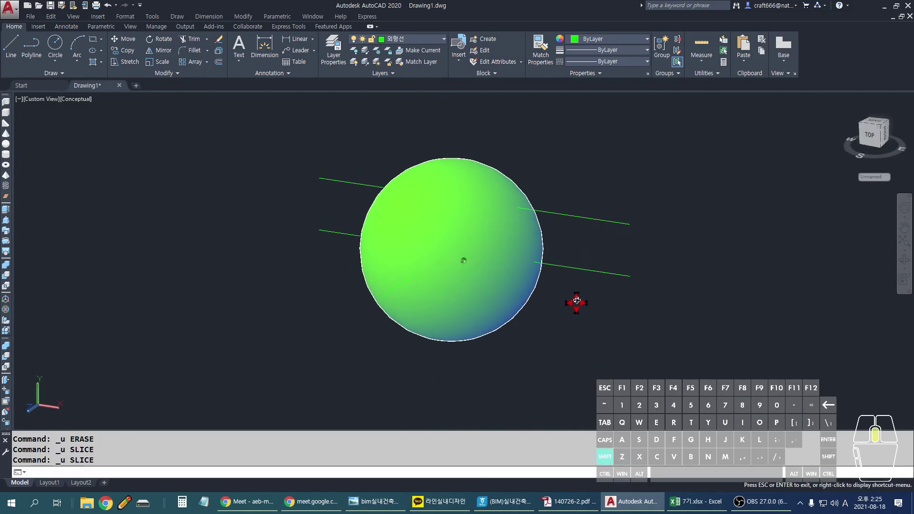
middle_click(578, 293)
middle_click(577, 293)
type("ro")
key("Return")
left_click(613, 164)
left_click(452, 200)
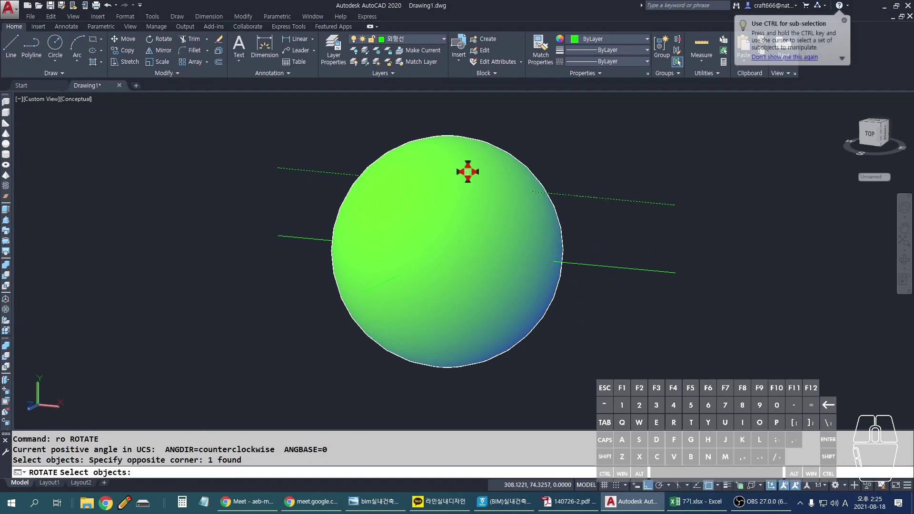
key("Return")
left_click(448, 184)
type("-30")
key("Return")
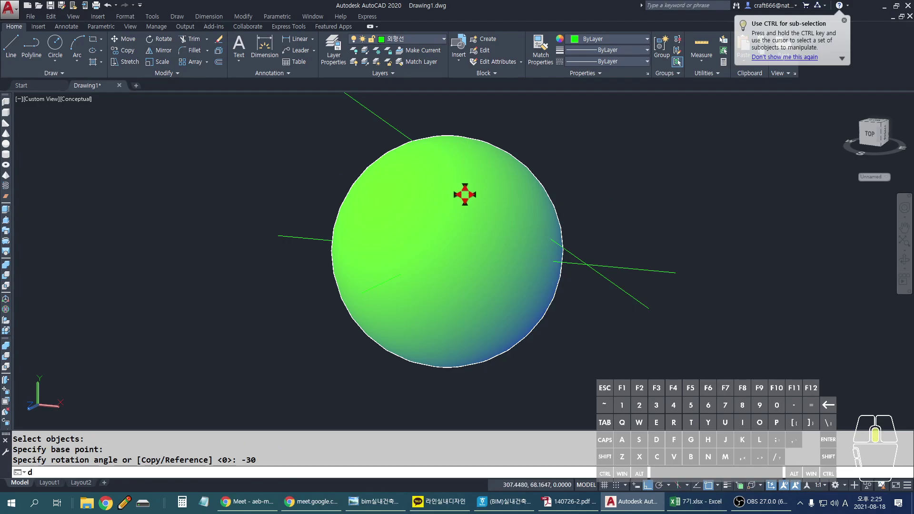
Step: Slice the sphere along the two endpoints of the inclined line, keeping both sides
scroll(467, 209, "down", 3)
key("Escape")
type("sl")
key("Return")
left_click(453, 218)
key("space")
left_click(370, 118)
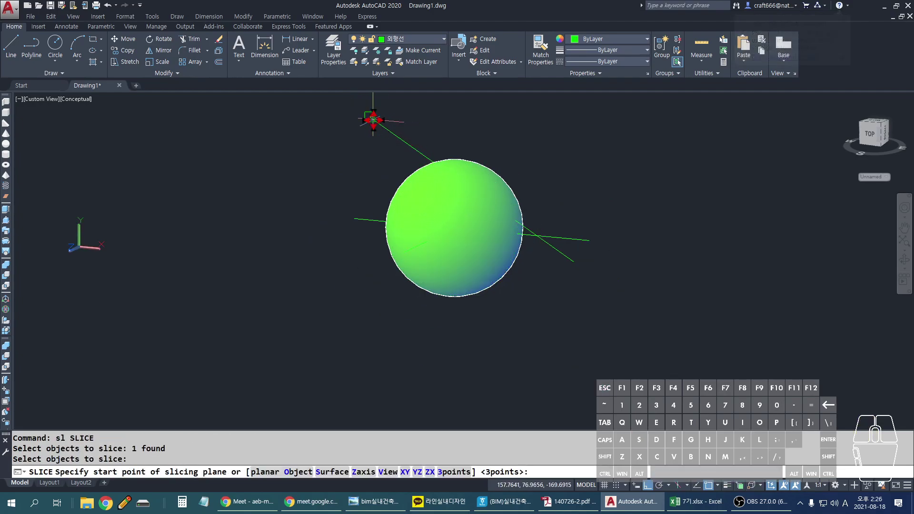
left_click(573, 261)
key("space")
Step: Delete the piece of the sphere above the inclined cut and view the remainder facing the Front UCS plane
left_click(488, 199)
key("Delete")
mouse_move(586, 239)
middle_mouse_down("shift")
mouse_move(547, 251)
mouse_move(569, 226)
mouse_move(524, 159)
mouse_move(655, 288)
mouse_move(532, 308)
mouse_move(418, 302)
mouse_move(544, 302)
mouse_move(529, 310)
middle_mouse_up("shift")
left_click_drag(376, 165, 629, 300)
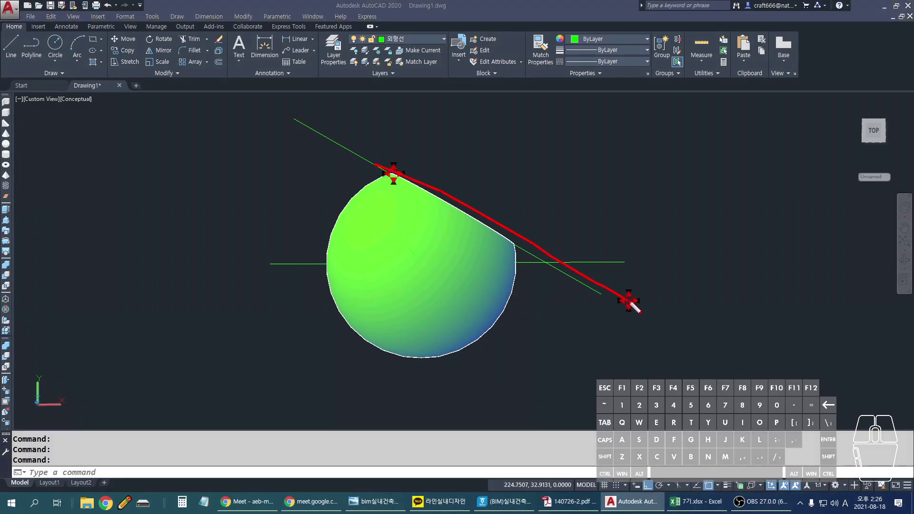
left_click_drag(442, 172, 446, 192)
key("Escape")
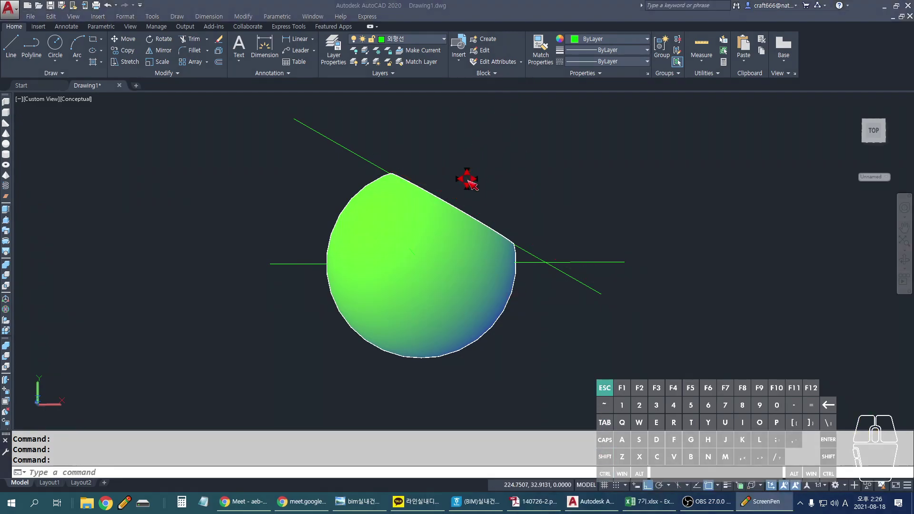
Step: Orbit to a near-top view of the sliced sphere and examine the quadrant points and diameter of the inclined cut face
left_click_drag(517, 114, 471, 179)
mouse_move(457, 210)
middle_mouse_down("shift")
mouse_move(388, 235)
mouse_move(533, 202)
mouse_move(484, 233)
mouse_move(504, 242)
middle_mouse_up("shift")
scroll(484, 201, "up", 1)
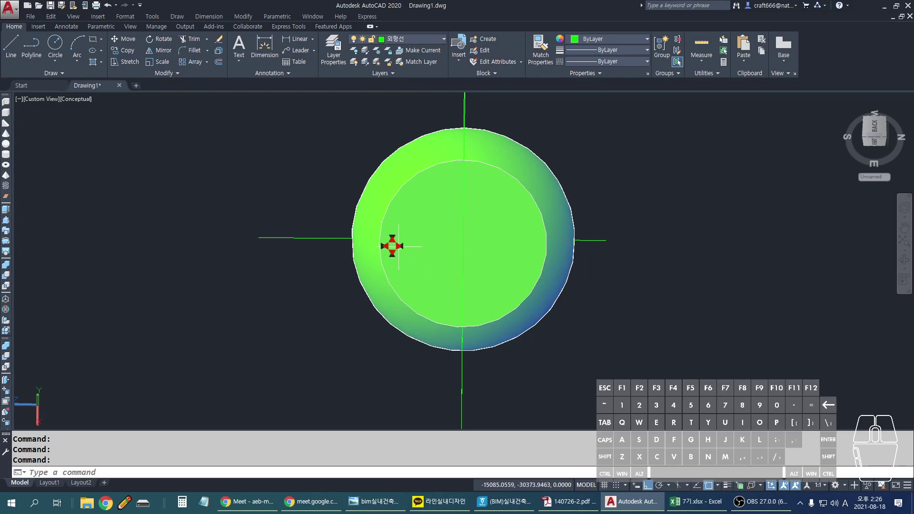
left_click_drag(378, 232, 379, 244)
left_click_drag(546, 240, 547, 255)
mouse_move(366, 214)
left_mouse_down()
mouse_move(358, 229)
mouse_move(372, 229)
left_mouse_up()
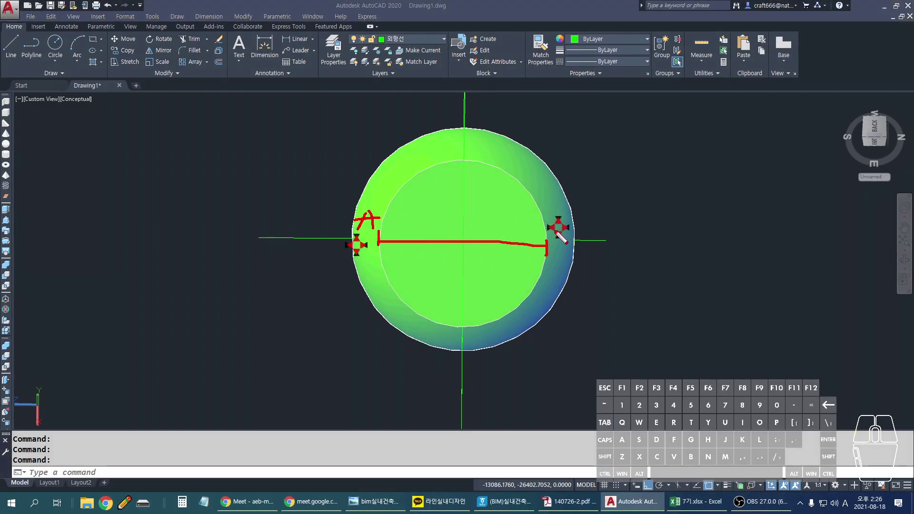
left_click_drag(557, 228, 548, 228)
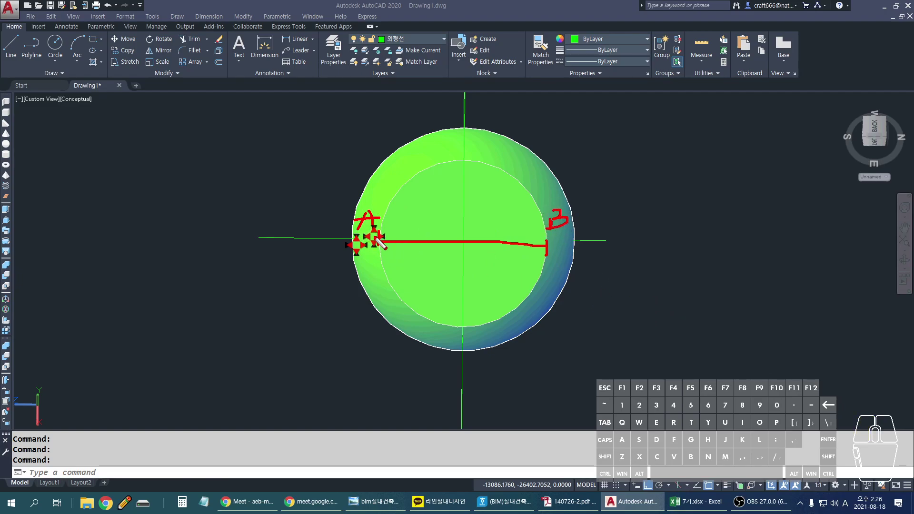
left_click_drag(382, 241, 549, 241)
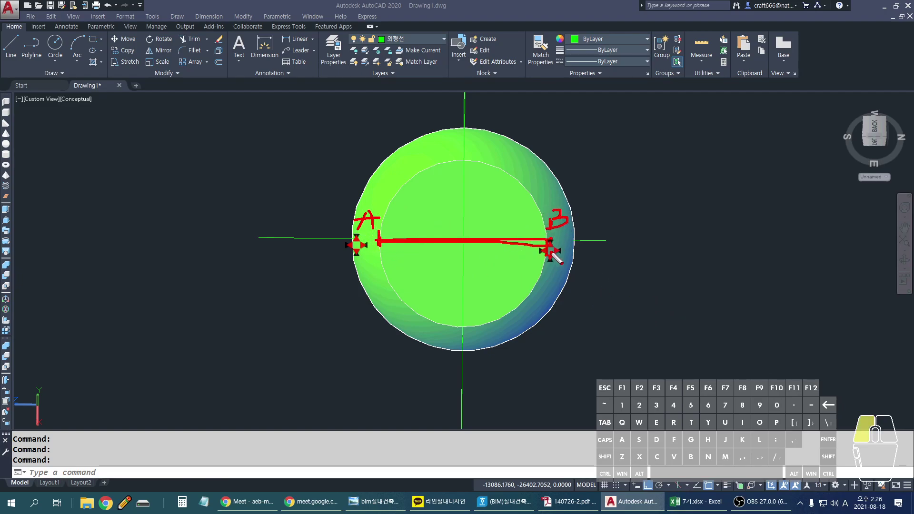
left_click_drag(457, 329, 479, 329)
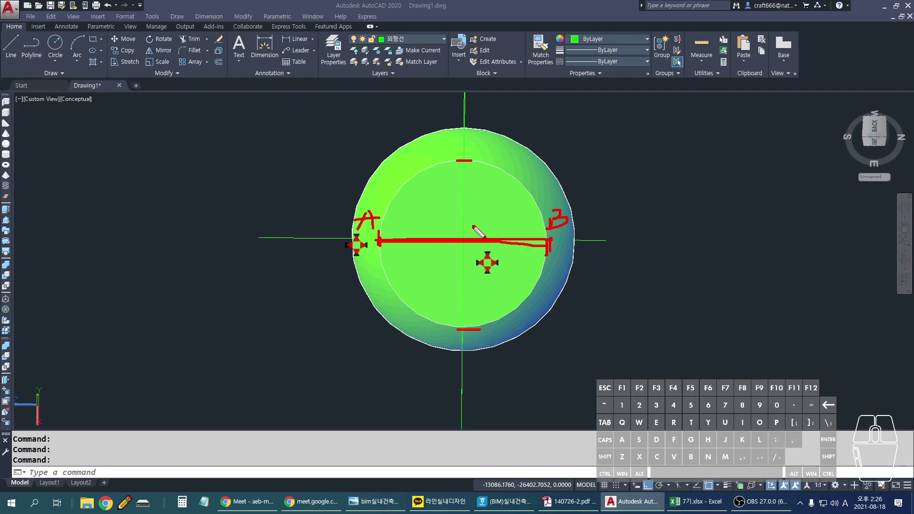
left_click_drag(463, 152, 477, 149)
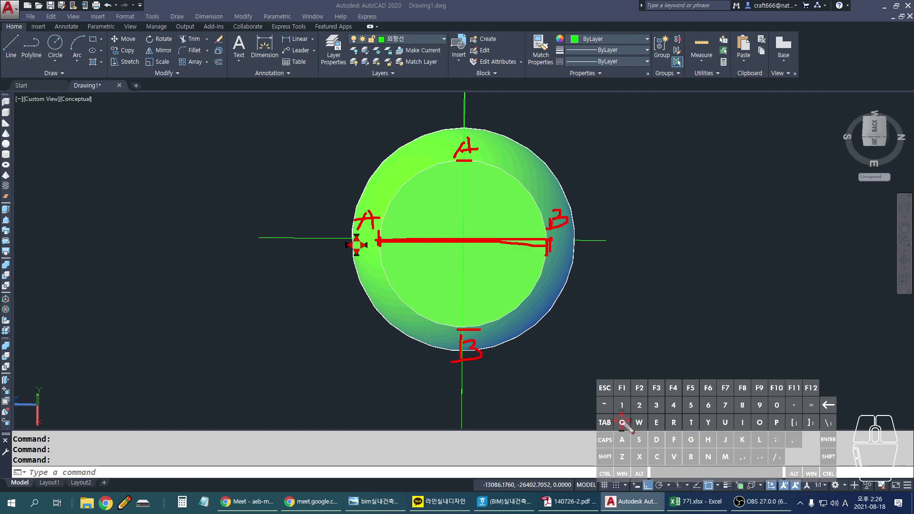
key("Escape")
Step: Define a three-point UCS on the inclined cut face, with its origin at the face's centre and its axes through the face's quadrants
middle_click_drag(531, 288, 511, 249, "shift")
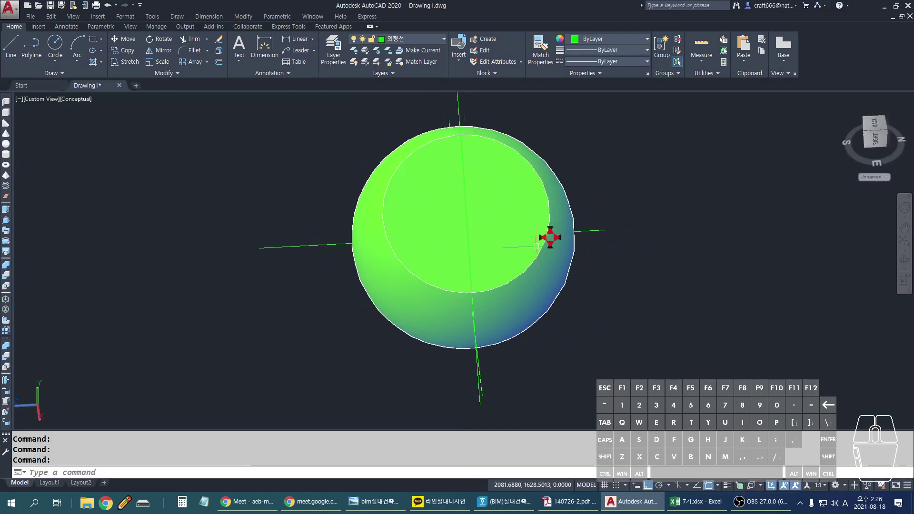
scroll(413, 199, "up", 1)
key("ctrl+Tab")
mouse_move(374, 210)
left_mouse_down()
mouse_move(374, 220)
mouse_move(558, 214)
left_mouse_up()
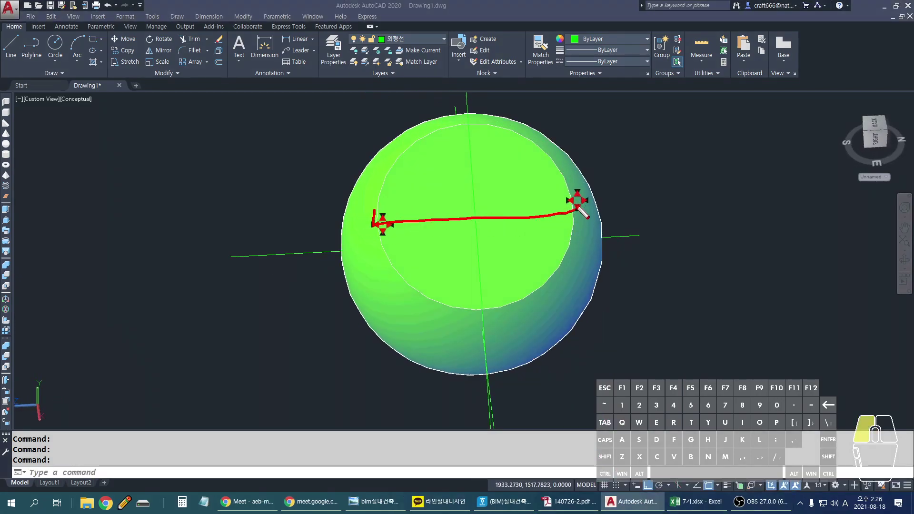
key("Escape")
key("Escape")
type("ucs")
key("Return")
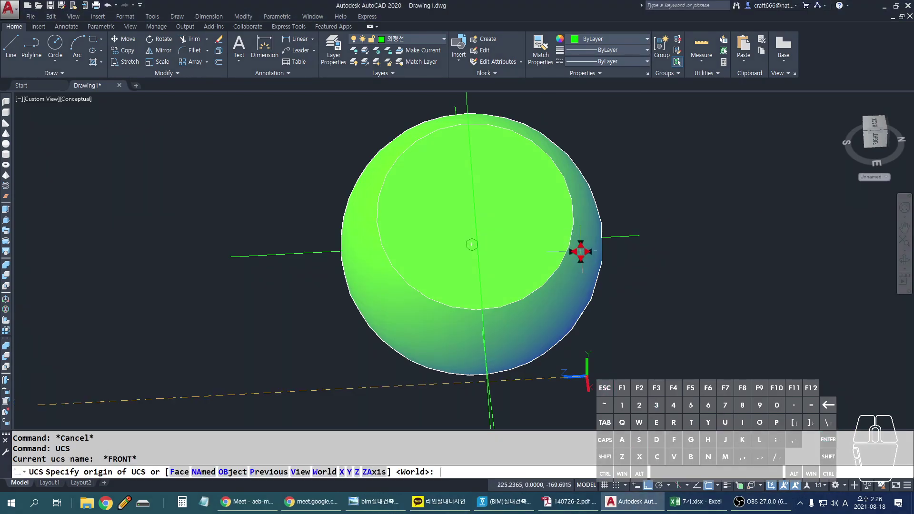
type("3p")
key("Return")
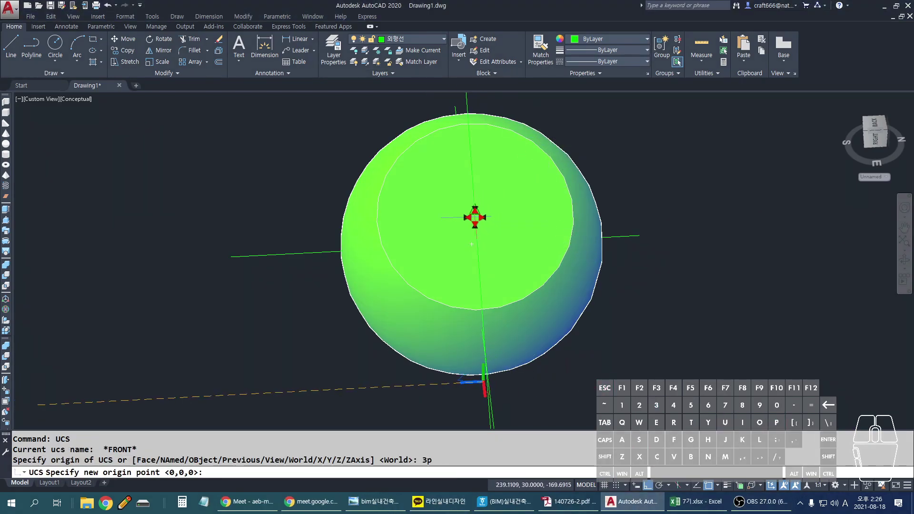
left_click(474, 213)
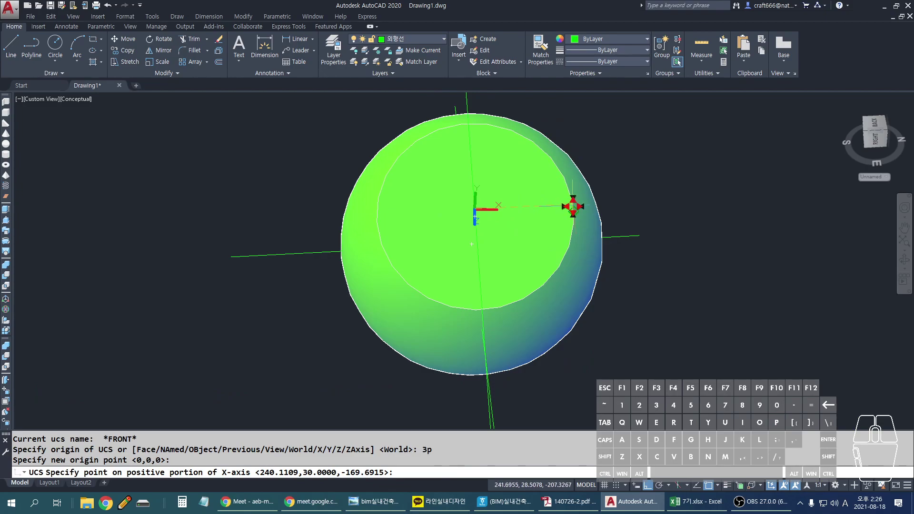
scroll(573, 210, "up", 2)
left_click(575, 216)
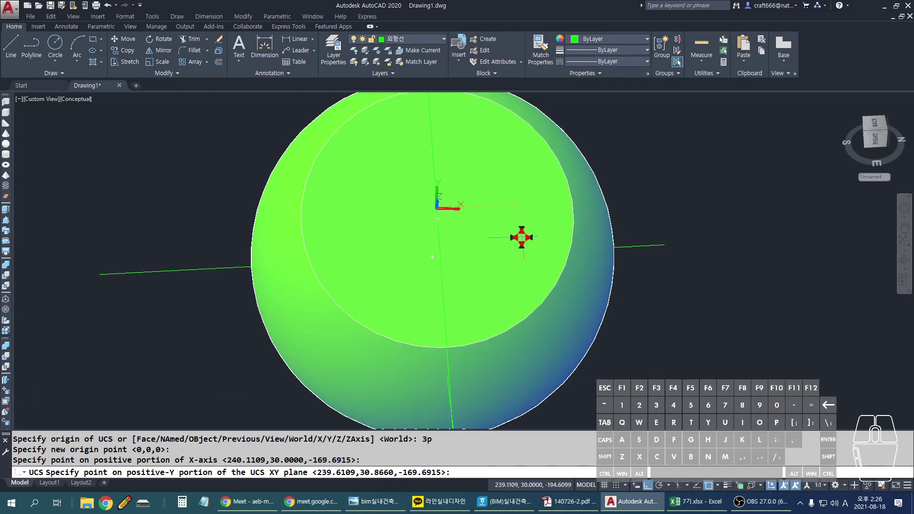
scroll(519, 228, "down", 2)
left_click(469, 147)
Step: Draw a two-point circle on the cut face between its two opposite quadrants along the X axis
middle_click_drag(534, 262, 547, 233, "shift")
type("c")
key("Return")
type("2p")
key("Return")
left_click(352, 217)
left_click(565, 209)
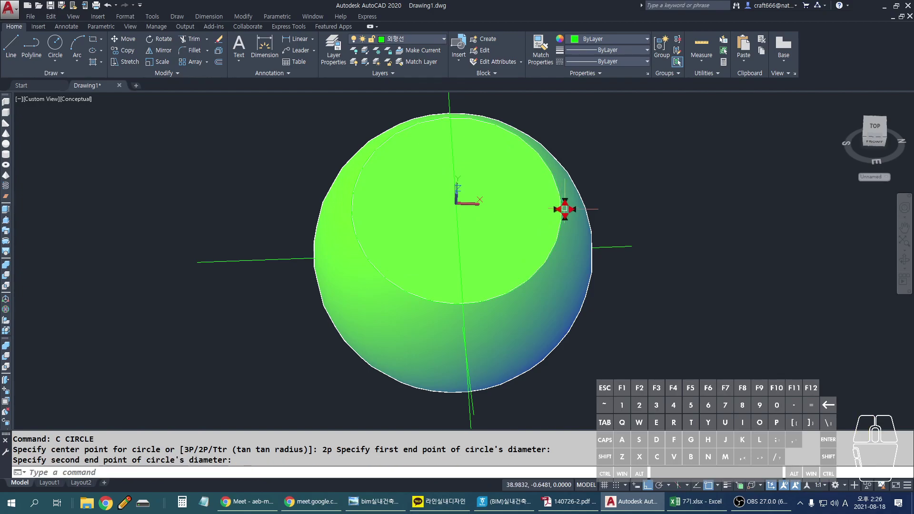
Step: Select the new circle and orbit around the sphere to check its position on the inclined cut face
scroll(523, 210, "down", 3)
left_click(376, 129)
left_click(559, 279)
mouse_move(584, 271)
middle_mouse_down("shift")
mouse_move(596, 227)
mouse_move(693, 196)
mouse_move(601, 261)
mouse_move(659, 247)
mouse_move(598, 256)
mouse_move(537, 240)
mouse_move(426, 257)
middle_mouse_up("shift")
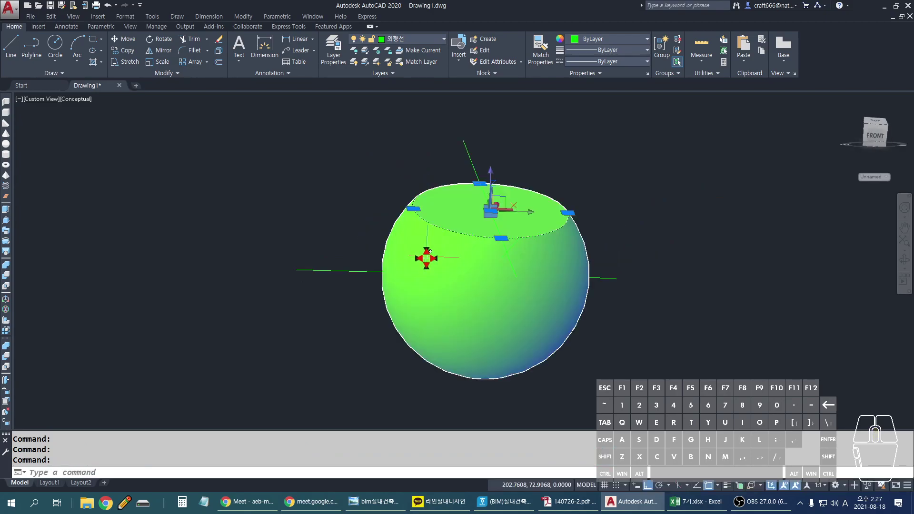
middle_click_drag(492, 275, 477, 300, "shift")
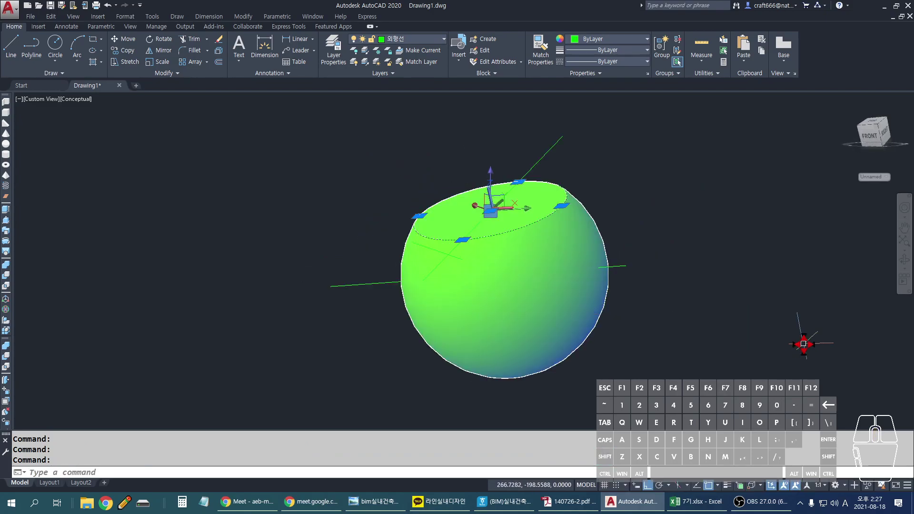
Step: View the sliced sphere from viewpoint 0,-1,0 and from viewpoint 1,0,0
type("-vpoint")
key("Return")
type("0,-1,0")
key("Return")
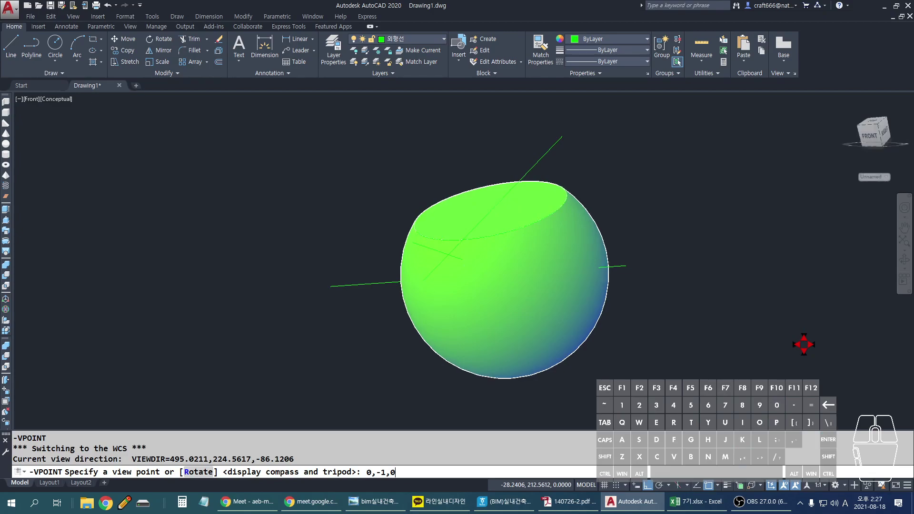
key("Return")
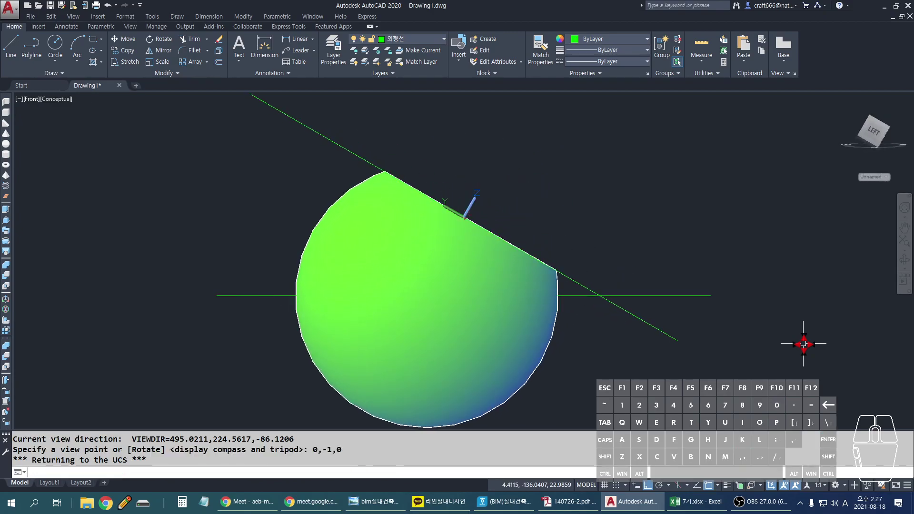
key("Return")
key("Return")
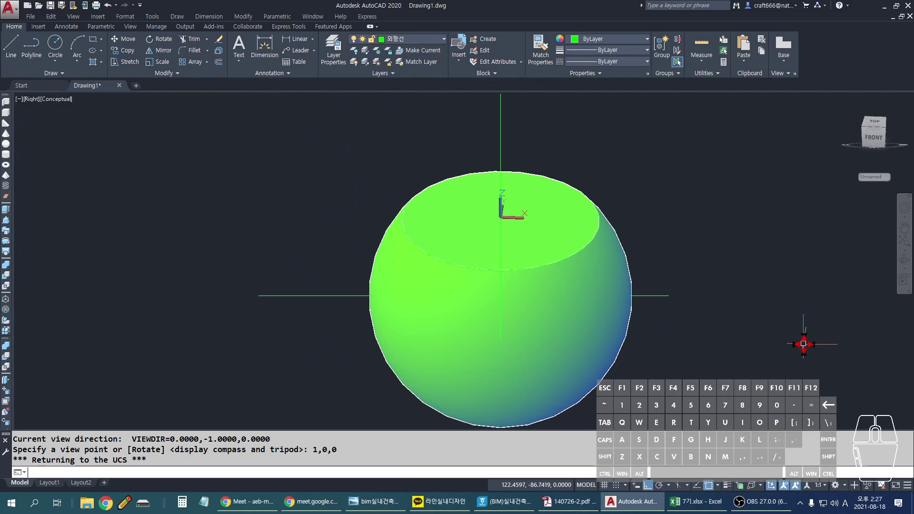
Step: Examine the width, depth and quadrant points of the cut face as seen from the right side of the sphere
scroll(431, 226, "up", 1)
left_click_drag(401, 220, 645, 221)
mouse_move(627, 239)
middle_mouse_down("shift")
mouse_move(580, 249)
mouse_move(578, 323)
middle_mouse_up("shift")
mouse_move(389, 257)
left_mouse_down()
mouse_move(396, 247)
mouse_move(511, 257)
left_mouse_up()
left_click_drag(629, 269, 637, 274)
mouse_move(579, 332)
middle_mouse_down("shift")
mouse_move(580, 231)
mouse_move(558, 310)
middle_mouse_up("shift")
left_click_drag(398, 213, 389, 227)
left_click_drag(390, 214, 398, 231)
left_click_drag(627, 212, 630, 220)
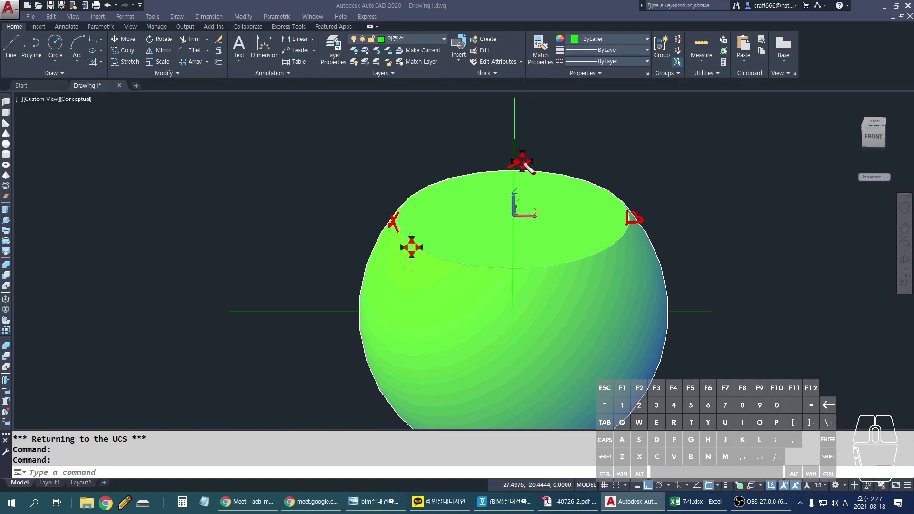
left_click_drag(518, 283, 525, 281)
key("Escape")
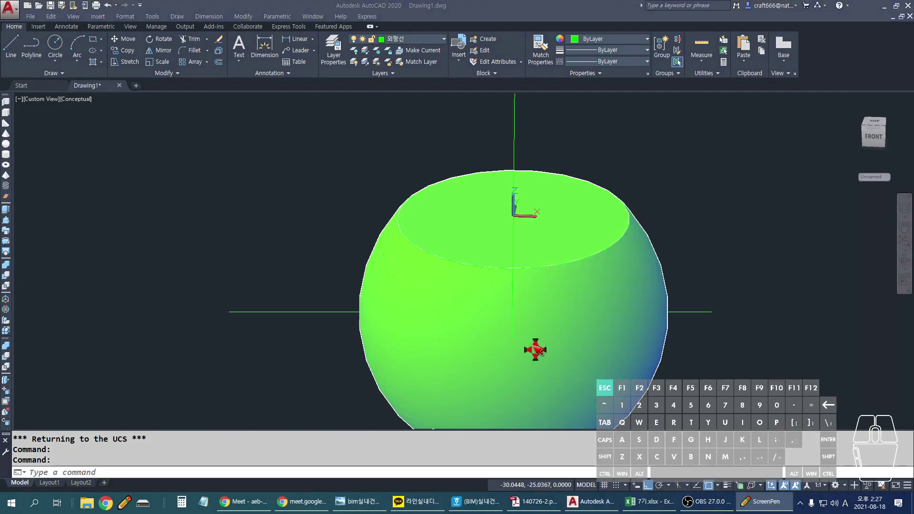
Step: Orbit between the side and edge-on views to compare the inclined cut with its elliptical appearance
mouse_move(518, 277)
middle_mouse_down("shift")
mouse_move(545, 238)
mouse_move(546, 337)
mouse_move(553, 236)
mouse_move(506, 245)
mouse_move(684, 237)
middle_mouse_up("shift")
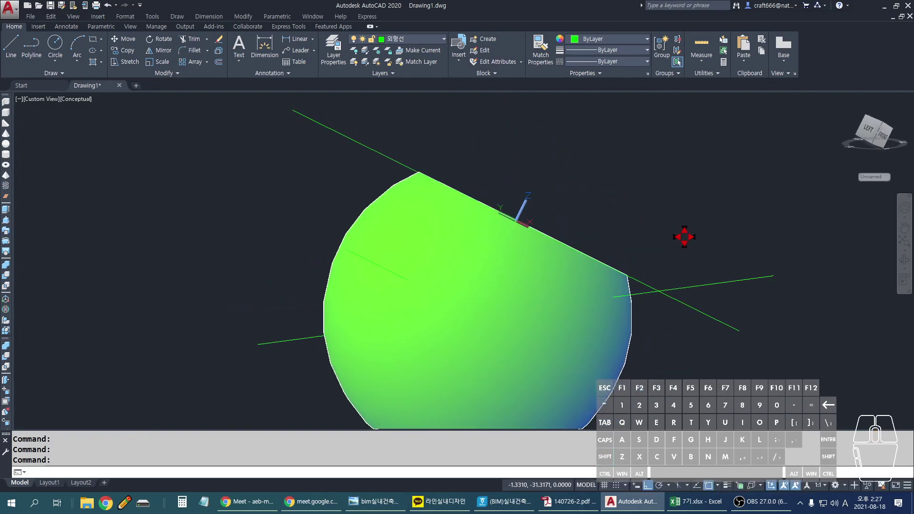
left_click_drag(395, 139, 706, 354)
left_click_drag(334, 151, 676, 413)
middle_click_drag(634, 339, 441, 350, "shift")
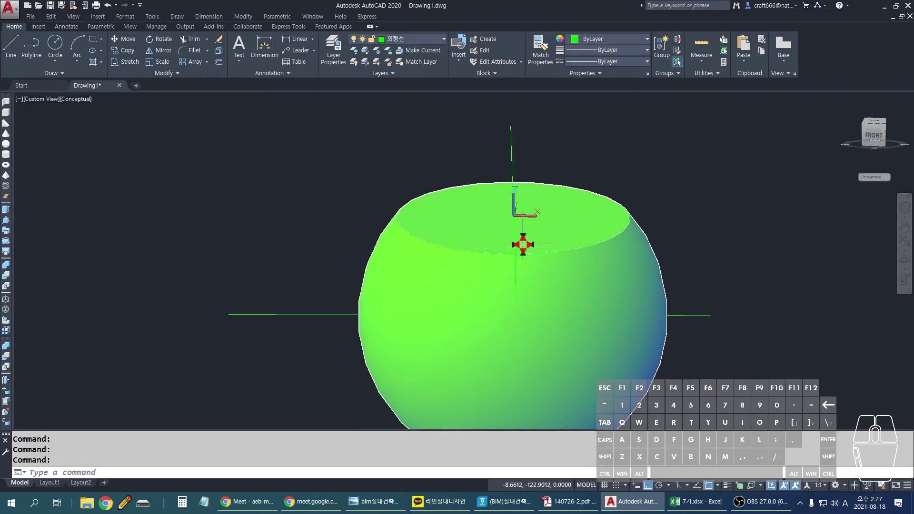
middle_click_drag(497, 213, 655, 235, "shift")
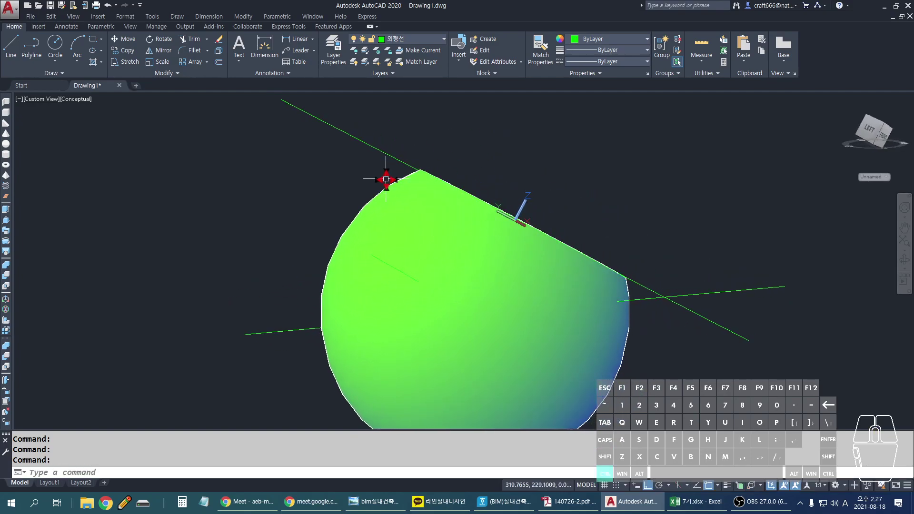
mouse_move(298, 178)
left_mouse_down()
mouse_move(476, 245)
mouse_move(722, 316)
left_mouse_up()
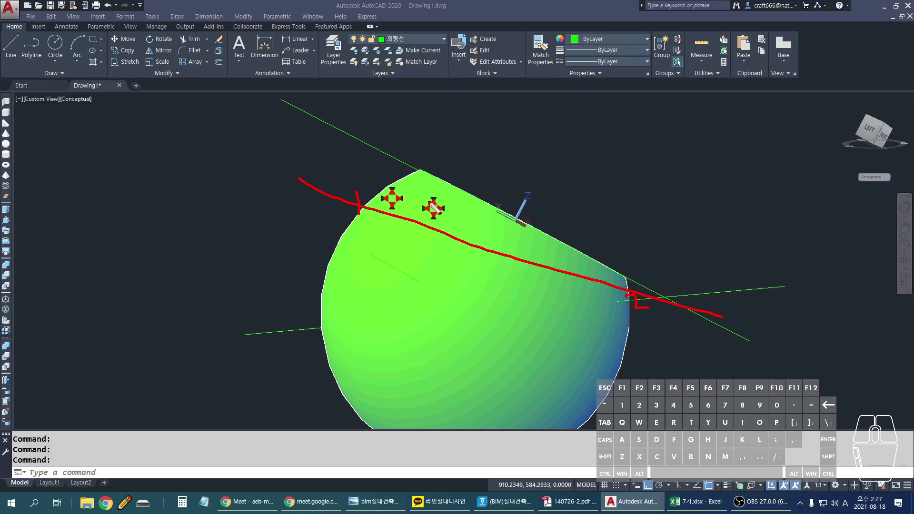
left_click_drag(482, 198, 723, 317)
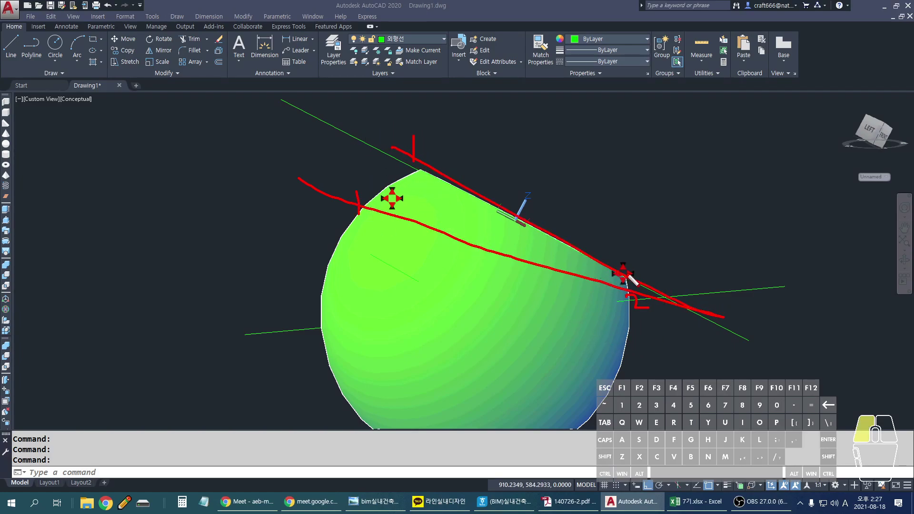
mouse_move(639, 343)
middle_mouse_down("shift")
mouse_move(650, 320)
mouse_move(554, 327)
mouse_move(571, 322)
middle_mouse_up("shift")
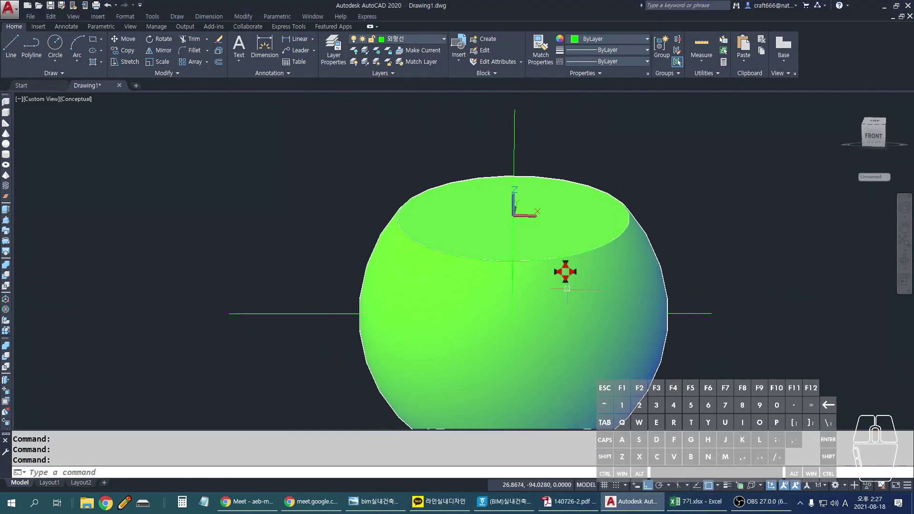
Step: Examine how the upper and lower ends of the inclined cut project horizontally to the near and far edges of the ellipse
scroll(557, 230, "up", 1)
key("Tab")
left_click_drag(503, 164, 521, 151)
left_click_drag(503, 275, 534, 275)
key("Escape")
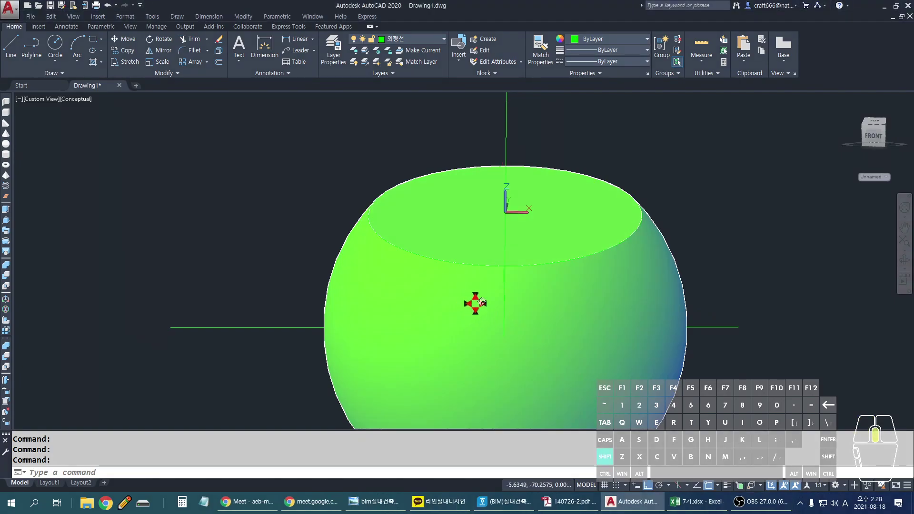
middle_click_drag(472, 304, 579, 298, "shift")
key("Tab")
left_click_drag(395, 158, 750, 157)
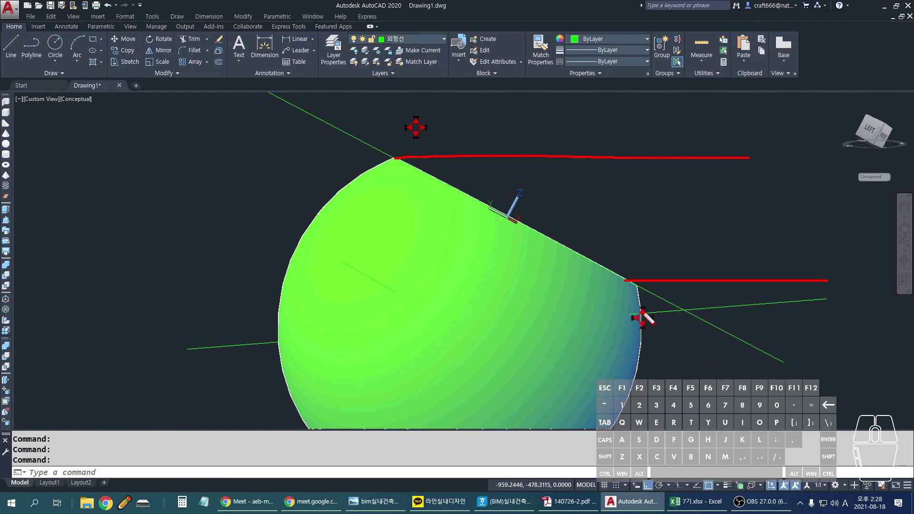
left_click_drag(366, 127, 804, 351)
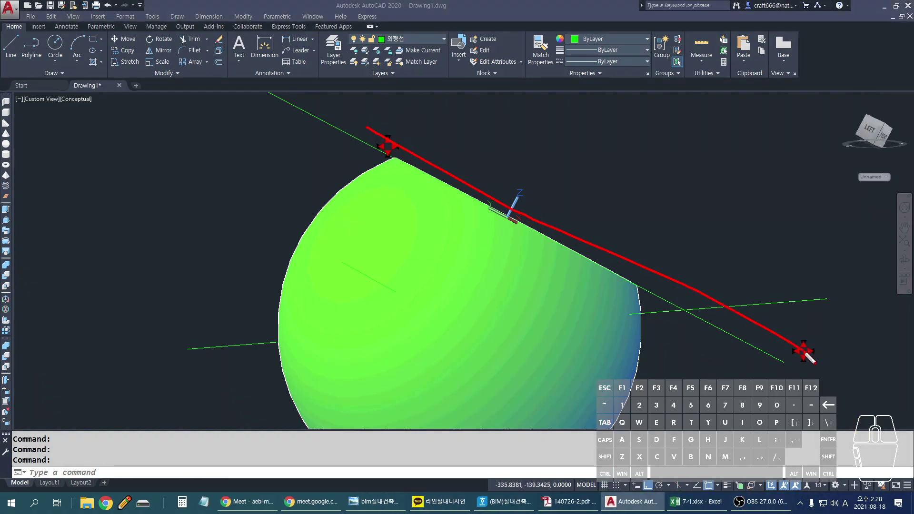
left_click_drag(383, 155, 832, 172)
left_click_drag(614, 277, 810, 289)
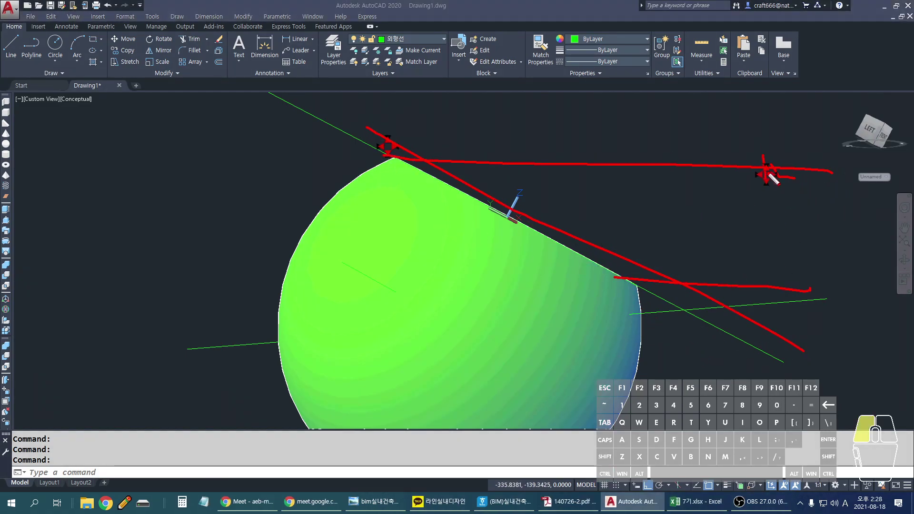
left_click_drag(655, 208, 658, 236)
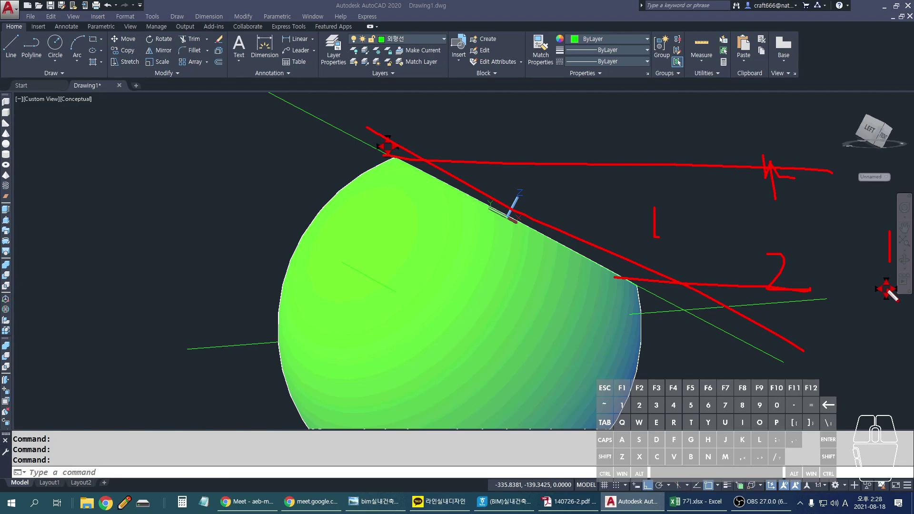
key("Escape")
Step: Set the viewpoint to 0,-1,0 to see the inclined cut edge-on
scroll(375, 255, "down", 1)
middle_click_drag(608, 263, 422, 253)
type("-vp")
key("Return")
type("0")
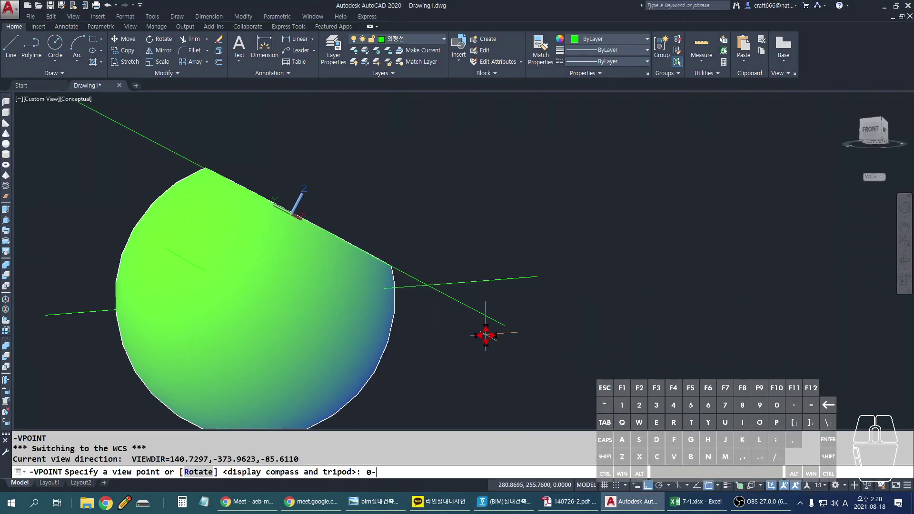
type(",-1,0")
key("Return")
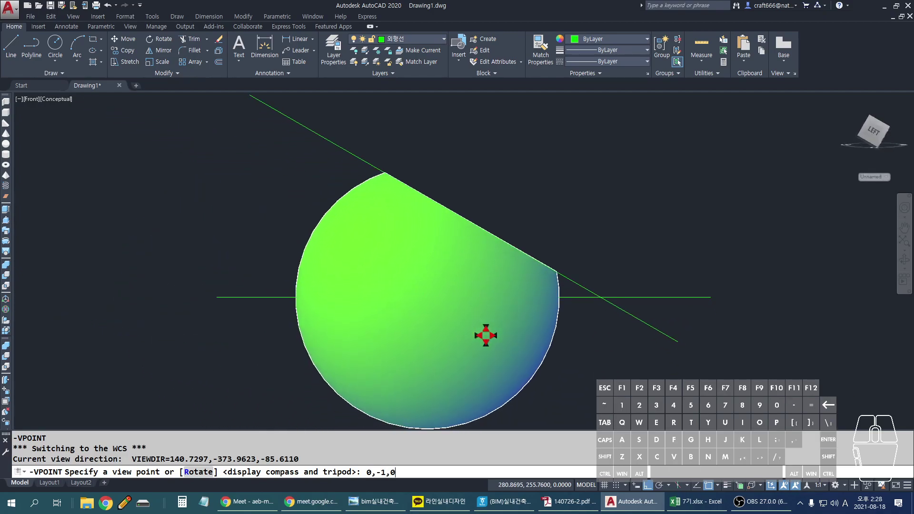
type("l")
key("space")
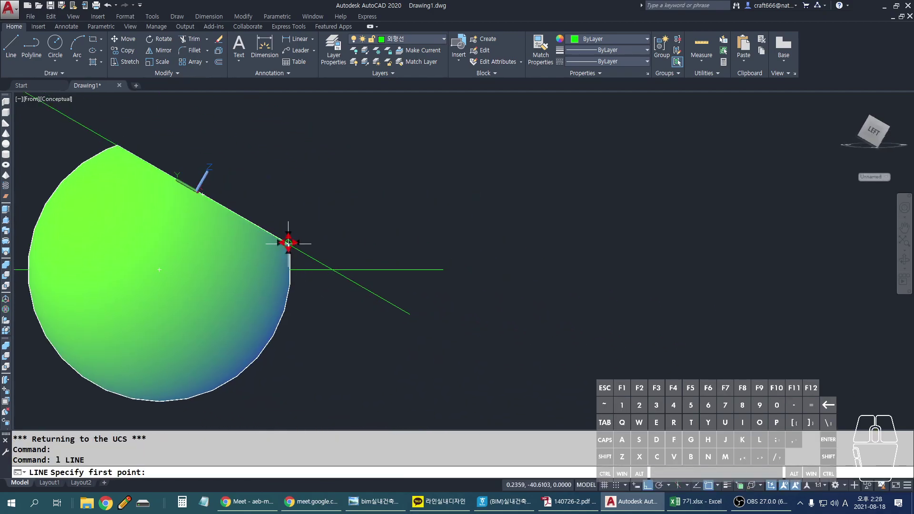
left_click(290, 244)
key("Escape")
key("Escape")
key("Escape")
Step: Set the UCS to the Front plane
type("ucs")
key("space")
type("fr")
key("space")
key("Escape")
Step: Draw horizontal projection lines extending from the lower and upper ends of the inclined cut, past the sphere
type("l")
key("space")
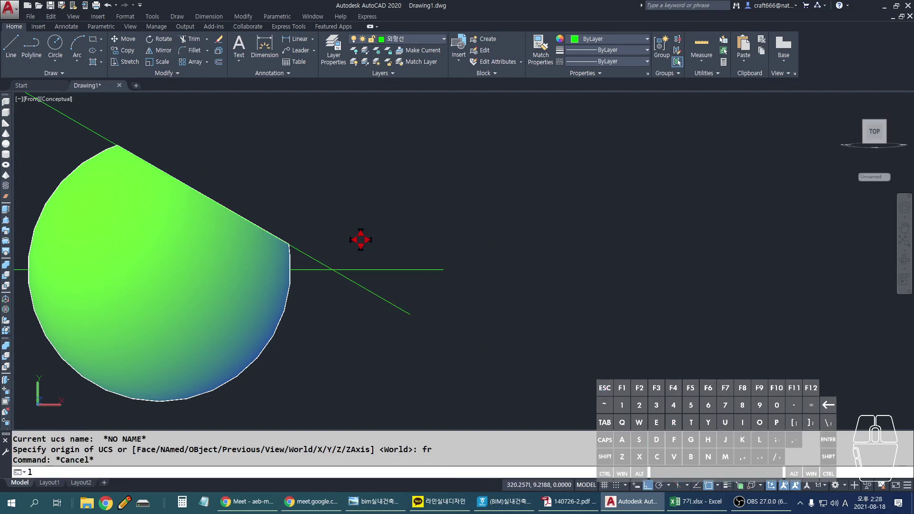
left_click(290, 244)
left_click(693, 245)
key("space")
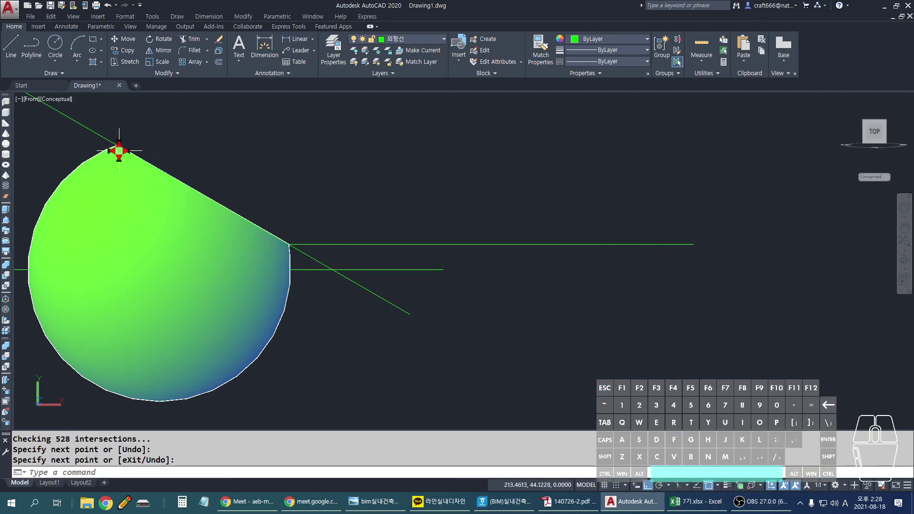
key("space")
left_click(117, 145)
left_click(767, 145)
key("space")
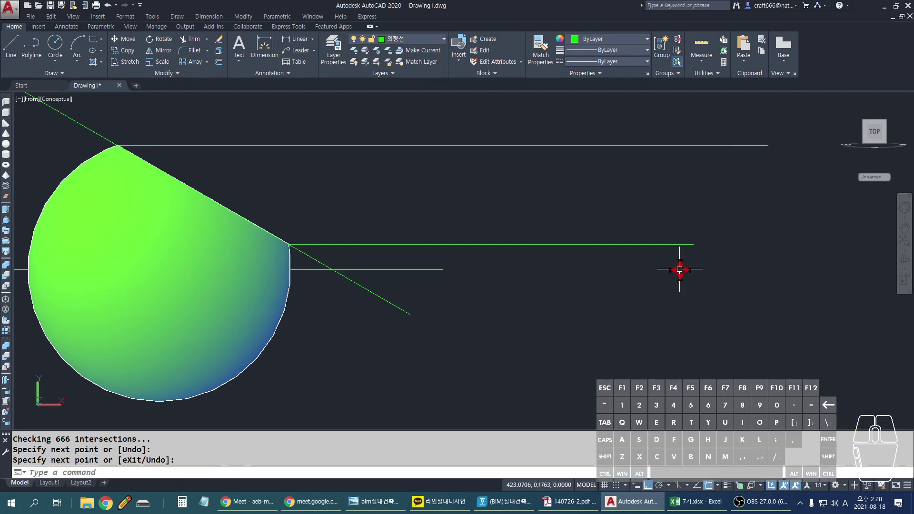
Step: Examine where the upper projection line meets the cut, and orbit to view the cut face from the end
key("ctrl+2")
left_click_drag(102, 143, 273, 143)
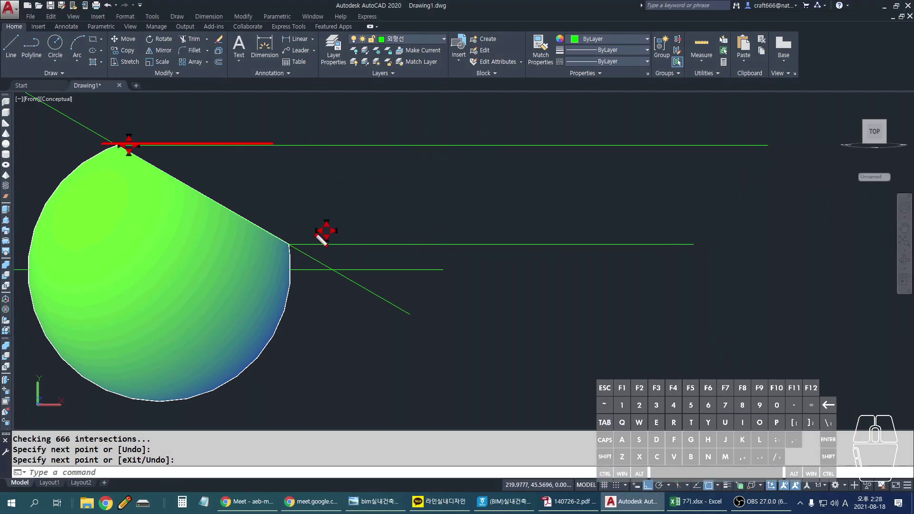
key("Escape")
key("space")
middle_click_drag(318, 267, 390, 294, "shift")
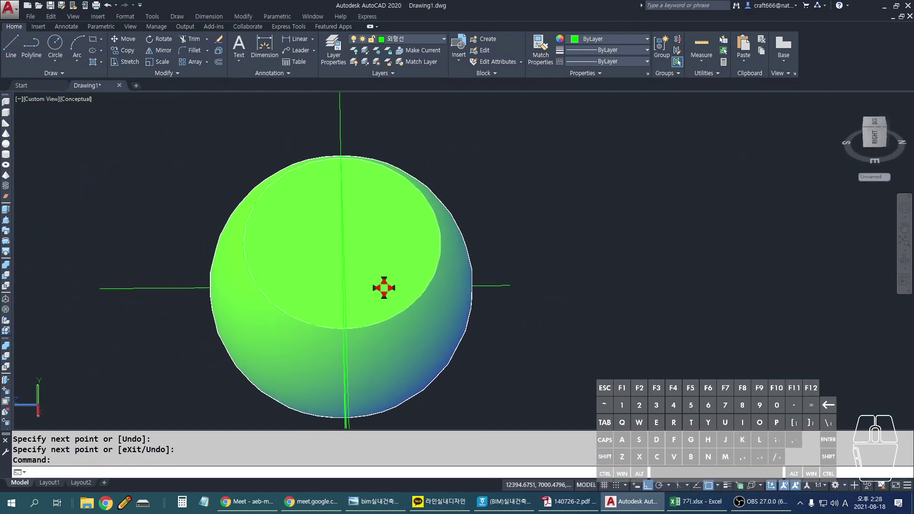
key("Tab")
left_click_drag(237, 244, 237, 244)
key("Escape")
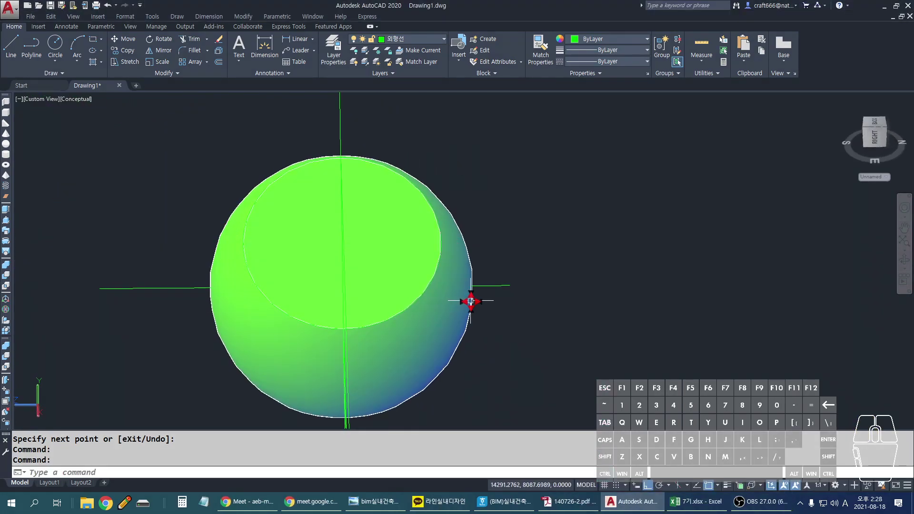
Step: Compare the crosswise width of the cut face at several tilts of the view
mouse_move(443, 307)
middle_mouse_down("shift")
mouse_move(430, 278)
mouse_move(461, 257)
mouse_move(382, 282)
mouse_move(332, 316)
mouse_move(251, 249)
middle_mouse_up("shift")
left_click_drag(244, 240, 450, 257)
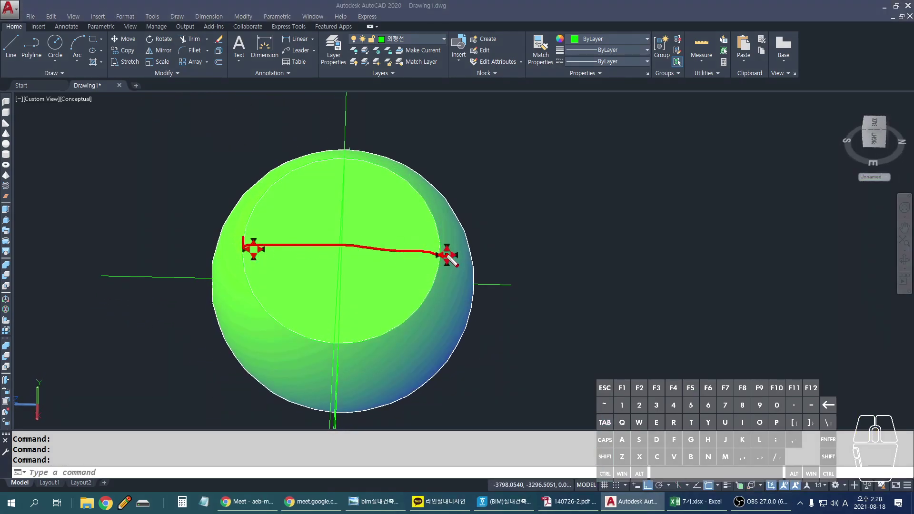
key("Escape")
mouse_move(496, 298)
middle_mouse_down("shift")
mouse_move(519, 279)
mouse_move(518, 226)
mouse_move(496, 219)
middle_mouse_up("shift")
left_click_drag(253, 217, 413, 222)
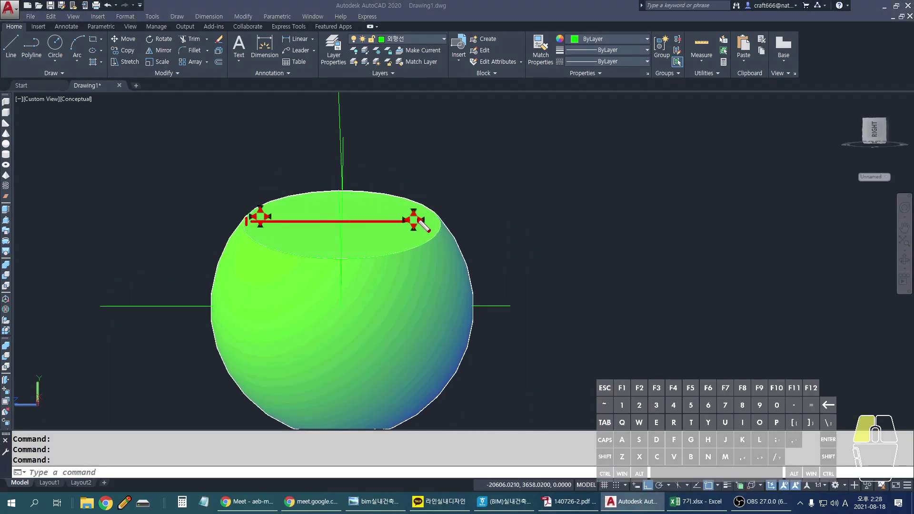
key("Escape")
middle_click(421, 272)
middle_click(422, 271)
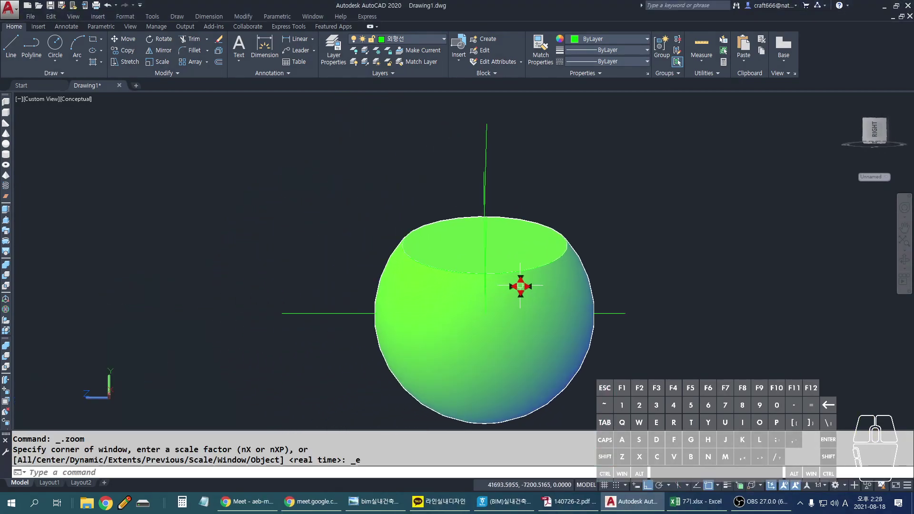
mouse_move(529, 289)
middle_mouse_down("shift")
mouse_move(490, 310)
mouse_move(487, 290)
middle_mouse_up("shift")
left_click_drag(379, 266, 577, 259)
key("Escape")
middle_click_drag(575, 267, 547, 302, "shift")
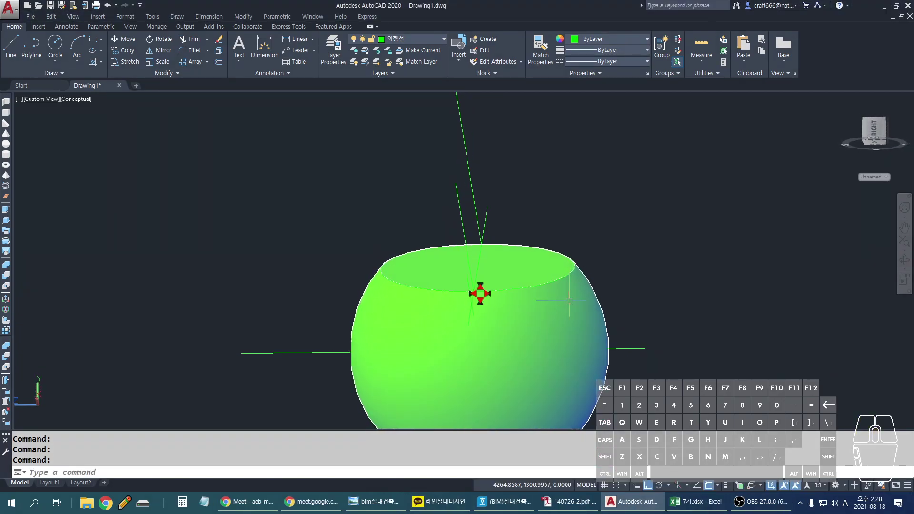
Step: Examine the two end points of the cut face's width while tilting the sphere between shallow and steep views
left_click_drag(387, 268, 584, 263)
key("Escape")
middle_click_drag(553, 271, 547, 295, "shift")
key("Tab")
left_click_drag(375, 251, 374, 265)
key("Escape")
middle_click_drag(542, 257, 538, 291, "shift")
key("Tab")
mouse_move(373, 225)
left_mouse_down()
mouse_move(370, 238)
mouse_move(383, 240)
left_mouse_up()
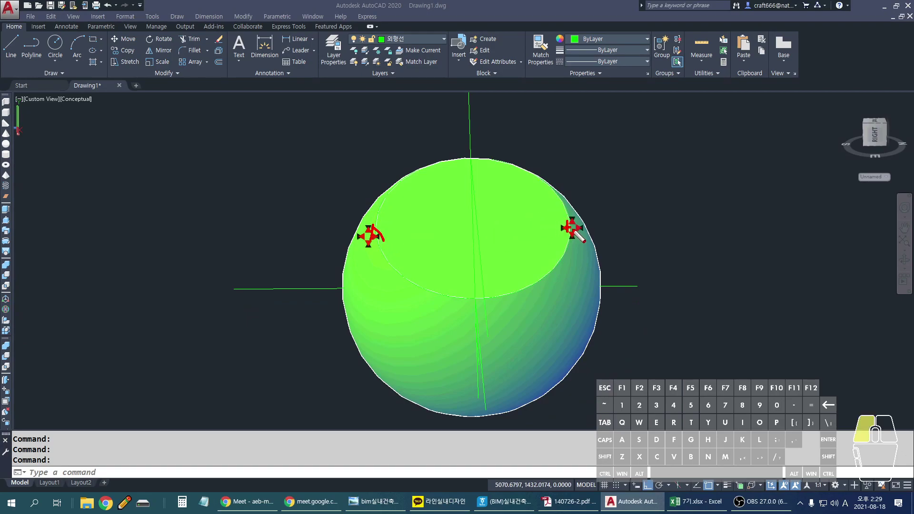
key("Escape")
middle_click_drag(492, 247, 492, 262, "shift")
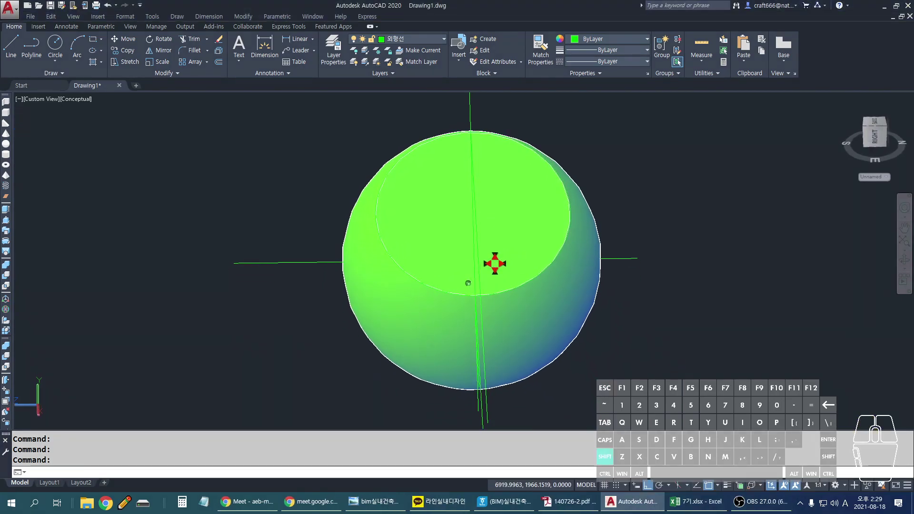
key("Escape")
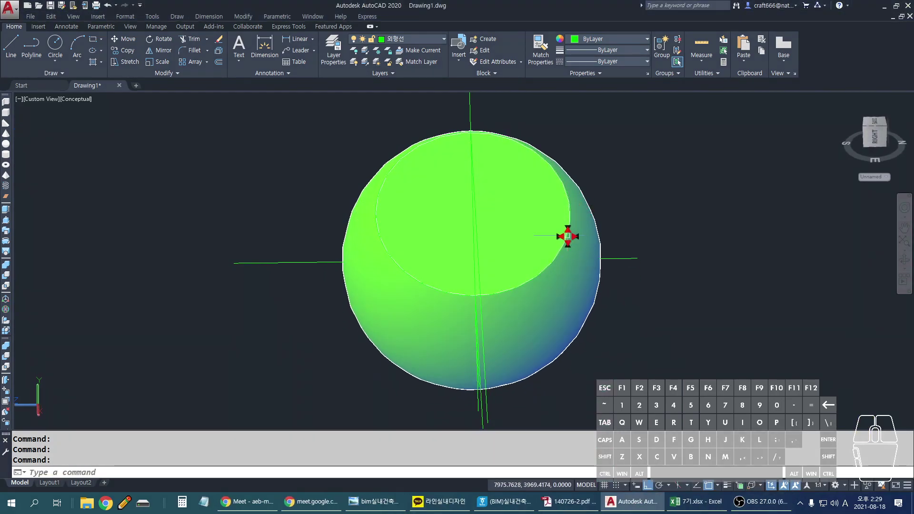
Step: Set the viewpoint to 0,-1,0 to return to the edge-on front view of the cut
type("-vp")
key("Return")
type("0,0,0")
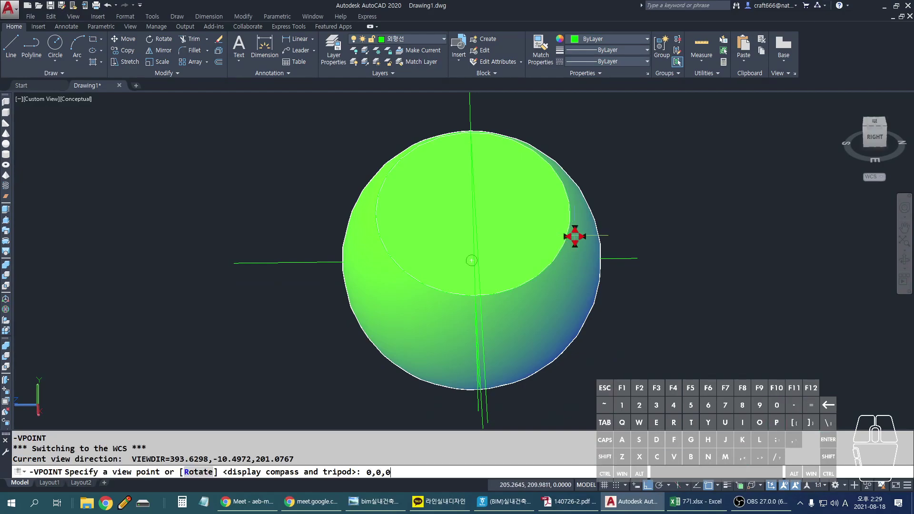
key("Return")
key("Return")
type("0,-1,0")
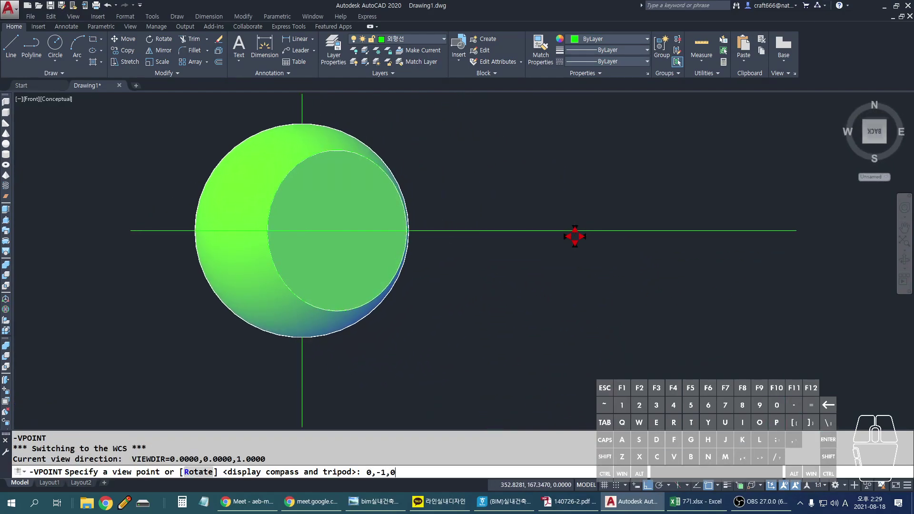
key("Return")
Step: Stretch the free end of the lower projection line horizontally past the end of the upper one
middle_click_drag(636, 233, 462, 235)
left_click(633, 262)
left_click(573, 291)
left_click(624, 272)
key("Escape")
middle_click_drag(476, 278, 577, 266)
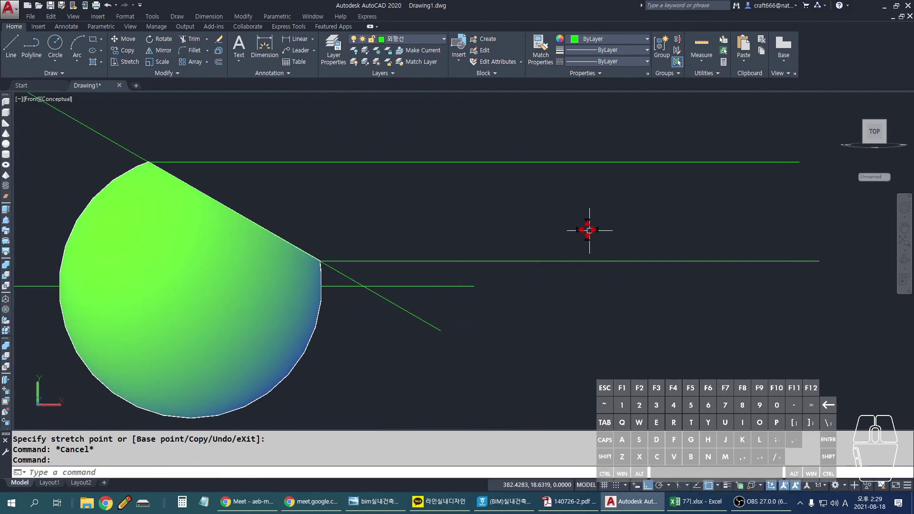
Step: Examine the horizontal extent that the ellipse's width needs between the two projection lines
key("ctrl+Tab")
left_click_drag(538, 173, 539, 280)
left_click_drag(551, 236, 777, 231)
left_click_drag(773, 176, 765, 268)
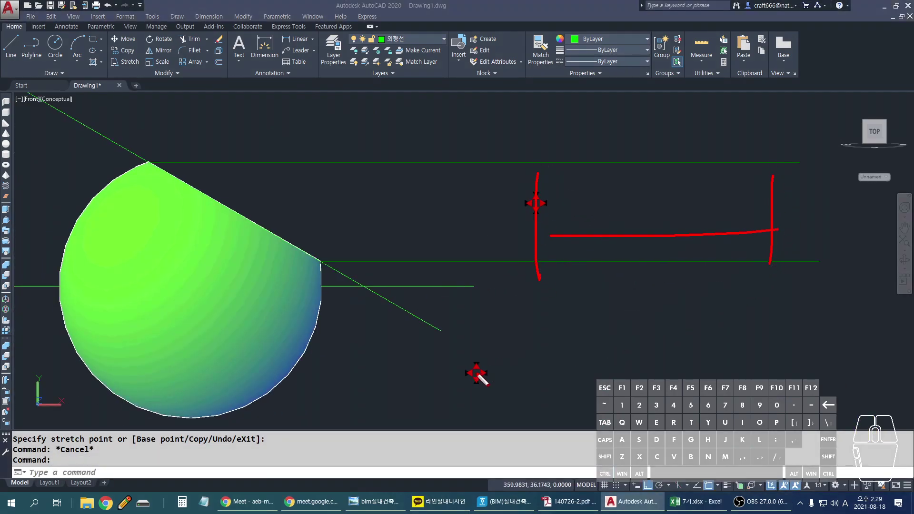
key("Escape")
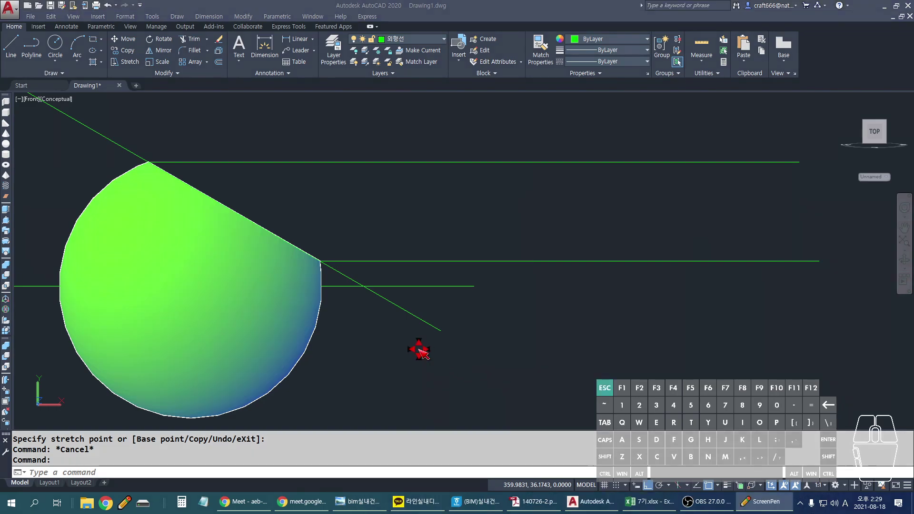
type("c")
key("Return")
type("2o")
key("Escape")
key("Escape")
type("c")
key("Return")
type("2o")
key("Return")
key("Escape")
key("Escape")
Step: Draw a 2P circle using the two ends of the inclined cut as its diameter
key("Return")
type("2p")
key("Return")
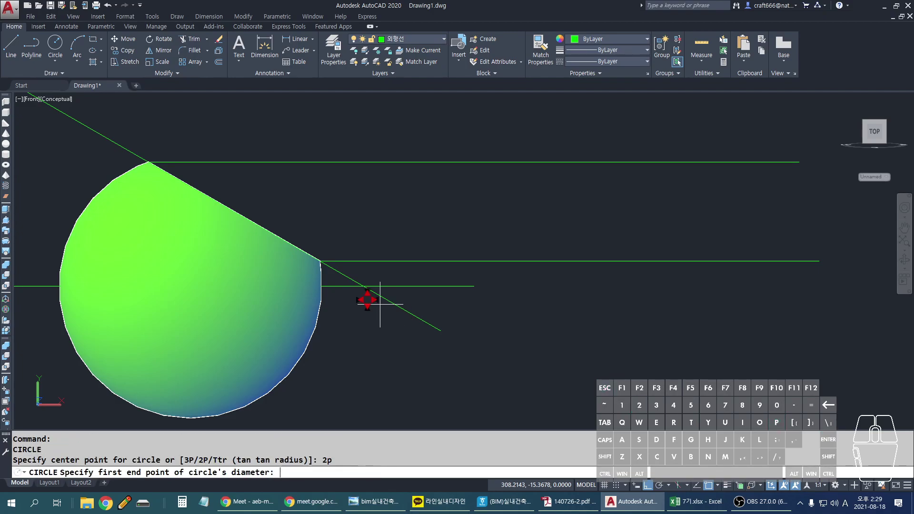
left_click(148, 163)
left_click(323, 257)
Step: Move the new circle away from the sphere to the open space below the two horizontal projection lines
type("m")
key("space")
left_click(340, 119)
left_click(261, 141)
key("space")
left_click(344, 128)
key("F8")
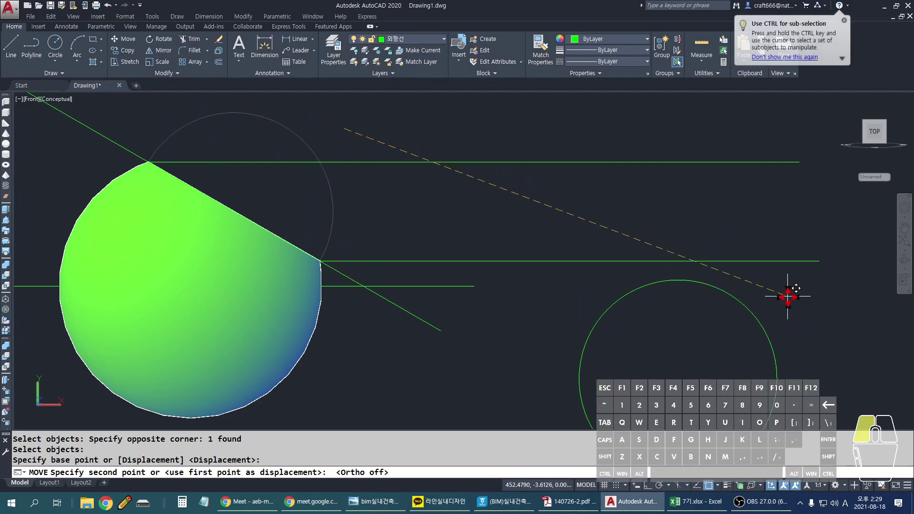
key("Escape")
Step: Draw vertical lines with Ortho from the circle's two side quadrants up across both horizontal projection lines
scroll(667, 347, "down", 3)
type("l")
key("Return")
left_click(638, 356)
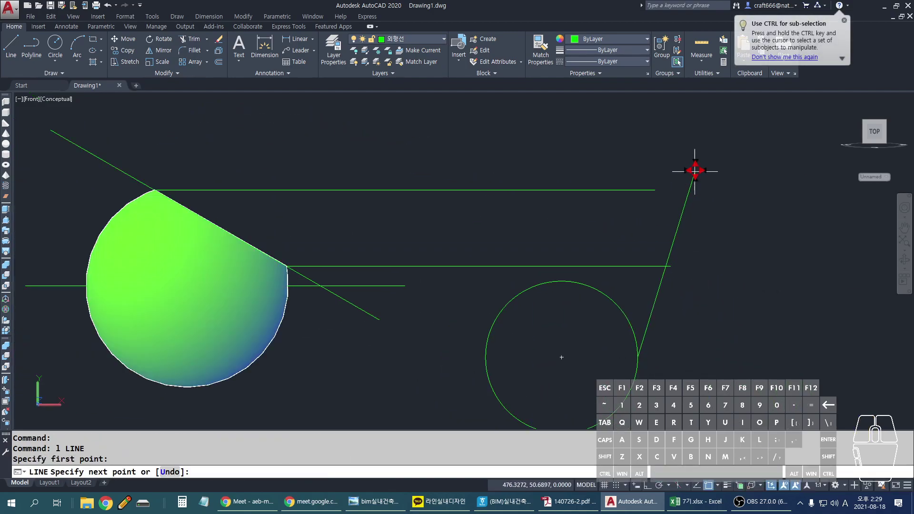
key("F8")
left_click(667, 133)
key("Return")
key("Return")
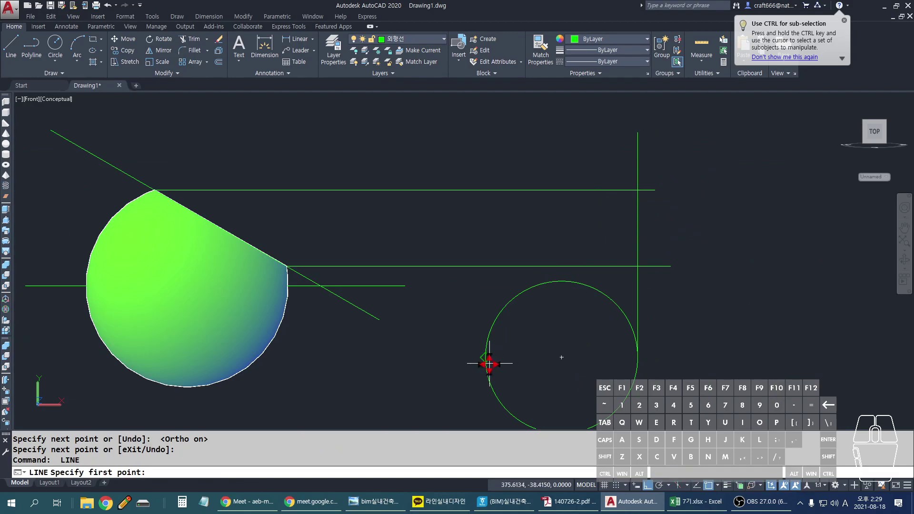
left_click(490, 364)
left_click(484, 125)
key("Return")
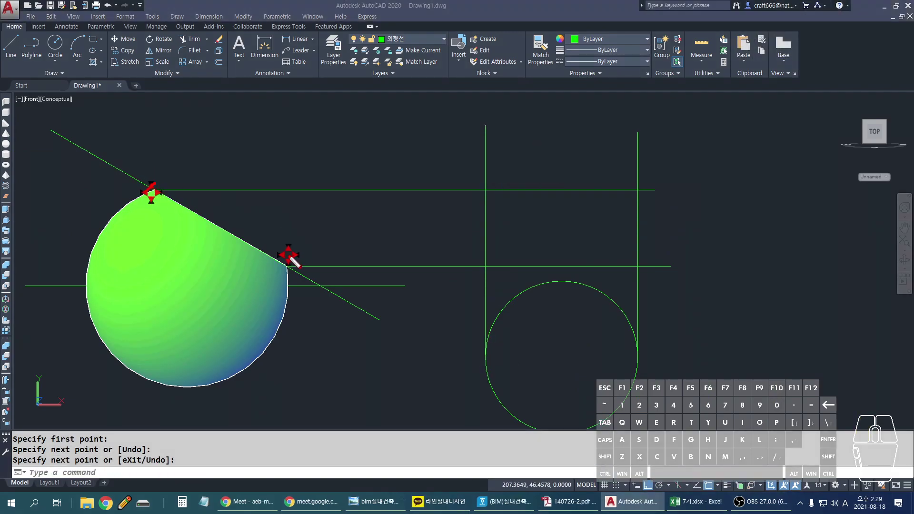
Step: Orbit to face the inclined cut and examine its outline
mouse_move(387, 259)
middle_mouse_down("shift")
mouse_move(264, 299)
mouse_move(244, 322)
middle_mouse_up("shift")
key("Tab")
mouse_move(312, 98)
left_mouse_down()
mouse_move(401, 197)
mouse_move(319, 98)
left_mouse_up()
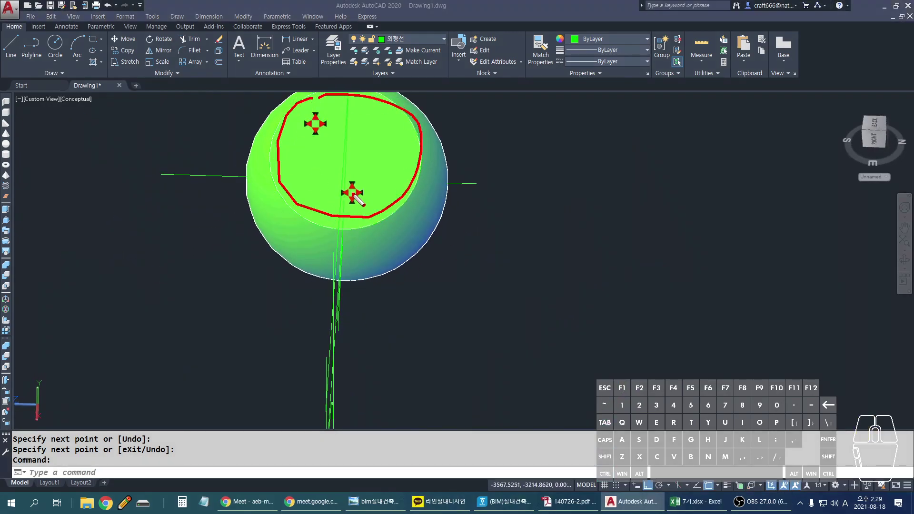
key("Escape")
middle_click_drag(366, 254, 391, 314)
middle_click_drag(390, 312, 369, 286, "shift")
Step: Compare the cut face's lengthwise and crosswise diameters, and follow its full circular outline
key("ctrl+Tab")
left_click_drag(392, 124, 405, 269)
left_click_drag(318, 218, 375, 211)
left_click_drag(313, 224, 483, 198)
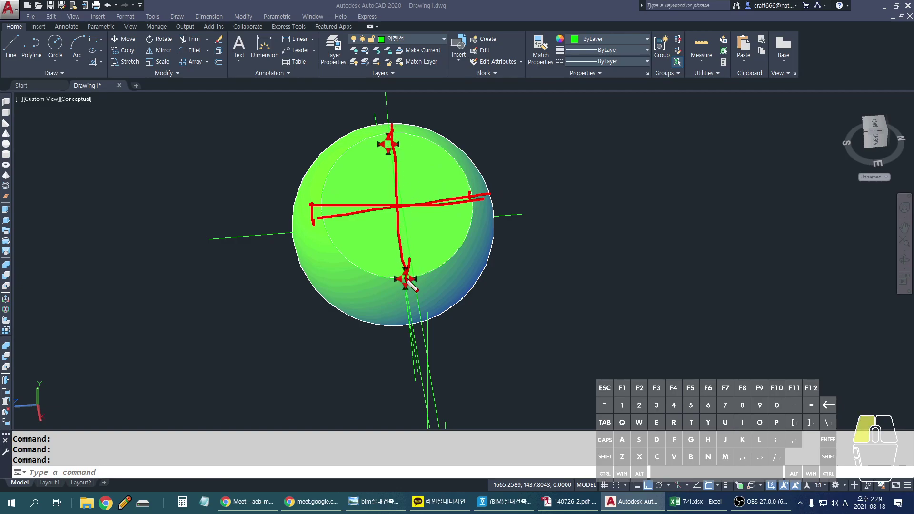
mouse_move(405, 280)
middle_mouse_down("shift")
mouse_move(458, 261)
mouse_move(531, 210)
mouse_move(441, 167)
mouse_move(325, 148)
middle_mouse_up("shift")
middle_click_drag(720, 357, 449, 191, "shift")
left_click_drag(418, 180, 386, 300)
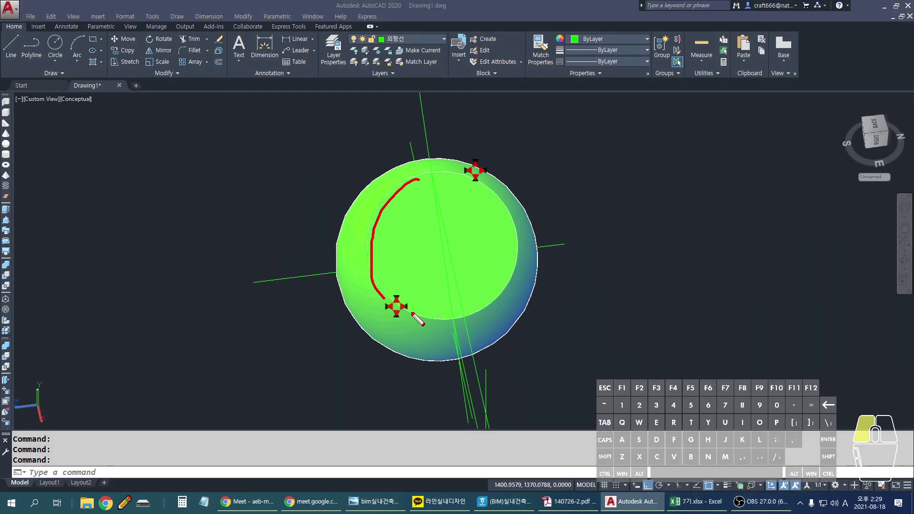
left_click_drag(522, 215, 386, 198)
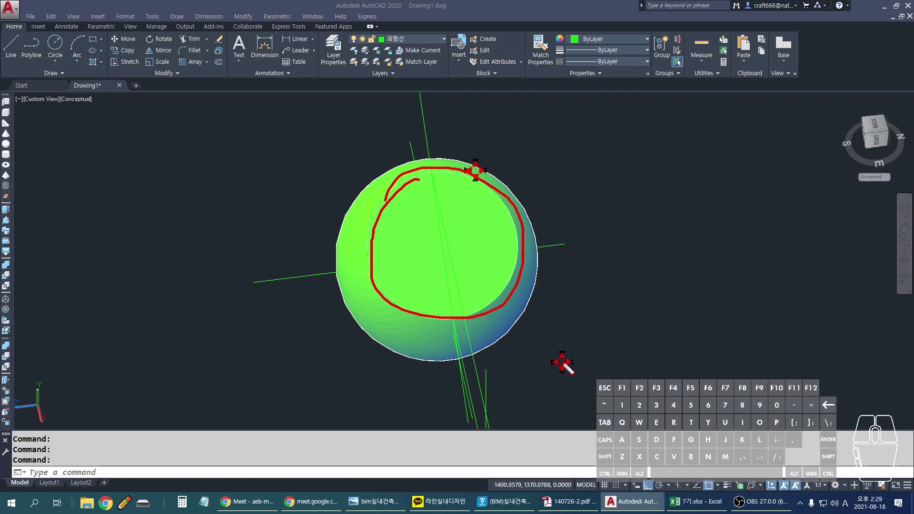
key("Escape")
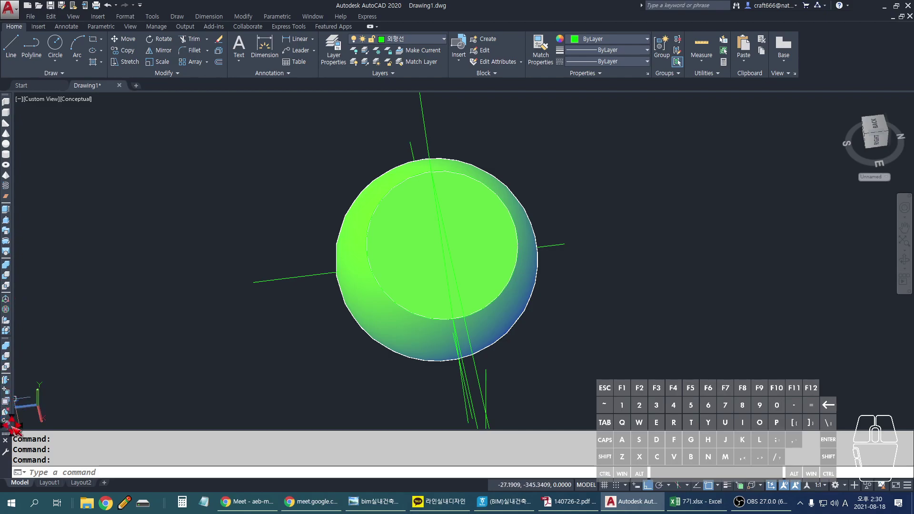
Step: Copy the cut face out of the sphere with the Copy Faces operation and place the copy beside the solid
left_click_drag(9, 347, 226, 201)
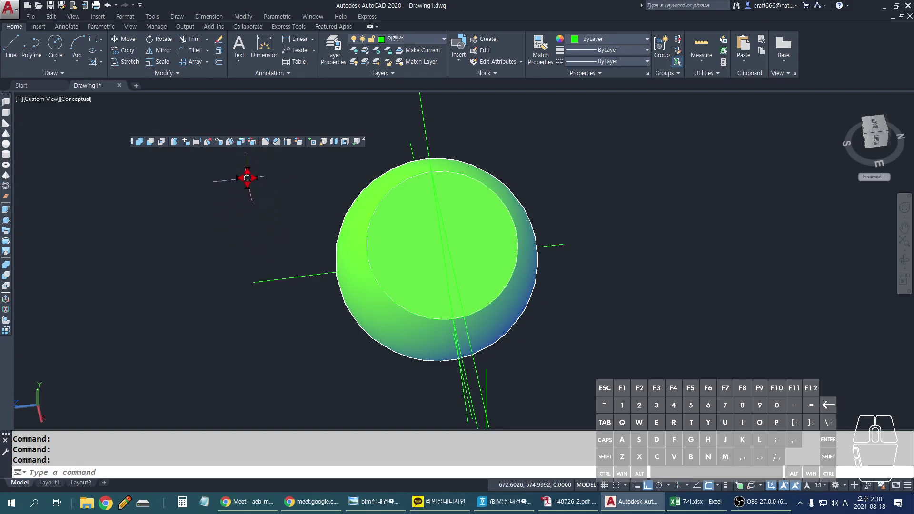
left_click(243, 141)
left_click(476, 228)
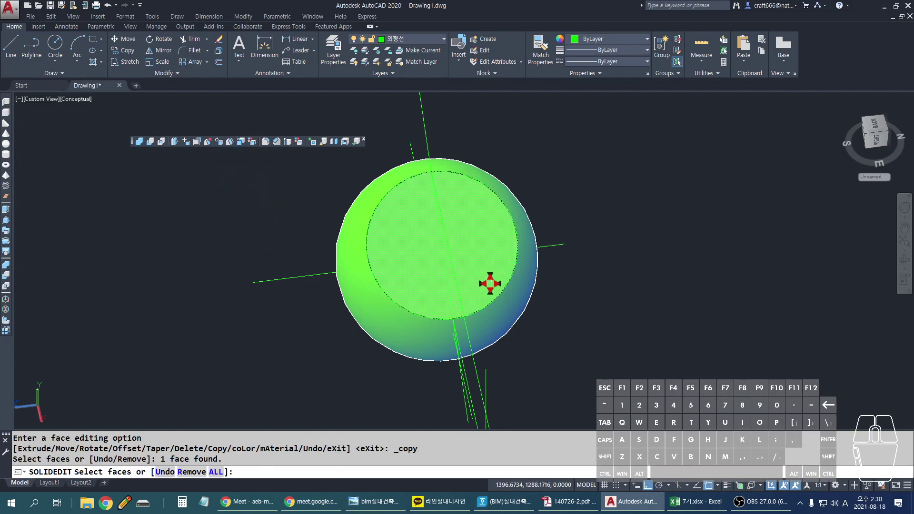
key("Return")
left_click(509, 305)
left_click(795, 259)
scroll(514, 281, "down", 4)
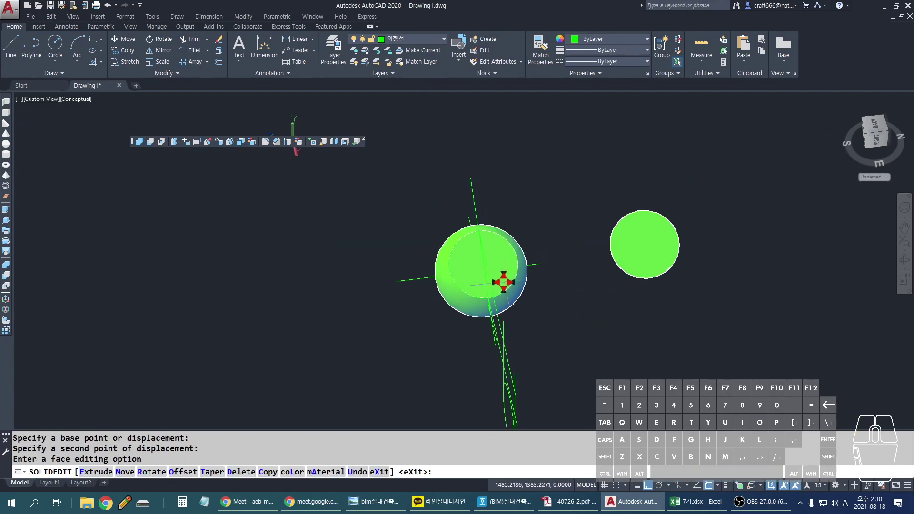
Step: End the face-editing command after checking the copied cut face beside the sphere
middle_click_drag(577, 304, 585, 353, "shift")
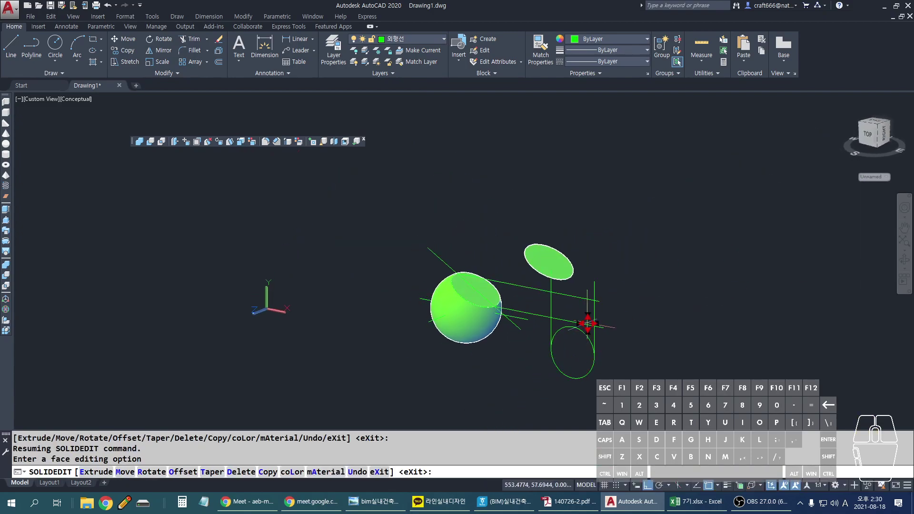
scroll(587, 325, "up", 5)
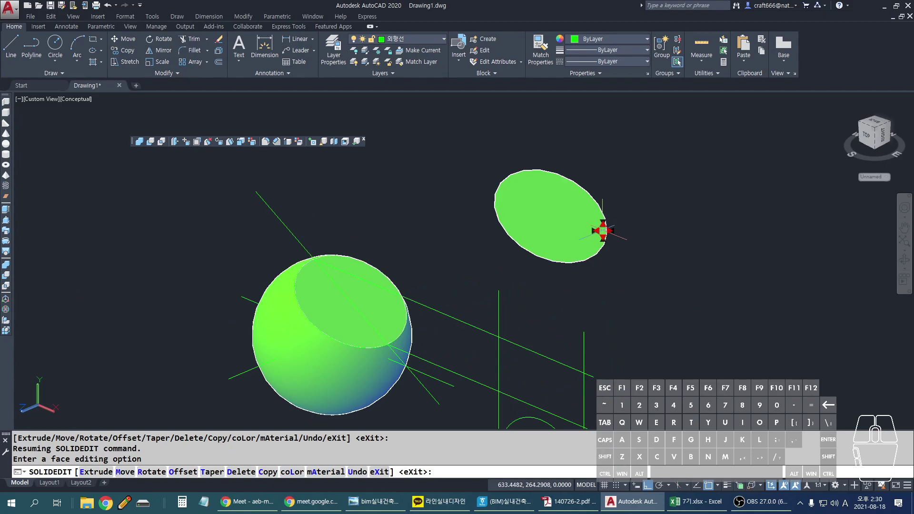
key("Return")
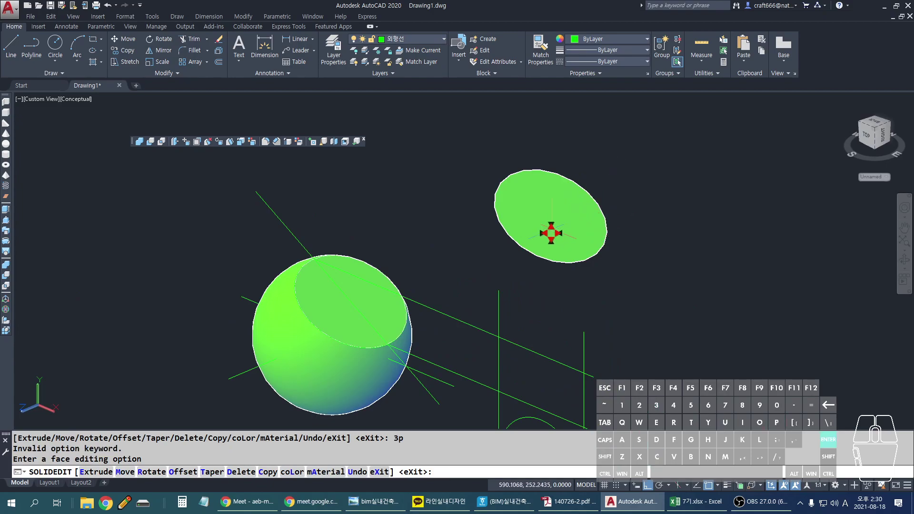
middle_click_drag(613, 263, 522, 204, "shift")
right_click(524, 185, "shift")
key("Escape")
key("Escape")
Step: Define a three-point UCS on the copied cut face, with its origin at the face centre and both axes toward the outline
type("ucs")
key("Return")
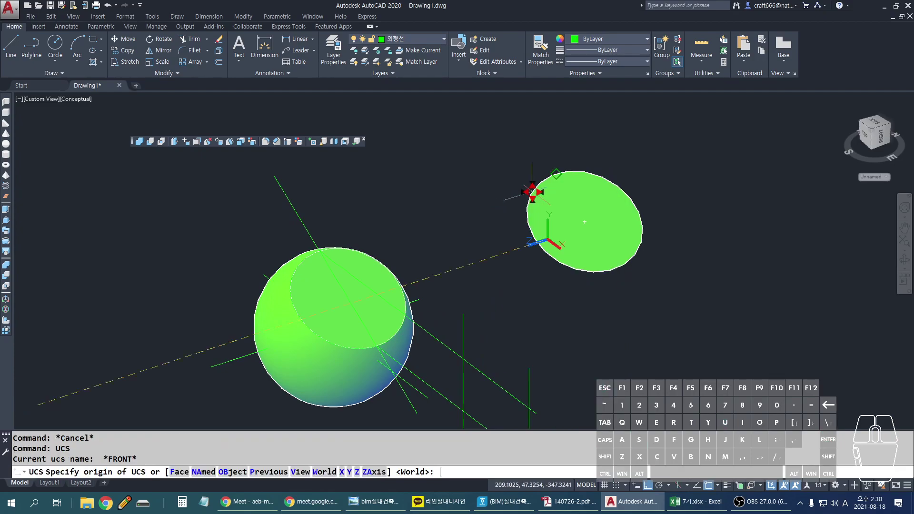
type("3p")
key("Return")
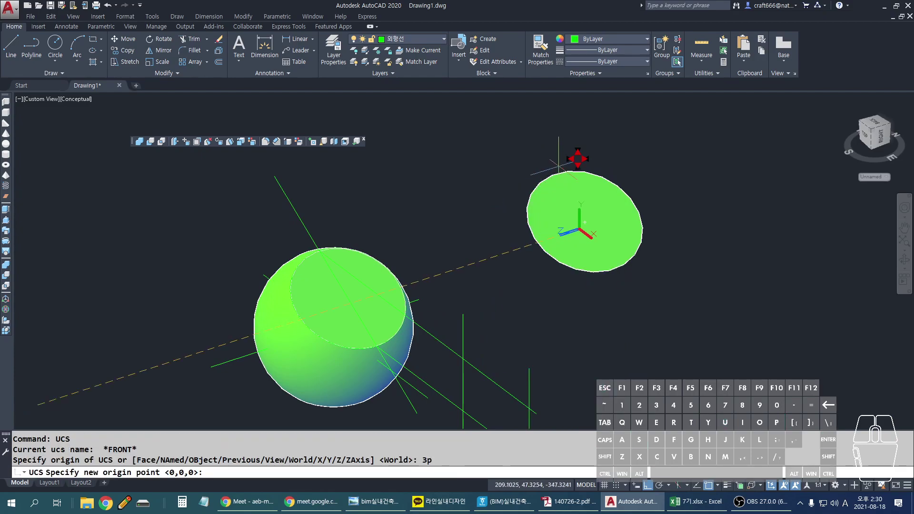
left_click(584, 221)
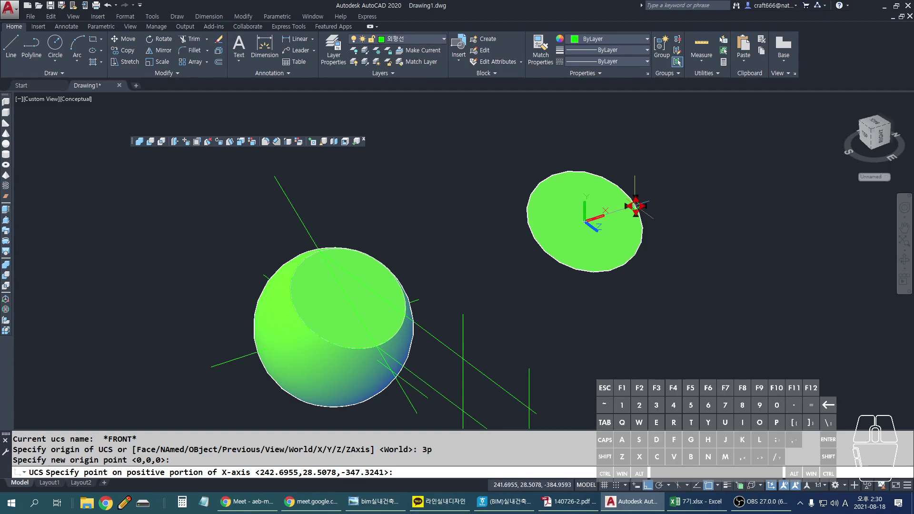
left_click(629, 207)
left_click(558, 173)
Step: Cut the copied cut face from the drawing to the clipboard
middle_click_drag(642, 214, 581, 163, "shift")
left_click(605, 152)
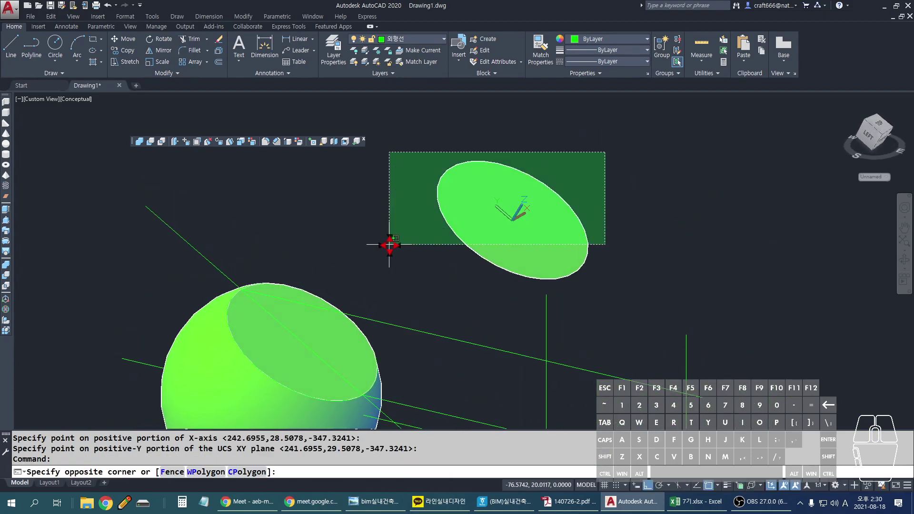
left_click(389, 243)
key("ctrl+x")
Step: Restore the World coordinate system
type("ucs")
key("Return")
type("w")
key("Return")
key("Return")
key("Escape")
key("Escape")
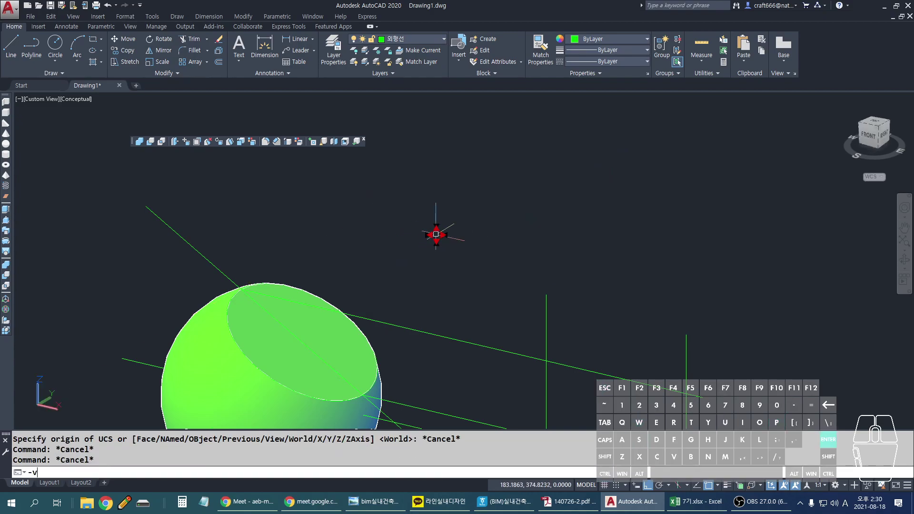
Step: Switch to the top view with viewpoint 0,0,0, and to the front view with viewpoint 0,-1,0
type("-vp")
key("Return")
type("0,0,0")
key("Return")
key("Return")
type("0,-1")
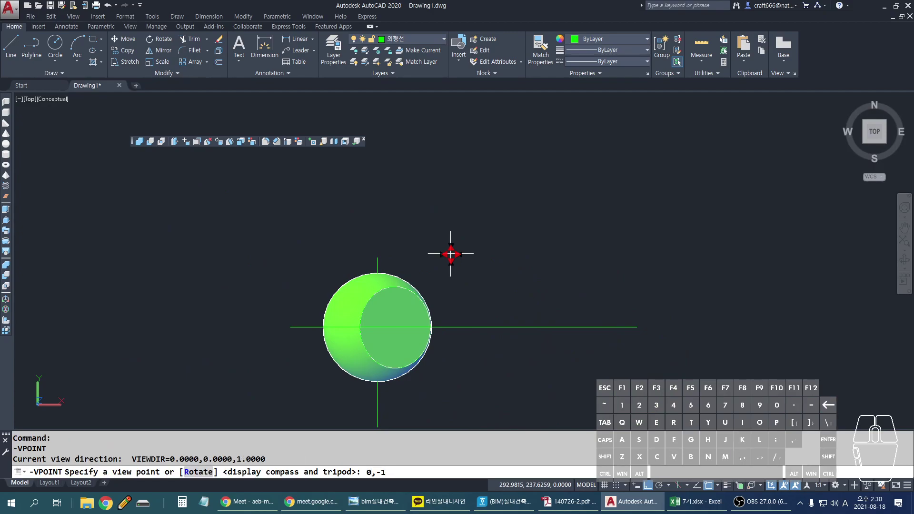
type(",0")
key("Return")
Step: Align the UCS with the current front view
type("ucs")
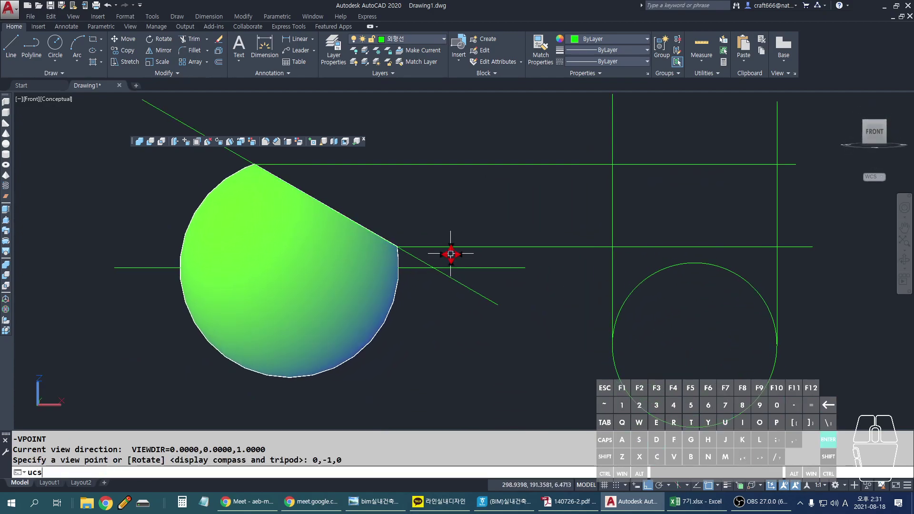
key("Return")
type("v")
key("Return")
Step: Paste the cut face flat in the front view, on the far side of the projection circle from the sphere
scroll(445, 258, "down", 1)
middle_click_drag(638, 296, 470, 264)
key("ctrl+v")
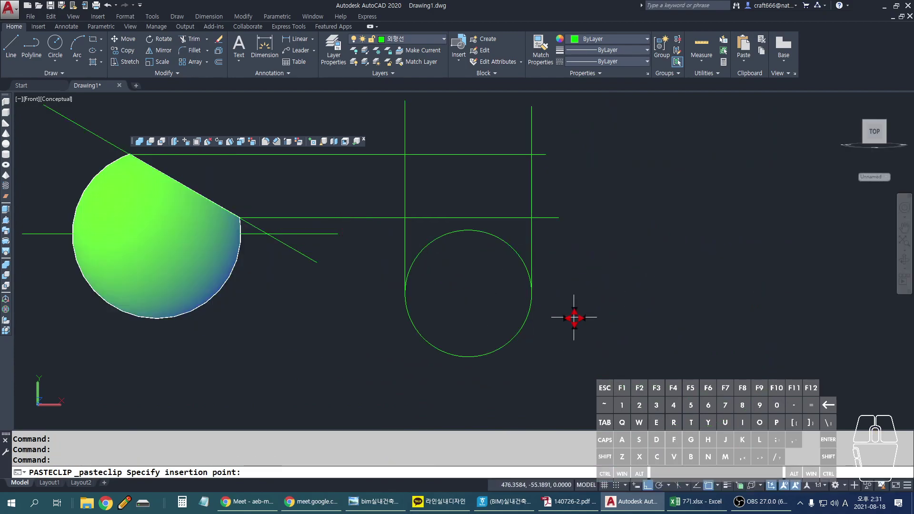
scroll(529, 292, "down", 8)
scroll(403, 222, "up", 2)
left_click(486, 217)
scroll(620, 292, "up", 3)
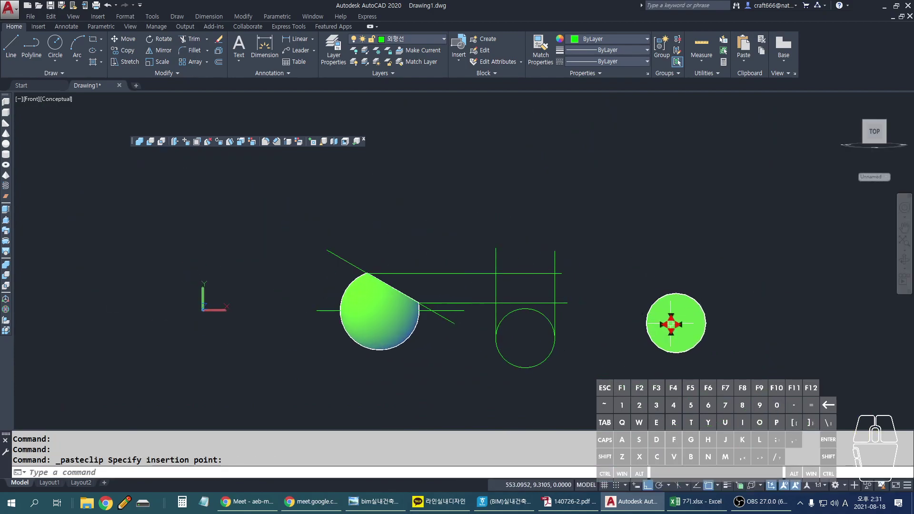
Step: Move the projection circle by its centre, with Ortho off, onto the centre of the pasted cut face
middle_click_drag(671, 324, 542, 274)
scroll(454, 305, "up", 2)
key("Escape")
type("m")
key("space")
left_click(397, 338)
left_click(367, 315)
key("space")
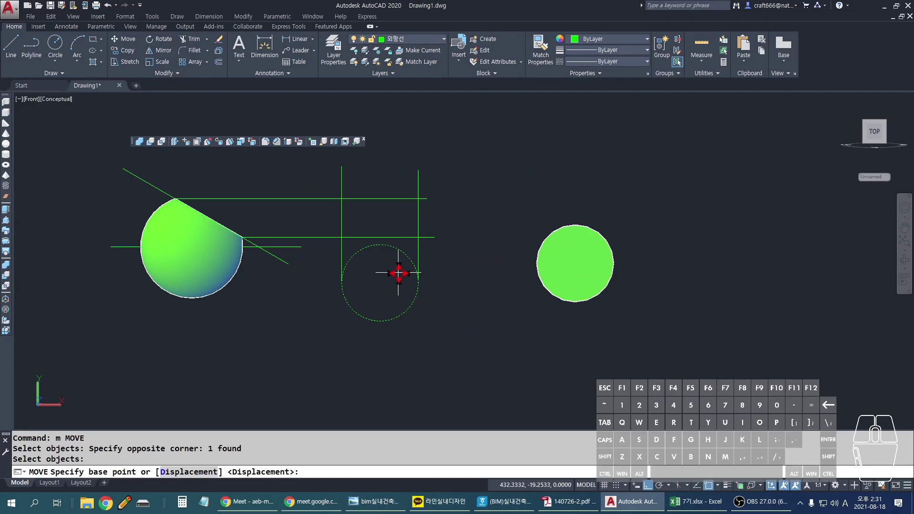
left_click(381, 280)
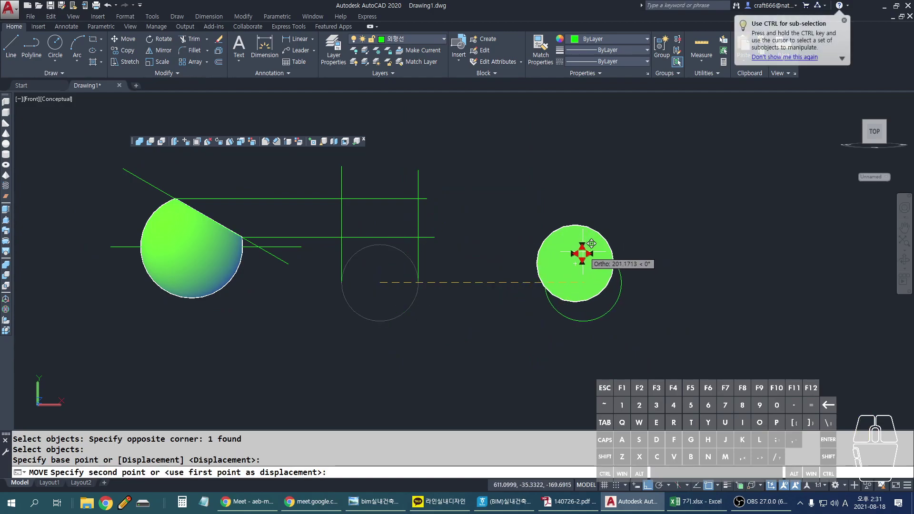
key("F8")
scroll(580, 257, "up", 2)
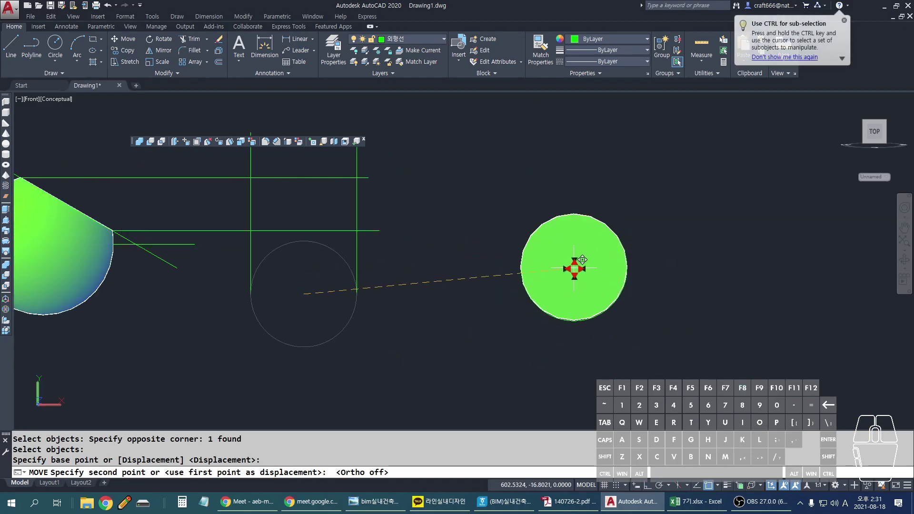
scroll(582, 259, "up", 1)
right_click(507, 221, "shift")
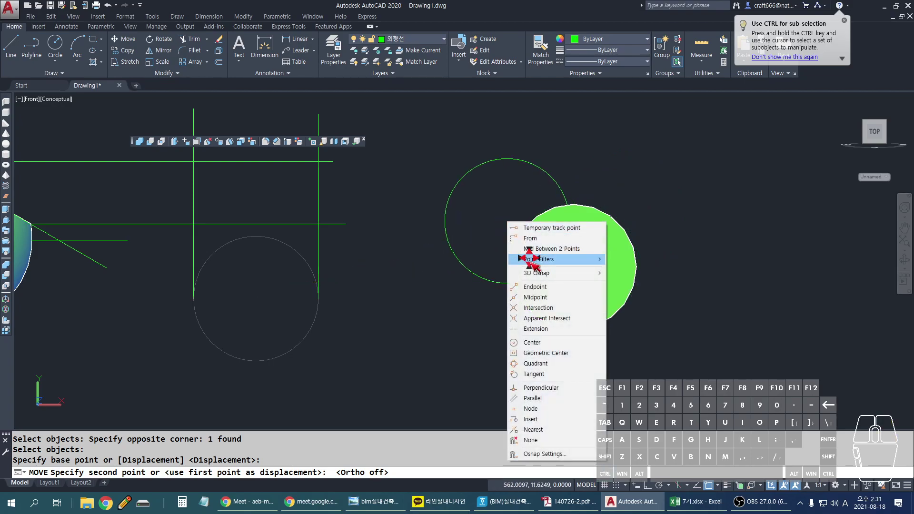
left_click(532, 342)
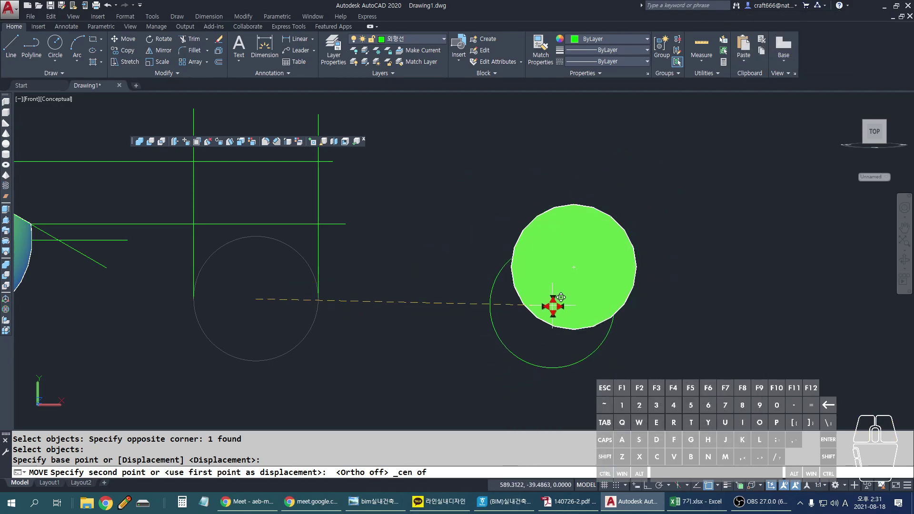
left_click(582, 259)
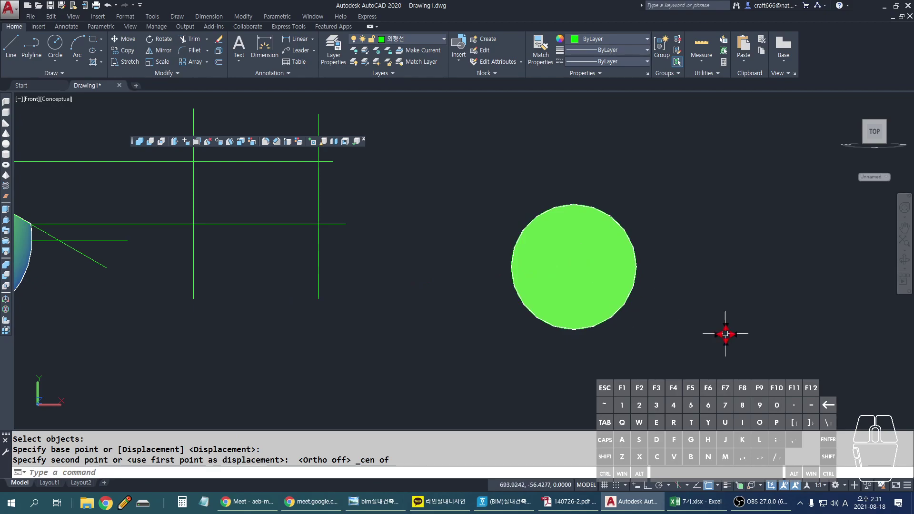
Step: Compare the circle with the pasted face's outline and switch the visual style to 2D Wireframe
scroll(687, 278, "up", 6)
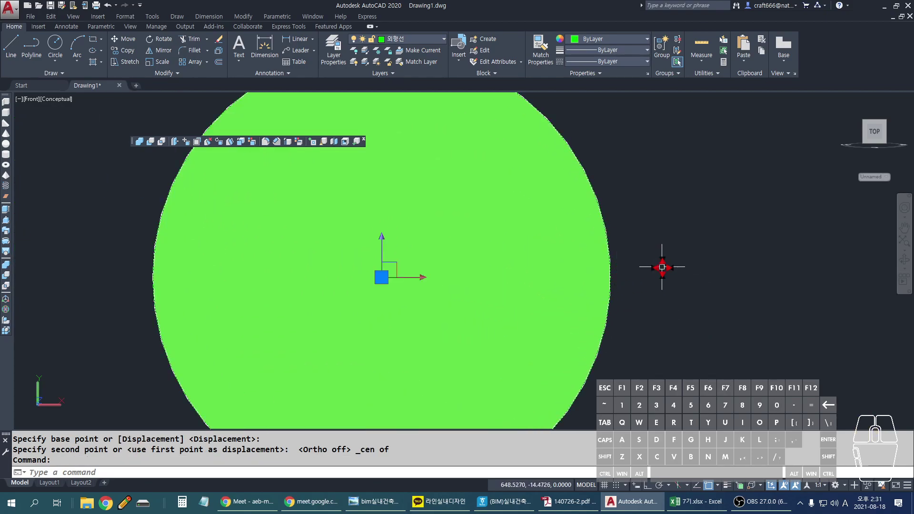
key("Escape")
type("vs")
key("Return")
type("2")
key("Return")
scroll(670, 262, "up", 5)
scroll(574, 278, "down", 5)
scroll(463, 261, "up", 1)
middle_click_drag(459, 261, 512, 270)
Step: Follow the horizontal projection lines from the cut's upper and lower ends across the two vertical lines
scroll(391, 272, "down", 1)
key("ctrl+2")
left_click_drag(182, 194, 284, 241)
left_click_drag(384, 246, 431, 198)
key("Escape")
key("ctrl+2")
left_click_drag(190, 199, 302, 198)
left_click_drag(272, 242, 554, 242)
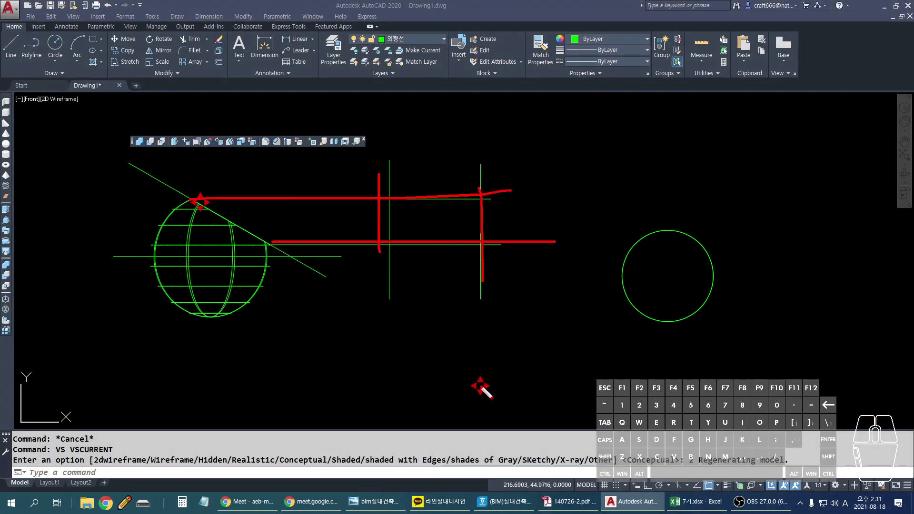
key("Escape")
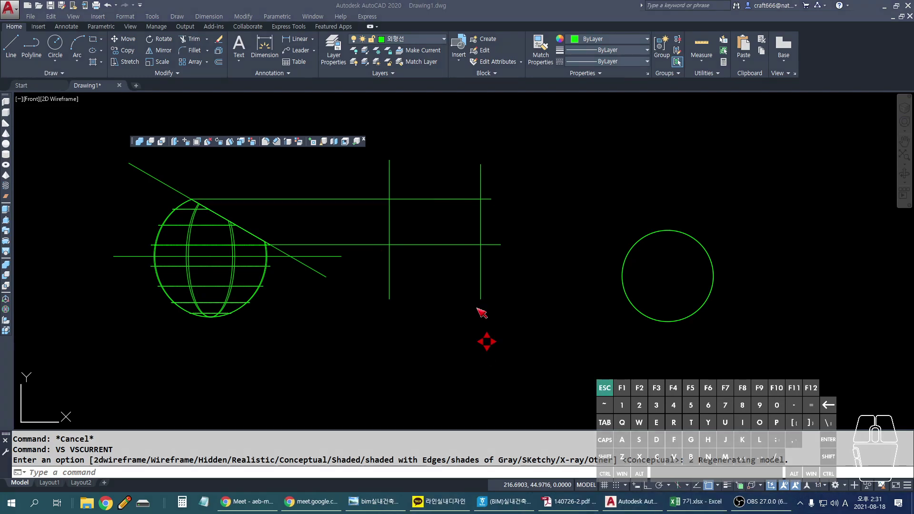
middle_click_drag(316, 231, 433, 264)
key("ctrl+2")
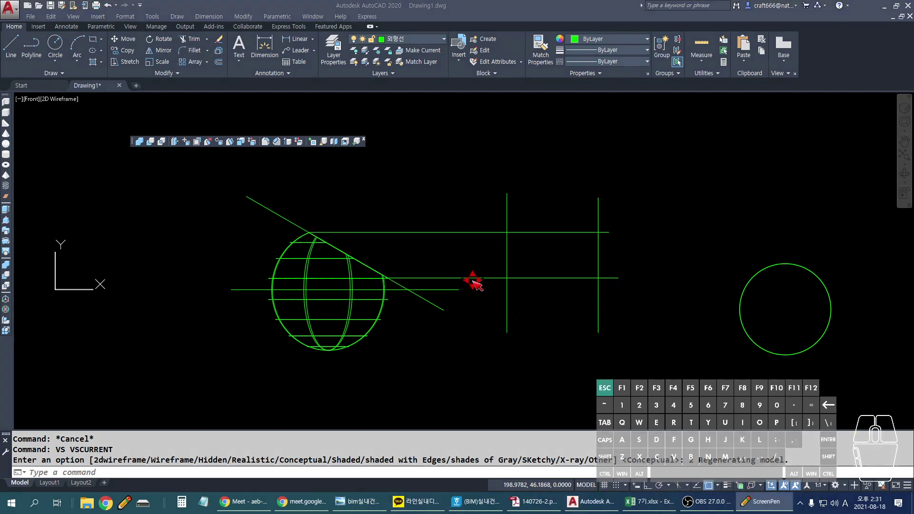
Step: Change the visual style to Shades of Gray
type("vs")
key("space")
type("g")
key("space")
key("space")
key("Escape")
Step: Set the viewpoint to 0,0,0 to look at the cut from above
type("-vp")
key("Return")
type("0")
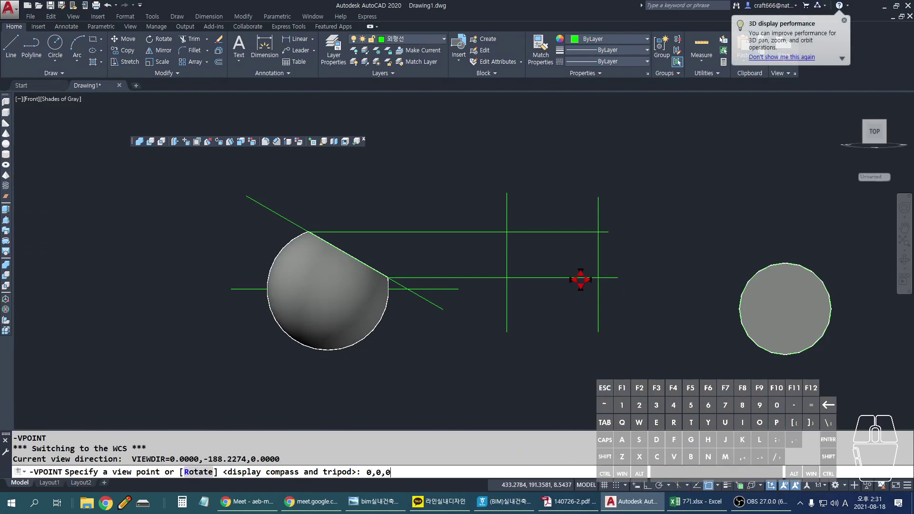
type(",0,0")
key("Return")
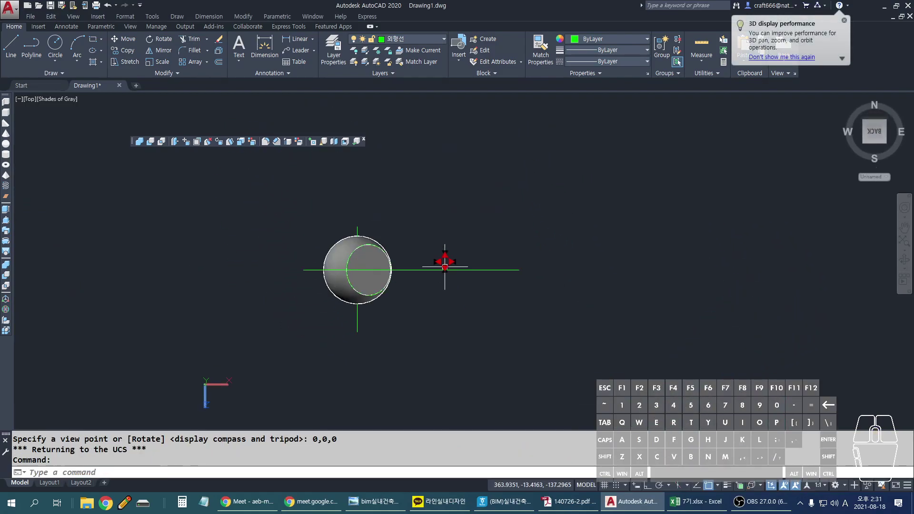
scroll(331, 262, "up", 2)
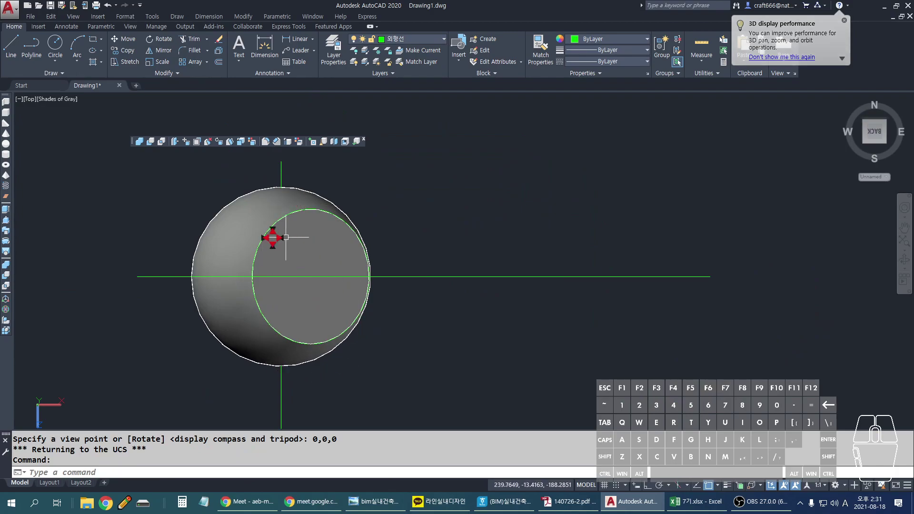
Step: Orbit to the side and compare the straight-down viewing direction with the direction facing the inclined cut
middle_click_drag(310, 316, 389, 244, "shift")
key("ctrl+2")
left_click_drag(390, 200, 332, 259)
left_click_drag(336, 241, 355, 251)
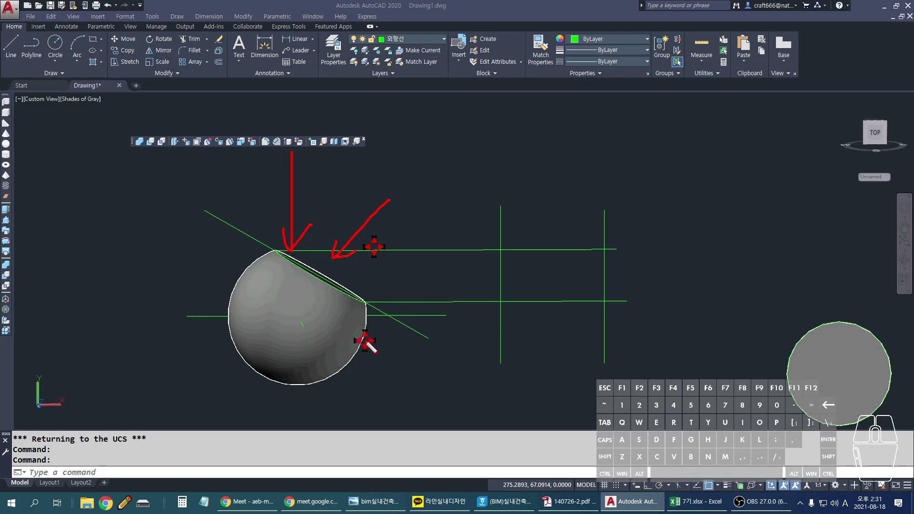
key("Escape")
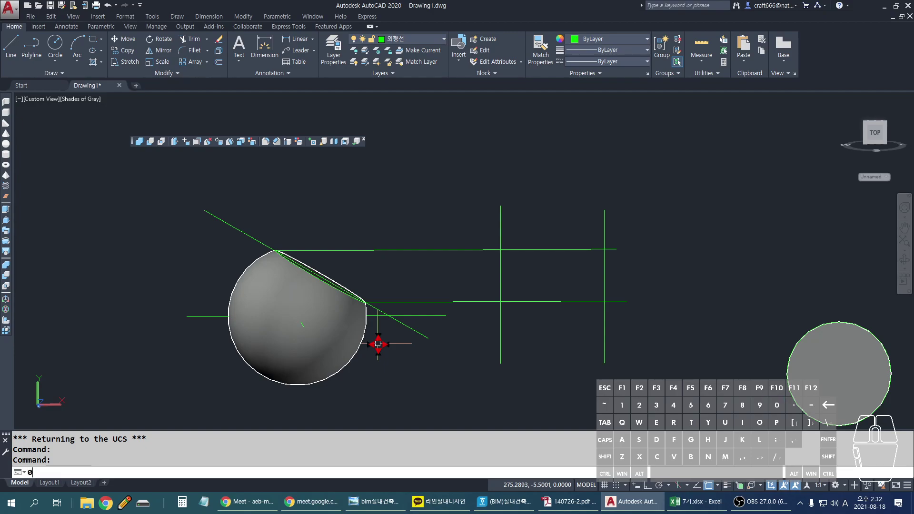
Step: Return to the top view with viewpoint 0,0,1 and examine the cut's projected outline
key("Escape")
key("Escape")
type("-vpoint")
key("Return")
type("0,")
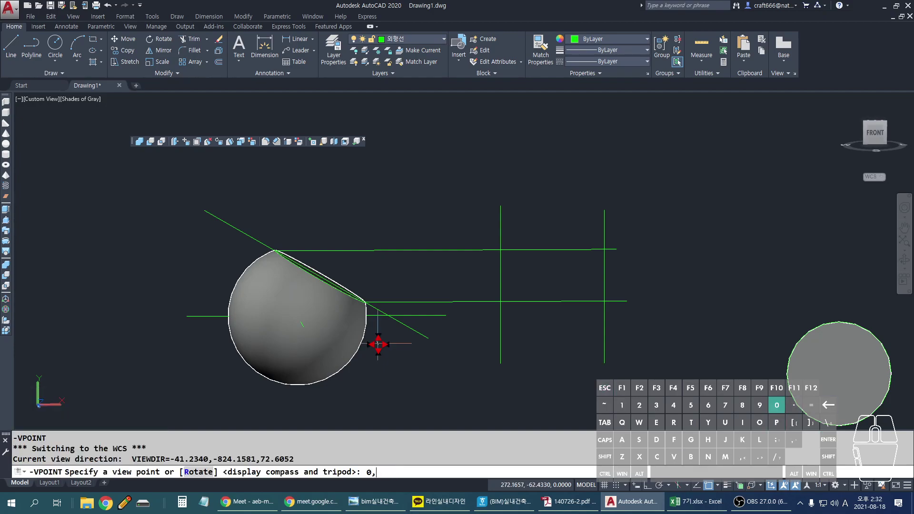
type("0,1")
key("Return")
key("Escape")
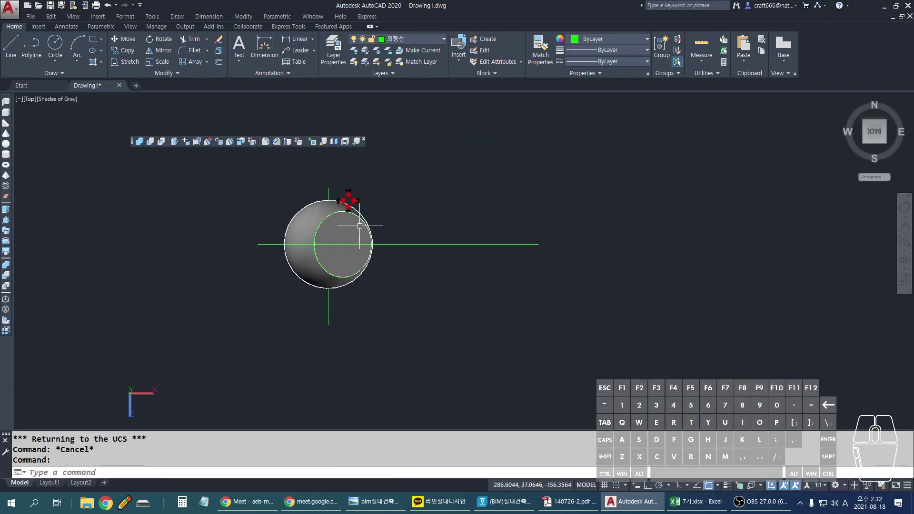
left_click_drag(323, 152, 325, 265)
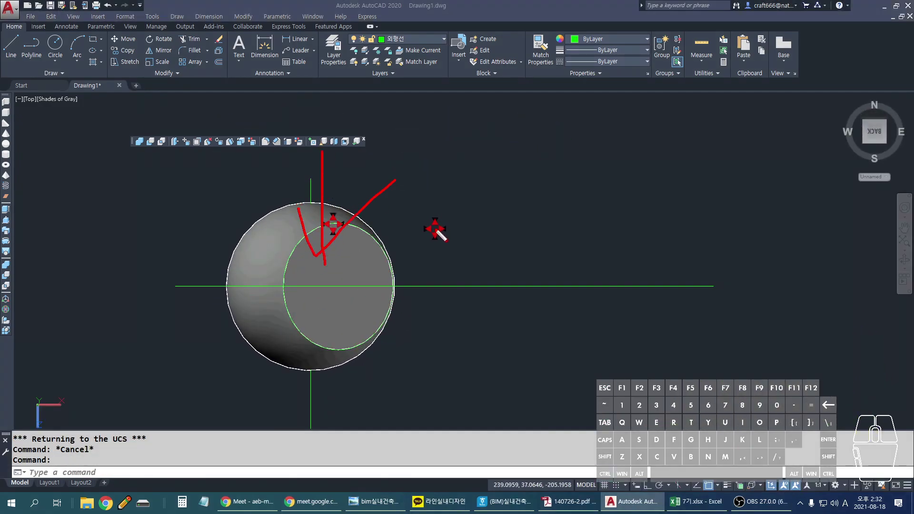
key("Escape")
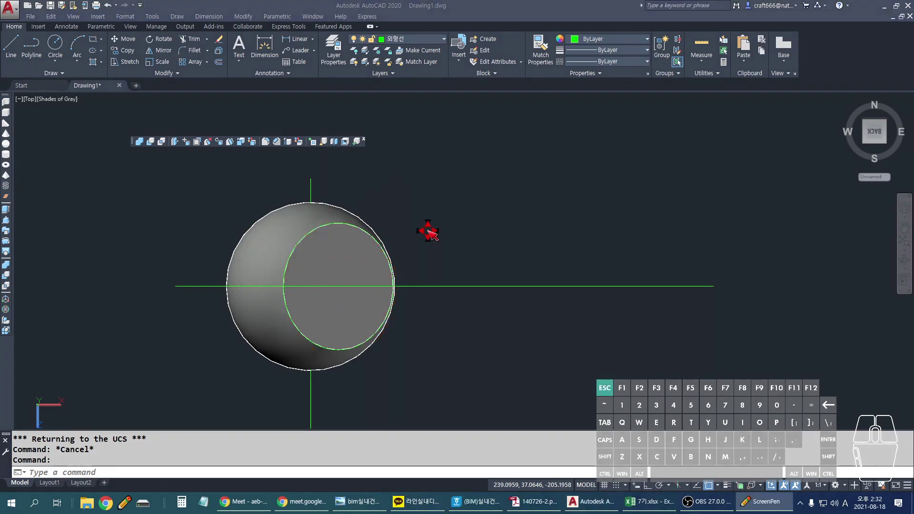
scroll(390, 262, "up", 2)
type("l")
key("Return")
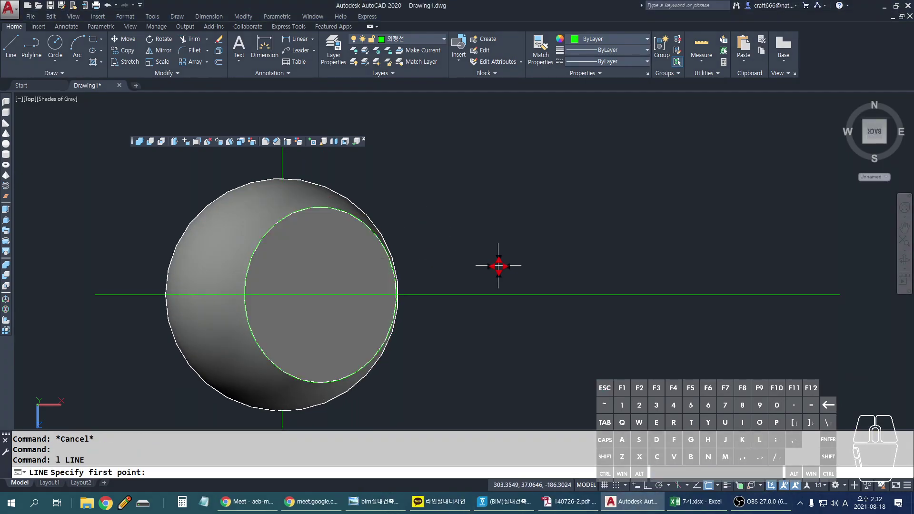
scroll(216, 292, "up", 1)
key("Escape")
Step: Reset the UCS to World for working in the top view
type("ucs")
key("Return")
type("w")
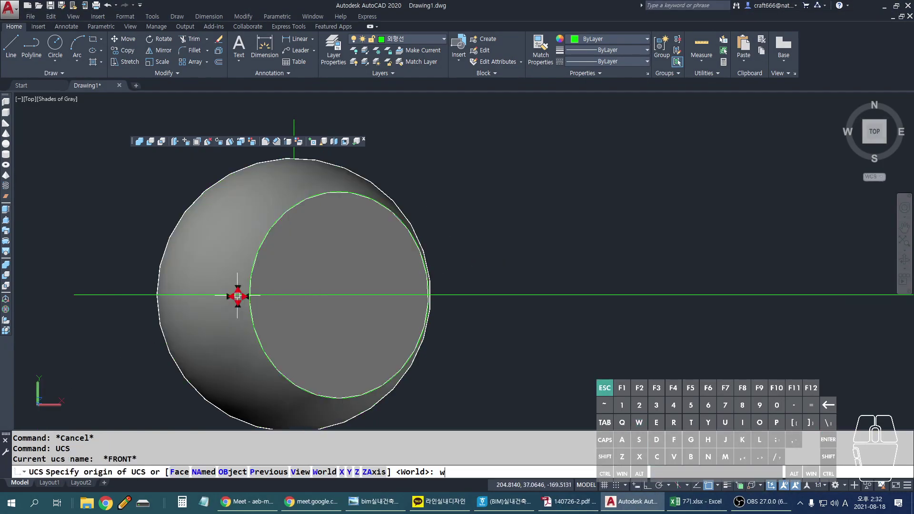
key("Return")
key("Escape")
key("Escape")
left_click_drag(244, 288, 241, 307)
key("Escape")
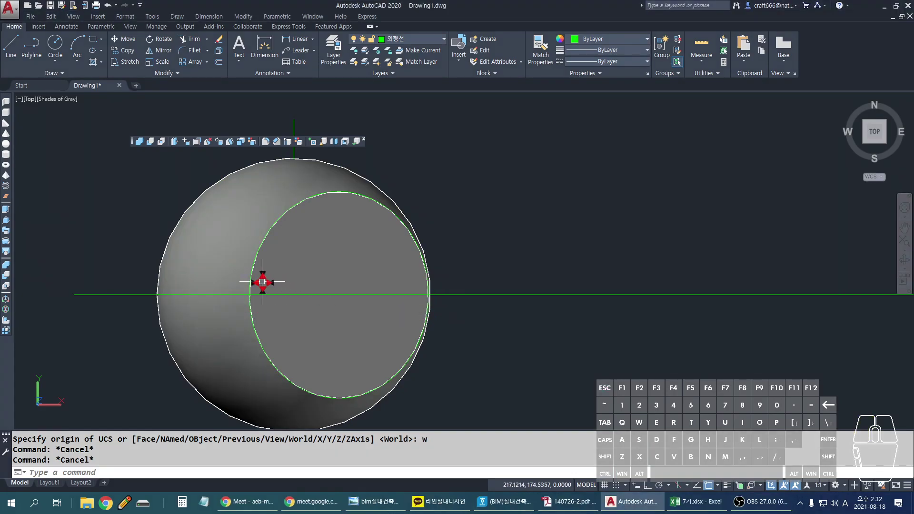
key("ctrl+2")
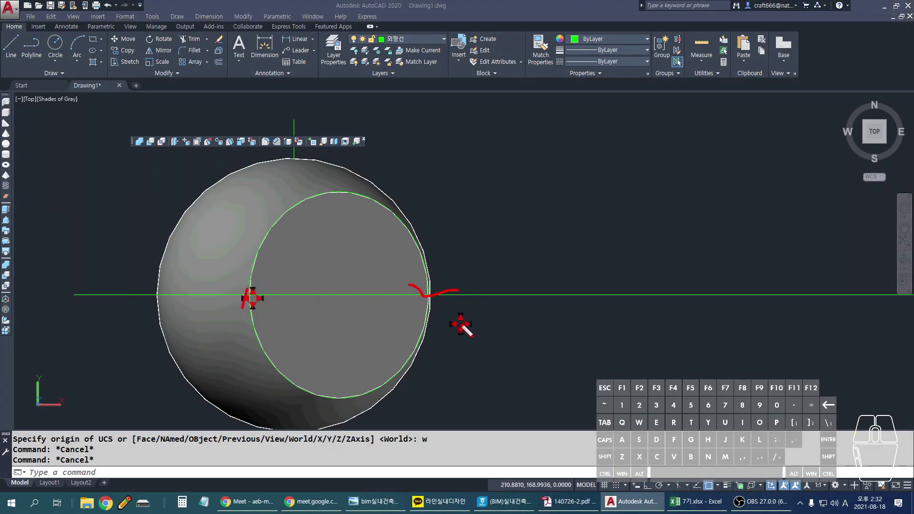
scroll(428, 321, "down", 2)
scroll(337, 310, "up", 2)
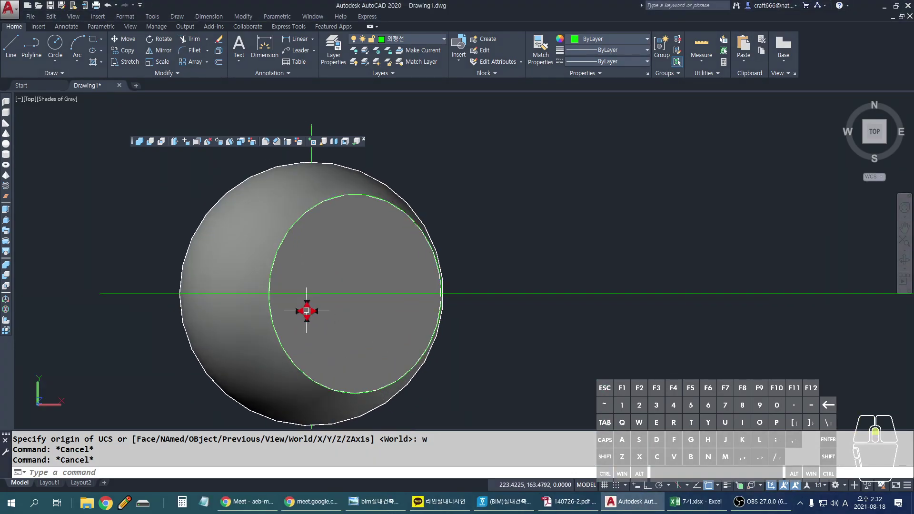
type("l")
key("Return")
left_click(267, 295)
scroll(288, 339, "down", 2)
middle_click_drag(296, 183, 292, 292)
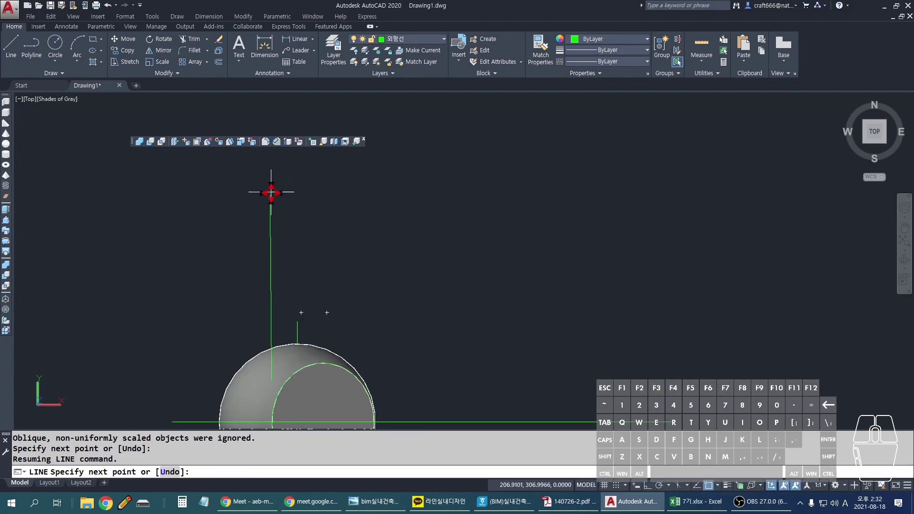
key("Escape")
Step: Delete the horizontal line running through the sphere and the leftover objects beside it
middle_click_drag(292, 245, 286, 180)
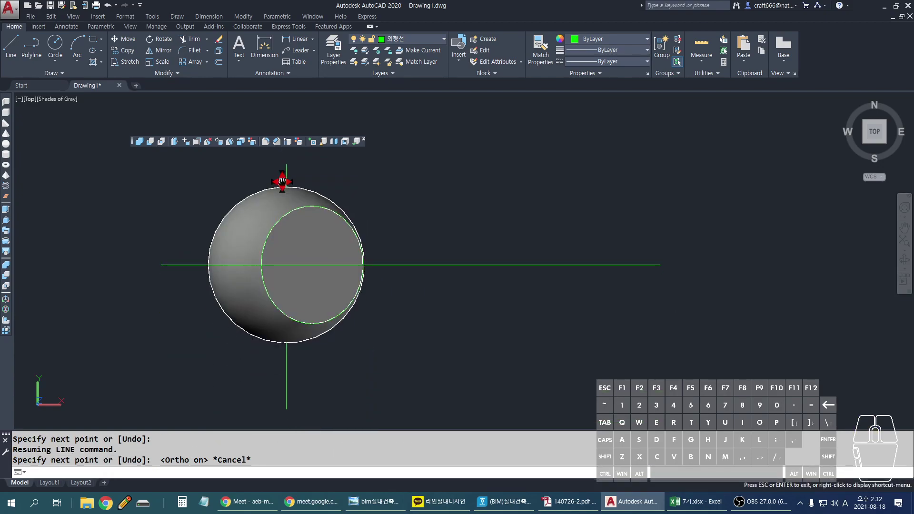
left_click(534, 190)
left_click(486, 302)
key("Delete")
scroll(296, 269, "up", 1)
left_click(510, 210)
left_click(413, 323)
key("Delete")
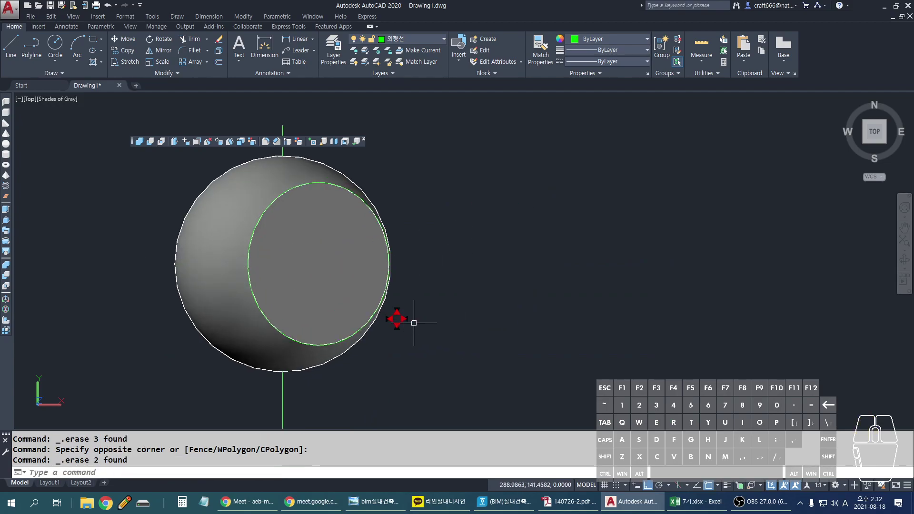
Step: Draw a vertical projection line upward from the leftmost point of the cut's outline, extending well beyond the sphere
scroll(302, 285, "up", 1)
type("l")
key("space")
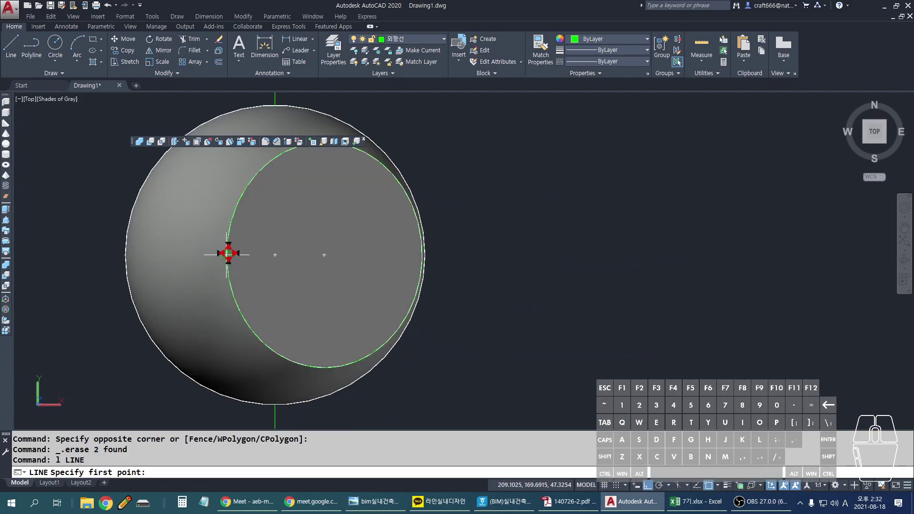
left_click(227, 254)
scroll(272, 348, "down", 6)
left_click(285, 165)
key("space")
scroll(290, 331, "up", 1)
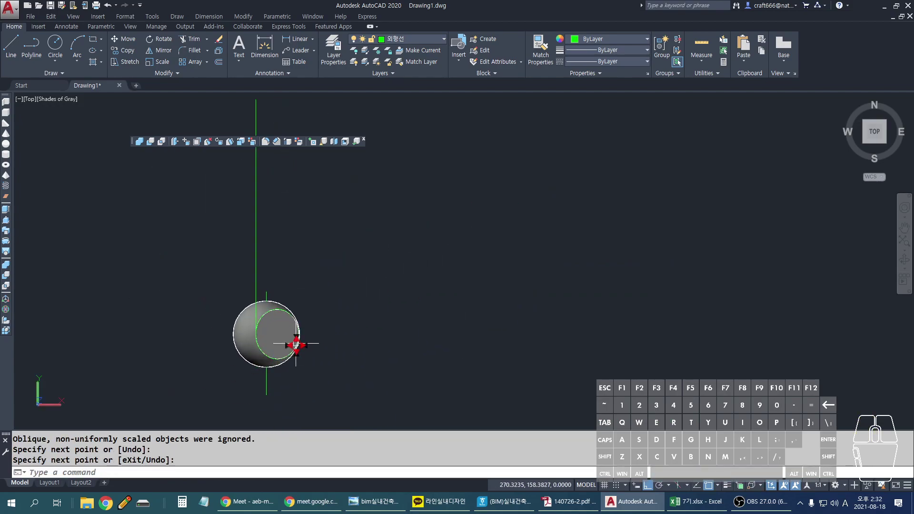
Step: Draw a second vertical projection line upward from the rightmost point of the cut's outline
scroll(300, 340, "up", 6)
key("space")
left_click(298, 310)
scroll(324, 376, "down", 6)
left_click(373, 168)
key("space")
scroll(286, 361, "up", 3)
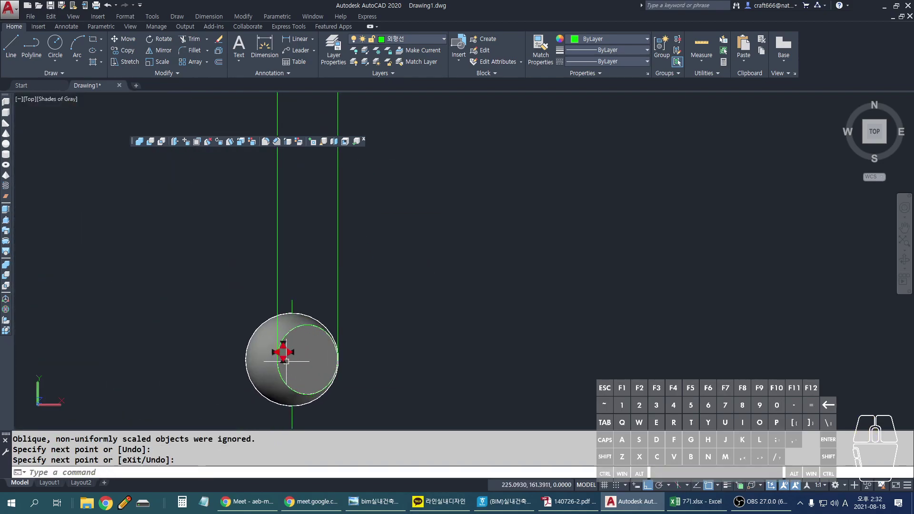
Step: Check the sphere and projection lines from the front and return to the top view
middle_click_drag(336, 373, 338, 208, "shift")
key("Escape")
left_click_drag(244, 310, 431, 423)
key("Escape")
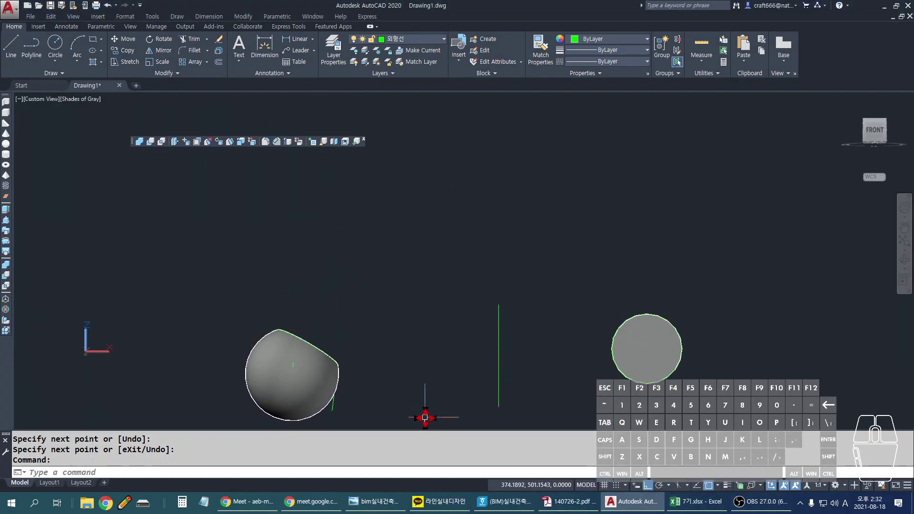
key("ctrl+z")
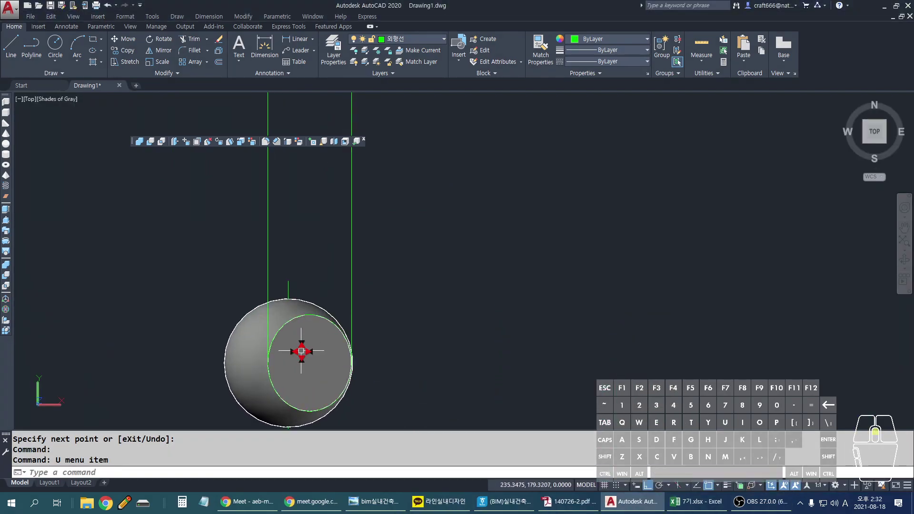
mouse_move(366, 350)
middle_mouse_down()
mouse_move(336, 276)
mouse_move(318, 325)
middle_mouse_up()
key("Tab")
left_click_drag(288, 287, 338, 287)
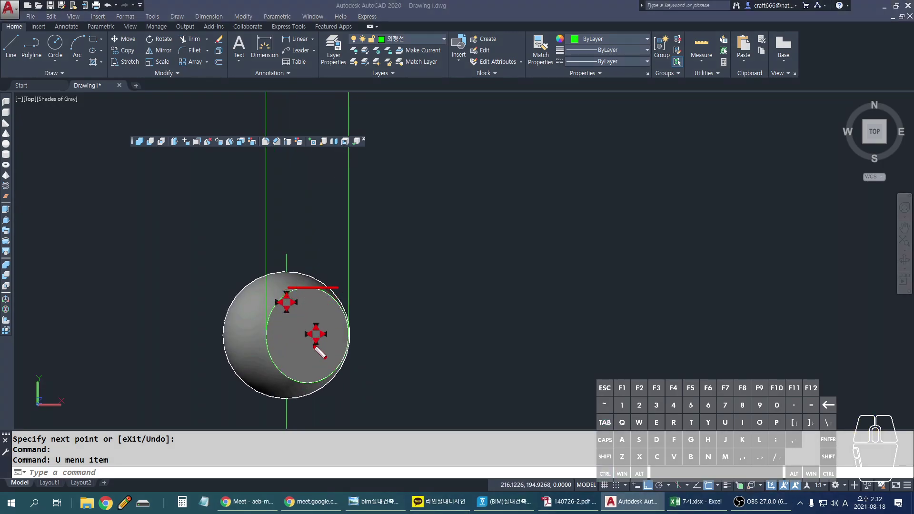
key("Escape")
scroll(310, 363, "up", 1)
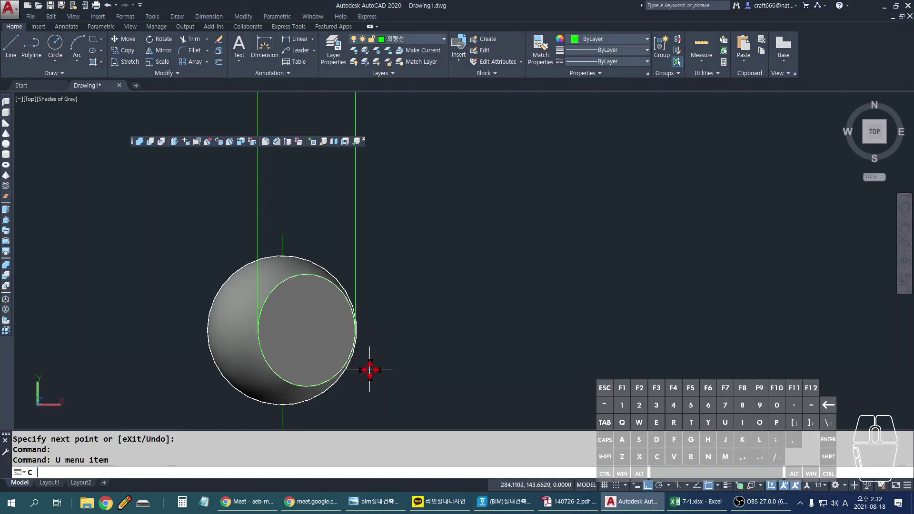
key("Return")
type("2")
key("Return")
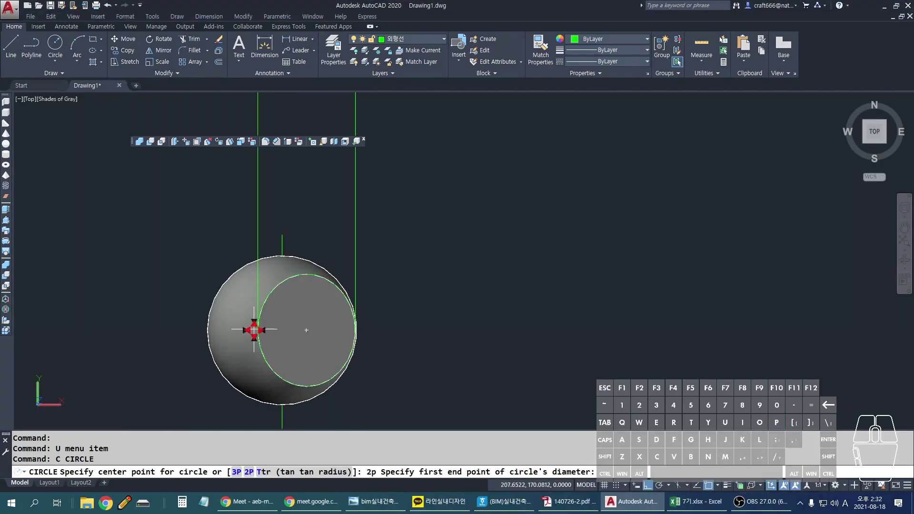
middle_click_drag(256, 327, 432, 110, "shift")
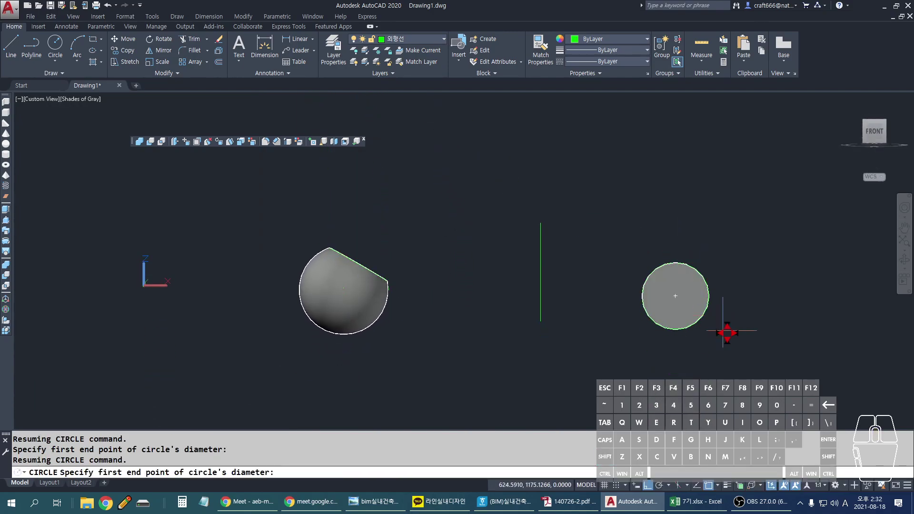
key("Escape")
Step: Delete the shaded object inside the separate circle and copy the circle to the clipboard
left_click(679, 301)
key("Delete")
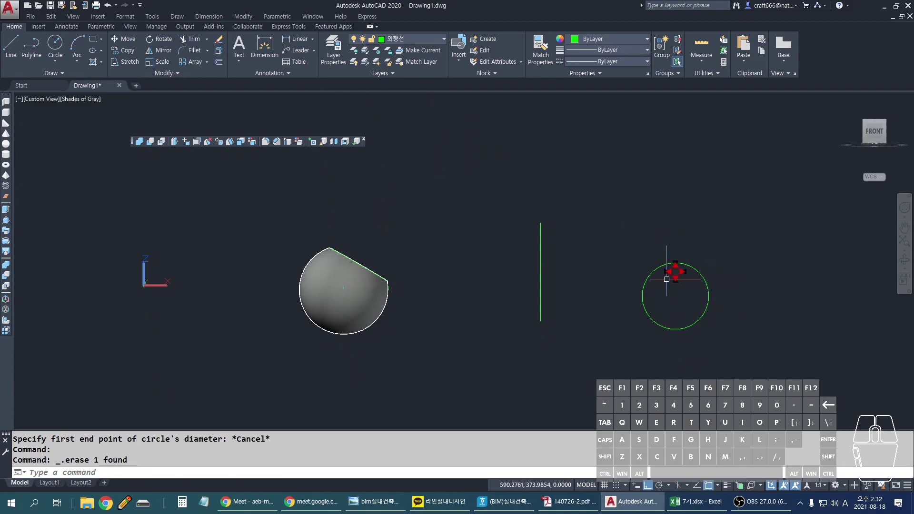
left_click(702, 273)
left_click(673, 304)
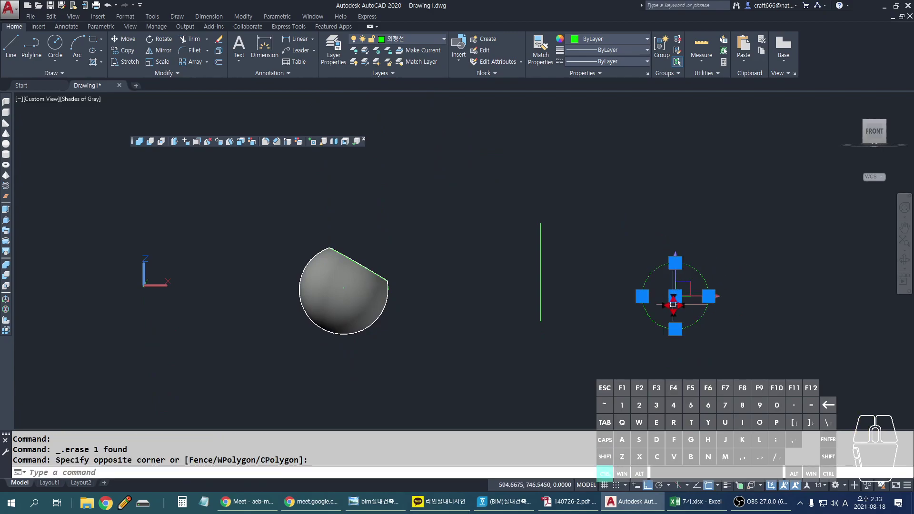
key("ctrl+c")
key("Escape")
key("Escape")
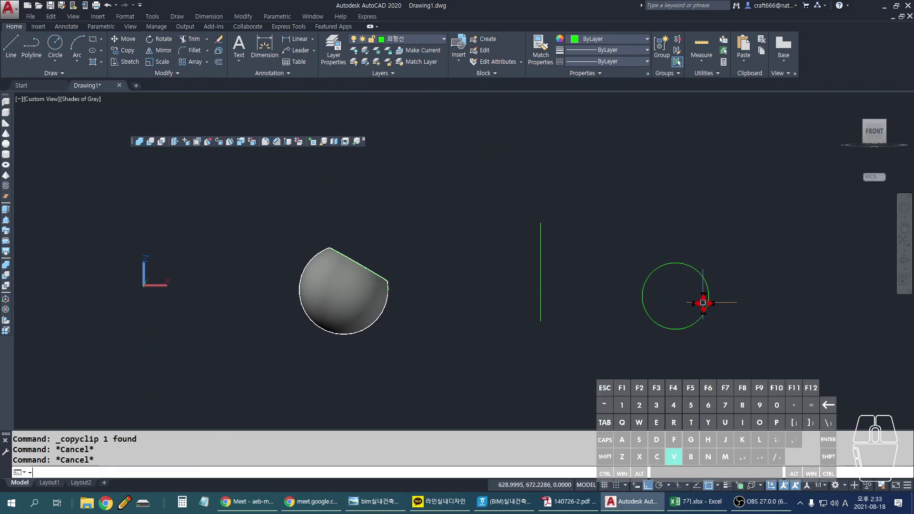
Step: Set the viewpoint to 0,0,0 and try to paste the copied circle in the top view
type("-VP")
key("Return")
type("0,0,0")
key("Return")
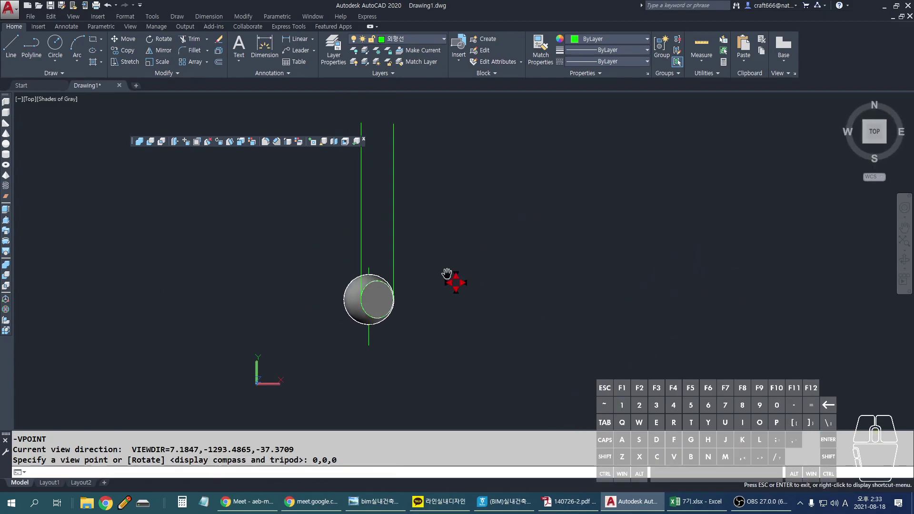
key("ctrl+v")
key("Escape")
key("Escape")
key("Escape")
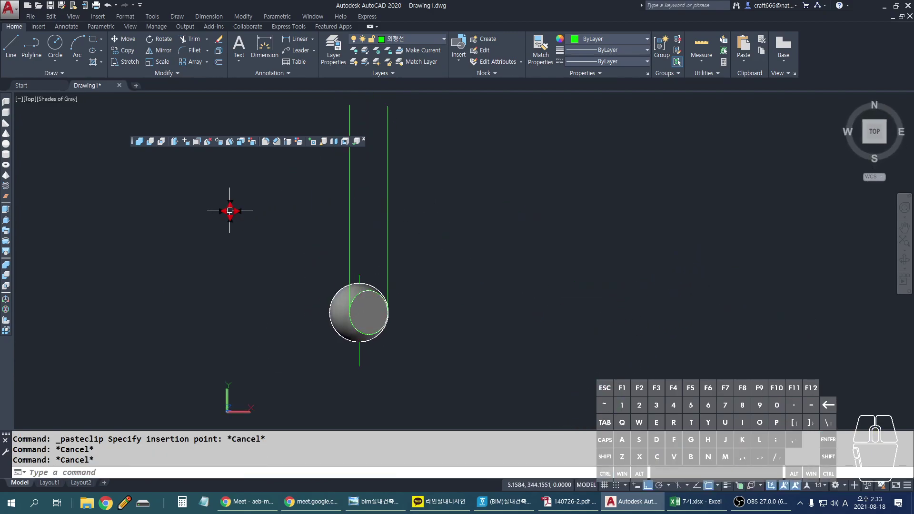
Step: Orbit around the model, then undo the view changes back to the front view
middle_click_drag(471, 340, 451, 237, "shift")
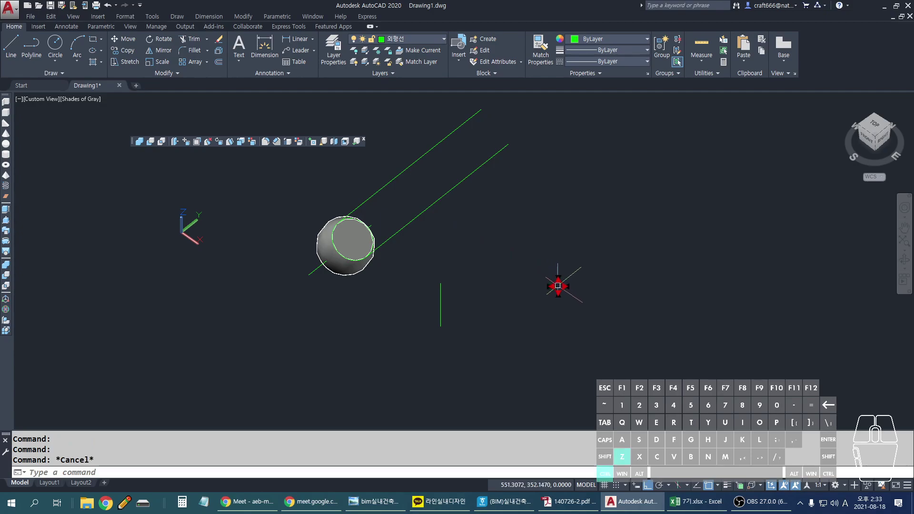
key("ctrl+z")
key("ctrl+z")
key("ctrl+z")
key("ctrl+z")
type("ucs")
key("space")
type("fr")
key("space")
key("Escape")
left_click(806, 268)
left_click(714, 302)
key("ctrl+z")
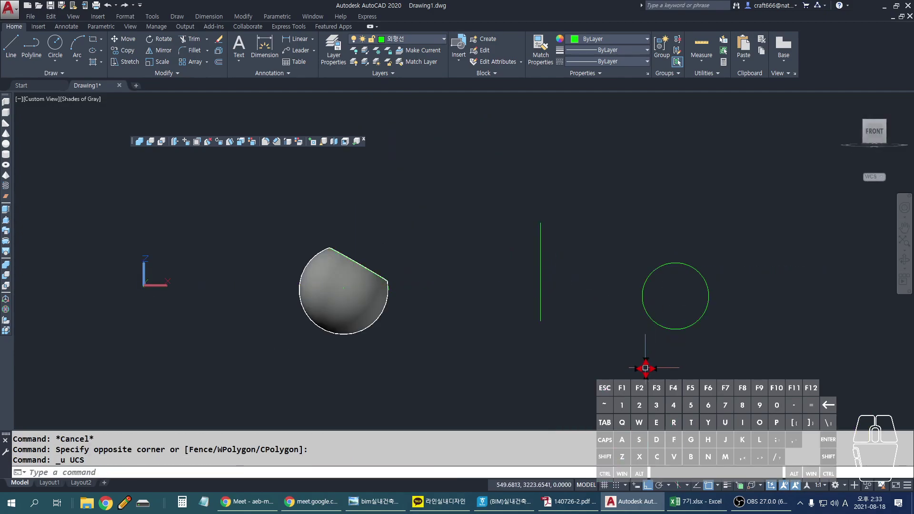
Step: Cut the separate circle to the clipboard and set the viewpoint to 0,0,0
left_click(837, 235)
left_click(640, 354)
key("ctrl+x")
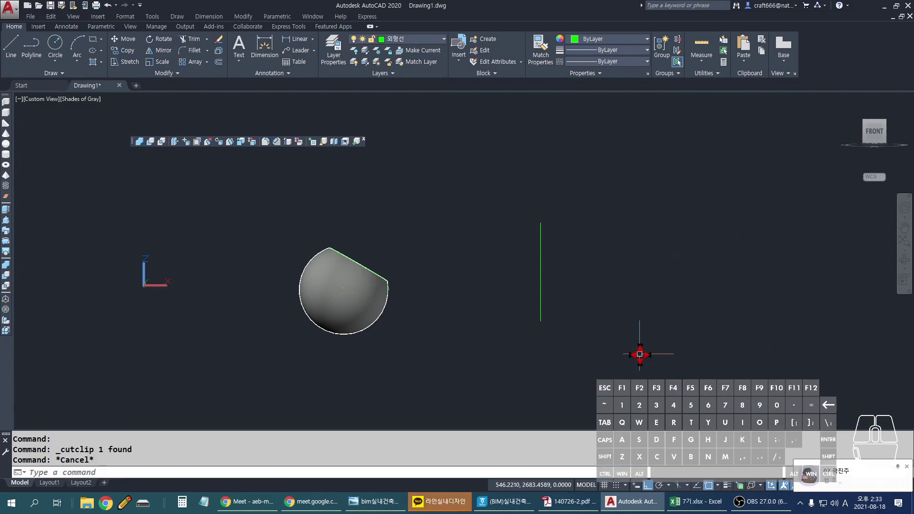
type("-vp")
key("Return")
type("0,0,0")
key("Return")
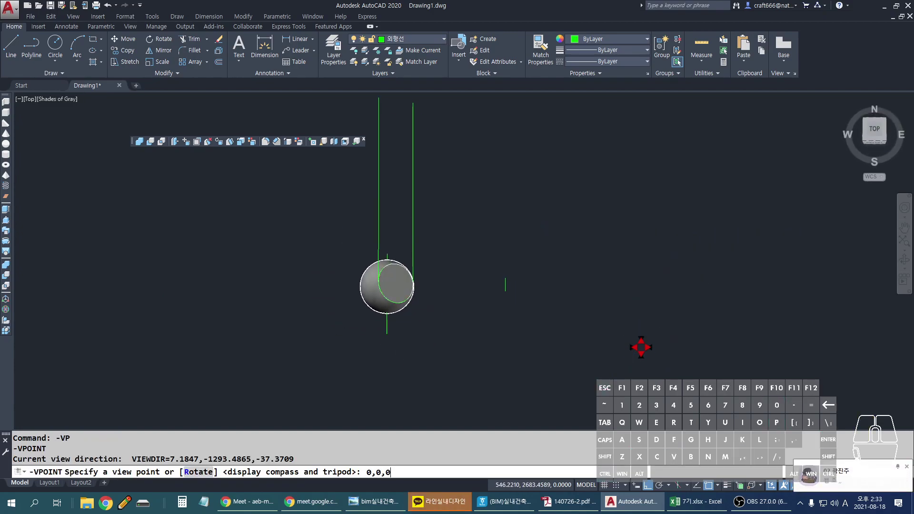
Step: Try to paste the cut circle next to the sphere in the top view
key("ctrl+v")
key("Escape")
key("Escape")
type("ucs")
key("Return")
key("Escape")
key("Escape")
key("ctrl+v")
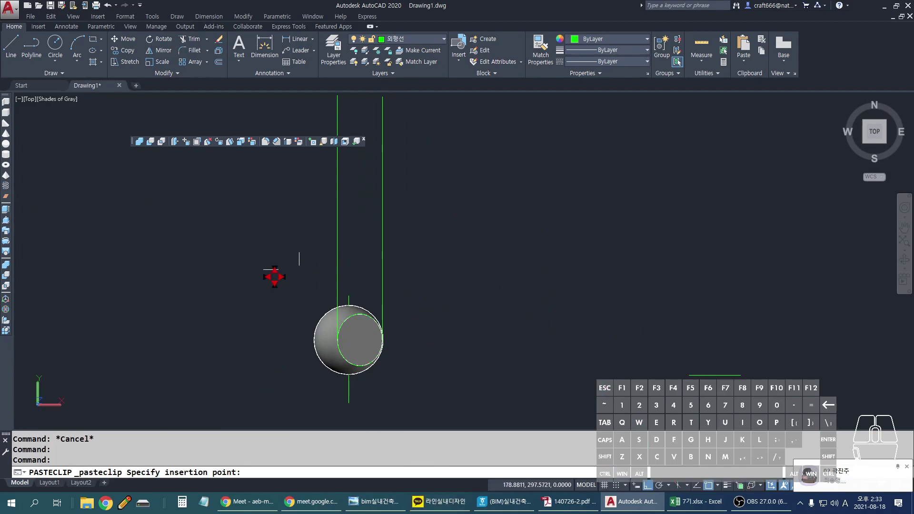
key("Escape")
Step: Set the viewpoint to 1,-02,1, then undo the view changes back to the front view
type("-vp")
key("Return")
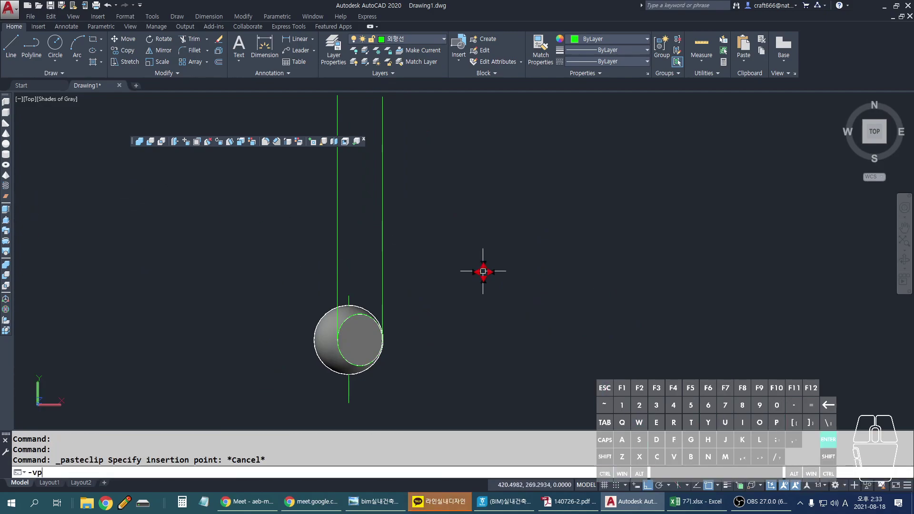
type("1,-01,1")
key("Return")
key("Escape")
key("Escape")
key("Escape")
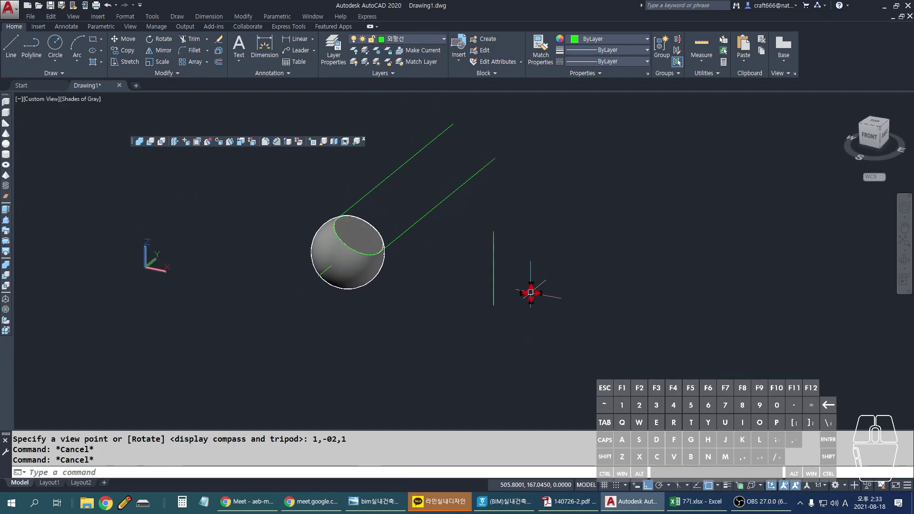
key("ctrl+z")
key("ctrl+z")
key("ctrl+z")
key("ctrl+z")
key("ctrl+z")
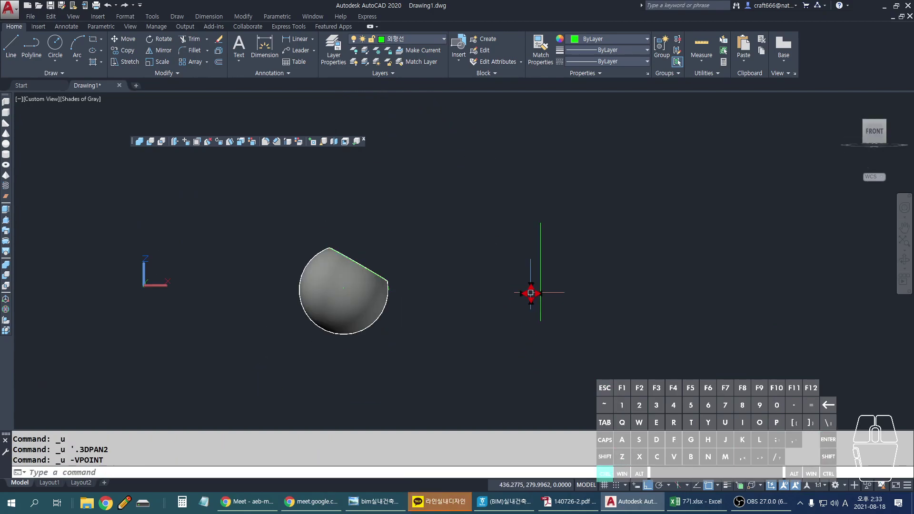
Step: Align the UCS with the front view and cut the separate circle to the clipboard
key("Return")
key("Escape")
key("Escape")
left_click(710, 312)
left_click(618, 363)
key("ctrl+x")
key("Escape")
Step: Set the viewpoint to 0,0,0 to look at the model from above
type("-vp")
key("Return")
type("0,00,")
key("Return")
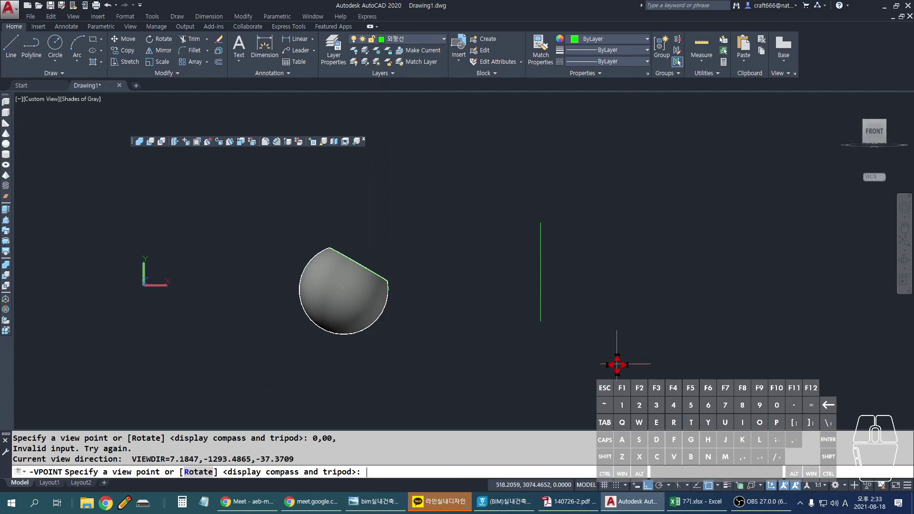
key("Escape")
key("Escape")
key("Return")
type("0,0,0")
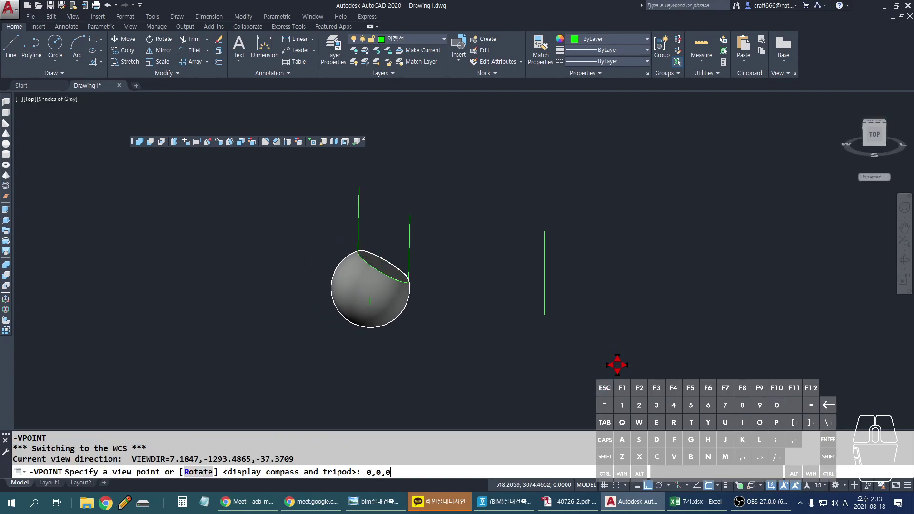
key("Escape")
key("Escape")
Step: Reset the UCS to World and paste the circle flat beside the two vertical projection lines
type("ucs")
key("Return")
type("w")
key("Return")
key("ctrl+v")
key("Escape")
scroll(408, 227, "up", 5)
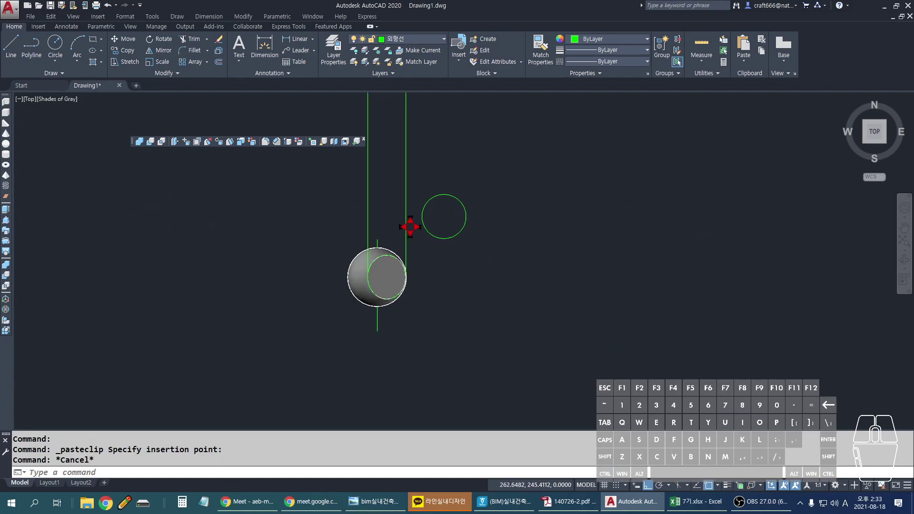
Step: Draw horizontal lines from the circle's lowest and highest points across both vertical projection lines
type("l")
key("Return")
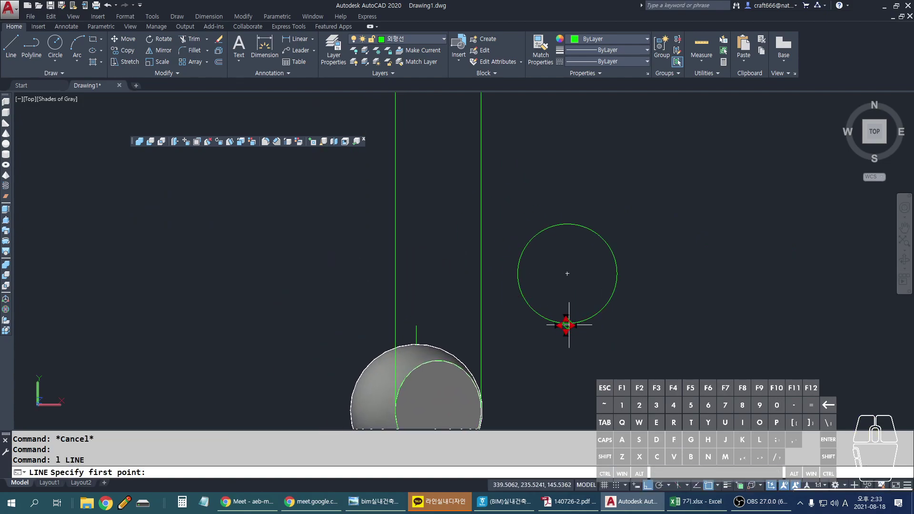
left_click(568, 323)
left_click(243, 324)
key("space")
key("space")
left_click(565, 225)
left_click(283, 224)
key("space")
Step: Move the circle and its two horizontal lines straight up, farther away from the sphere
type("m")
key("Return")
left_click(665, 377)
left_click(486, 152)
key("Return")
left_click(619, 218)
key("Escape")
scroll(441, 208, "up", 2)
type("re")
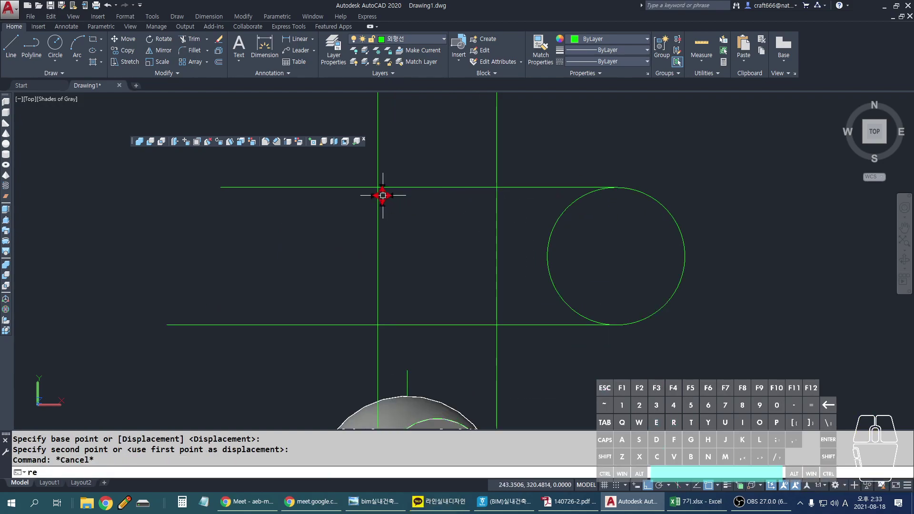
type("c")
key("Return")
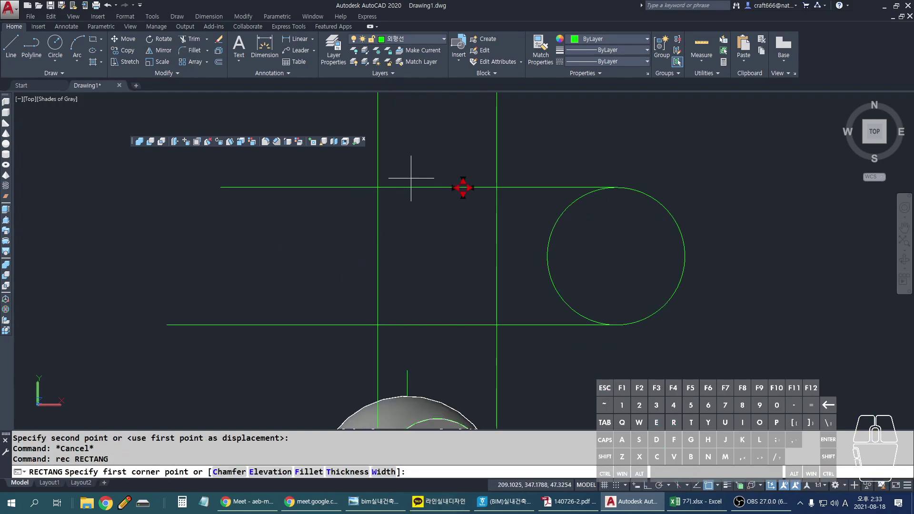
key("Escape")
Step: Change the elevation of the flat circle, its two horizontal lines and the two vertical projection lines to 0
left_click(745, 333)
left_click(309, 182)
type("changr")
key("BackSpace")
type("e")
key("Return")
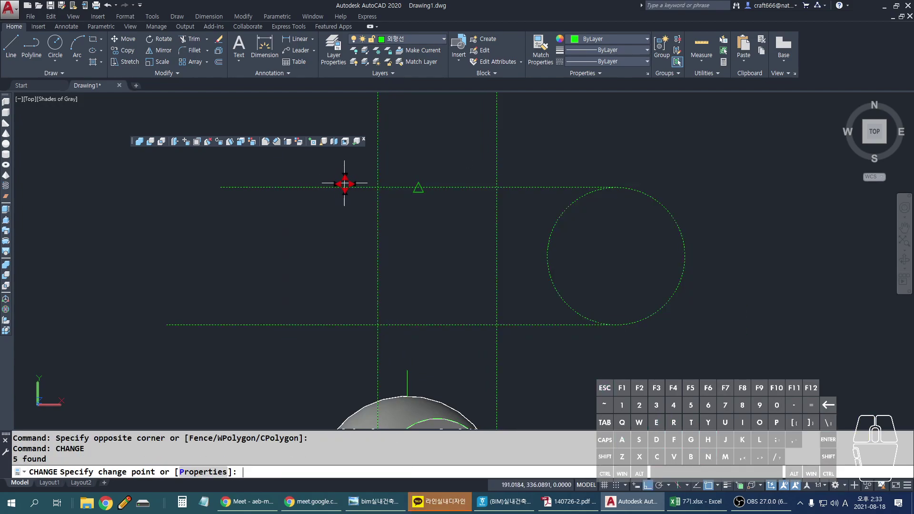
type("p")
key("Return")
type("e")
key("Return")
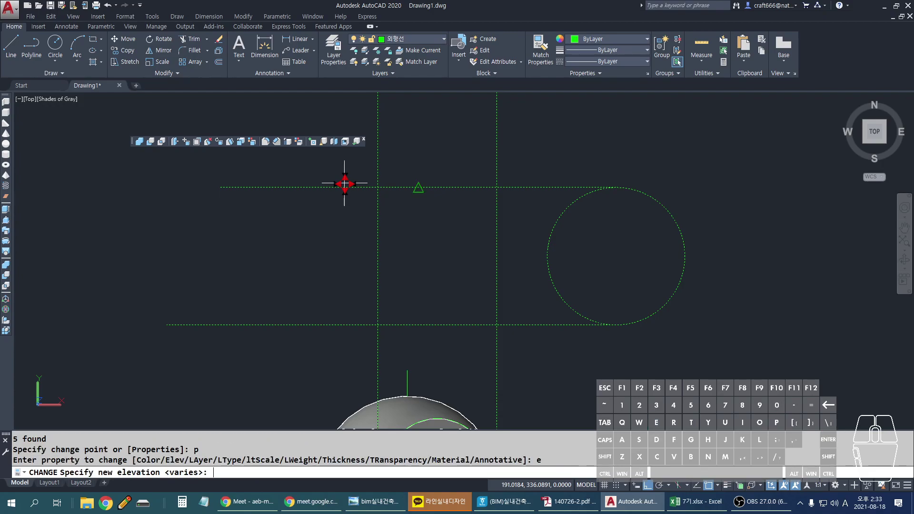
type("0")
key("Return")
key("Escape")
type("rec")
key("Return")
left_click(378, 187)
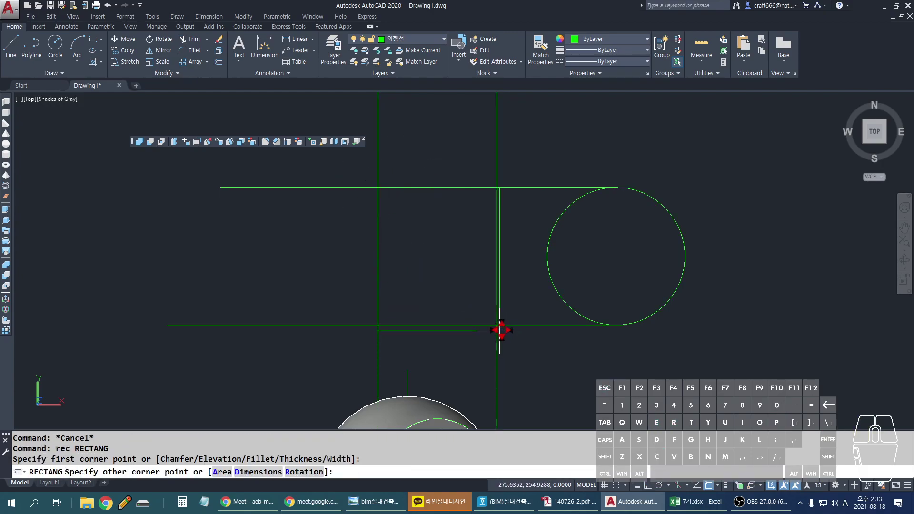
key("Escape")
Step: Draw an ellipse spanning the two vertical projection lines in width and the circle's two horizontal lines in height
type("el")
key("Return")
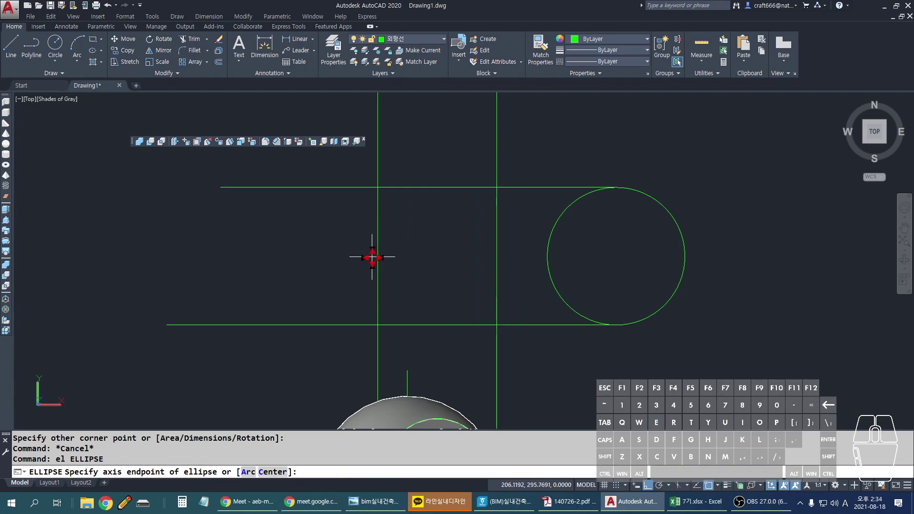
left_click(380, 258)
left_click(497, 257)
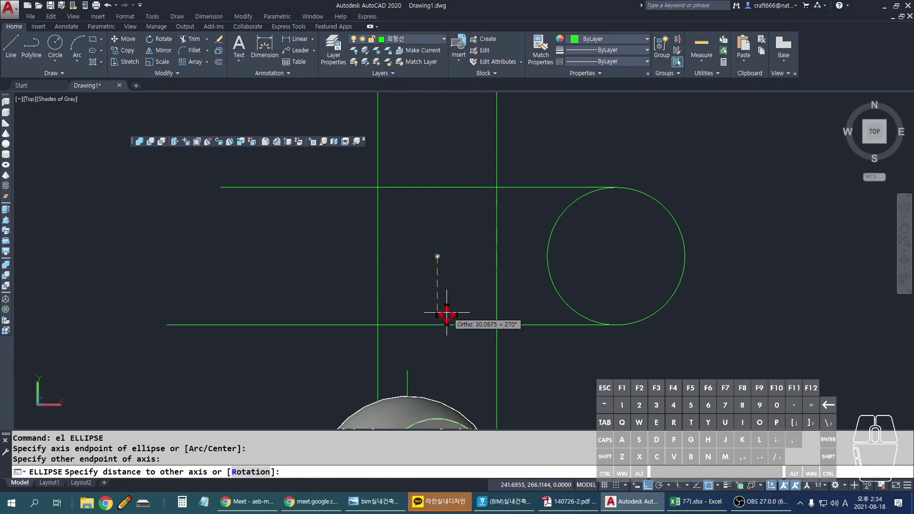
left_click(438, 325)
middle_click_drag(544, 336, 519, 218)
middle_click_drag(494, 261, 464, 233)
type("m")
key("Return")
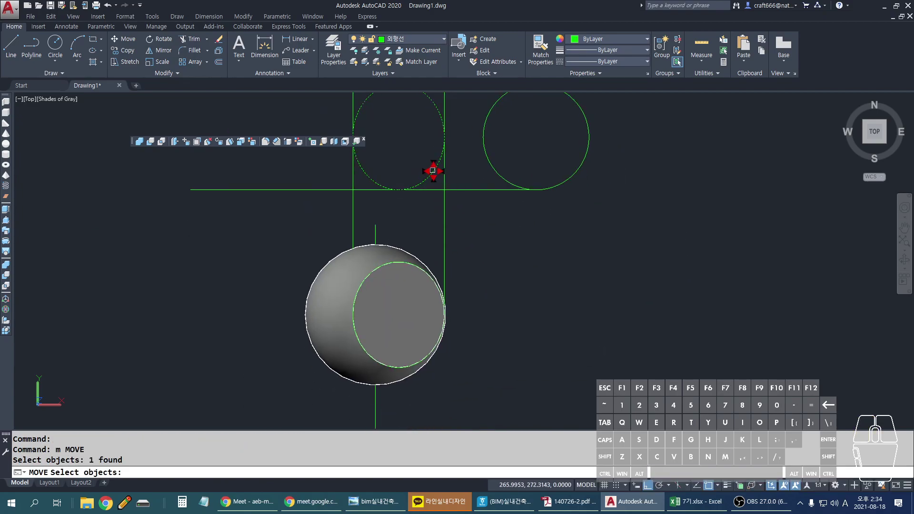
key("Return")
left_click(628, 204)
middle_click_drag(638, 317, 626, 261)
key("Escape")
Step: Set the visual style to X-Ray
type("vs")
key("space")
type("x")
key("space")
key("Escape")
Step: Move the ellipse straight down from between the projection lines onto the sphere's cut outline
middle_click_drag(464, 188, 467, 269)
type("m")
key("Return")
left_click(412, 189)
key("Return")
left_click(526, 198)
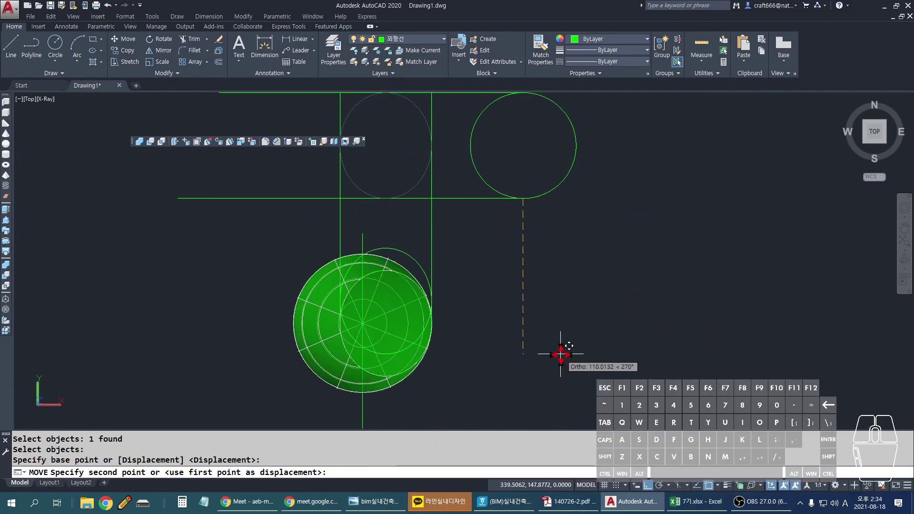
left_click(566, 377)
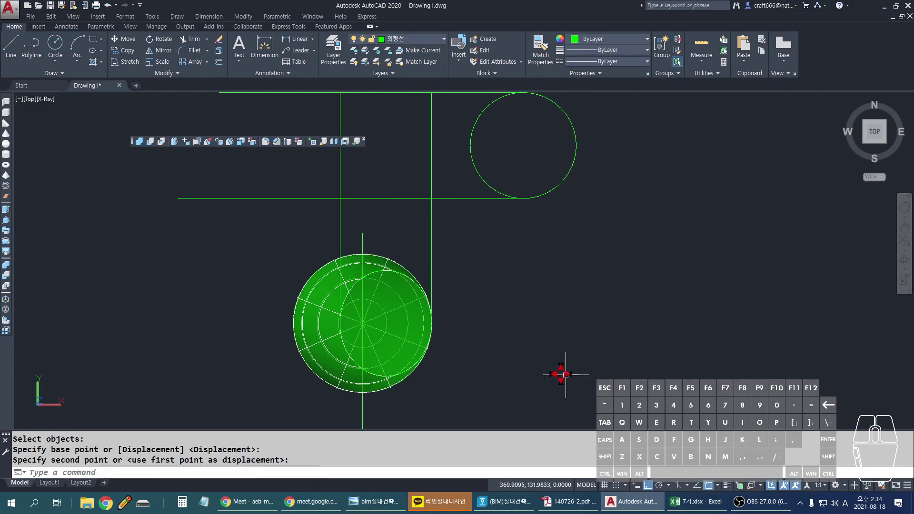
Step: Assign the sphere to another layer so that it is displayed in white instead of green
scroll(399, 306, "up", 4)
left_click(387, 232)
middle_click_drag(543, 281, 529, 222)
scroll(529, 221, "down", 1)
key("Escape")
scroll(375, 228, "down", 4)
left_click(277, 248)
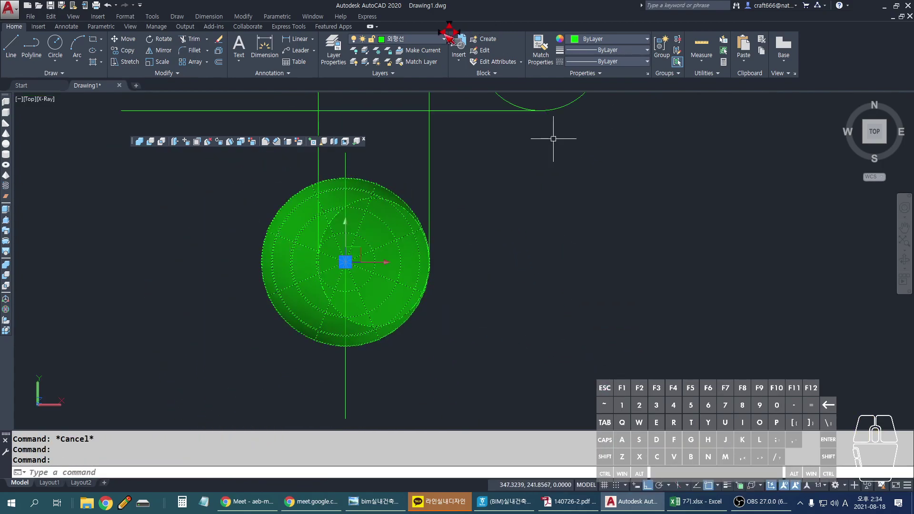
left_click(427, 42)
left_click(412, 58)
key("Escape")
Step: Set the lineweight of the ellipse on the sphere to 0.30 mm and turn on lineweight display
left_click(221, 173)
left_click(445, 338)
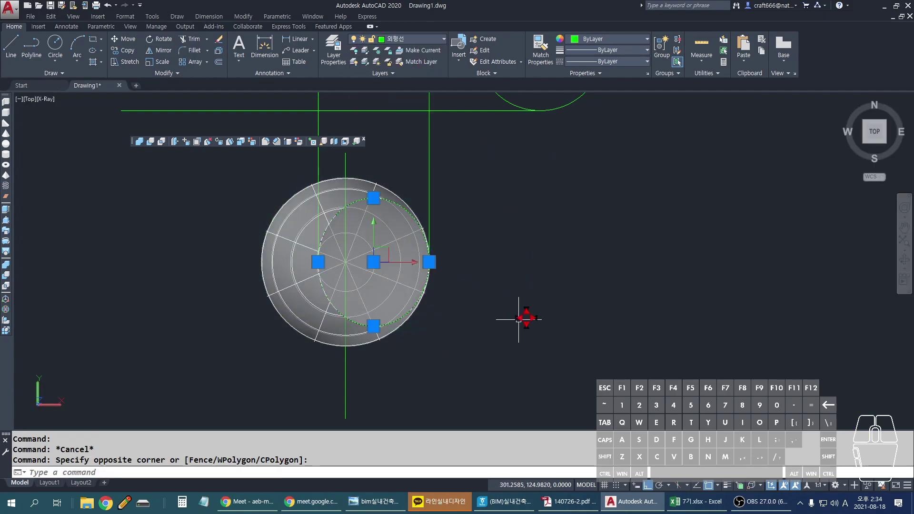
left_click(619, 50)
left_click(607, 191)
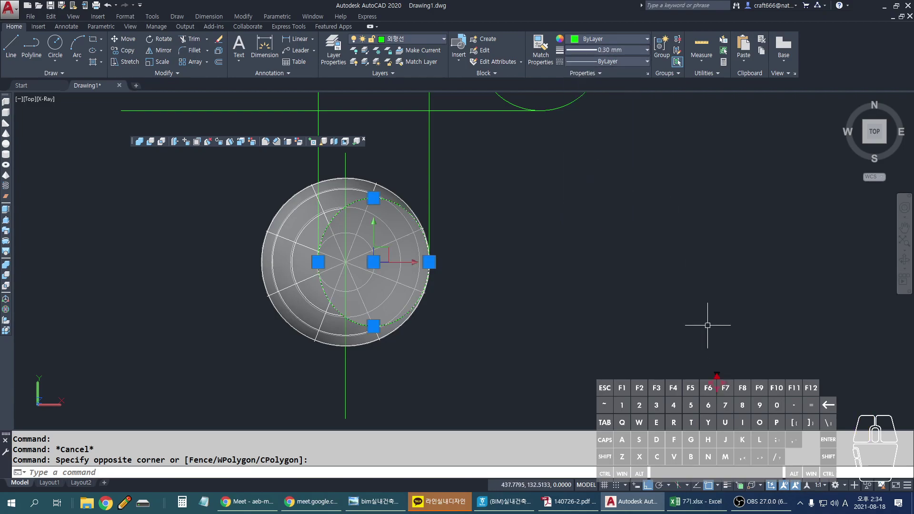
key("Escape")
left_click(727, 485)
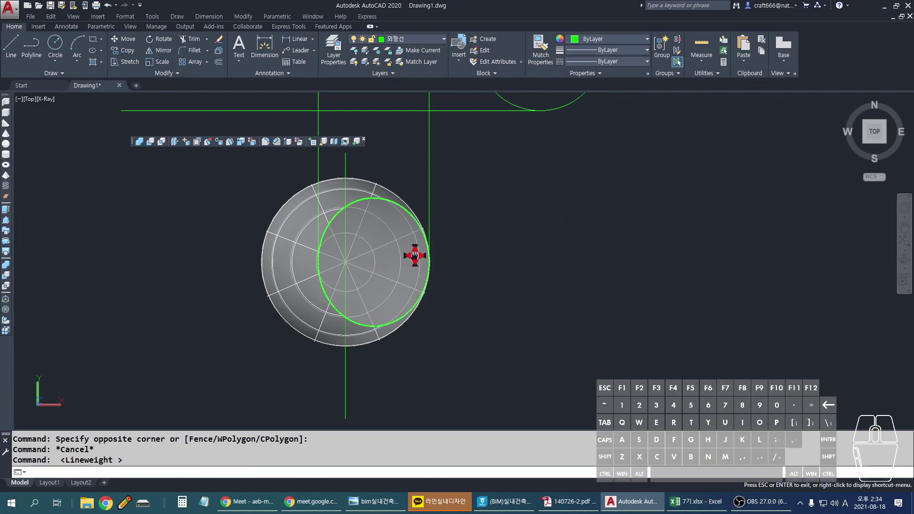
Step: Try to move the thick ellipse straight up between the projection lines beside the flat circle
scroll(428, 253, "up", 3)
left_click(570, 241)
middle_click_drag(485, 224, 522, 278)
key("Escape")
key("Escape")
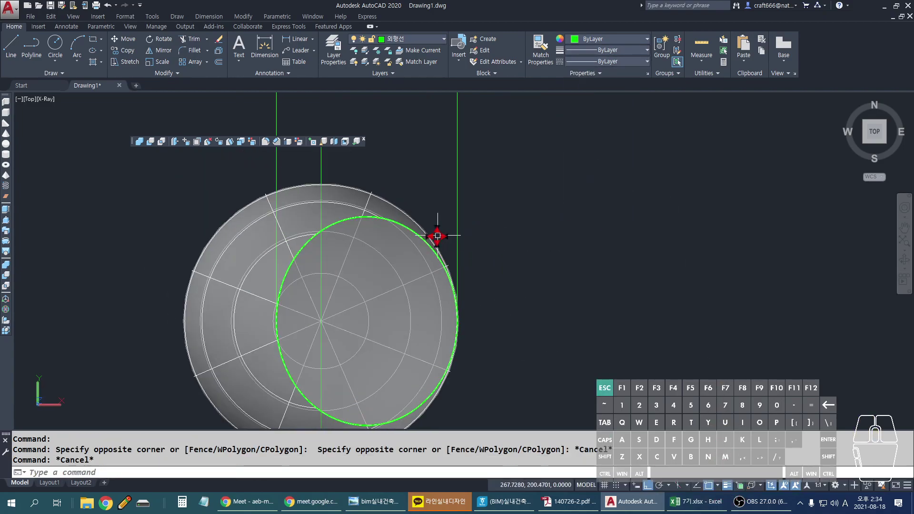
scroll(490, 286, "down", 2)
left_click(182, 201)
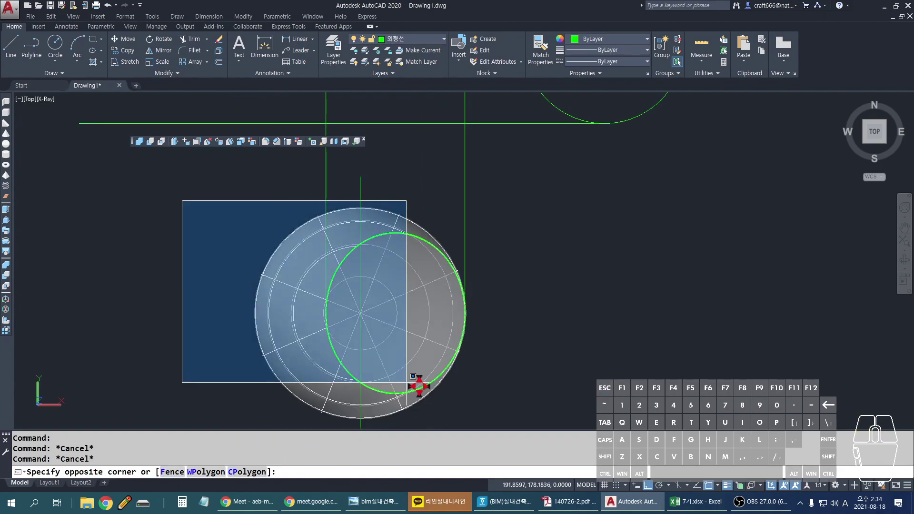
left_click(411, 384)
type("m")
key("Return")
left_click(597, 421)
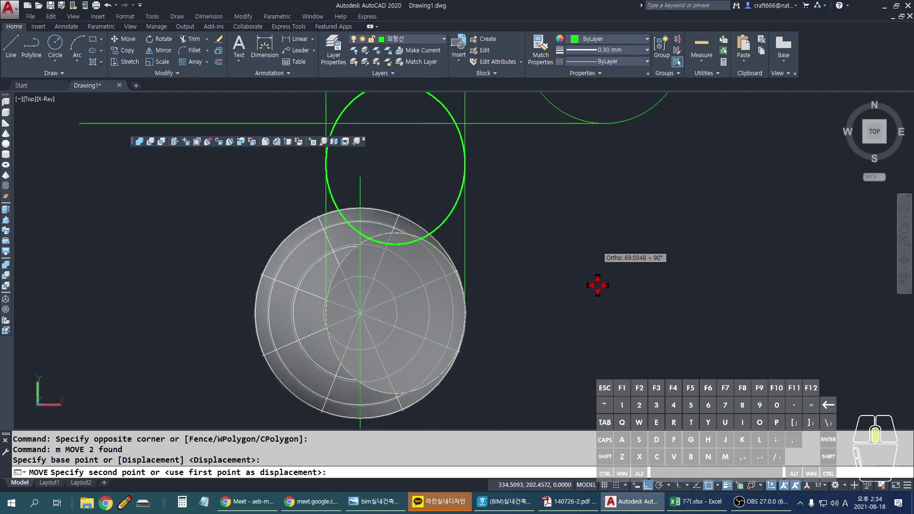
middle_click_drag(597, 273, 597, 383)
middle_click_drag(621, 232, 621, 264)
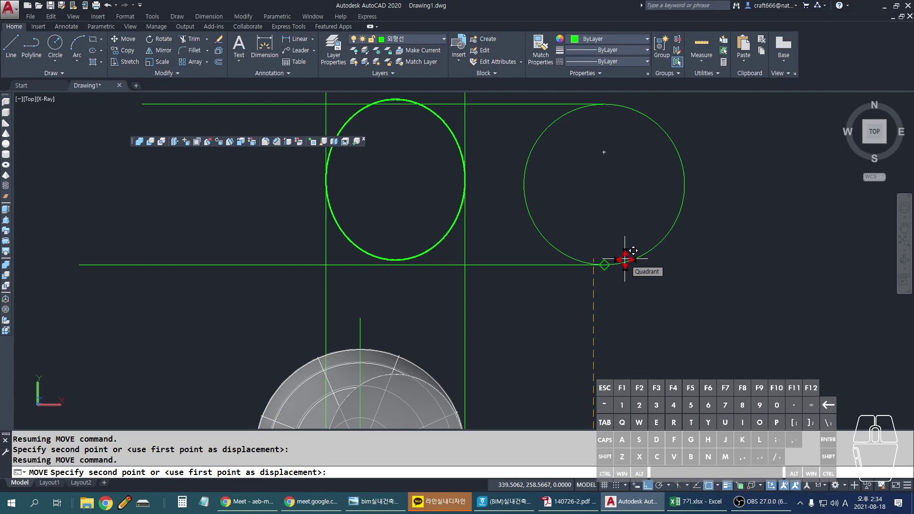
key("Escape")
Step: Switch to the 140726-2.pdf drawing in Adobe Acrobat Pro and examine the inclined cut in the RIGHT view
left_click(568, 501)
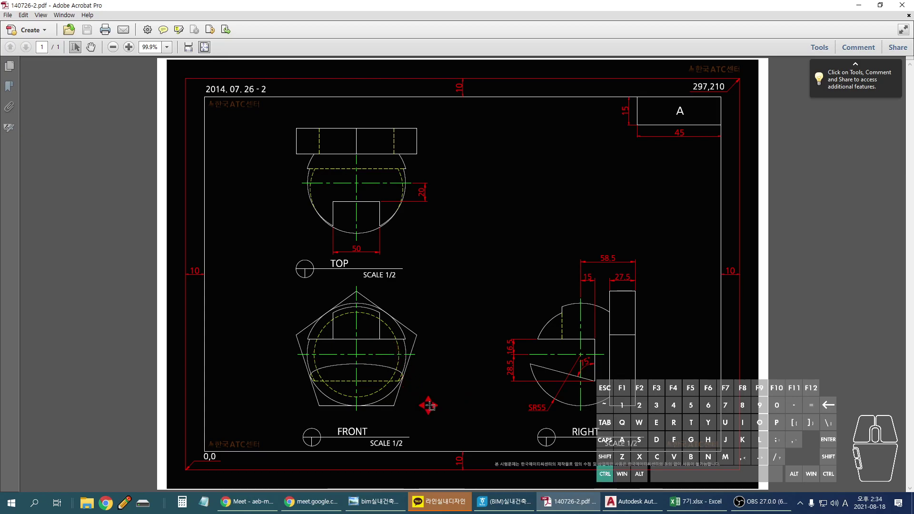
scroll(431, 405, "up", 2, "ctrl")
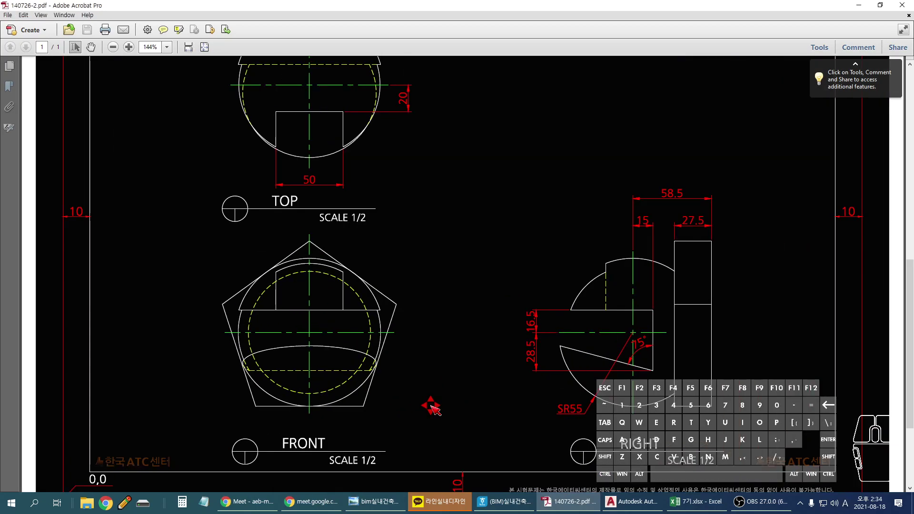
scroll(489, 377, "up", 2)
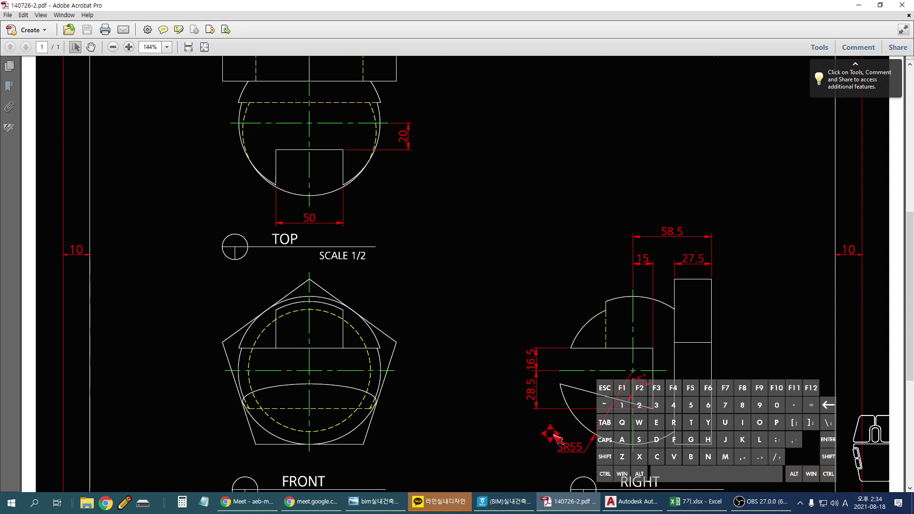
scroll(578, 457, "up", 2, "ctrl")
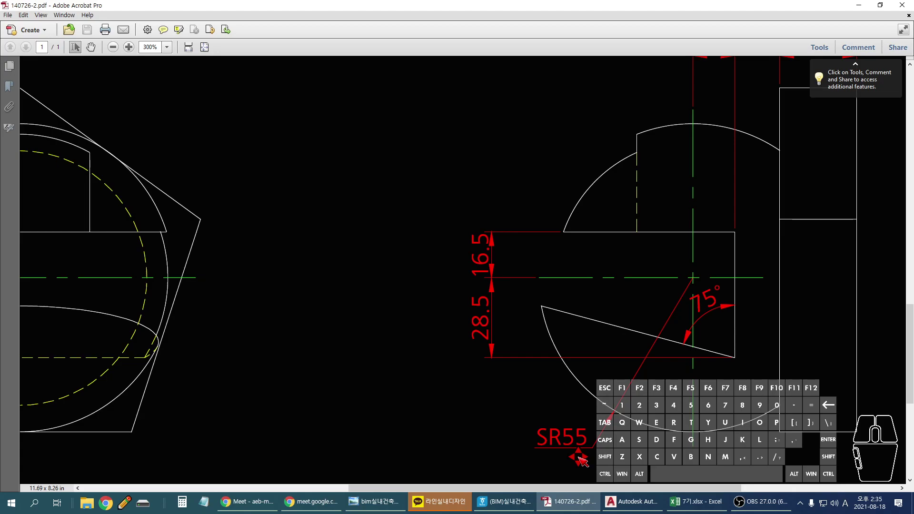
Step: Mark the RIGHT view's horizontal cut edge and related horizontals with red screen-pen lines, clearing each mark
left_click_drag(492, 233, 911, 233)
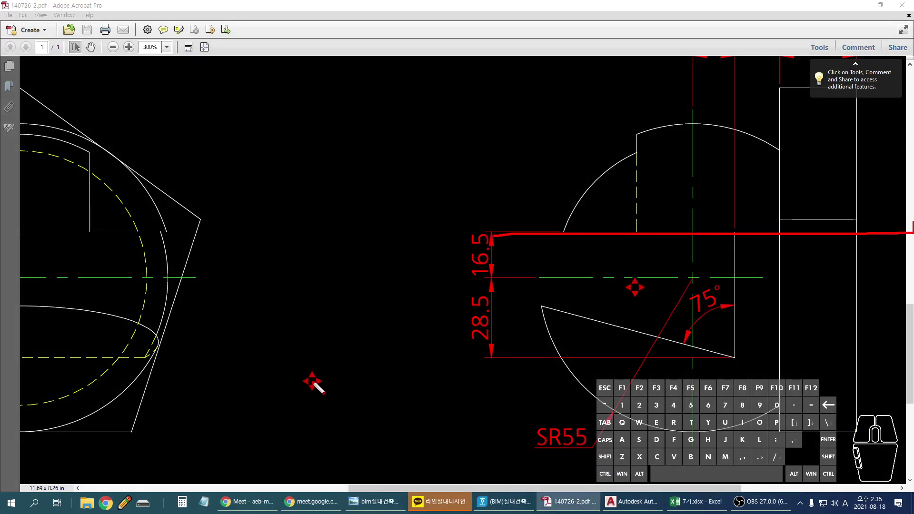
mouse_move(337, 218)
left_mouse_down()
mouse_move(551, 241)
mouse_move(353, 224)
mouse_move(911, 223)
left_mouse_up()
key("Escape")
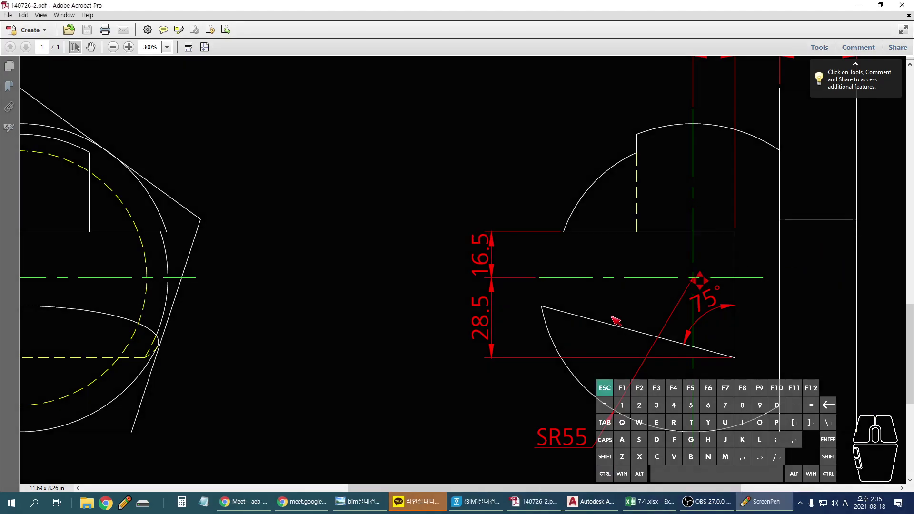
scroll(638, 312, "down", 4, "ctrl")
scroll(248, 170, "up", 3, "ctrl")
key("ctrl+2")
mouse_move(220, 181)
left_mouse_down()
mouse_move(296, 303)
mouse_move(404, 187)
left_mouse_up()
key("Escape")
Step: Mark the slope of the inclined cut with one long red pen line across the RIGHT view, and clear it
scroll(684, 354, "down", 2, "ctrl")
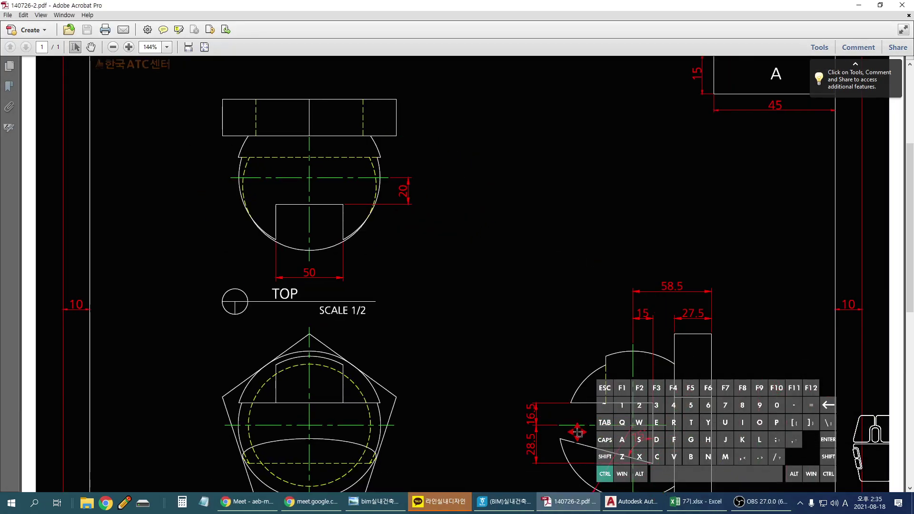
key("ctrl+2")
mouse_move(491, 427)
left_mouse_down()
mouse_move(420, 383)
mouse_move(462, 378)
mouse_move(904, 510)
left_mouse_up()
key("Escape")
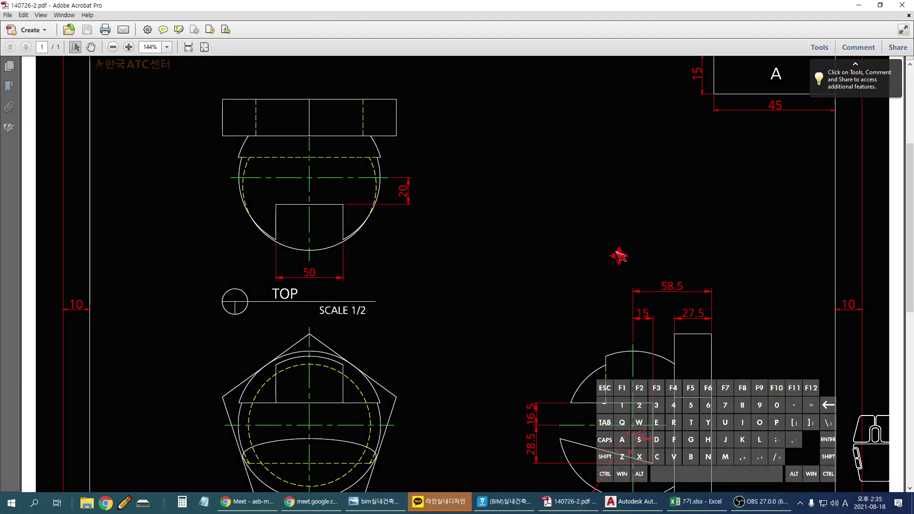
Step: Extend the inclined cut line in red through the plate, label its crossings with the plate's edges 1 and 2, and clear the marks
scroll(600, 370, "down", 2, "ctrl")
scroll(575, 398, "up", 5, "ctrl")
key("ctrl+2")
mouse_move(537, 300)
left_mouse_down()
mouse_move(716, 343)
mouse_move(739, 364)
mouse_move(881, 409)
mouse_move(870, 401)
left_mouse_up()
left_click_drag(803, 380, 799, 380)
left_click_drag(788, 349, 787, 357)
left_click_drag(863, 373, 881, 383)
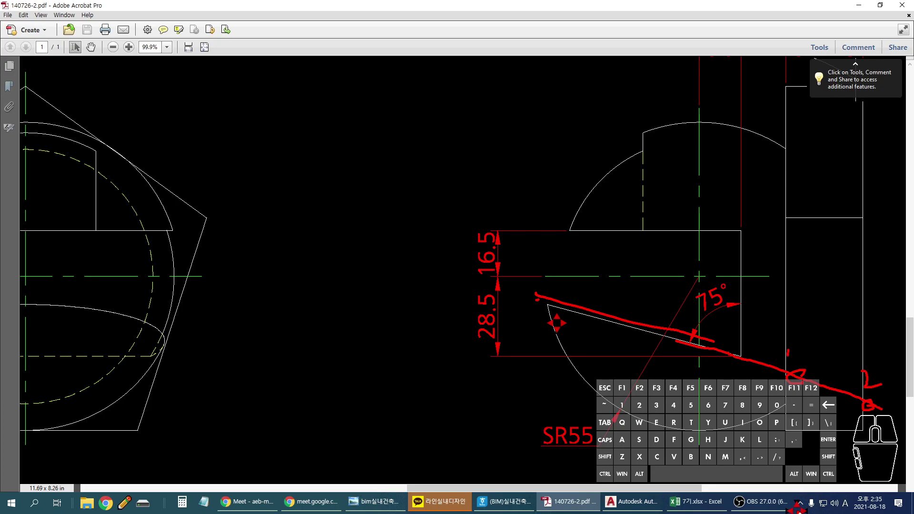
key("Escape")
Step: Mark the plate's two vertical edges in the RIGHT view with short red pen strokes, and clear them
scroll(527, 300, "down", 2, "ctrl")
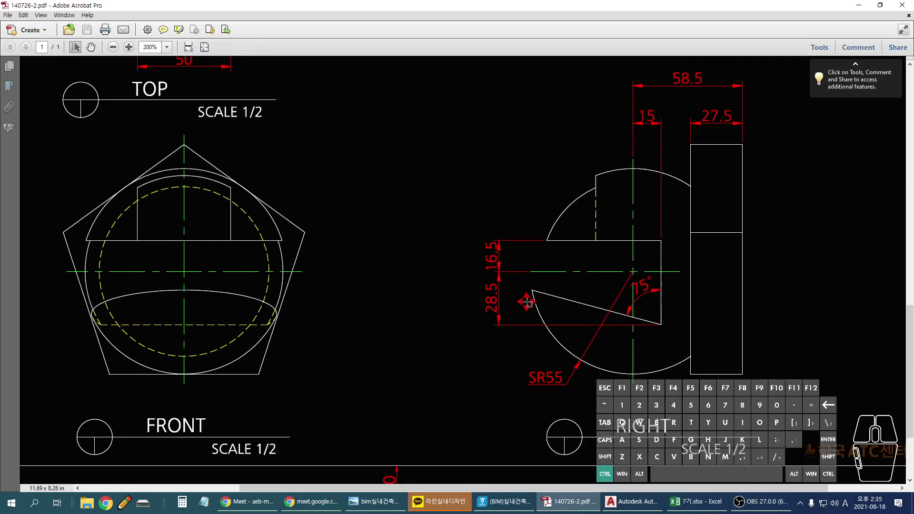
scroll(590, 309, "up", 1, "ctrl")
key("ctrl+2")
left_click_drag(734, 293, 736, 328)
left_click_drag(817, 301, 817, 352)
key("Escape")
Step: Trace the full SR55 sphere in red, extend the inclined cut line across it, mark both intersections, and clear the marks
key("Tab")
mouse_move(505, 269)
left_mouse_down()
mouse_move(515, 312)
mouse_move(559, 374)
mouse_move(621, 410)
left_mouse_up()
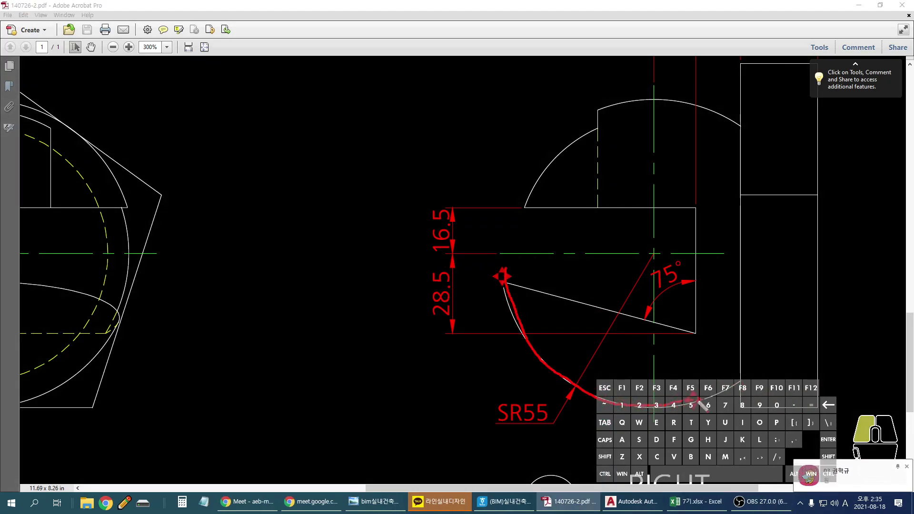
mouse_move(746, 374)
left_mouse_down()
mouse_move(819, 209)
mouse_move(579, 105)
mouse_move(495, 300)
mouse_move(571, 293)
mouse_move(855, 378)
left_mouse_up()
left_click_drag(513, 253, 510, 285)
mouse_move(763, 339)
left_mouse_down()
mouse_move(775, 362)
mouse_move(802, 373)
left_mouse_up()
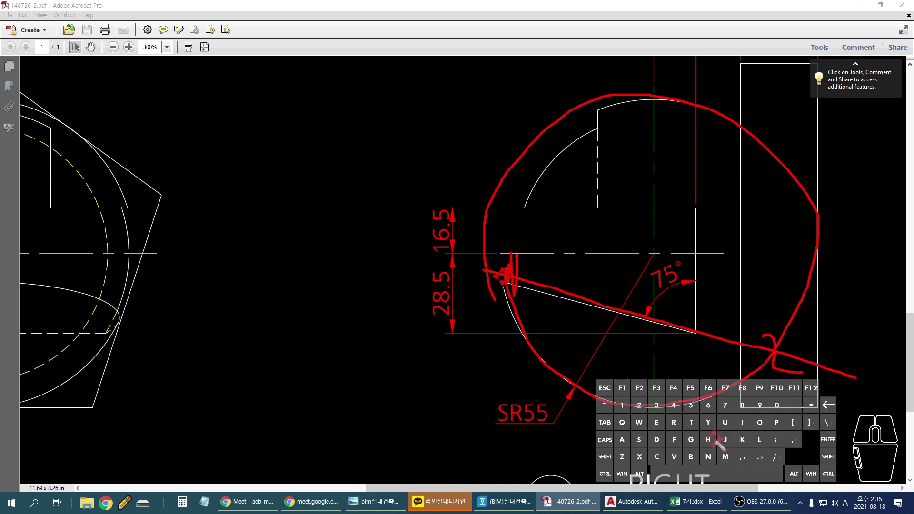
key("Escape")
Step: Sketch the extended inclined cut and horizontal projection lines from its ends to the FRONT view's ellipse, and clear the sketch
scroll(718, 384, "down", 2, "ctrl")
key("Tab")
left_click_drag(571, 339, 730, 376)
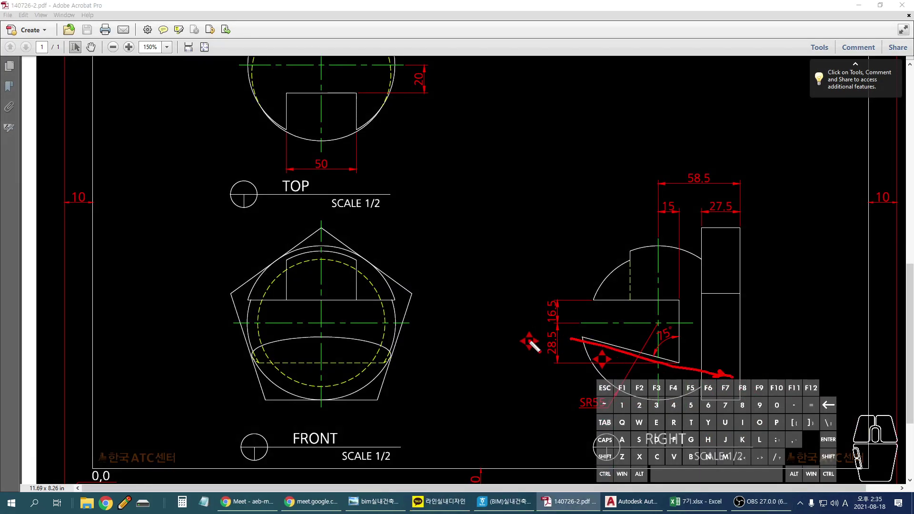
left_click_drag(569, 337, 125, 337, "shift")
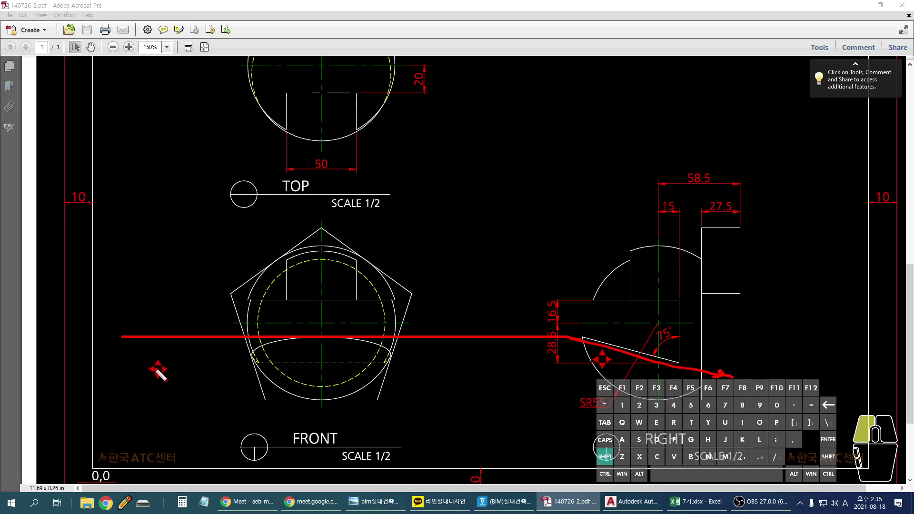
mouse_move(307, 339)
left_mouse_down()
mouse_move(242, 357)
mouse_move(396, 350)
mouse_move(349, 338)
left_mouse_up()
left_click_drag(655, 384, 388, 386)
key("Escape")
Step: Outline the FRONT view's ellipse in red between two horizontal lines projected from the ends of the extended cut
mouse_move(308, 340)
left_mouse_down()
mouse_move(292, 342)
mouse_move(276, 374)
mouse_move(381, 371)
mouse_move(305, 340)
left_mouse_up()
left_click_drag(588, 335, 139, 335, "shift")
mouse_move(661, 357)
left_mouse_down()
mouse_move(725, 379)
mouse_move(158, 380)
left_mouse_up()
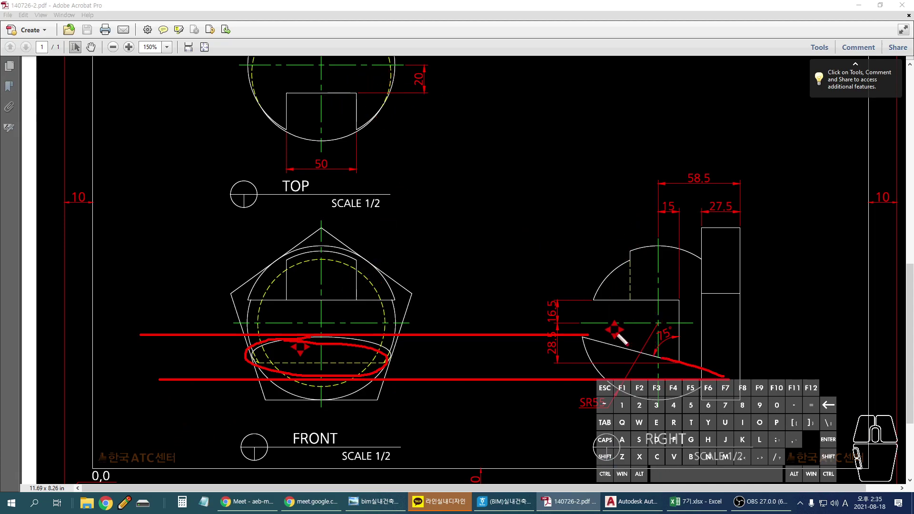
Step: Trace the sphere and its inclined cut in the RIGHT view, add viewing arrows from above and from the ellipse, and clear all marks
mouse_move(581, 307)
left_mouse_down()
mouse_move(730, 262)
mouse_move(590, 302)
mouse_move(669, 352)
mouse_move(657, 353)
mouse_move(836, 422)
left_mouse_up()
left_click_drag(634, 110, 646, 238)
mouse_move(617, 207)
left_mouse_down()
mouse_move(636, 242)
mouse_move(687, 213)
left_mouse_up()
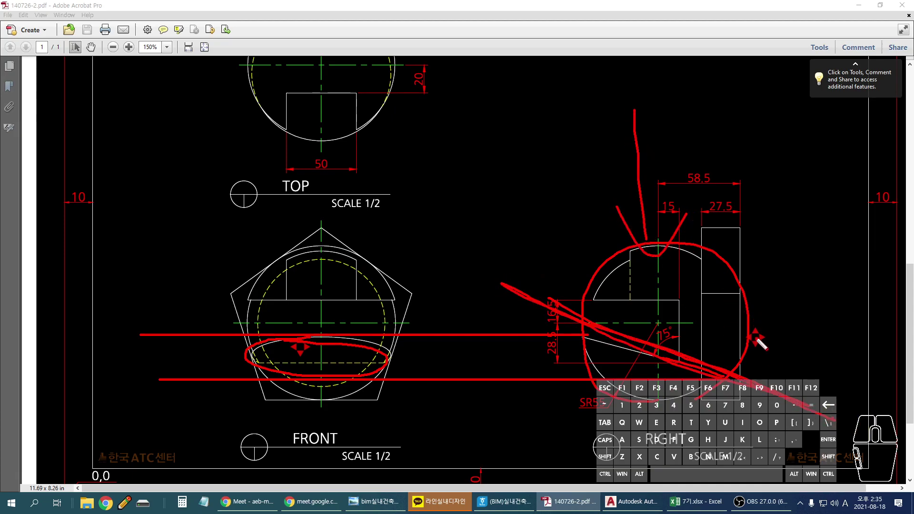
left_click_drag(384, 357, 524, 357)
left_click_drag(471, 343, 480, 379)
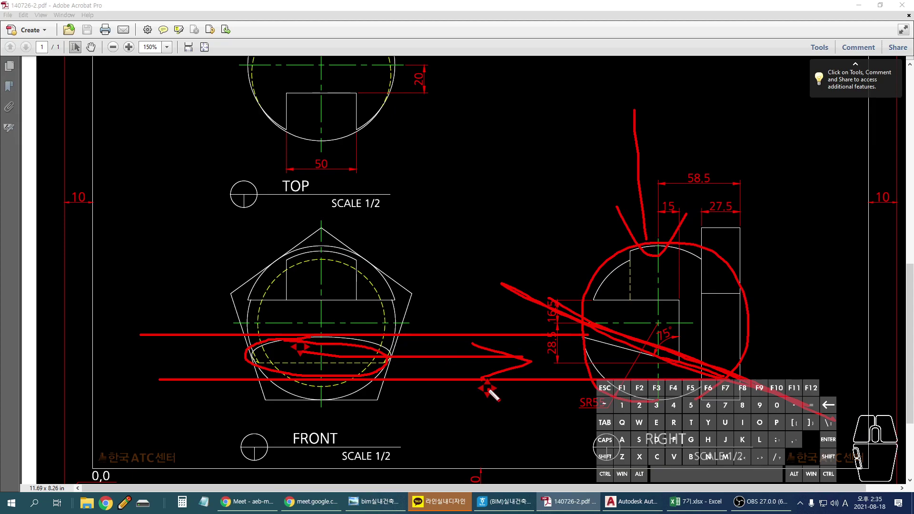
mouse_move(671, 138)
left_mouse_down()
mouse_move(673, 224)
mouse_move(713, 225)
left_mouse_up()
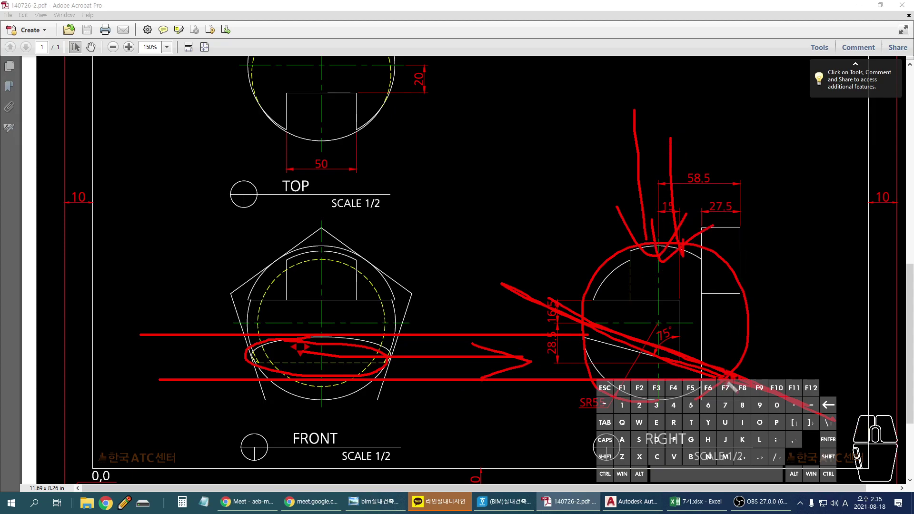
key("Escape")
scroll(636, 425, "down", 1, "ctrl")
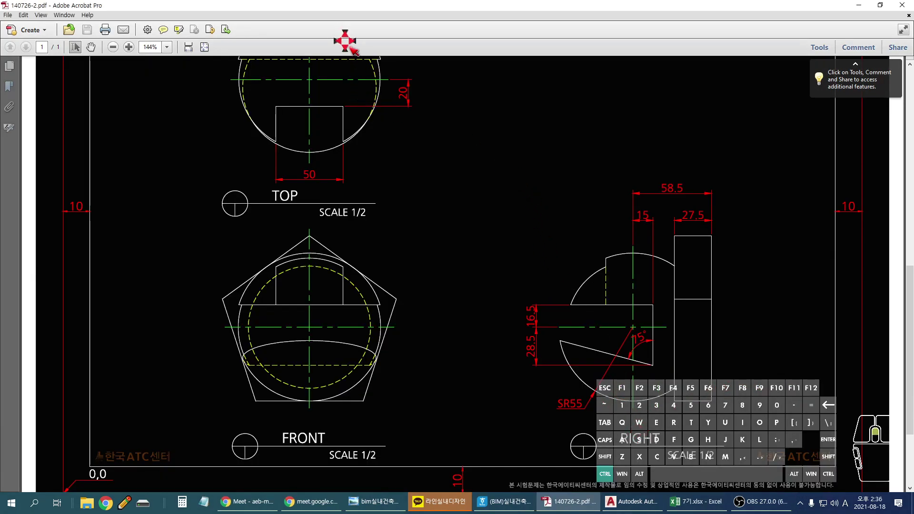
Step: Extend the inclined cut of the RIGHT view in red, mark its hidden straight edge in the TOP view, and clear the marks
scroll(378, 84, "up", 2)
scroll(377, 84, "up", 2, "ctrl")
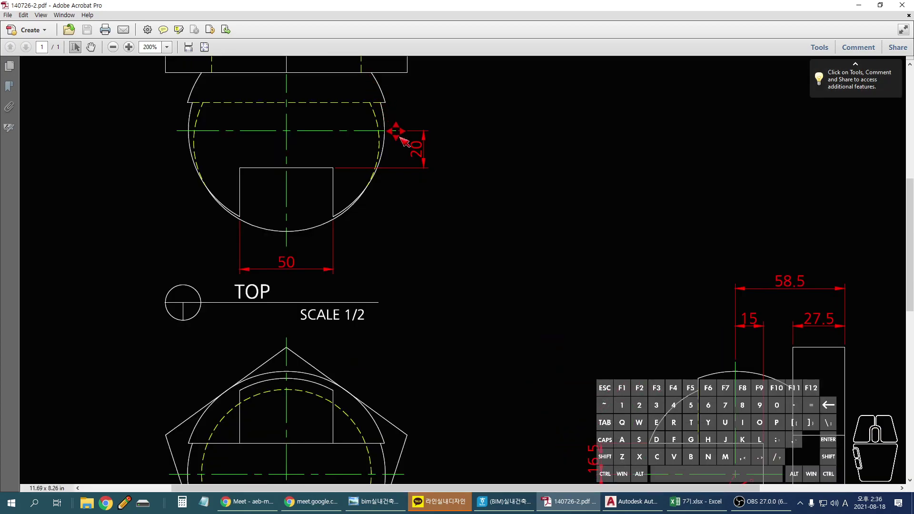
key("ctrl")
scroll(711, 407, "down", 2, "ctrl")
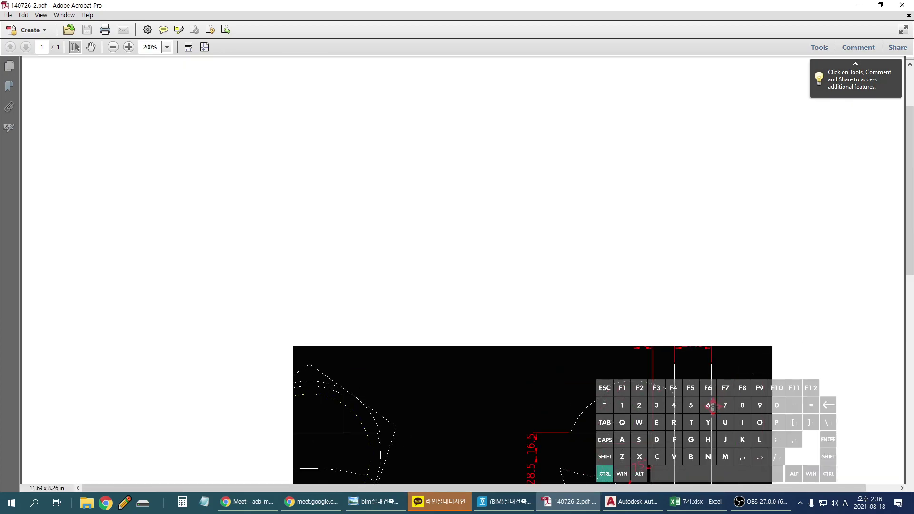
key("ctrl+2")
left_click_drag(561, 468, 738, 513)
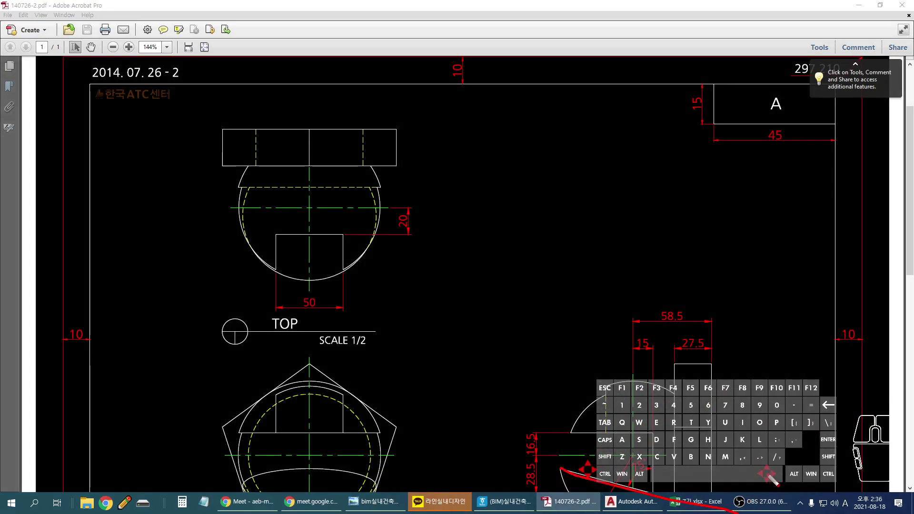
scroll(255, 211, "up", 2, "ctrl")
mouse_move(248, 180)
left_mouse_down()
mouse_move(239, 212)
mouse_move(247, 252)
mouse_move(291, 299)
mouse_move(387, 295)
mouse_move(419, 183)
left_mouse_up()
Step: Trace the 50-wide notch in the TOP and FRONT views, circle the notch and inclined cut tip in the RIGHT view, and clear the marks
scroll(238, 242, "up", 1, "ctrl")
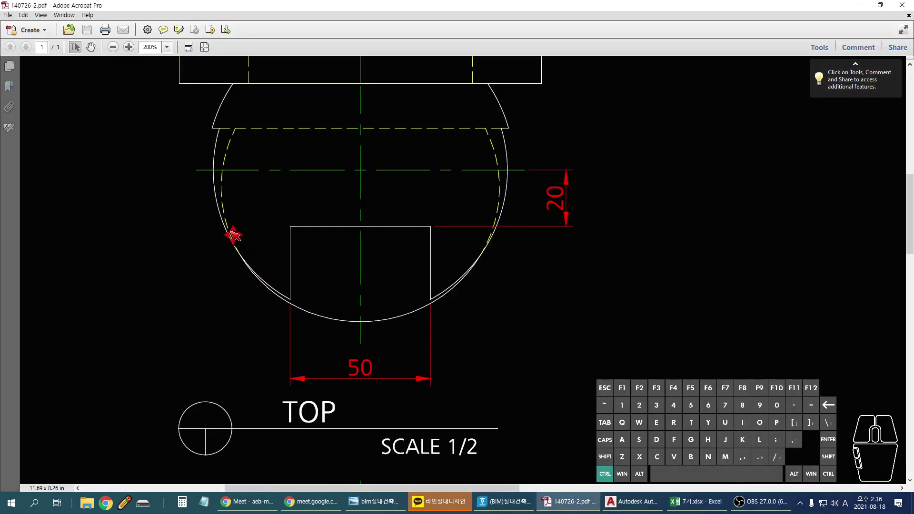
scroll(238, 242, "up", 2, "ctrl")
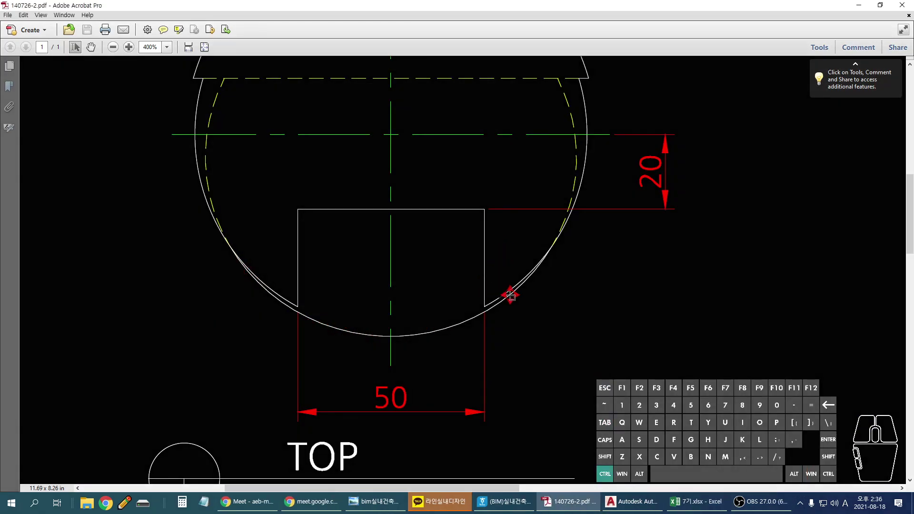
scroll(490, 316, "up", 1, "ctrl")
scroll(349, 294, "down", 5, "ctrl")
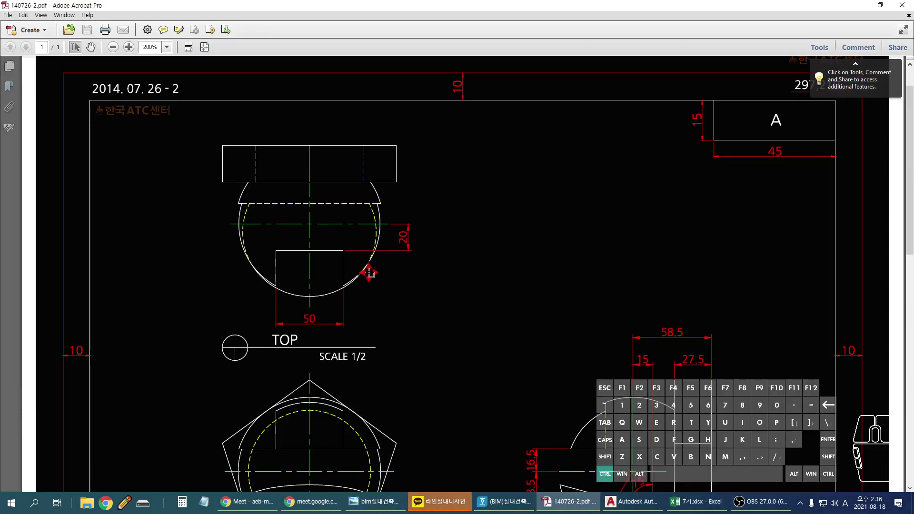
mouse_move(302, 283)
left_mouse_down()
mouse_move(360, 264)
mouse_move(364, 278)
left_mouse_up()
mouse_move(583, 377)
left_mouse_down()
mouse_move(571, 402)
mouse_move(579, 377)
left_mouse_up()
left_click_drag(303, 409, 376, 408)
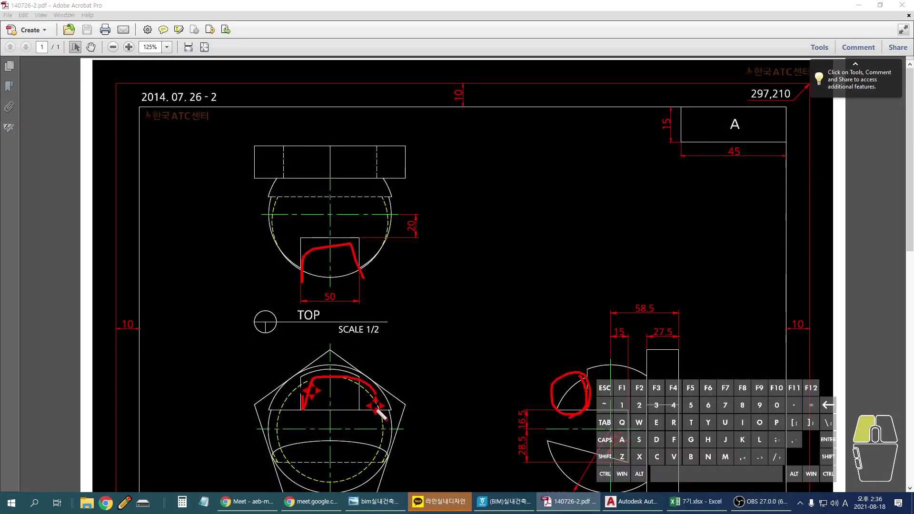
left_click_drag(552, 442, 540, 446)
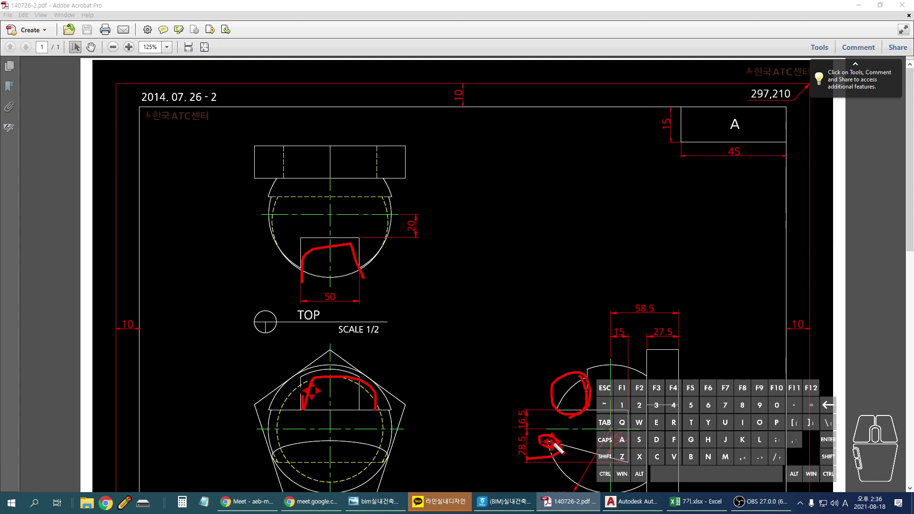
left_click_drag(299, 261, 341, 275)
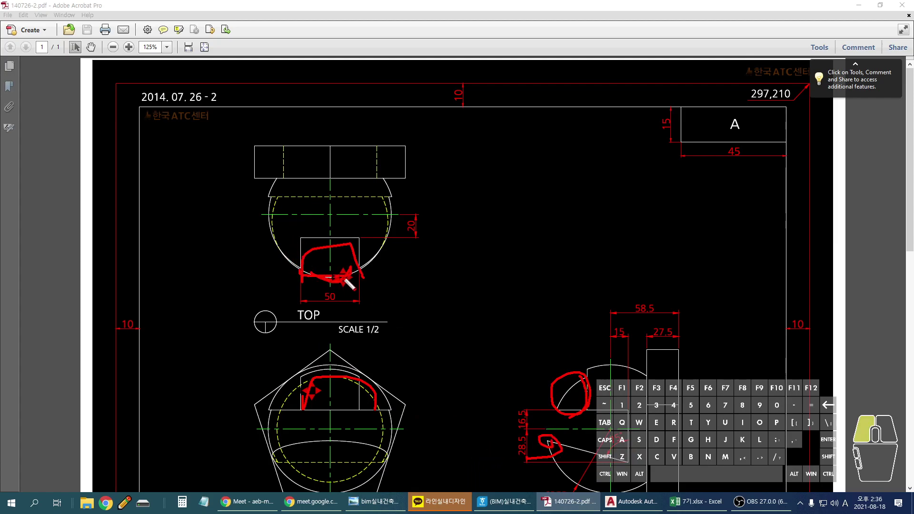
left_click_drag(360, 214, 399, 286)
key("Escape")
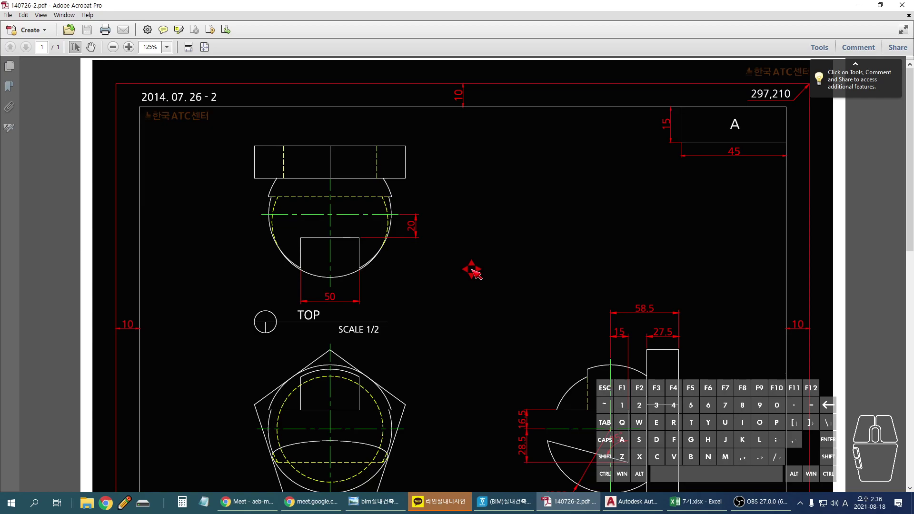
Step: Open atc기출문제풀이.pdf from the atc2 folder and find the 구타원 section in its problem list
scroll(573, 386, "down", 3, "ctrl")
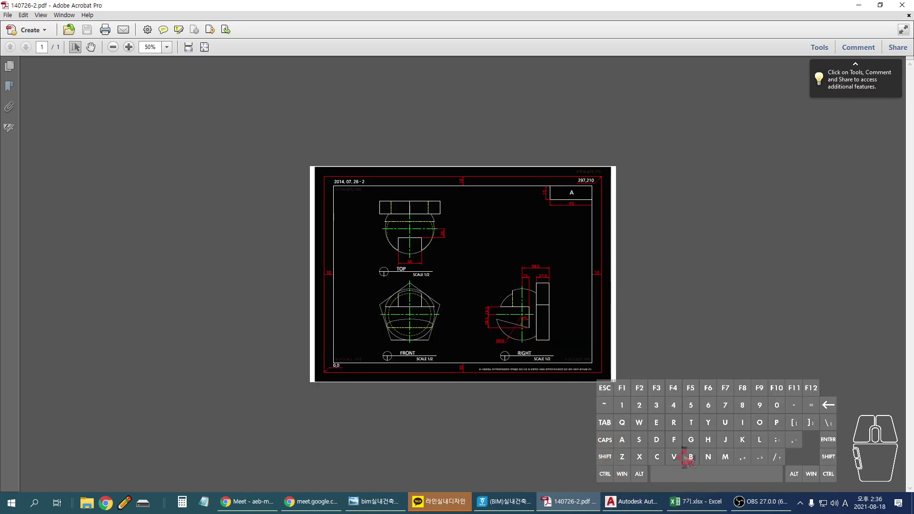
key("super+d")
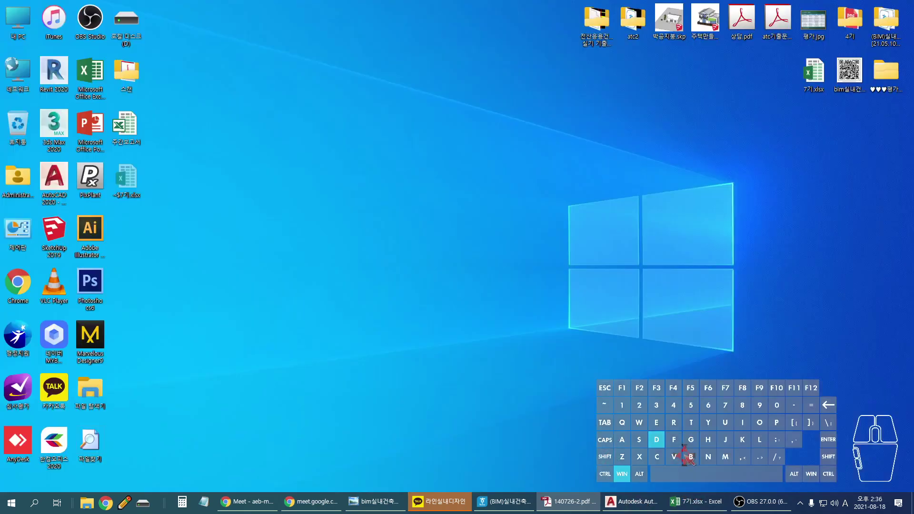
double_click(635, 25)
scroll(527, 392, "down", 15)
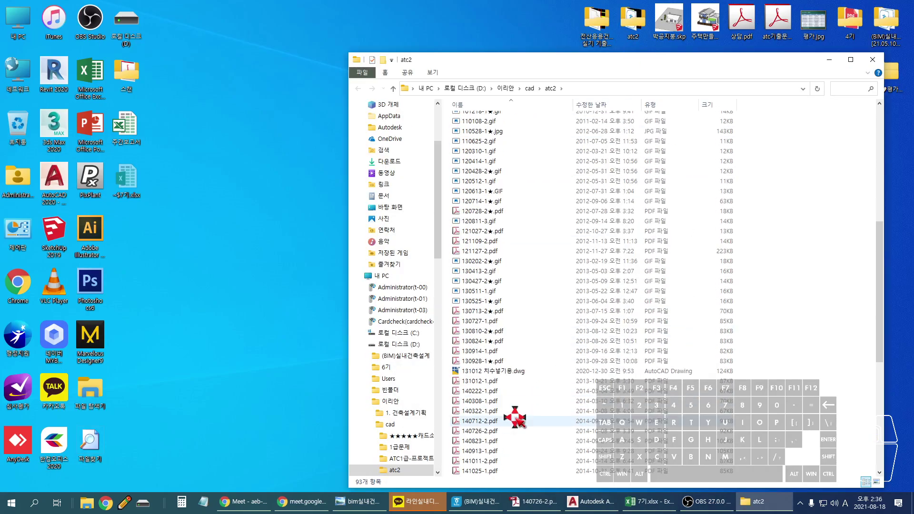
left_click(499, 472)
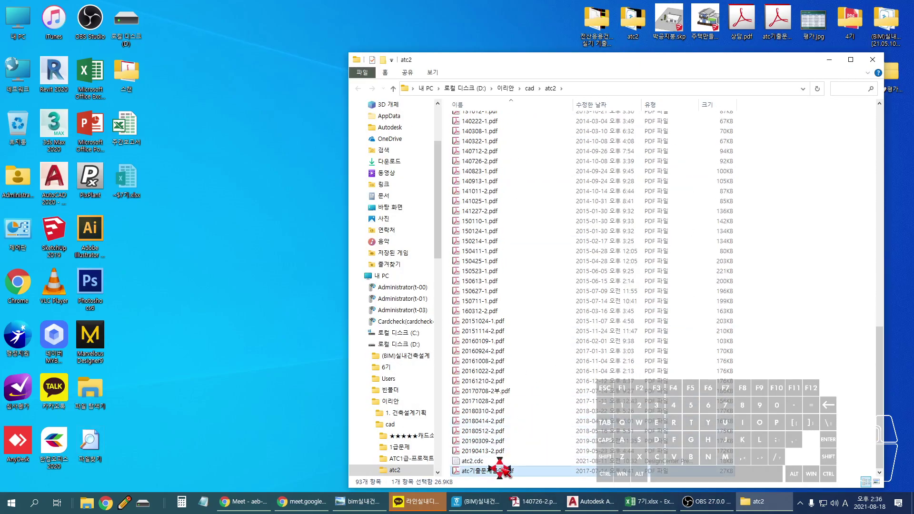
double_click(499, 471)
scroll(510, 434, "down", 1)
scroll(506, 426, "down", 5)
scroll(469, 376, "up", 3, "ctrl")
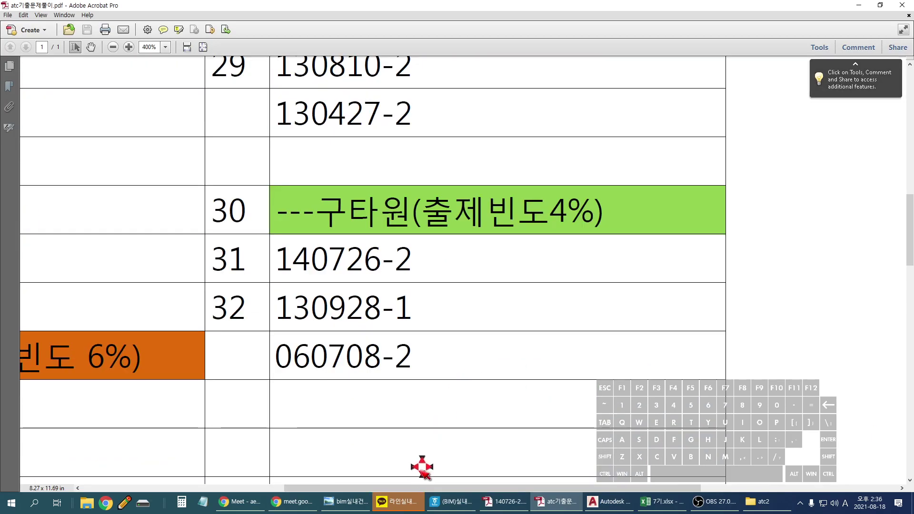
Step: Switch to the 라인실내디자인 group chat in KakaoTalk to check the messages, and minimize it
left_click(399, 502)
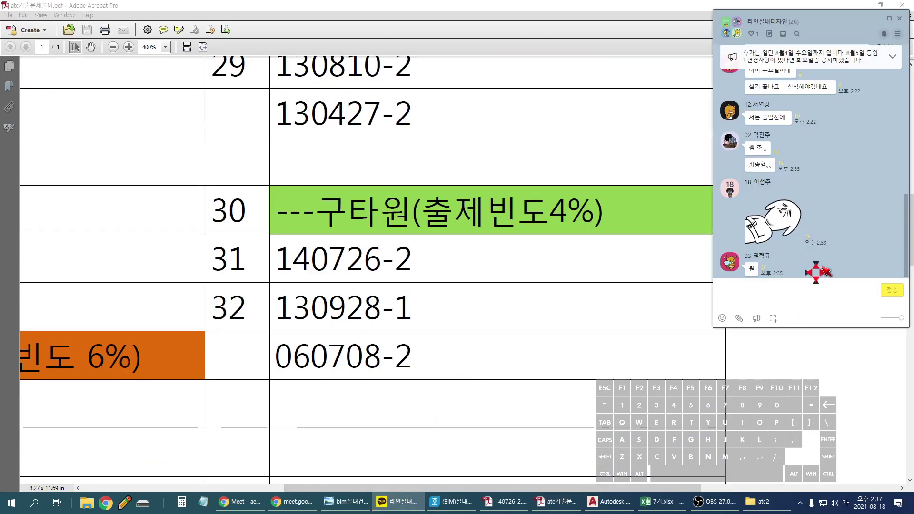
left_click(821, 297)
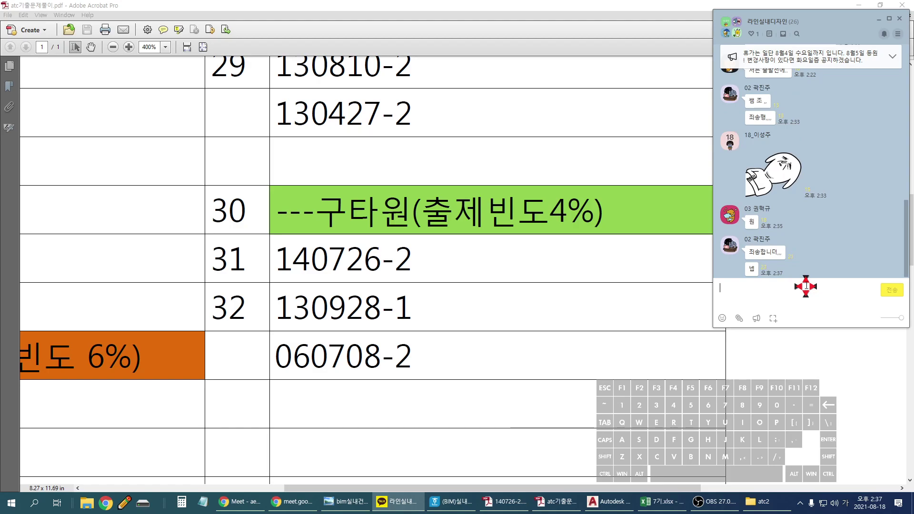
left_click(882, 21)
Step: Open drawing 130928-1★.pdf from the atc2 folder and enlarge its views
left_click(858, 4)
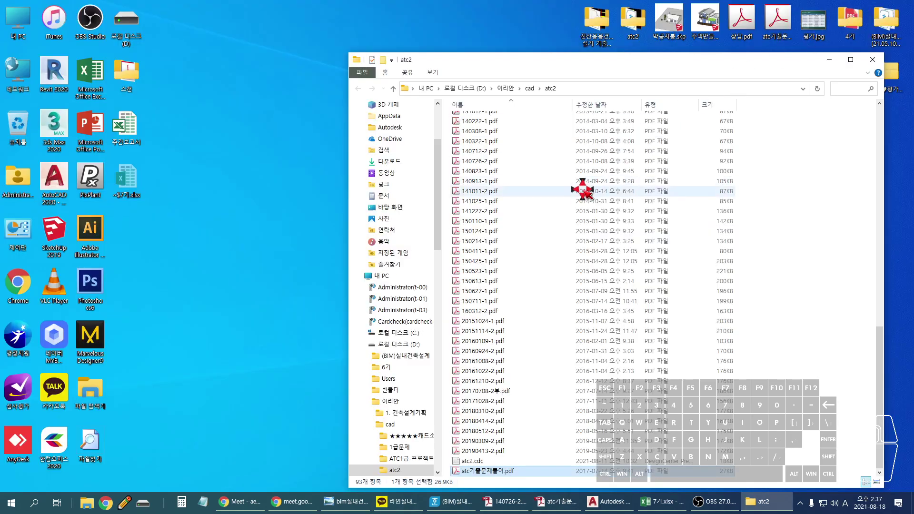
scroll(497, 146, "up", 3)
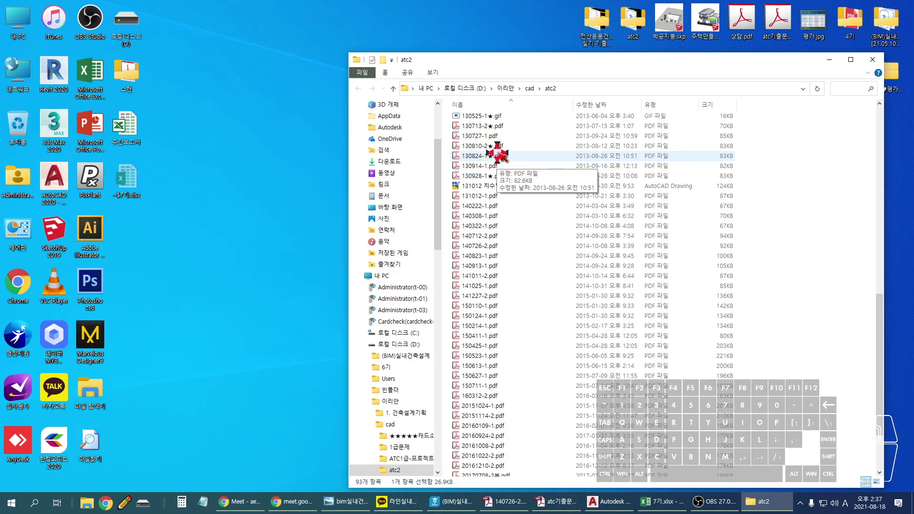
double_click(491, 177)
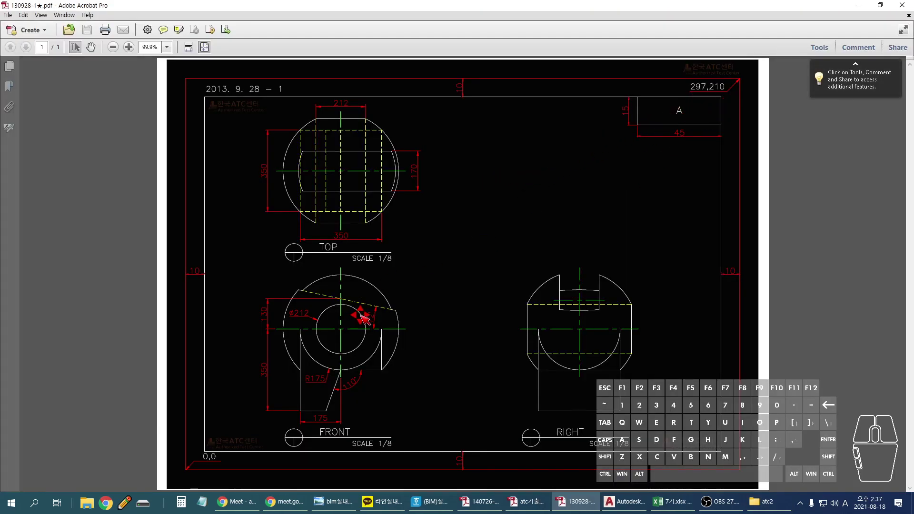
scroll(356, 310, "up", 1, "ctrl")
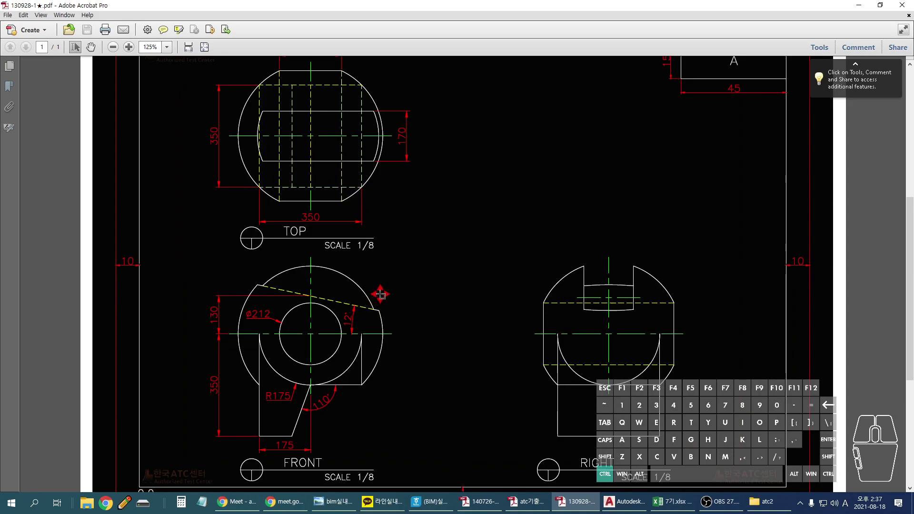
scroll(381, 294, "up", 1, "ctrl")
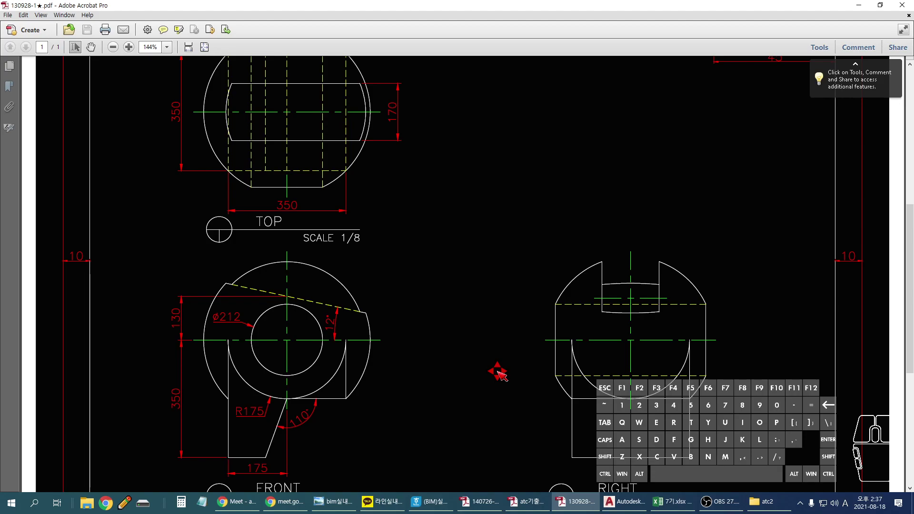
Step: Mark the curved end of the slot in the TOP view and the slot's upper arc in the RIGHT view, and clear the marks
left_click_drag(349, 98, 376, 101)
left_click_drag(652, 232, 752, 242)
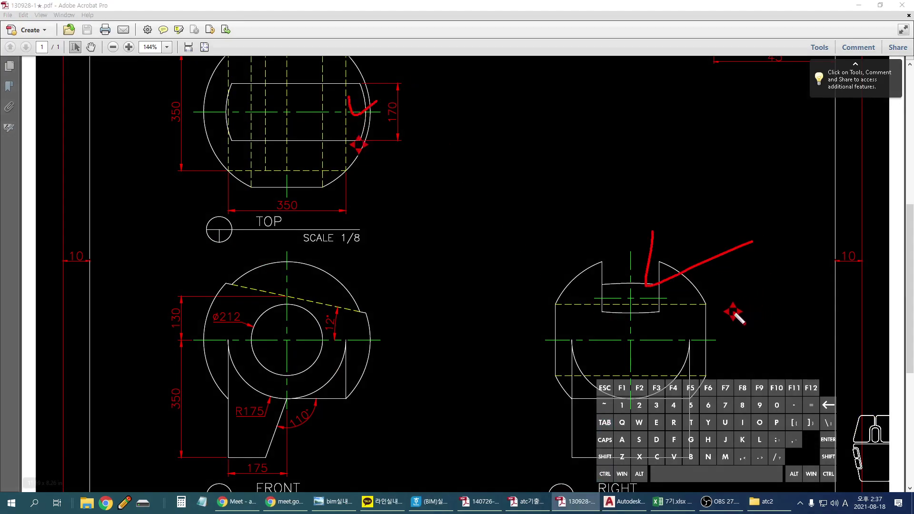
key("Escape")
Step: Extend the FRONT view's 12° inclined cut in red, project its two ends horizontally to the RIGHT view, and clear the lines
key("ctrl")
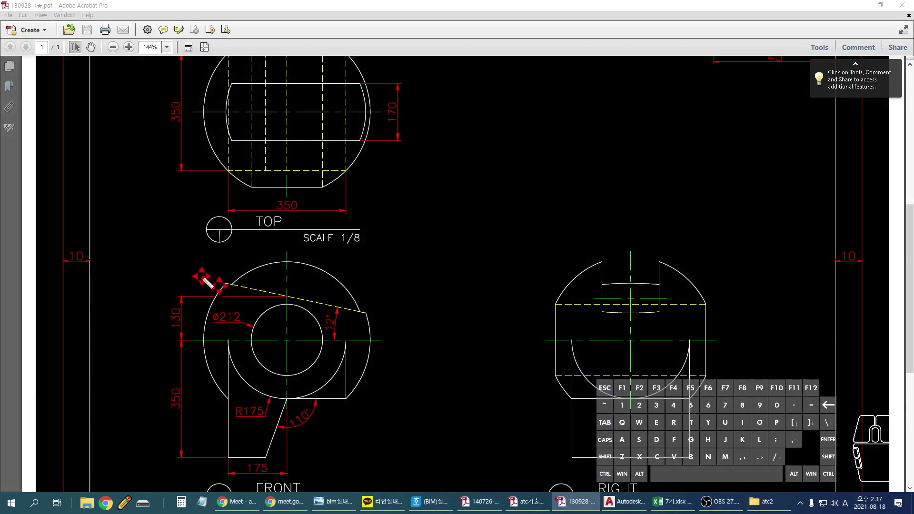
mouse_move(243, 261)
left_mouse_down()
mouse_move(220, 288)
mouse_move(220, 381)
mouse_move(355, 413)
mouse_move(369, 293)
mouse_move(276, 256)
left_mouse_up()
left_click_drag(147, 257, 435, 336)
left_click_drag(388, 320, 818, 320, "shift")
left_click_drag(305, 274, 745, 273, "shift")
key("Escape")
Step: Project the enlarged FRONT view's cut ends as two horizontal lines onto the slot arcs in the RIGHT view, and clear them
scroll(606, 286, "up", 1, "ctrl")
scroll(608, 287, "up", 1, "ctrl")
left_click_drag(74, 282, 864, 278, "shift")
left_click_drag(263, 322, 897, 322, "shift")
key("Escape")
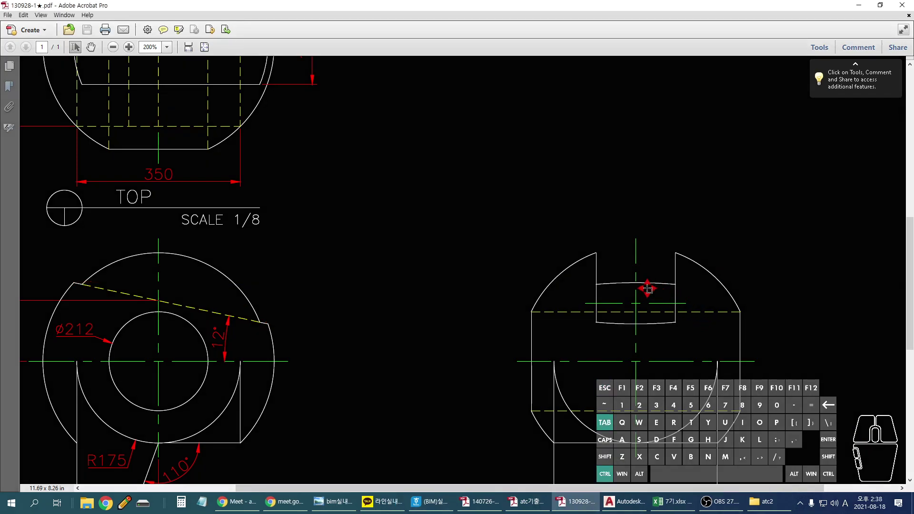
Step: Mark the upper and lower ellipse arcs of the slot in the RIGHT view, trace the slot, and clear the marks
key("ctrl+2")
left_click_drag(648, 285, 650, 285)
mouse_move(595, 291)
left_mouse_down()
mouse_move(541, 306)
mouse_move(653, 330)
mouse_move(736, 324)
mouse_move(623, 286)
left_mouse_up()
key("Escape")
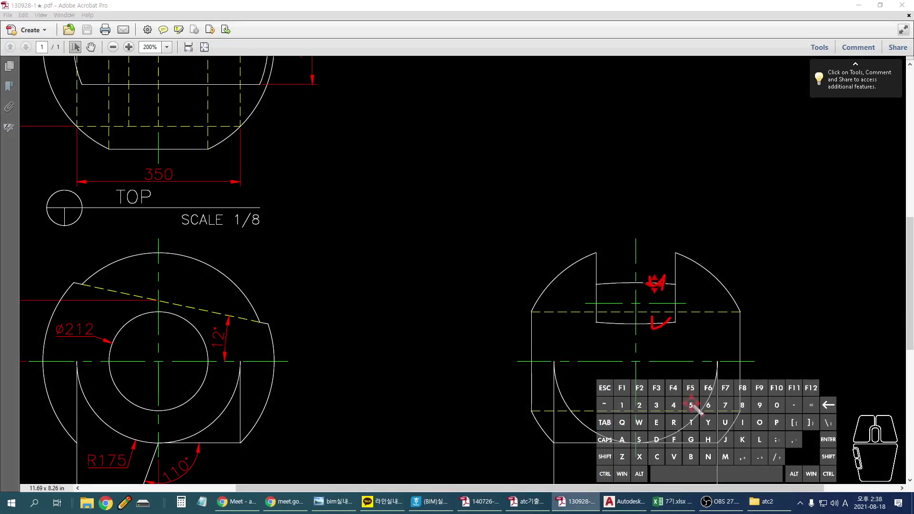
mouse_move(595, 246)
left_mouse_down()
mouse_move(601, 312)
mouse_move(674, 258)
left_mouse_up()
scroll(577, 332, "down", 2, "ctrl")
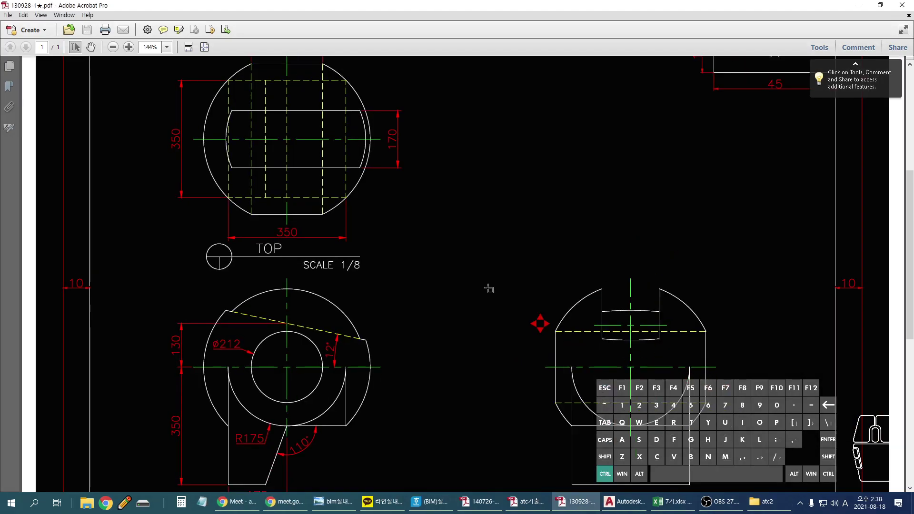
Step: Mark the flat lower edge and slot's curved ends in the TOP view, trace the full curve through them, and clear the marks
scroll(205, 111, "up", 1, "ctrl")
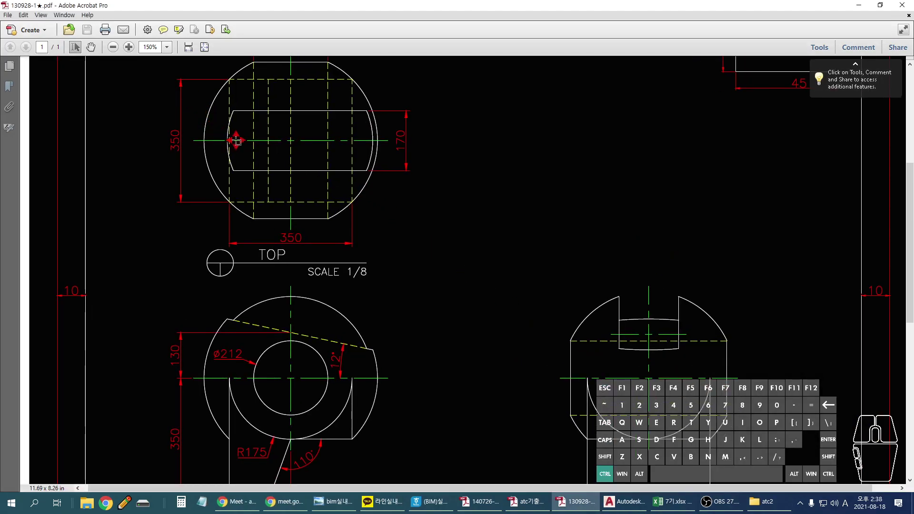
scroll(214, 100, "up", 1, "ctrl")
scroll(224, 102, "down", 1, "ctrl")
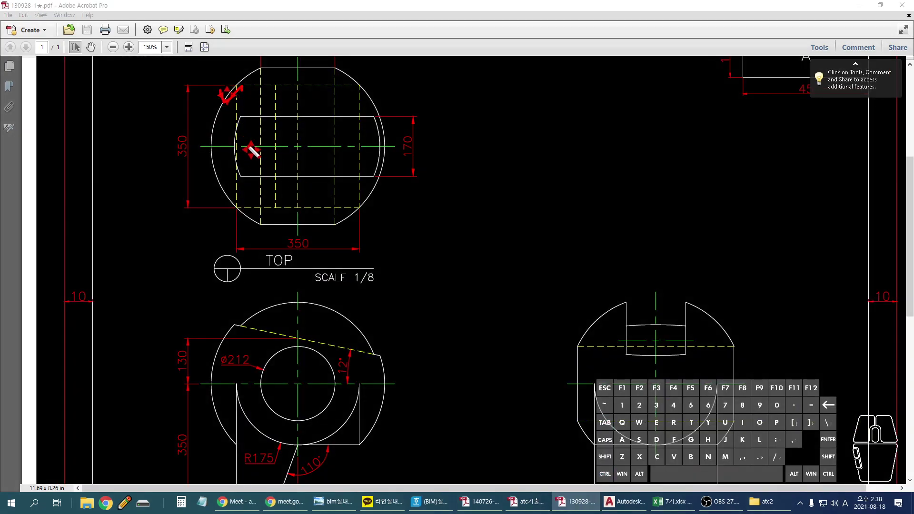
left_click_drag(231, 219, 354, 227)
left_click_drag(371, 115, 374, 173)
left_click_drag(252, 115, 247, 160)
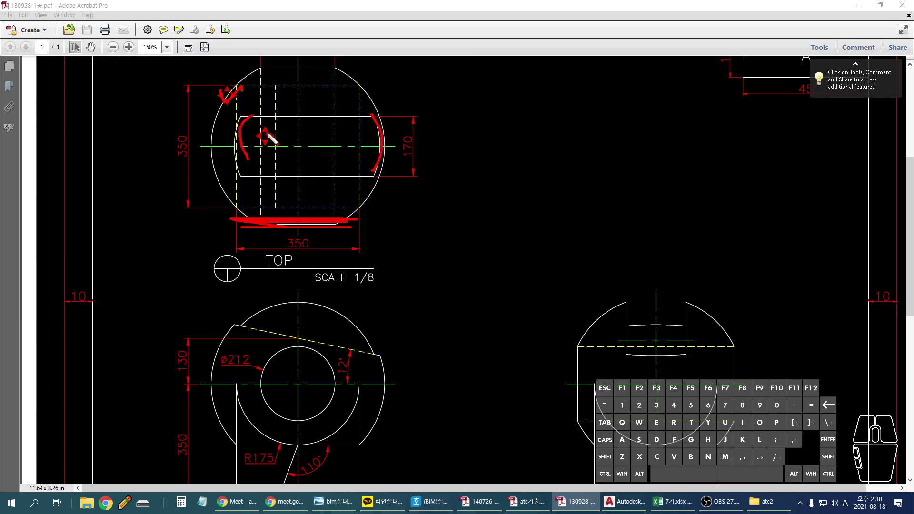
mouse_move(242, 122)
left_mouse_down()
mouse_move(251, 166)
mouse_move(233, 123)
mouse_move(264, 216)
mouse_move(369, 190)
mouse_move(343, 82)
mouse_move(247, 122)
mouse_move(388, 192)
left_mouse_up()
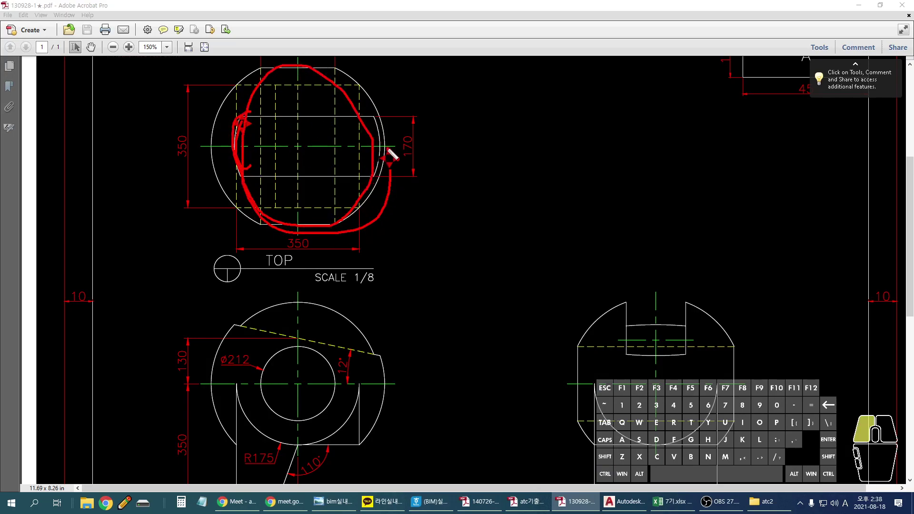
left_click_drag(391, 160, 357, 106)
key("Escape")
Step: Extend the FRONT view's 12° inclined cut in red, project its ends to the TOP and RIGHT views, and clear the lines
left_click_drag(182, 316, 497, 401)
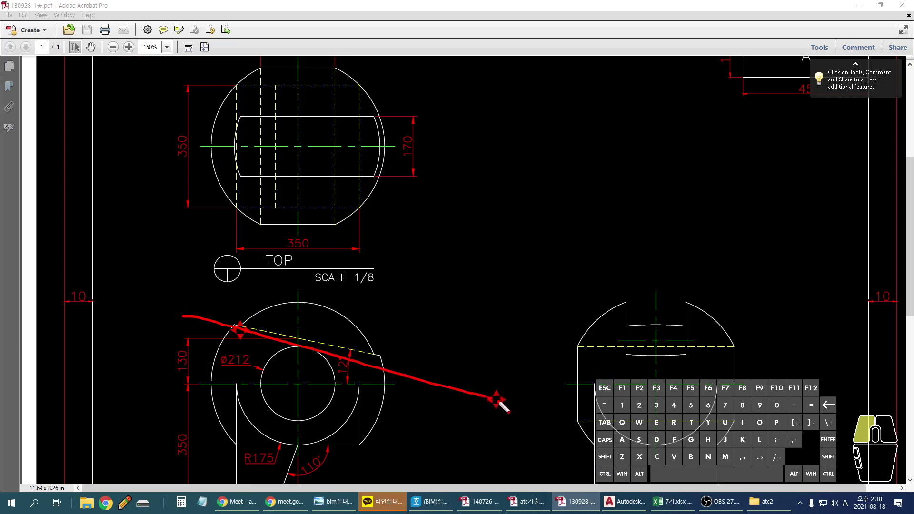
left_click_drag(205, 315, 481, 368)
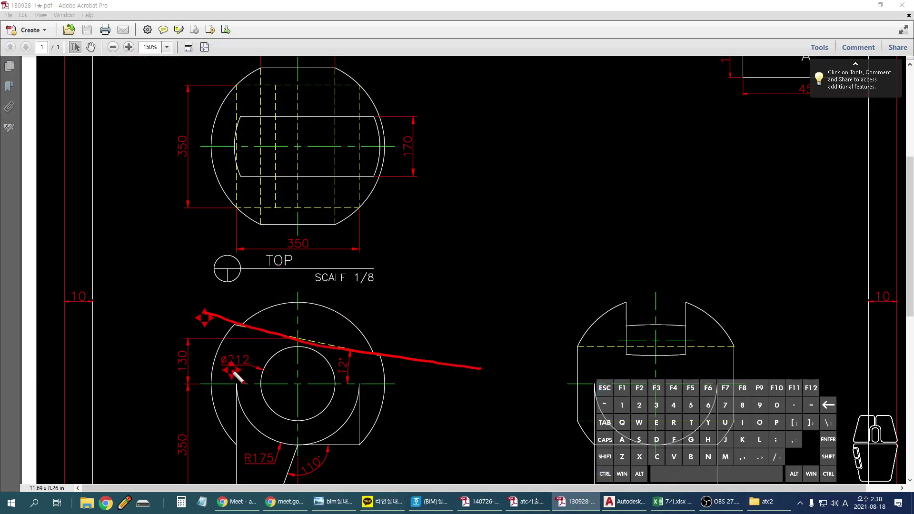
left_click_drag(118, 327, 735, 322)
left_click_drag(238, 109, 260, 369)
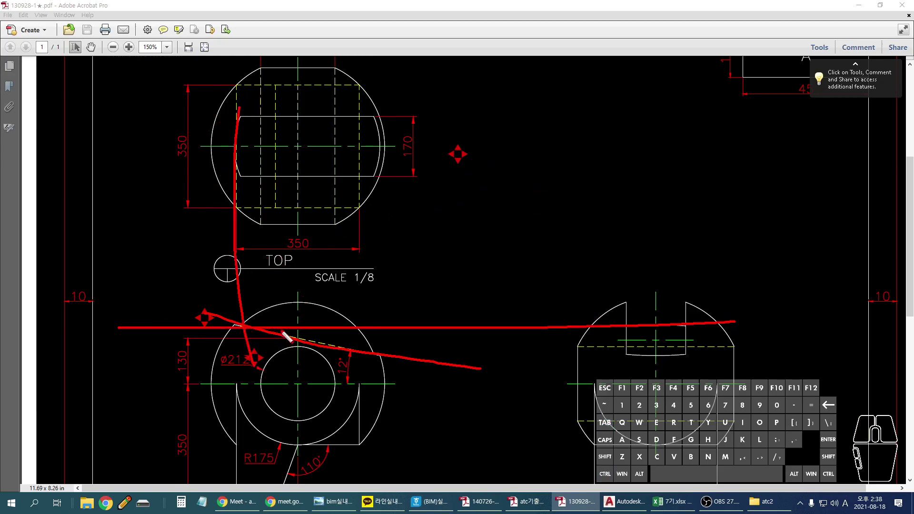
left_click_drag(396, 136, 373, 327)
left_click_drag(107, 338, 569, 340)
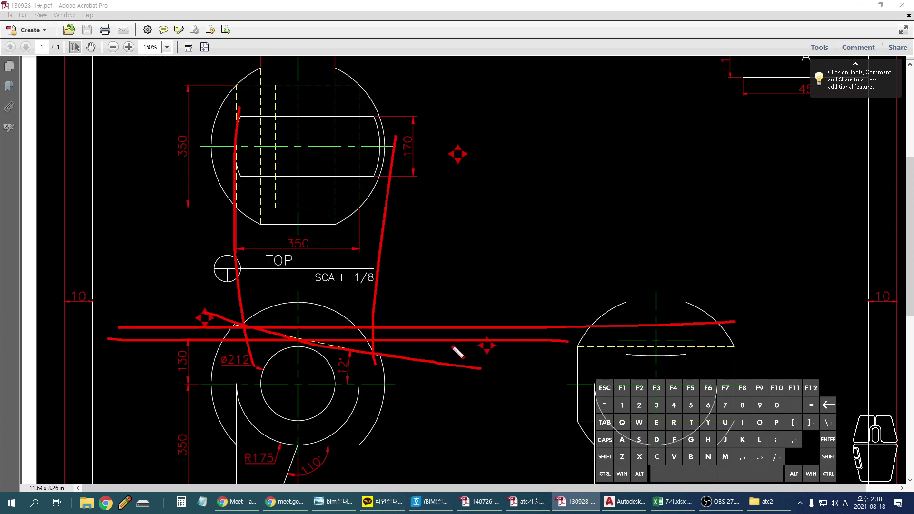
key("Escape")
Step: Sketch a large freehand circle crossed by one horizontal and one inclined line over the drawing, and clear the sketch
left_click_drag(228, 214, 289, 380)
left_click_drag(456, 258, 212, 155)
left_click_drag(67, 202, 629, 204)
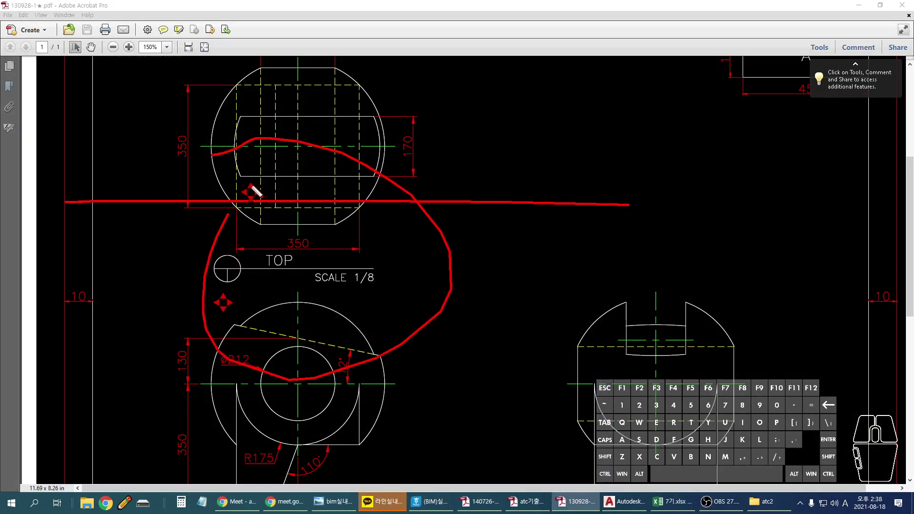
left_click_drag(173, 176, 562, 275)
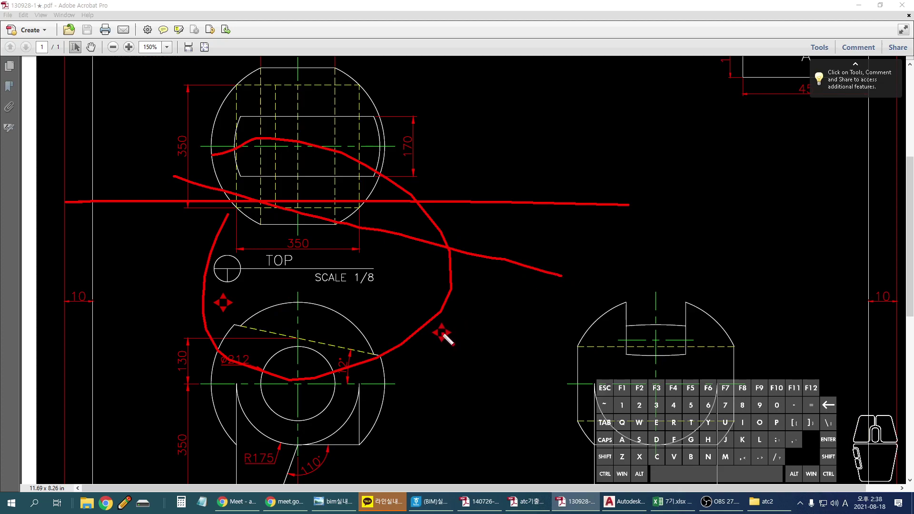
key("Escape")
Step: Trace the full ellipse through the slot's curved ends in the TOP view, and clear it
key("ctrl+Tab")
mouse_move(246, 122)
left_mouse_down()
mouse_move(265, 201)
mouse_move(365, 202)
mouse_move(307, 74)
mouse_move(244, 139)
left_mouse_up()
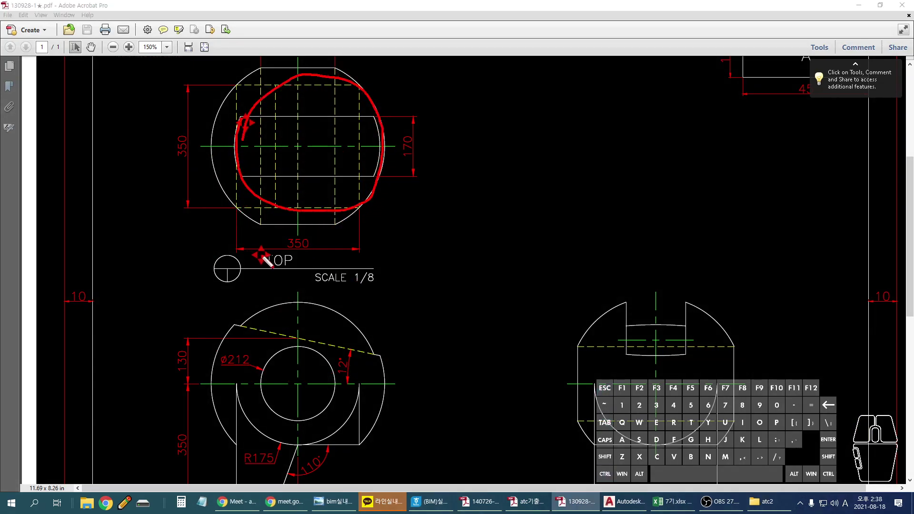
key("Escape")
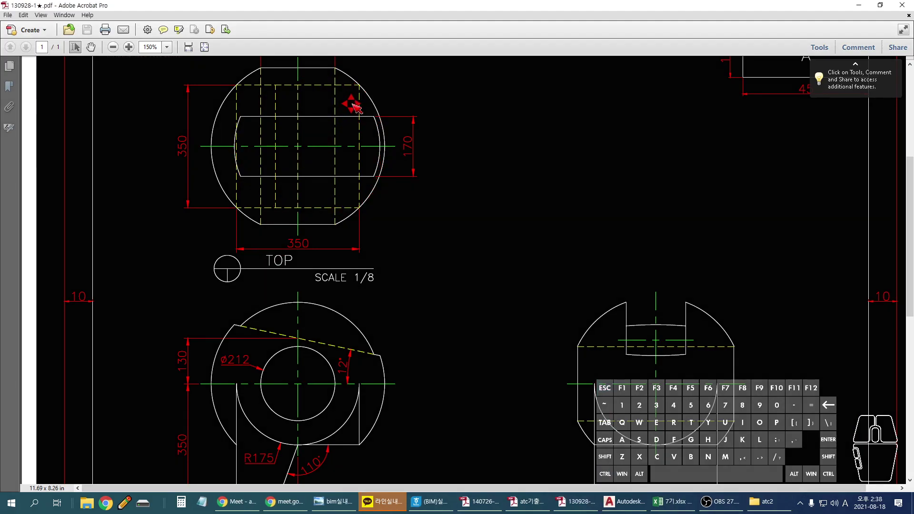
Step: Mark the end points and middle of the slot's 170-side arc in the enlarged TOP view, sketch a rough outline beside it, and clear everything
scroll(381, 107, "up", 2, "ctrl")
key("ctrl+Tab")
left_click_drag(366, 134, 369, 131)
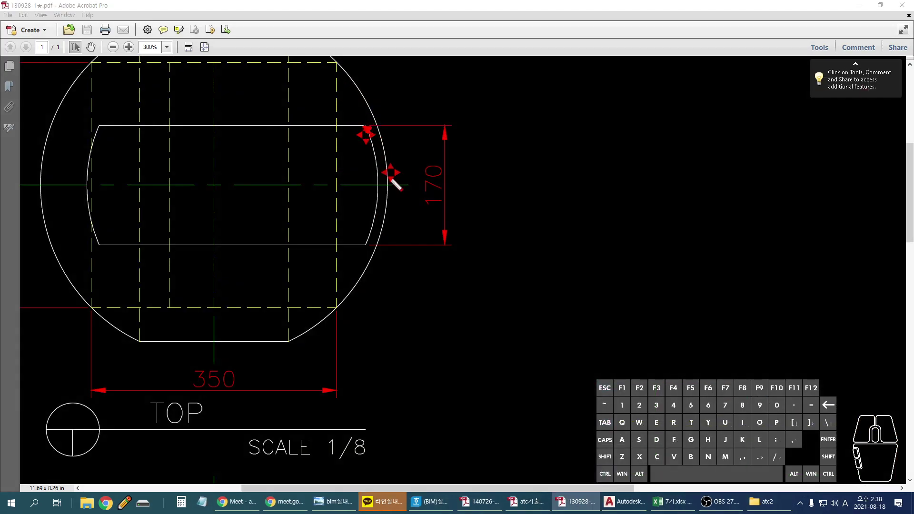
left_click_drag(376, 182, 391, 199)
left_click_drag(365, 247, 368, 244)
mouse_move(368, 118)
left_mouse_down()
mouse_move(354, 233)
mouse_move(329, 322)
left_mouse_up()
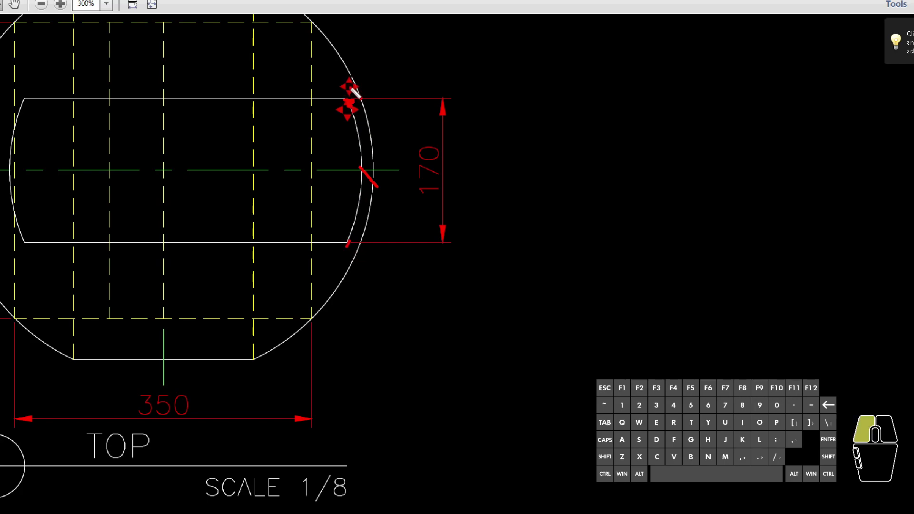
mouse_move(617, 104)
left_mouse_down()
mouse_move(464, 422)
mouse_move(530, 98)
left_mouse_up()
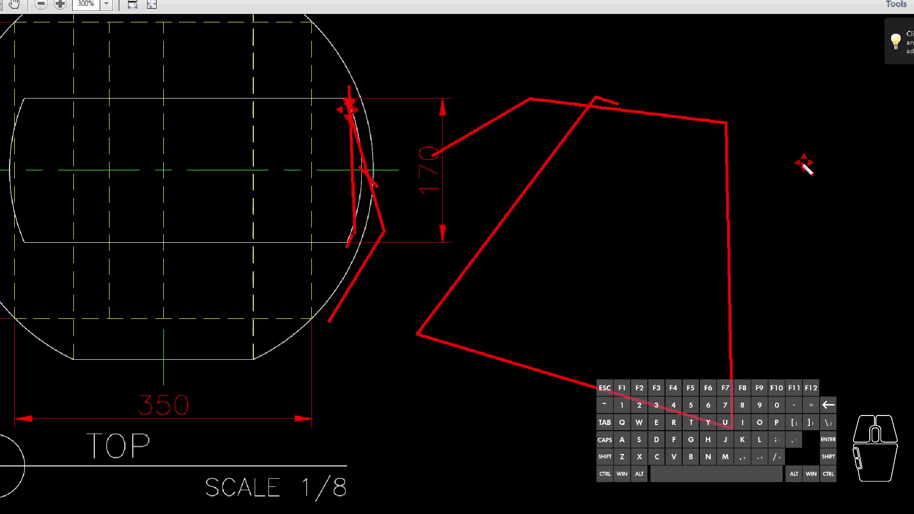
key("Escape")
Step: Sketch a large ellipse in the empty area beside the TOP view, mark the slot's nearer curved end, and clear the sketch
key("ctrl+Tab")
left_click_drag(621, 109, 766, 384)
left_click_drag(679, 369, 455, 129)
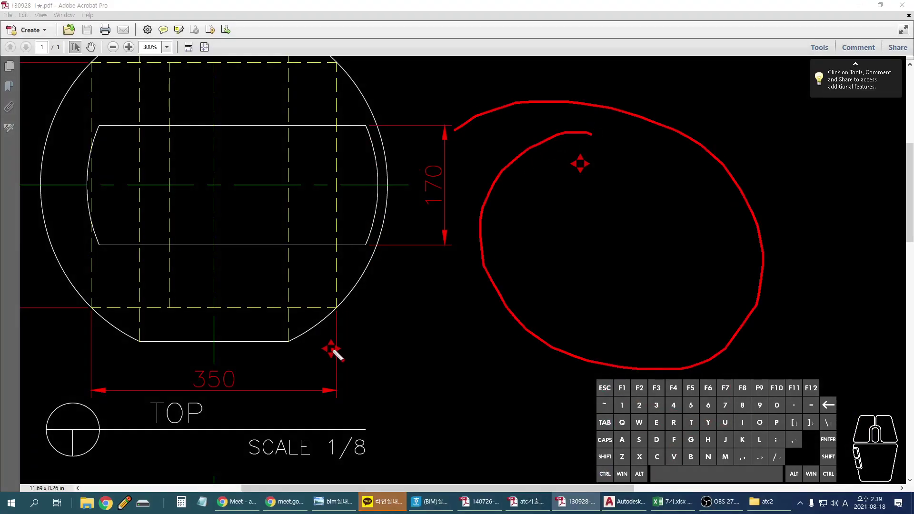
mouse_move(399, 165)
left_mouse_down()
mouse_move(387, 180)
mouse_move(373, 154)
left_mouse_up()
key("Escape")
Step: Mark the slot's two curved ends in the TOP view, and clear the marks
key("ctrl+Tab")
left_click(374, 149)
left_click_drag(100, 132, 76, 249)
key("Escape")
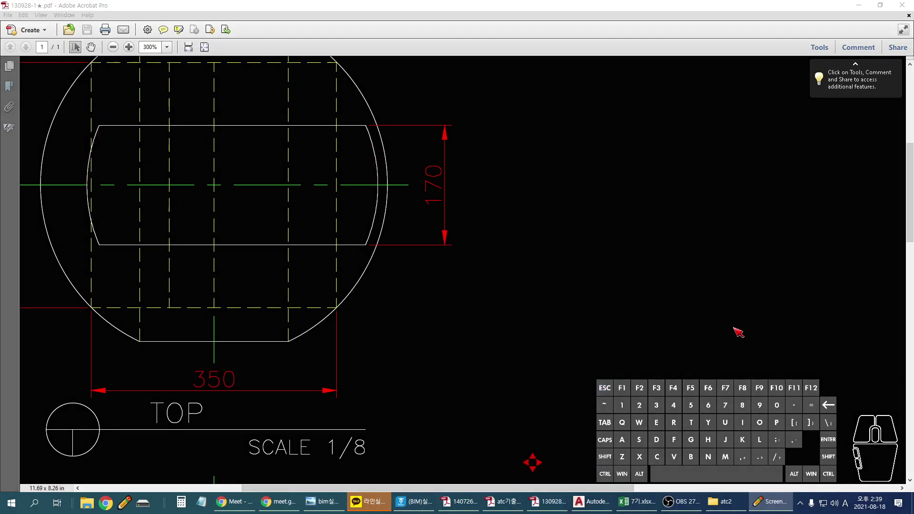
Step: Close drawing 130928-1 and open 060708-2.jpg from the atc2 folder
left_click(902, 5)
scroll(552, 226, "up", 10)
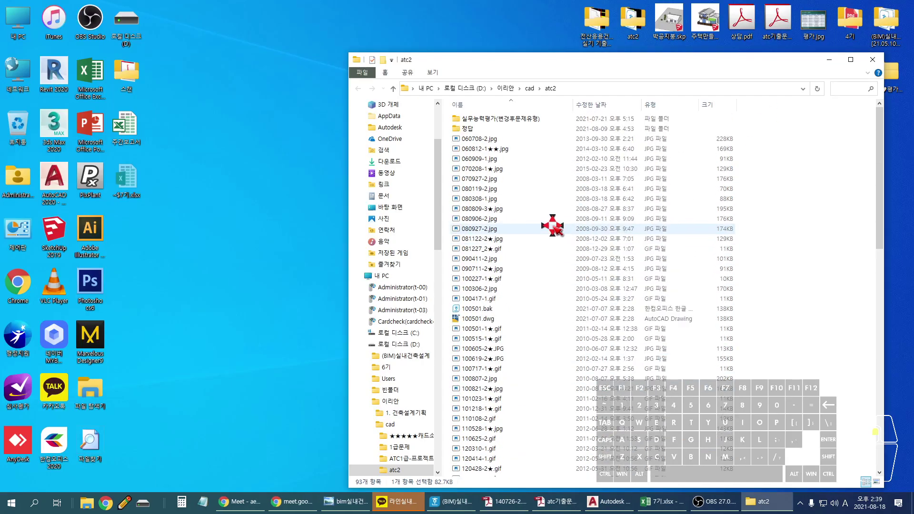
left_click(491, 159)
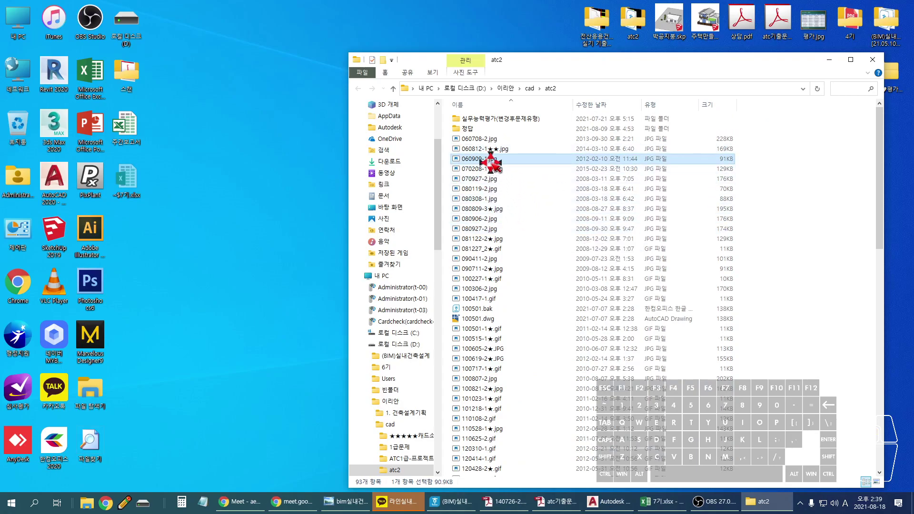
double_click(490, 139)
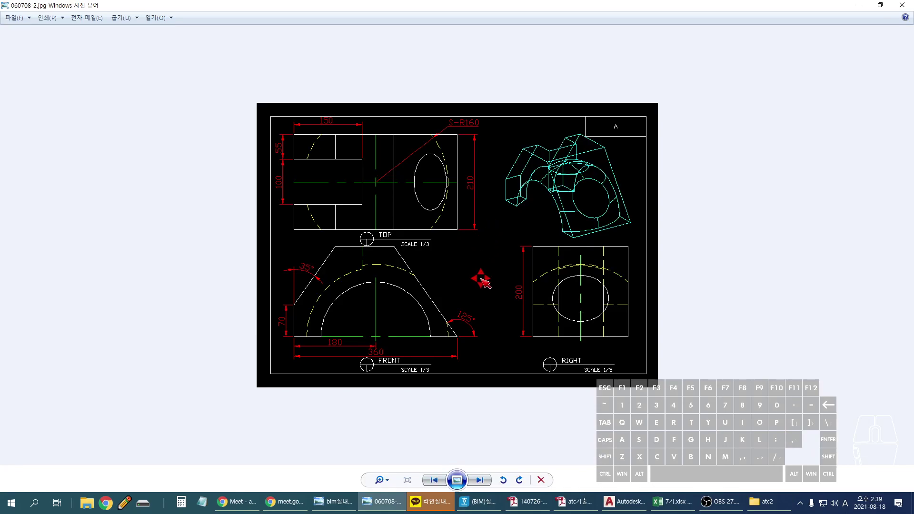
Step: Enlarge drawing 060708-2, mark the arcs and ellipse across the FRONT, RIGHT and isometric views in red, and clear the marks
scroll(488, 237, "up", 2, "ctrl")
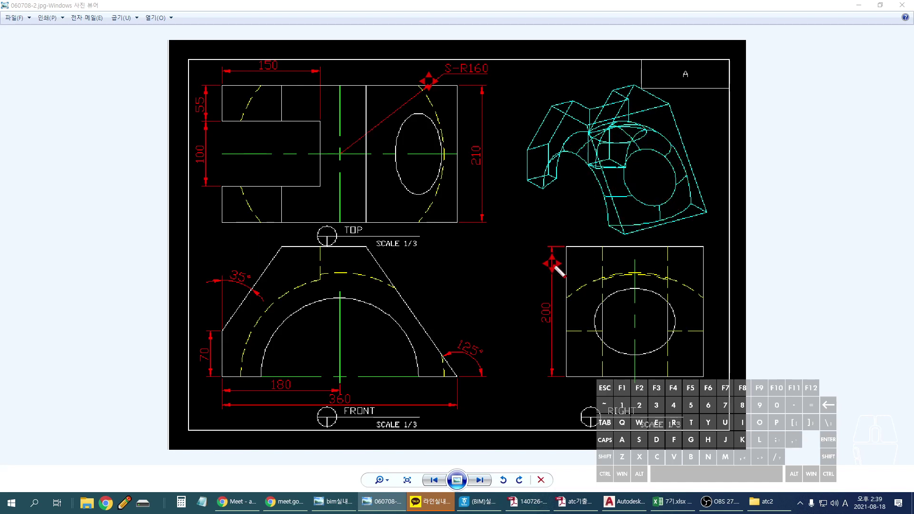
left_click_drag(571, 213, 570, 454)
mouse_move(538, 188)
left_mouse_down()
mouse_move(594, 167)
mouse_move(638, 257)
left_mouse_up()
mouse_move(268, 373)
left_mouse_down()
mouse_move(322, 315)
mouse_move(418, 369)
mouse_move(288, 426)
mouse_move(369, 291)
left_mouse_up()
mouse_move(587, 159)
left_mouse_down()
mouse_move(592, 260)
mouse_move(502, 265)
left_mouse_up()
mouse_move(642, 286)
left_mouse_down()
mouse_move(723, 408)
mouse_move(525, 363)
mouse_move(712, 367)
left_mouse_up()
left_click_drag(558, 218, 596, 281)
left_click_drag(598, 95, 583, 512)
left_click_drag(584, 193, 582, 511)
mouse_move(301, 308)
left_mouse_down()
mouse_move(333, 311)
mouse_move(295, 319)
left_mouse_up()
mouse_move(232, 378)
left_mouse_down()
mouse_move(312, 289)
mouse_move(361, 271)
mouse_move(398, 287)
left_mouse_up()
key("Escape")
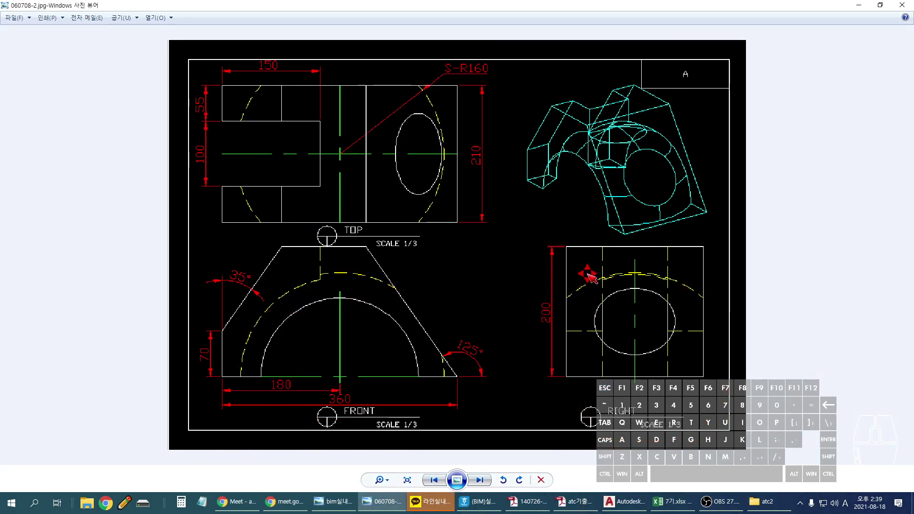
Step: Extend the FRONT view's 125° slanted edge in red beyond both ends, and clear the line
key("ctrl+2")
mouse_move(397, 288)
left_mouse_down()
mouse_move(496, 443)
mouse_move(498, 419)
left_mouse_up()
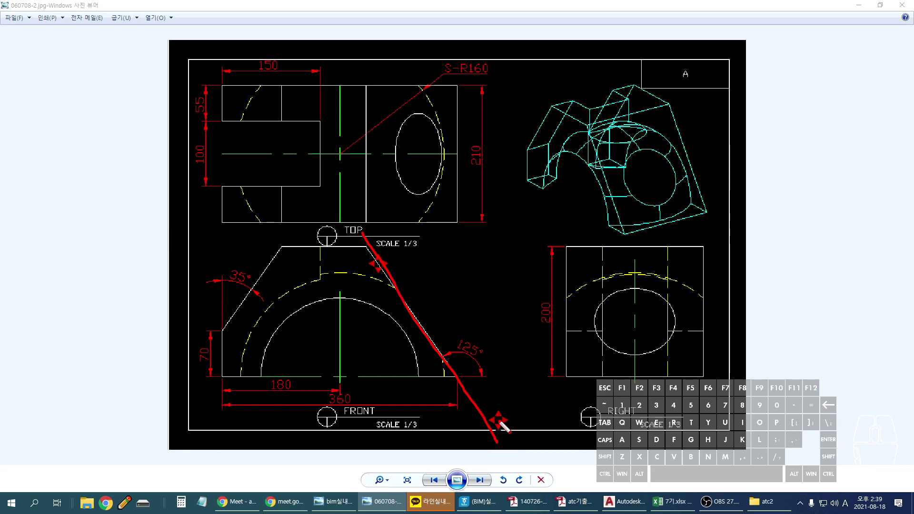
key("Escape")
Step: Complete the dashed sphere arc as a full circle in the FRONT view and mark the arch and slot edges in the isometric view
key("ctrl+2")
left_click_drag(307, 274, 316, 272)
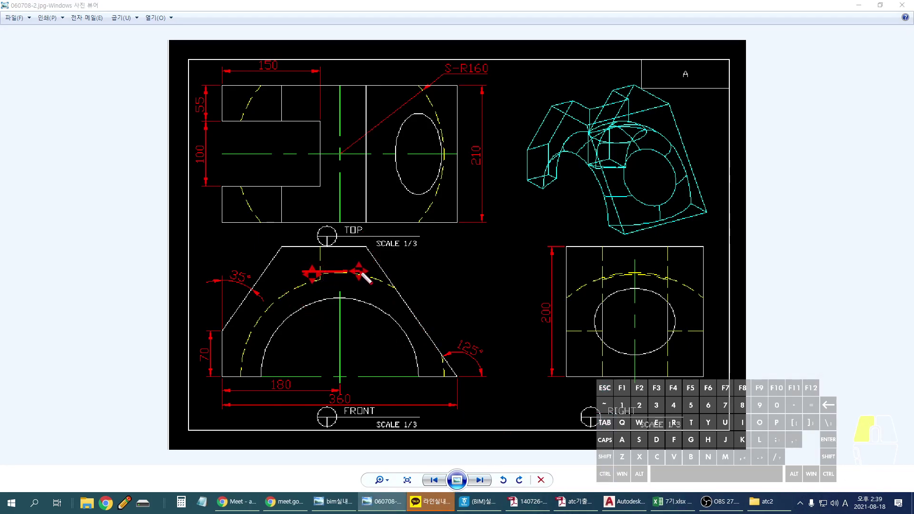
mouse_move(398, 288)
left_mouse_down()
mouse_move(439, 332)
mouse_move(437, 435)
mouse_move(294, 461)
mouse_move(214, 373)
mouse_move(323, 267)
left_mouse_up()
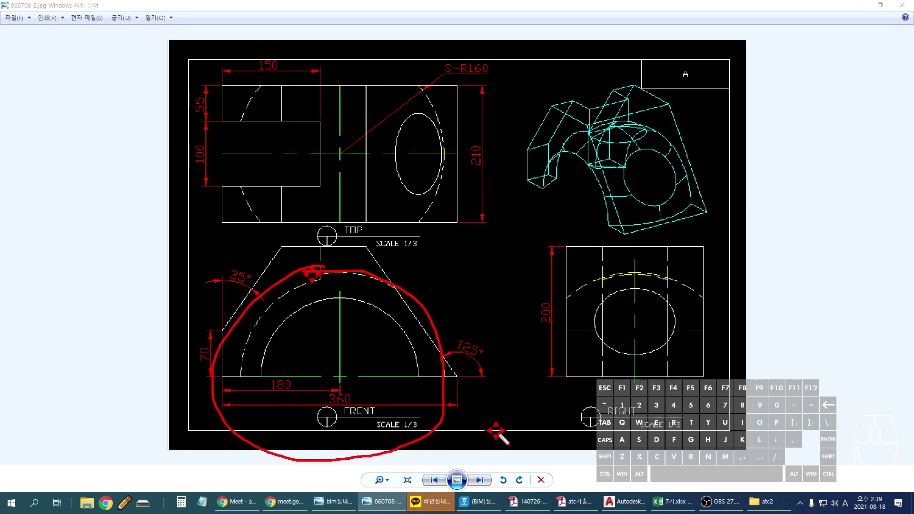
mouse_move(548, 160)
left_mouse_down()
mouse_move(548, 186)
mouse_move(597, 177)
mouse_move(617, 211)
left_mouse_up()
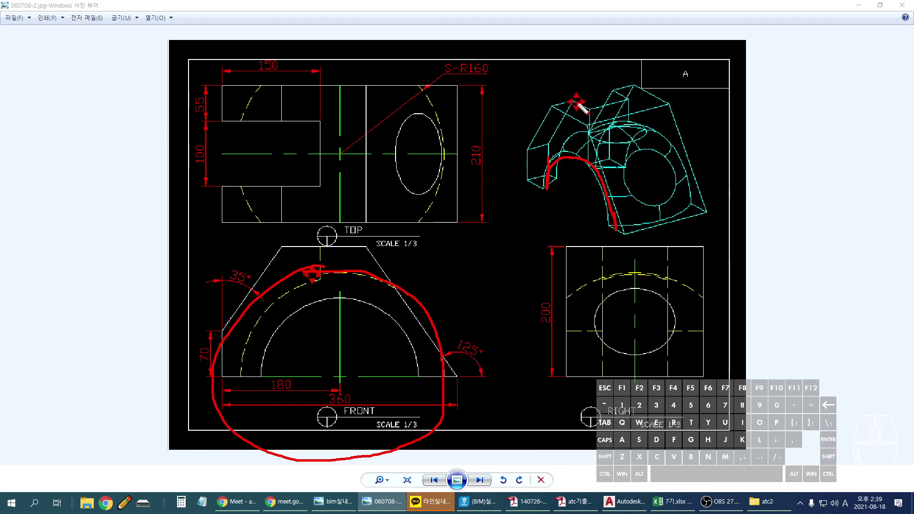
left_click_drag(552, 98, 644, 138)
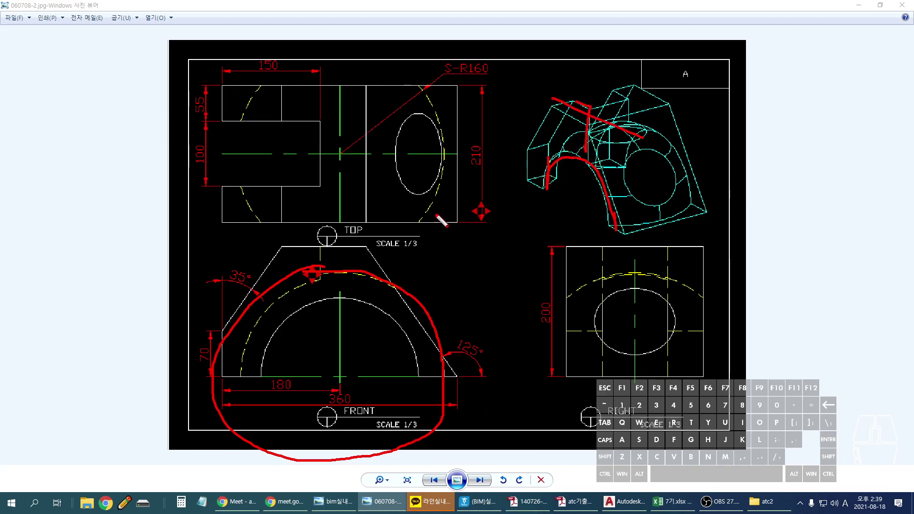
Step: Extend the TOP view's lower slot edge, project its crossing with the dashed arc down to the FRONT view's sphere arc, and clear all marks
mouse_move(164, 193)
left_mouse_down()
mouse_move(310, 181)
mouse_move(525, 181)
mouse_move(197, 181)
mouse_move(545, 182)
mouse_move(264, 182)
left_mouse_up()
mouse_move(243, 213)
left_mouse_down()
mouse_move(247, 371)
mouse_move(280, 288)
left_mouse_up()
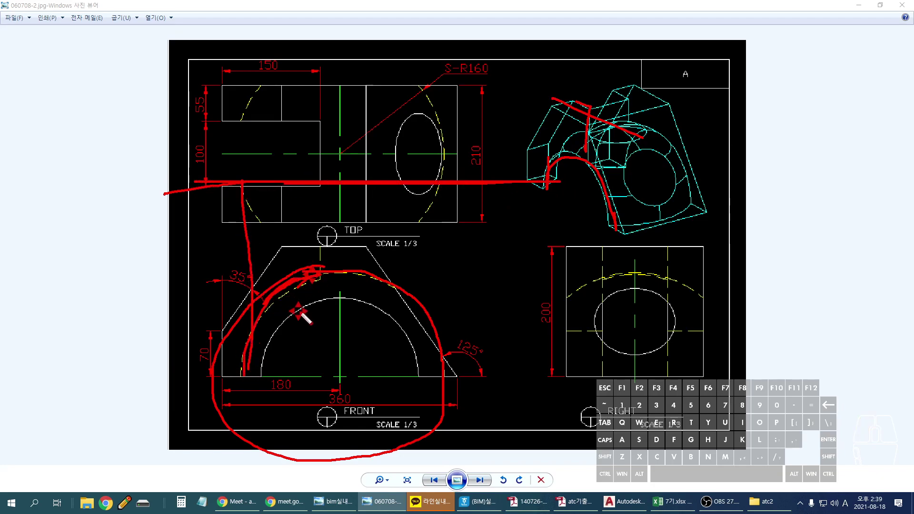
key("Escape")
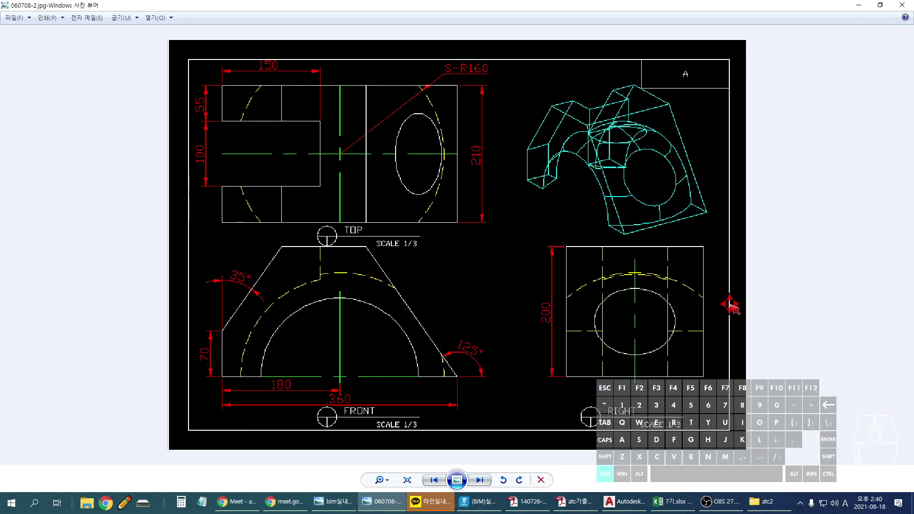
Step: Make short red marks on the enlarged drawing, trace the FRONT view's 125° slanted edge, and clear the marks
scroll(639, 265, "up", 3, "ctrl")
mouse_move(679, 288)
left_mouse_down()
mouse_move(700, 281)
mouse_move(787, 300)
left_mouse_up()
key("Escape")
scroll(408, 283, "down", 3, "ctrl")
mouse_move(678, 134)
left_mouse_down()
mouse_move(706, 187)
mouse_move(683, 140)
left_mouse_up()
mouse_move(335, 238)
left_mouse_down()
mouse_move(497, 455)
mouse_move(336, 276)
left_mouse_up()
key("Escape")
mouse_move(342, 232)
left_mouse_down()
mouse_move(485, 376)
mouse_move(343, 231)
mouse_move(492, 412)
left_mouse_up()
key("Escape")
Step: Trace the sphere's circle in the FRONT view, project its crossings with the slanted edge to the RIGHT and TOP ellipses, and clear the lines
mouse_move(336, 284)
left_mouse_down()
mouse_move(238, 282)
mouse_move(282, 459)
mouse_move(445, 404)
mouse_move(381, 288)
mouse_move(731, 289)
left_mouse_up()
left_click_drag(430, 382, 700, 381)
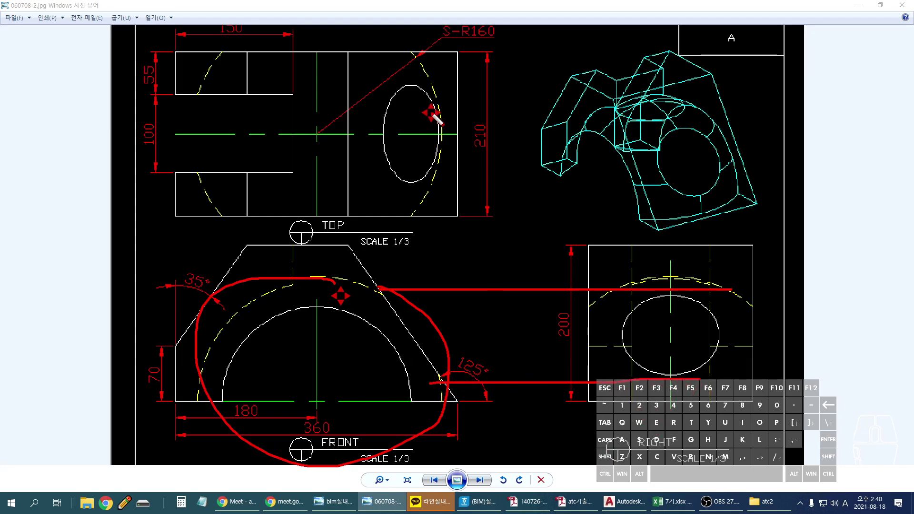
left_click_drag(381, 301, 380, 139)
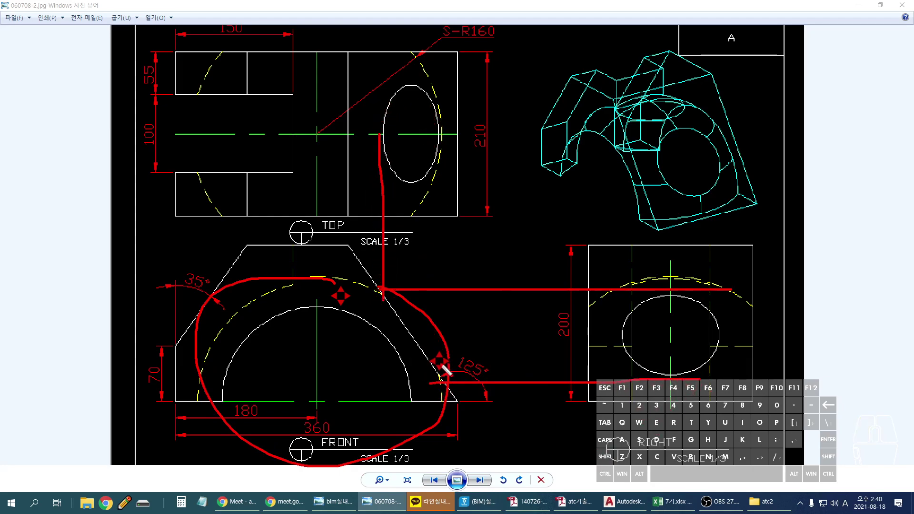
left_click_drag(440, 334, 434, 133)
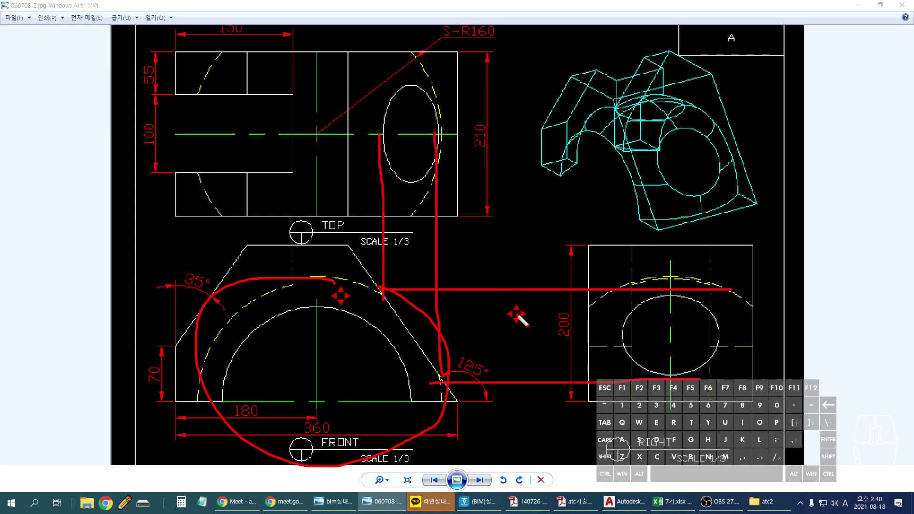
key("e")
Step: Mark the slanted cut's two ends in the FRONT view again, project them up toward the TOP view's ellipse, and clear the lines
left_click_drag(379, 290, 383, 131, "ctrl+shift")
mouse_move(439, 376)
left_mouse_down()
mouse_move(446, 131)
mouse_move(435, 164)
mouse_move(436, 270)
left_mouse_up()
key("e")
left_click_drag(442, 332, 437, 379, "shift")
left_click_drag(378, 291, 385, 131, "shift")
key("e")
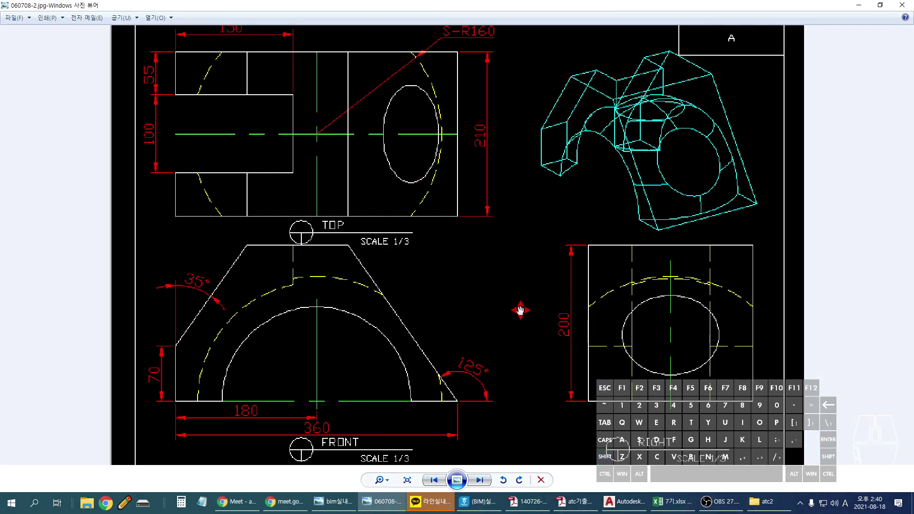
Step: Trace the dashed sphere arc in the enlarged TOP view, mark the matching arc in the isometric view, and clear the marks
scroll(445, 159, "up", 1)
mouse_move(406, 32)
left_mouse_down()
mouse_move(428, 70)
mouse_move(414, 260)
left_mouse_up()
key("Escape")
scroll(439, 205, "down", 1)
scroll(441, 91, "up", 1)
scroll(483, 46, "up", 1, "ctrl")
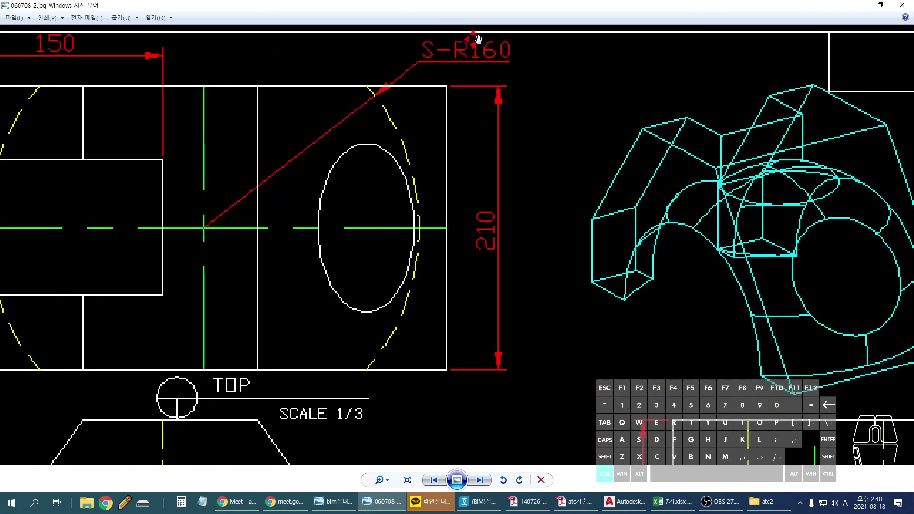
scroll(490, 50, "down", 1, "ctrl")
left_click_drag(413, 77, 406, 274)
left_click_drag(671, 270, 818, 246)
key("Escape")
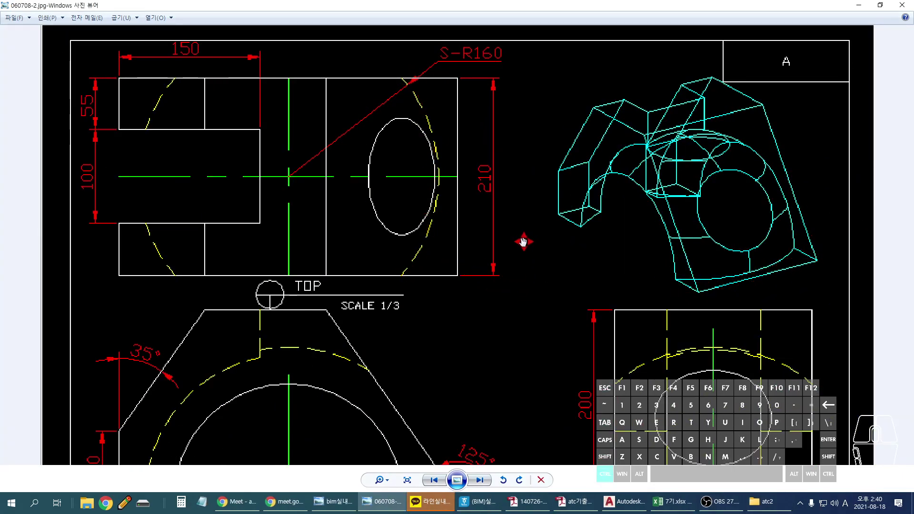
Step: Project the FRONT view's two cut ends horizontally onto the RIGHT view's ellipse and mark the ellipse's horizontal width
scroll(524, 241, "down", 1, "ctrl")
scroll(604, 363, "up", 2, "ctrl")
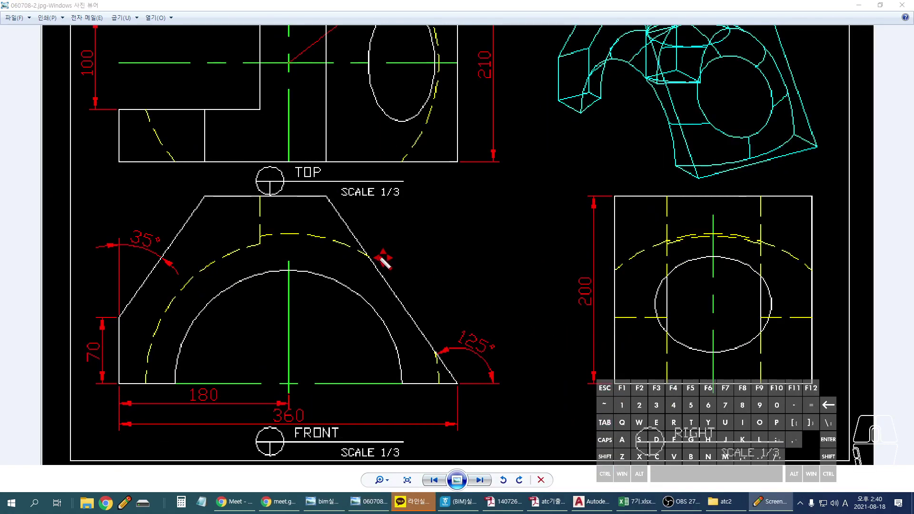
left_click_drag(367, 255, 714, 260)
left_click_drag(436, 350, 721, 350)
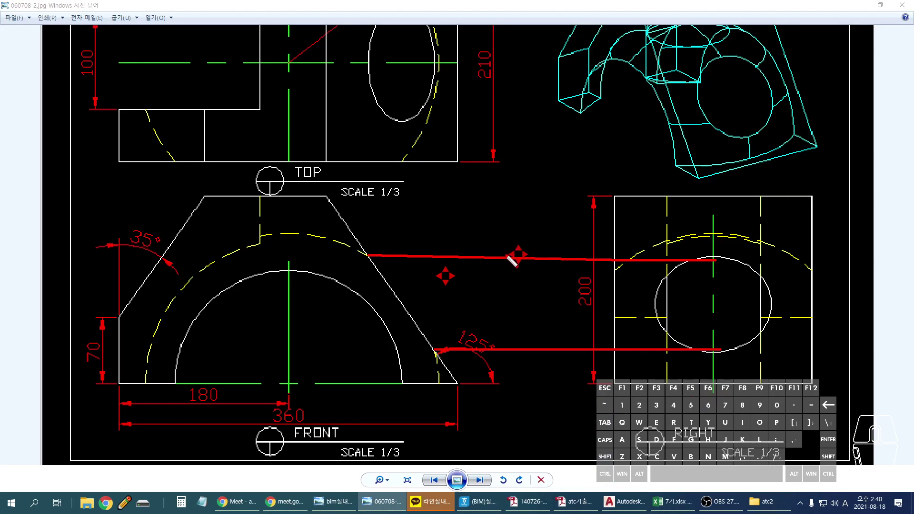
left_click(652, 299)
mouse_move(708, 303)
left_mouse_down()
mouse_move(777, 296)
mouse_move(777, 309)
left_mouse_up()
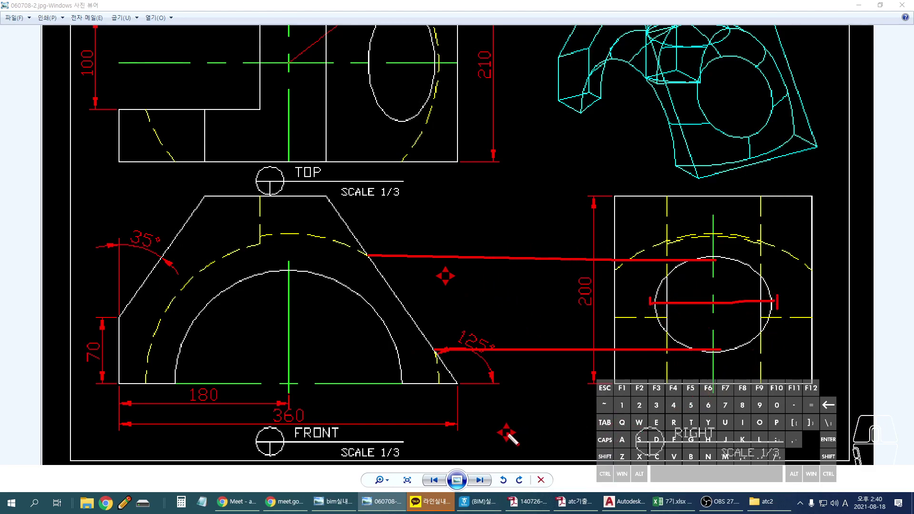
Step: Sketch the sphere's full circle and the extended slanted cut through it in the FRONT view, and clear all marks
mouse_move(342, 244)
left_mouse_down()
mouse_move(261, 249)
mouse_move(445, 376)
mouse_move(305, 232)
mouse_move(402, 417)
mouse_move(395, 265)
left_mouse_up()
left_click_drag(305, 190, 566, 492)
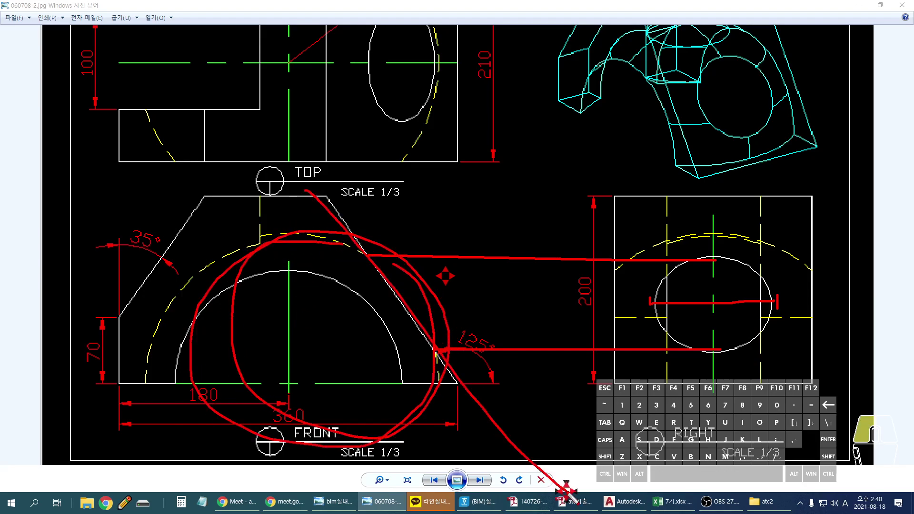
key("Escape")
Step: Mark the slanted cut's two ends in the FRONT view, point an arrow at the cut, and sketch a circle through both ends
left_click_drag(364, 248, 372, 253)
left_click_drag(432, 347, 435, 355)
mouse_move(472, 237)
left_mouse_down()
mouse_move(417, 289)
mouse_move(434, 291)
left_mouse_up()
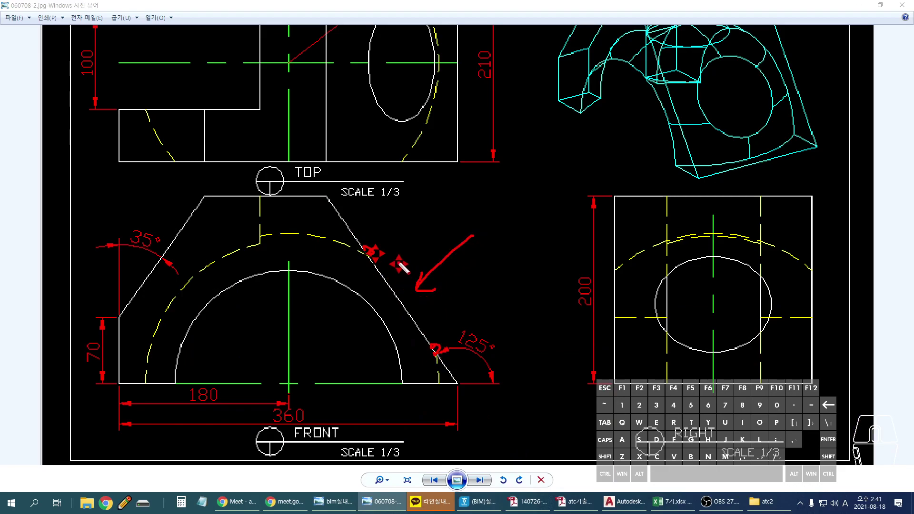
mouse_move(389, 256)
left_mouse_down()
mouse_move(351, 300)
mouse_move(386, 358)
mouse_move(461, 340)
mouse_move(456, 260)
mouse_move(381, 249)
mouse_move(350, 269)
mouse_move(343, 310)
left_mouse_up()
left_click_drag(471, 297, 471, 315)
Step: Tick the sketched circle's sides, draw projection lines along both sides of the RIGHT view's ellipse, and clear all marks
left_click_drag(784, 437, 774, 292)
left_click_drag(638, 421, 644, 332)
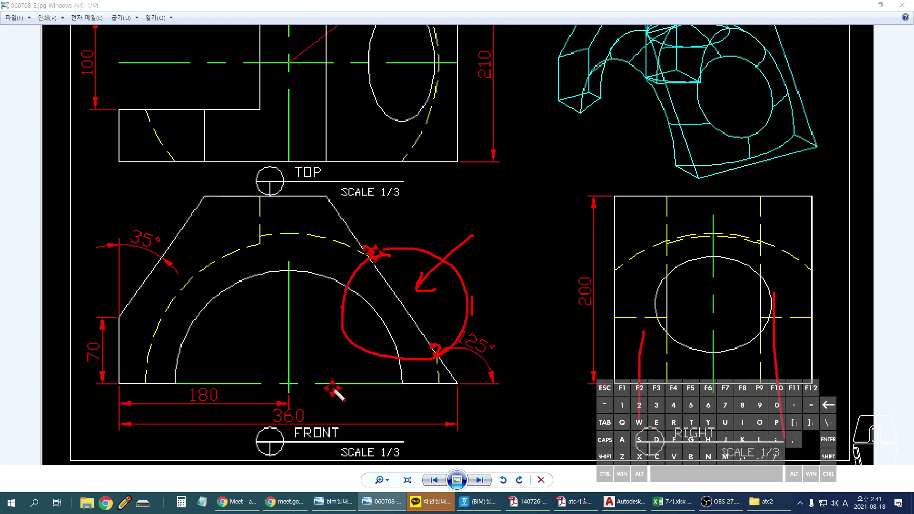
left_click_drag(399, 238, 402, 244)
mouse_move(709, 392)
left_mouse_down()
mouse_move(679, 405)
mouse_move(785, 438)
mouse_move(708, 393)
left_mouse_up()
left_click_drag(336, 303, 343, 301)
left_click_drag(463, 307, 482, 302)
left_click_drag(777, 441, 781, 289)
mouse_move(664, 456)
left_mouse_down()
mouse_move(669, 281)
mouse_move(542, 146)
mouse_move(340, 125)
left_mouse_up()
left_click_drag(778, 280, 710, 14)
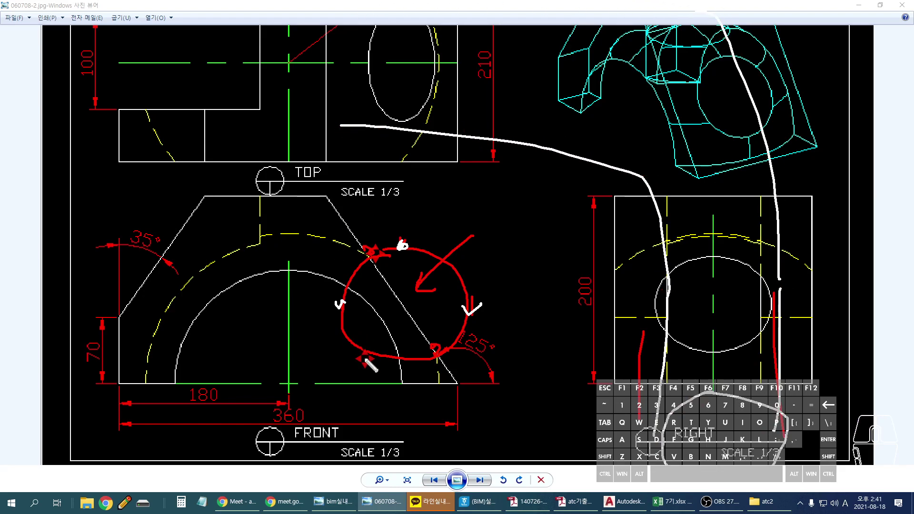
key("Escape")
Step: Close drawing 060708-2, look through the atc2 folder's files, and switch to atc기출문제풀이.pdf in Acrobat
scroll(500, 267, "down", 3, "ctrl")
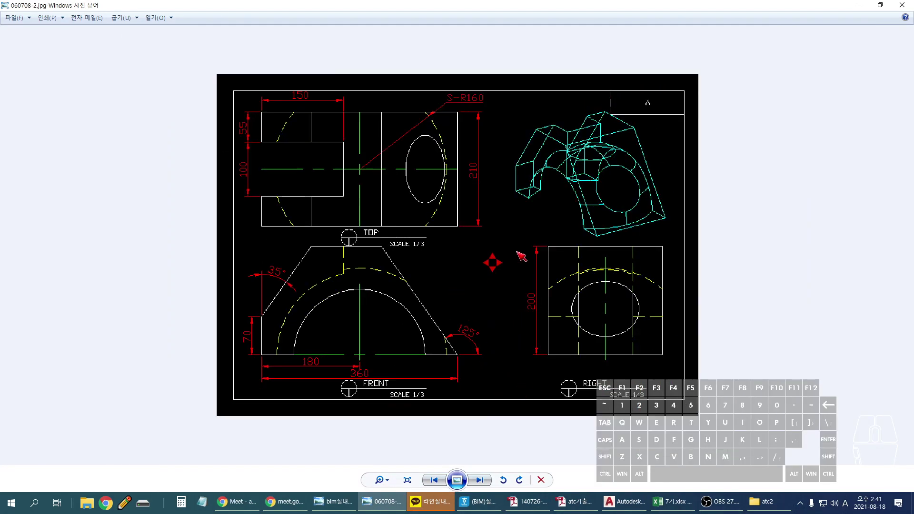
left_click(901, 5)
scroll(595, 375, "down", 8)
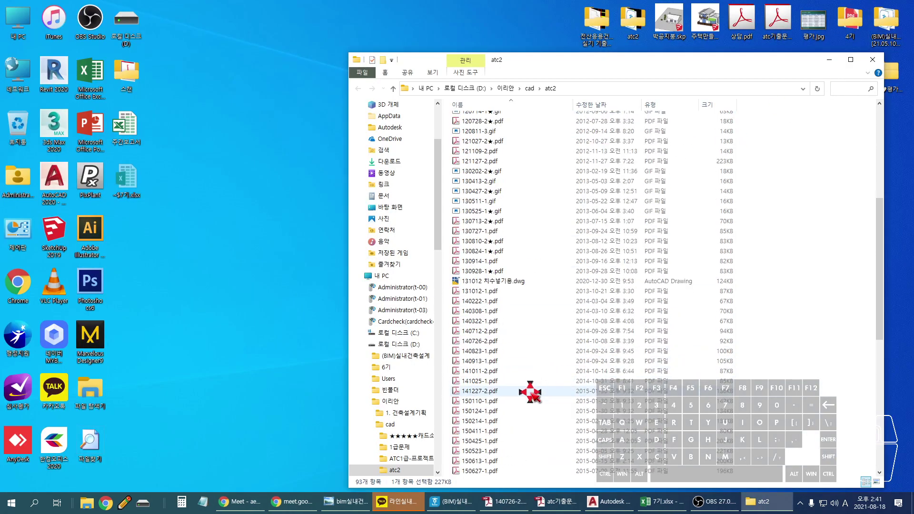
scroll(529, 391, "down", 10)
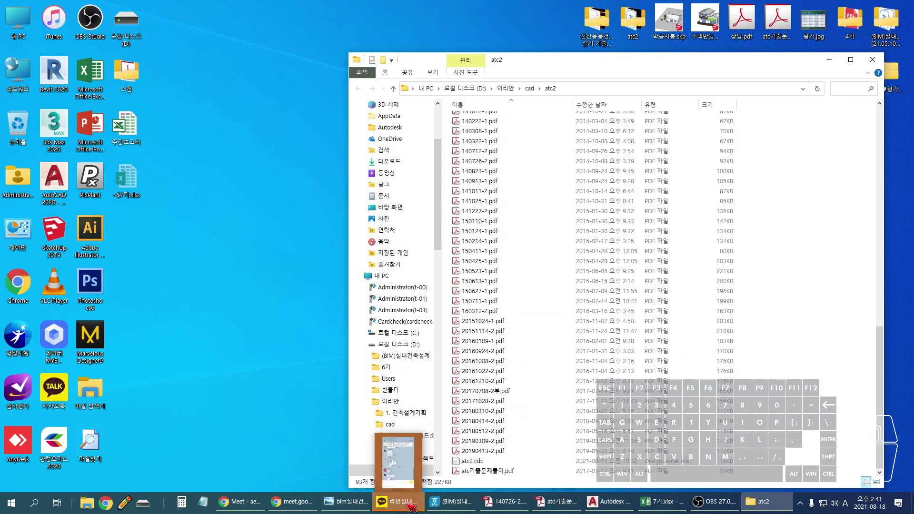
left_click(557, 501)
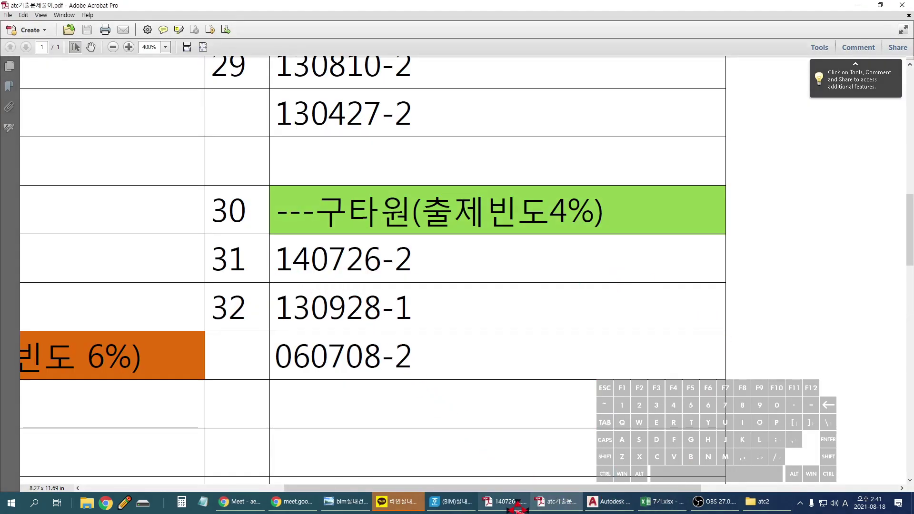
Step: Check the KakaoTalk class group chat and return to atc기출문제풀이.pdf
mouse_move(521, 506)
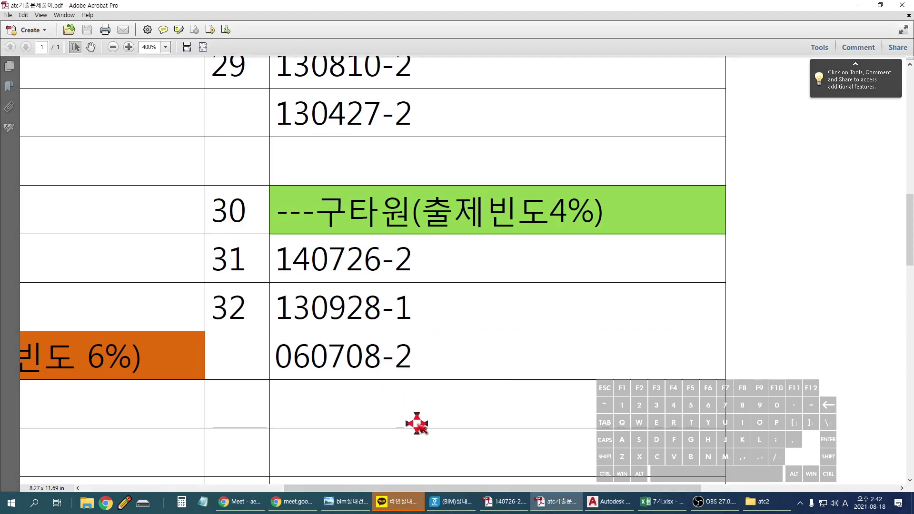
left_click(405, 504)
left_click(586, 262)
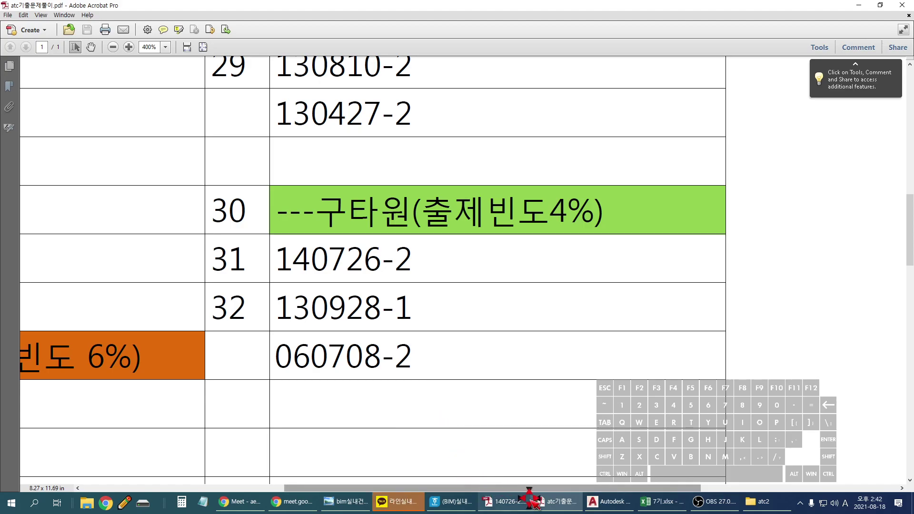
Step: Bring up drawing 140726-2.pdf enlarged, read the new messages in the class group chat, and close the chat
left_click(506, 501)
left_click(845, 476)
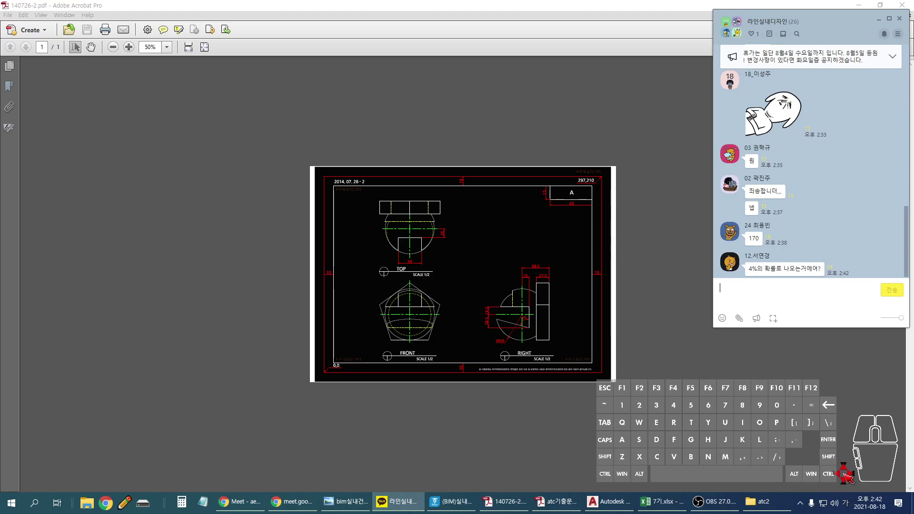
left_click(474, 317)
scroll(476, 315, "up", 3, "ctrl")
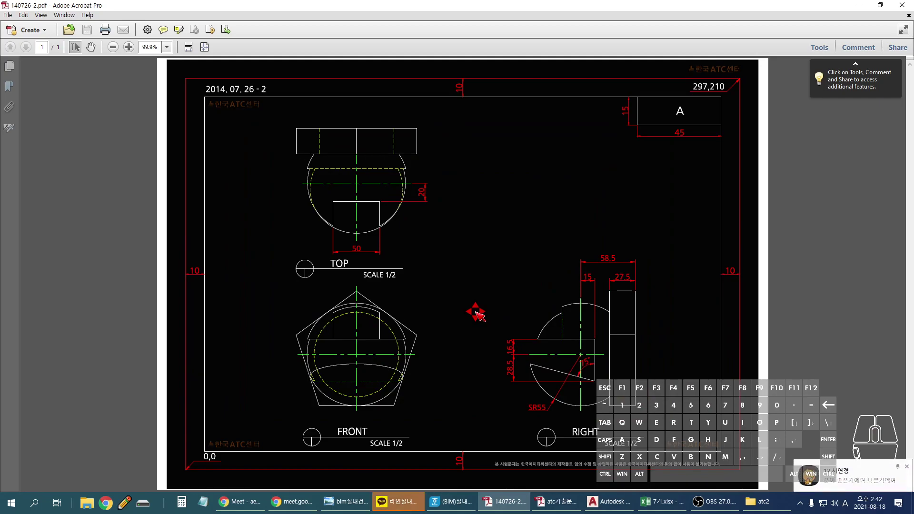
left_click(860, 471)
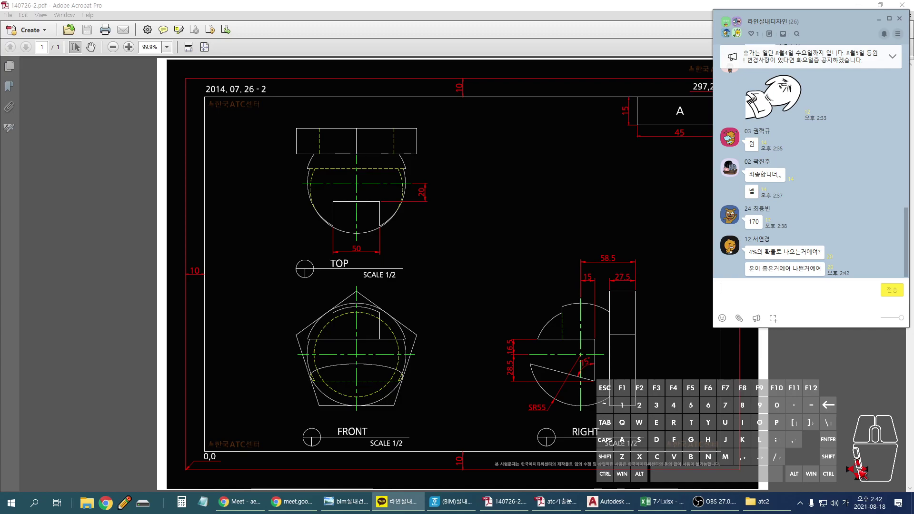
key("Escape")
Step: Review the exam frequencies in atc기출문제풀이.pdf, comparing the 구타원 category with 구, 원뿔 and 사각삼각뿔
key("alt+Tab")
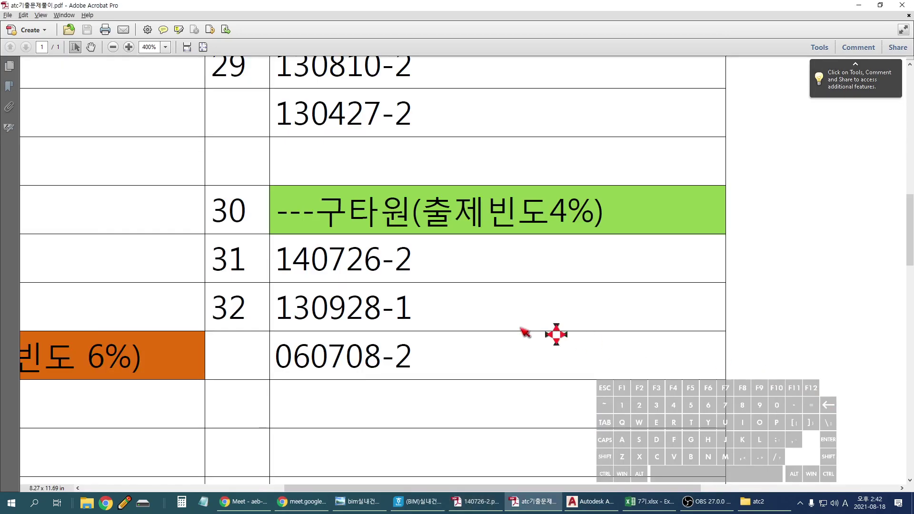
scroll(561, 321, "down", 2, "ctrl")
scroll(556, 320, "down", 1, "ctrl")
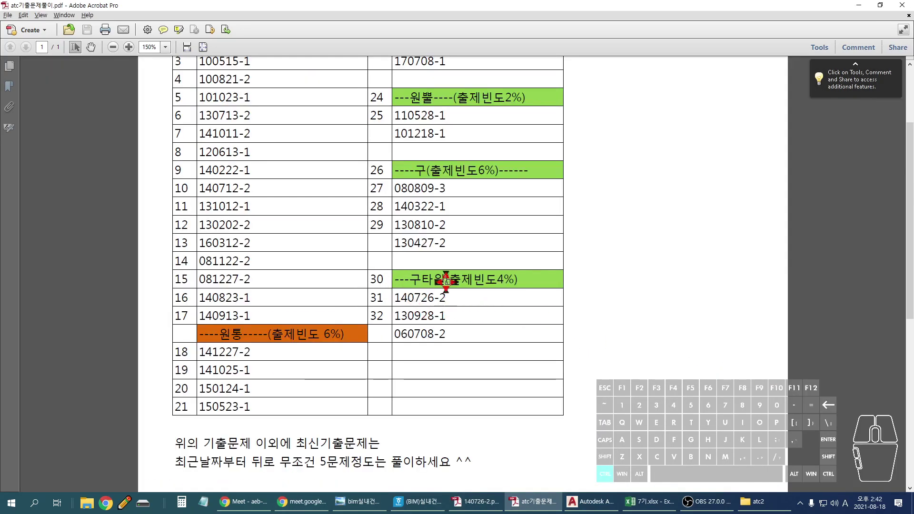
scroll(449, 326, "up", 3, "ctrl")
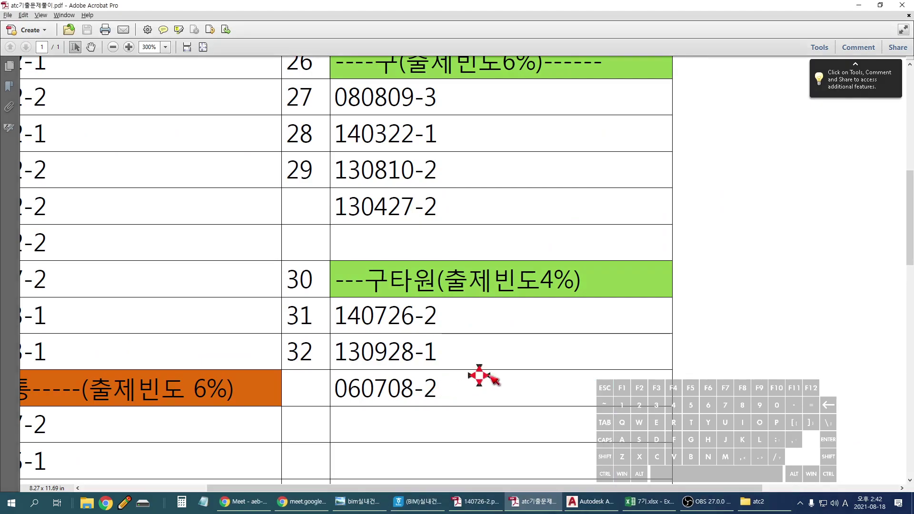
scroll(442, 388, "down", 2, "ctrl")
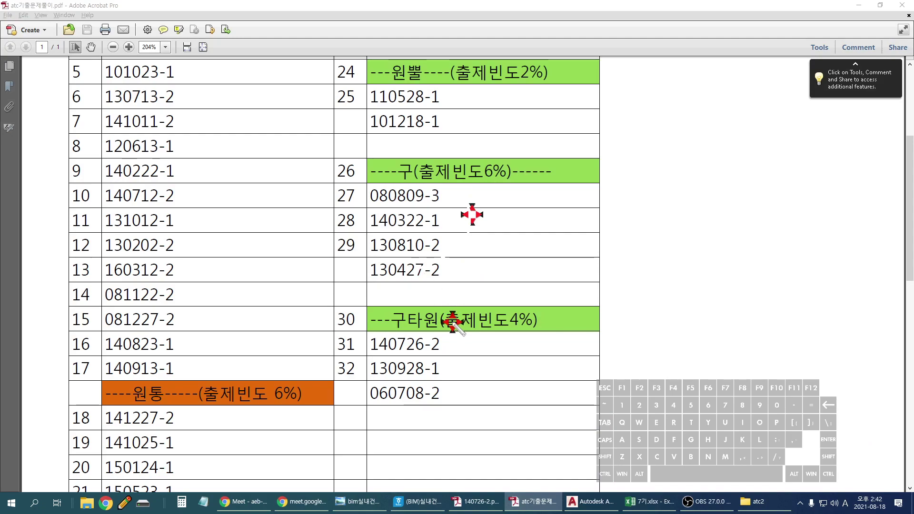
scroll(478, 374, "up", 3)
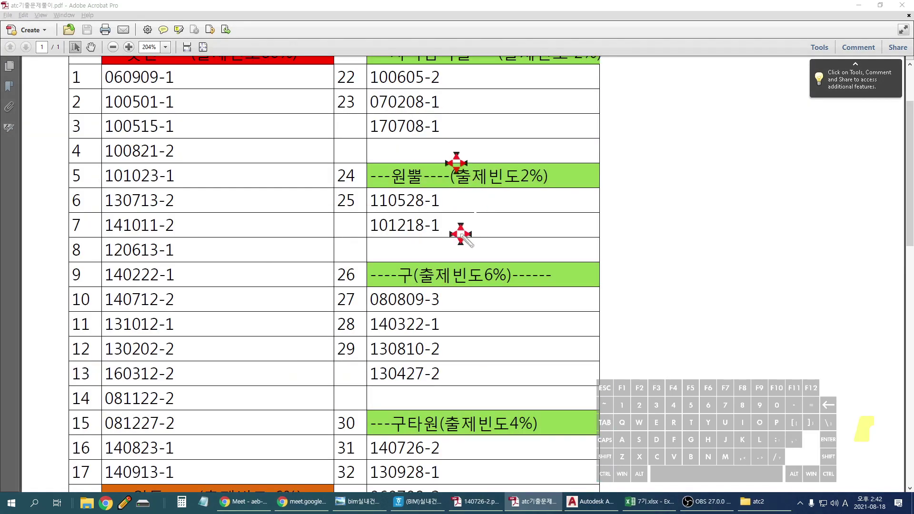
scroll(493, 203, "down", 2, "ctrl")
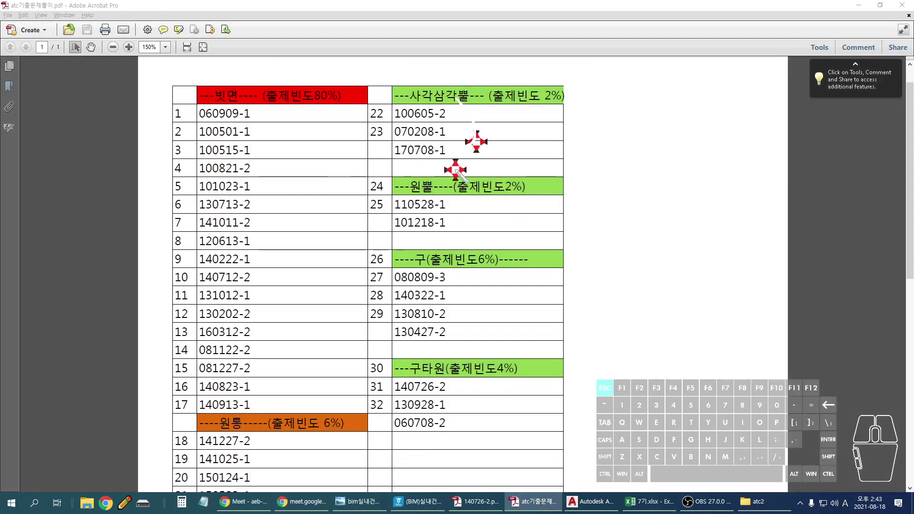
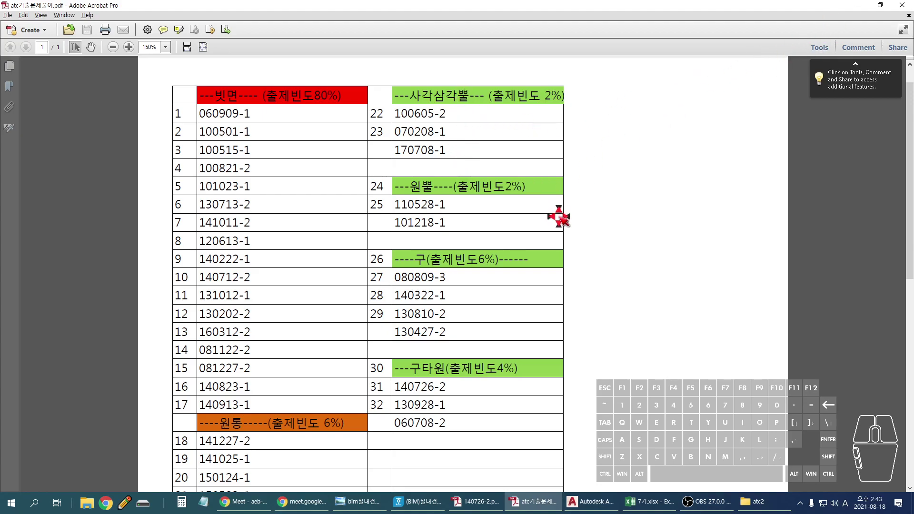
Step: Minimize both PDFs and look through the 실무능력평가(변경후문제유형) folder and its 7월 기출문제 subfolder
left_click(859, 5)
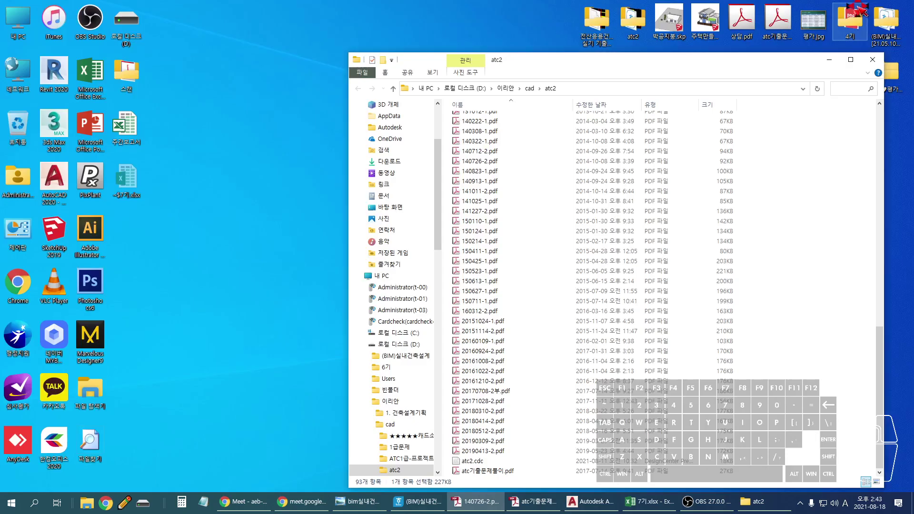
left_click(859, 4)
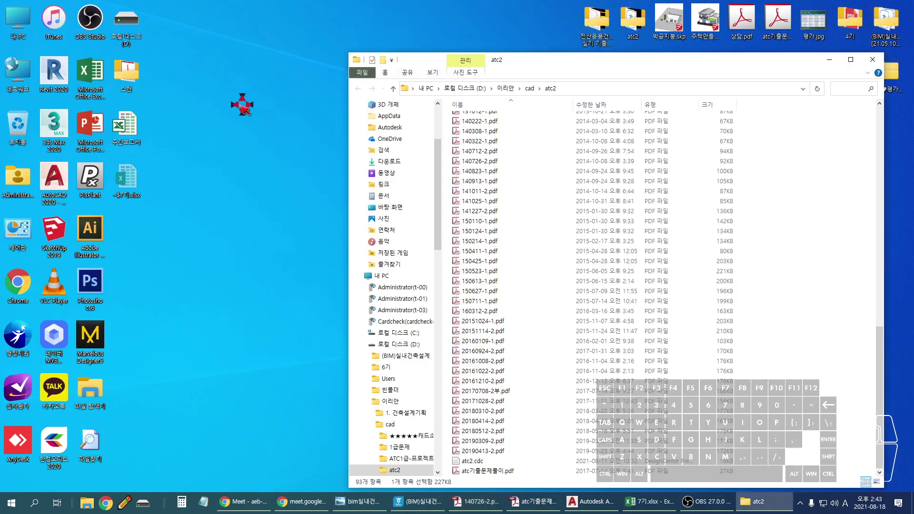
left_click(126, 24)
scroll(565, 245, "up", 7)
scroll(565, 244, "up", 12)
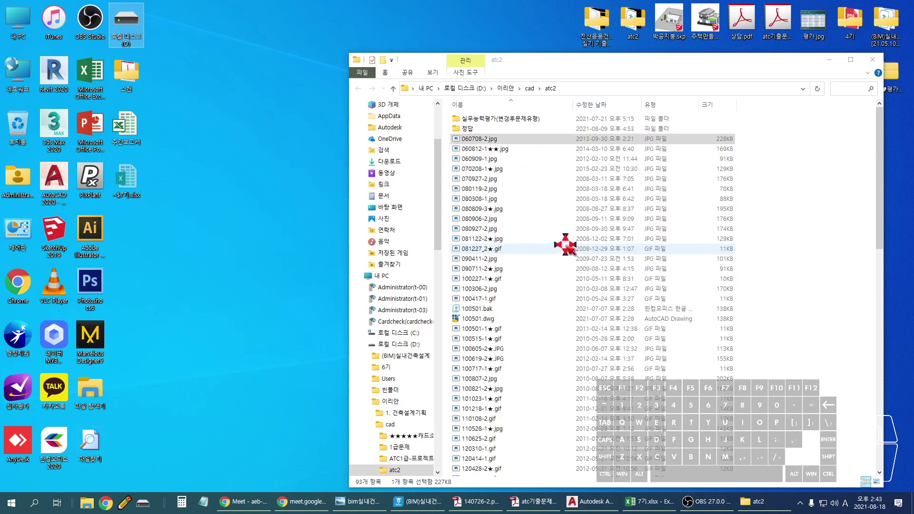
double_click(500, 120)
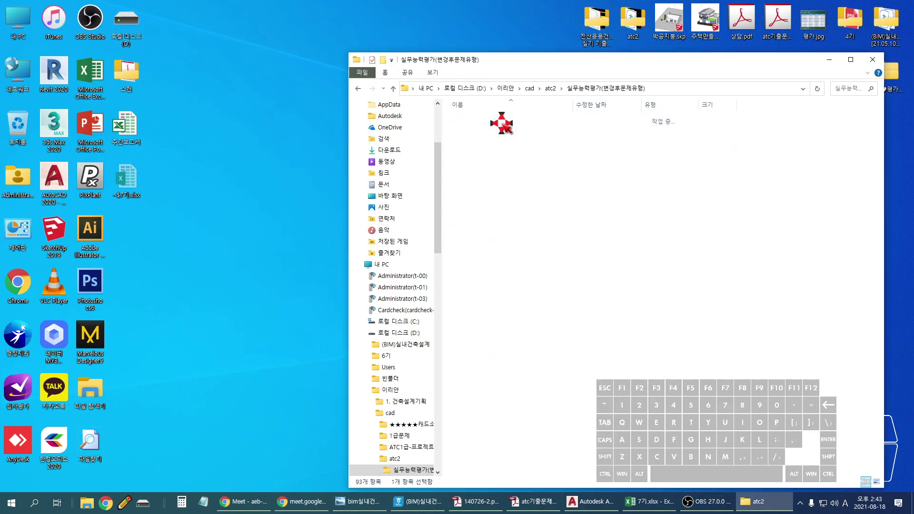
left_click(496, 248)
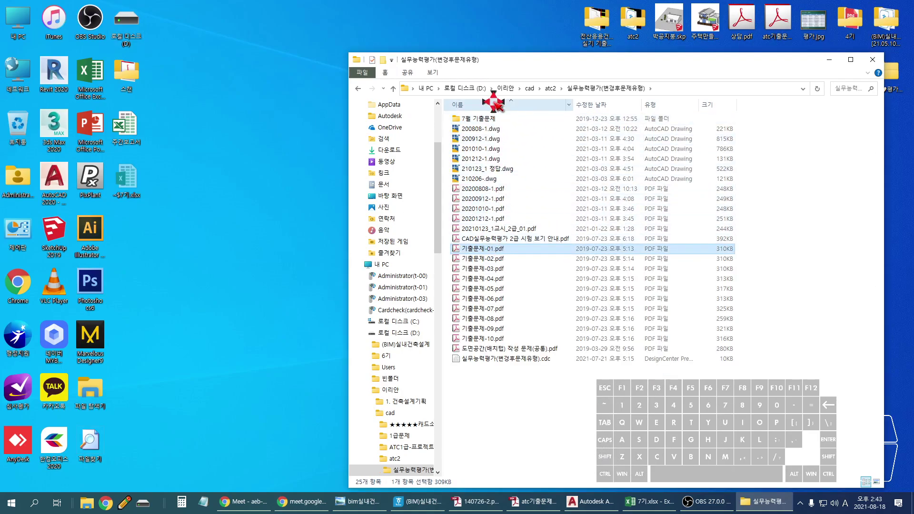
double_click(475, 119)
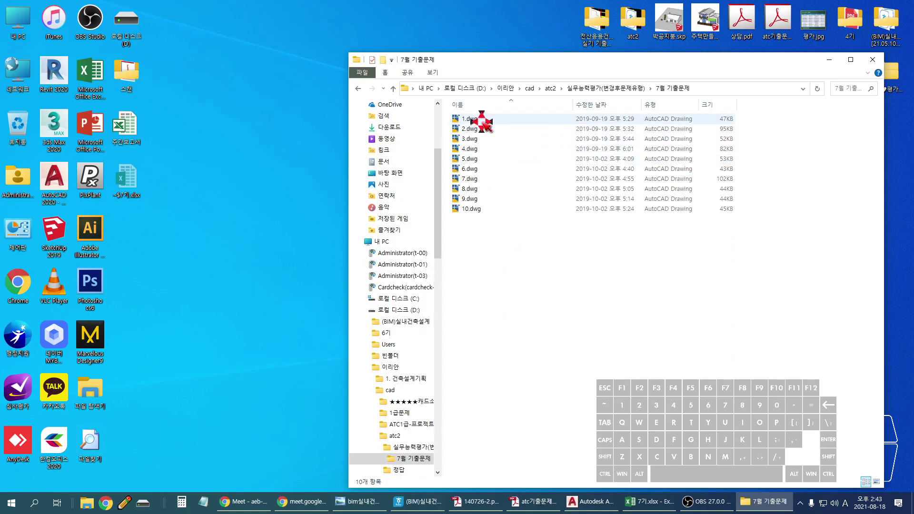
left_click(358, 89)
Step: Open the exam drawings 20200808-1.pdf and 20200912-1.pdf, examine their views, and close each one
double_click(495, 189)
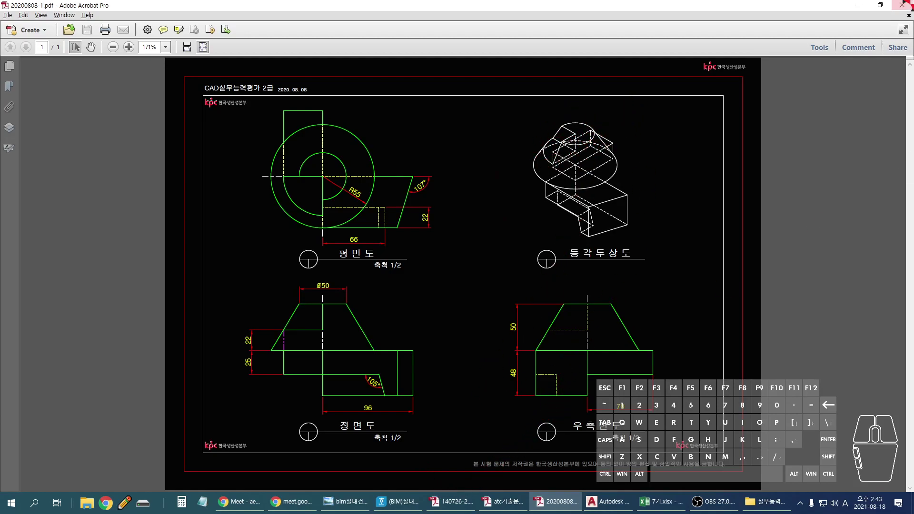
left_click(903, 5)
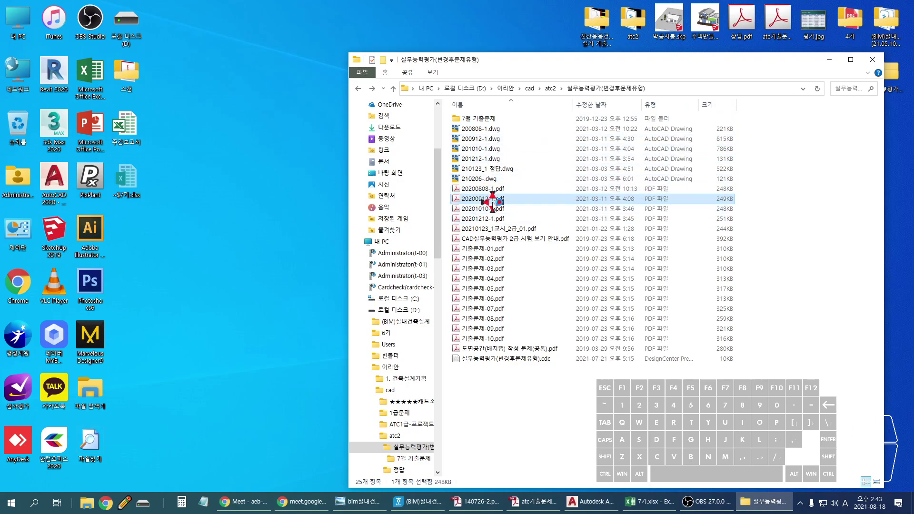
double_click(493, 201)
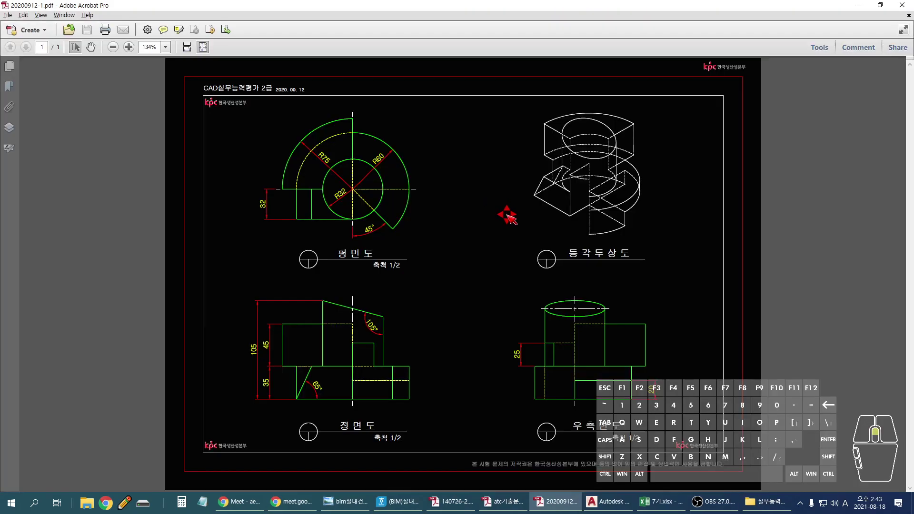
left_click(902, 5)
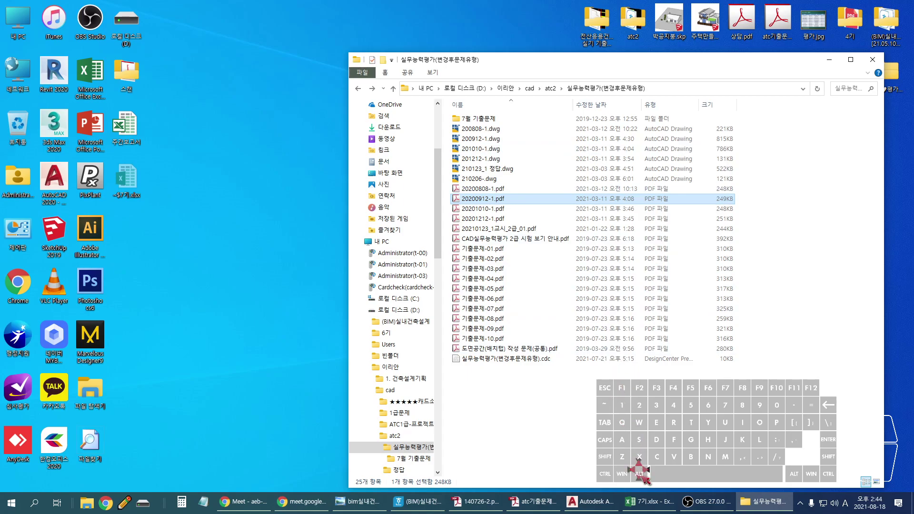
Step: Bring up 140726-2.pdf in Acrobat and reduce it from full screen to a smaller window
mouse_move(613, 501)
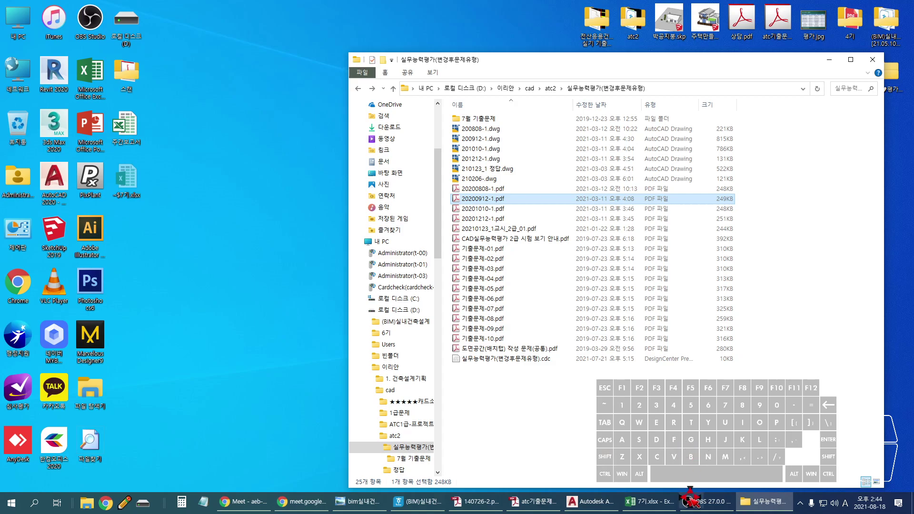
mouse_move(667, 502)
left_click(476, 501)
double_click(800, 7)
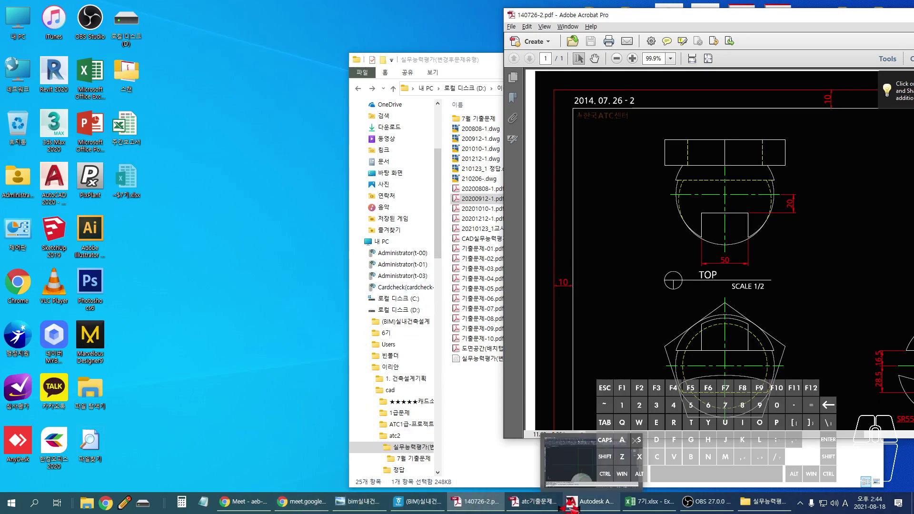
Step: Switch to AutoCAD and erase the sphere, circles and projection lines from Drawing1
left_click(590, 504)
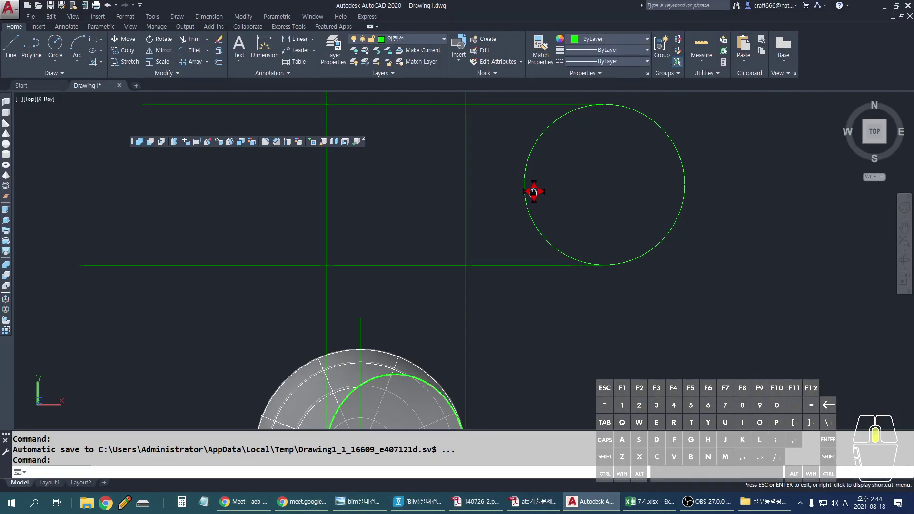
scroll(574, 230, "down", 5)
left_click(673, 366)
left_click(428, 186)
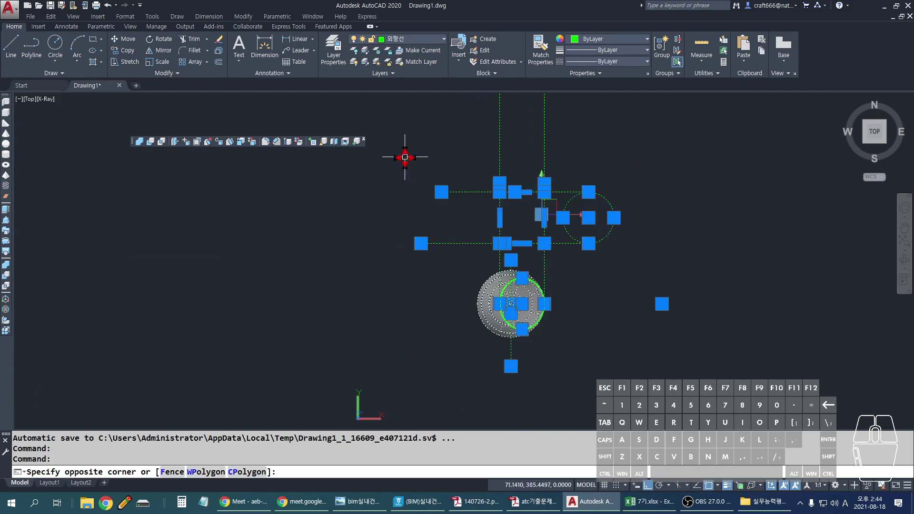
key("Delete")
Step: Set the UCS to World and the visual style to 2D Wireframe, and dock the floating solid editing toolbar beside the modeling toolbar
type("ucs")
key("Return")
type("w")
key("Escape")
key("Escape")
key("Escape")
type("vs")
key("Return")
type("2")
key("Return")
key("Escape")
left_click_drag(133, 142, 19, 191)
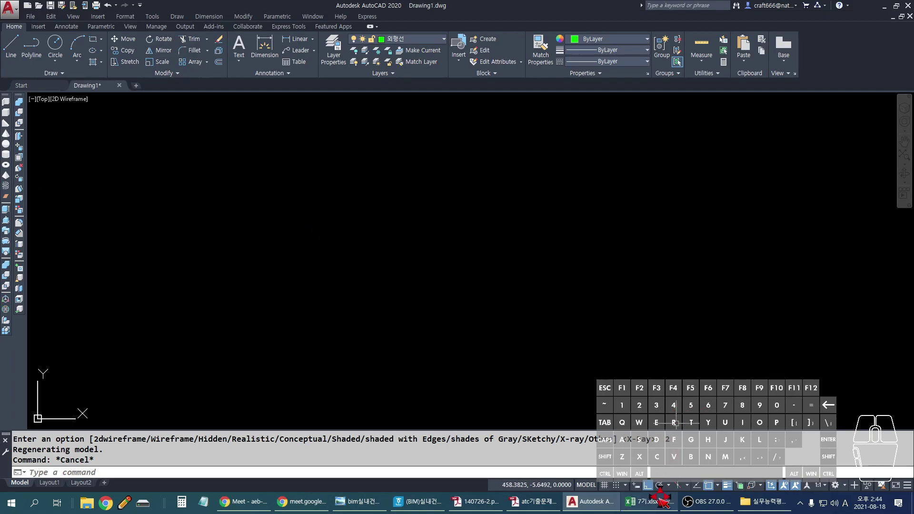
Step: Save and close the workbook 7기.xlsx in Excel, and close the exam folder window
left_click(762, 501)
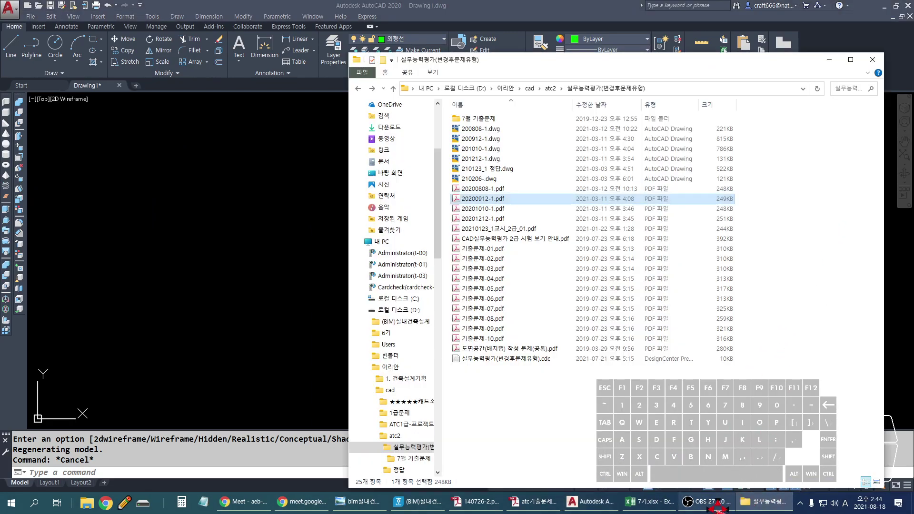
left_click(650, 501)
left_click(903, 7)
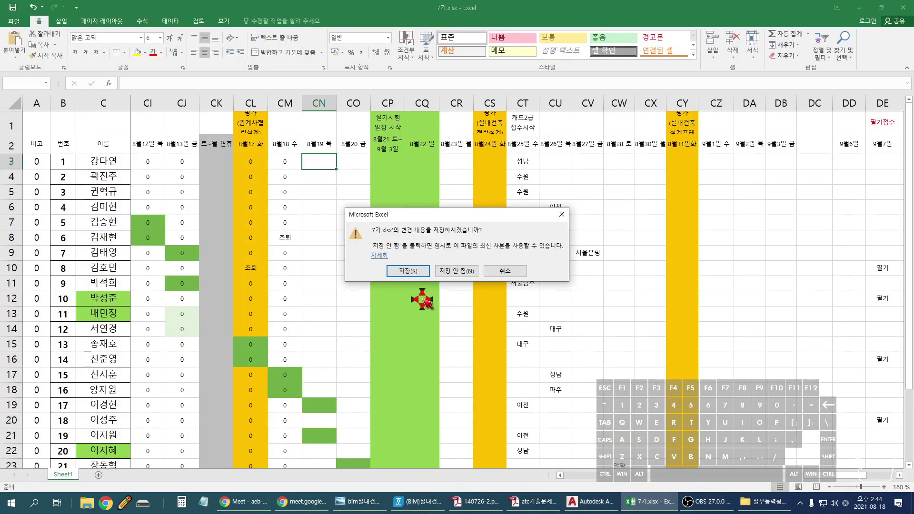
left_click(408, 271)
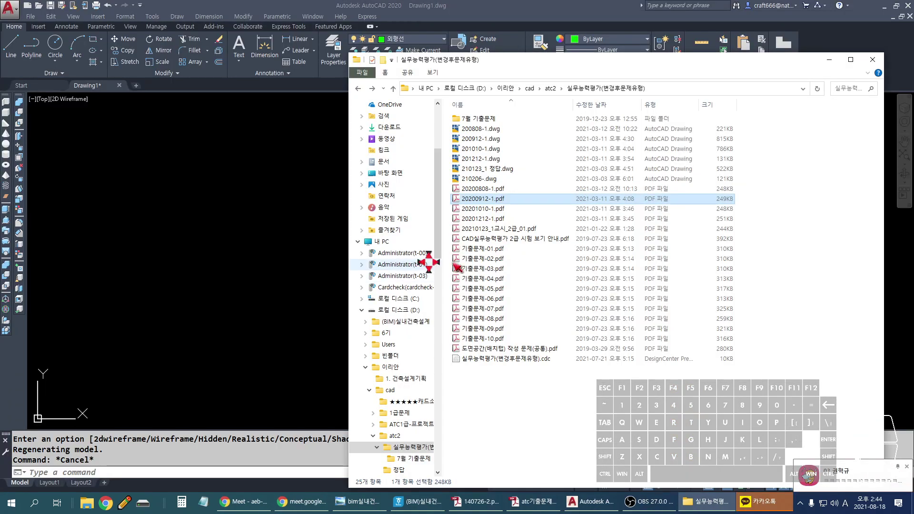
left_click(875, 60)
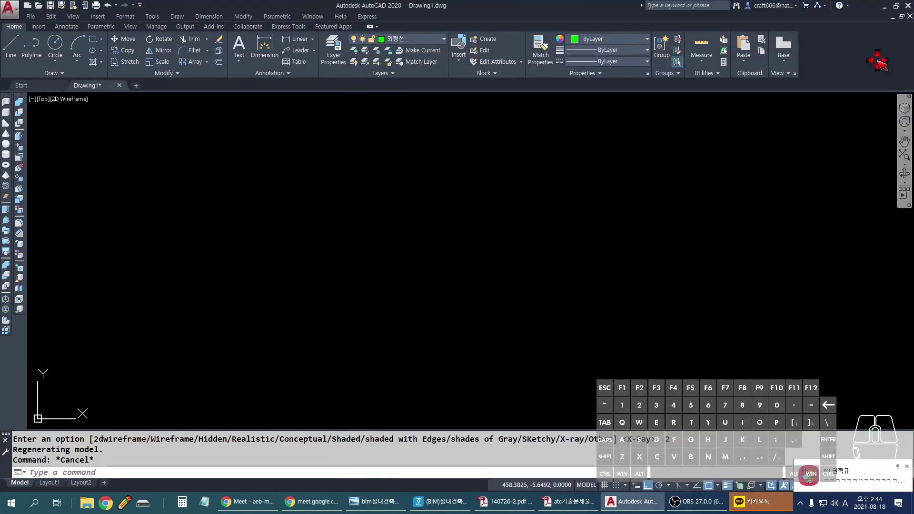
Step: Open the class group chat in KakaoTalk, read the new messages, and close the chat list
left_click(751, 501)
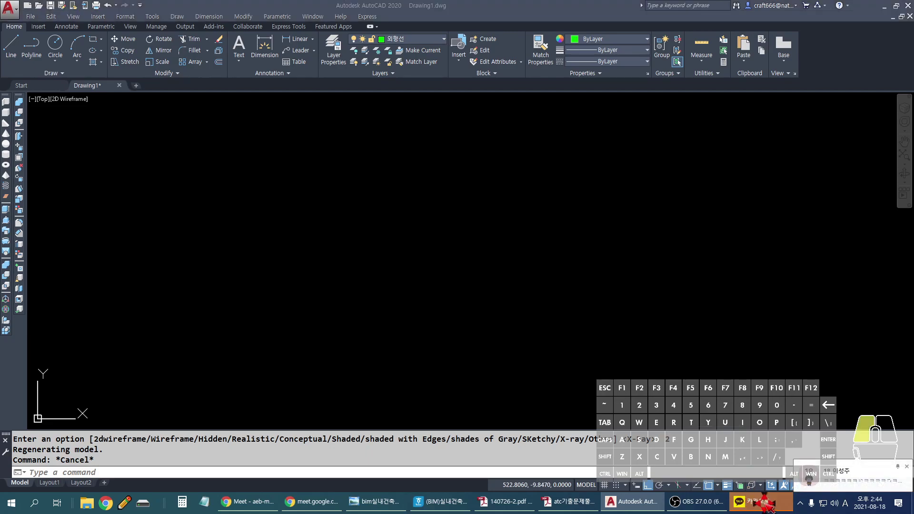
left_click(472, 123)
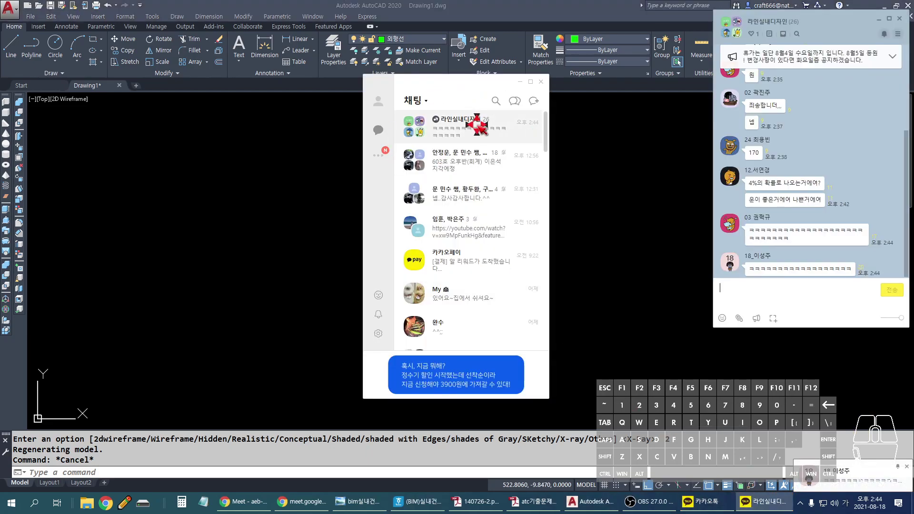
left_click(540, 81)
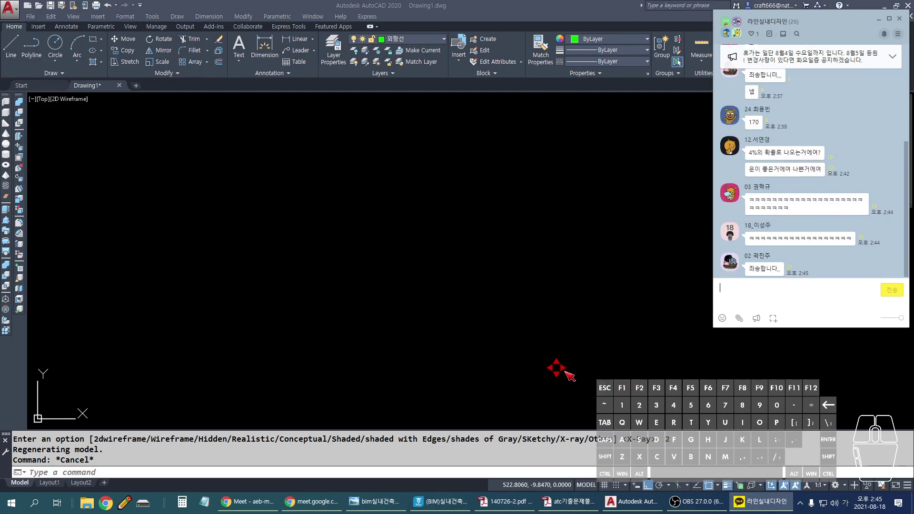
Step: Close atc기출문제풀이.pdf and the QR-code image, leaving 140726-2.pdf open beside the AutoCAD drawing
left_click(582, 504)
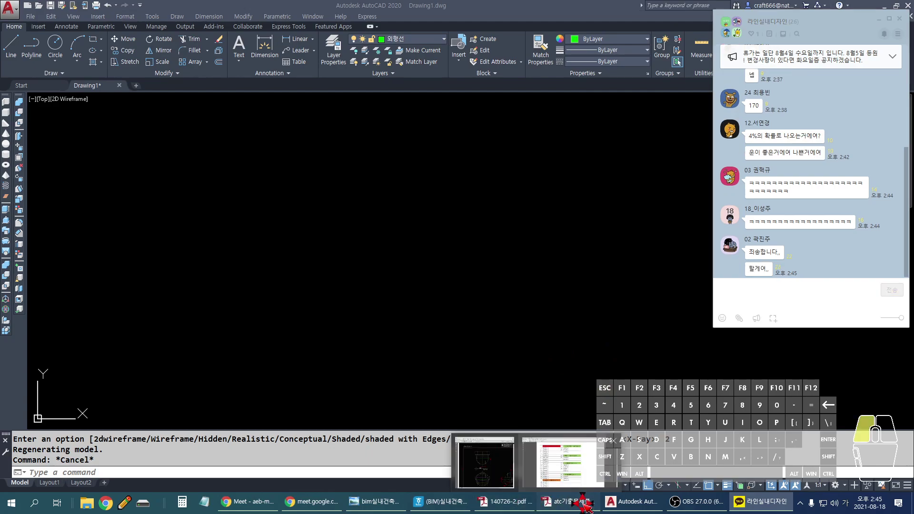
left_click(904, 4)
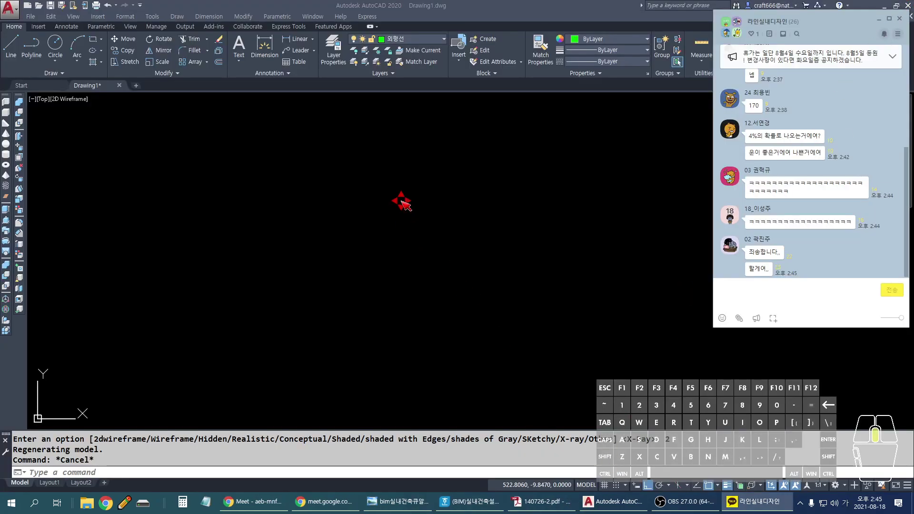
left_click(402, 202)
left_click(561, 502)
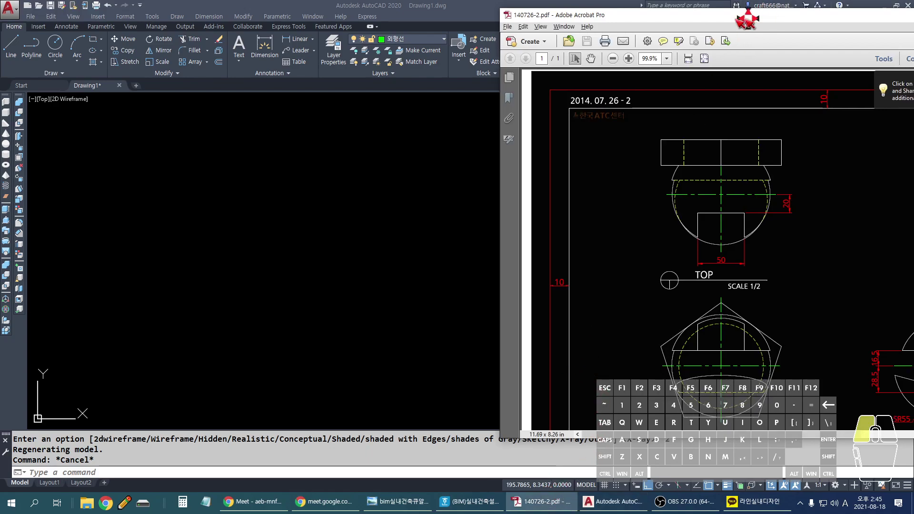
left_click(412, 504)
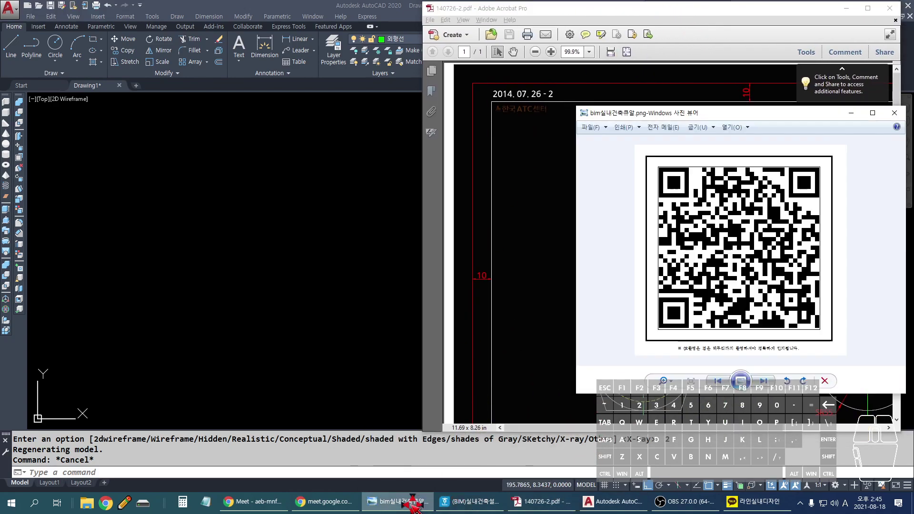
left_click(894, 113)
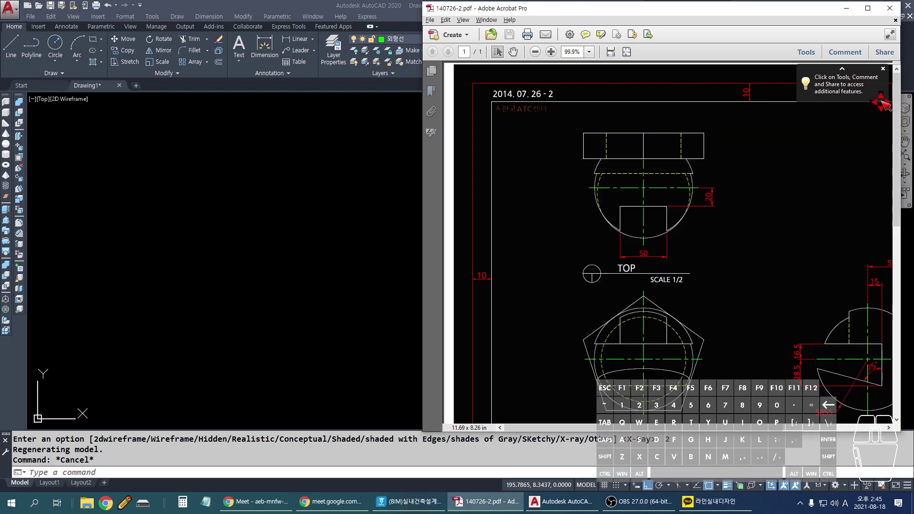
Step: Read the latest messages in the KakaoTalk class group chat and return to Drawing1 in AutoCAD
left_click(582, 498)
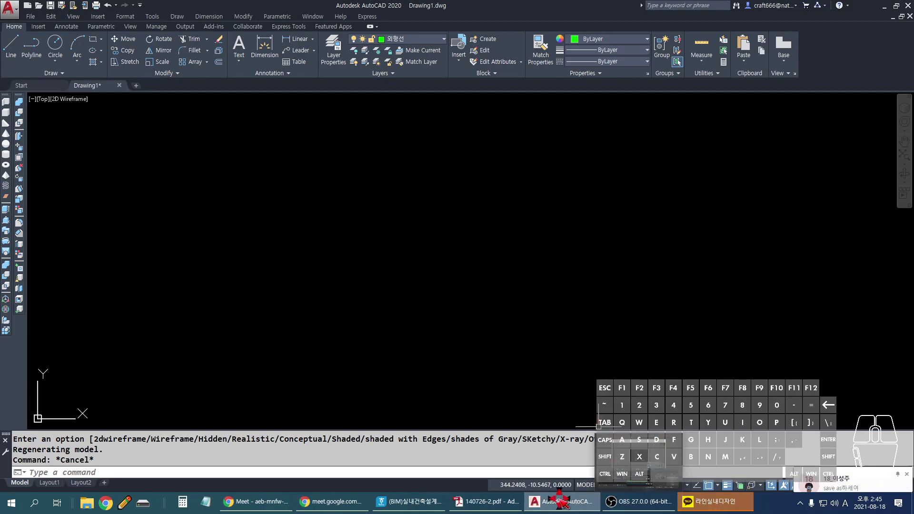
left_click(833, 466)
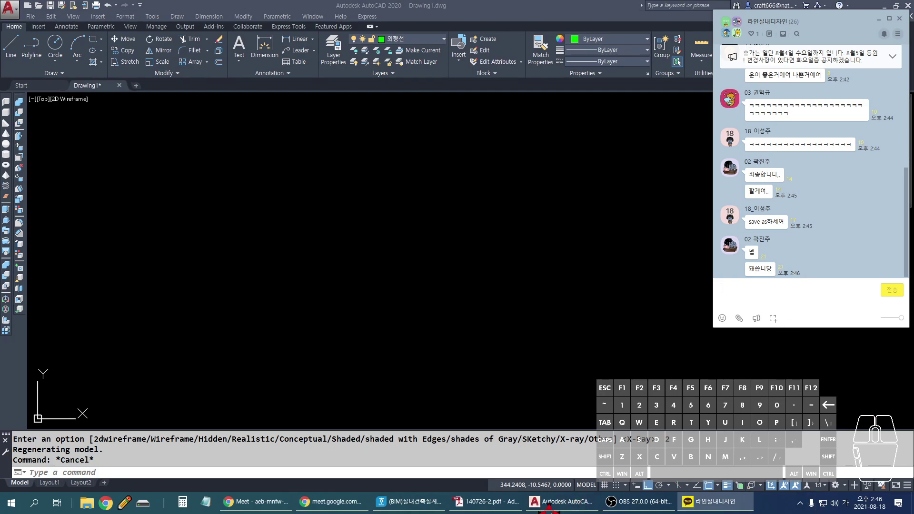
left_click(558, 501)
Step: Switch to 140726-2.pdf, circle the SR55 sphere in the RIGHT and FRONT views with the screen pen, and clear the marks
left_click(485, 501)
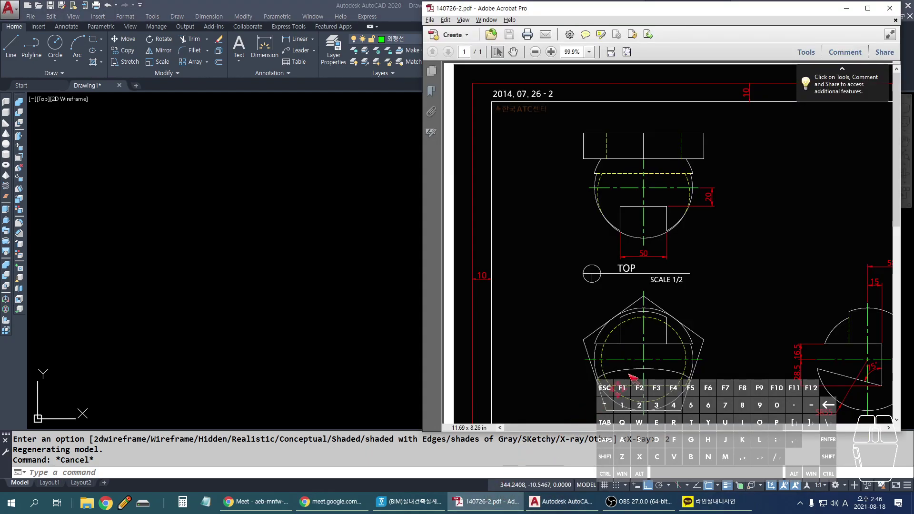
scroll(705, 315, "down", 1)
scroll(724, 313, "down", 2, "ctrl")
scroll(683, 337, "up", 4, "ctrl")
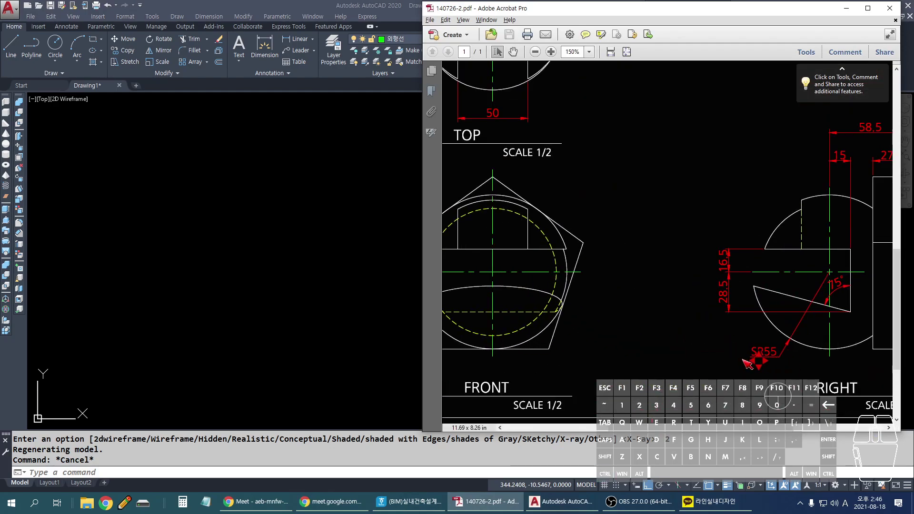
scroll(762, 352, "down", 2, "ctrl")
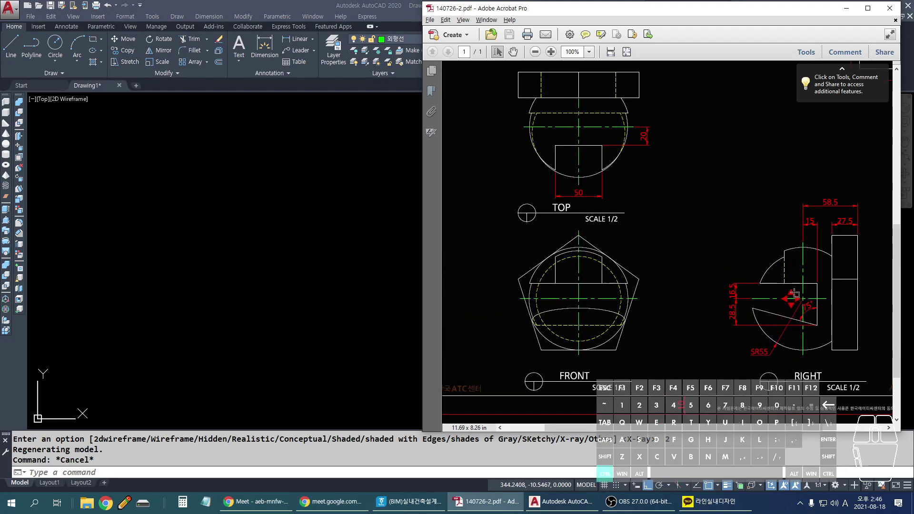
scroll(791, 298, "up", 1, "ctrl")
key("ctrl+2")
left_click_drag(799, 365, 768, 233)
left_click_drag(738, 272, 794, 367)
mouse_move(542, 360)
left_mouse_down()
mouse_move(497, 364)
mouse_move(603, 341)
left_mouse_up()
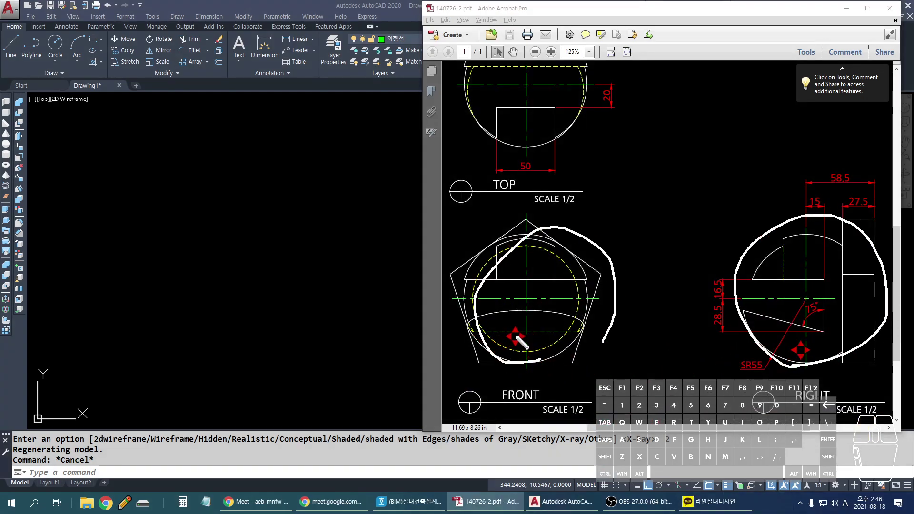
key("Escape")
Step: Mark the circle and surrounding pentagon in the FRONT view with the screen pen, clear the marks, and return to AutoCAD
mouse_move(532, 240)
left_mouse_down()
mouse_move(522, 234)
mouse_move(552, 264)
left_mouse_up()
mouse_move(538, 212)
left_mouse_down()
mouse_move(476, 257)
mouse_move(576, 345)
mouse_move(484, 217)
left_mouse_up()
key("Escape")
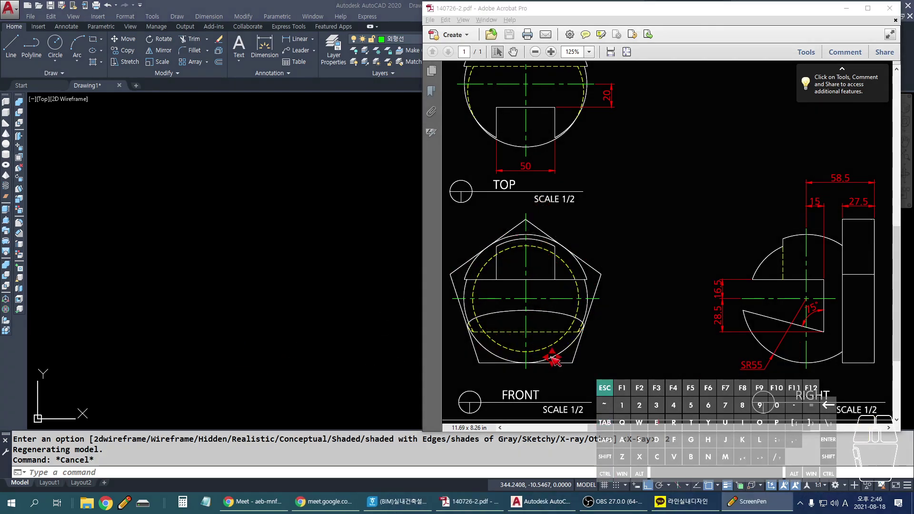
left_click(206, 299)
key("Escape")
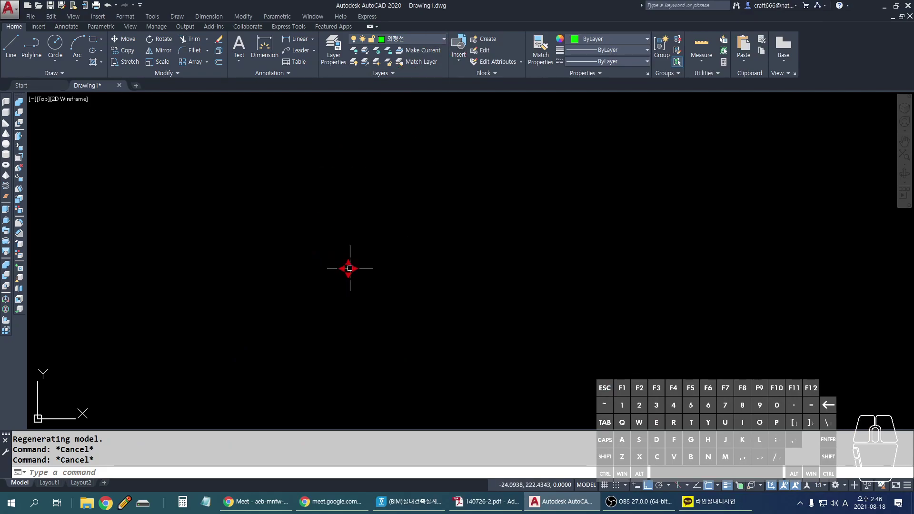
Step: Draw a circle with a radius of 55 in the empty drawing area
type("c")
key("Return")
left_click(334, 266)
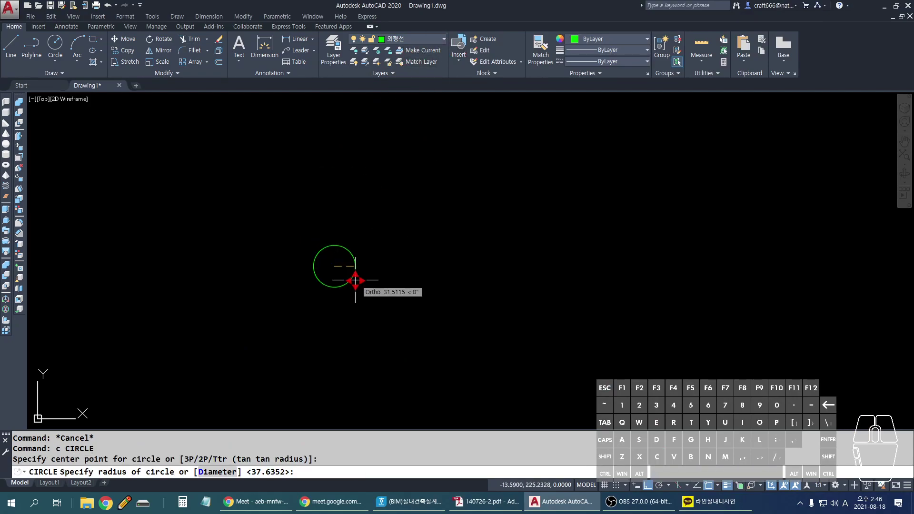
type("55")
key("Return")
Step: Draw a five-sided polygon centred on the circle and circumscribed about it, with a flat lower edge tangent to the circle
type("p")
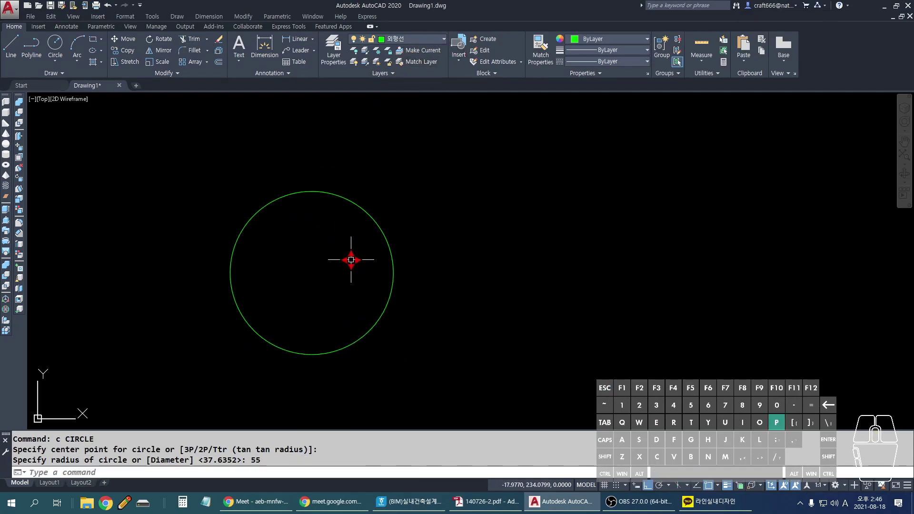
type("ol")
key("Return")
type("5")
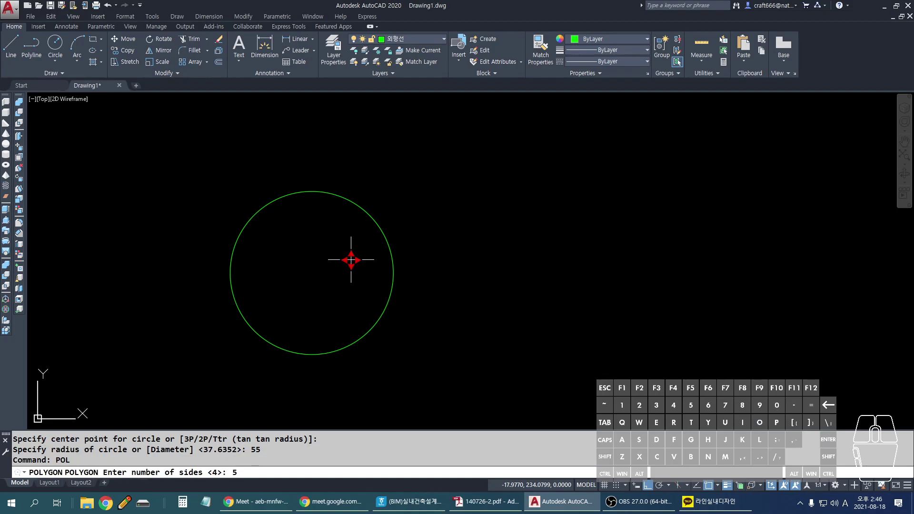
key("Return")
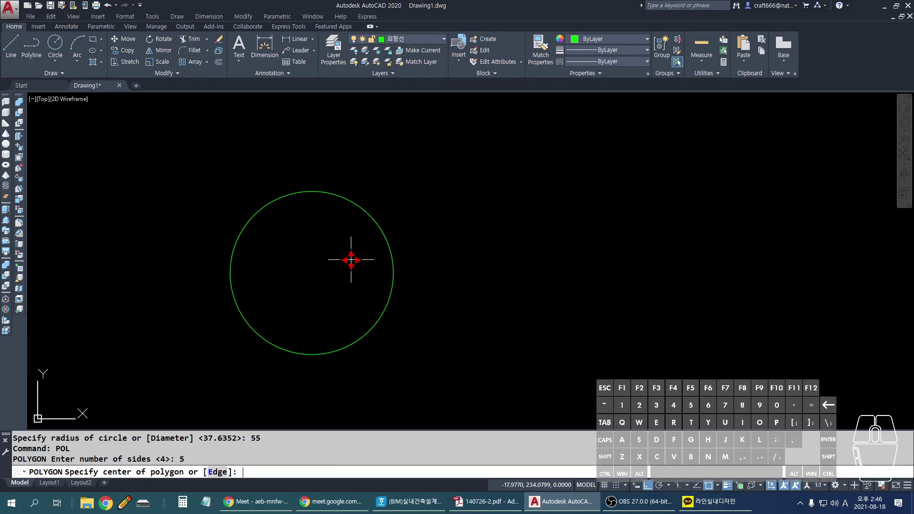
left_click(312, 273)
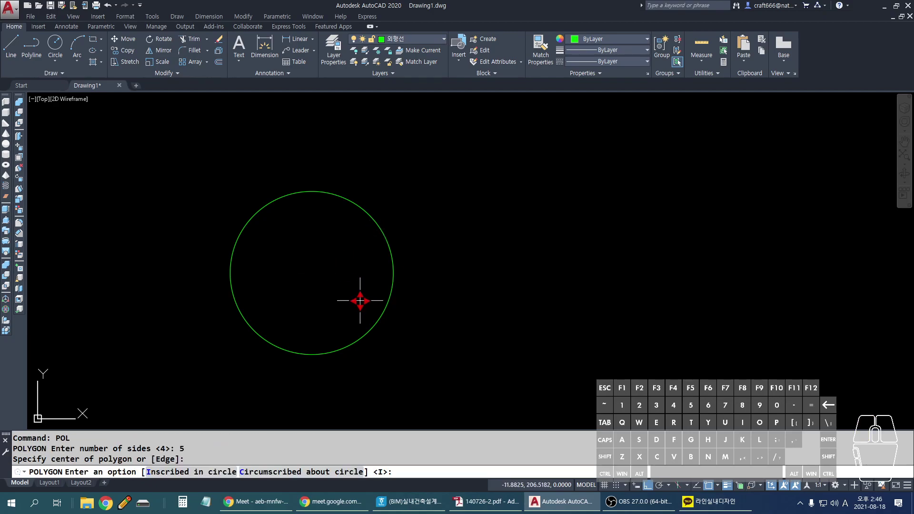
type("c")
key("Return")
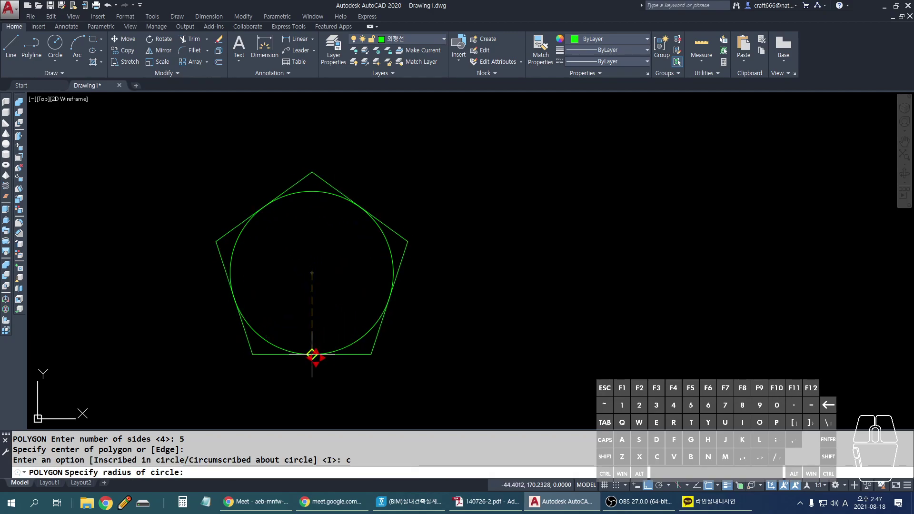
left_click(312, 354)
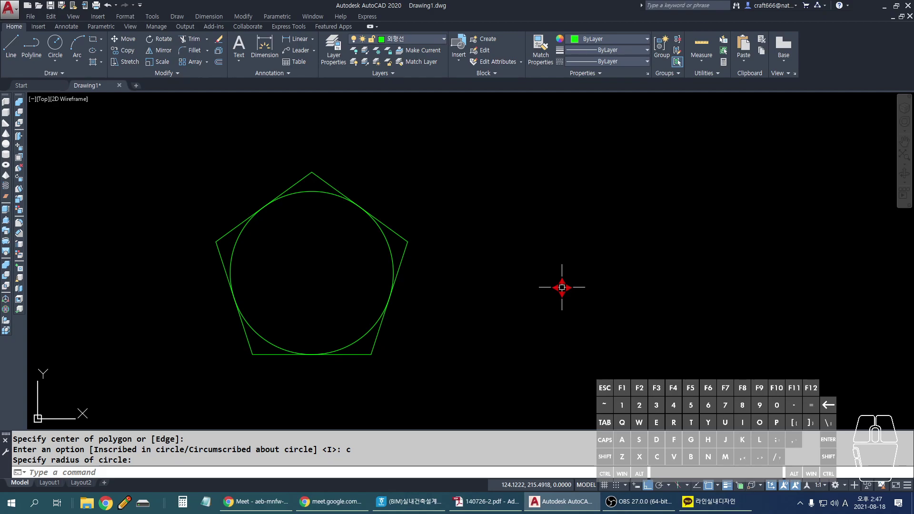
Step: Check the views in 140726-2.pdf, then return to AutoCAD and copy the circle horizontally to the right of the pentagon
key("alt+Tab")
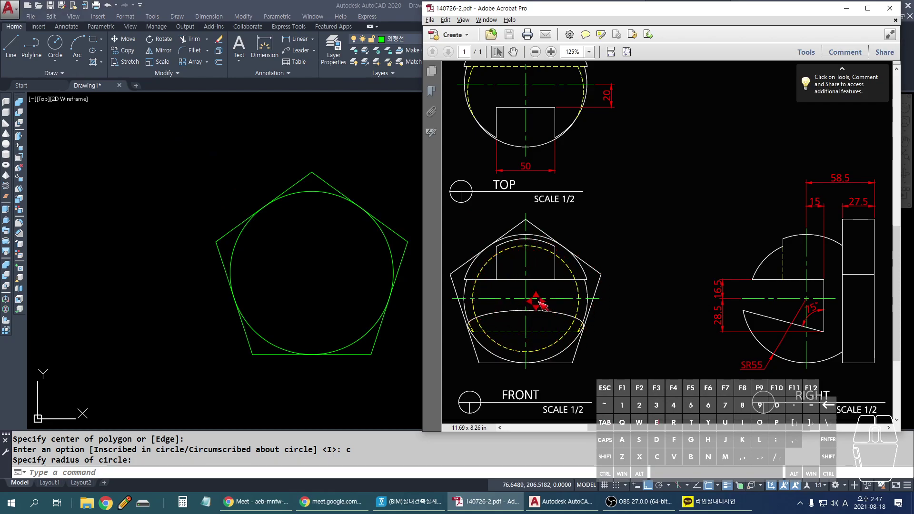
left_click(245, 308)
middle_click_drag(486, 306, 323, 314)
middle_click_drag(368, 312, 280, 299)
type("co")
key("Return")
left_click(135, 249)
key("Return")
left_click(122, 315)
left_click(579, 359)
key("Escape")
Step: Move the copied circle horizontally a little closer to the pentagon
scroll(455, 364, "down", 3)
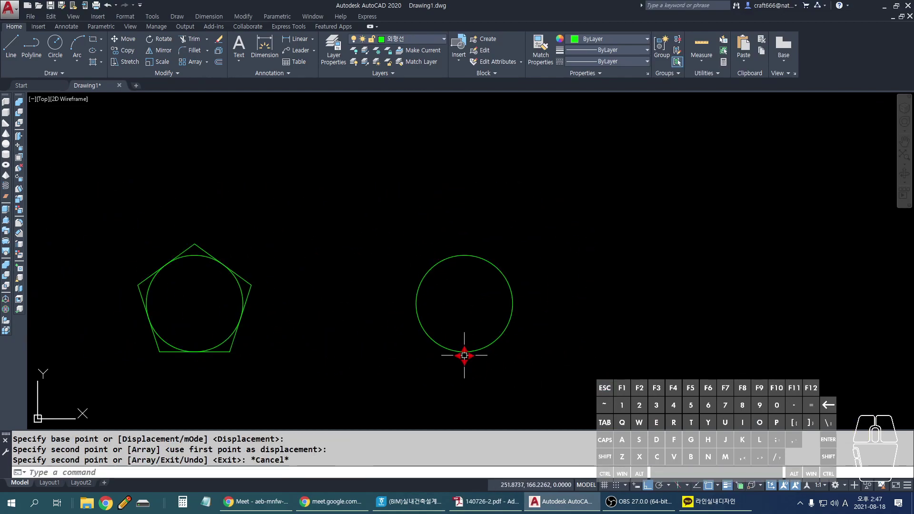
scroll(459, 358, "up", 2)
type("m")
left_click(592, 308)
left_click(483, 330)
key("space")
left_click(537, 379)
left_click(464, 381)
key("Escape")
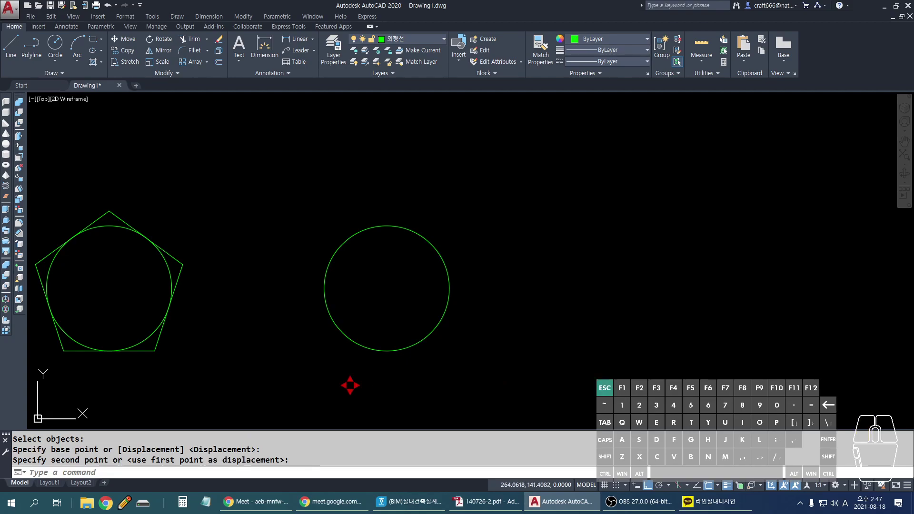
Step: Draw three horizontal projection lines from the pentagon's apex, right vertex and lower right corner past the copied circle
middle_click_drag(289, 366, 374, 350)
key("space")
left_click(194, 195)
left_click(640, 238)
key("space")
key("space")
left_click(267, 248)
left_click(679, 286)
left_click(679, 286)
key("Return")
key("Return")
left_click(241, 336)
left_click(661, 338)
key("Return")
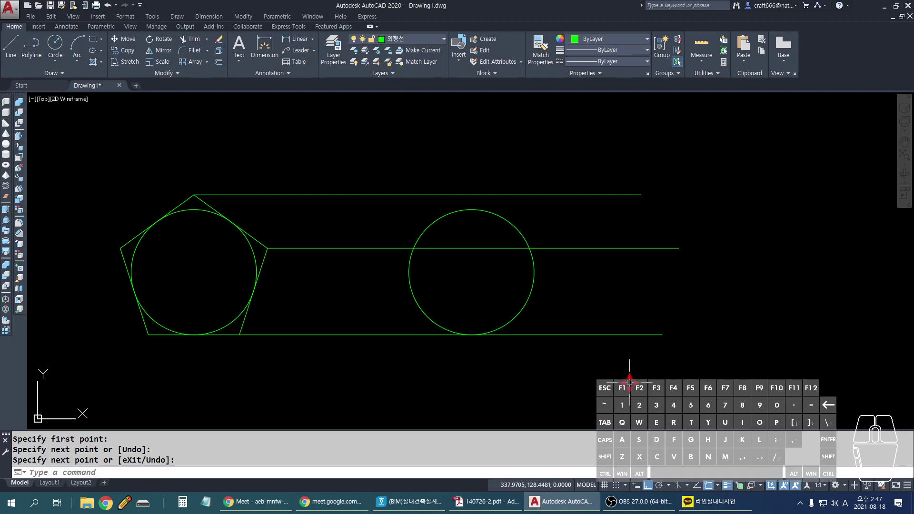
Step: Check the RIGHT view dimensions in 140726-2.pdf, then draw a vertical line from the copied circle's lowest point up through its centre
key("alt+Tab")
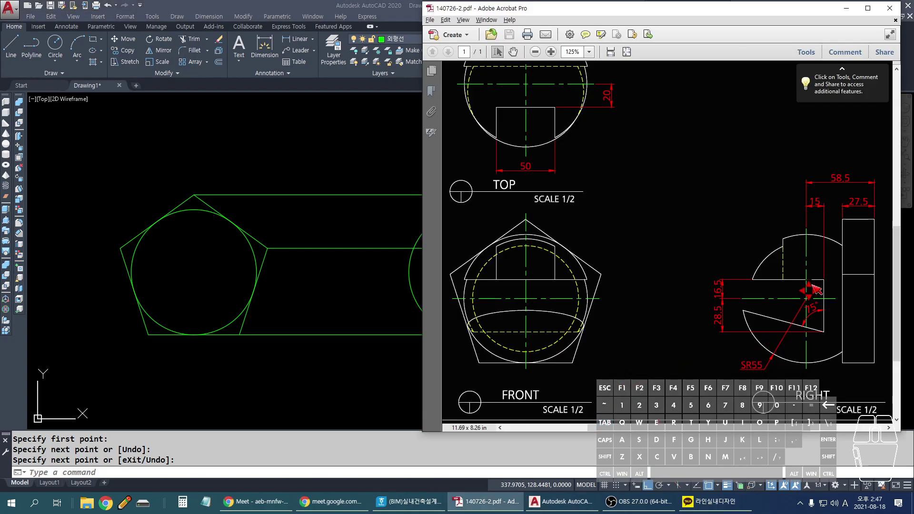
scroll(850, 242, "up", 3, "ctrl")
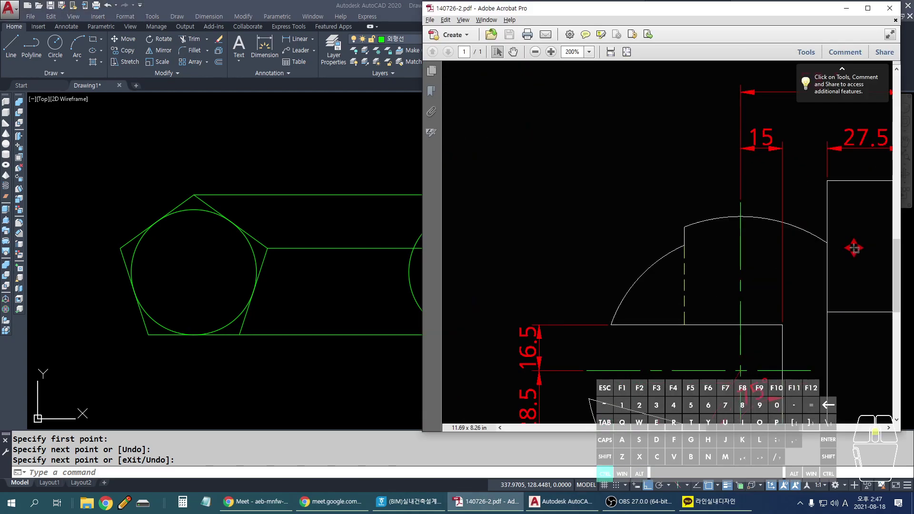
scroll(815, 237, "down", 2, "ctrl")
left_click(364, 299)
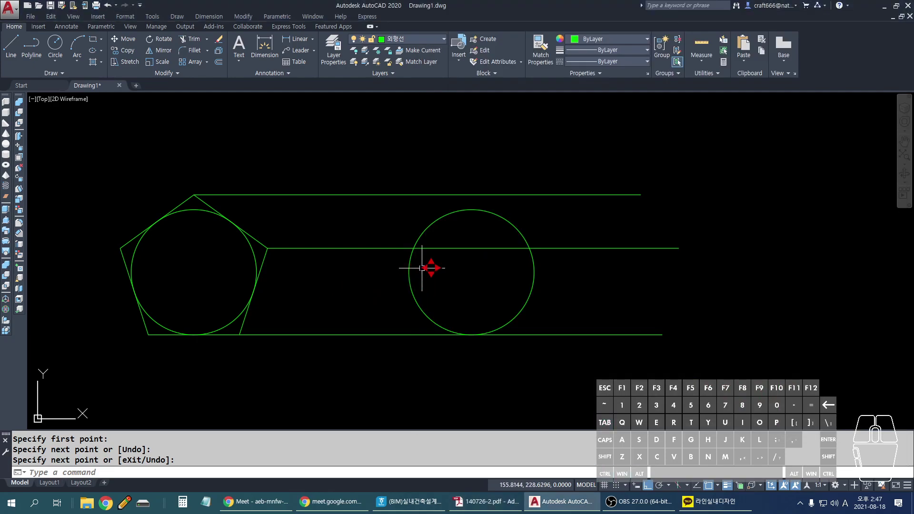
key("Escape")
type("l")
key("Return")
left_click(466, 333)
left_click(500, 138)
key("Return")
left_click(535, 141)
left_click(408, 179)
Step: Offset the vertical line through the copied circle 58.5 to the right
type("o")
key("Return")
type("58.5")
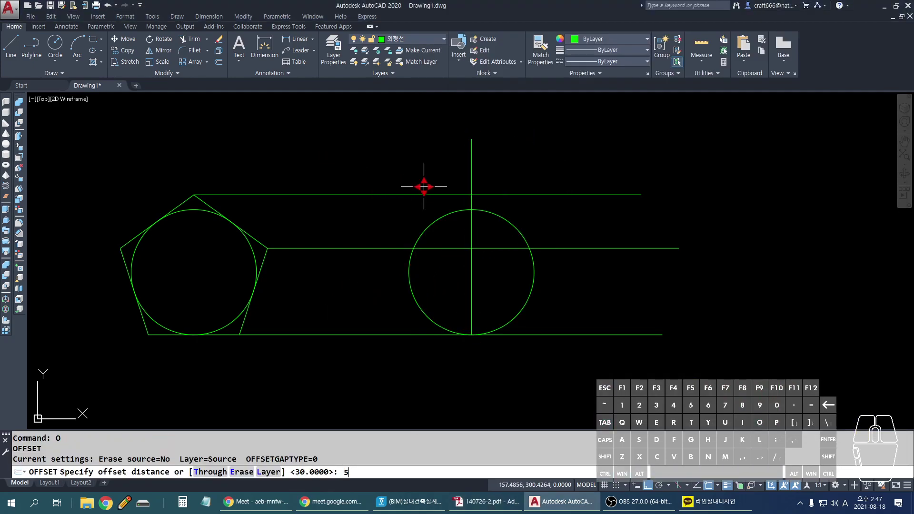
key("Return")
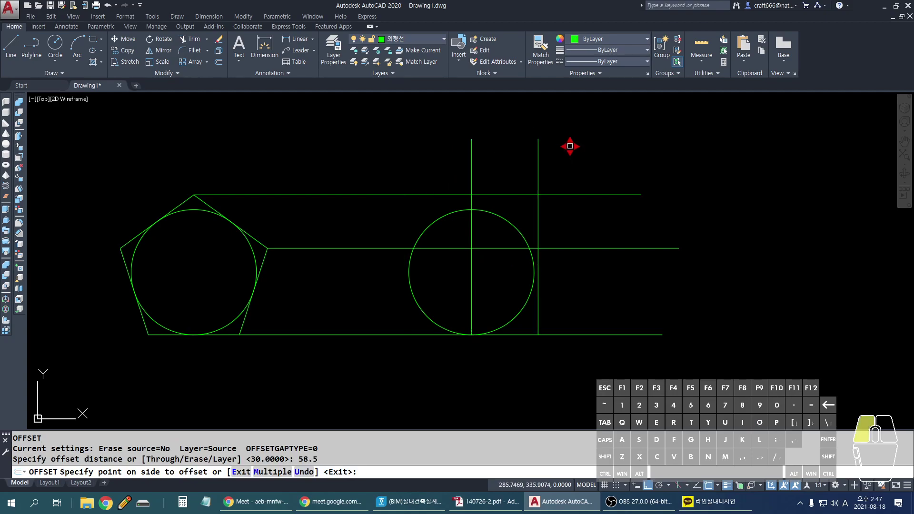
left_click(571, 146)
Step: Check the plate thickness in 140726-2.pdf and offset the rightmost vertical line 27.5 to the left
key("alt+Tab")
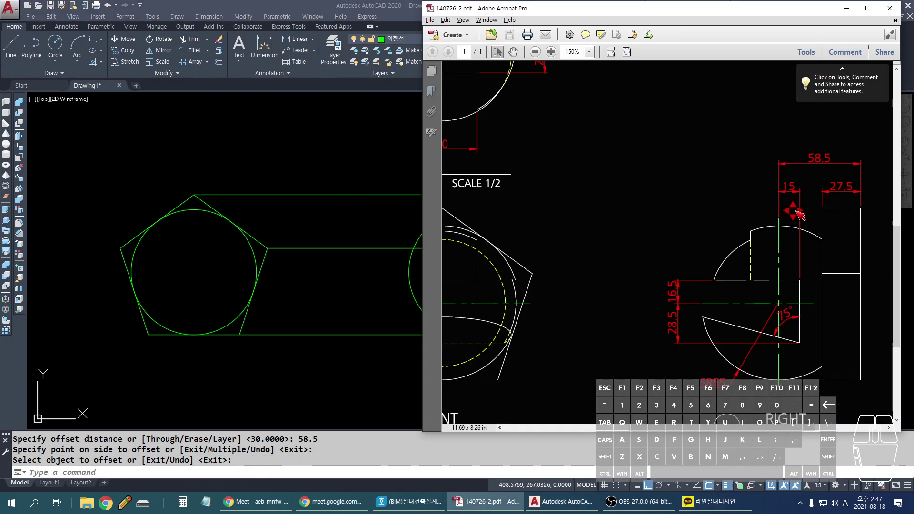
key("alt+Tab")
key("Return")
key("Return")
type("27.5")
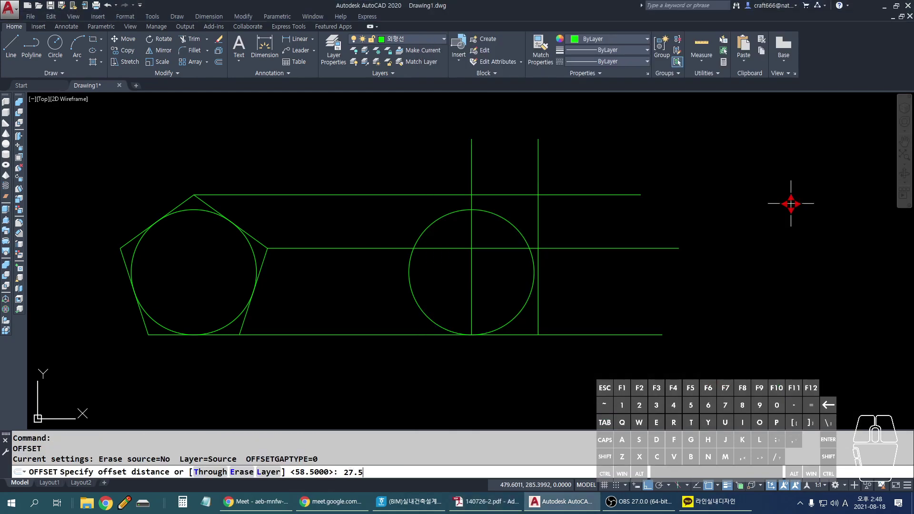
key("Return")
left_click(537, 166)
left_click(504, 169)
key("Escape")
Step: Trim the projection lines, offset verticals and circle arc around the plate to form its side outline
type("tr")
key("space")
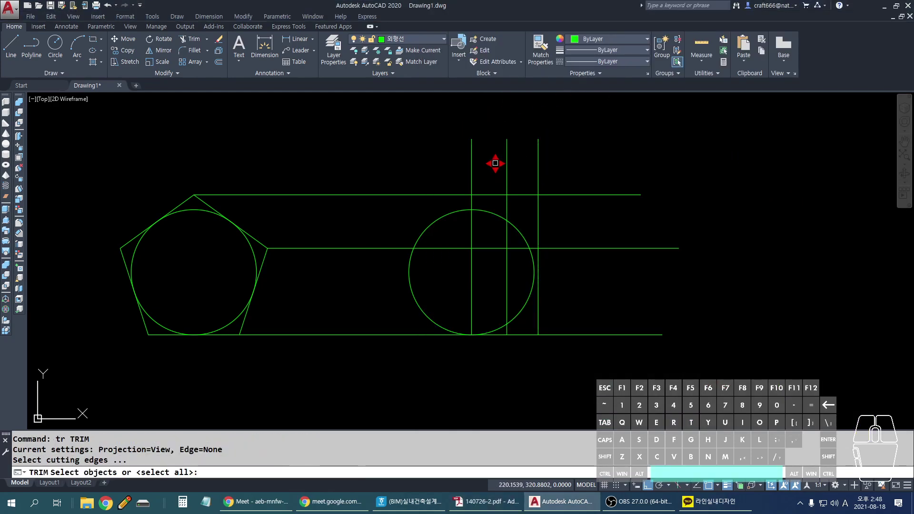
key("space")
left_click(495, 165)
left_click(553, 157)
left_click(616, 147)
left_click(578, 355)
left_click(485, 194)
left_click(486, 194)
left_click(492, 248)
left_click(499, 335)
left_click(525, 302)
left_click(523, 233)
key("Escape")
Step: Delete the leftover projection line segments between the pentagon and the side-view circle
left_click(430, 182)
left_click(362, 209)
left_click(344, 214)
left_click(318, 271)
key("Delete")
left_click(341, 372)
left_click(330, 303)
key("Delete")
Step: Put the vertical line through the side-view circle on layer 중심선 and move its midpoint to the circle's centre
left_click(511, 151)
left_click(363, 94)
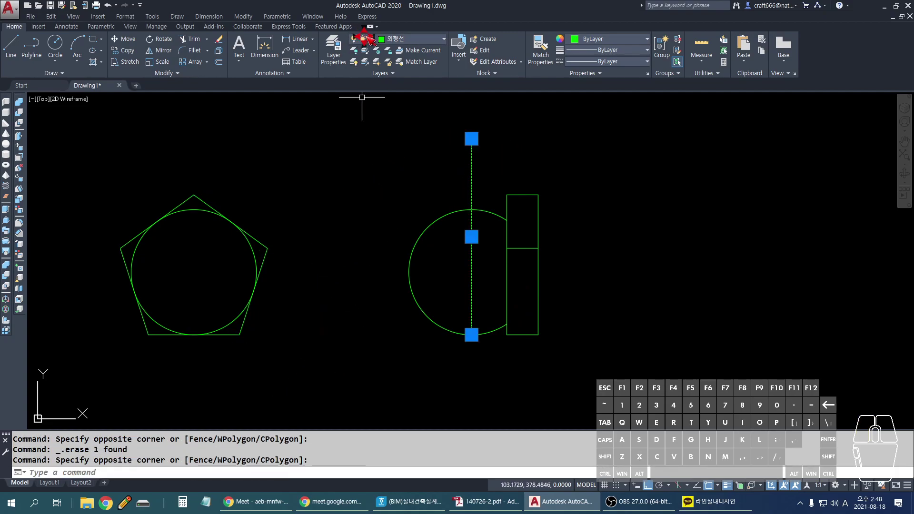
left_click(418, 38)
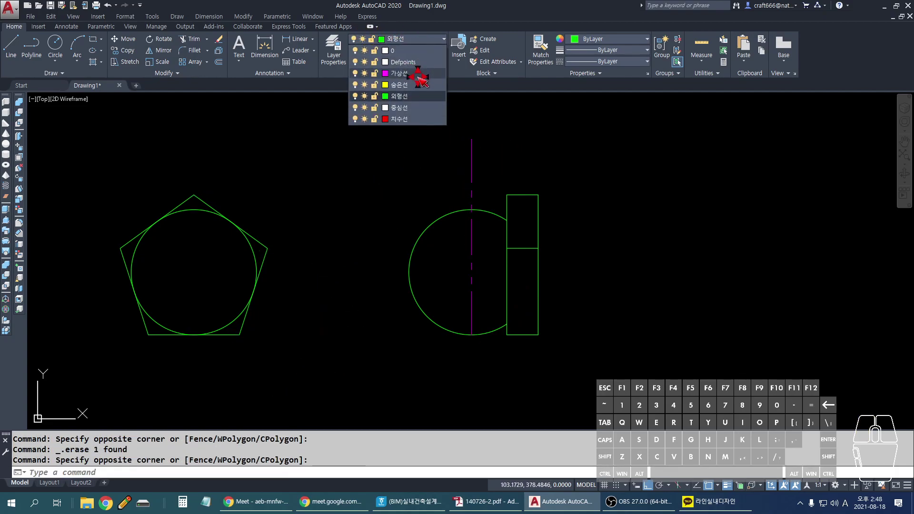
left_click(409, 107)
left_click(471, 237)
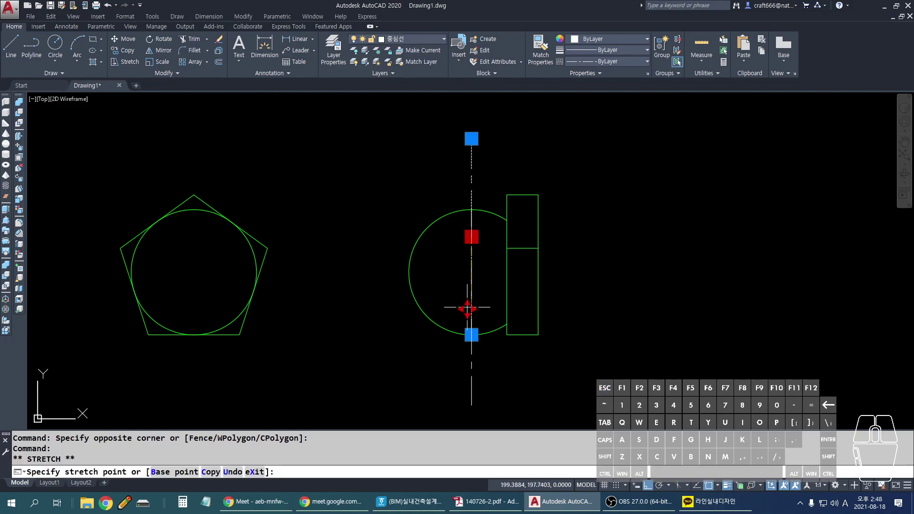
left_click(471, 272)
key("Escape")
Step: Draw a horizontal line from the side-view circle's left quadrant past the plate and move its midpoint to the circle's centre
type("l")
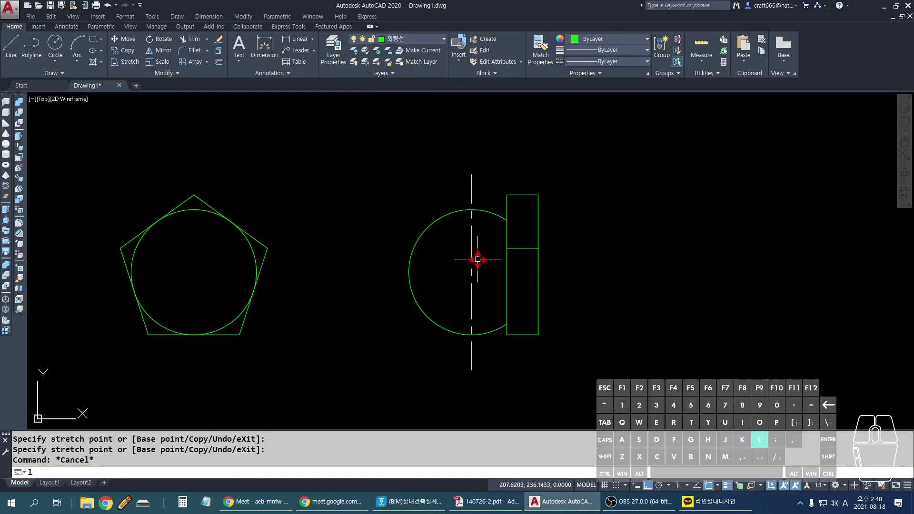
key("Return")
left_click(409, 272)
left_click(592, 271)
key("Return")
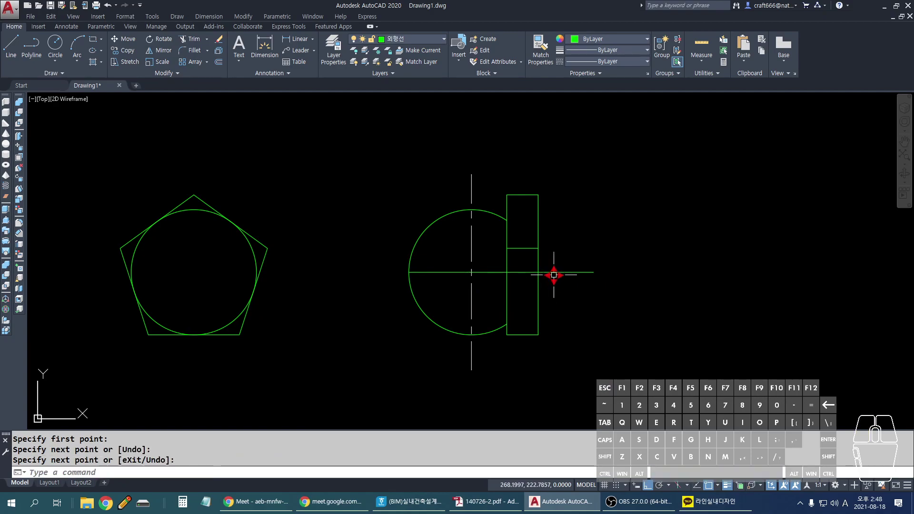
left_click(516, 272)
left_click(501, 272)
left_click(472, 272)
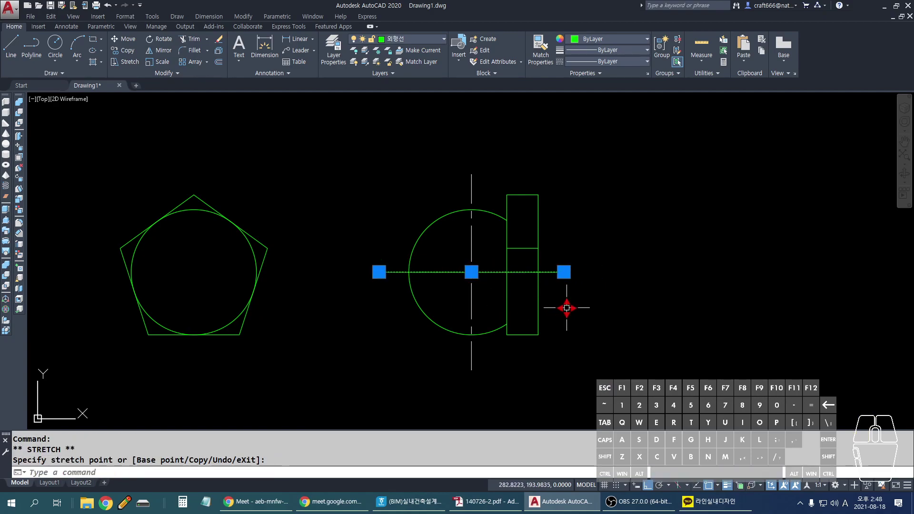
Step: Match the horizontal line's properties to those of the vertical centre line
key("Escape")
type("ma")
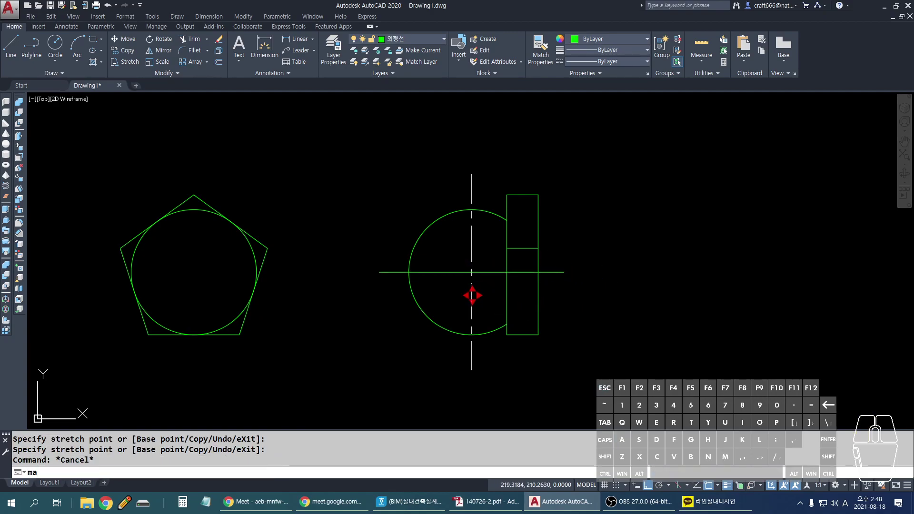
key("Return")
left_click(471, 298)
left_click(481, 271)
key("Escape")
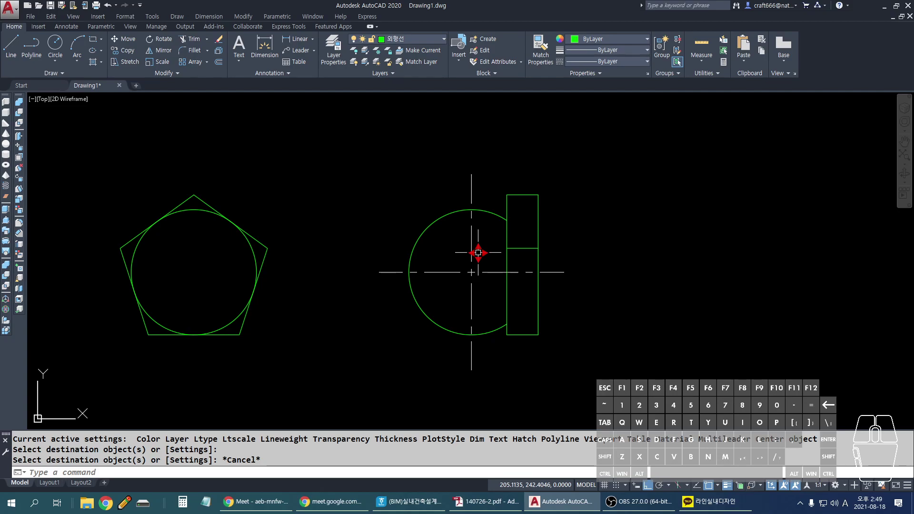
Step: Mark the three projection levels from the pentagon across to the side view with the screen pen and clear the marks
left_click_drag(194, 189, 671, 191)
left_click_drag(265, 244, 689, 241)
mouse_move(226, 337)
left_mouse_down()
mouse_move(390, 348)
mouse_move(696, 328)
left_mouse_up()
key("Escape")
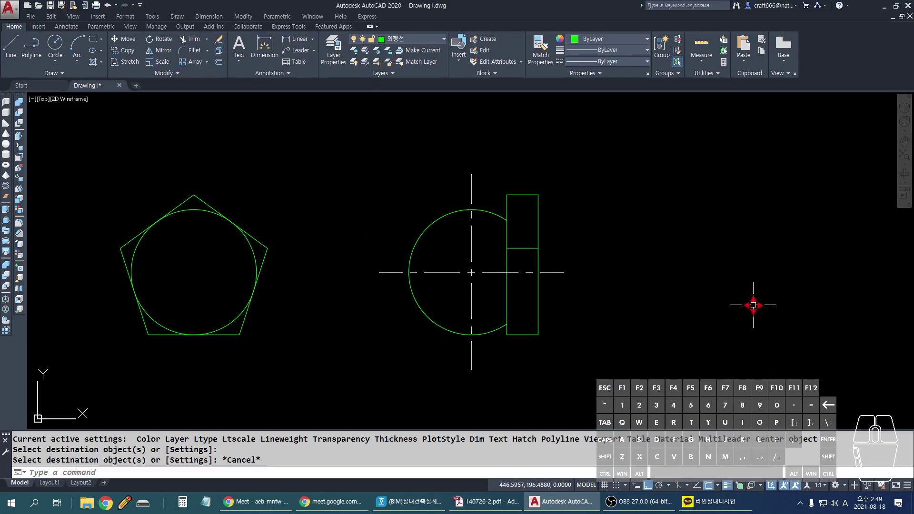
Step: Check the cut dimensions in 140726-2.pdf's RIGHT view and offset the side view's horizontal centre line 16.5 upward
key("alt+Tab")
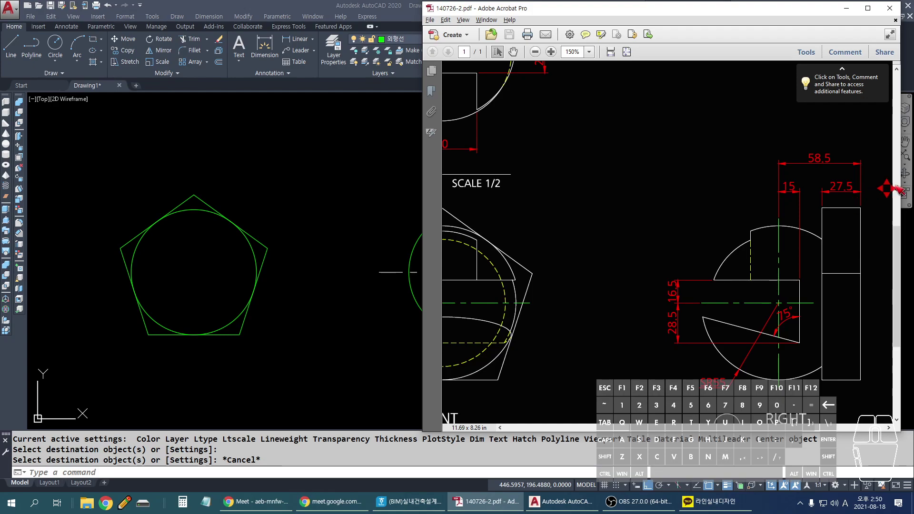
left_click(330, 257)
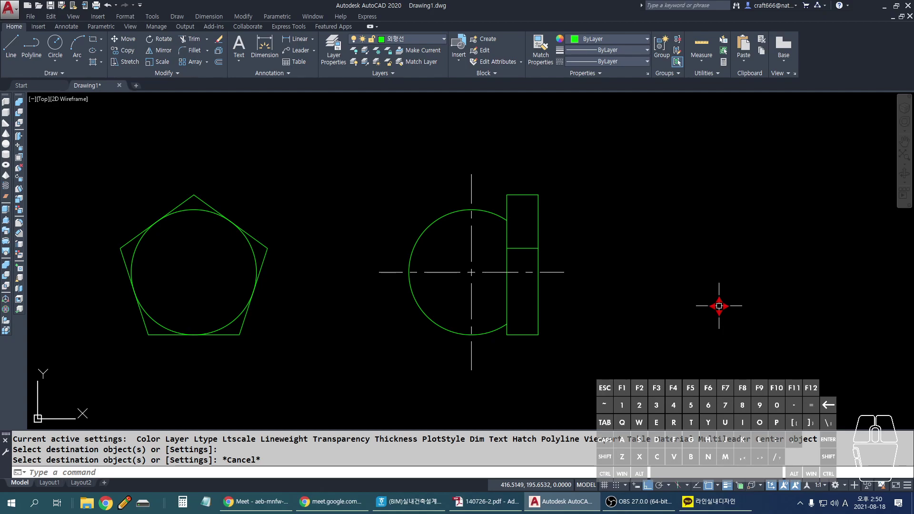
key("alt+Tab")
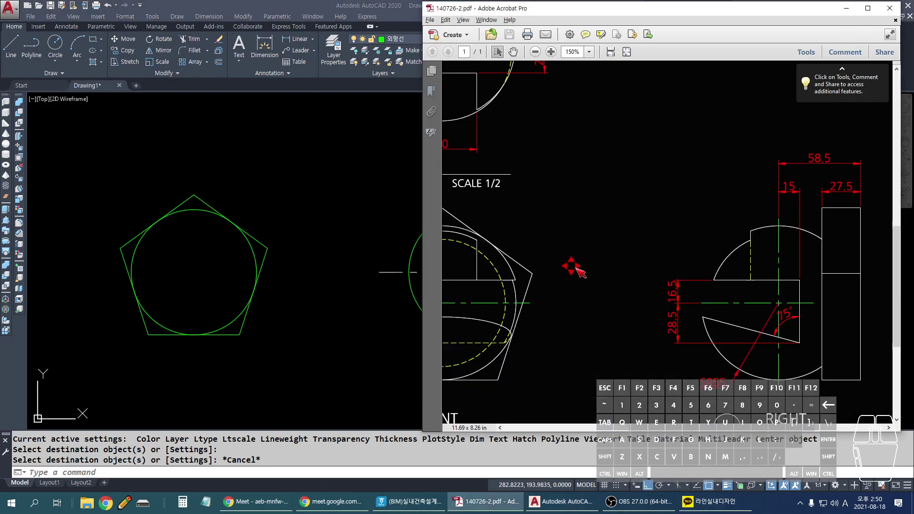
scroll(714, 307, "up", 2, "ctrl")
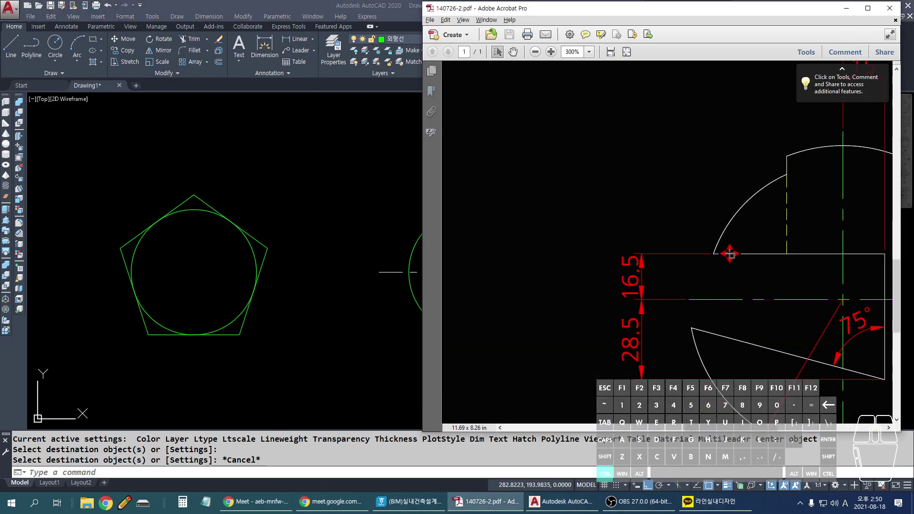
left_click(320, 336)
key("Escape")
type("o")
key("Return")
type("160.")
key("BackSpace")
key("BackSpace")
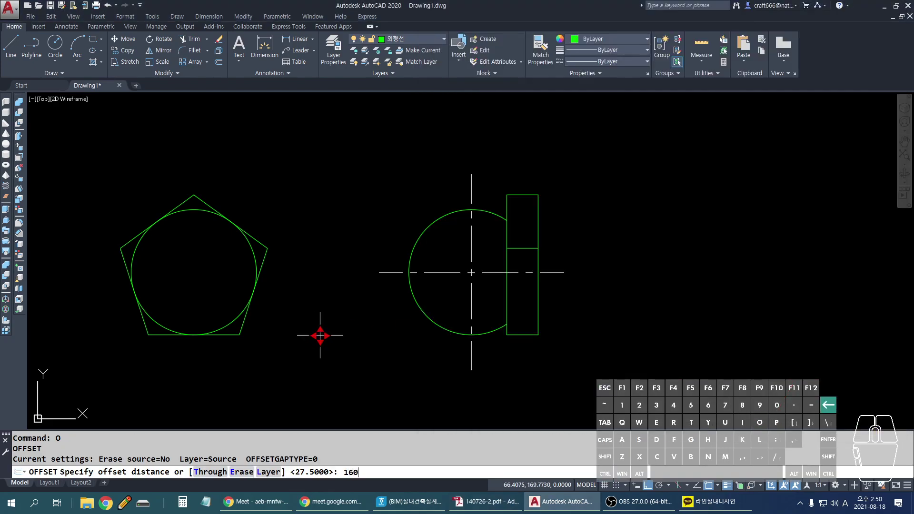
type(".5")
key("Return")
left_click(444, 270)
left_click(445, 260)
key("Escape")
Step: Match the offset horizontal line's properties to the side-view circle's green outline
scroll(454, 263, "up", 2)
type("ma")
key("space")
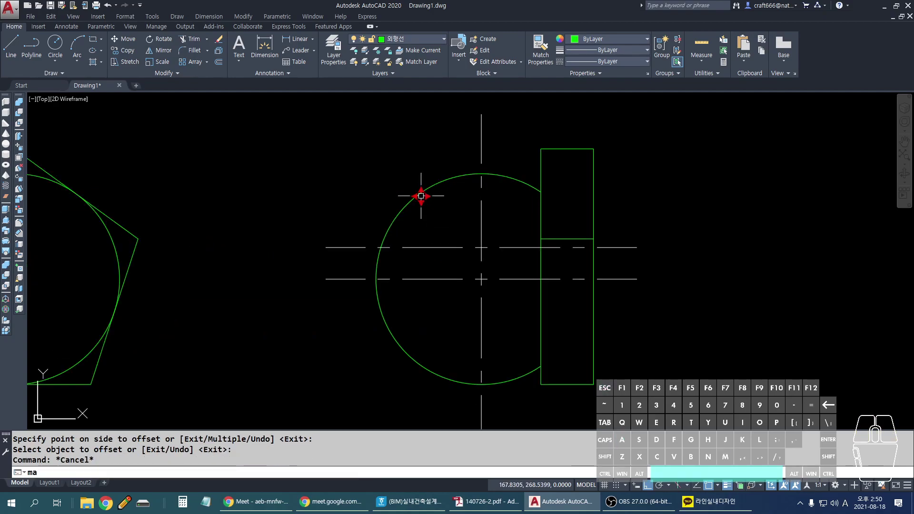
left_click(422, 193)
key("Escape")
Step: Trim the offset horizontal line in the side view back to the circle and the plate's near edge
type("tr")
key("Return")
key("Return")
left_click(353, 247)
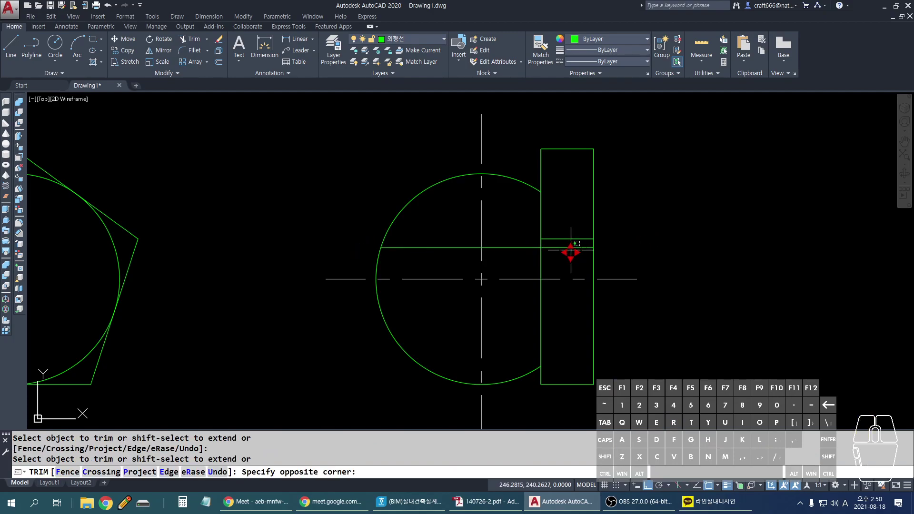
left_click(566, 246)
scroll(436, 266, "down", 1)
key("Escape")
middle_click_drag(607, 312, 584, 289)
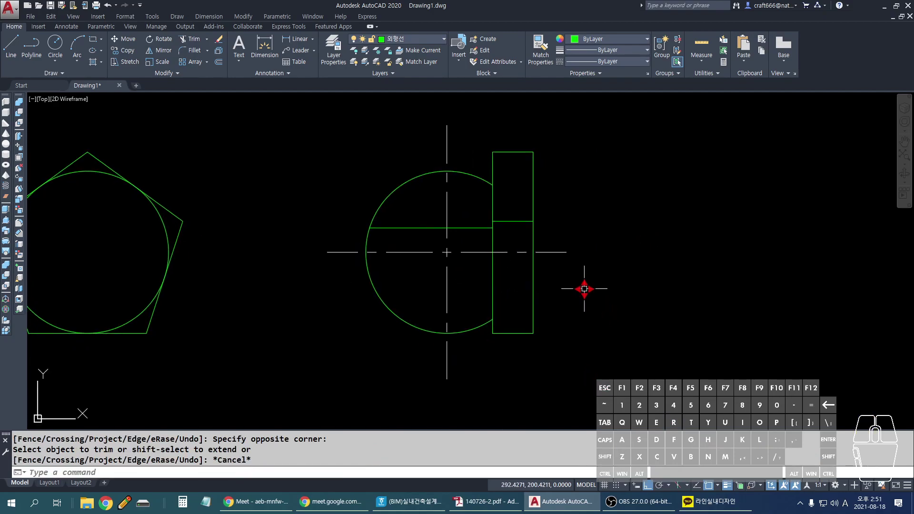
Step: Check the cut's horizontal dimension in 140726-2.pdf's RIGHT view and offset the side view's vertical centre line 15 toward the plate
key("alt+Tab")
scroll(590, 296, "down", 2, "ctrl")
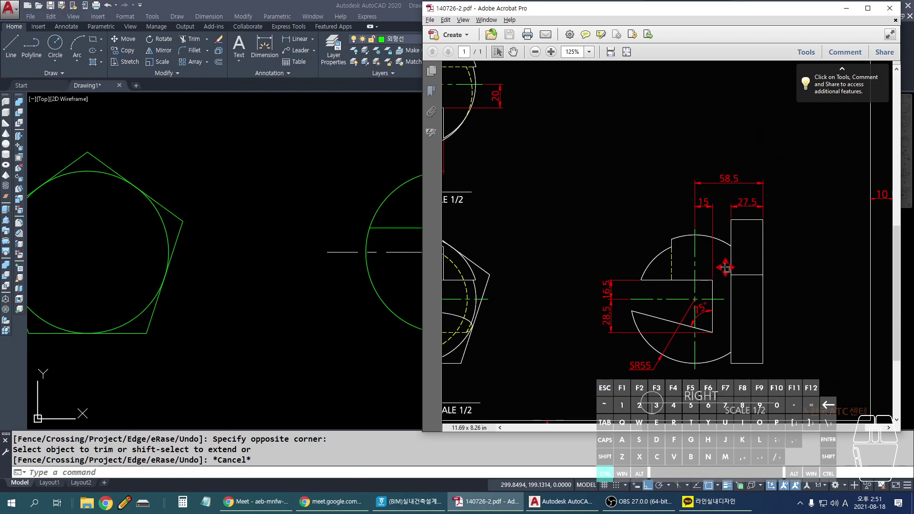
scroll(674, 263, "up", 2, "ctrl")
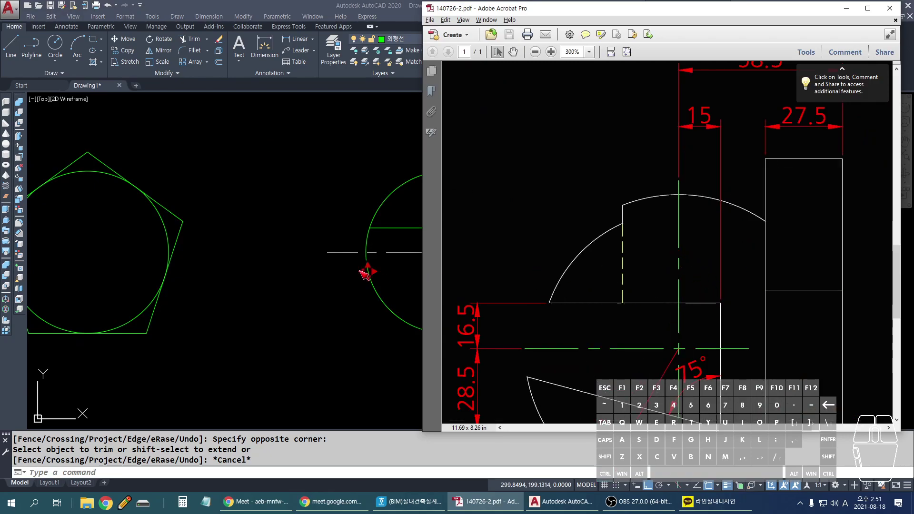
left_click(388, 279)
key("Escape")
type("o")
key("Return")
type("15")
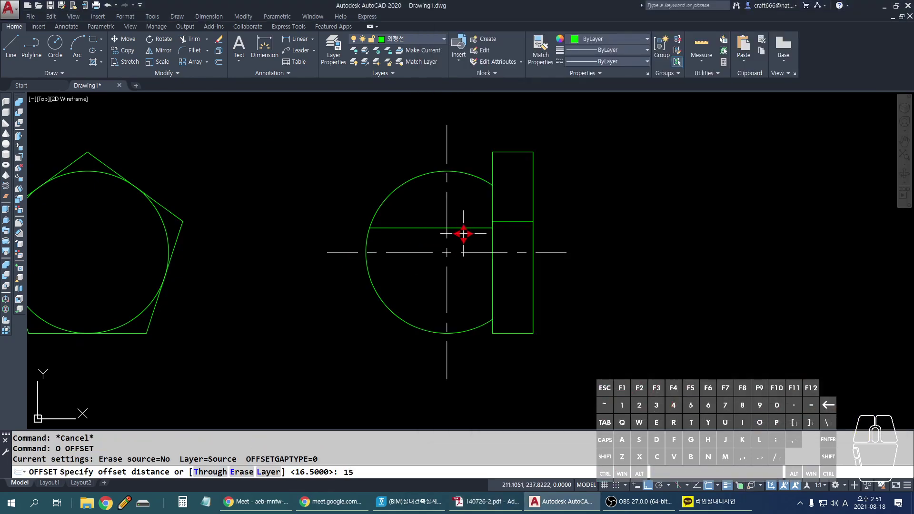
key("Return")
left_click(447, 238)
left_click(465, 240)
scroll(465, 234, "up", 2)
Step: Fillet the upper horizontal cut line and the offset vertical line into a sharp corner
key("Escape")
type("f")
key("Return")
left_click(471, 225)
left_click(473, 225)
key("Escape")
Step: Match the offset vertical line's properties to the green horizontal cut line
type("ma")
key("Return")
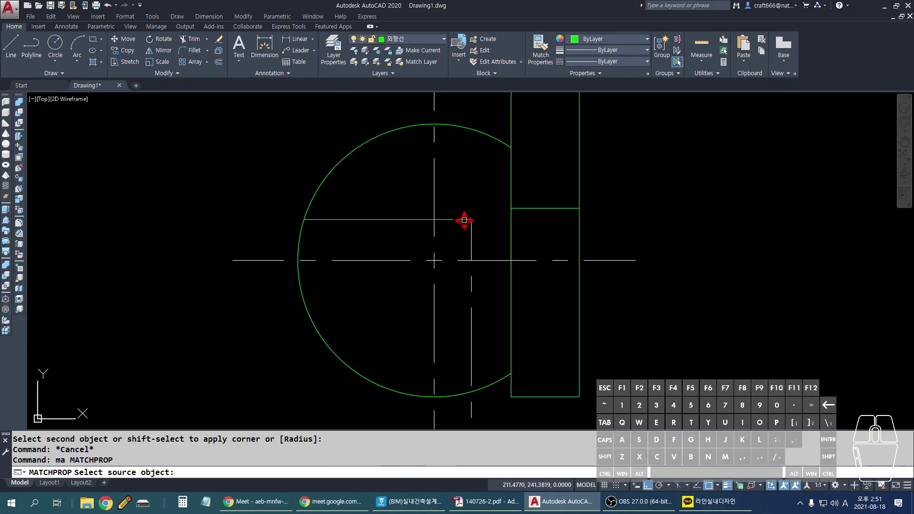
left_click(469, 221)
scroll(491, 243, "down", 2)
left_click(479, 304)
key("Escape")
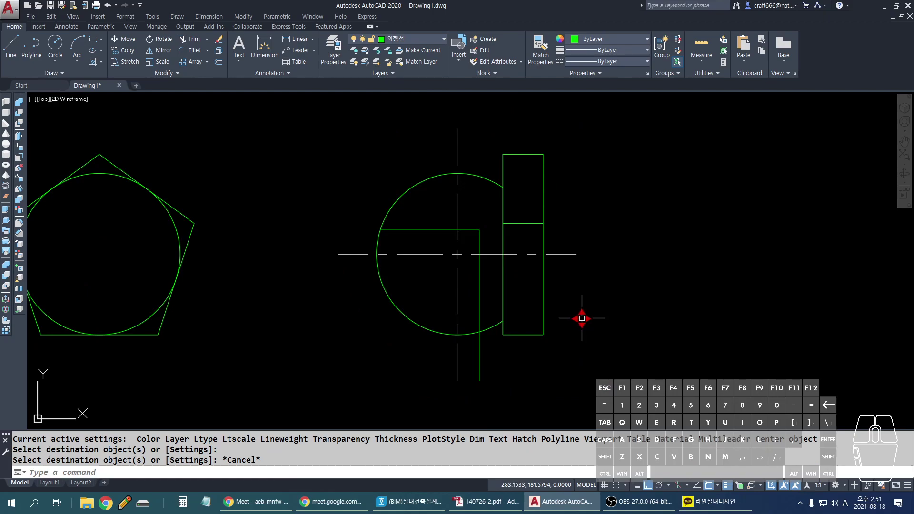
Step: Check the lower cut dimensions in 140726-2.pdf and offset the side view's horizontal centre line 28.5 downward
key("alt+Tab")
scroll(669, 335, "down", 2, "ctrl")
scroll(664, 364, "up", 2, "ctrl")
mouse_move(500, 318)
left_mouse_down()
mouse_move(466, 295)
mouse_move(503, 307)
left_mouse_up()
left_click_drag(692, 235, 751, 234)
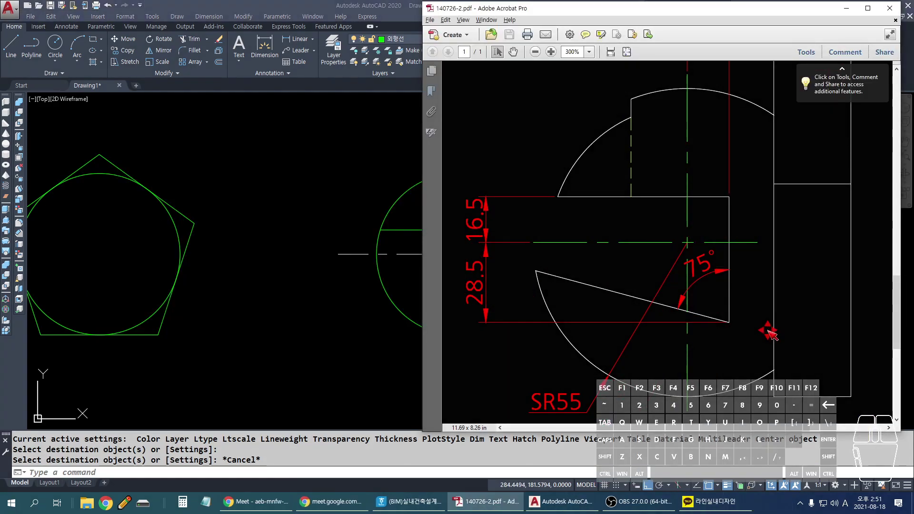
key("alt+Tab")
key("Escape")
type("o")
key("Return")
type("28.")
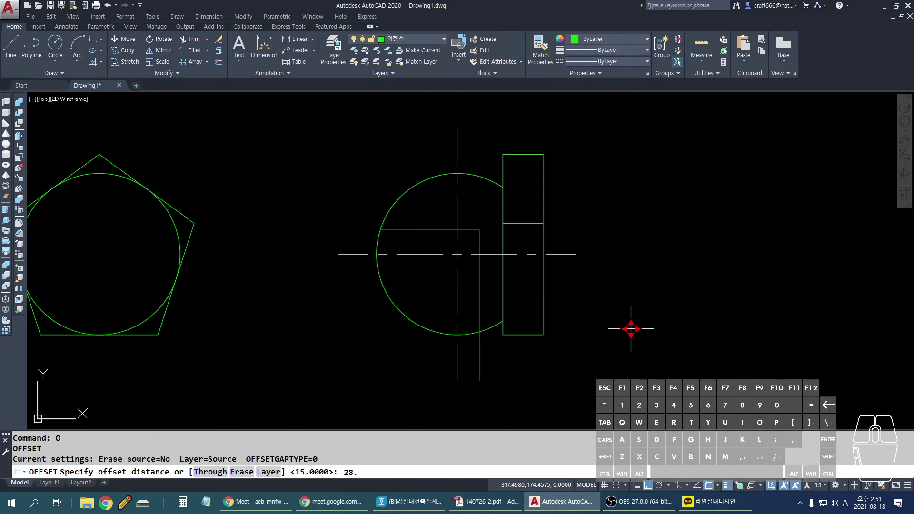
type("5")
key("Return")
scroll(448, 247, "up", 1)
left_click(437, 257)
left_click(471, 292)
key("Escape")
Step: Cut the vertical line off at the 28.5 offset line and delete the leftover piece and the offset line
type("tr")
key("Return")
key("Escape")
left_click(499, 390)
left_click(471, 419)
key("Delete")
left_click(514, 302)
left_click(500, 353)
key("Delete")
scroll(606, 280, "down", 1)
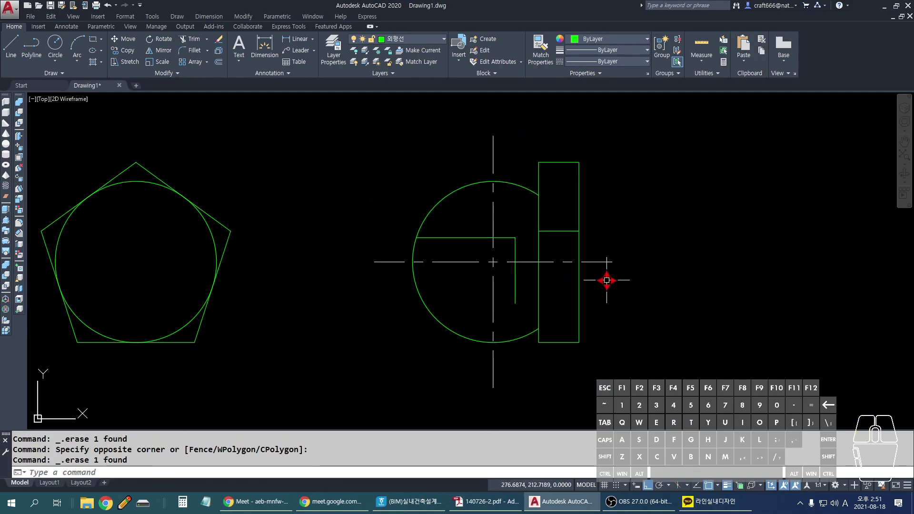
Step: Mark the cut's vertical edge and 75° angle with the screen pen in the drawing and the PDF, and clear the marks
scroll(507, 280, "up", 2)
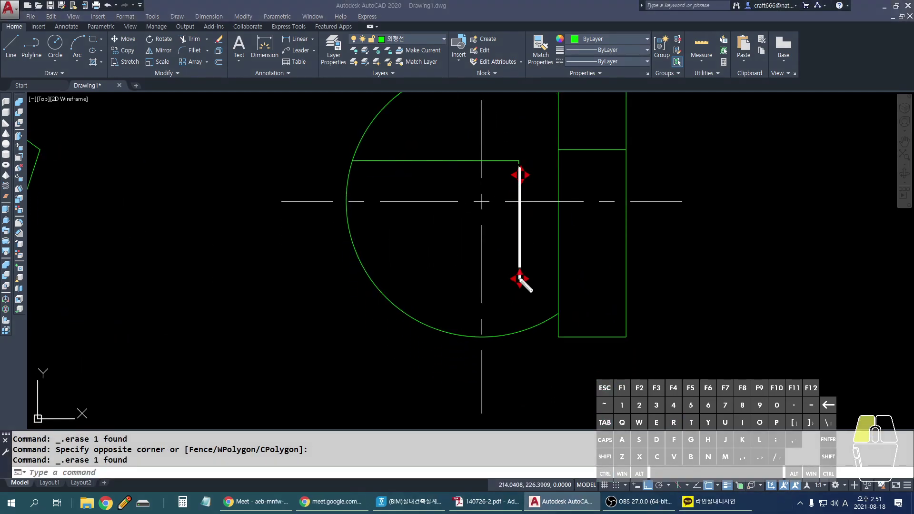
key("alt+Tab")
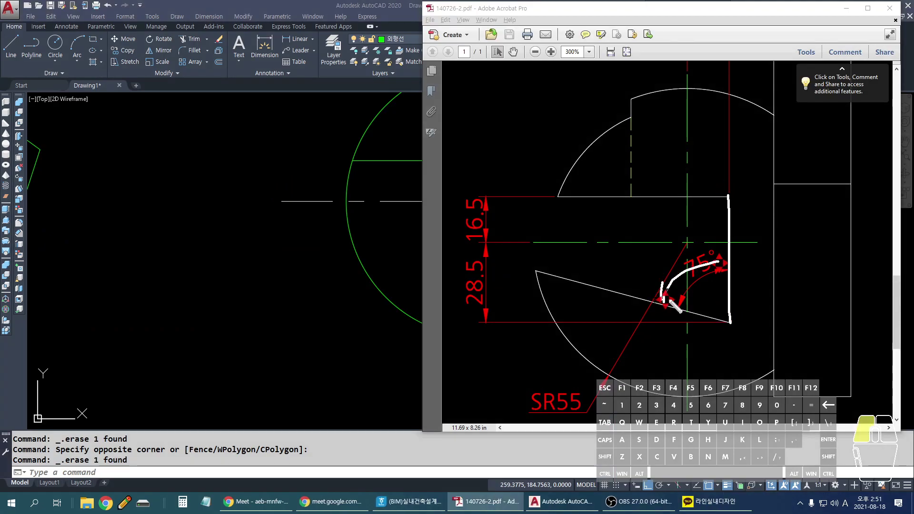
key("alt+Tab")
key("Escape")
key("ctrl+2")
left_click_drag(521, 172, 522, 280)
mouse_move(518, 247)
left_mouse_down()
mouse_move(493, 257)
mouse_move(488, 273)
left_mouse_up()
left_click_drag(483, 276, 528, 278)
key("Escape")
key("ctrl+2")
left_click_drag(482, 233, 450, 288)
key("Escape")
Step: Rotate a copy of the cut's vertical edge 75° about its lower end to form the sloped edge
key("Escape")
type("ro")
key("space")
left_click(534, 230)
left_click(507, 247)
key("space")
left_click(518, 271)
type("c")
key("Return")
type("75")
key("Return")
Step: Extend the sloped edge to the side-view circle and trim away the arc across the cut's opening
key("Escape")
type("ex")
key("Return")
key("Return")
key("Escape")
middle_click_drag(317, 184, 382, 200)
type("tr")
key("Return")
key("Return")
scroll(537, 259, "down", 2)
key("Escape")
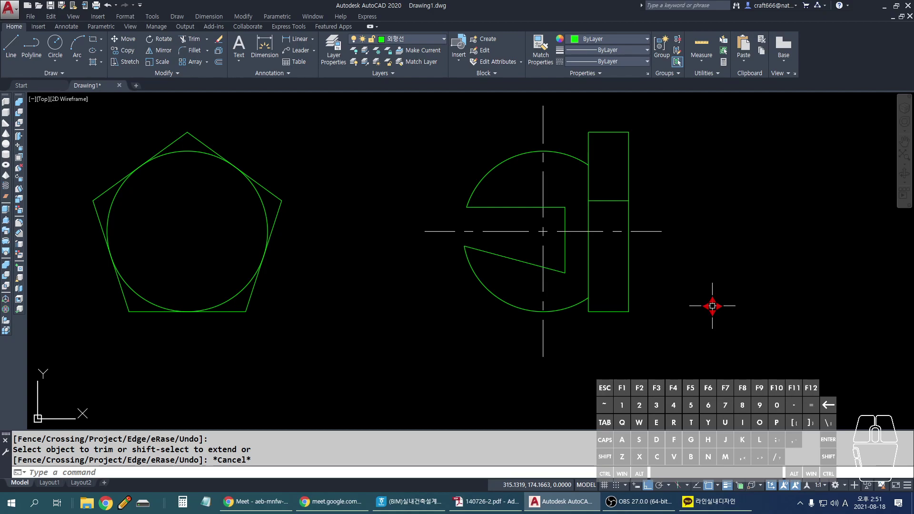
Step: Copy the circle inside the pentagon straight up to start the view above it
key("Escape")
scroll(546, 326, "down", 3)
key("Escape")
middle_click_drag(546, 327, 509, 326)
type("co")
key("Return")
left_click(436, 330)
scroll(441, 330, "down", 1)
key("Return")
left_click(465, 341)
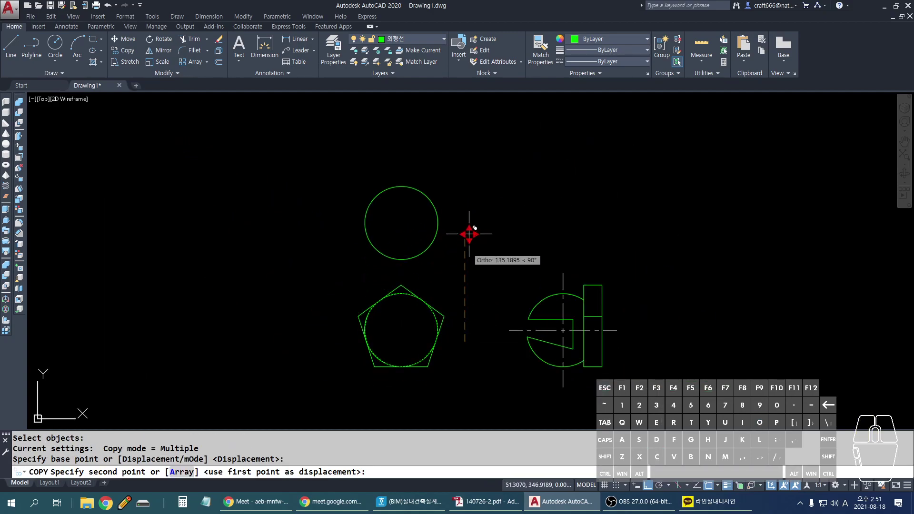
key("Escape")
scroll(388, 173, "up", 1)
type("l")
key("Return")
key("Escape")
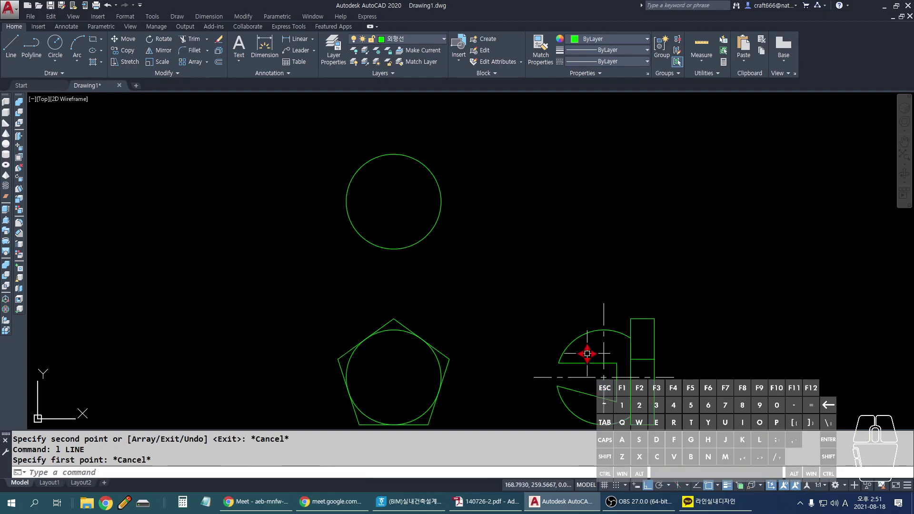
Step: Copy both side-view centre lines from their intersection to the centre of the upper circle
scroll(565, 309, "up", 1)
type("co")
key("space")
scroll(590, 333, "up", 3)
left_click(578, 340)
left_click(557, 323)
key("space")
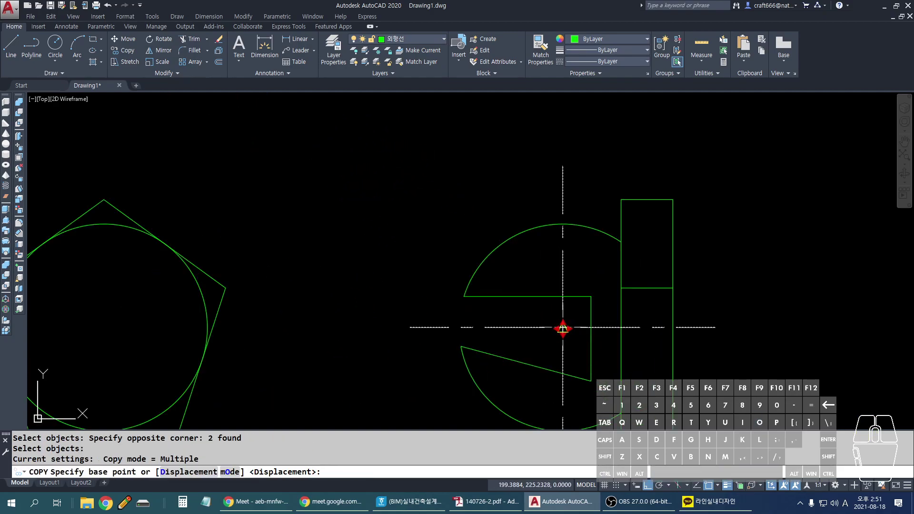
left_click(562, 328)
scroll(563, 345, "down", 3)
left_click(354, 163)
key("Escape")
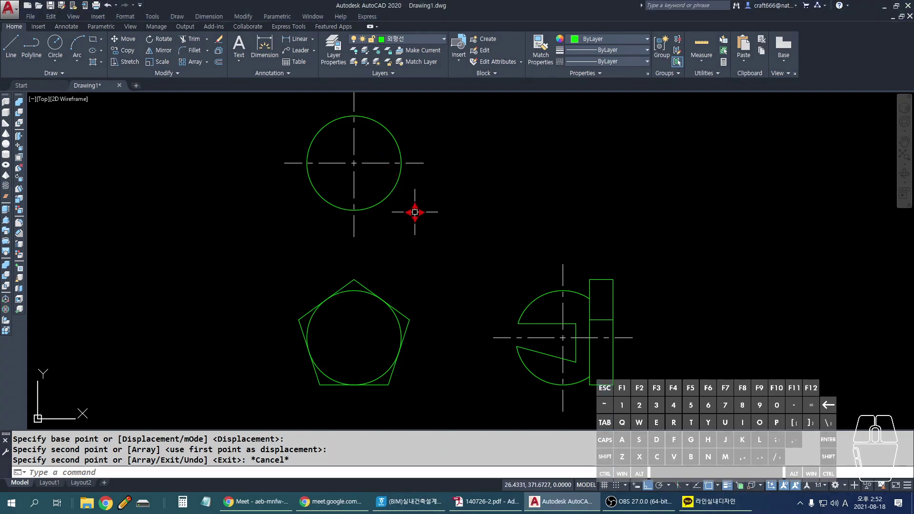
Step: Draw a vertical line up from the side view's centre line and a horizontal line across it from the upper circle's centre line
middle_click_drag(578, 276, 555, 316)
type("l")
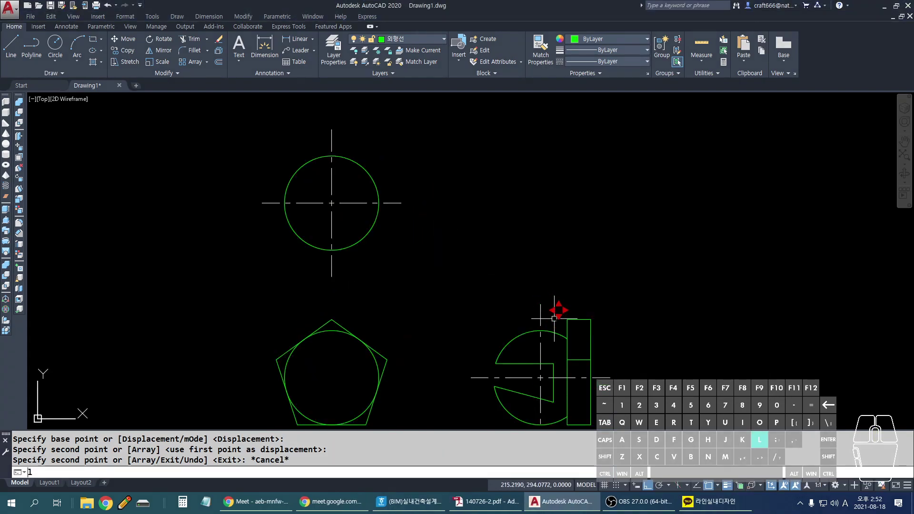
key("space")
left_click(540, 304)
left_click(541, 129)
key("space")
key("space")
left_click(401, 203)
left_click(742, 203)
key("space")
key("Escape")
Step: Try rotating the horizontal projection line 45° about its intersection with the vertical line, and undo the rotation
type("ro")
key("space")
left_click(628, 224)
left_click(588, 195)
key("space")
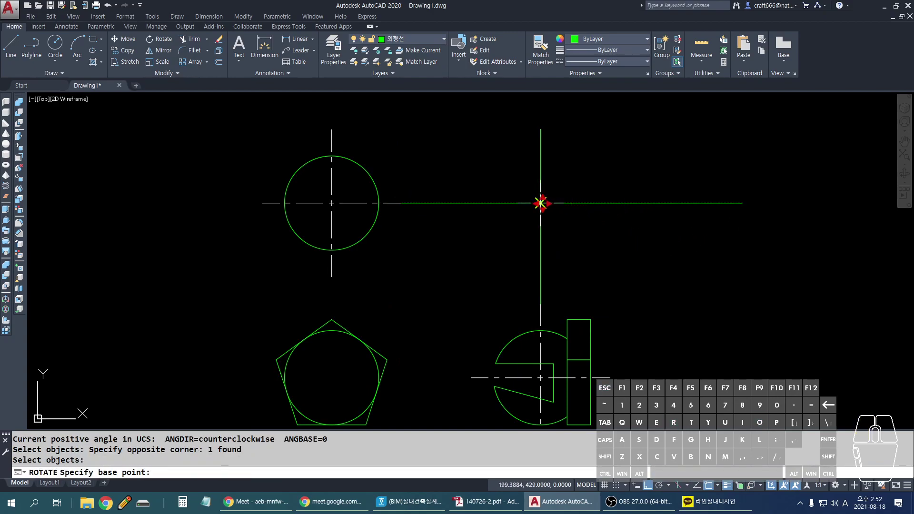
left_click(540, 203)
type("45")
key("Return")
key("Escape")
key("ctrl+z")
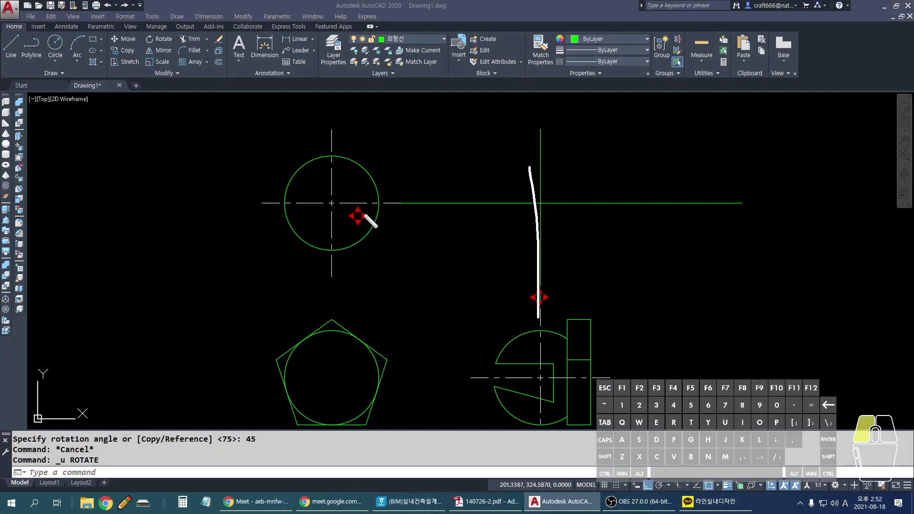
Step: Repeat the 45° rotation of the horizontal projection line about the crossing point and undo it again
type("ro")
key("space")
left_click(581, 194)
left_click(567, 214)
key("space")
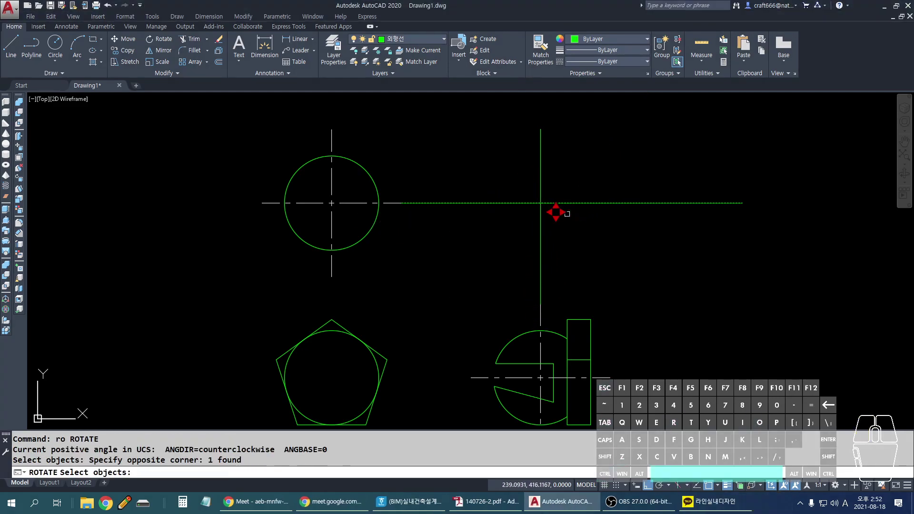
left_click(540, 203)
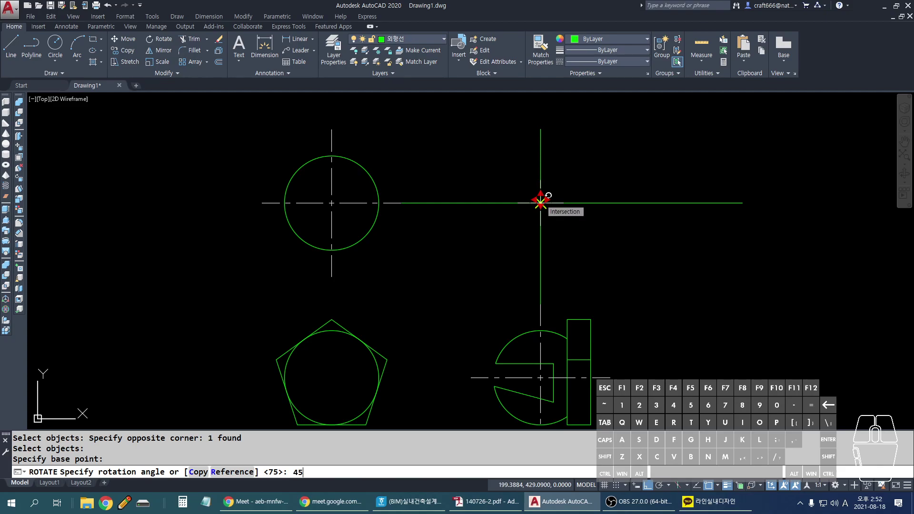
key("Return")
key("Escape")
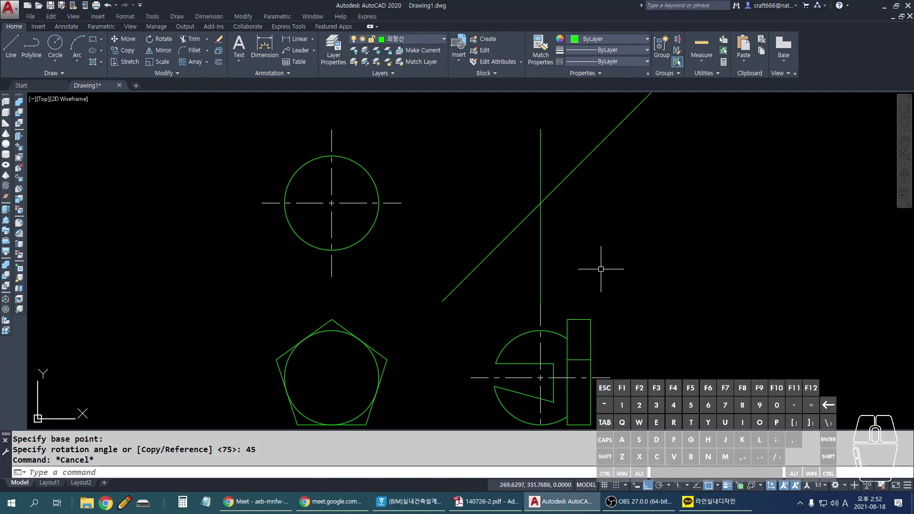
key("Escape")
key("ctrl+z")
key("Escape")
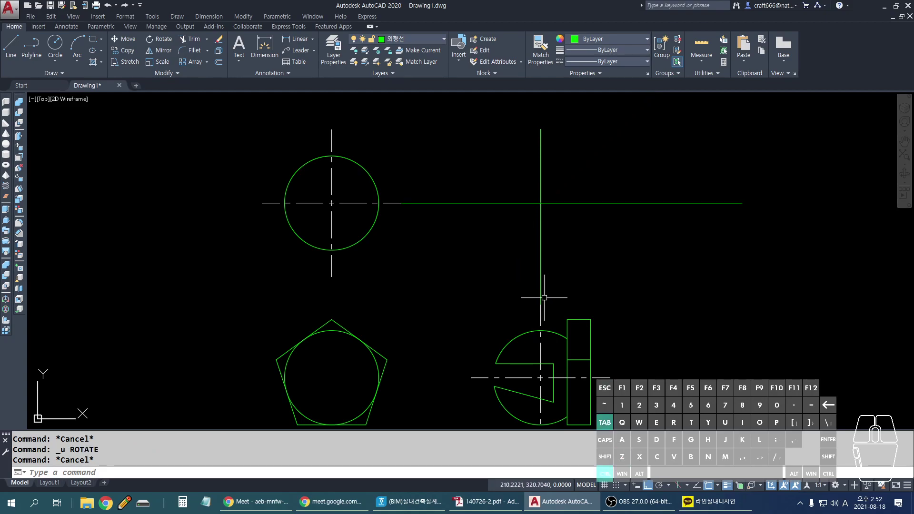
Step: Mark the vertical and horizontal projection lines with the screen pen and clear the marks
key("ctrl+2")
left_click_drag(542, 303, 545, 129)
left_click_drag(384, 199, 680, 200)
key("Escape")
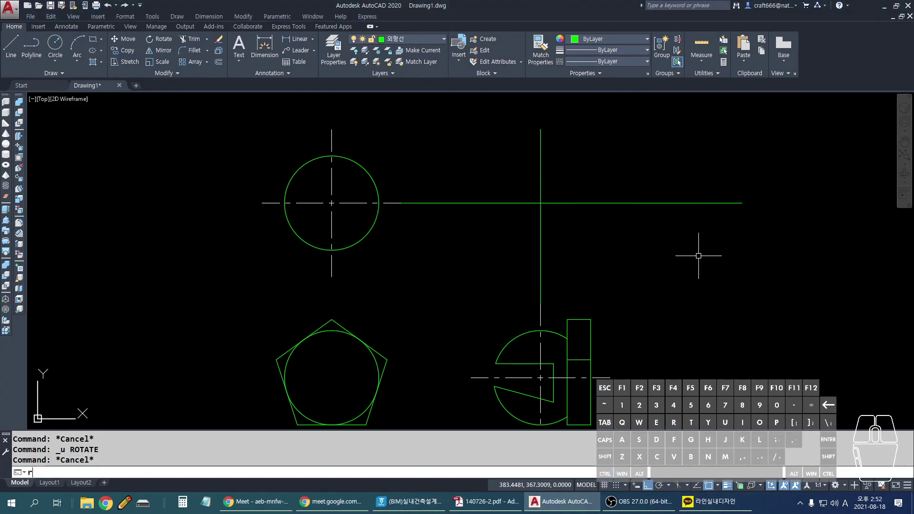
Step: Rotate the horizontal projection line 45° about its intersection with the vertical projection line
type("ro")
key("Return")
left_click(580, 228)
left_click(559, 164)
key("Return")
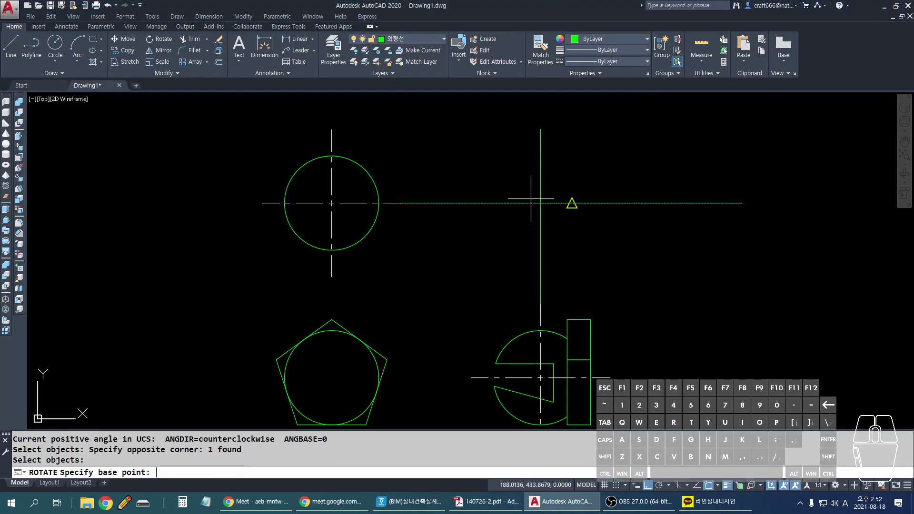
left_click(541, 202)
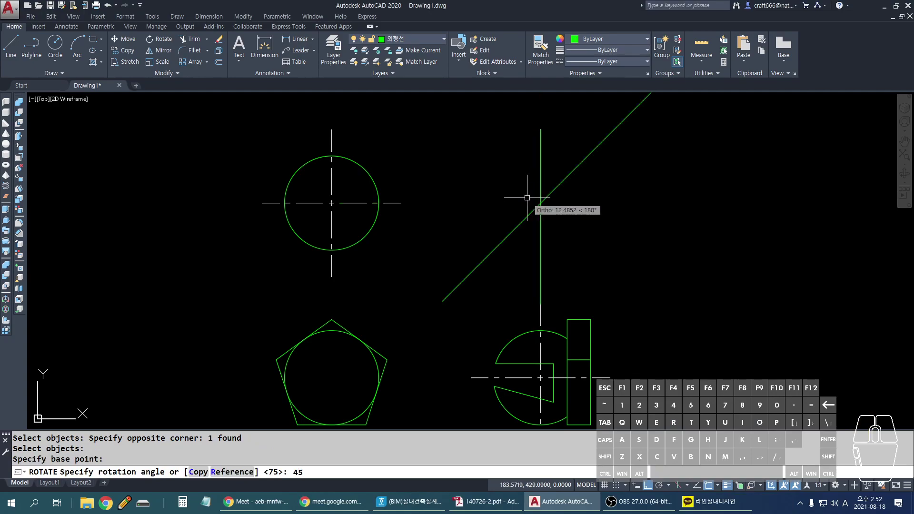
key("Return")
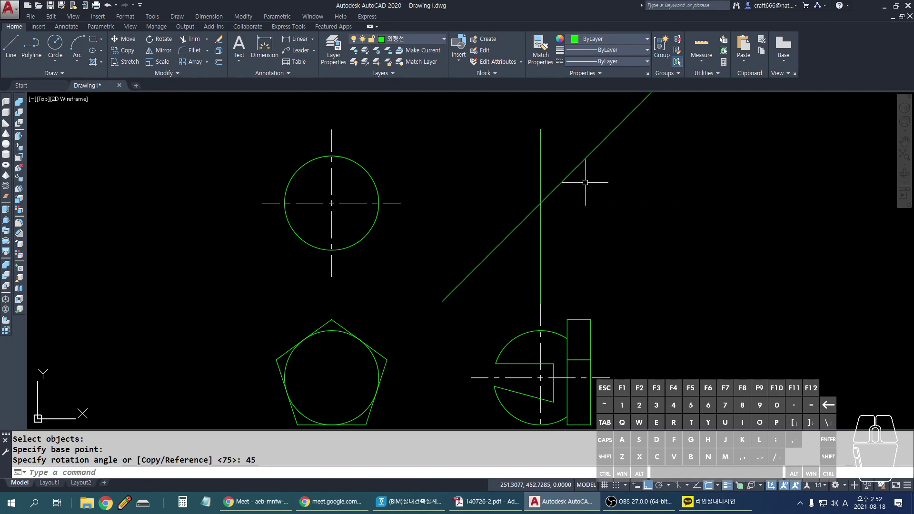
key("Escape")
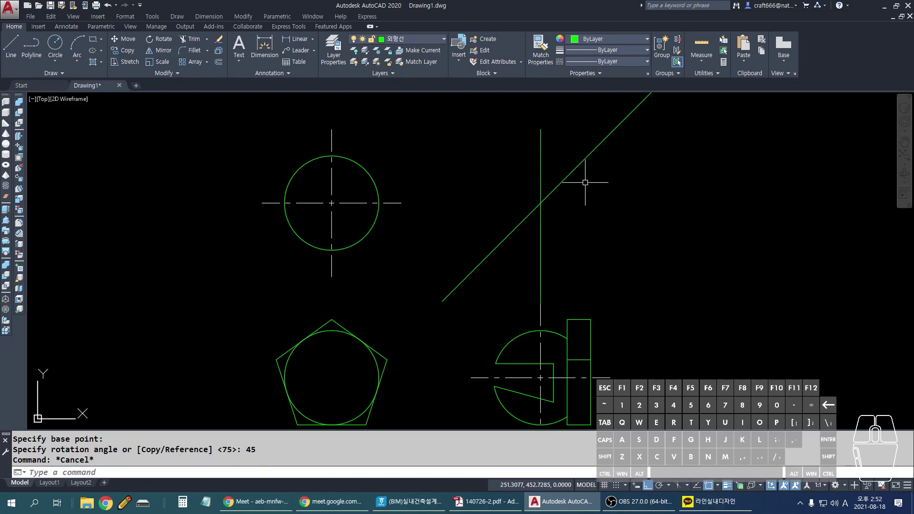
key("Escape")
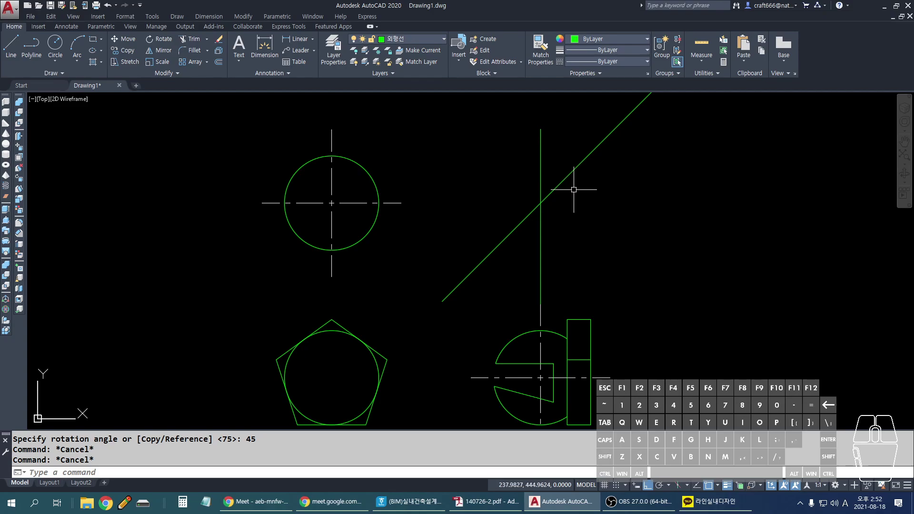
Step: Erase the vertical projection line running up from the side view's centre line
left_click(558, 285)
left_click(514, 278)
key("Delete")
Step: Draw vertical projection lines from the side view plate's two upper corners up across the 45° line
middle_click_drag(399, 336, 406, 325)
type("l")
key("space")
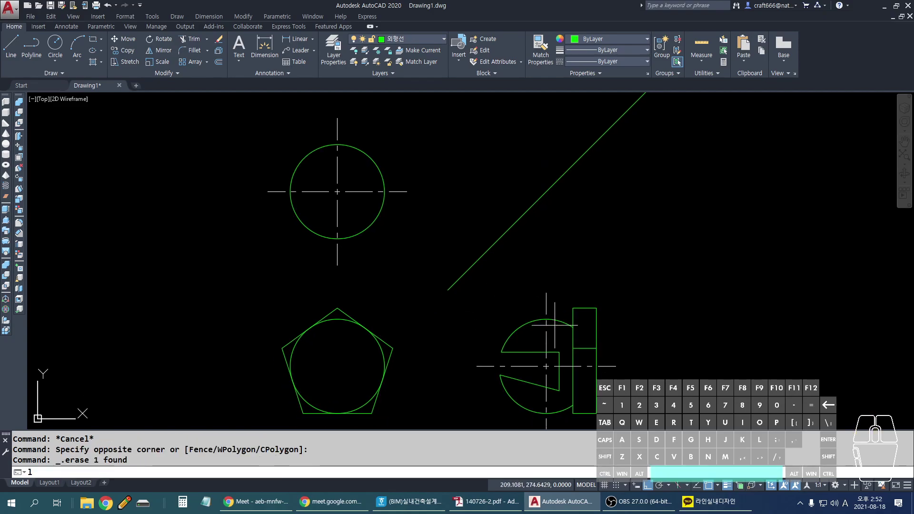
left_click(573, 308)
left_click(572, 308)
left_click(573, 119)
key("Return")
key("Return")
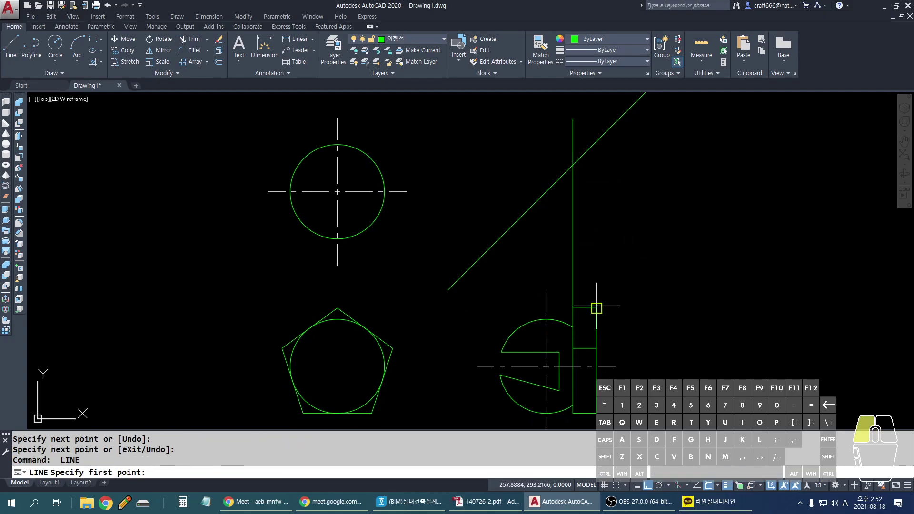
left_click(596, 309)
middle_click_drag(596, 309, 601, 363)
left_click(601, 138)
key("Return")
key("Return")
Step: Draw horizontal projection lines from the two crossings on the 45° line across to beyond the upper circle
left_click(601, 195)
left_click(265, 195)
key("Return")
key("Return")
left_click(577, 219)
left_click(241, 219)
Step: Draw vertical projection lines from the pentagon's right corner and apex up through the top view
key("Return")
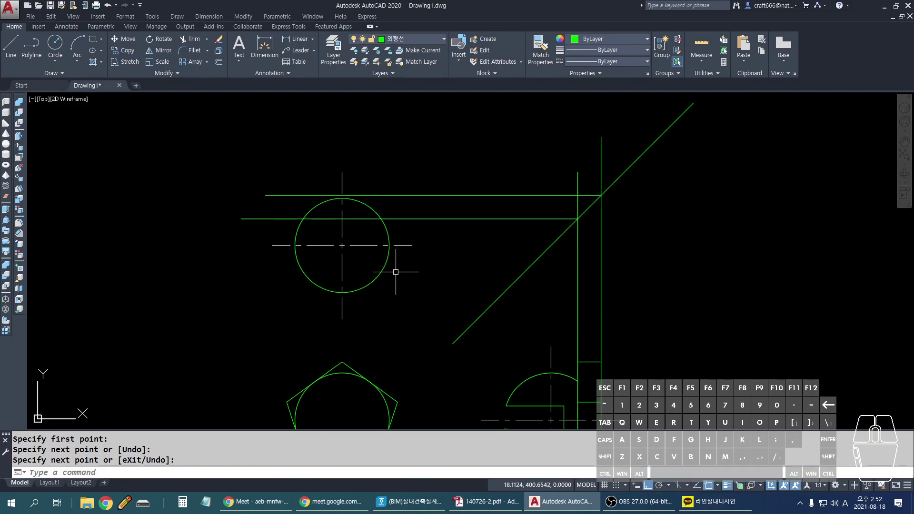
middle_click_drag(396, 271, 404, 231)
key("Return")
left_click(406, 360)
left_click(405, 121)
key("Return")
key("Return")
left_click(350, 321)
left_click(350, 131)
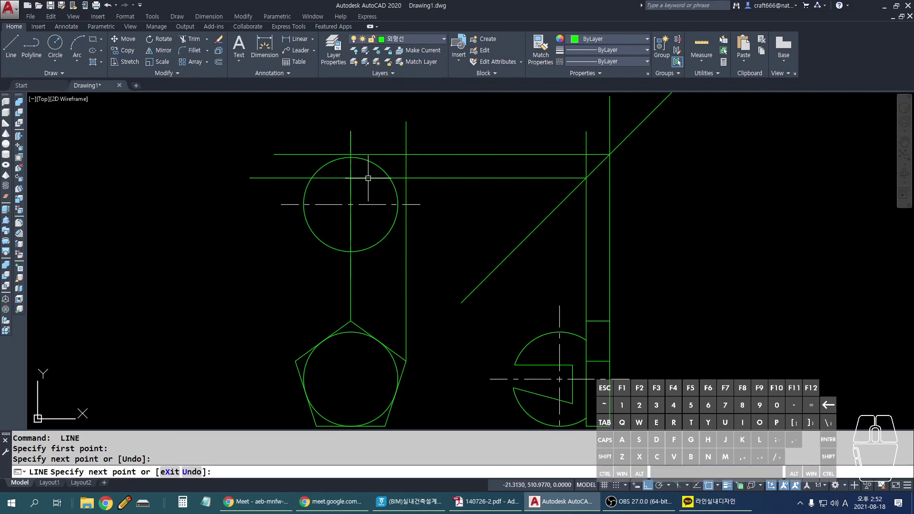
key("Return")
key("Return")
Step: Draw vertical projection lines from the pentagon's left corner and both bottom corners up through the top view
left_click(291, 115)
key("space")
middle_click_drag(334, 391, 332, 345)
key("space")
left_click(315, 379)
middle_click_drag(319, 131, 319, 172)
left_click(315, 124)
key("Return")
key("Return")
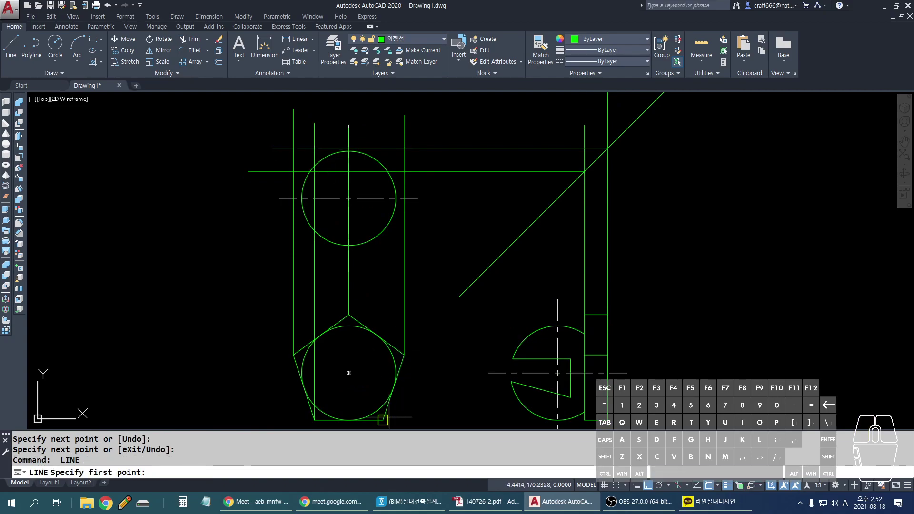
left_click(383, 420)
left_click(383, 136)
key("space")
Step: Change the two projection lines from the pentagon's bottom corners to the hidden-line layer 숨은선
scroll(380, 146, "up", 1)
left_click(399, 132)
left_click(376, 129)
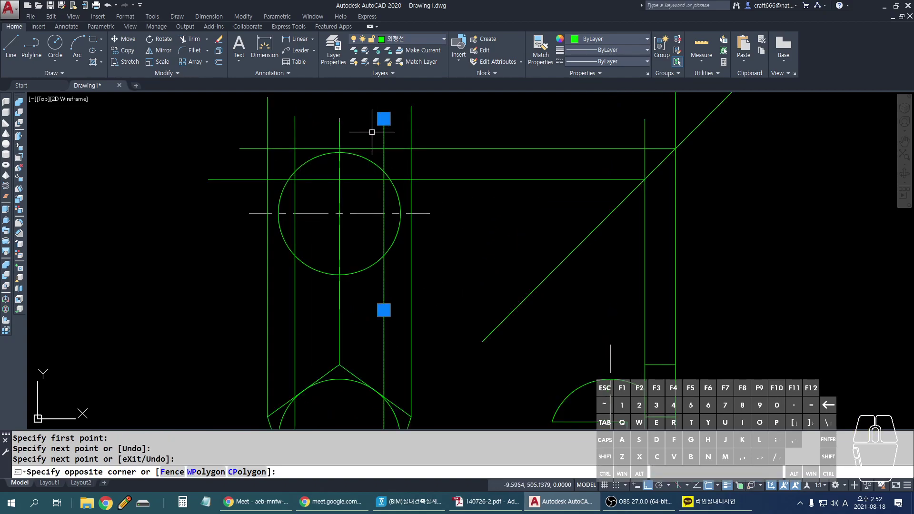
left_click(312, 126)
left_click(299, 127)
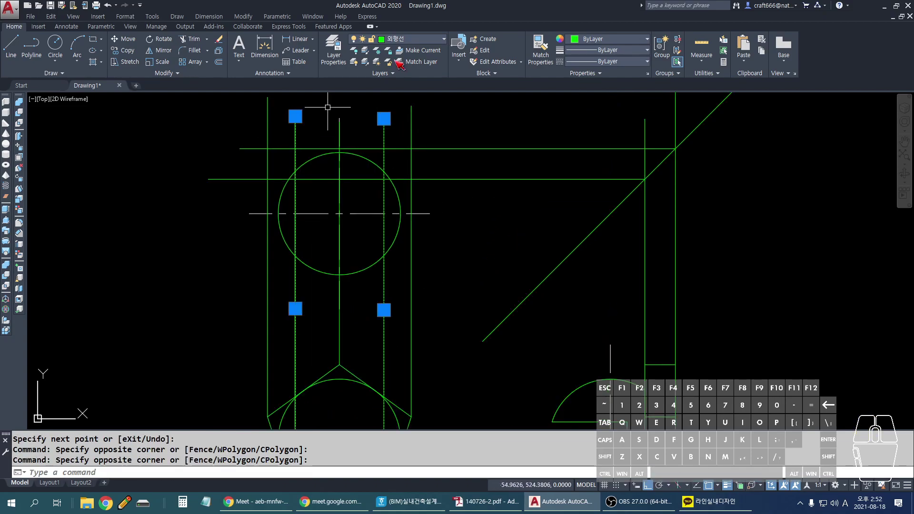
left_click(414, 39)
left_click(419, 89)
key("Escape")
key("Escape")
key("Escape")
Step: Trim the vertical projection lines, except the middle one, above the top view plate's upper edge
scroll(342, 239, "up", 1)
type("tr")
key("space")
key("space")
left_click(475, 114)
left_click(376, 120)
left_click(307, 115)
left_click(230, 122)
left_click(231, 124)
Step: Trim the line portions beyond the top view plate's outline and the circle's arc inside the plate
left_click(210, 197)
left_click(198, 187)
left_click(231, 204)
left_click(244, 192)
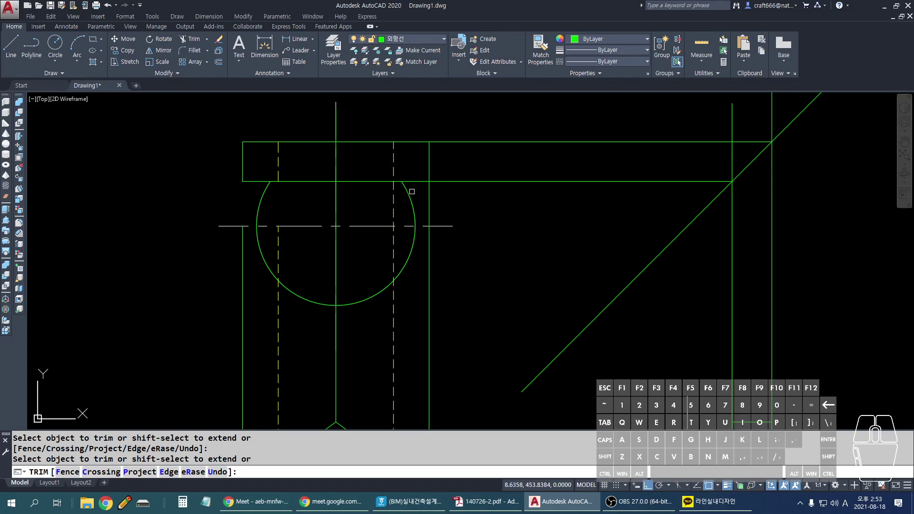
left_click(486, 210)
left_click(476, 194)
left_click(487, 203)
left_click(469, 133)
left_click(431, 196)
key("Escape")
Step: Erase the leftover vertical projection lines on both sides below the top view plate
left_click(441, 324)
left_click(374, 355)
key("Delete")
left_click(321, 341)
left_click(155, 351)
key("Delete")
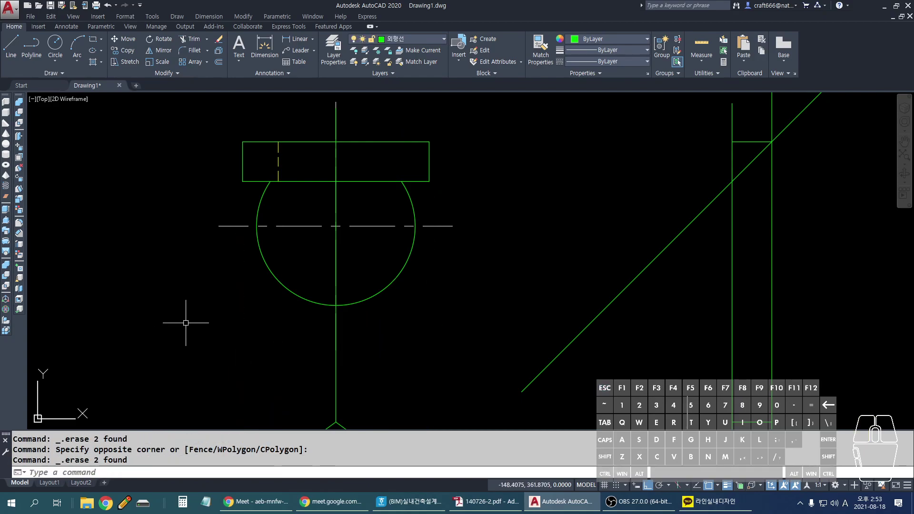
Step: Shorten the apex projection line by its ends so it spans only the top view plate's height
left_click(335, 315)
middle_click_drag(346, 356, 344, 322)
left_click(335, 387)
middle_click_drag(333, 186, 333, 239)
left_click(335, 199)
left_click(336, 198)
left_click(335, 126)
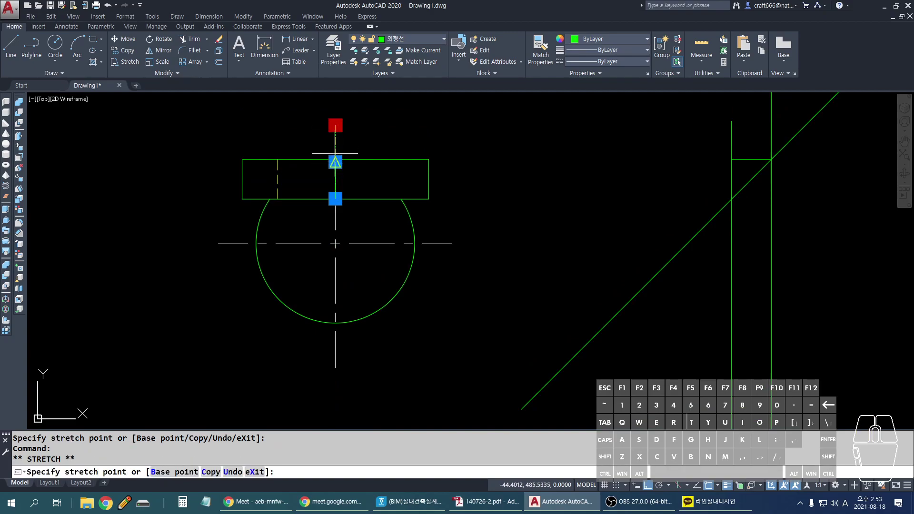
key("Escape")
Step: Shorten the top view's vertical centre line so it ends just below the plate's lower edge
left_click(334, 219)
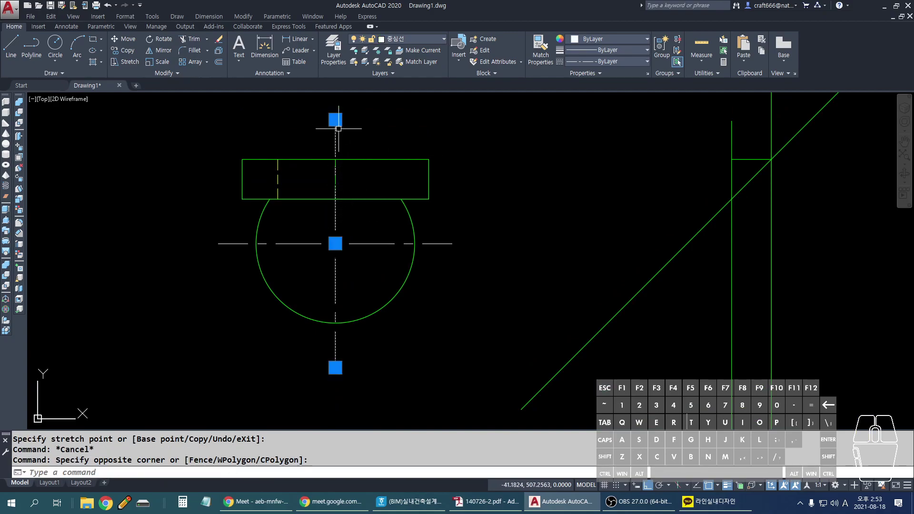
left_click(335, 120)
scroll(344, 193, "up", 2)
left_click(345, 213)
key("Escape")
scroll(422, 195, "down", 2)
Step: Compare the top view's centre line and plate junction with the 140726-2 PDF in Adobe Acrobat, and review the sheet's other views
key("alt+Tab")
scroll(530, 243, "down", 5, "ctrl")
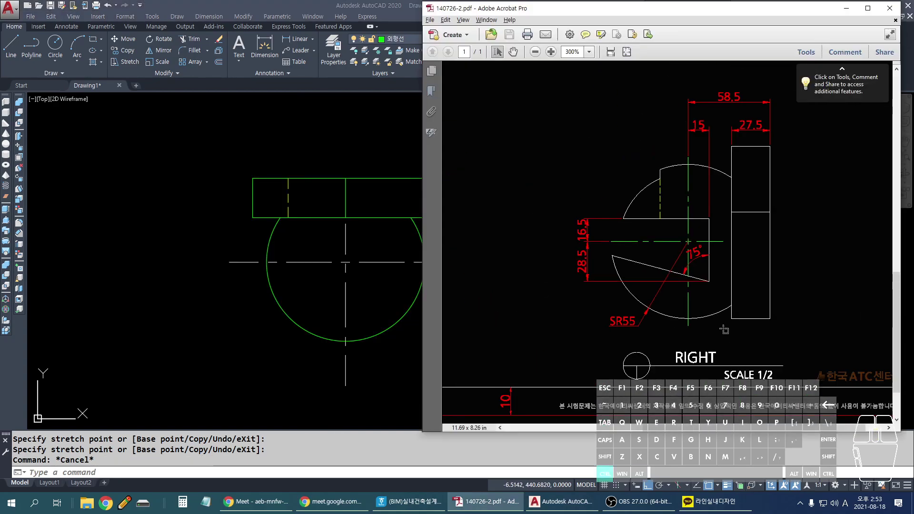
scroll(655, 221, "up", 6, "ctrl")
scroll(655, 221, "up", 2, "ctrl")
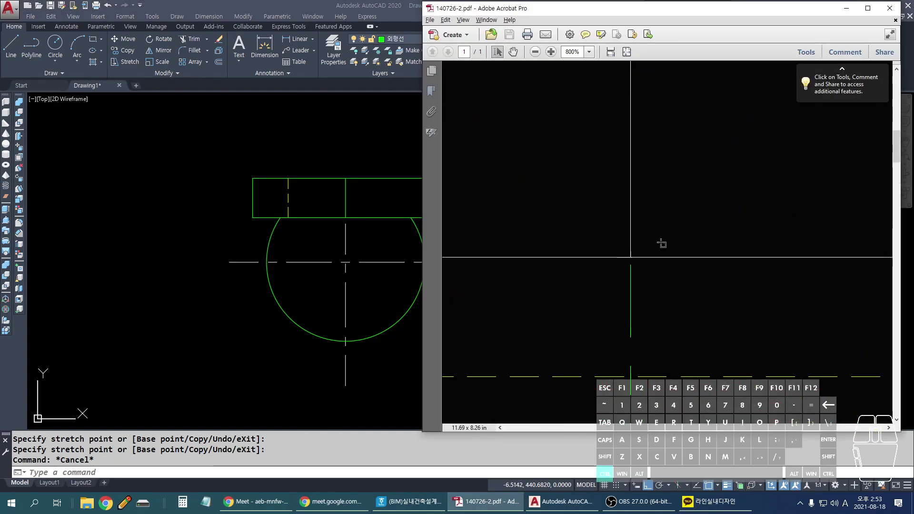
left_click(256, 277)
scroll(349, 226, "up", 3)
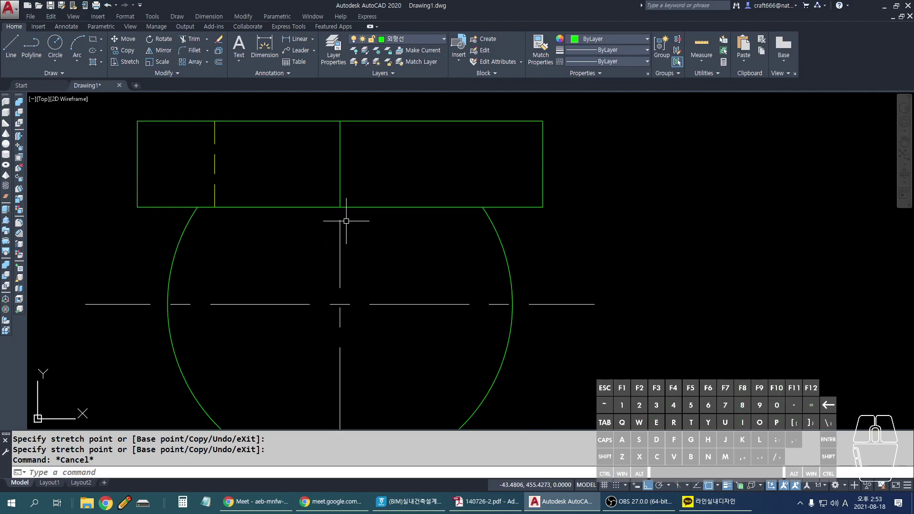
scroll(346, 217, "down", 5)
scroll(481, 265, "up", 2)
key("alt+Tab")
scroll(597, 325, "down", 5, "ctrl")
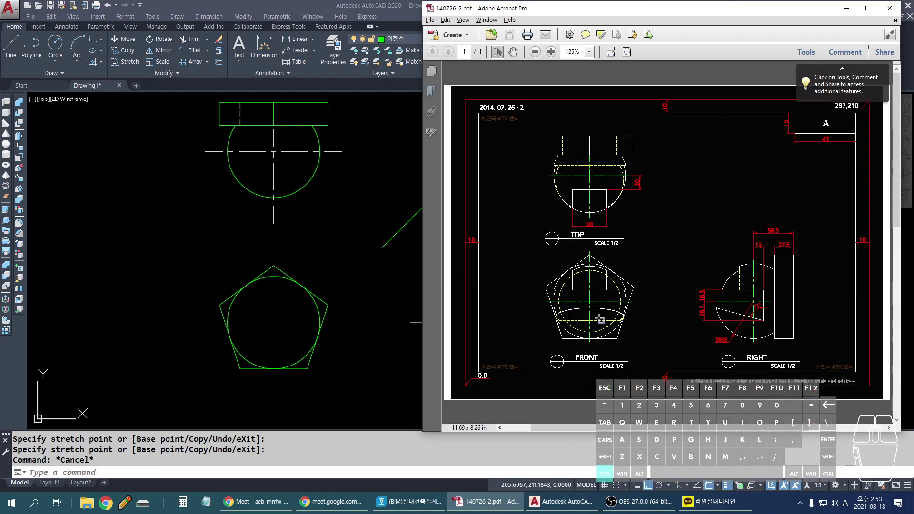
Step: Switch back to AutoCAD and break the side view's horizontal centre line between the notch and the plate, removing its outer part
key("alt+Tab")
scroll(504, 325, "up", 3)
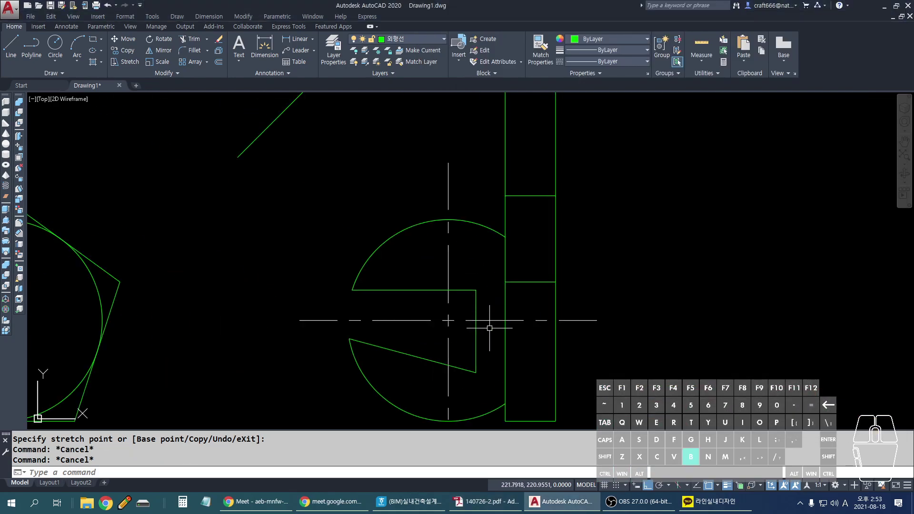
type("br")
key("Return")
left_click(488, 320)
left_click(619, 329)
Step: Erase the two vertical projection lines above the side view and the short horizontal remnant at the 45° line
scroll(666, 349, "down", 2)
middle_click_drag(266, 98, 302, 236)
scroll(309, 210, "up", 2)
scroll(309, 230, "up", 1)
scroll(329, 197, "down", 5)
left_click(549, 274)
left_click(485, 270)
key("Delete")
left_click(454, 161)
left_click(522, 203)
middle_click_drag(380, 264, 412, 245)
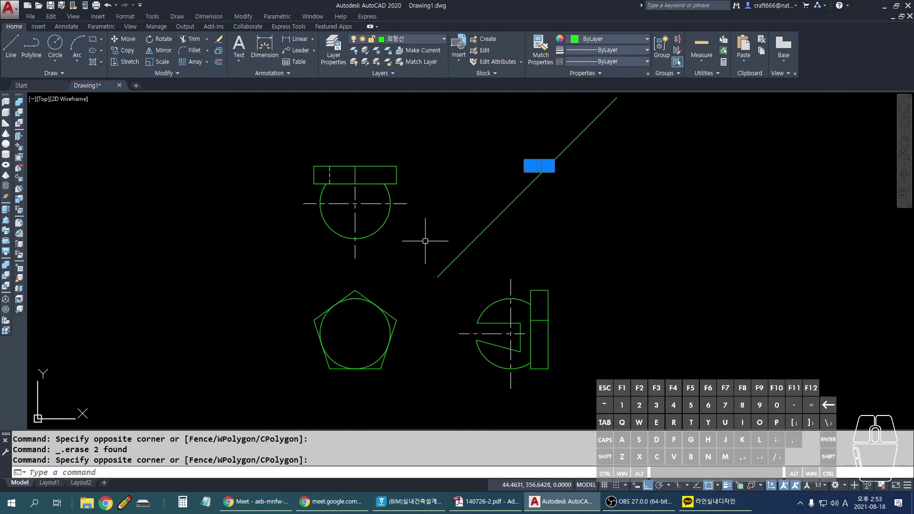
left_click(621, 189)
key("Delete")
Step: Create a new layer named 뷰포트 in the Layer Properties Manager and add another layer after it
scroll(621, 191, "up", 2)
scroll(622, 193, "down", 2)
scroll(626, 202, "up", 1)
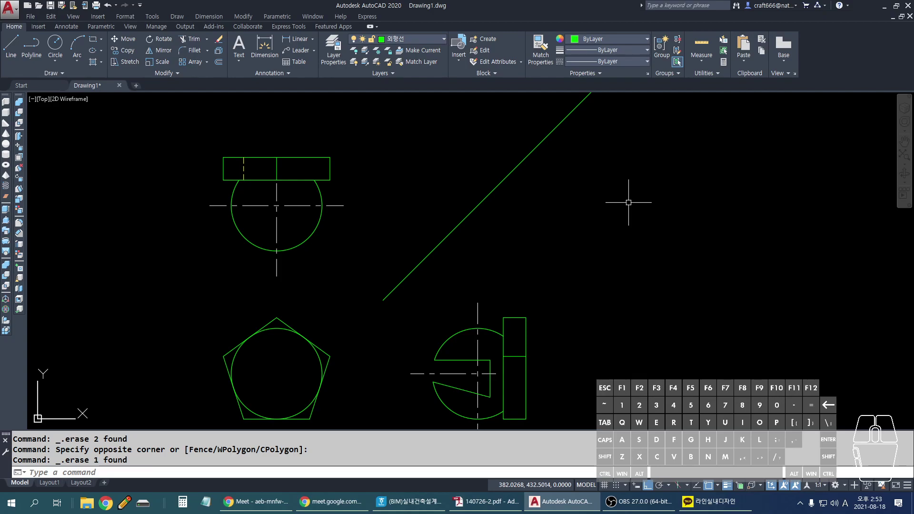
left_click(433, 37)
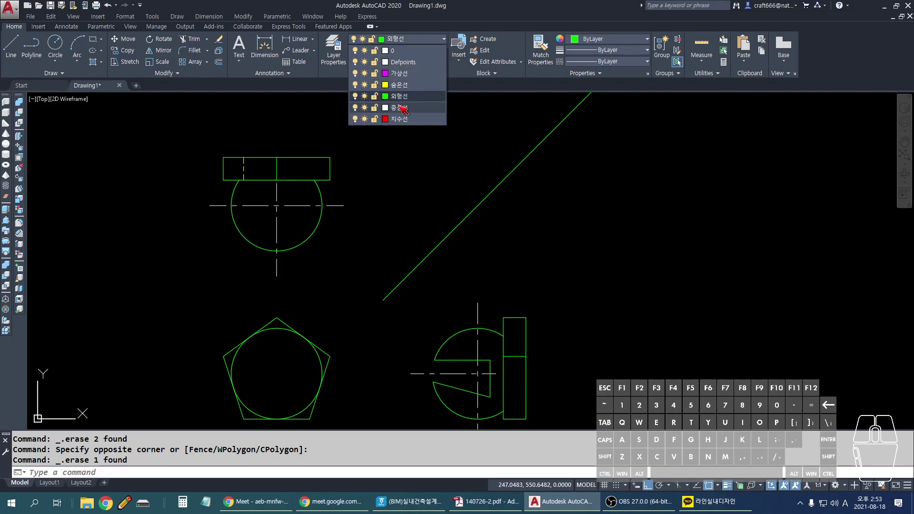
left_click(342, 41)
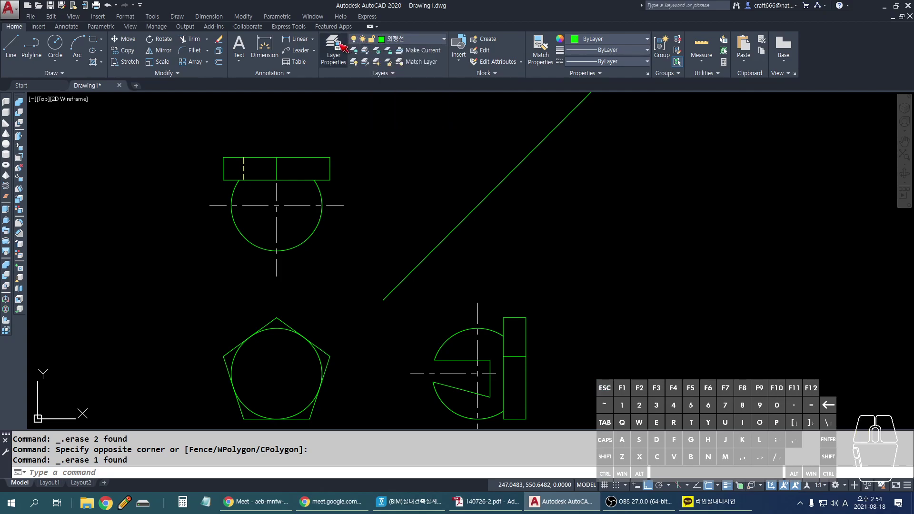
left_click(340, 45)
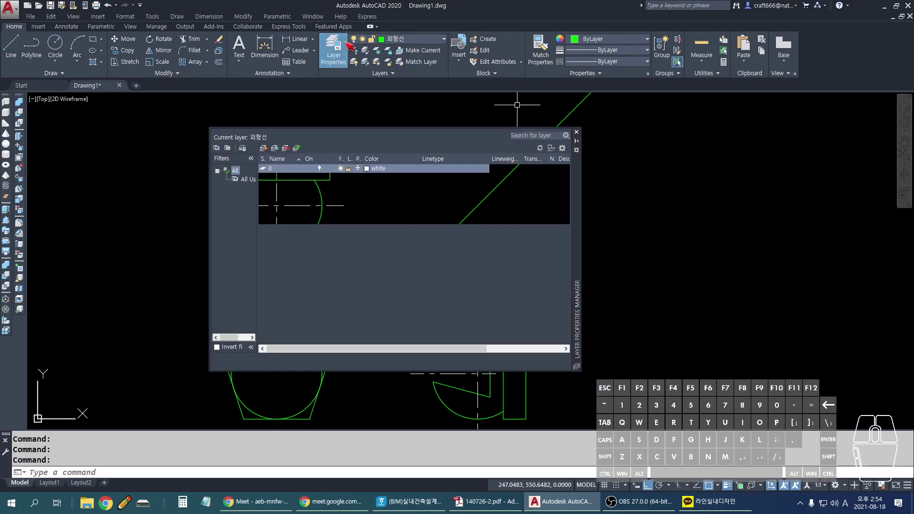
left_click(264, 148)
type("q")
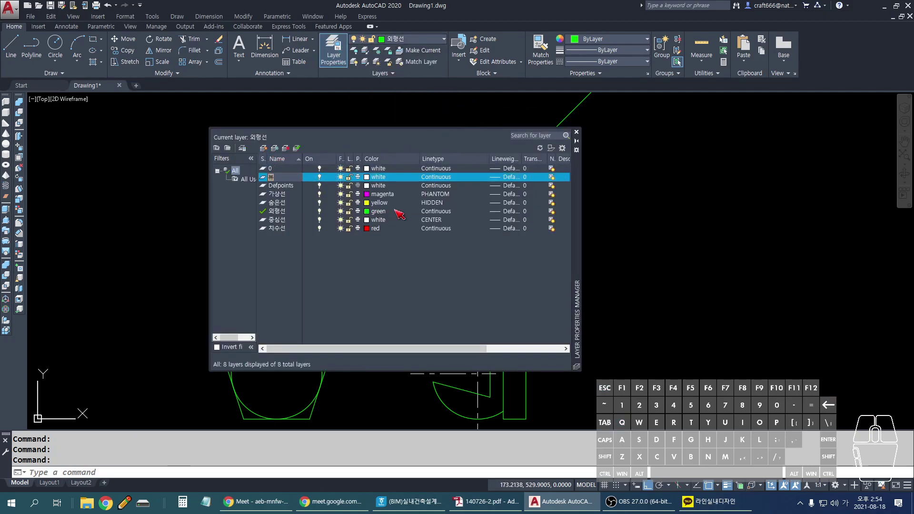
type("트")
key("comma")
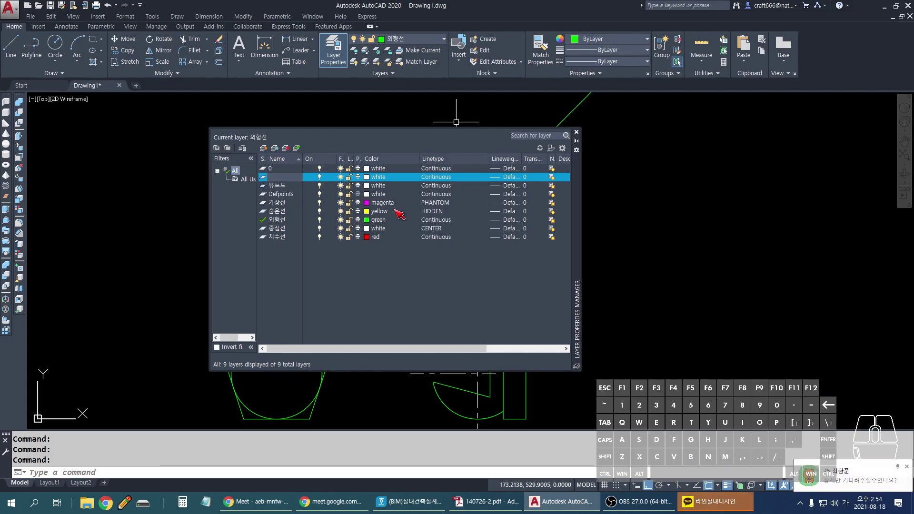
Step: Read the new group chat message in KakaoTalk and return to the layer list in AutoCAD
left_click(840, 470)
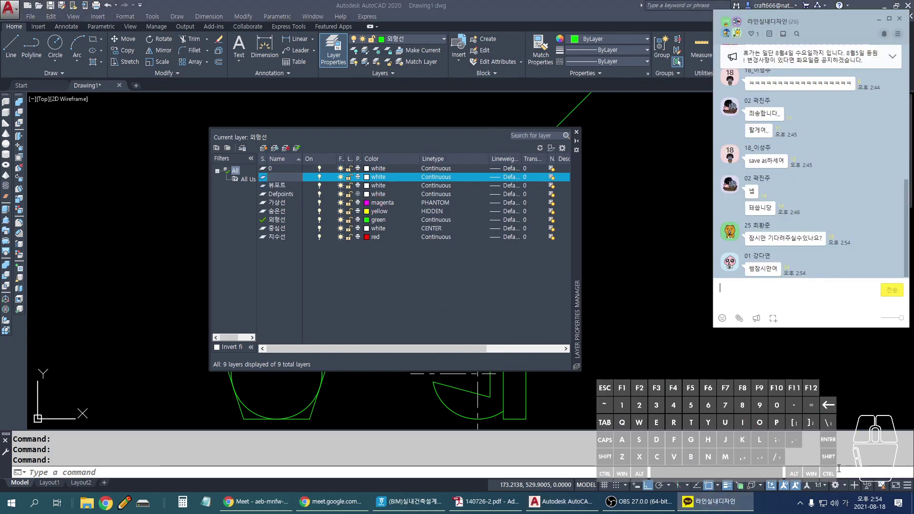
left_click(464, 268)
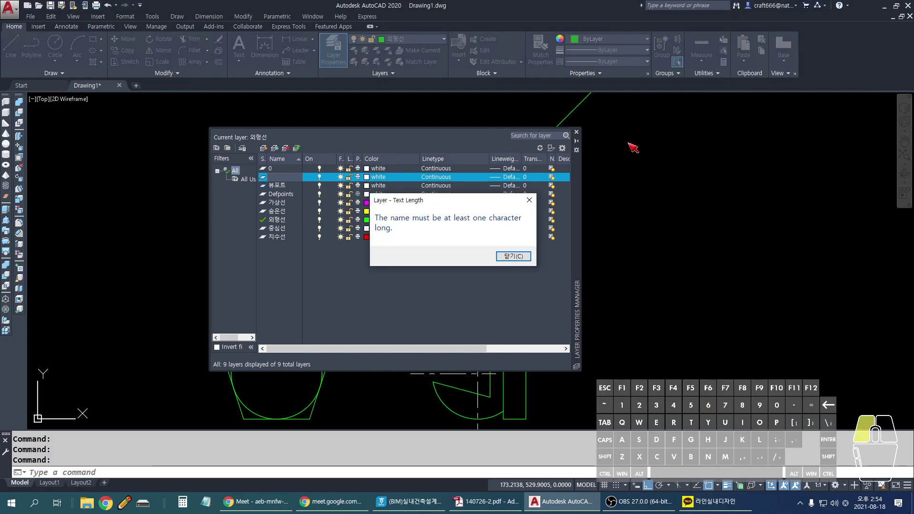
key("Return")
Step: Dock the Layer Properties Manager beside the drawing area and switch the keyboard input from Korean to English
mouse_move(576, 254)
left_mouse_down()
mouse_move(730, 296)
mouse_move(909, 293)
left_mouse_up()
left_click(761, 296)
key("Escape")
key("Escape")
middle_click_drag(298, 247, 298, 247)
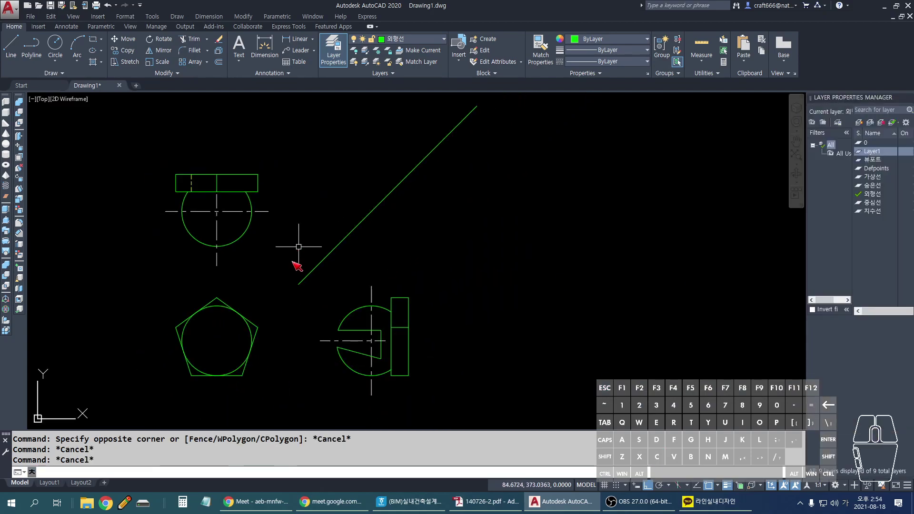
key("space")
key("Hangul")
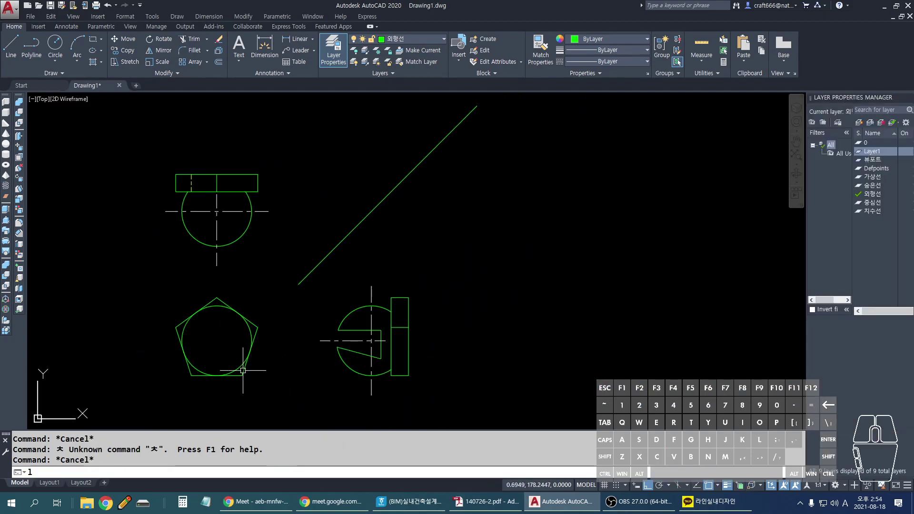
Step: Draw a vertical projection line from the pentagon's lower-right corner up past the plate in the top view
type("l")
key("space")
left_click(242, 376)
left_click(257, 164)
key("Escape")
Step: Copy the hidden edge line in the top view's plate to the position of the vertical projection line
scroll(231, 157, "up", 2)
type("co")
key("space")
left_click(164, 203)
key("space")
left_click(207, 210)
key("Escape")
key("space")
left_click(166, 211)
scroll(167, 211, "up", 4)
key("space")
left_click(161, 214)
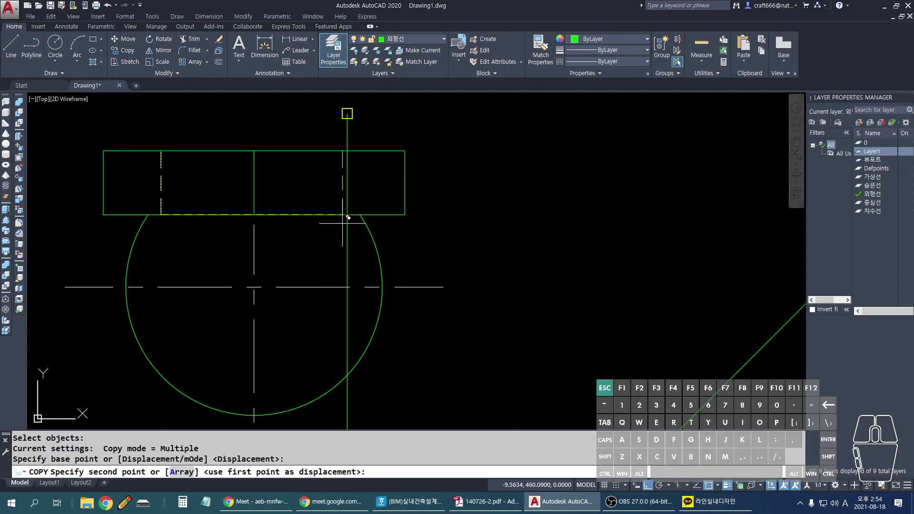
left_click(347, 214)
key("Escape")
Step: Erase the vertical projection line crossing the top view
left_click(347, 232)
key("Delete")
scroll(359, 224, "down", 4)
mouse_move(470, 257)
middle_mouse_down()
mouse_move(327, 224)
mouse_move(390, 238)
middle_mouse_up()
scroll(424, 241, "down", 3)
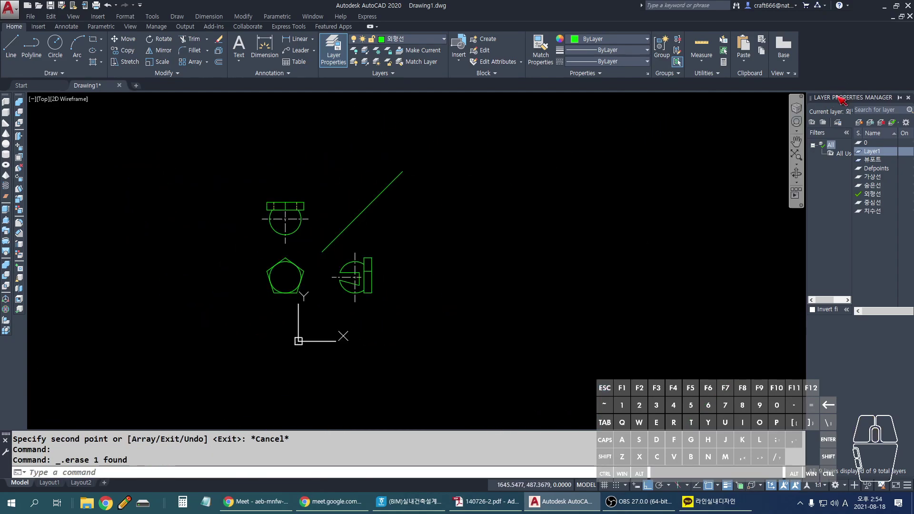
Step: Undock the Layer Properties Manager, delete Layer1, set the 뷰포트 layer's color to cyan and close the manager
left_click_drag(588, 146, 447, 138)
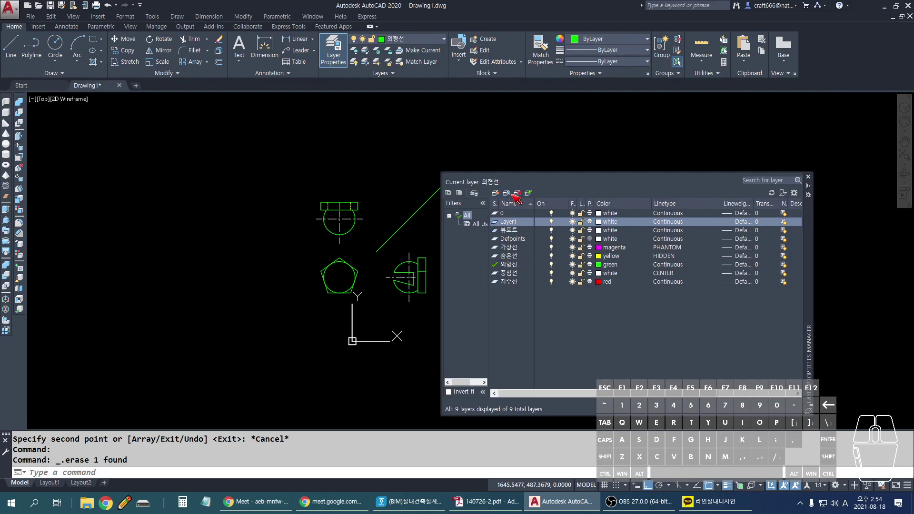
left_click(512, 194)
left_click(566, 239)
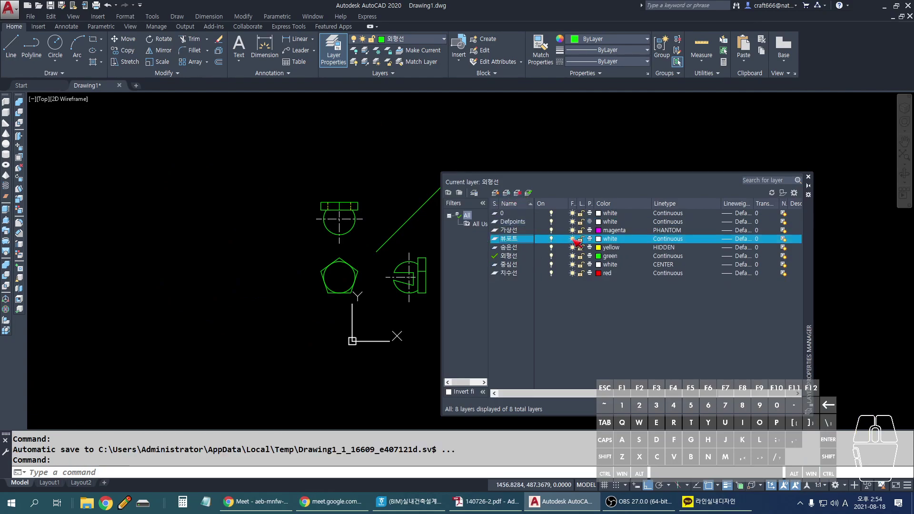
left_click(604, 239)
left_click(409, 271)
left_click(444, 325)
left_click(809, 177)
Step: Check the reference drawing 140726-2.pdf and return to the AutoCAD drawing
scroll(358, 241, "up", 6)
scroll(365, 313, "down", 2)
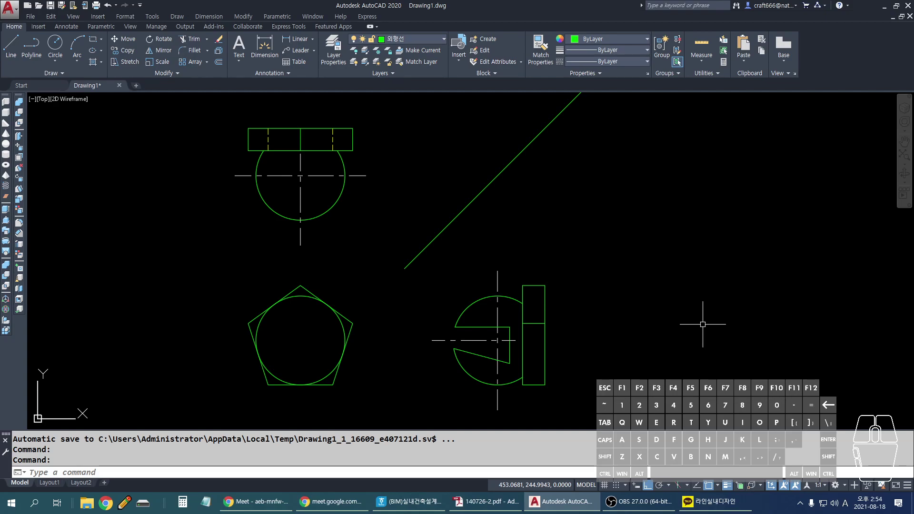
key("alt+Tab")
key("alt+Tab")
key("alt+Tab")
key("alt+Tab")
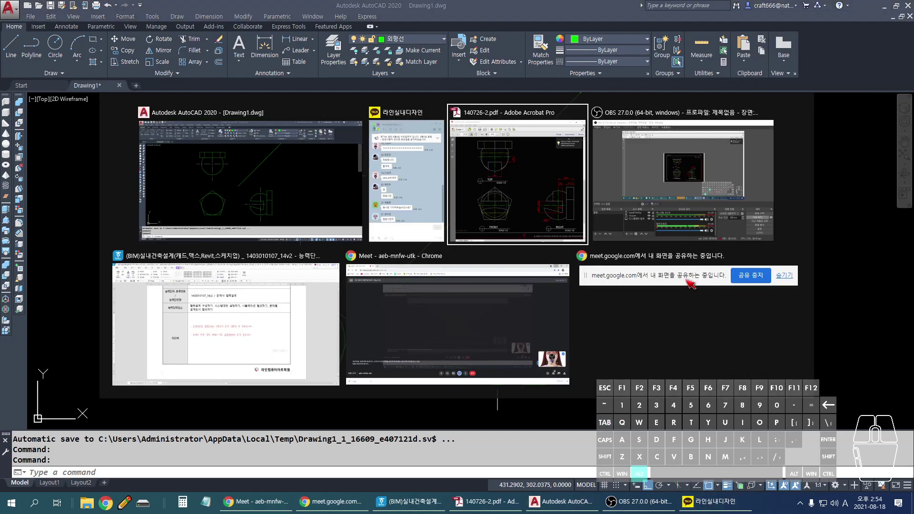
key("alt+Tab")
left_click(339, 267)
key("Escape")
Step: Draw a vertical line in the front view from the pentagon's apex down past its base
key("Escape")
type("l")
key("space")
left_click(300, 340)
left_click(344, 401)
key("space")
key("space")
left_click(300, 341)
key("Escape")
key("space")
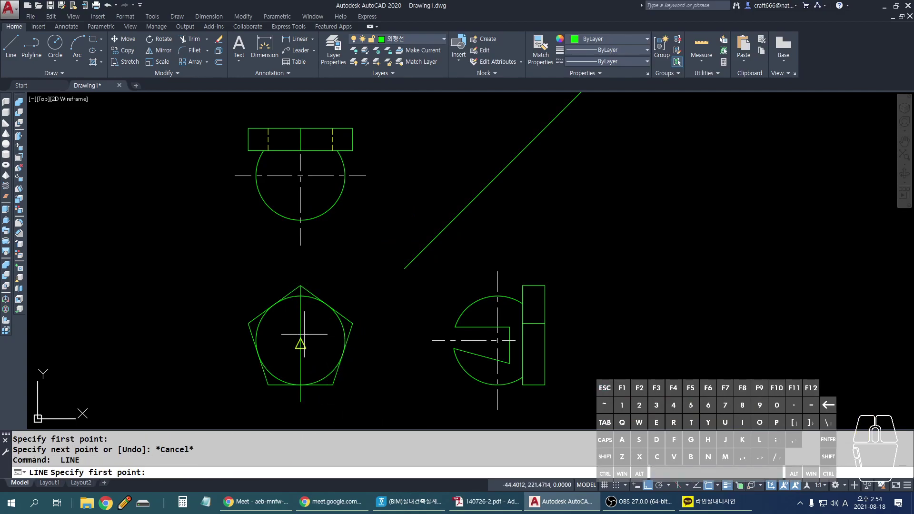
key("Escape")
scroll(312, 368, "up", 2)
Step: Draw a horizontal line through the front view's circle centre and stretch its ends to just beyond the pentagon on both sides
key("space")
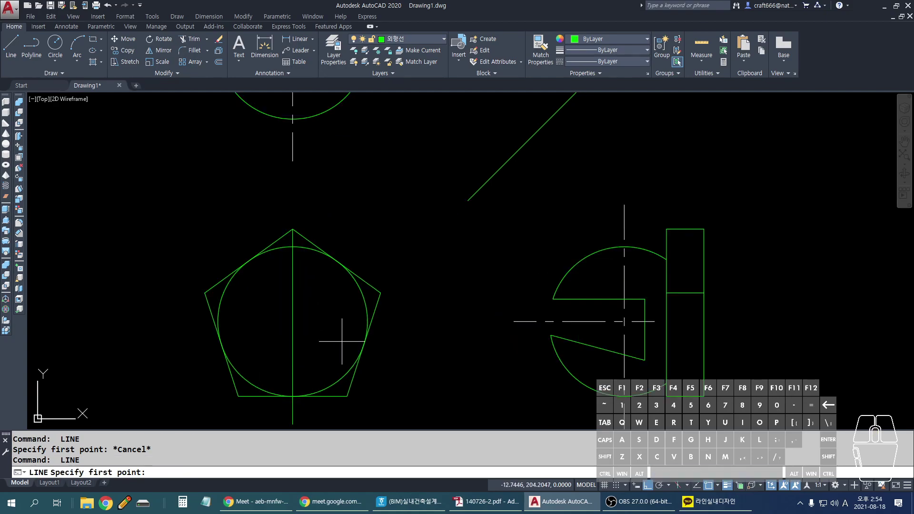
left_click(292, 321)
left_click(481, 321)
key("Escape")
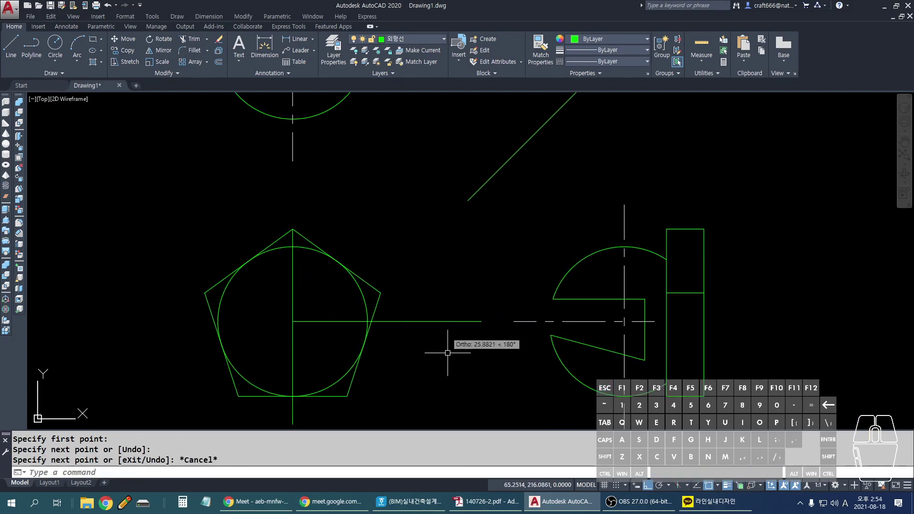
left_click(435, 351)
left_click(397, 307)
left_click(387, 322)
left_click(293, 321)
key("Escape")
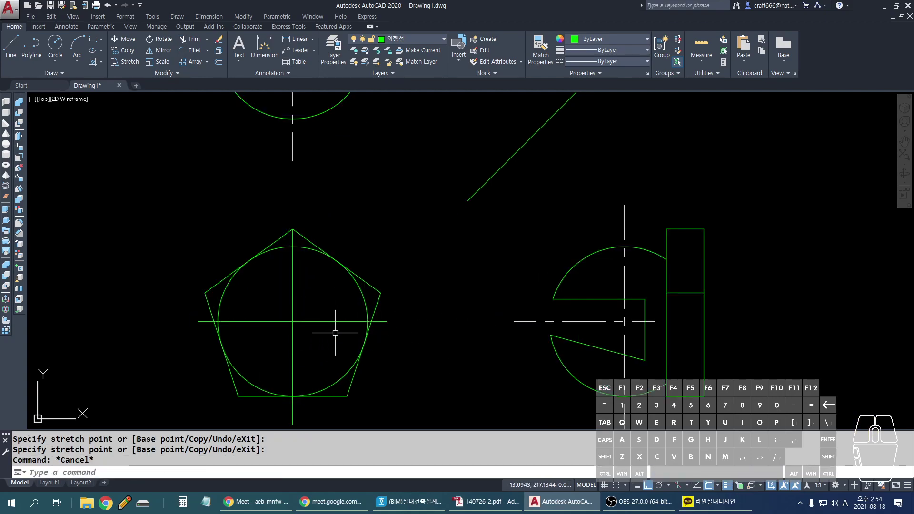
Step: Move the front view's vertical and horizontal axis lines to the 중심선 layer
left_click(331, 334)
left_click(270, 302)
left_click(398, 40)
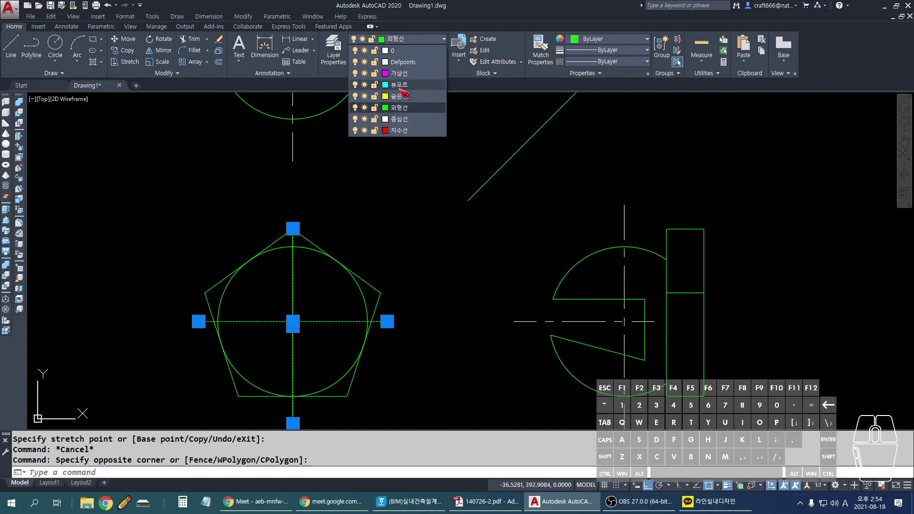
left_click(399, 119)
key("Escape")
Step: Stretch the upper end of the front view's vertical centre line to a short distance above the pentagon's apex
left_click(293, 241)
left_click(292, 229)
key("Escape")
scroll(388, 193, "down", 4)
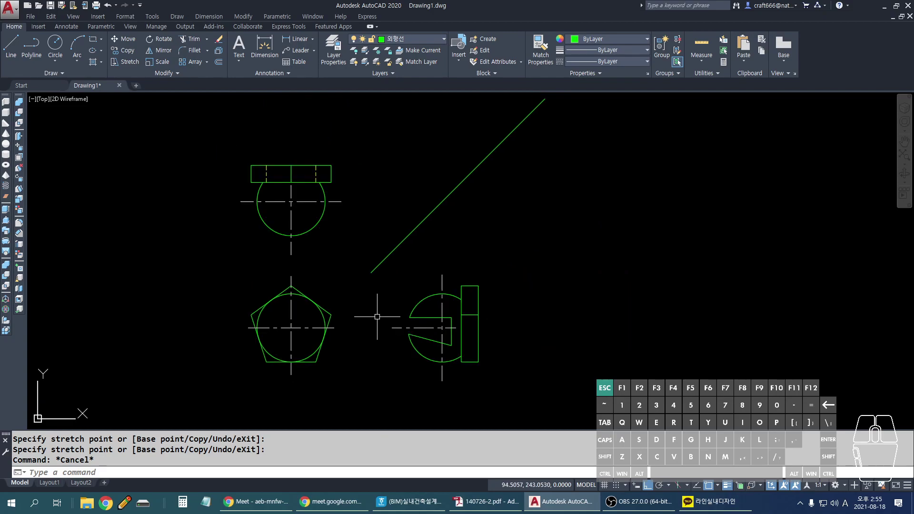
Step: Compare the front view with the reference PDF and return to the AutoCAD drawing
scroll(247, 315, "up", 2)
key("alt+Tab")
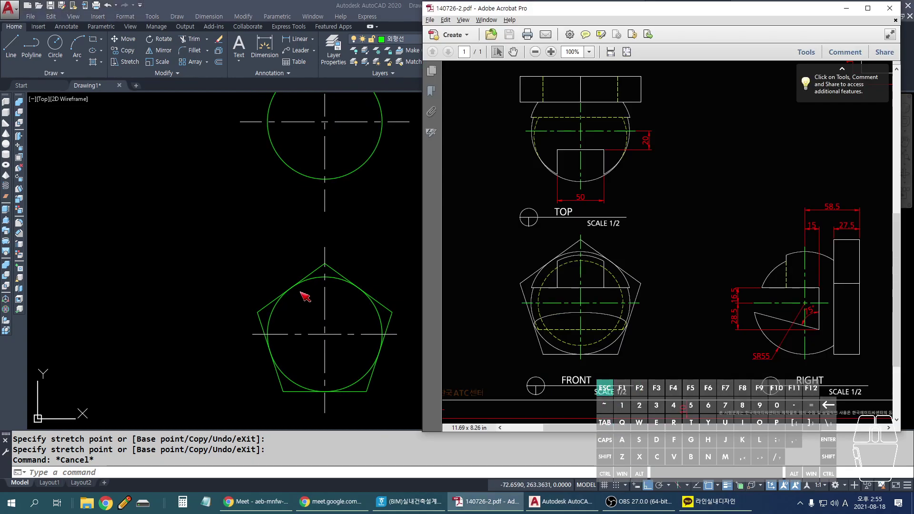
left_click(305, 296)
key("Escape")
scroll(381, 312, "down", 3)
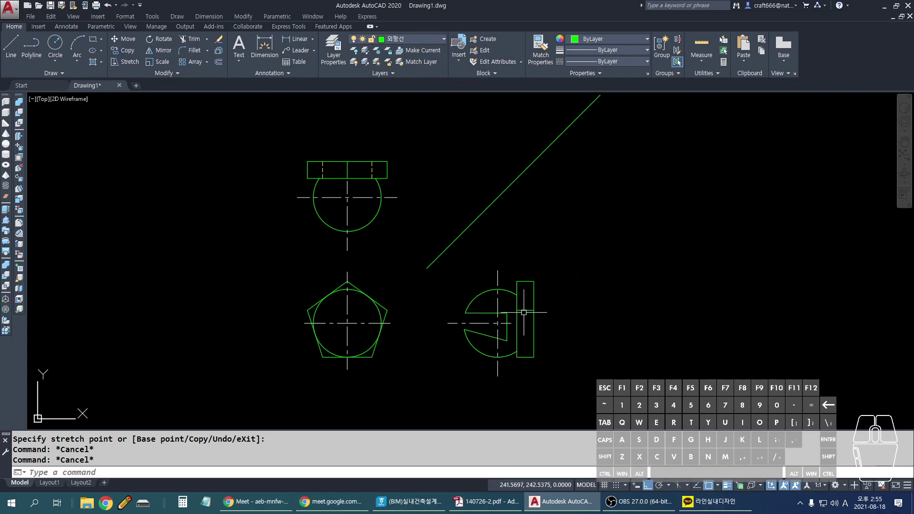
Step: Try to trim the upper end of the right view's vertical centre line, and undo the trim
type("tr")
key("space")
key("space")
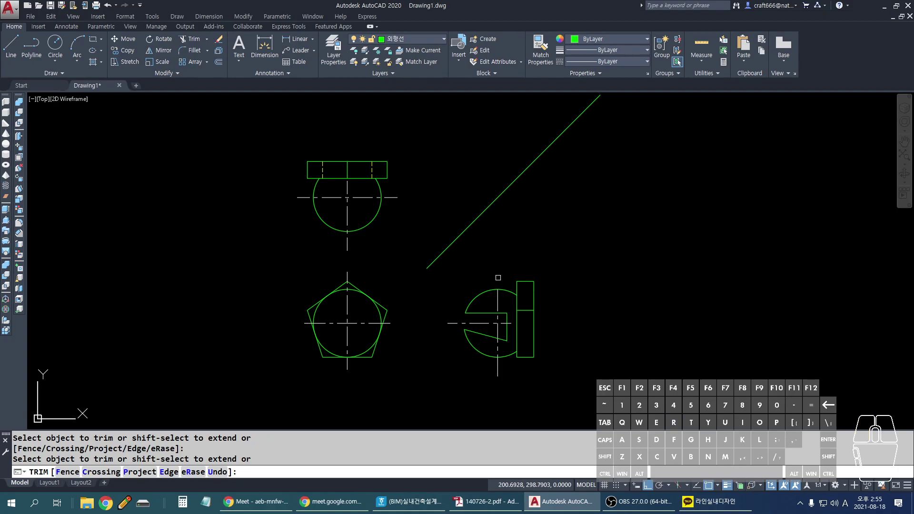
key("ctrl+z")
key("Escape")
Step: Try to shorten the lower end of the right view's vertical centre line with Break, and undo it
scroll(492, 387, "up", 3)
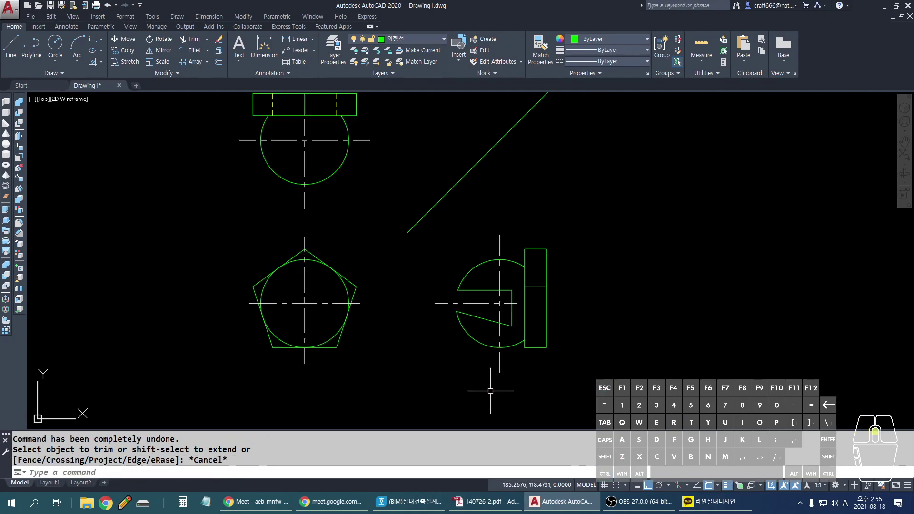
type("br")
key("space")
left_click(516, 387)
key("space")
key("Escape")
key("ctrl+z")
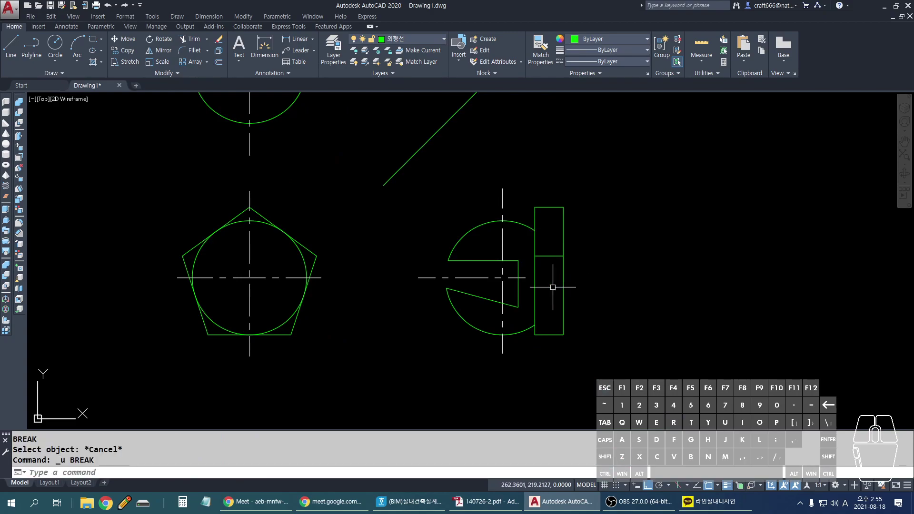
key("ctrl+z")
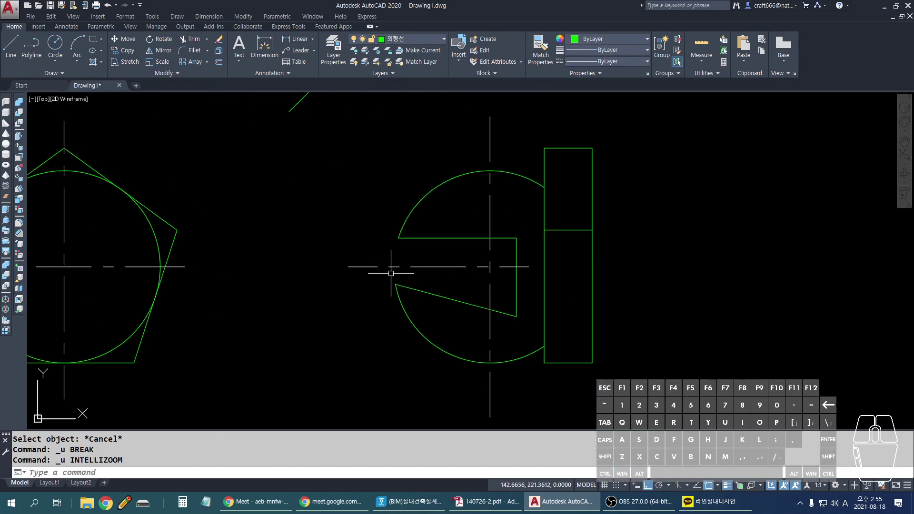
Step: Draw a circle at the right view's centre line intersection with the same radius as the sphere outline
type("c")
key("space")
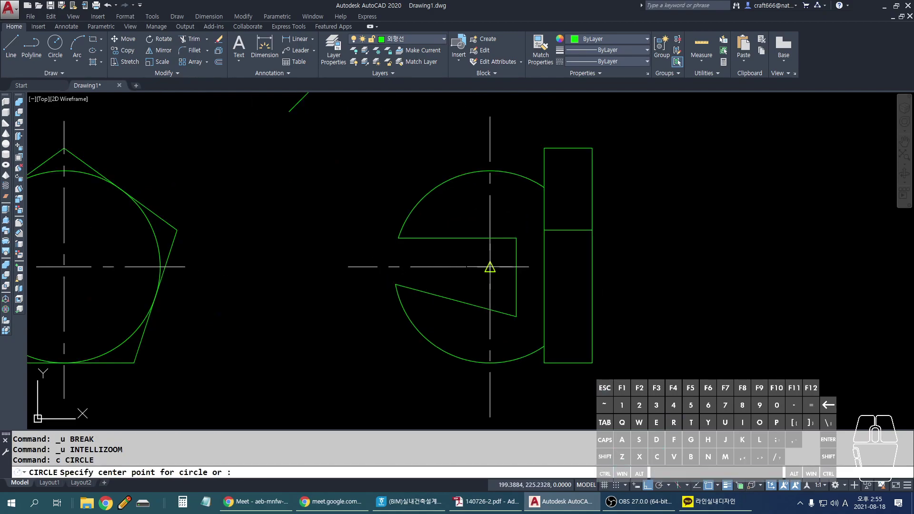
left_click(490, 267)
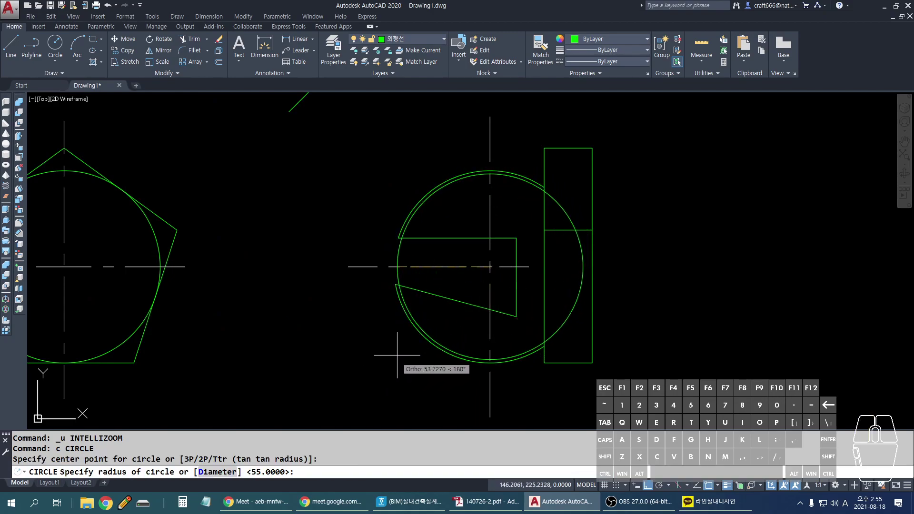
left_click(490, 363)
Step: Offset the new circle in the right view outward by 5 and erase the original circle
type("o")
key("space")
type("5")
key("Return")
left_click(552, 341)
left_click(547, 352)
key("Escape")
left_click(543, 354)
key("Delete")
Step: Trim the right view's centre lines where they extend outside the offset circle, and erase that circle
type("tr")
key("space")
left_click(350, 266)
left_click(490, 138)
key("Escape")
left_click(392, 244)
key("Delete")
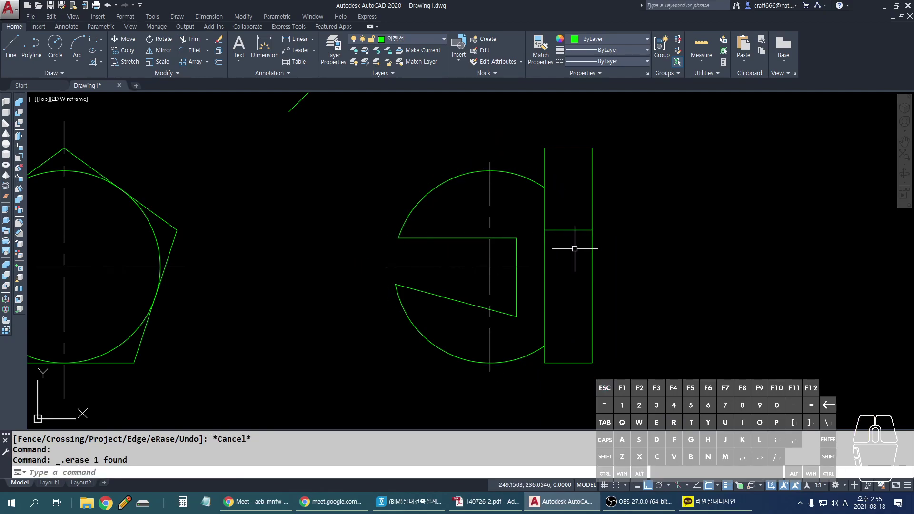
Step: Extend the right view's horizontal centre line to the near edge of the plate
type("ex")
key("space")
left_click(523, 267)
key("Escape")
Step: Shorten the plate-side end of the right view's horizontal centre line using Lengthen with a delta of -5
type("1")
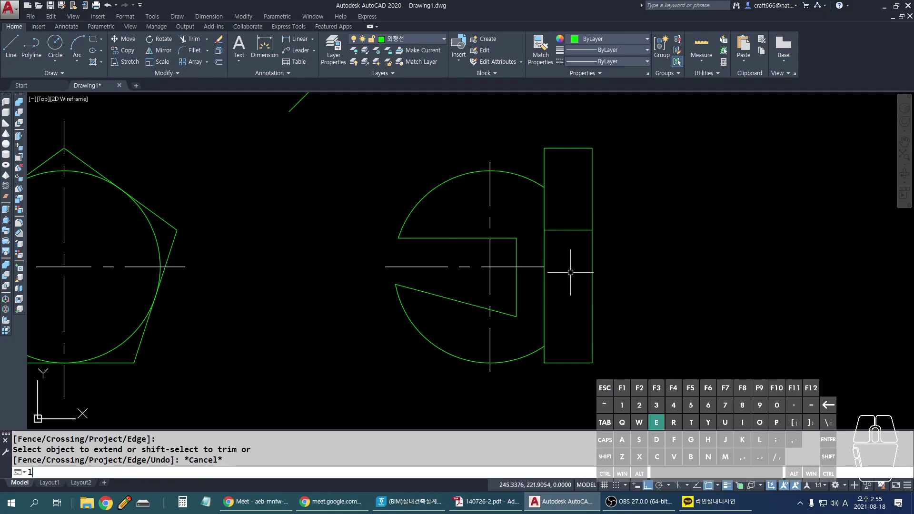
type("en")
key("Return")
type("de")
key("Return")
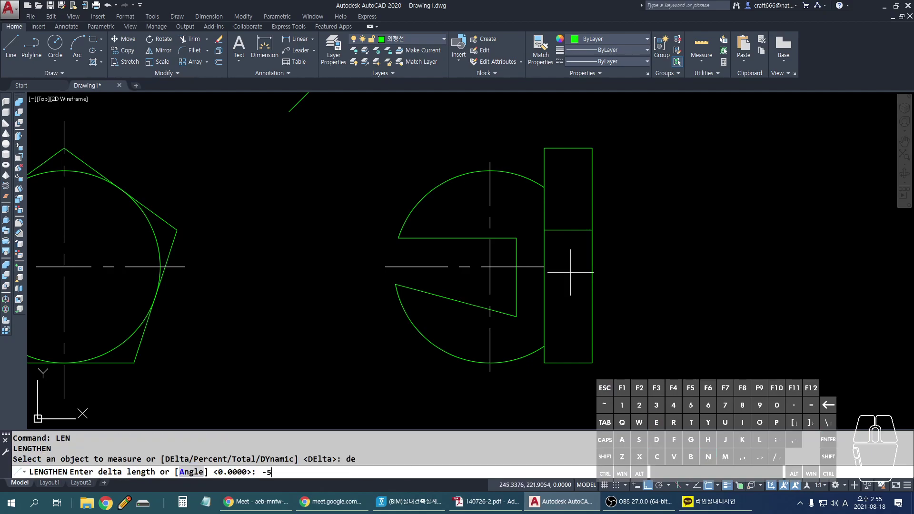
type("-5")
key("Return")
scroll(627, 286, "down", 2)
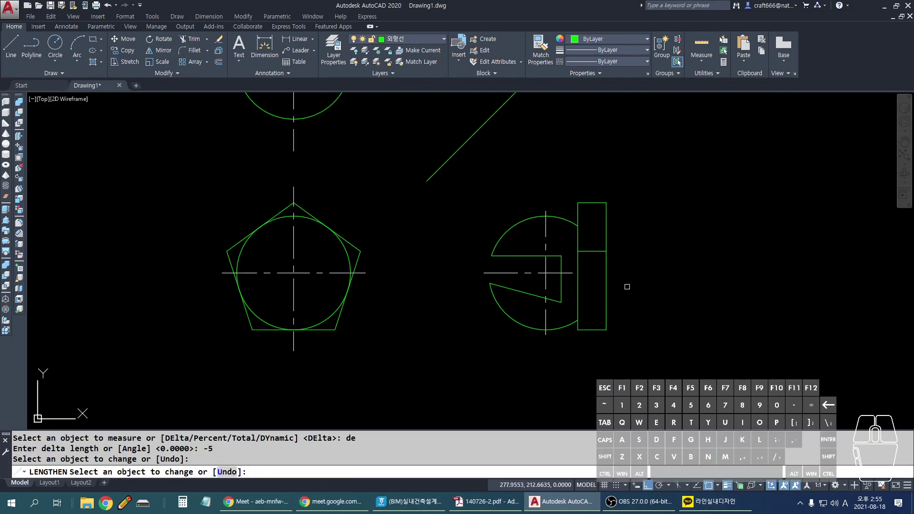
key("Escape")
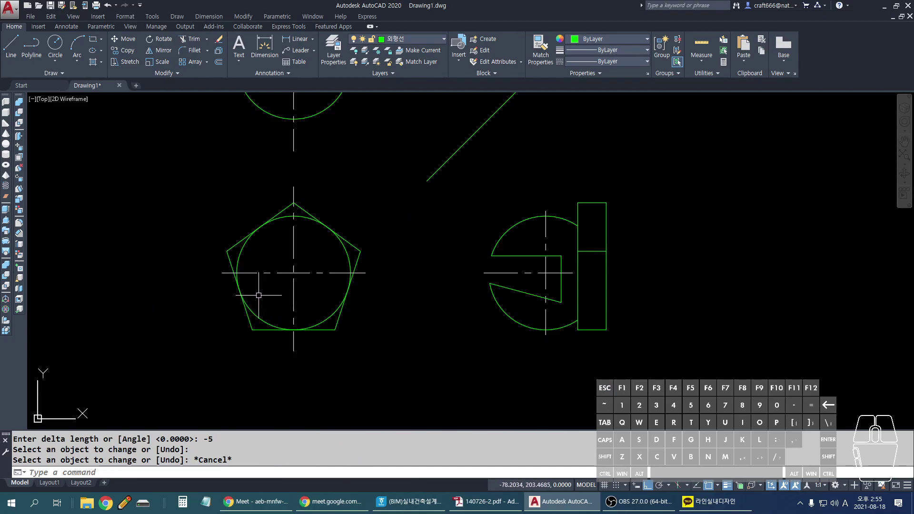
Step: Shorten the lower end of the top view's vertical centre line with Break, leaving a short extension below the circle
scroll(258, 296, "up", 1)
key("Escape")
scroll(399, 330, "down", 2)
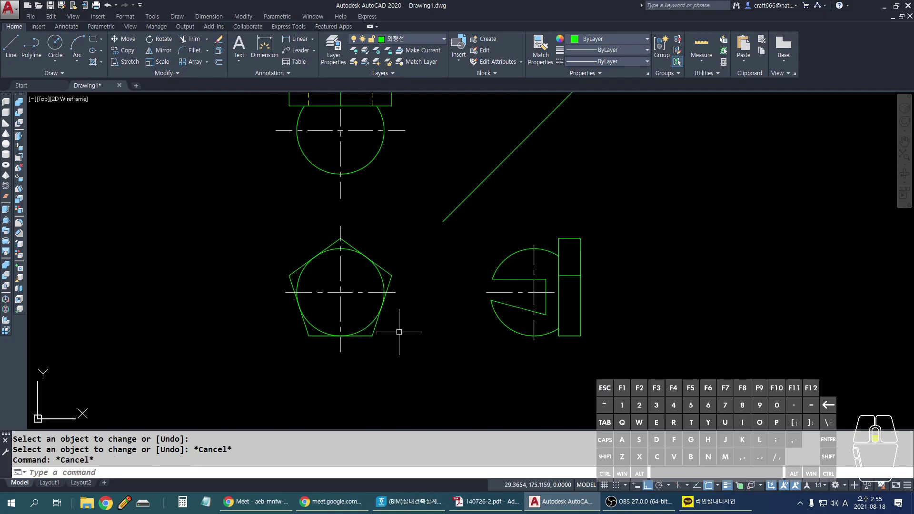
scroll(384, 318, "down", 1)
scroll(309, 158, "up", 3)
mouse_move(427, 294)
middle_mouse_down()
mouse_move(401, 191)
mouse_move(419, 272)
mouse_move(391, 299)
middle_mouse_up()
type("br")
key("Return")
left_click(374, 260)
key("space")
left_click(380, 233)
left_click(384, 258)
Step: Break off both ends of the top view's horizontal centre line a short distance outside the circle
key("space")
left_click(477, 188)
left_click(477, 188)
left_click(498, 189)
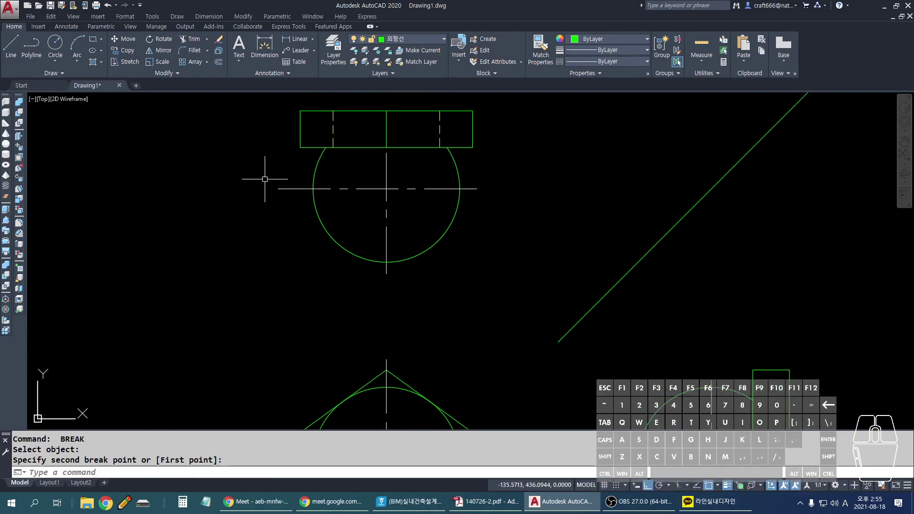
key("Return")
left_click(301, 189)
left_click(214, 184)
key("Return")
key("Escape")
scroll(399, 216, "down", 3)
key("Escape")
scroll(401, 195, "up", 2)
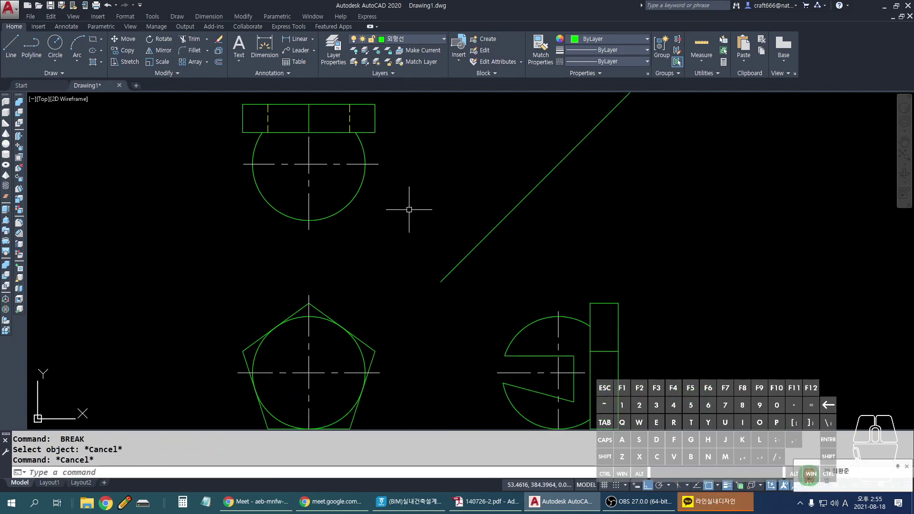
Step: Read the new group chat message in KakaoTalk and return to the AutoCAD drawing
left_click(848, 466)
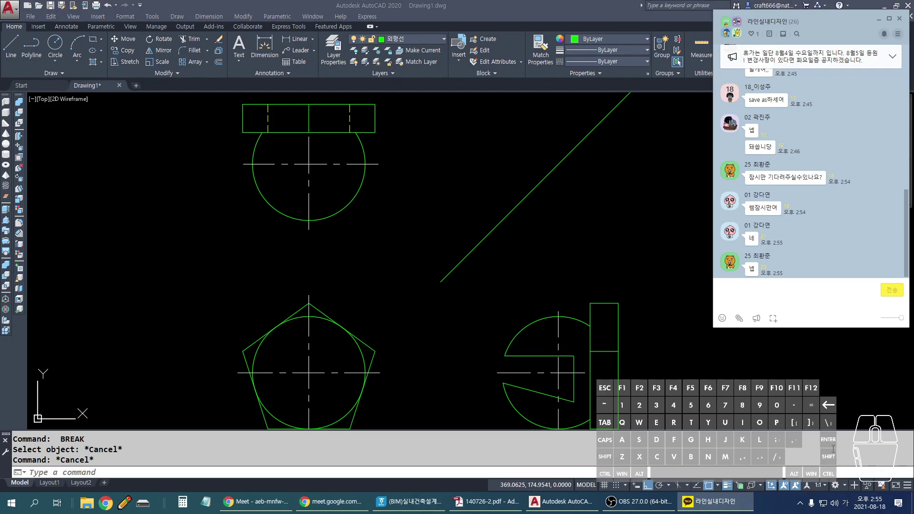
middle_click_drag(417, 262, 396, 208)
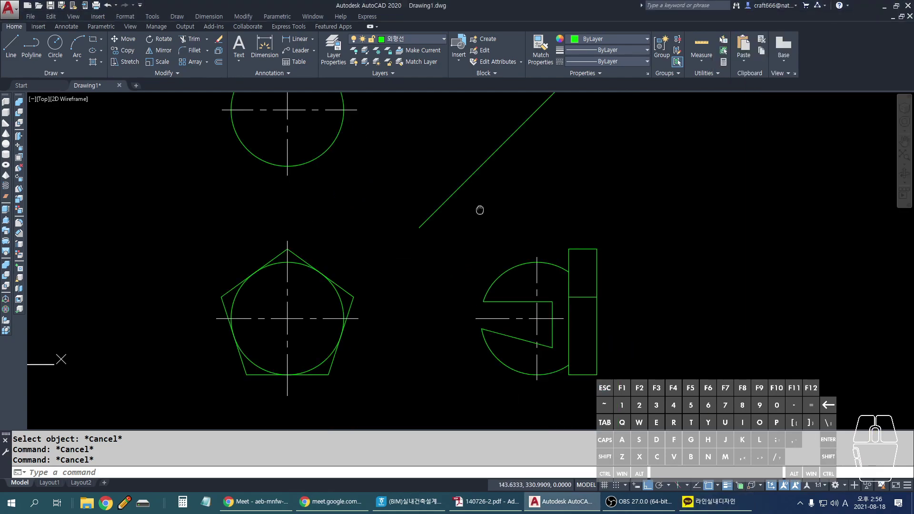
Step: Make 뷰포트 the current layer and draw a full circle over the sphere outline in the right view, centred on its centre lines
left_click(420, 42)
left_click(411, 85)
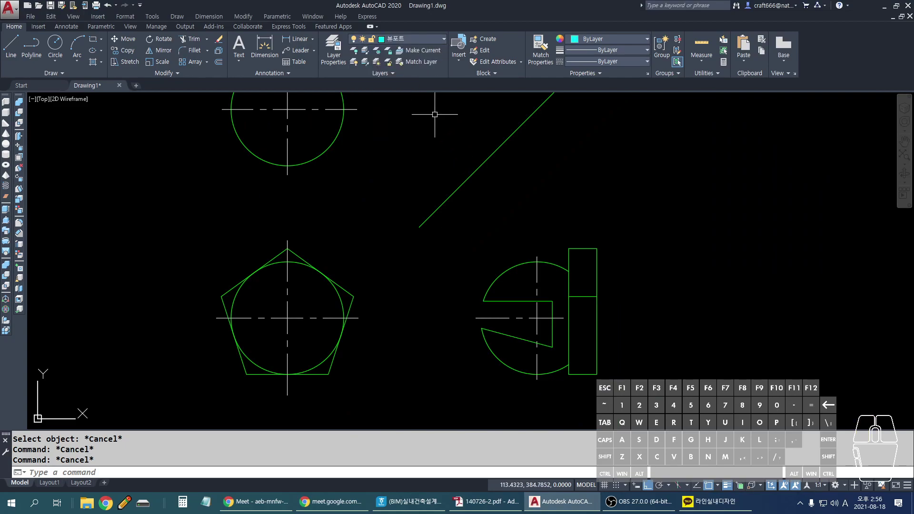
middle_click_drag(542, 332, 541, 302)
type("c")
key("Return")
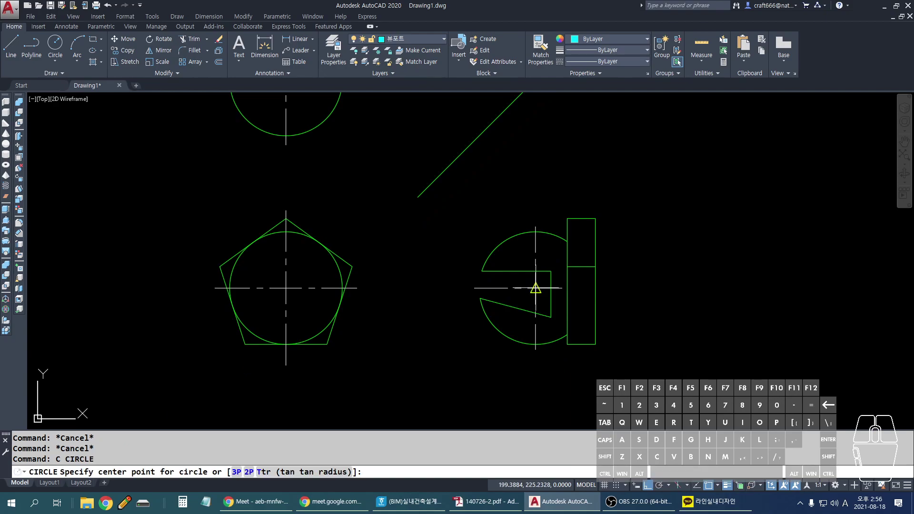
left_click(536, 288)
left_click(575, 343)
Step: Set the lineweight of the cyan circle in the right view to 0.30 mm
left_click(581, 317)
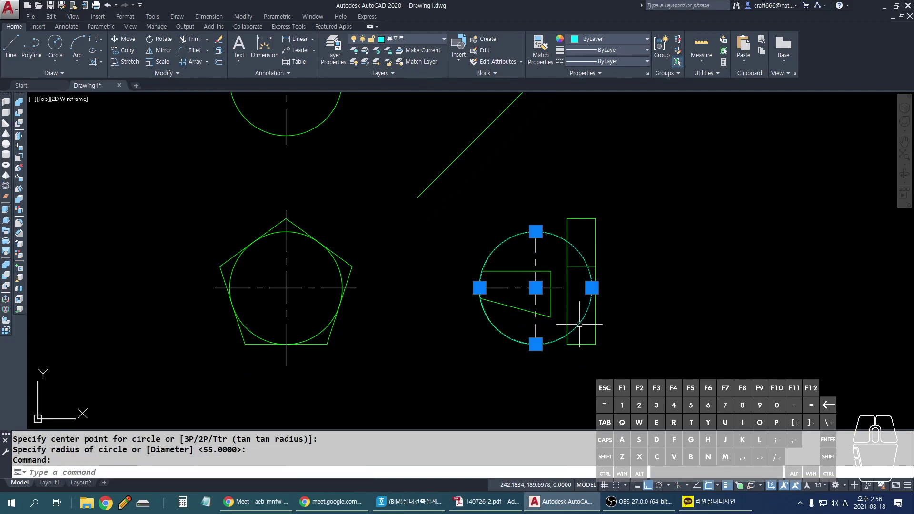
left_click(607, 50)
left_click(614, 192)
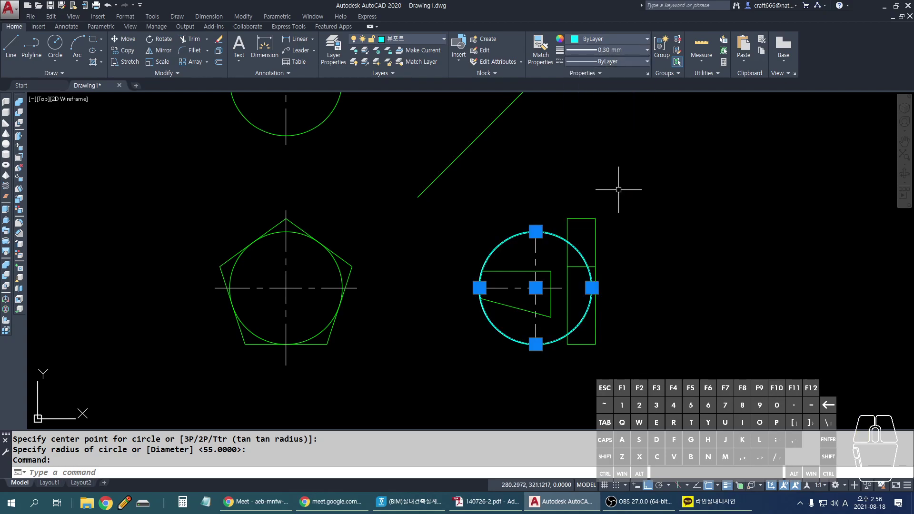
key("Escape")
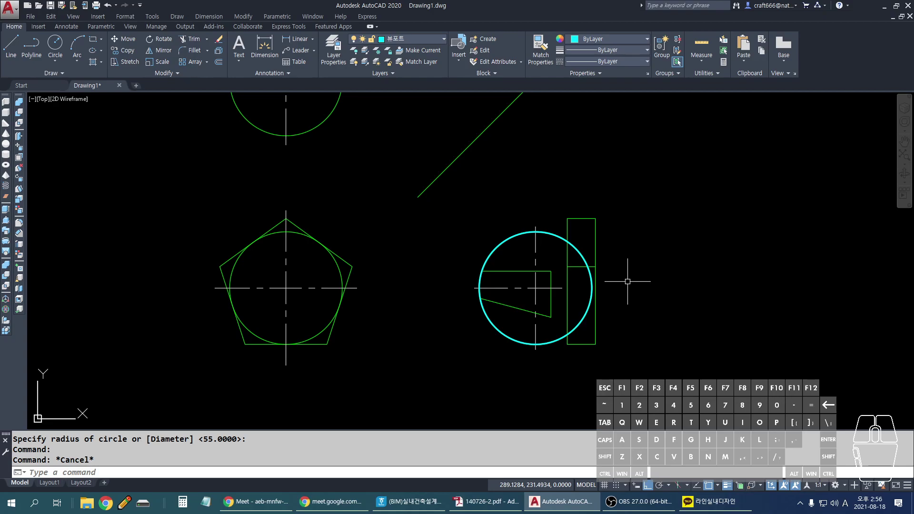
Step: Draw a construction line through both ends of the slanted cut line in the right view
scroll(524, 297, "up", 1)
type("xl")
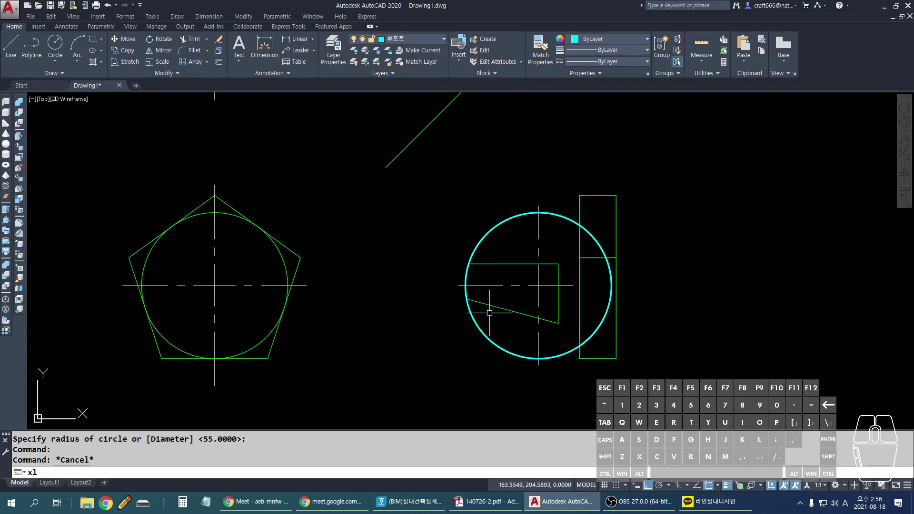
key("Return")
left_click(467, 298)
left_click(558, 323)
key("Escape")
Step: Match the construction line's properties to the thick cyan circle in the right view
type("ma")
key("Return")
left_click(577, 351)
key("Escape")
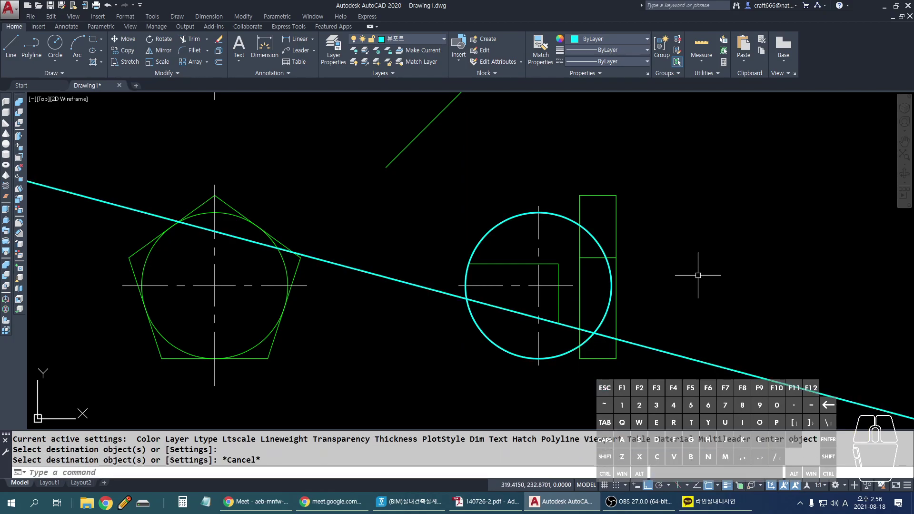
Step: Trim the slanted construction line to the cyan circle and erase the leftover pieces outside it
type("tr")
key("Return")
key("Return")
left_click(381, 276)
left_click(607, 336)
key("Escape")
left_click(717, 340)
left_click(717, 361)
left_click(115, 188)
left_click(96, 223)
key("Delete")
left_click(704, 333)
left_click(669, 384)
key("Delete")
scroll(714, 312, "down", 2)
scroll(638, 319, "up", 2)
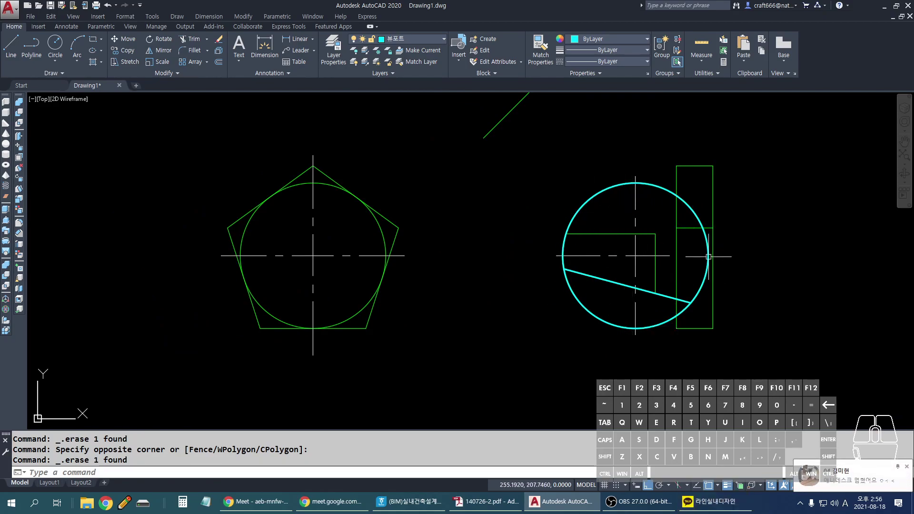
Step: Read the new KakaoTalk group chat messages and close the chat over the drawing
left_click(855, 470)
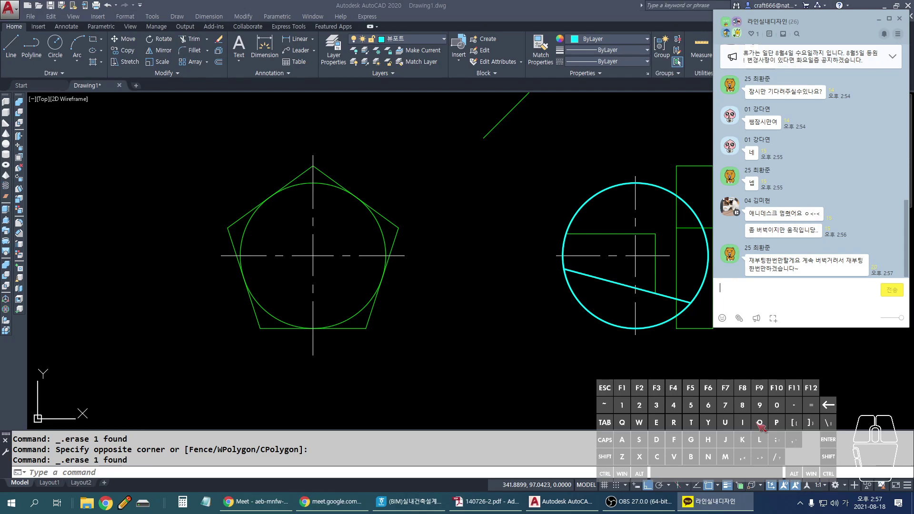
key("Escape")
scroll(531, 298, "down", 3)
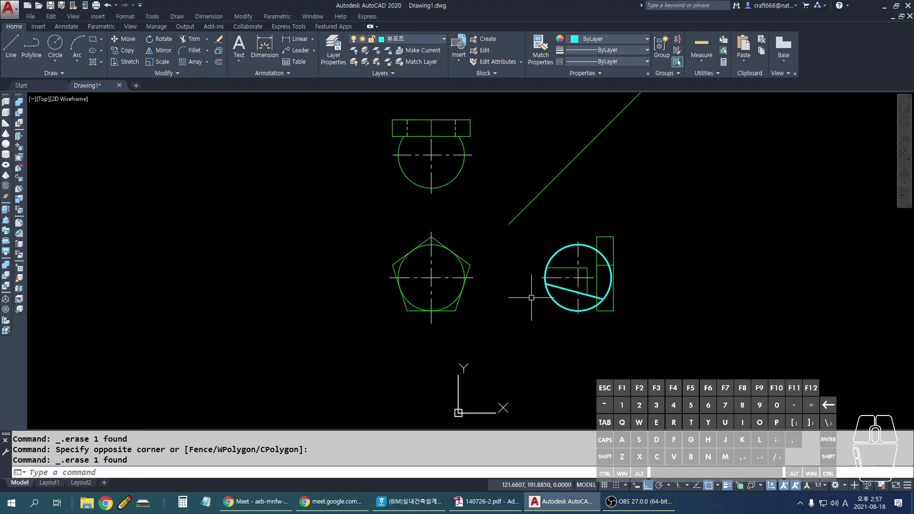
scroll(597, 261, "up", 2)
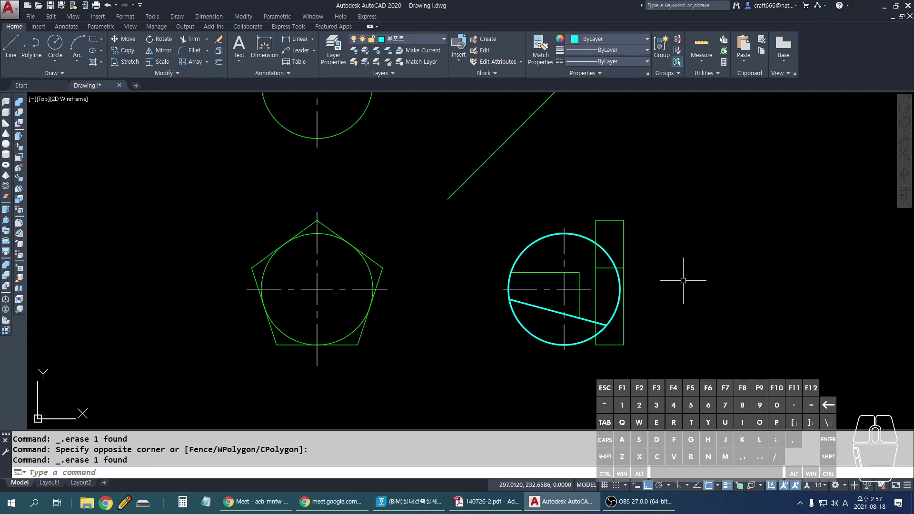
key("Return")
key("Escape")
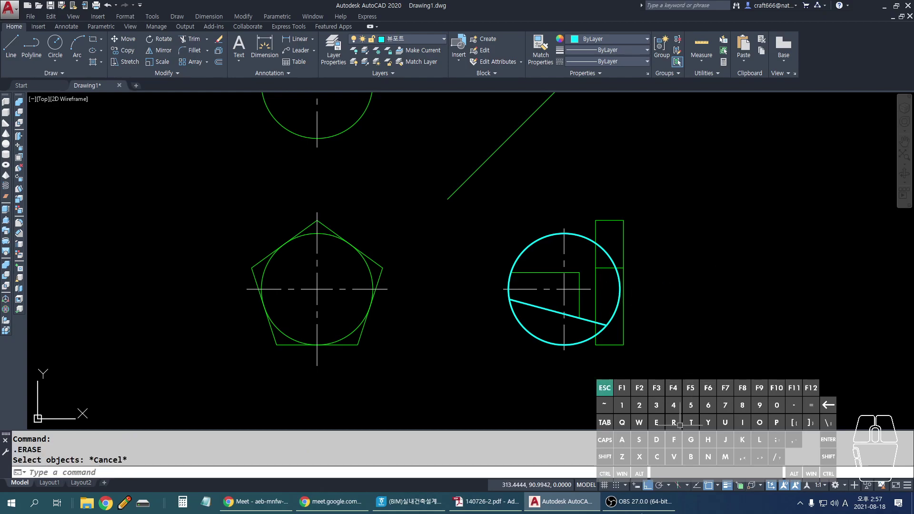
key("Escape")
left_click(643, 502)
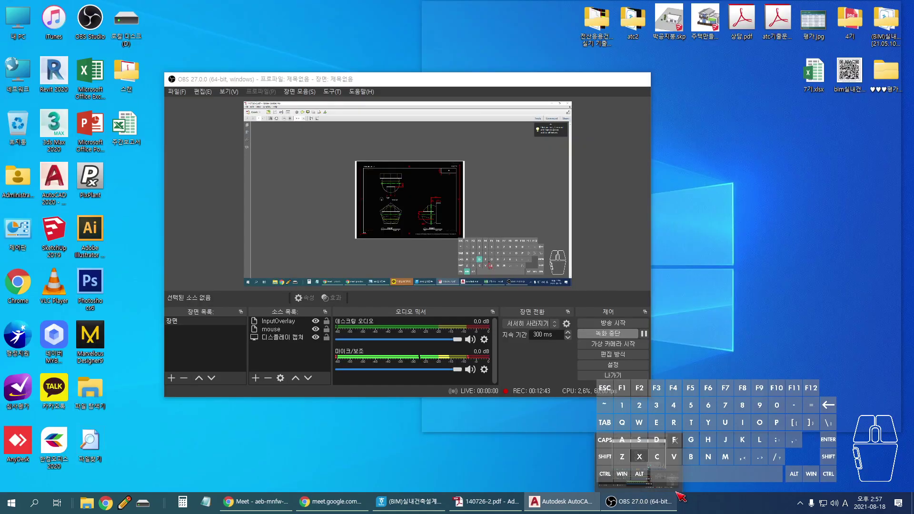
left_click(667, 502)
left_click(562, 502)
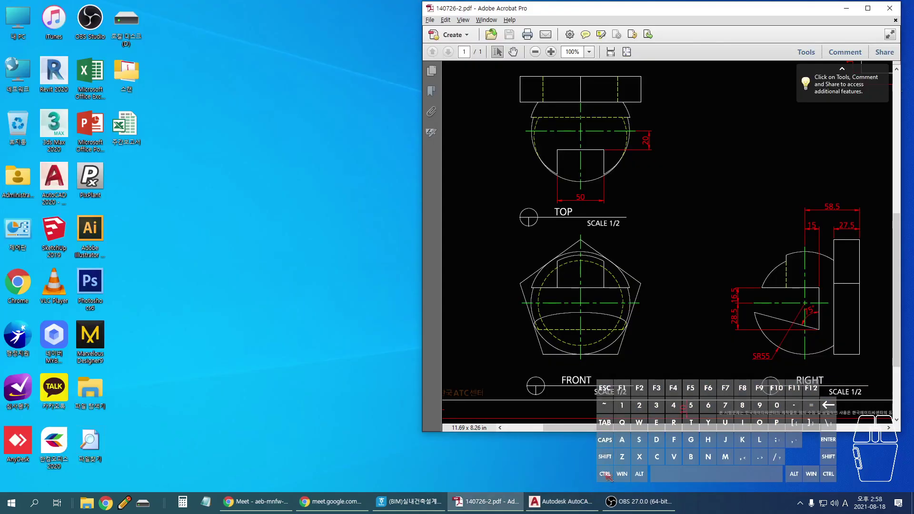
left_click(485, 501)
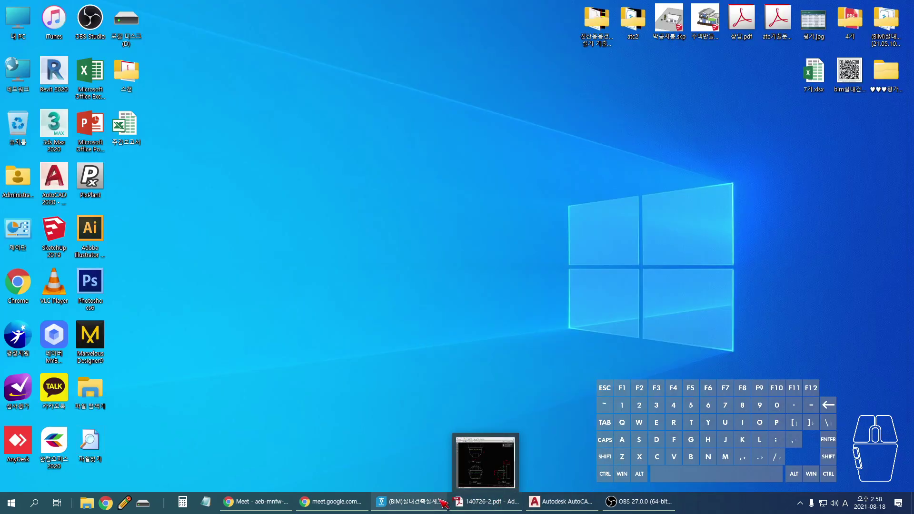
mouse_move(376, 503)
left_click(347, 501)
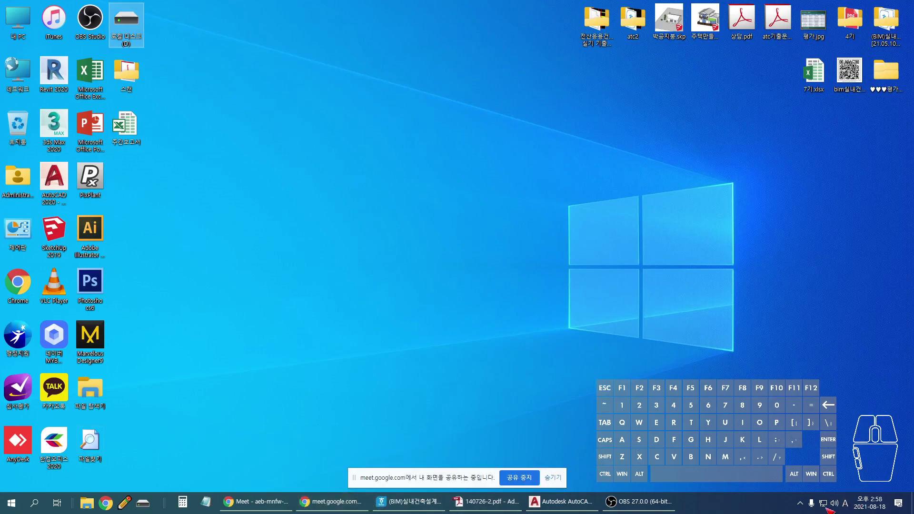
Step: Hide the Google Meet screen-sharing notice on the desktop
left_click(801, 504)
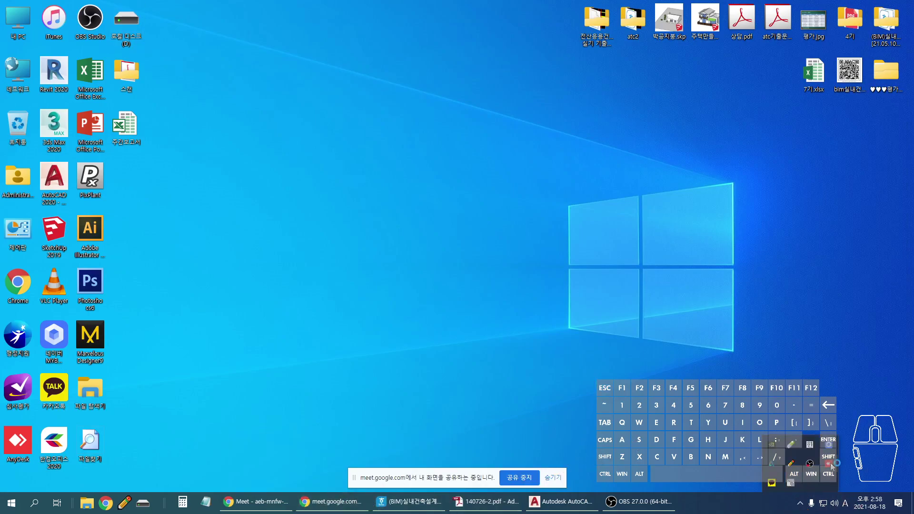
left_click(829, 464)
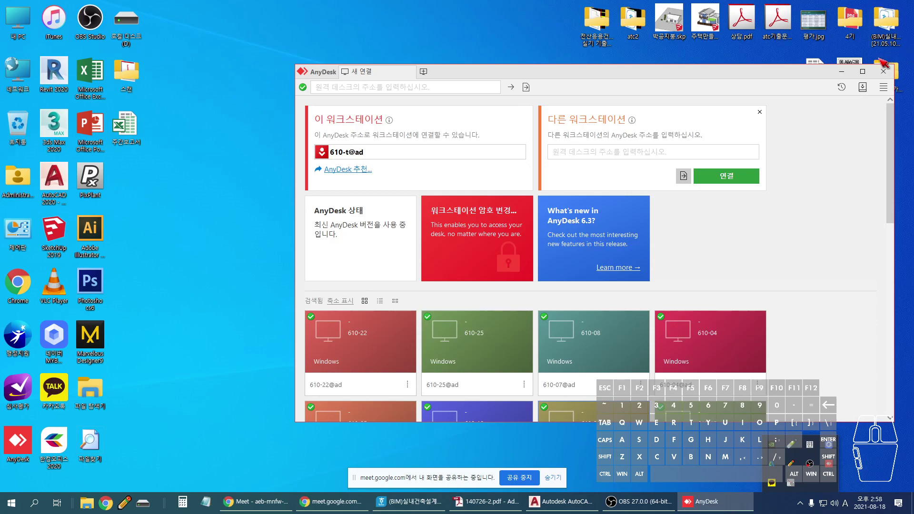
left_click(887, 69)
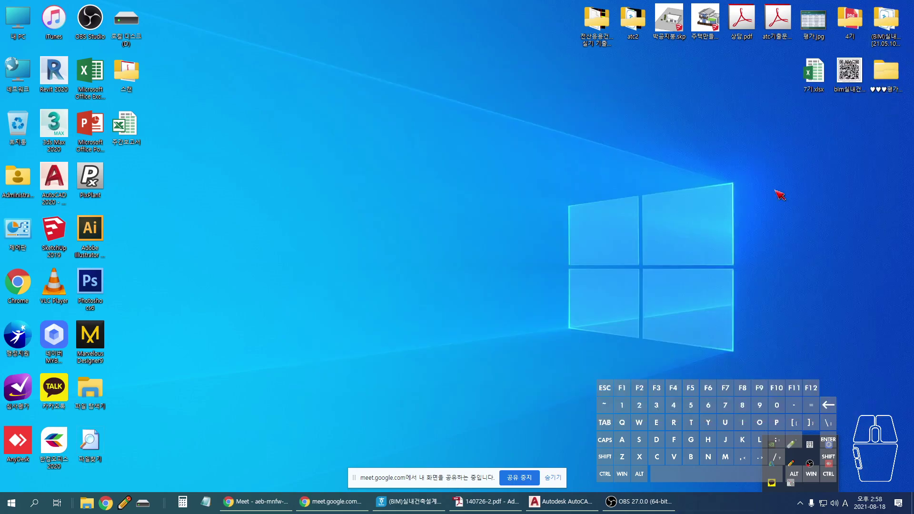
left_click(553, 478)
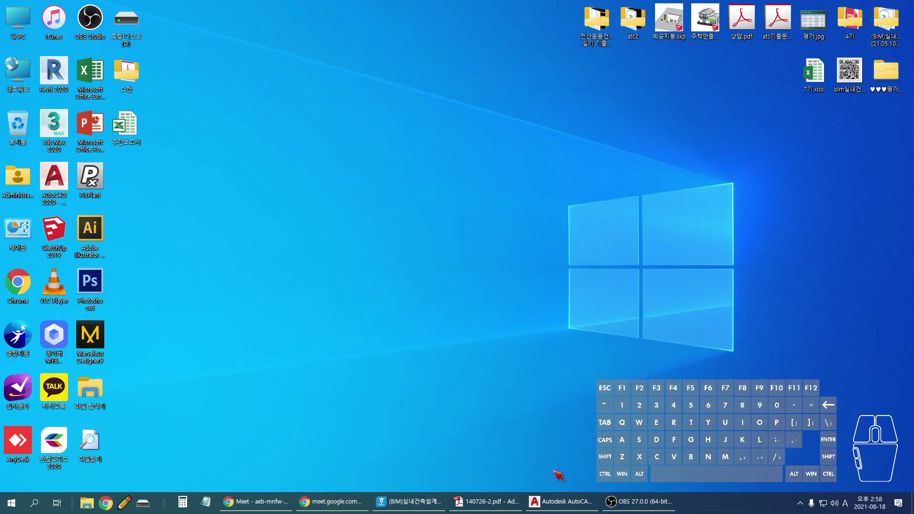
Step: Read the latest group chat messages in KakaoTalk, close the chat and return to the AutoCAD drawing
left_click(868, 488)
left_click(778, 295)
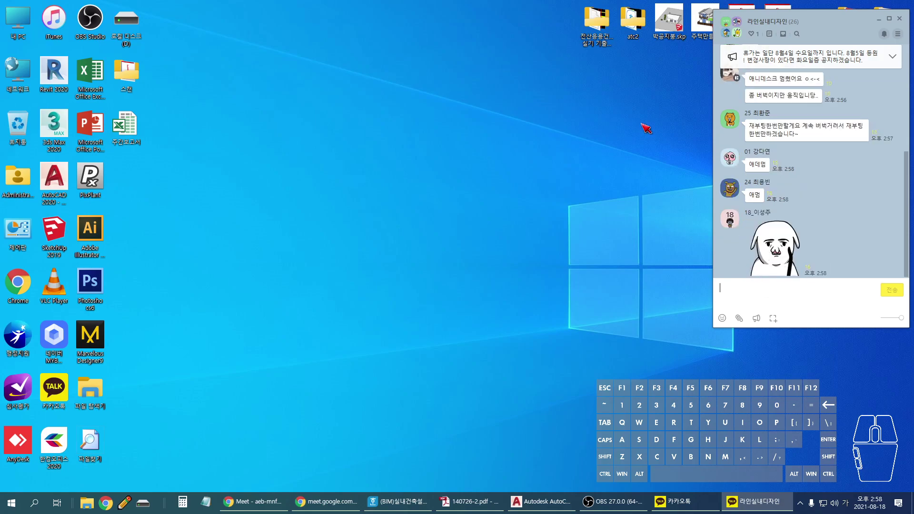
key("Escape")
left_click(507, 505)
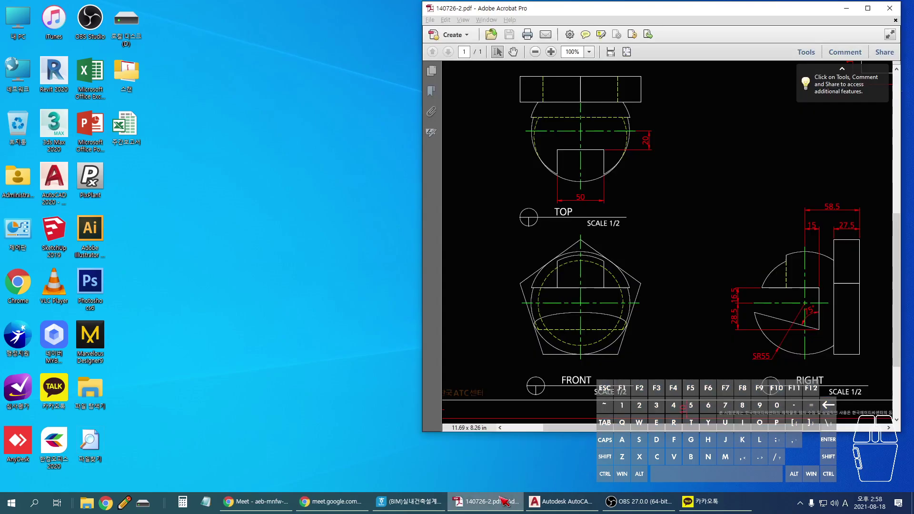
left_click(430, 500)
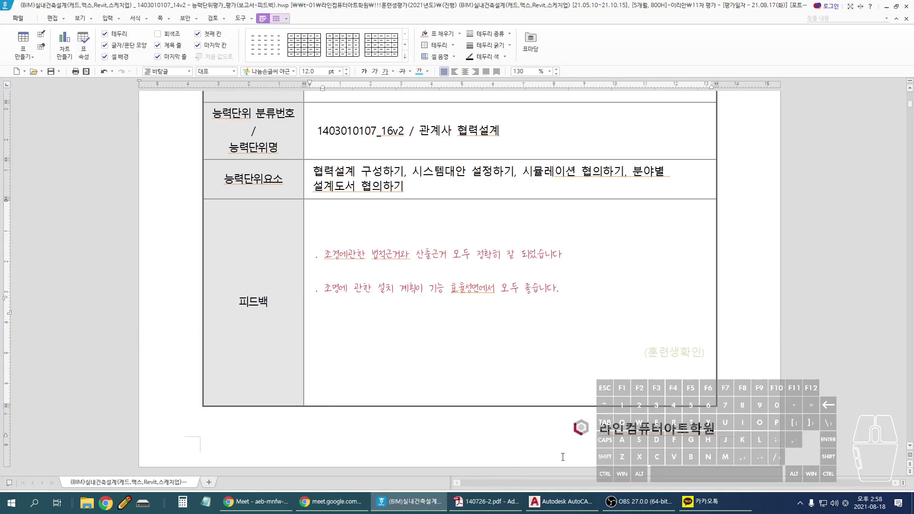
left_click(560, 502)
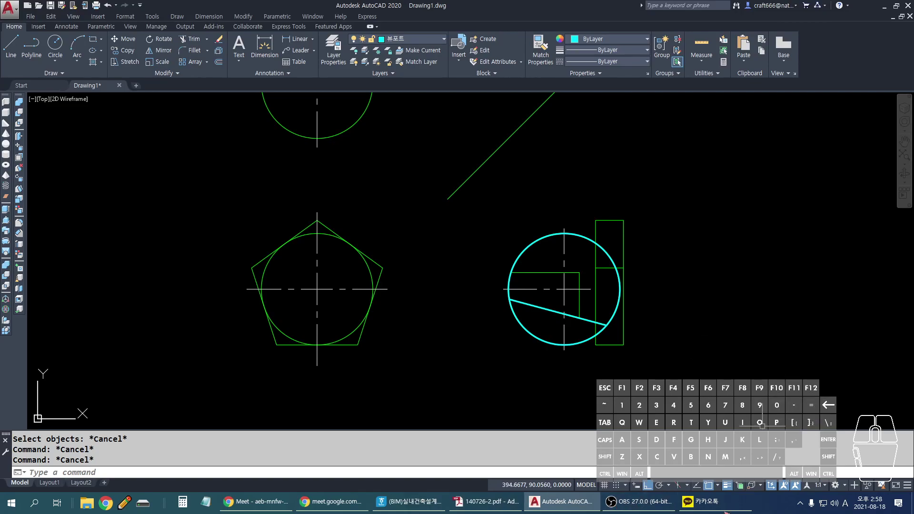
Step: Check the 라인실내디자인 group chat and the unread chat in KakaoTalk, then close all chat windows
left_click(706, 501)
double_click(483, 125)
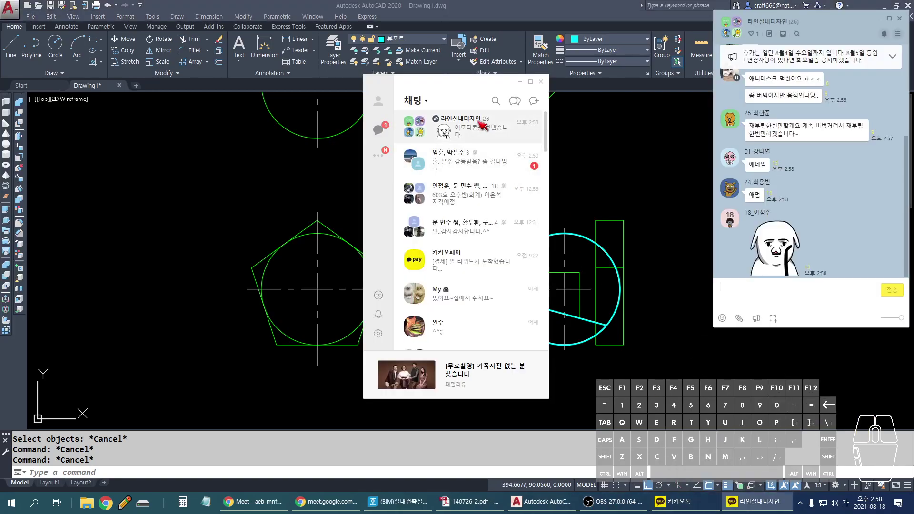
double_click(500, 164)
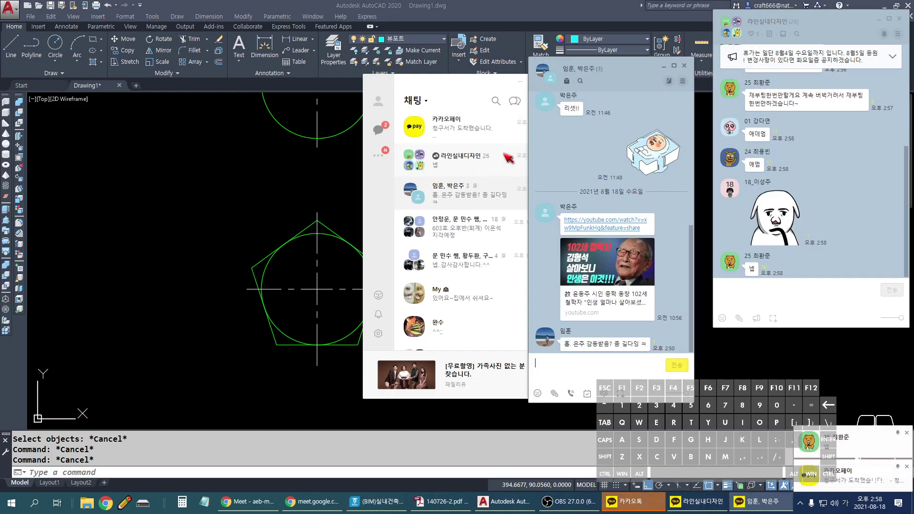
left_click(513, 82)
left_click(539, 84)
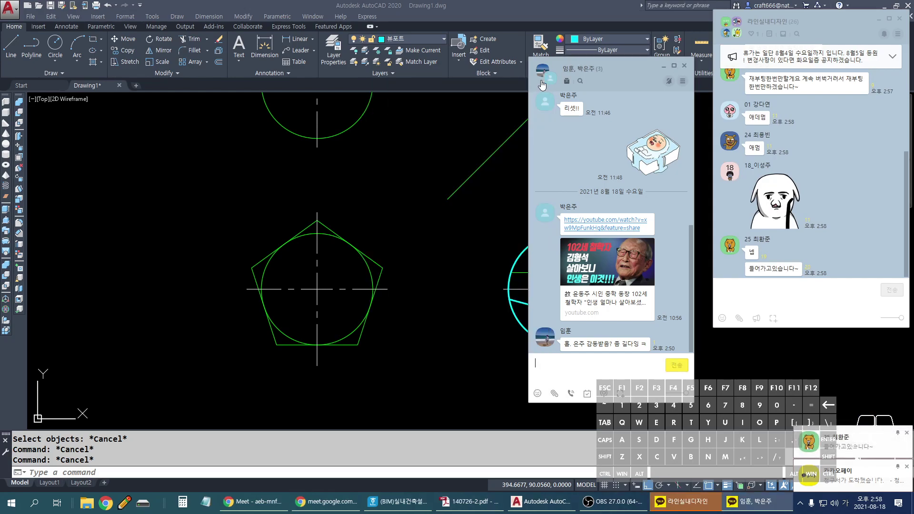
left_click(684, 66)
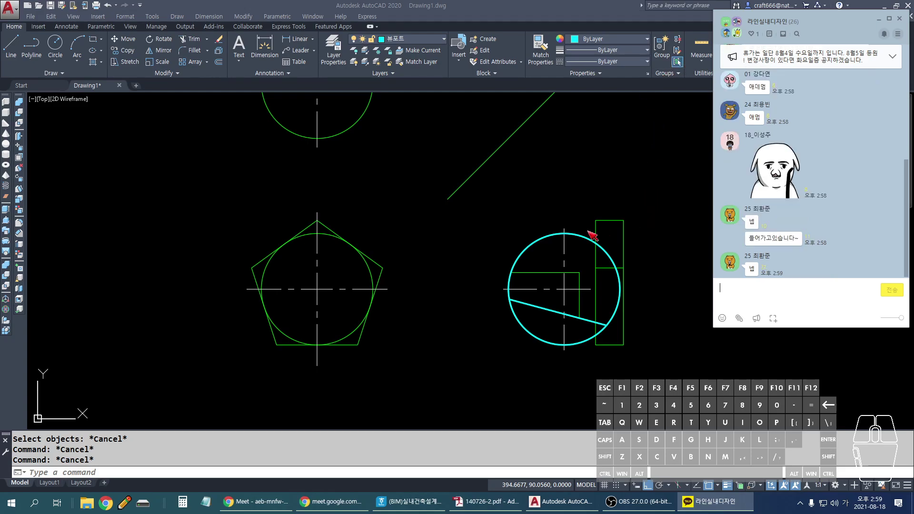
left_click(605, 262)
key("Escape")
Step: Draw a horizontal projection line from the upper end of the slanted cyan line across the front view
scroll(526, 310, "down", 1)
middle_click_drag(527, 309, 579, 309)
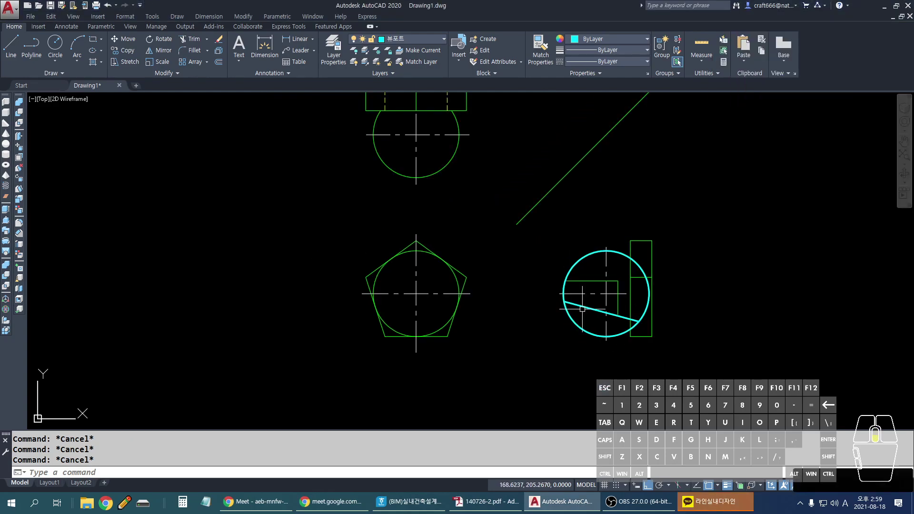
middle_click_drag(500, 271, 502, 291)
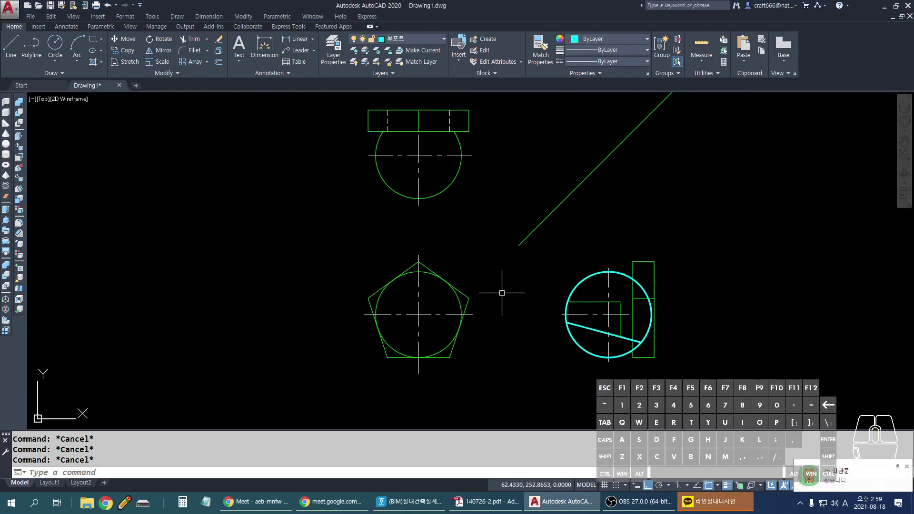
scroll(668, 329, "up", 1)
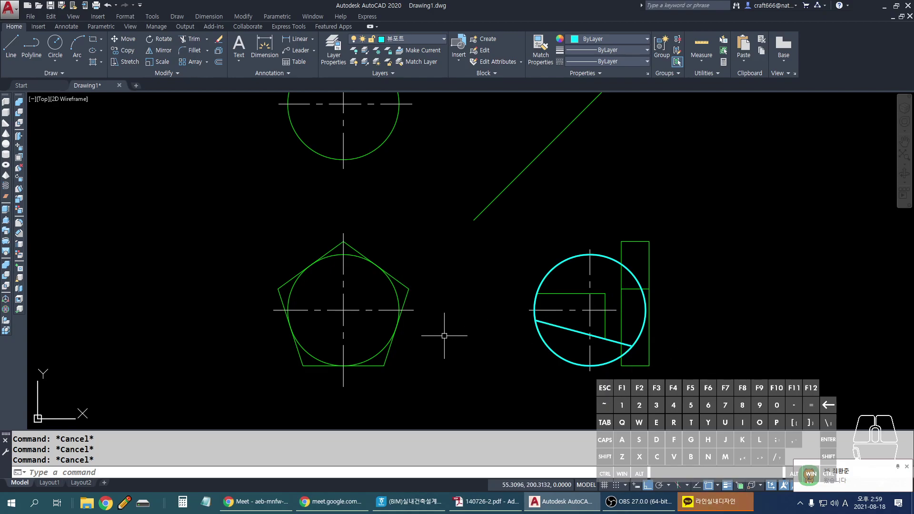
middle_click_drag(476, 340, 501, 351)
type("l")
key("Return")
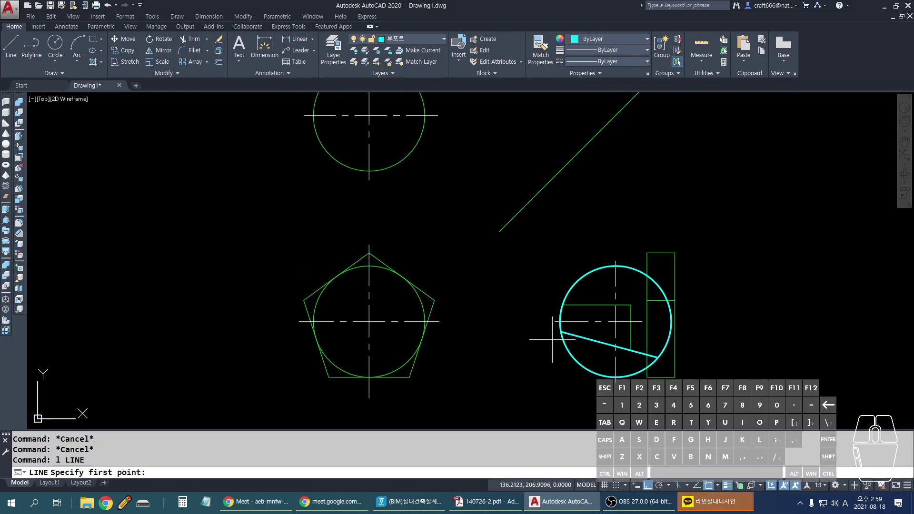
left_click(561, 332)
left_click(153, 331)
key("Return")
Step: Project the lower end of the slanted cyan line horizontally across the front view with a second line
key("Return")
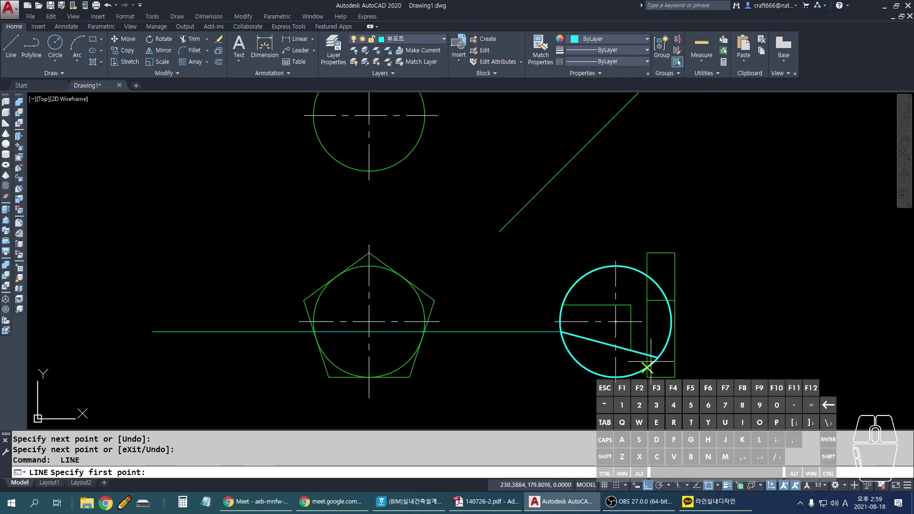
left_click(658, 357)
left_click(144, 357)
key("Return")
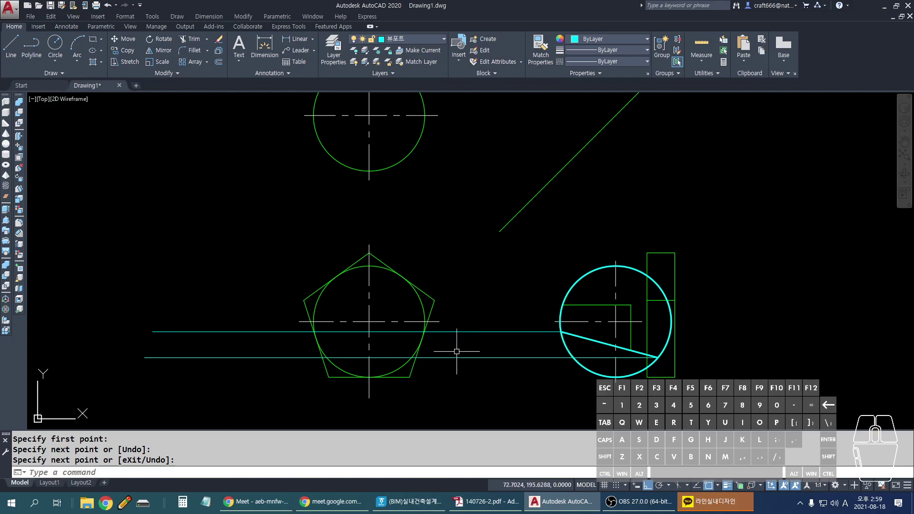
scroll(359, 374, "up", 4)
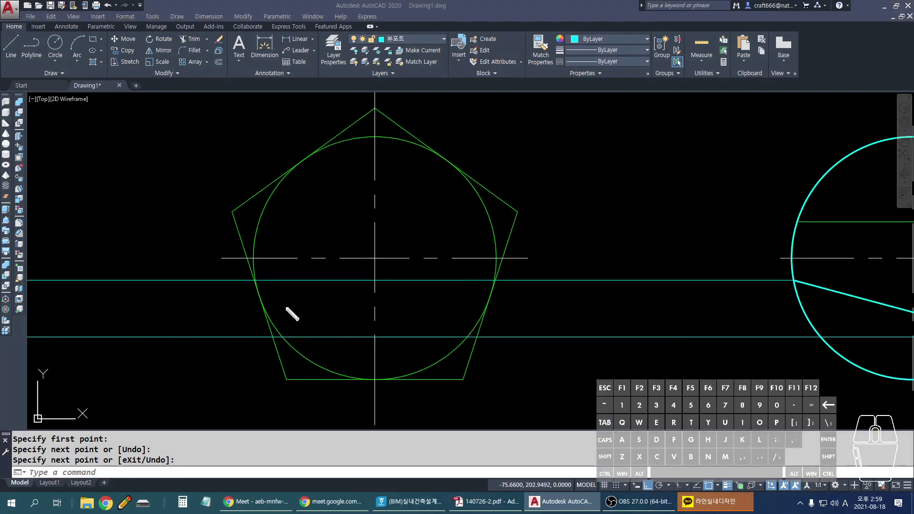
left_click_drag(282, 281, 520, 284)
left_click_drag(264, 340, 452, 345)
left_click_drag(772, 260, 778, 288)
mouse_move(888, 322)
left_mouse_down()
mouse_move(910, 330)
mouse_move(912, 341)
left_mouse_up()
key("Escape")
scroll(564, 295, "down", 1)
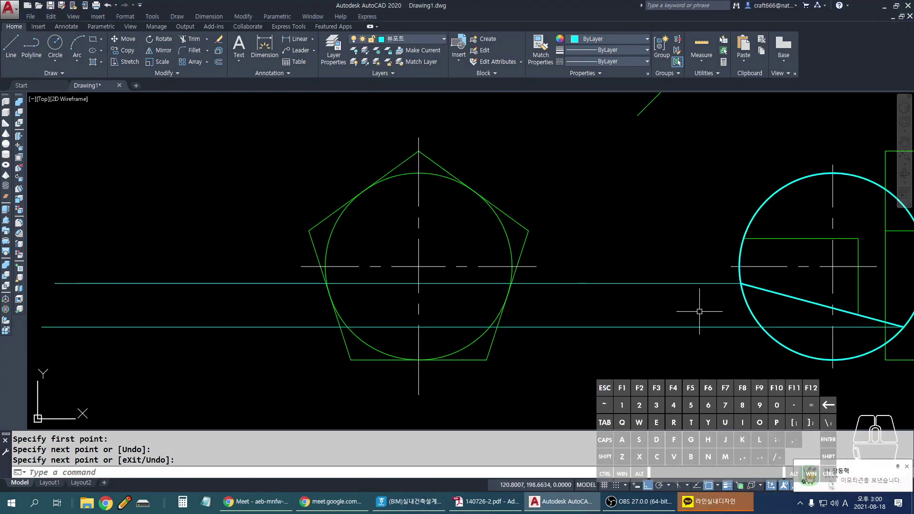
middle_click_drag(695, 311, 648, 306)
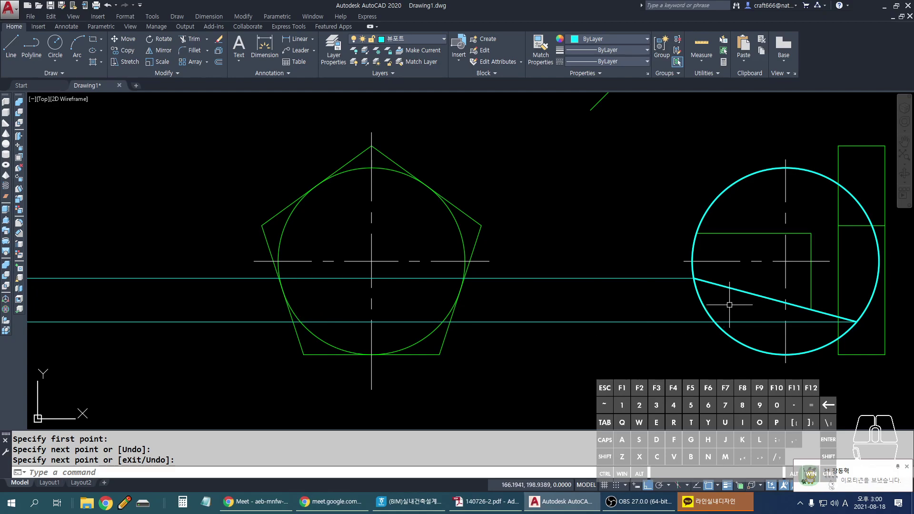
left_click_drag(660, 270, 906, 349)
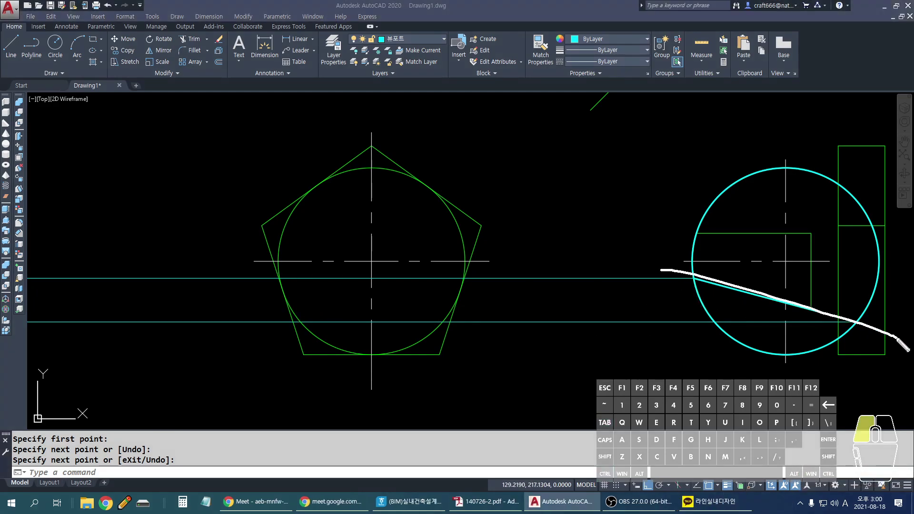
mouse_move(812, 223)
left_mouse_down()
mouse_move(780, 287)
mouse_move(796, 281)
left_mouse_up()
left_click_drag(703, 261, 690, 279)
left_click_drag(862, 315, 854, 334)
key("Escape")
Step: Draw a two-point circle in the right view using the slanted cyan line's ends as its diameter
type("c")
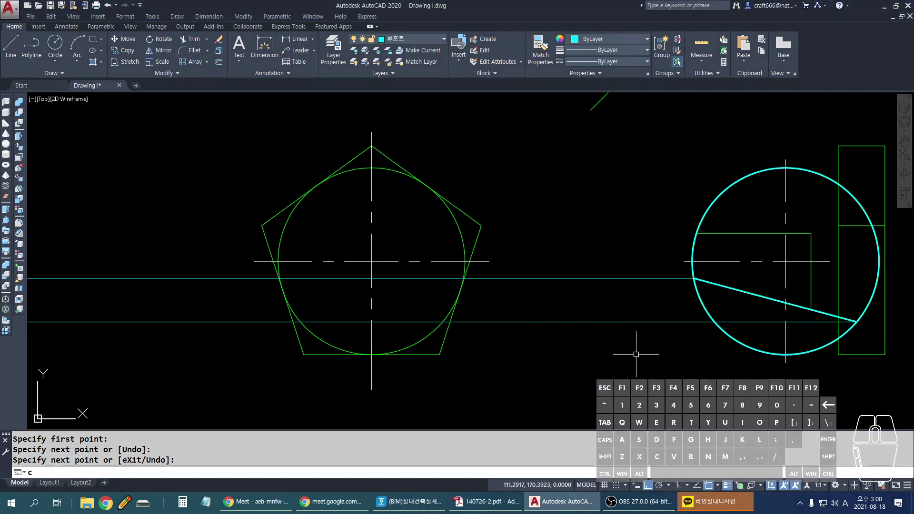
key("Return")
middle_click_drag(601, 343, 546, 325)
type("2p")
key("Return")
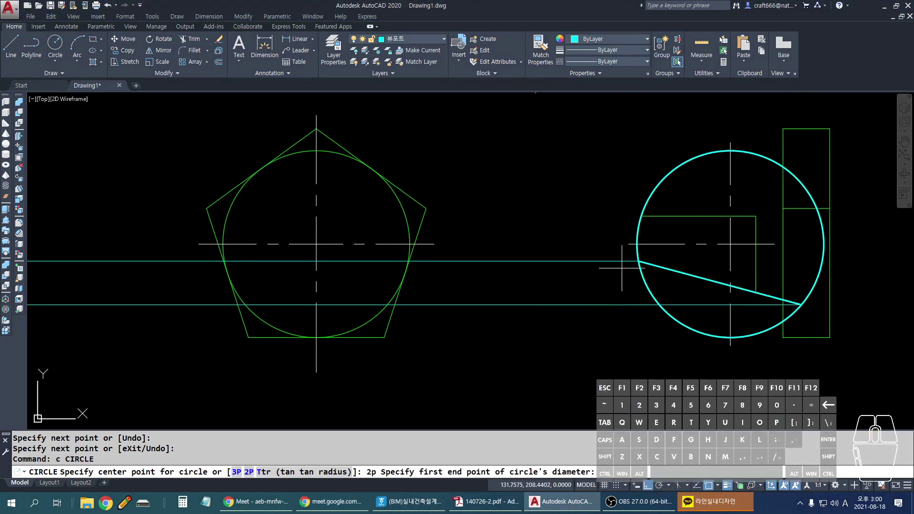
left_click(638, 261)
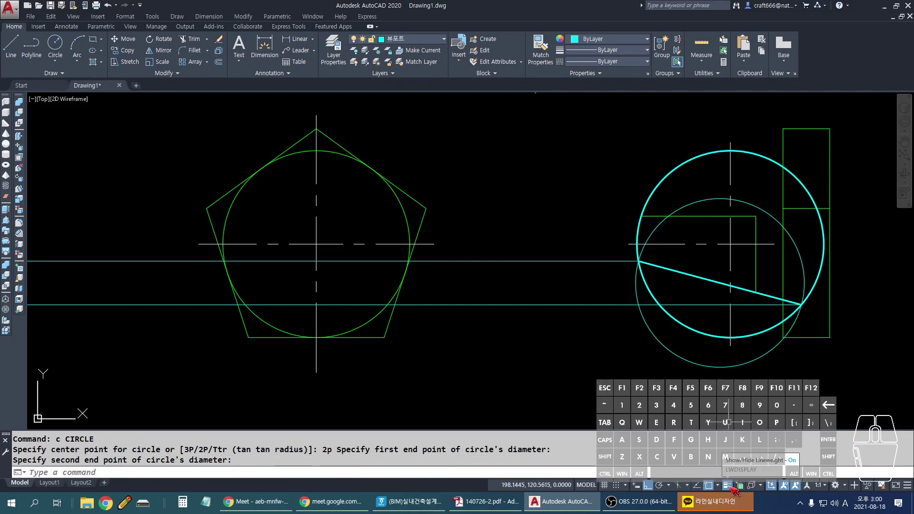
Step: Match the two-point circle and both horizontal projection lines to the thick cyan properties of the right view's sphere circle
type("ma")
key("Return")
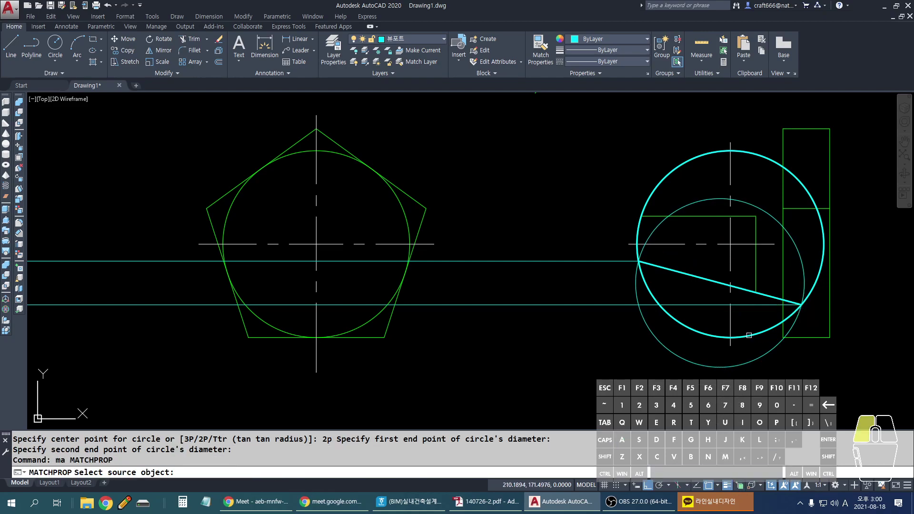
left_click(749, 335)
left_click(622, 306)
left_click(622, 261)
key("Return")
scroll(589, 279, "down", 1)
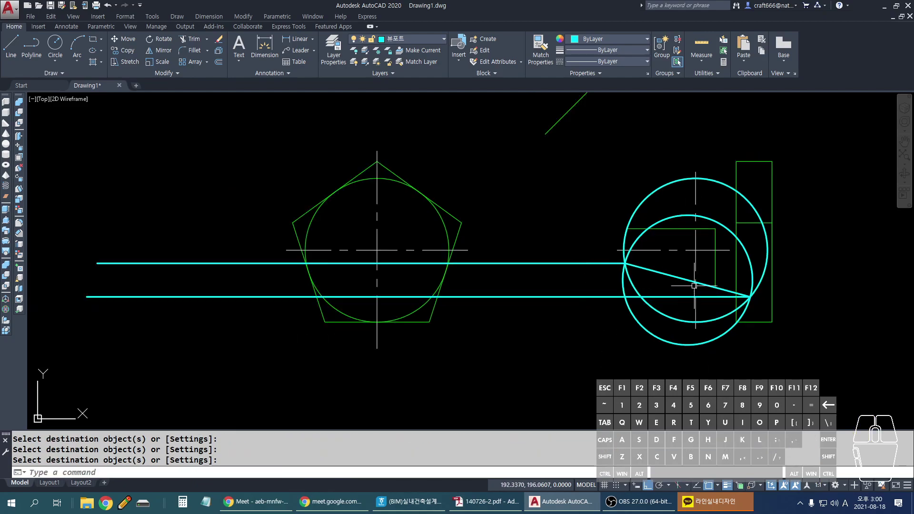
Step: Move the two-point circle from its centre to the lower end of the front view's vertical centre line
type("m")
key("Return")
left_click(725, 229)
key("Return")
scroll(683, 211, "up", 2)
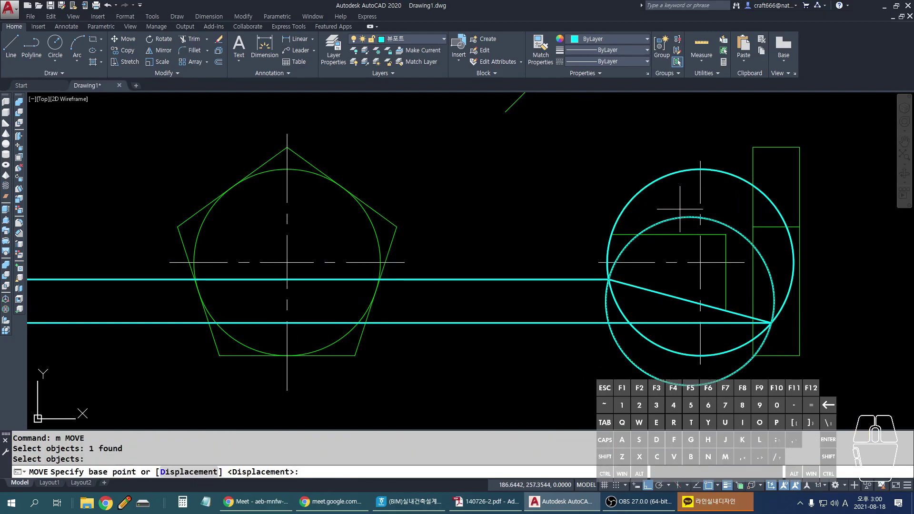
scroll(693, 218, "up", 2)
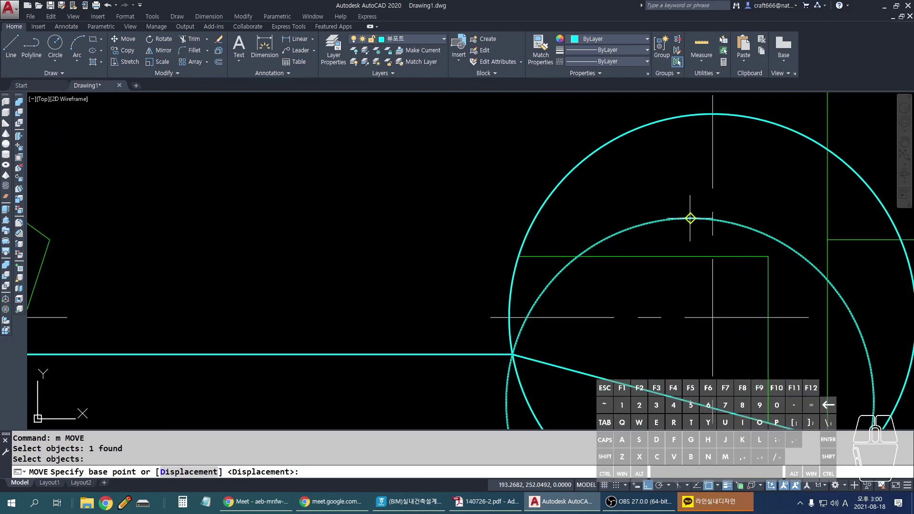
scroll(793, 341, "down", 1)
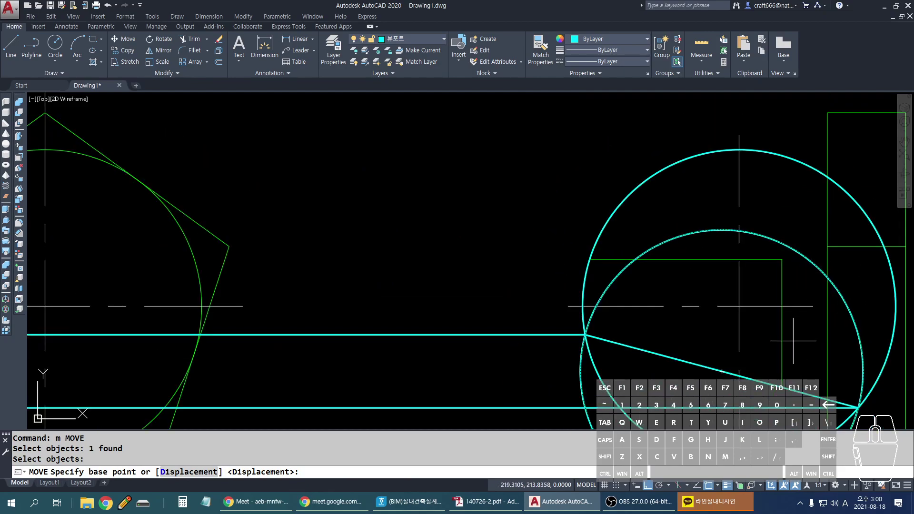
left_click(721, 371)
scroll(705, 295, "down", 3)
left_click(406, 398)
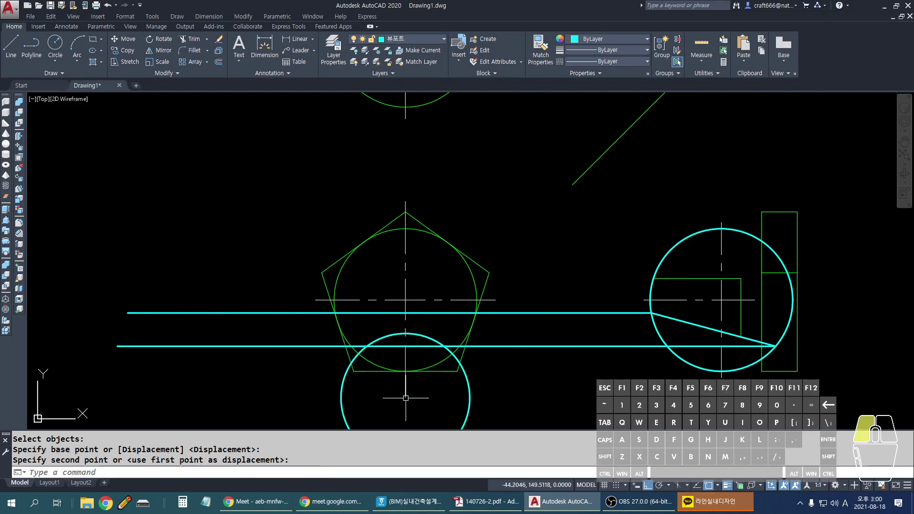
scroll(445, 356, "down", 2)
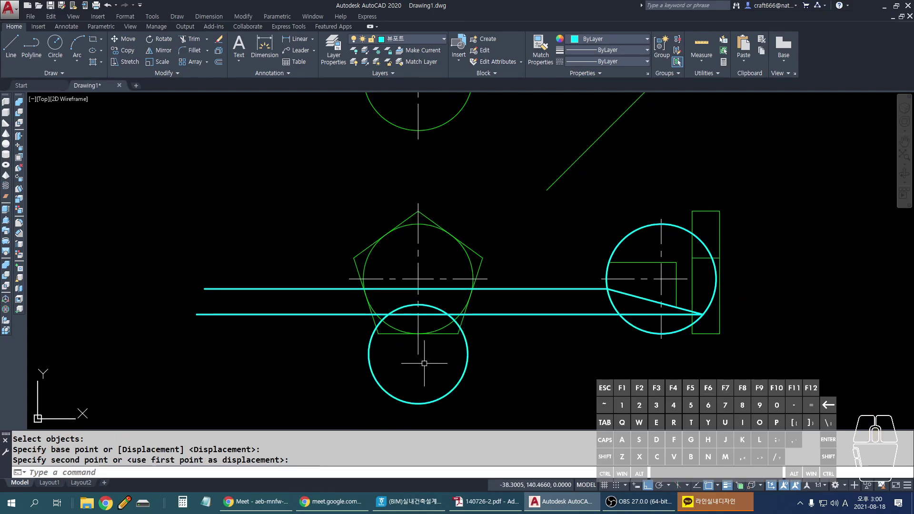
Step: Draw vertical projection lines from both side quadrants of the moved circle up through the top view
type("l")
key("space")
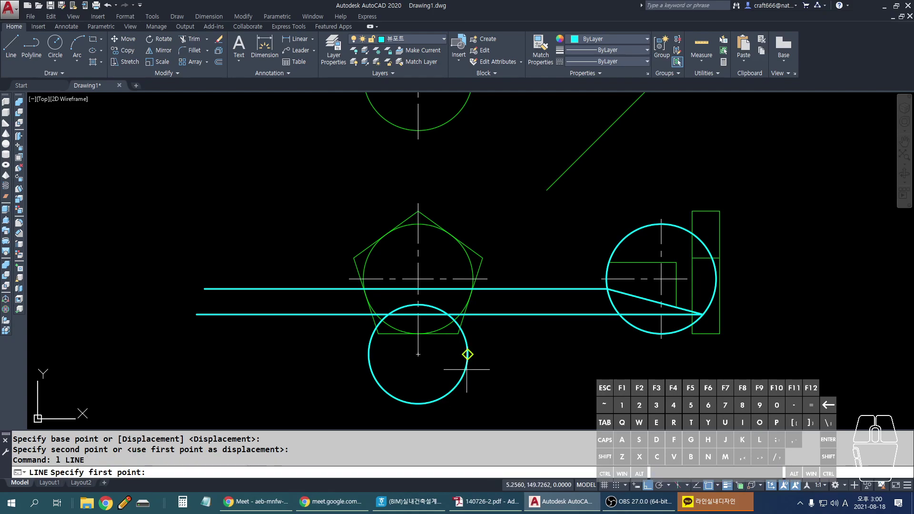
left_click(468, 354)
scroll(490, 272, "down", 2)
left_click(517, 132)
key("space")
middle_click_drag(495, 266, 501, 218)
key("space")
left_click(399, 367)
middle_click_drag(417, 202, 458, 188)
left_click(369, 150)
key("space")
scroll(453, 336, "up", 1)
type(",")
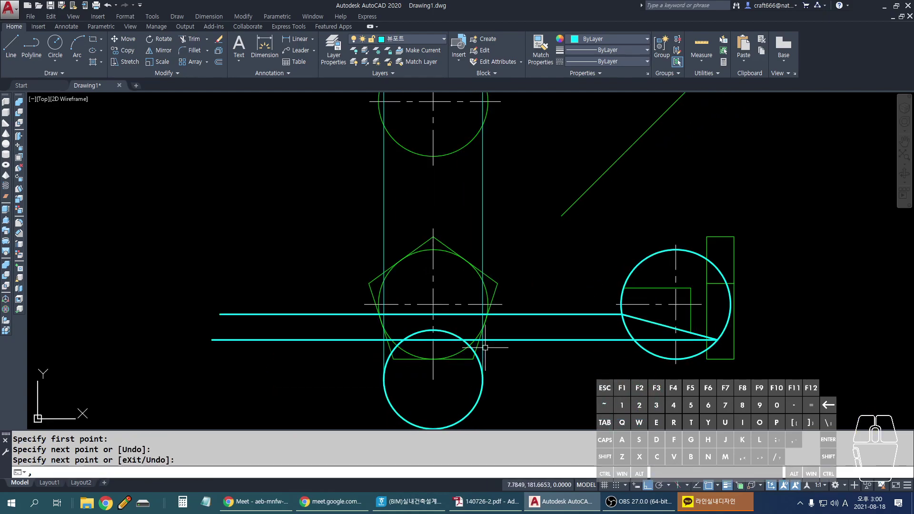
Step: Match both vertical projection lines to the thick cyan properties of the horizontal projection line
key("Escape")
type("ma")
key("Return")
left_click(527, 340)
left_click(502, 210)
left_click(348, 202)
key("Escape")
Step: Delete the moved circle below the front view
left_click(483, 407)
left_click(445, 366)
key("Delete")
middle_click_drag(597, 373, 472, 382)
scroll(517, 314, "up", 2)
key("ctrl+2")
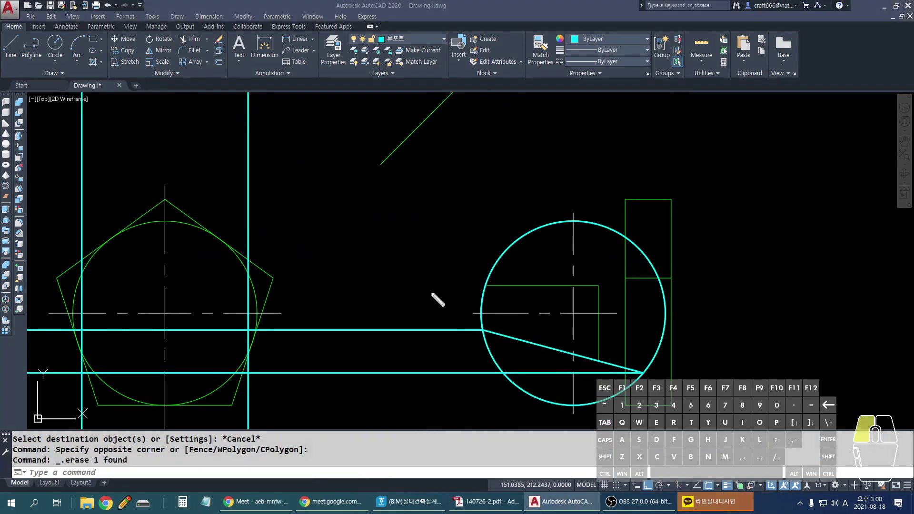
left_click_drag(432, 292, 729, 408)
left_click_drag(321, 351, 455, 353)
left_click_drag(418, 341, 440, 359)
left_click_drag(176, 332, 486, 335)
left_click_drag(649, 370, 294, 374)
left_click_drag(550, 206, 551, 277)
left_click_drag(537, 243, 552, 277)
left_click_drag(500, 331, 492, 134)
left_click_drag(644, 371, 727, 68)
key("Escape")
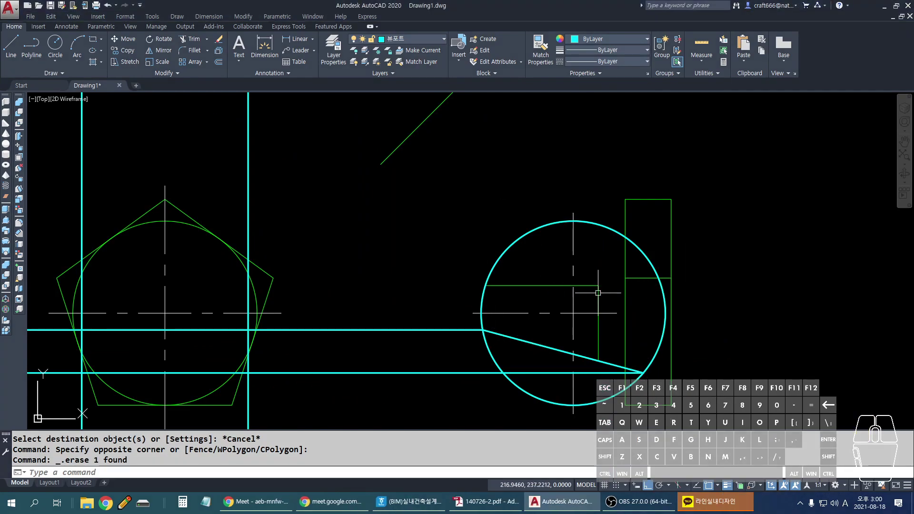
Step: Draw vertical projection lines from both ends of the right view's slanted line up to the 45-degree line and beyond
type("l")
key("space")
scroll(487, 337, "down", 2)
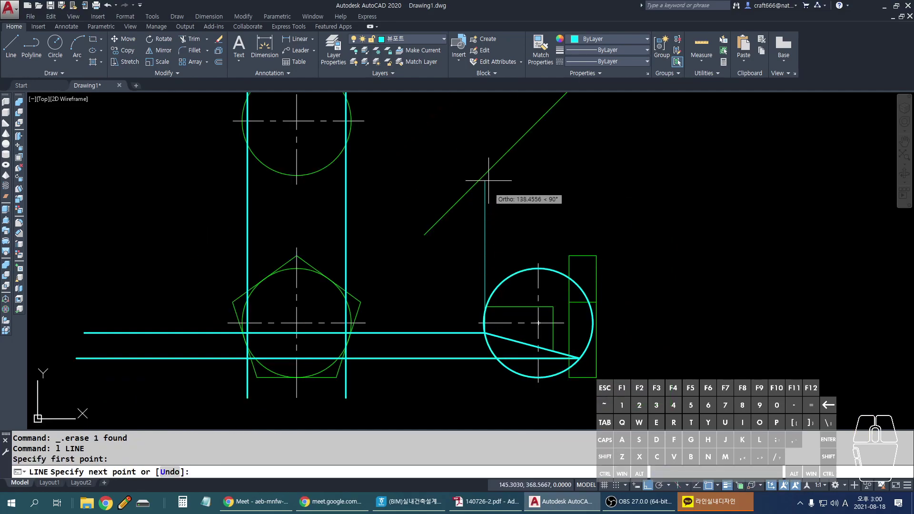
left_click(488, 134)
key("space")
key("space")
left_click(580, 358)
scroll(572, 297, "down", 2)
left_click(576, 113)
Step: Draw horizontal projection lines across the top view from where the two vertical lines cross the 45-degree line
key("space")
key("space")
left_click(575, 169)
left_click(275, 191)
key("space")
key("Return")
left_click(519, 226)
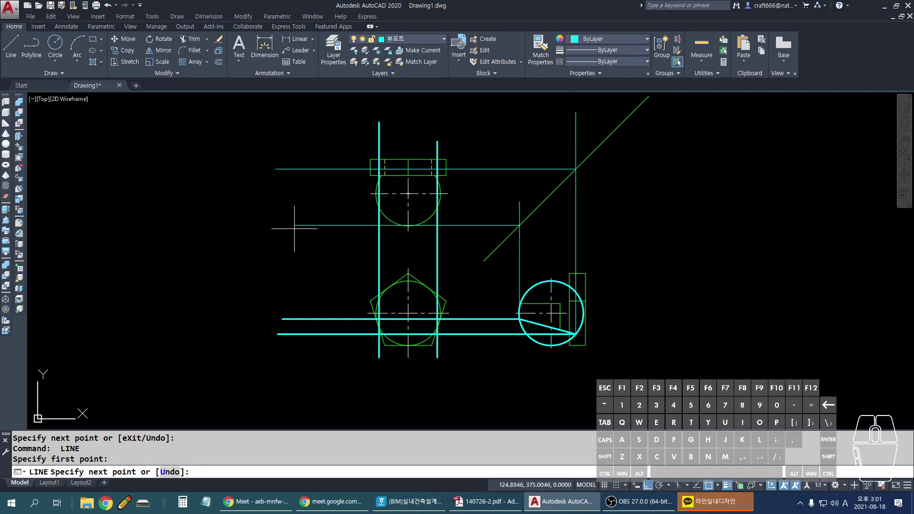
left_click(271, 227)
key("Return")
scroll(433, 209, "up", 2)
Step: Match the top view's two horizontal projection lines to the thick cyan properties of the vertical projection line
type("ma")
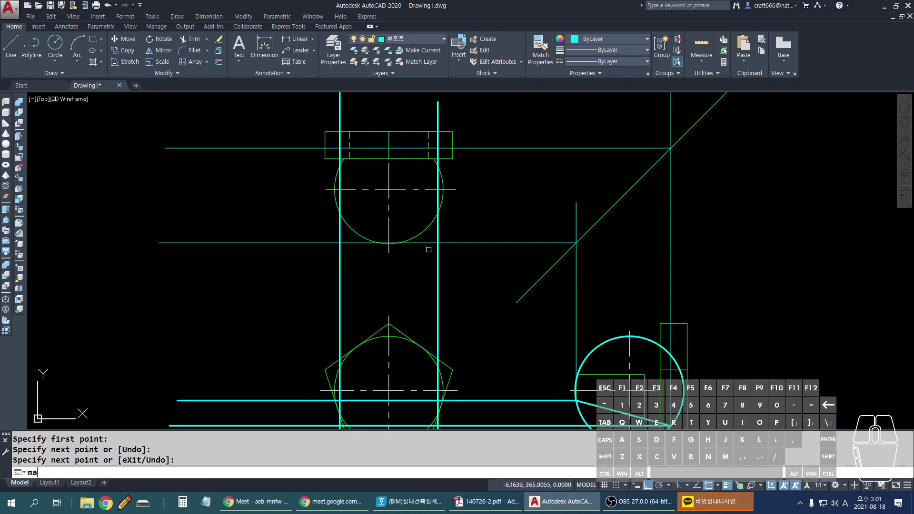
key("Return")
left_click(439, 251)
left_click(496, 250)
left_click(487, 189)
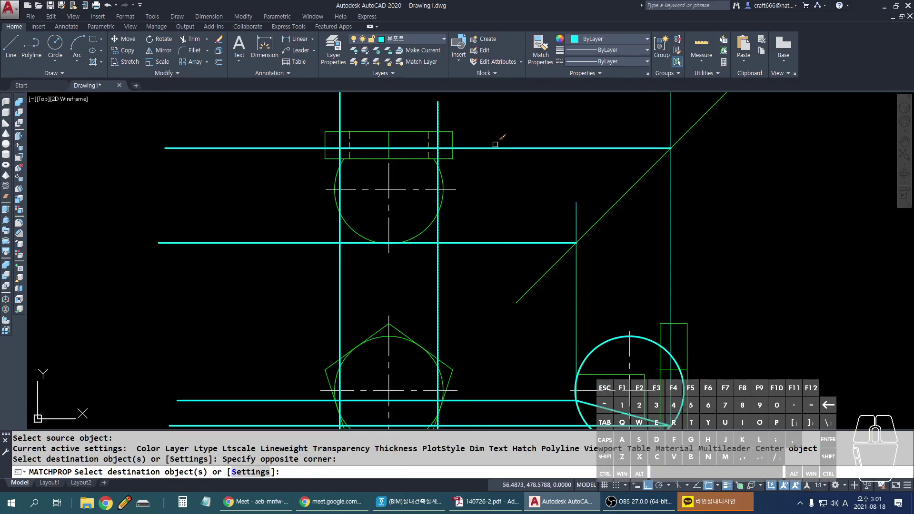
scroll(496, 138, "down", 2)
key("Escape")
Step: Draw a rectangle in the top view between the outer intersections of its vertical and horizontal projection lines
scroll(415, 257, "up", 2)
middle_click_drag(415, 257, 406, 209)
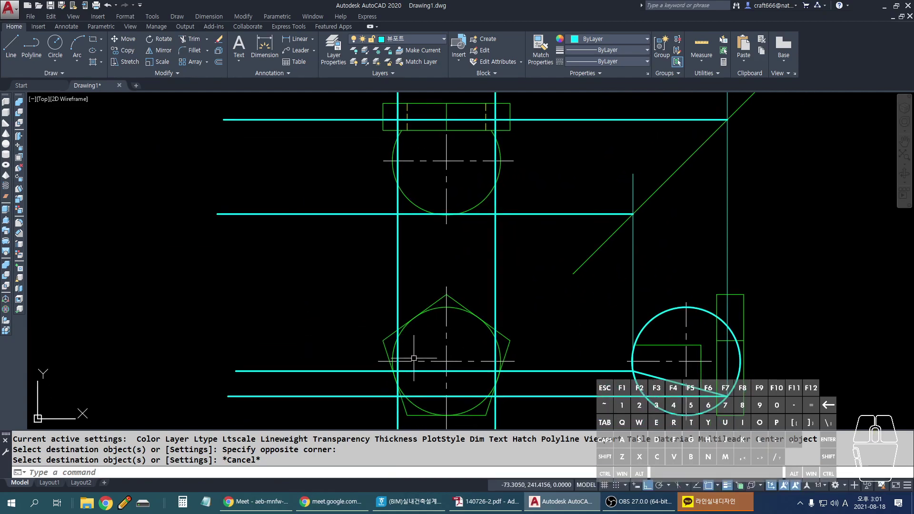
mouse_move(409, 372)
left_mouse_down()
mouse_move(493, 391)
mouse_move(434, 370)
left_mouse_up()
mouse_move(404, 116)
left_mouse_down()
mouse_move(393, 172)
mouse_move(493, 126)
mouse_move(410, 115)
left_mouse_up()
key("Escape")
type("rec")
key("Return")
left_click(398, 120)
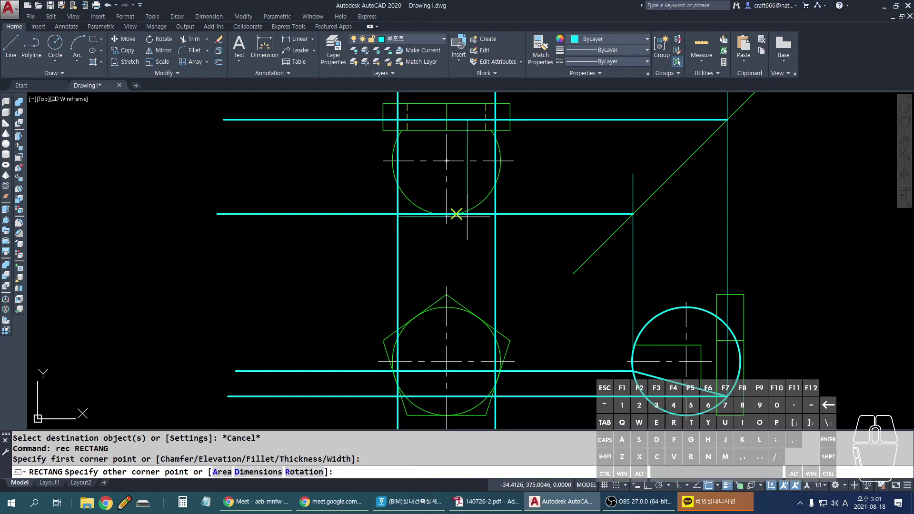
left_click(495, 214)
Step: Draw a rectangle in the front view between the intersections of its horizontal and vertical projection lines
middle_click_drag(415, 333, 409, 292)
key("Return")
left_click(478, 331)
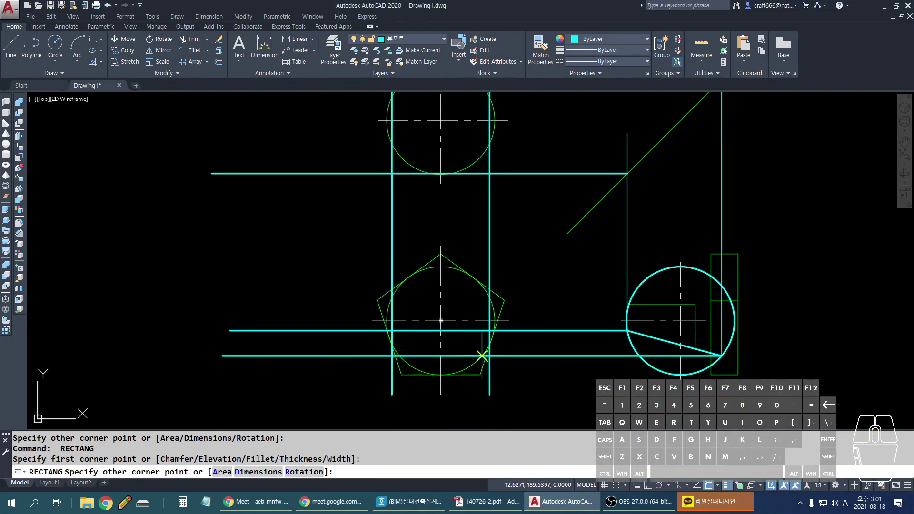
left_click(489, 355)
Step: Erase the thick horizontal and vertical projection lines around the front view and the lower one across the top view
left_click(308, 395)
left_click(237, 144)
key("Delete")
left_click(541, 222)
left_click(373, 248)
key("Delete")
left_click(663, 274)
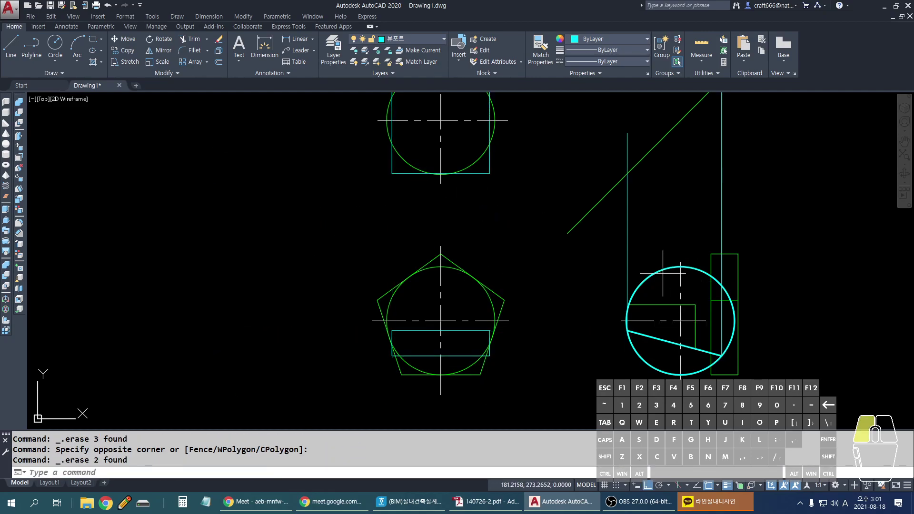
left_click(604, 198)
key("Delete")
left_click(783, 200)
left_click(653, 214)
key("Delete")
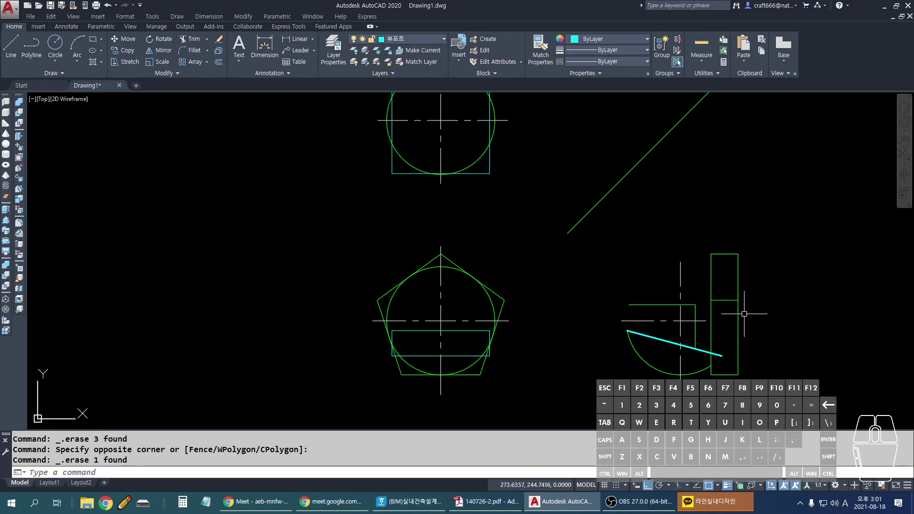
key("ctrl+z")
key("ctrl+z")
Step: Erase the thick cyan circle, the thick slanted line and both vertical projection lines from the right view
left_click(663, 269)
key("Delete")
left_click(649, 229)
left_click(614, 240)
key("Delete")
left_click(791, 181)
left_click(670, 187)
key("Delete")
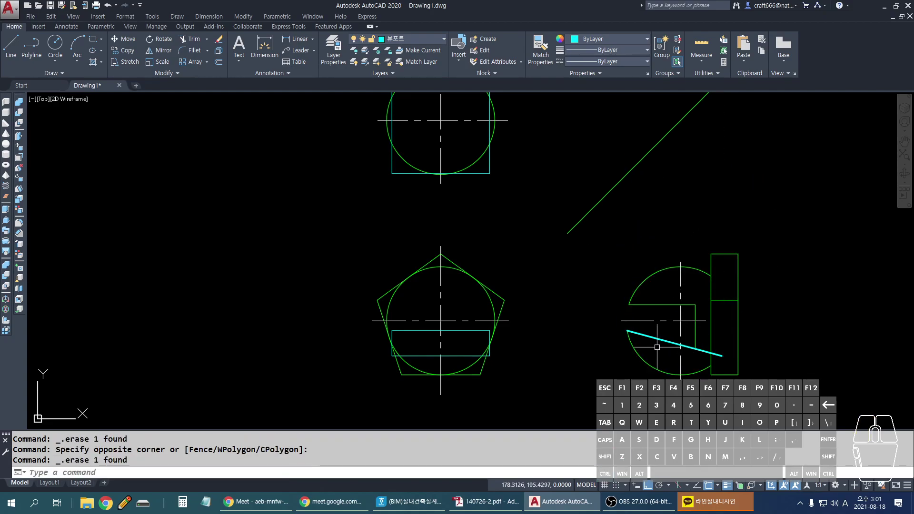
left_click(665, 341)
key("Delete")
Step: Erase the remaining thick horizontal projection line across the top view
scroll(377, 373, "down", 3)
scroll(496, 218, "up", 3)
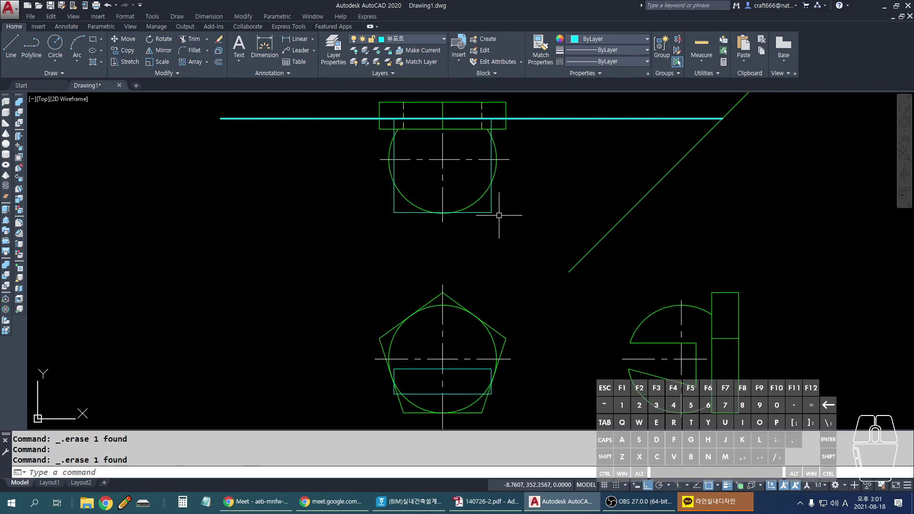
left_click(576, 132)
left_click(517, 207)
key("Delete")
Step: Draw an ellipse inscribed in the top view's cyan rectangle through the midpoints of its sides
type("el")
key("Return")
left_click(445, 150)
scroll(444, 238, "up", 2)
scroll(443, 237, "up", 5)
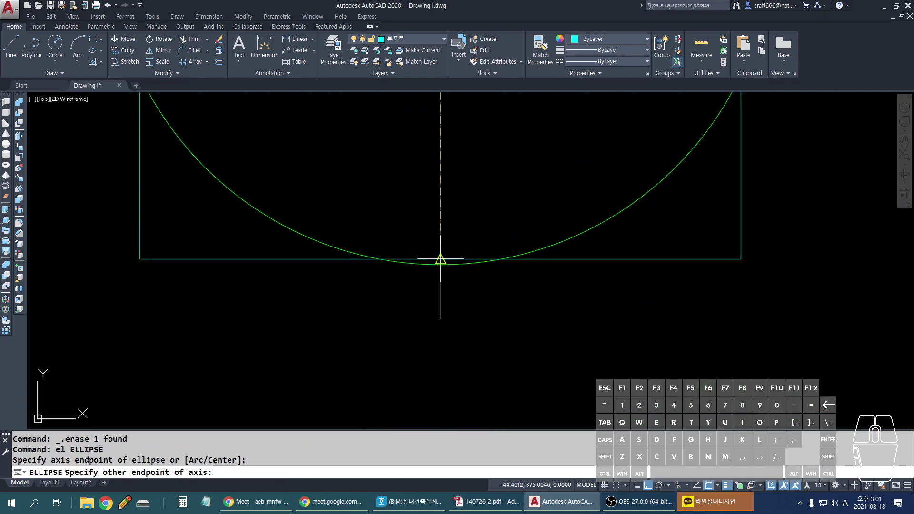
left_click(440, 259)
scroll(482, 258, "down", 3)
middle_click_drag(565, 147, 559, 216)
scroll(569, 207, "up", 3)
left_click(579, 214)
scroll(555, 219, "down", 4)
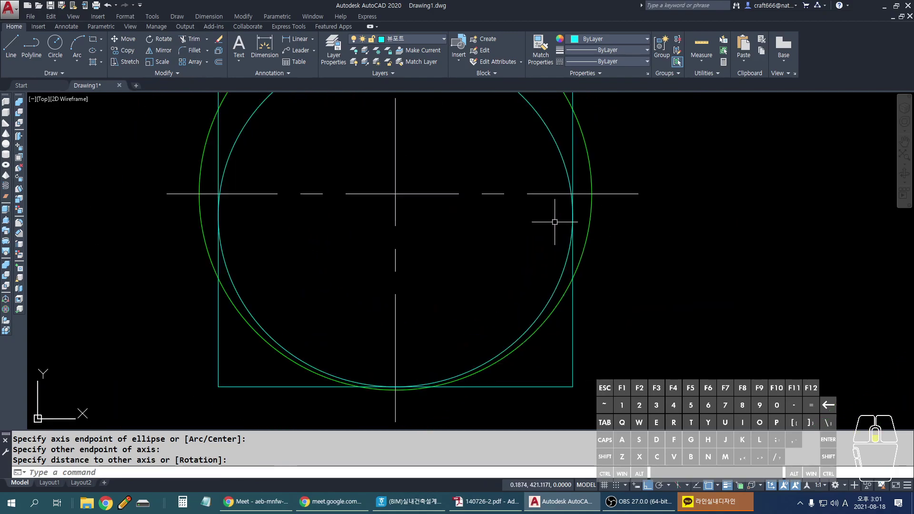
left_click(516, 318)
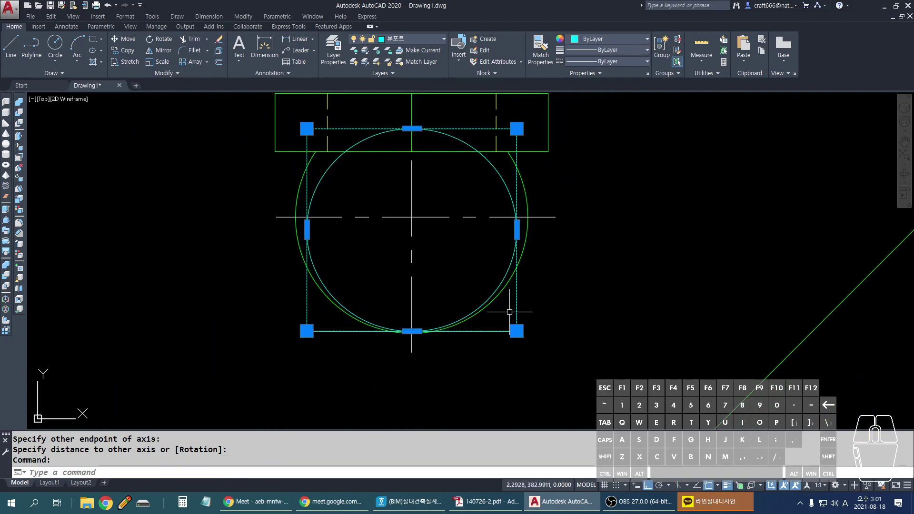
key("Escape")
key("Escape")
type("4")
key("Return")
left_click(529, 252)
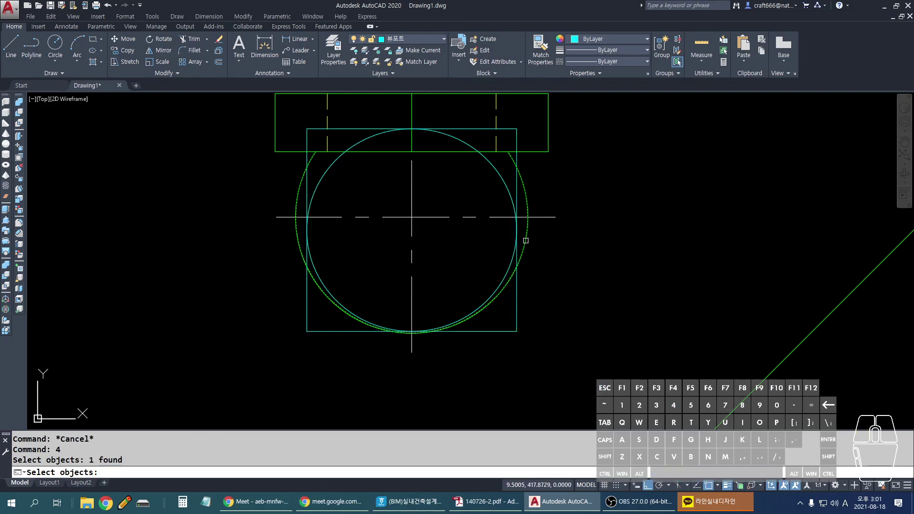
key("Return")
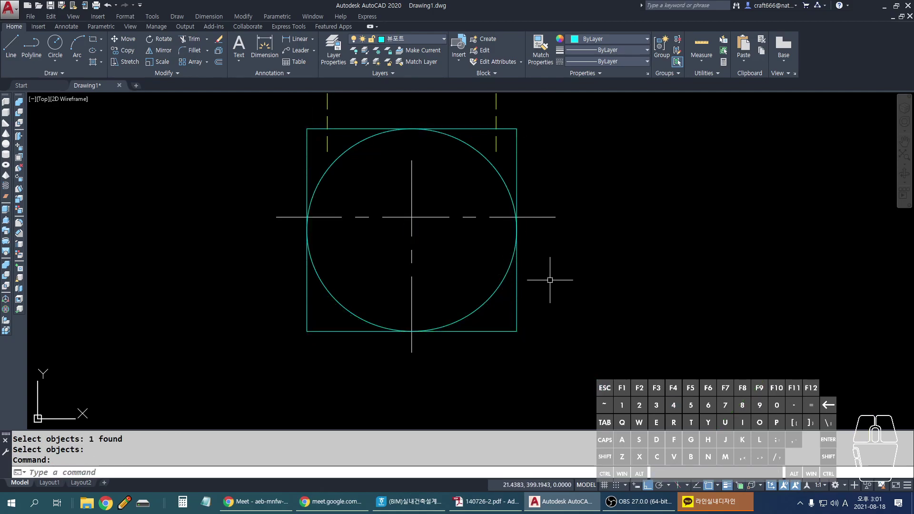
key("ctrl+z")
Step: Draw an ellipse inscribed in the front view's cyan rectangle through the midpoints of its sides
scroll(476, 200, "up", 3)
scroll(542, 281, "down", 6)
middle_click_drag(528, 306, 499, 199)
middle_click_drag(453, 414, 451, 304)
scroll(450, 304, "up", 4)
type("el")
key("Return")
left_click(463, 232)
left_click(464, 323)
scroll(621, 267, "up", 2)
scroll(624, 268, "up", 5)
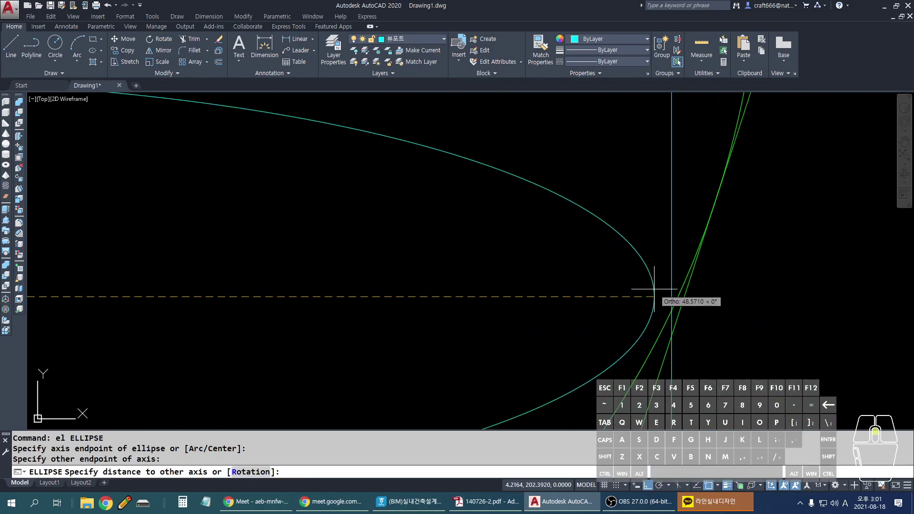
left_click(678, 301)
scroll(646, 302, "down", 10)
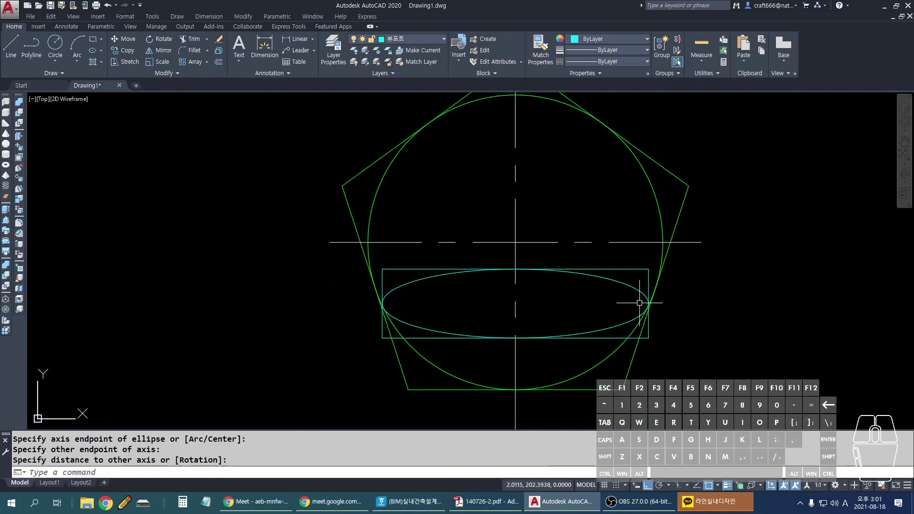
Step: Erase the cyan construction rectangles around the ellipses in the front view and the top view
scroll(633, 292, "up", 1)
left_click(631, 286)
key("Delete")
mouse_move(618, 211)
middle_mouse_down()
mouse_move(522, 348)
mouse_move(511, 421)
middle_mouse_up()
left_click(524, 242)
key("Delete")
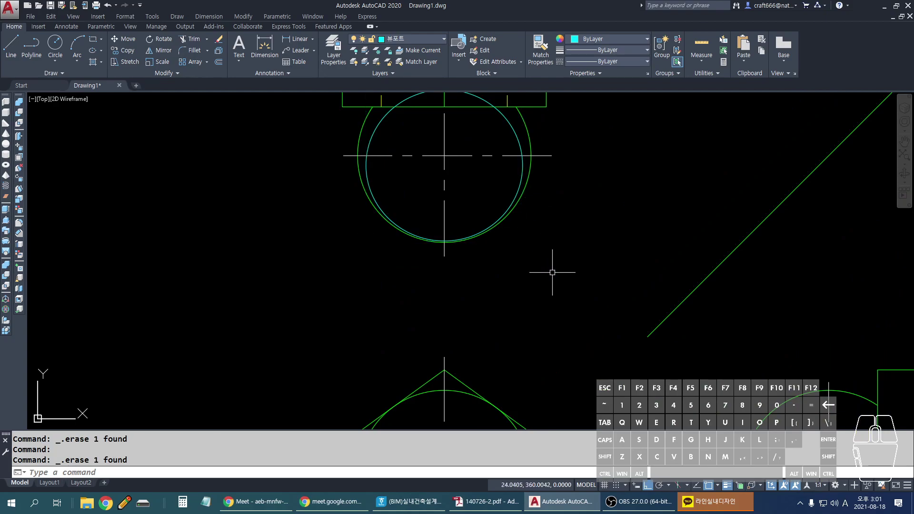
Step: Put the top view's ellipse on the hidden-line layer 숨은선
scroll(546, 305, "down", 2)
scroll(516, 211, "up", 1)
left_click(526, 195)
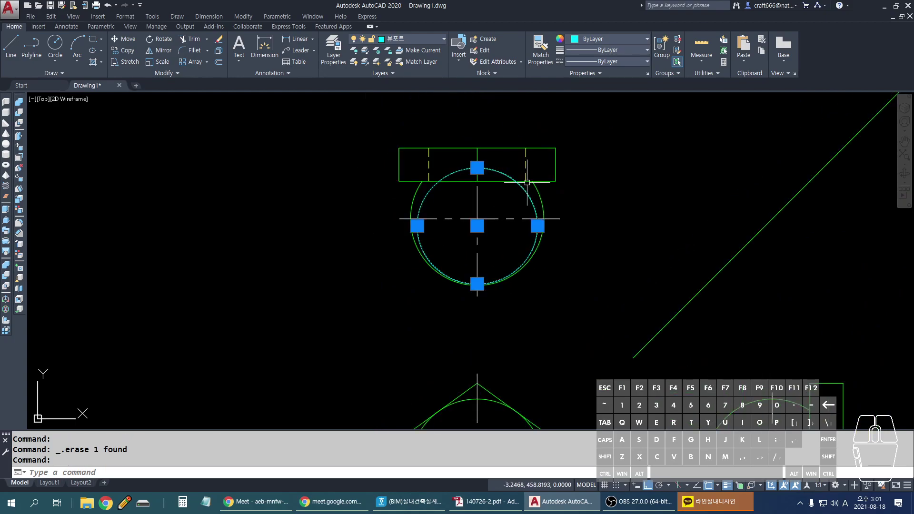
left_click(405, 39)
left_click(405, 95)
key("Escape")
key("Escape")
key("Escape")
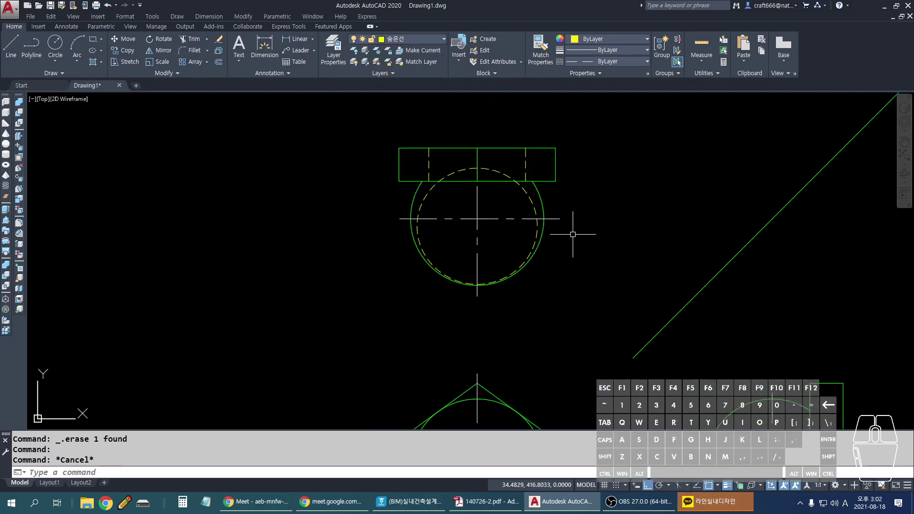
Step: Trim away the portions of the top view's dashed ellipse that lie inside the plate rectangle
scroll(476, 179, "up", 3)
type("tr")
key("space")
key("space")
left_click(439, 167)
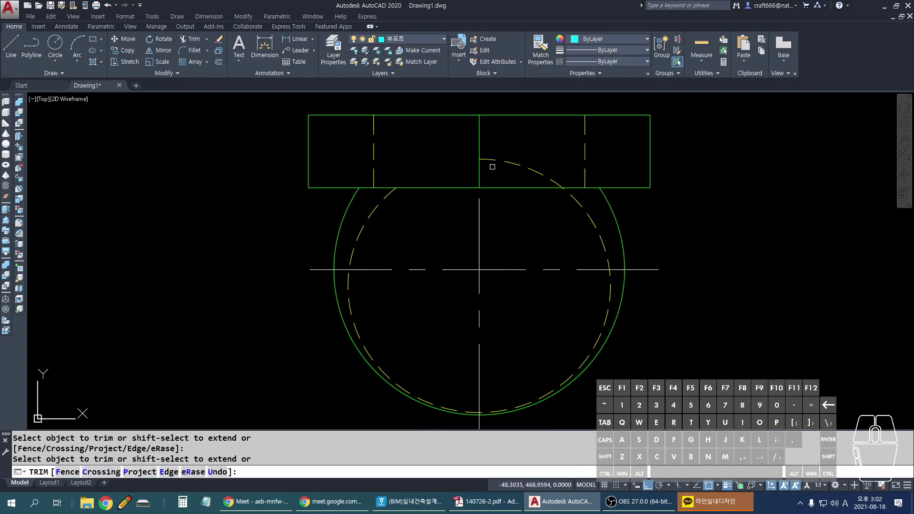
left_click(520, 161)
left_click(508, 167)
key("Return")
scroll(555, 204, "down", 4)
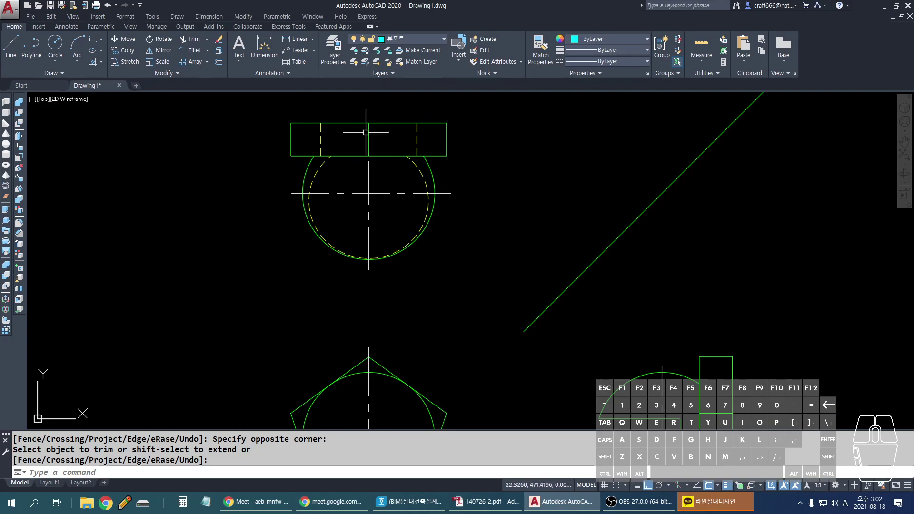
Step: Check the reference drawing in 140726-2.pdf in Adobe Acrobat and return to the AutoCAD drawing
scroll(512, 259, "down", 1)
middle_click_drag(561, 373, 551, 318)
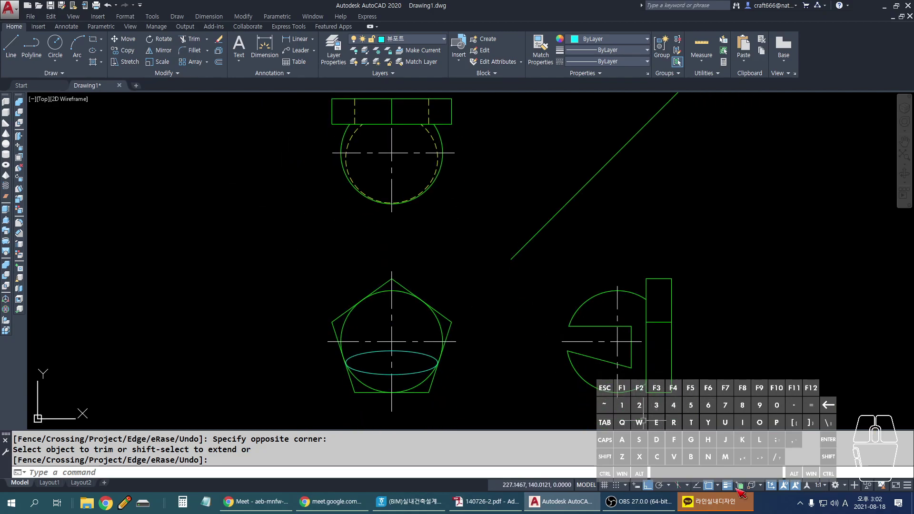
left_click(724, 501)
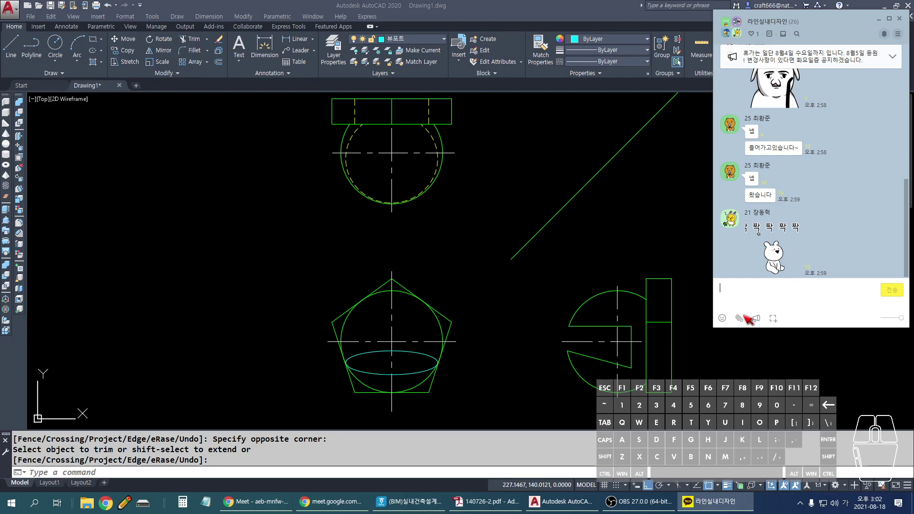
left_click(564, 503)
left_click(565, 503)
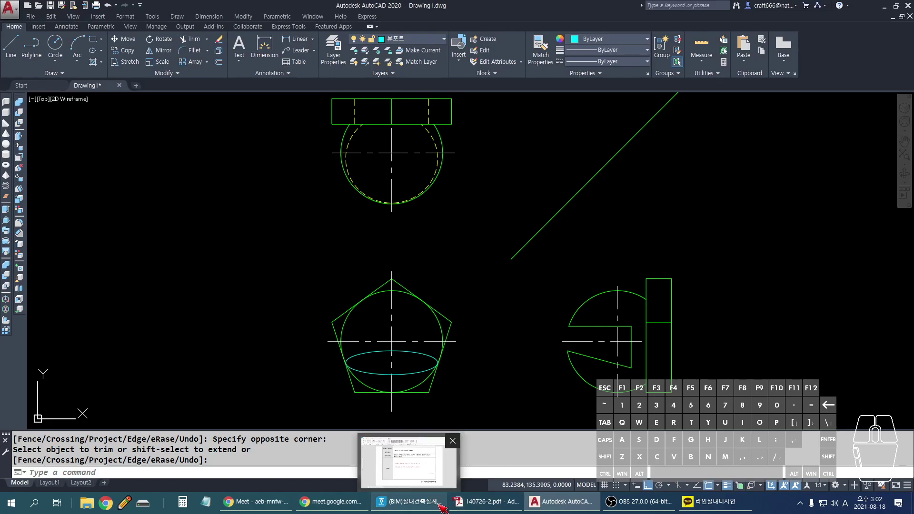
left_click(474, 506)
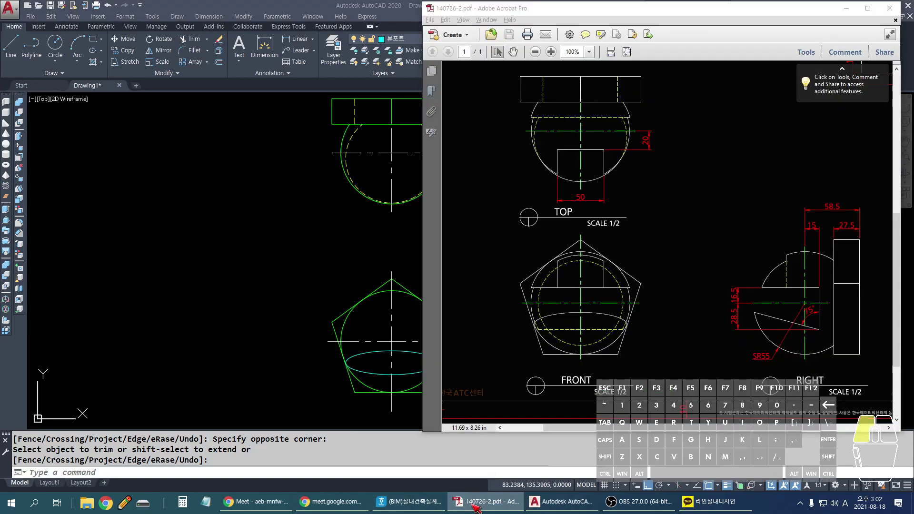
left_click(474, 506)
left_click(730, 506)
left_click(728, 507)
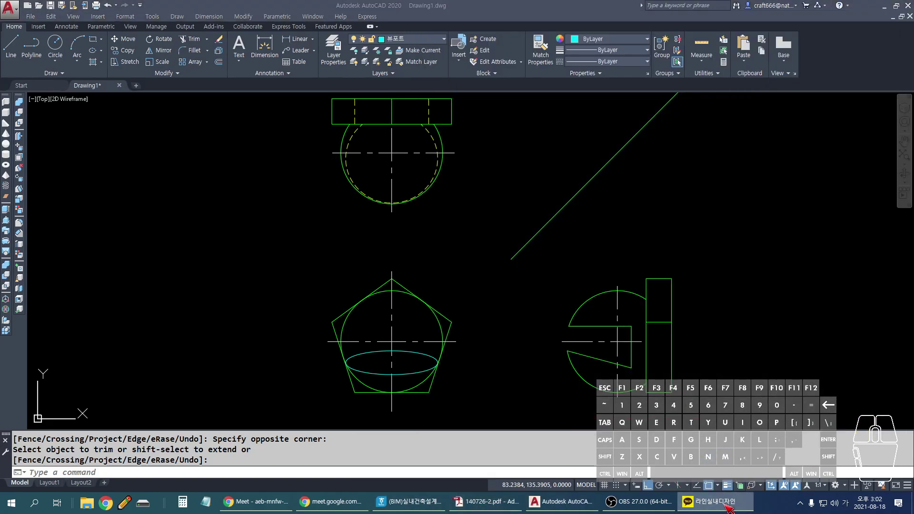
scroll(365, 330, "down", 3)
scroll(364, 330, "up", 2)
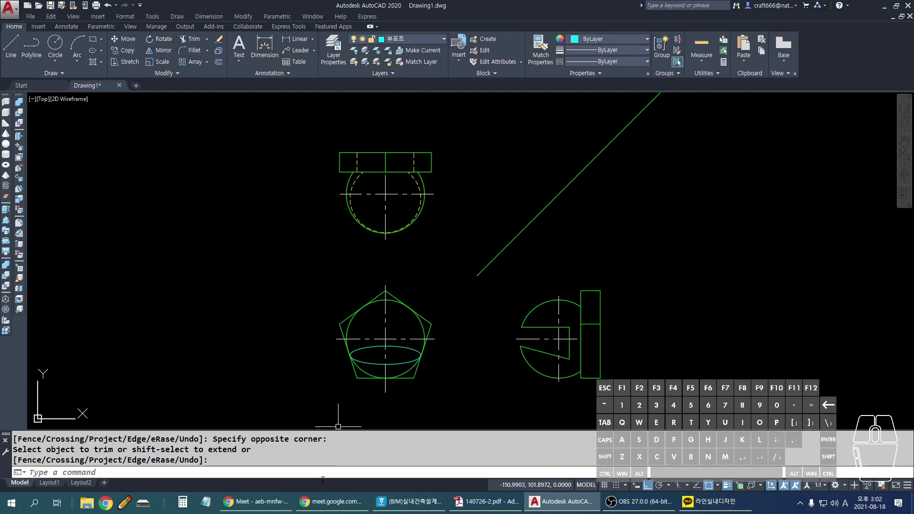
Step: Open the class group chat, read the latest question and return to the AutoCAD drawing
left_click(331, 501)
left_click(559, 501)
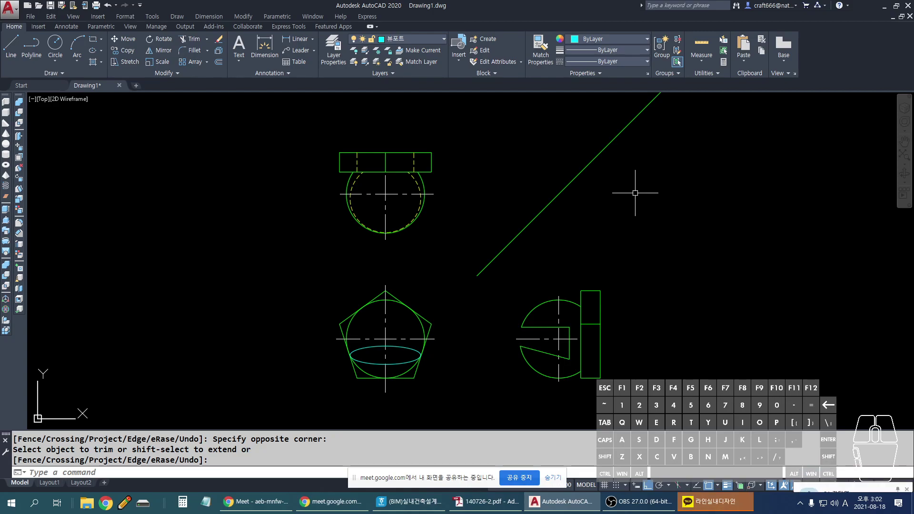
left_click(727, 501)
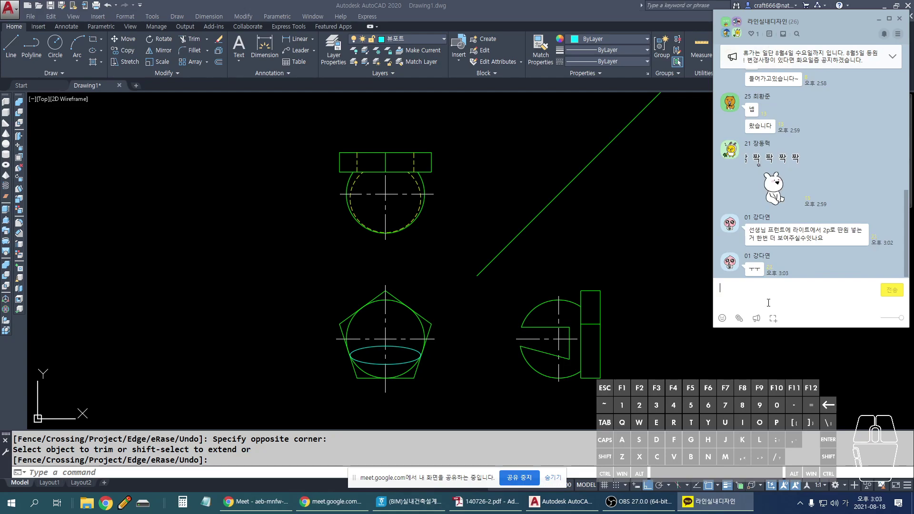
left_click(538, 370)
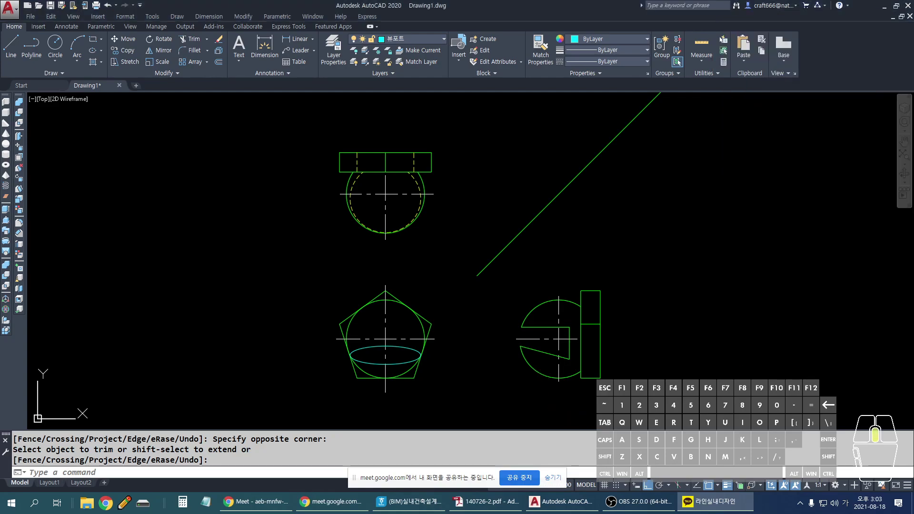
Step: Redraw the full sphere circle in the right view and draw a construction line along the slanted cut
scroll(582, 364, "up", 2)
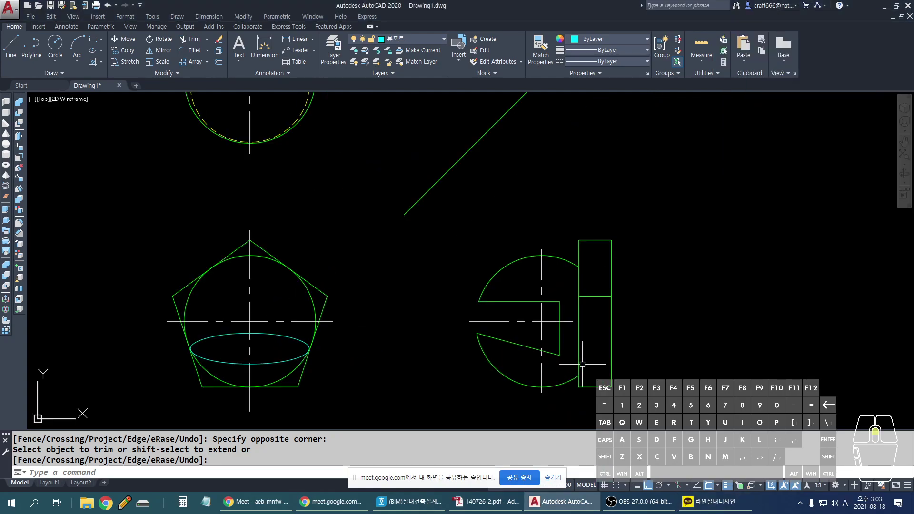
type("c")
key("Return")
left_click(542, 322)
left_click(541, 385)
type("xl")
key("Return")
left_click(478, 335)
left_click(559, 355)
Step: Draw a two-point circle between the two intersections of the construction line and the sphere circle
scroll(536, 364, "up", 2)
type("c")
key("Return")
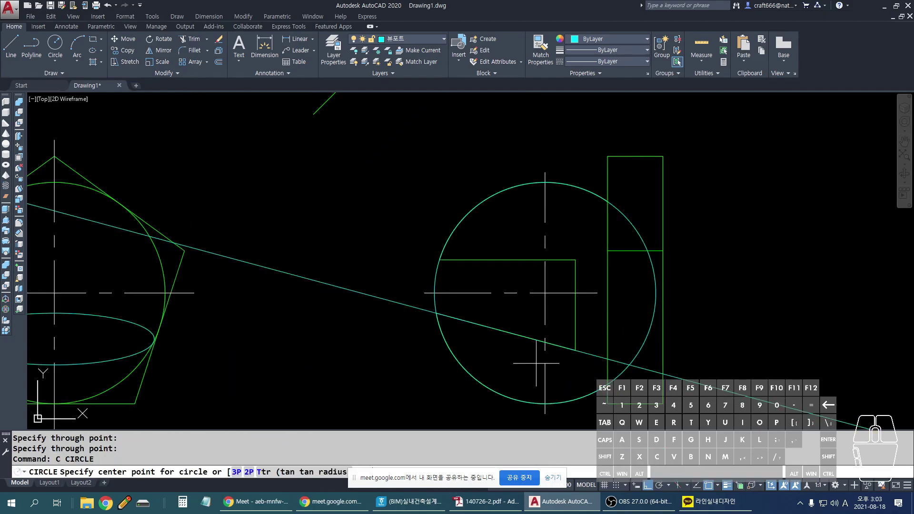
type("2p")
key("Return")
left_click(436, 314)
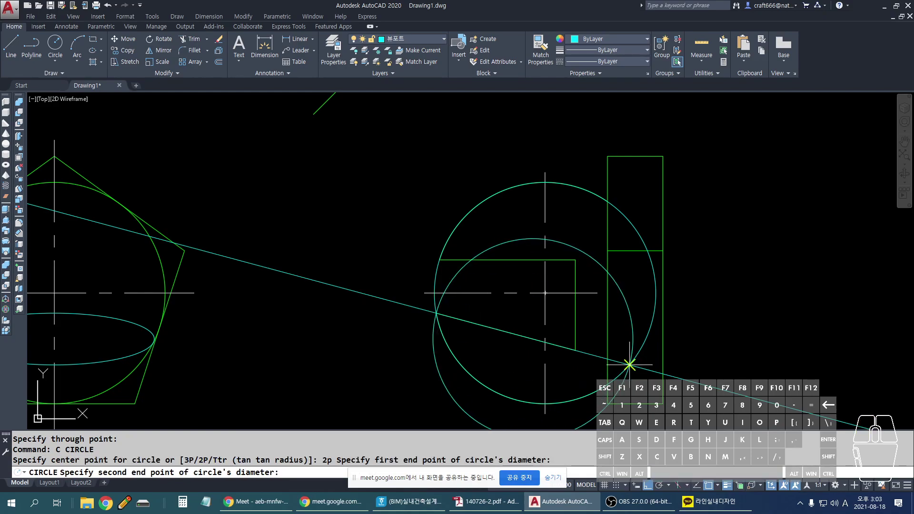
left_click(629, 365)
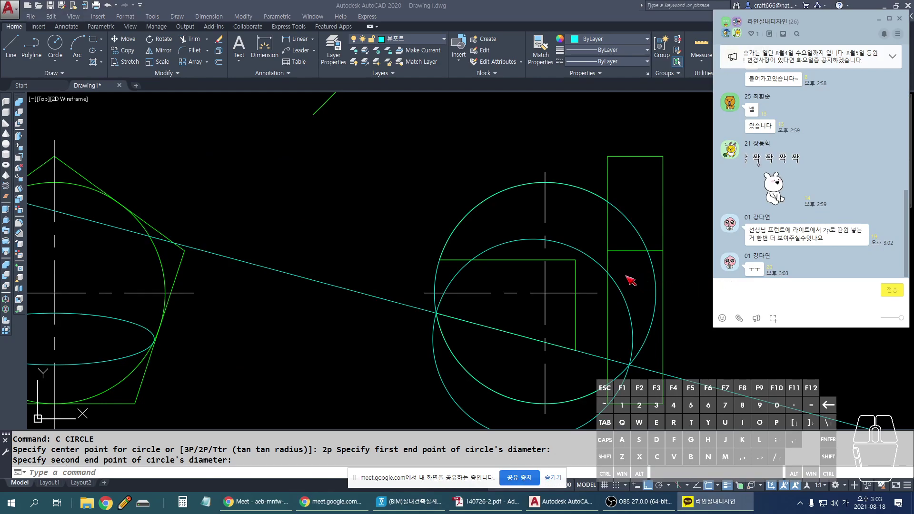
key("alt+Tab")
key("alt+Tab")
key("alt+Tab")
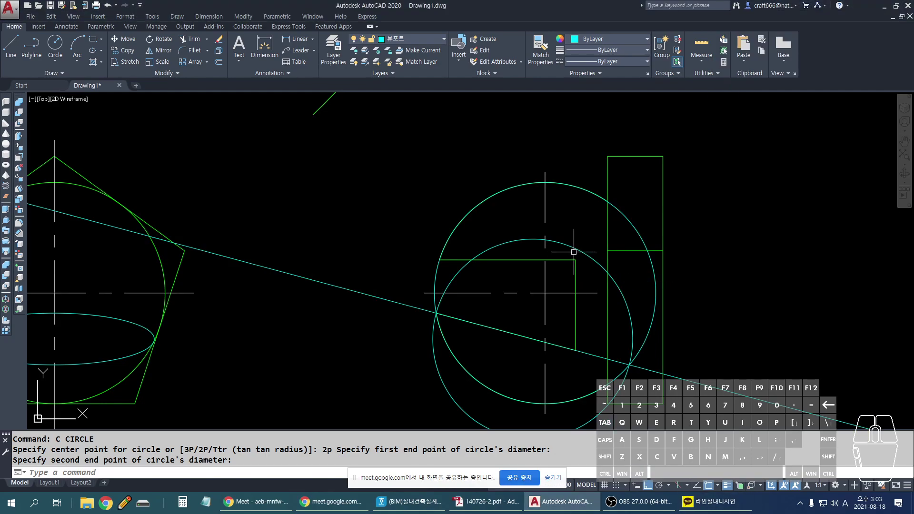
Step: Move the two-point circle by its top quadrant to the lower end of the front view's vertical centre line
left_click(575, 250)
scroll(569, 249, "up", 2)
type("m")
key("Return")
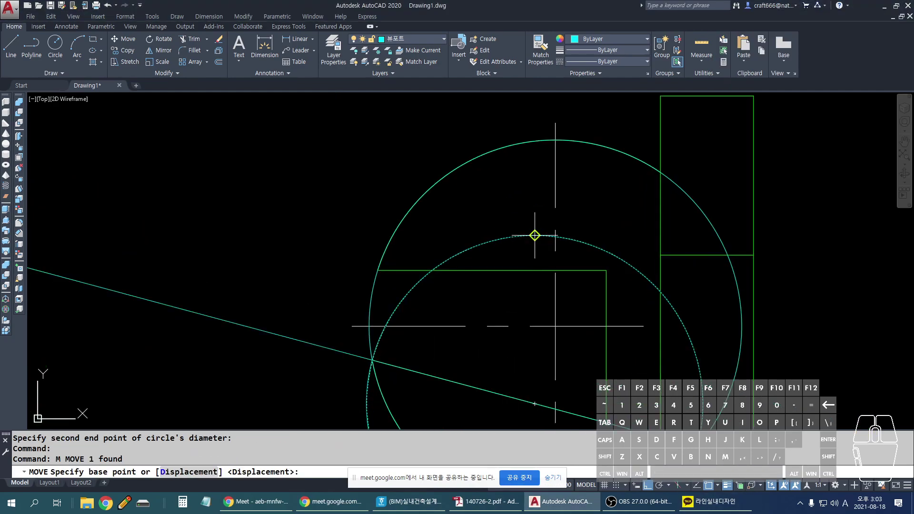
left_click(535, 235)
scroll(546, 236, "down", 5)
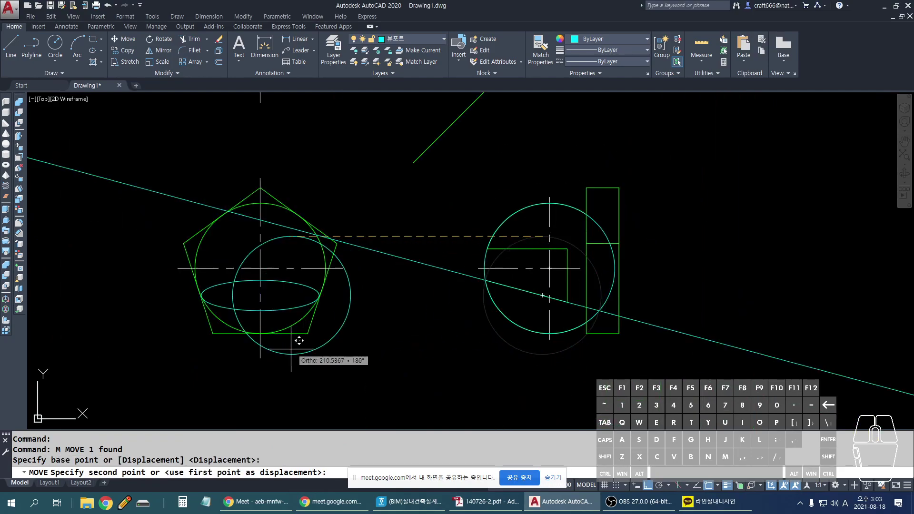
left_click(260, 358)
scroll(348, 389, "down", 2)
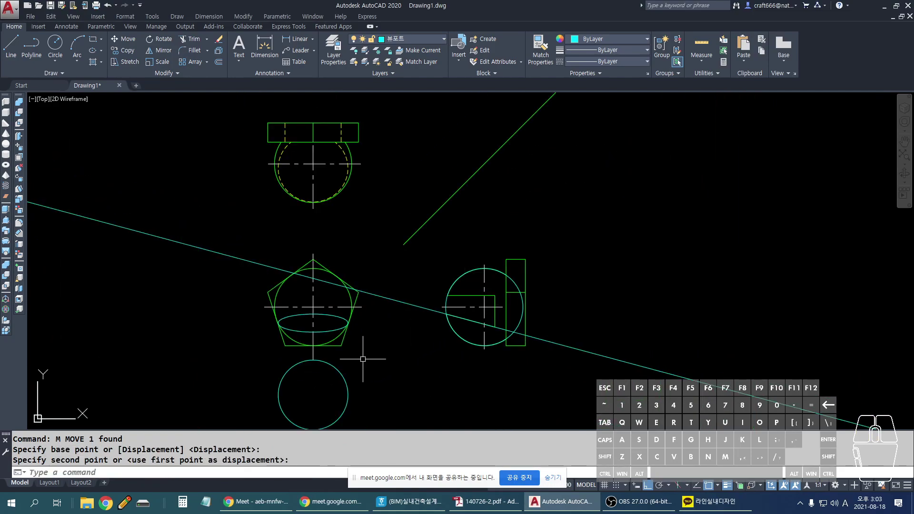
Step: Erase the slanted construction line and the cyan full sphere circle from the right view
left_click(436, 324)
left_click(408, 302)
key("Delete")
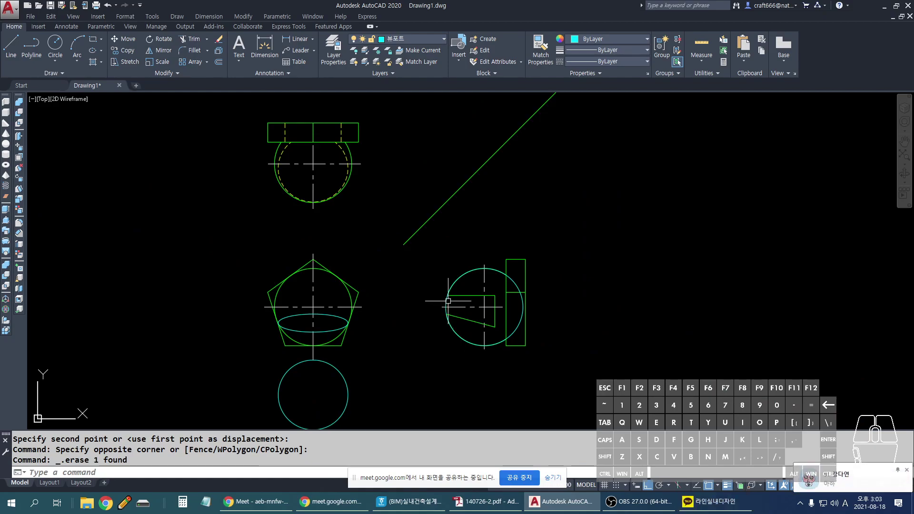
left_click(448, 301)
key("Delete")
middle_click_drag(449, 300, 469, 317)
key("ctrl+shift+3")
left_click_drag(367, 414, 376, 92, "shift")
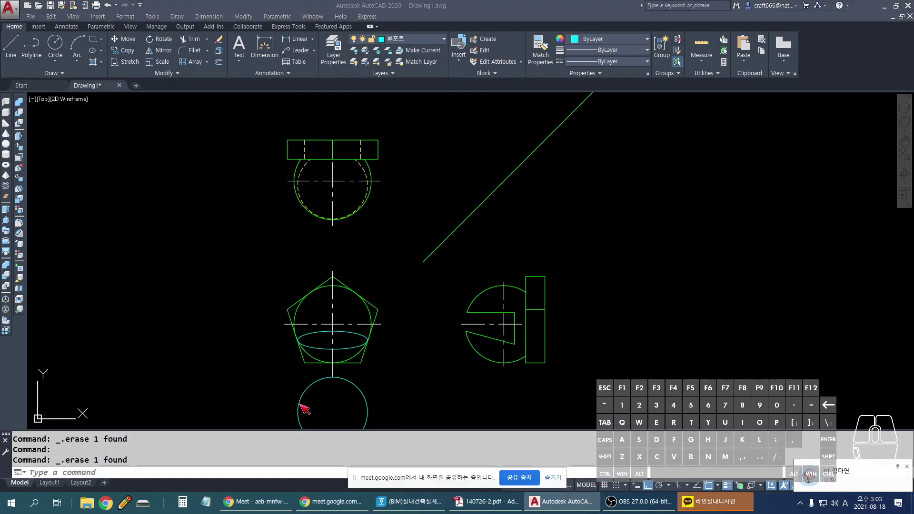
Step: Erase the cyan circle below the front view
scroll(433, 325, "down", 3)
scroll(433, 326, "up", 3)
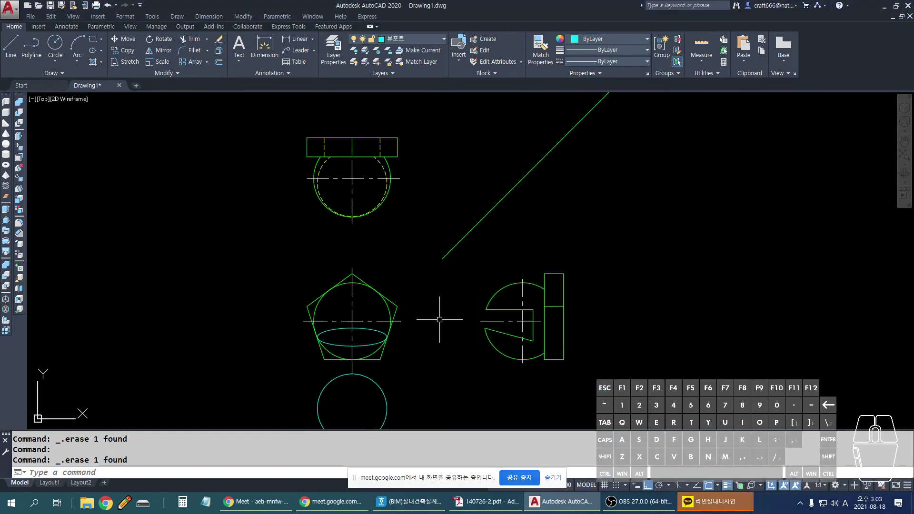
left_click(409, 394)
left_click(359, 404)
key("Delete")
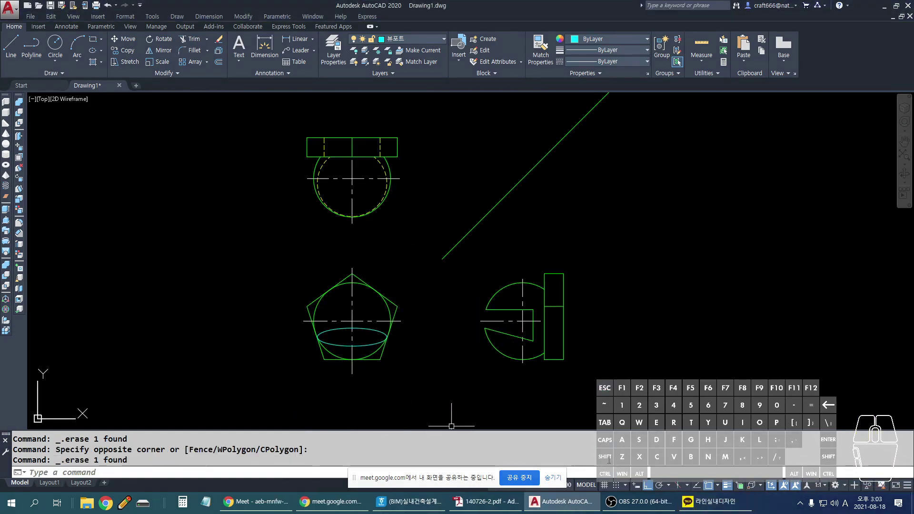
left_click(748, 503)
key("Escape")
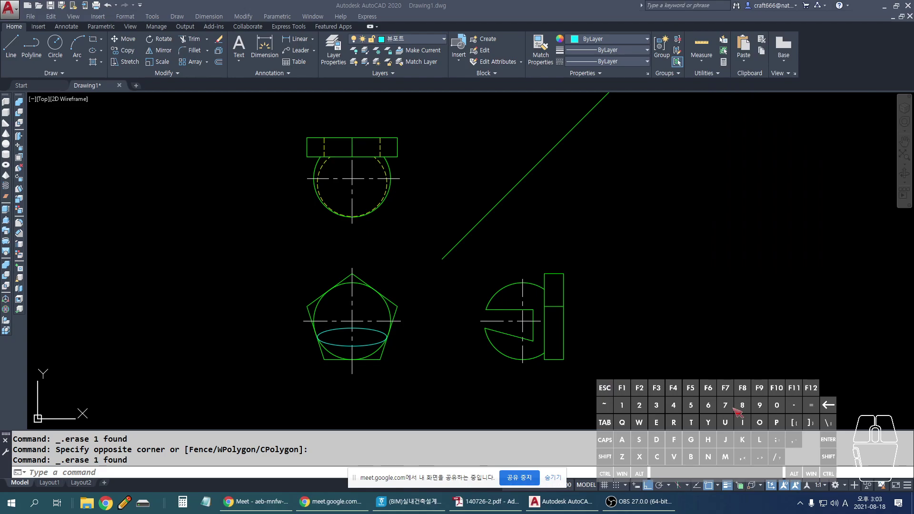
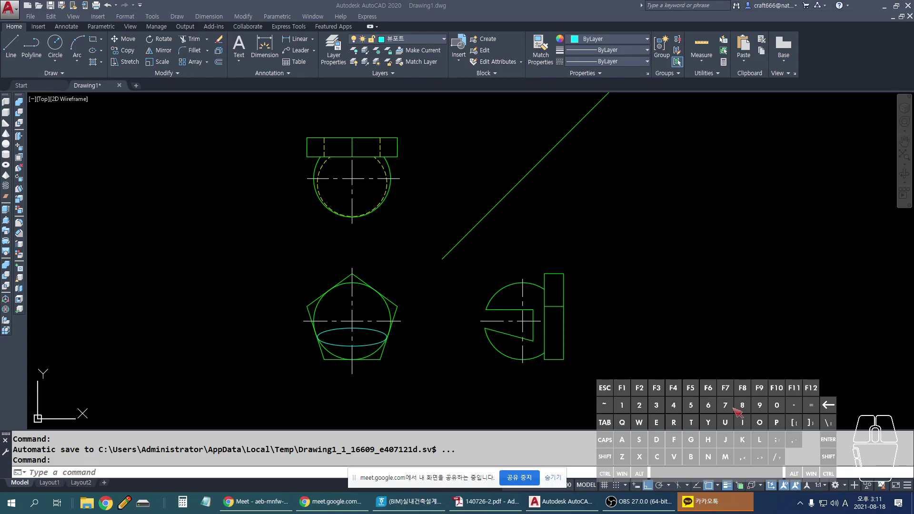
Step: Mark the full sphere outline, the horizontal cut line and the slot on the right view with temporary screen annotations
left_click(666, 340)
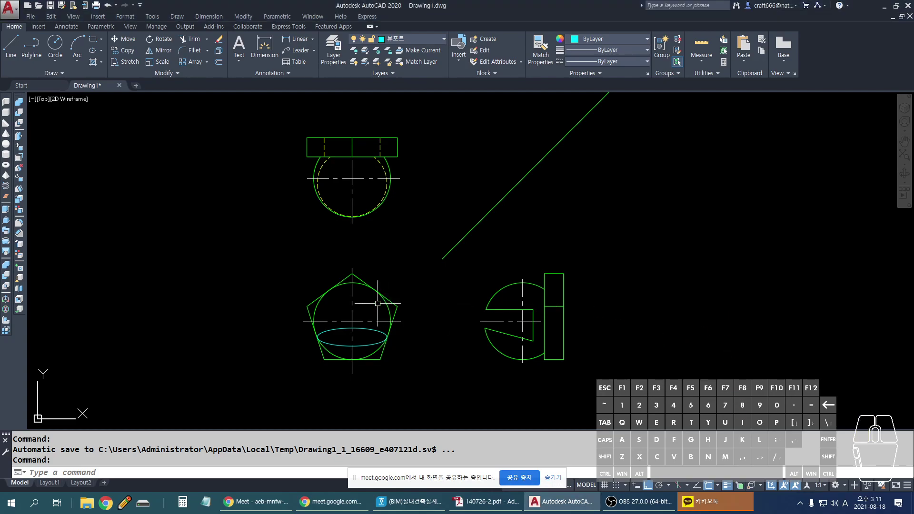
scroll(396, 321, "up", 2)
scroll(447, 322, "down", 2)
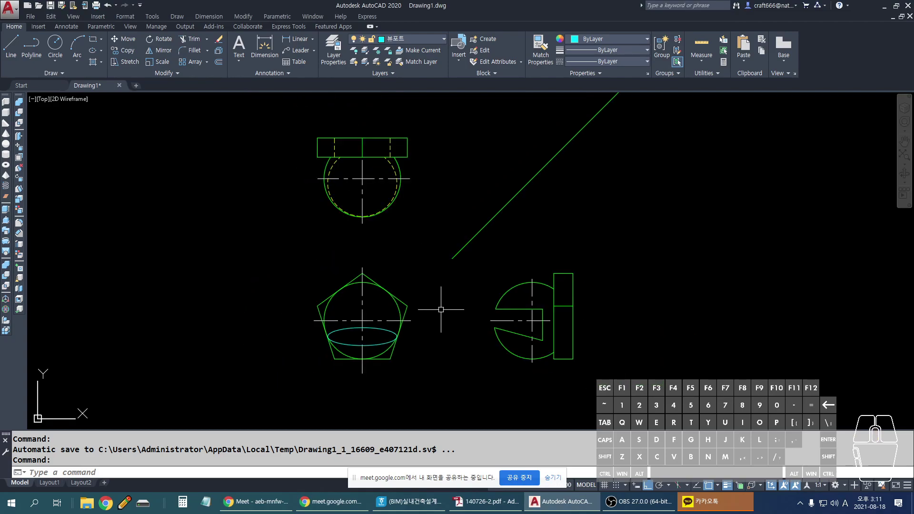
scroll(545, 338, "up", 3)
key("ctrl+2")
mouse_move(510, 220)
left_mouse_down()
mouse_move(429, 322)
mouse_move(598, 317)
mouse_move(502, 216)
left_mouse_up()
left_click_drag(386, 278, 713, 276)
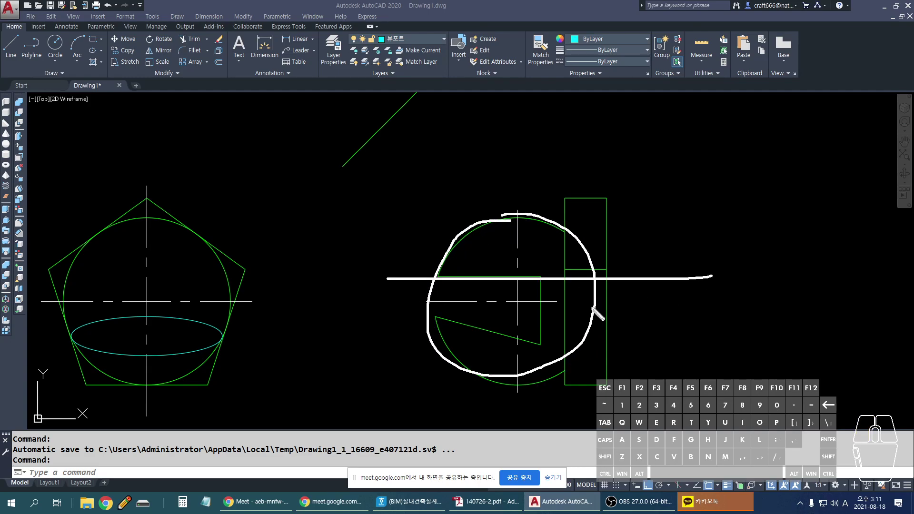
mouse_move(443, 291)
left_mouse_down()
mouse_move(518, 304)
mouse_move(424, 316)
mouse_move(410, 299)
mouse_move(417, 308)
left_mouse_up()
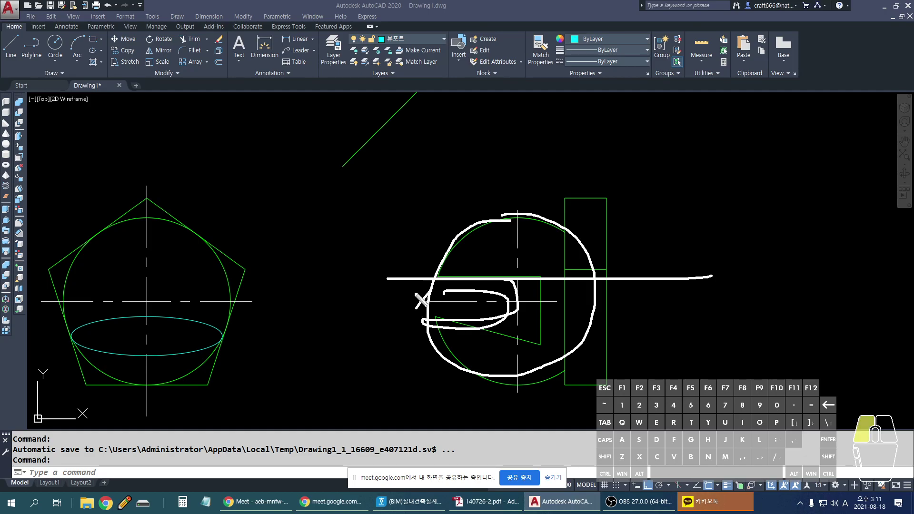
key("Escape")
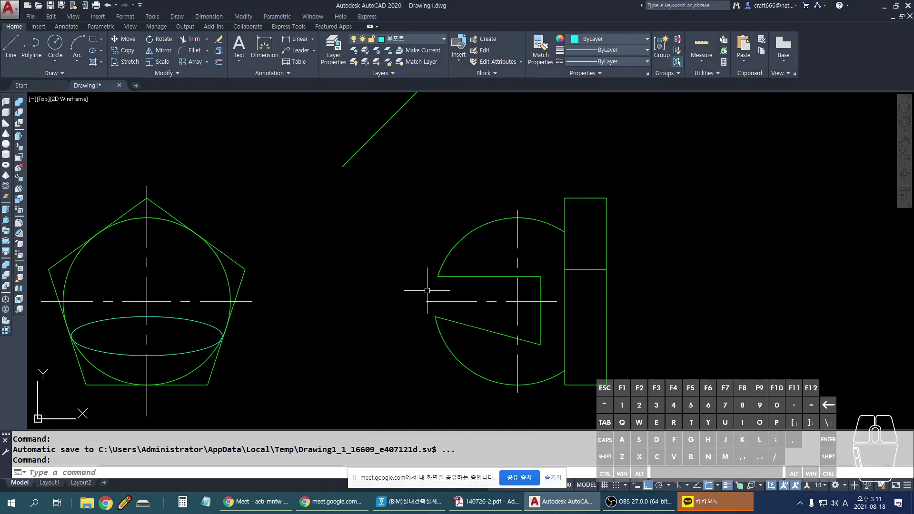
Step: Annotate the horizontal and slanted cut lines and the missing sphere arc at the slot opening of the right view
scroll(436, 288, "up", 3)
key("ctrl+2")
left_click_drag(395, 267, 814, 267)
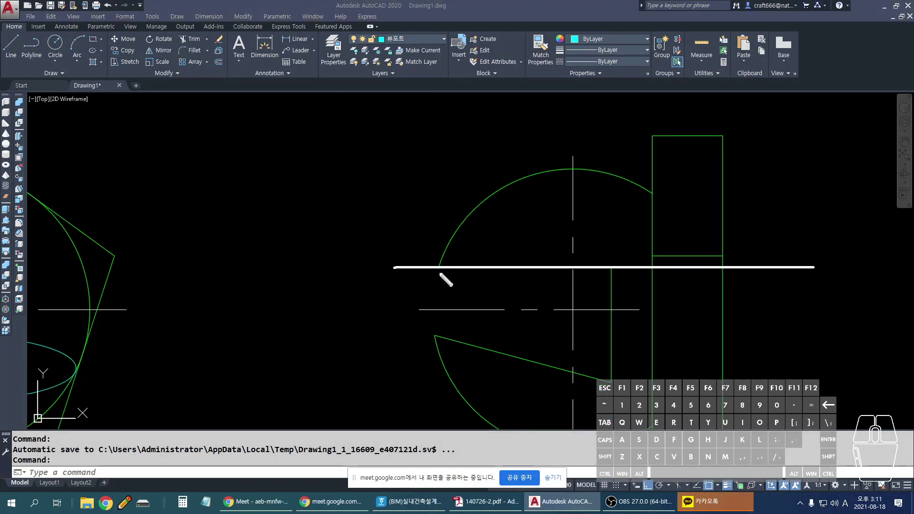
left_click_drag(678, 280, 226, 446)
left_click_drag(374, 312, 678, 469)
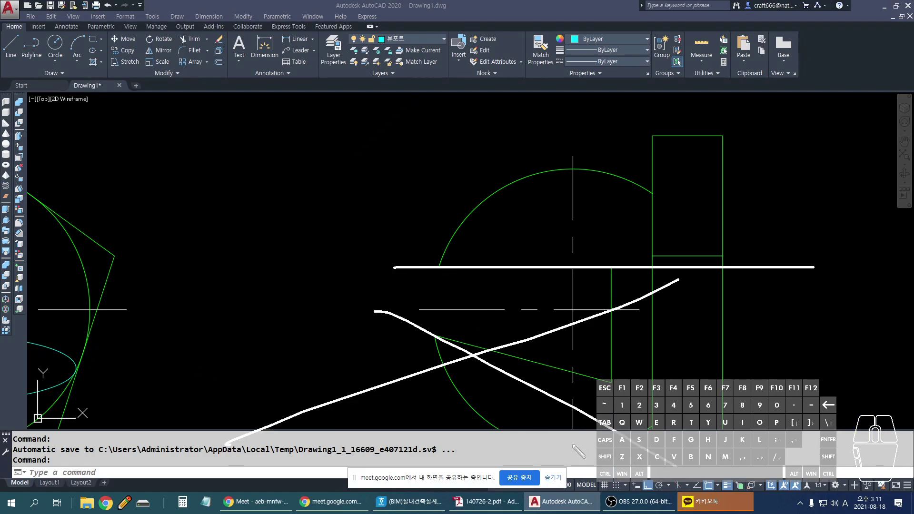
left_click_drag(435, 271, 435, 271)
left_click_drag(439, 335, 438, 334)
left_click_drag(427, 310, 423, 310)
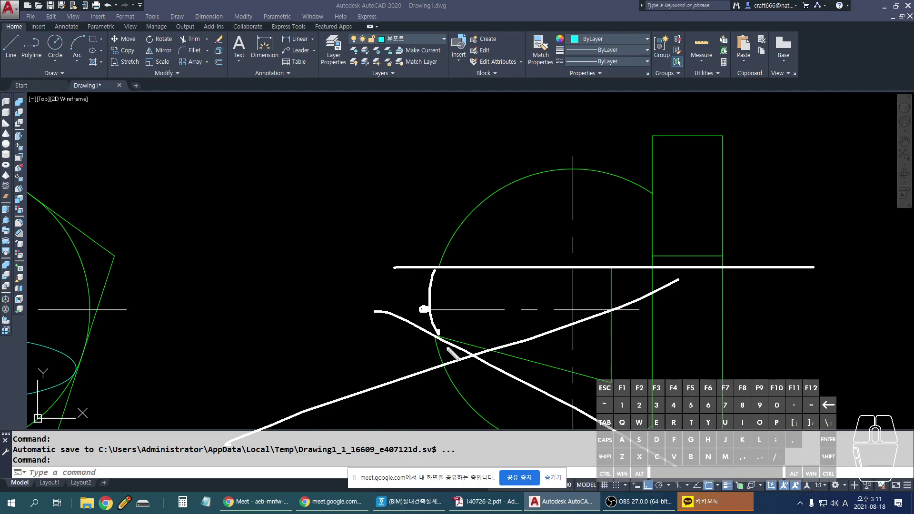
key("Escape")
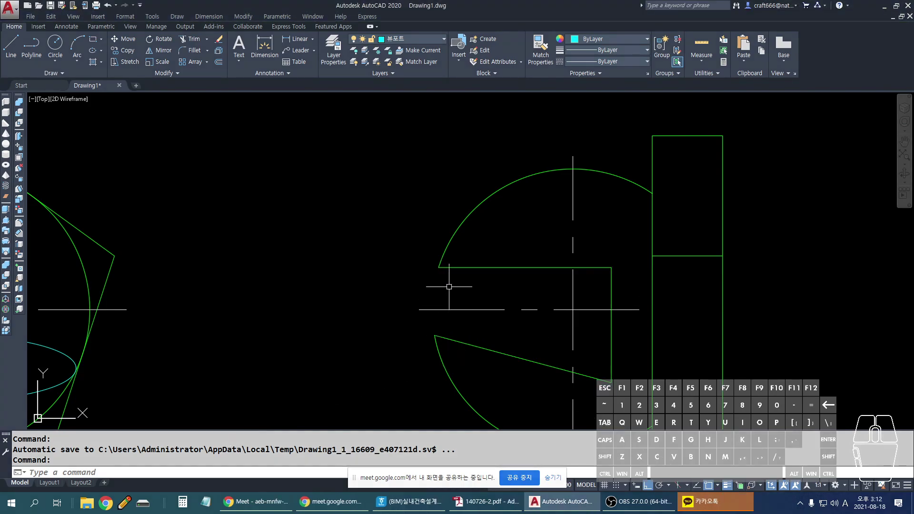
scroll(450, 288, "down", 6)
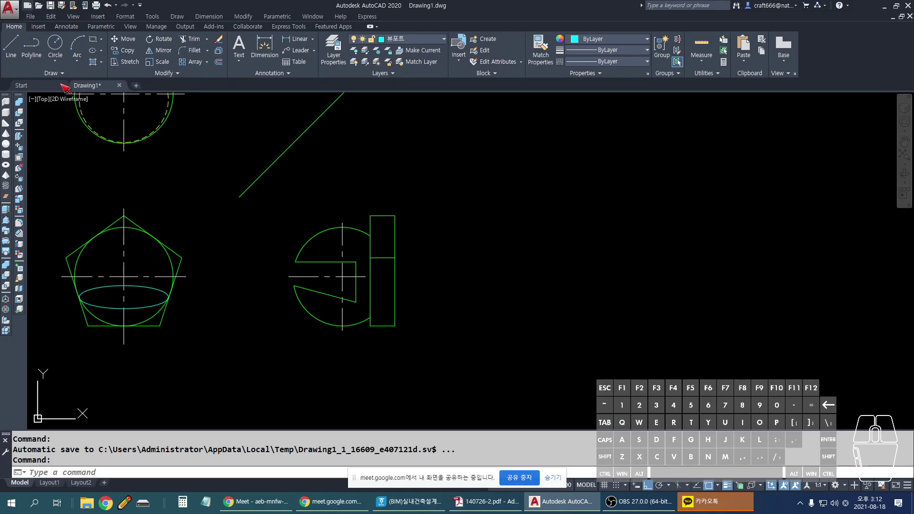
Step: Create a new blank drawing for a 3D demonstration of the sphere cut
key("ctrl+n")
left_click(413, 269)
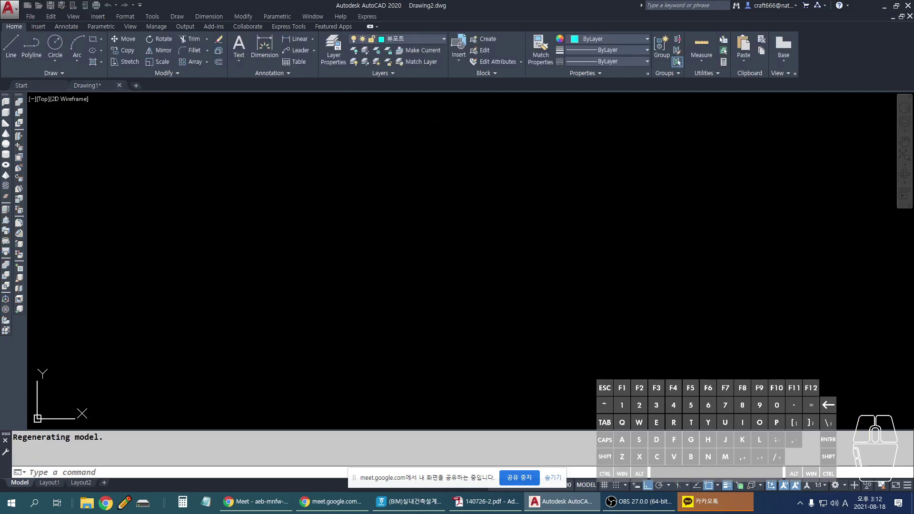
Step: Switch to KakaoTalk, read the unread messages in the two latest chats, and return to the blank AutoCAD drawing
left_click(745, 500)
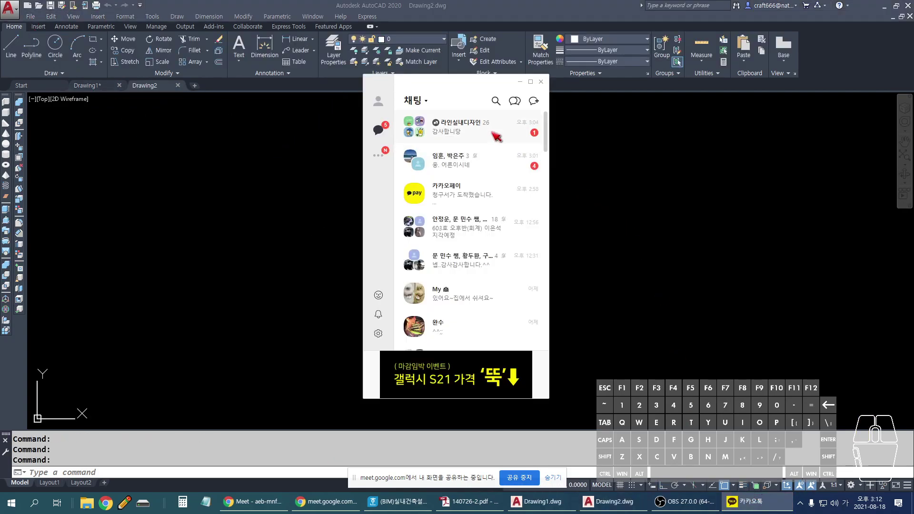
double_click(495, 136)
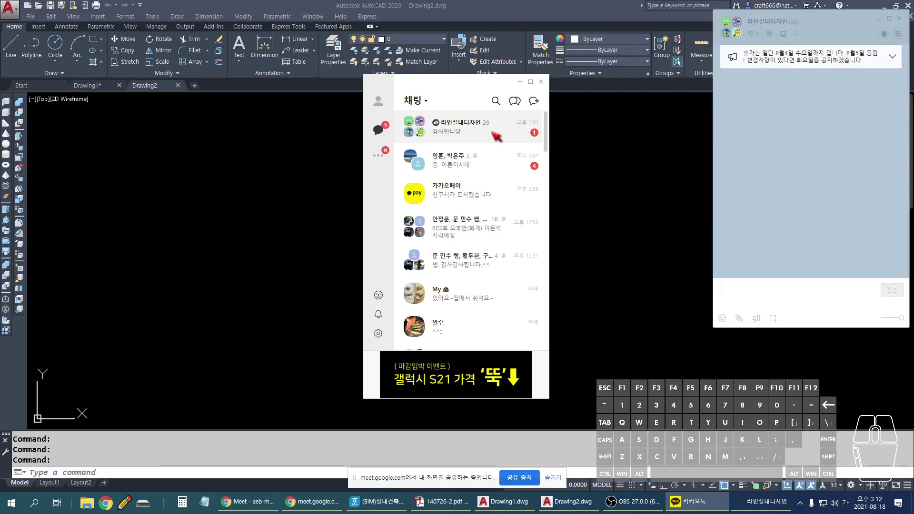
double_click(514, 152)
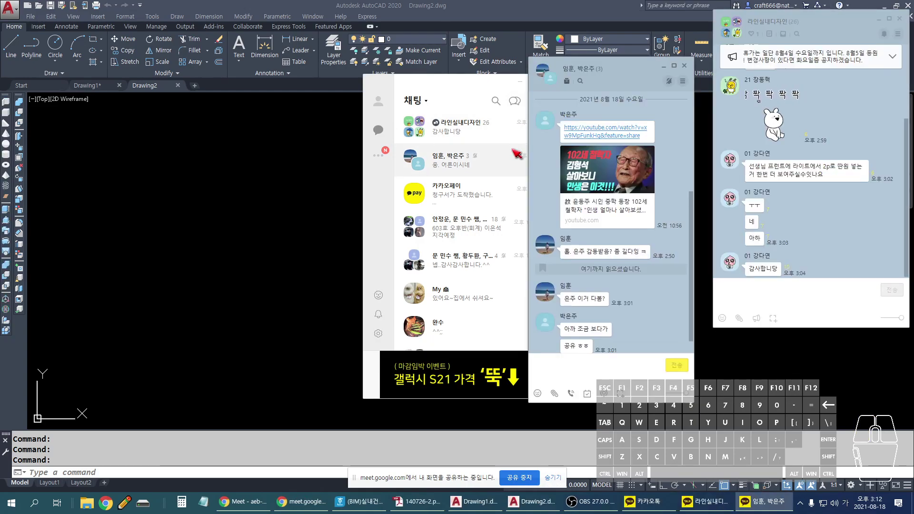
scroll(625, 283, "down", 1)
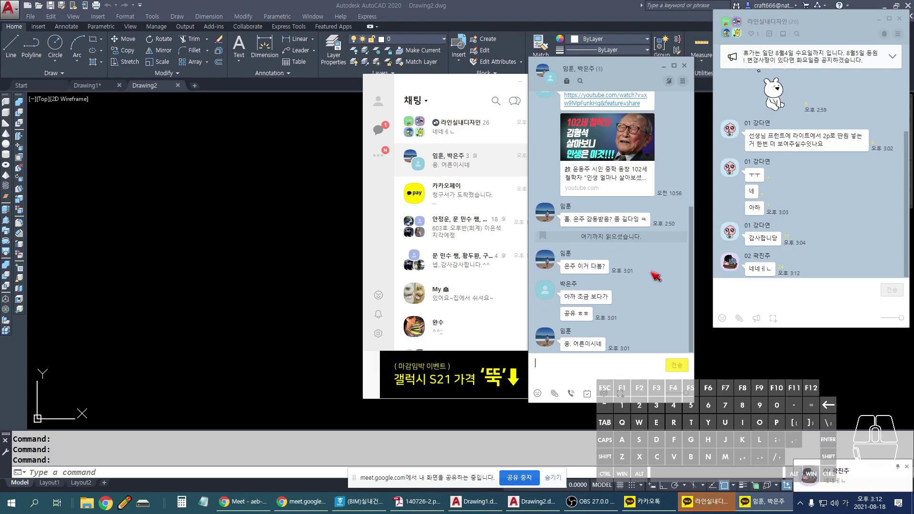
key("Escape")
key("Escape")
left_click(416, 267)
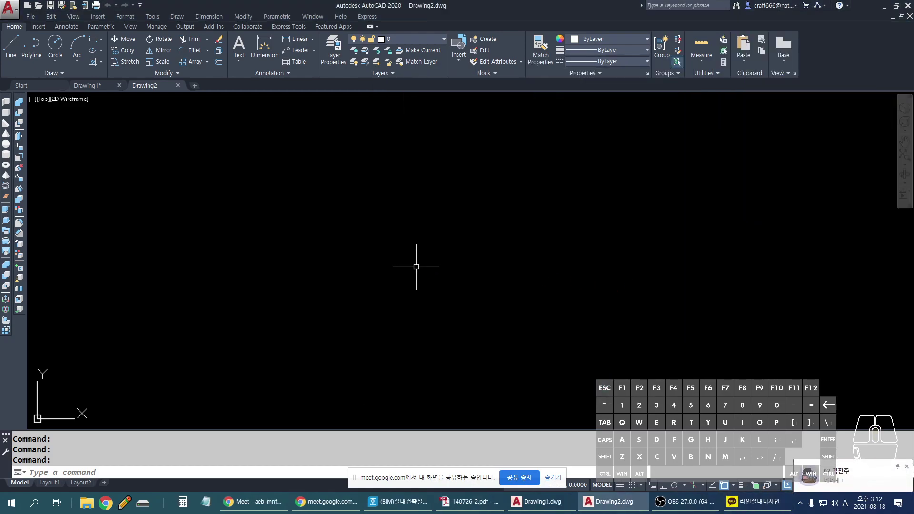
Step: Draw two crossing perpendicular lines in the blank drawing with Ortho on and show them in a 3D view
key("l")
key("space")
left_click(302, 238)
key("F8")
left_click(541, 271)
key("space")
key("space")
left_click(393, 129)
left_click(395, 322)
middle_click_drag(410, 323, 465, 219, "shift")
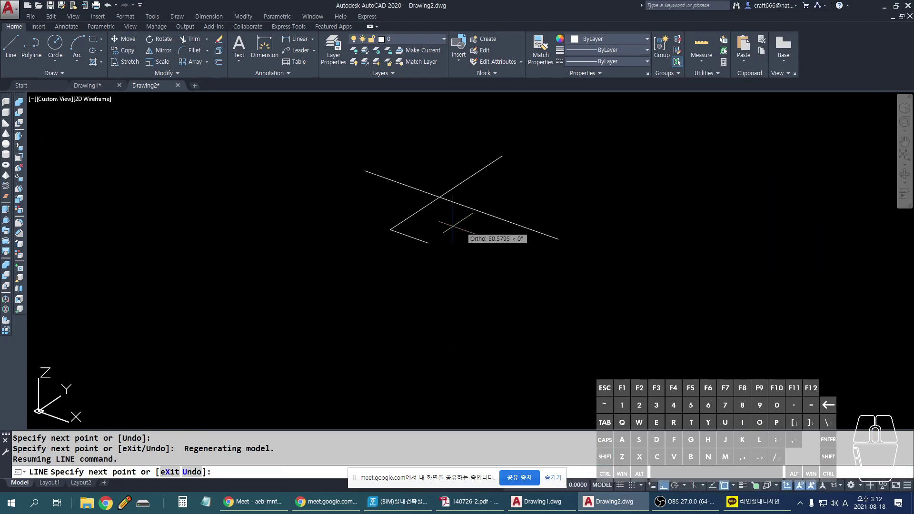
key("Escape")
Step: Create a sphere centred on the intersection of the two lines and display it in the Shades of Gray visual style
left_click(6, 144)
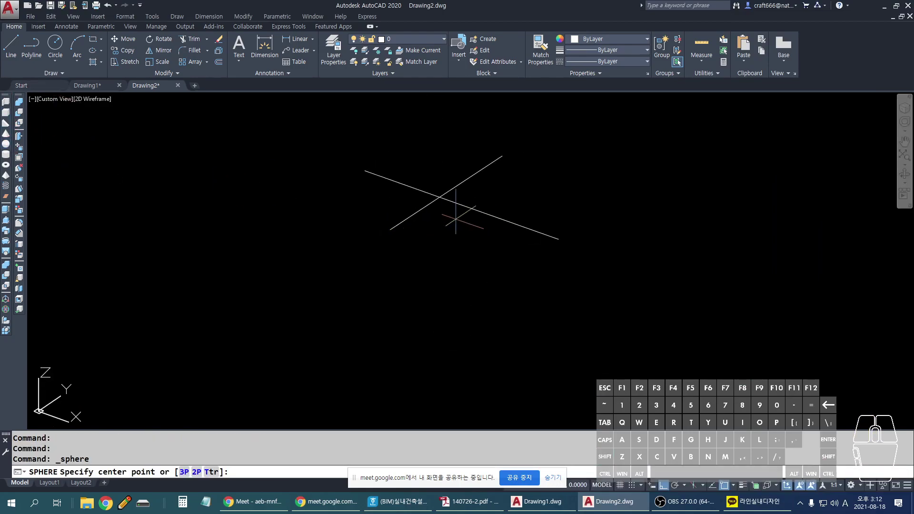
left_click(439, 196)
left_click(462, 205)
scroll(461, 207, "up", 1)
type("vs")
key("Return")
type("g")
key("Return")
scroll(407, 205, "up", 2)
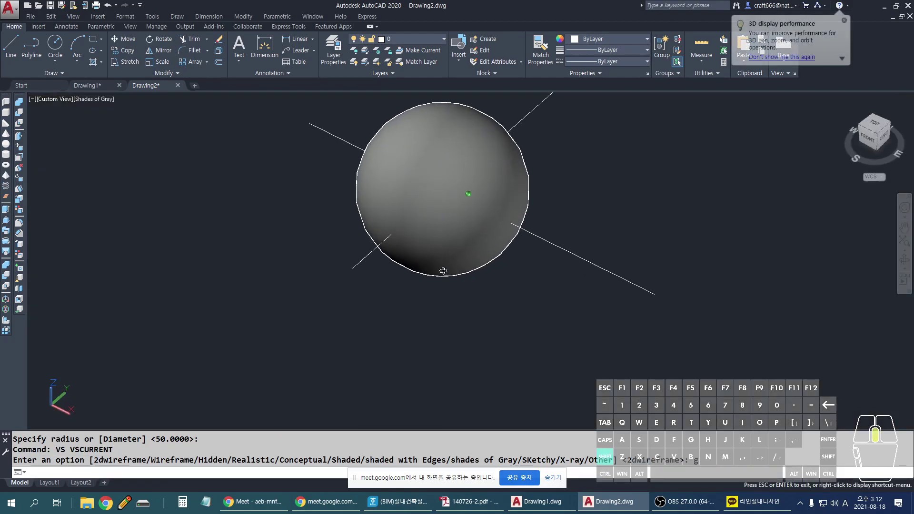
Step: Draw a large rectangle in the plane of the crossing lines, covering the front part of the sphere and extending beyond it
key("ctrl+Tab")
left_click_drag(392, 250, 392, 250)
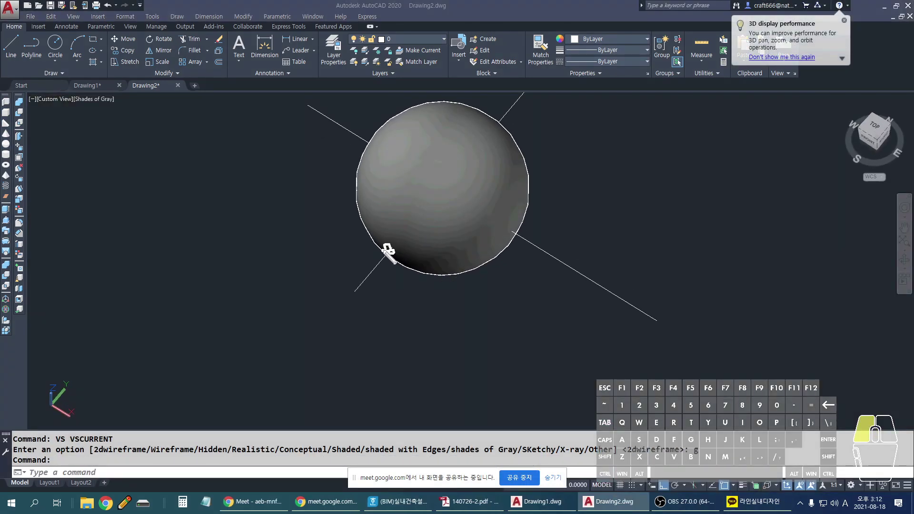
type("rec")
key("Return")
left_click(355, 107)
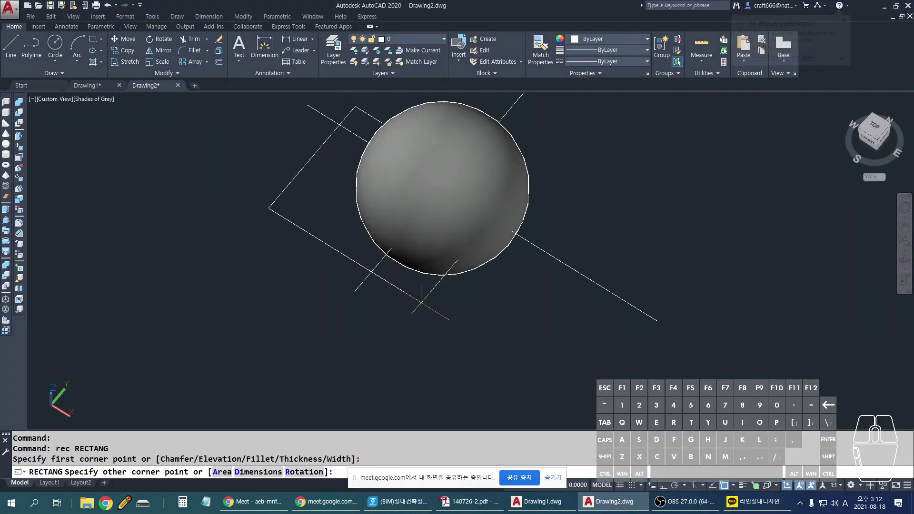
left_click(458, 382)
key("Escape")
Step: Extrude the rectangle upward about 13.09 to form a flat box through the sphere
type("ext")
key("Return")
left_click(520, 343)
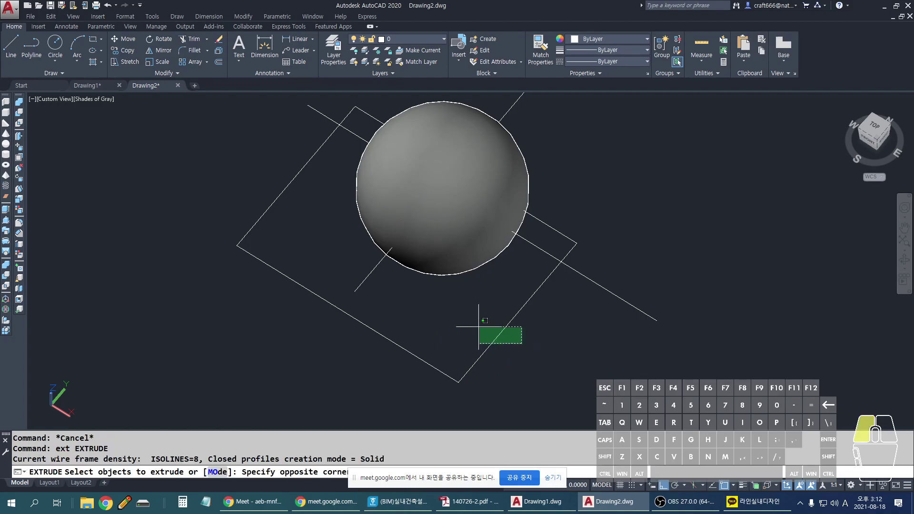
left_click(479, 326)
key("Return")
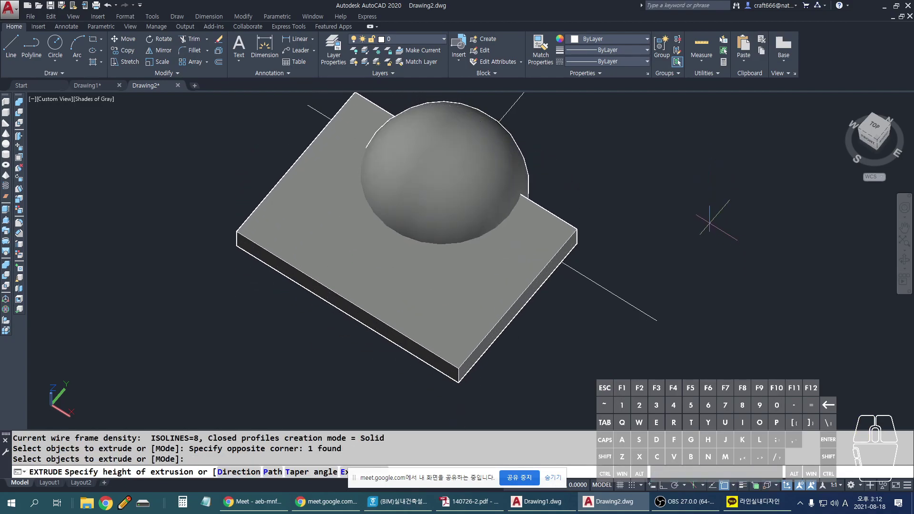
left_click(710, 195)
Step: Inspect the box from the side with its grips shown, and undo its extrusion
middle_click_drag(591, 310, 552, 257, "shift")
left_click(516, 247)
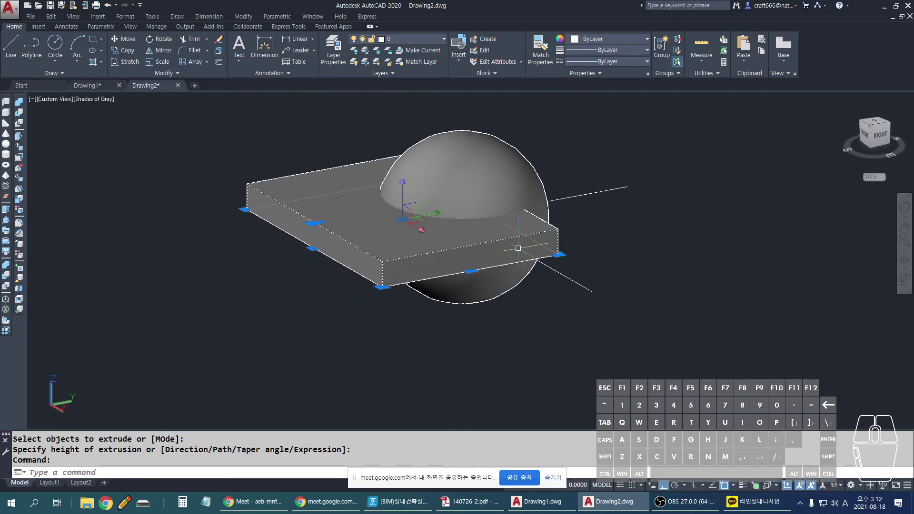
scroll(415, 209, "up", 1)
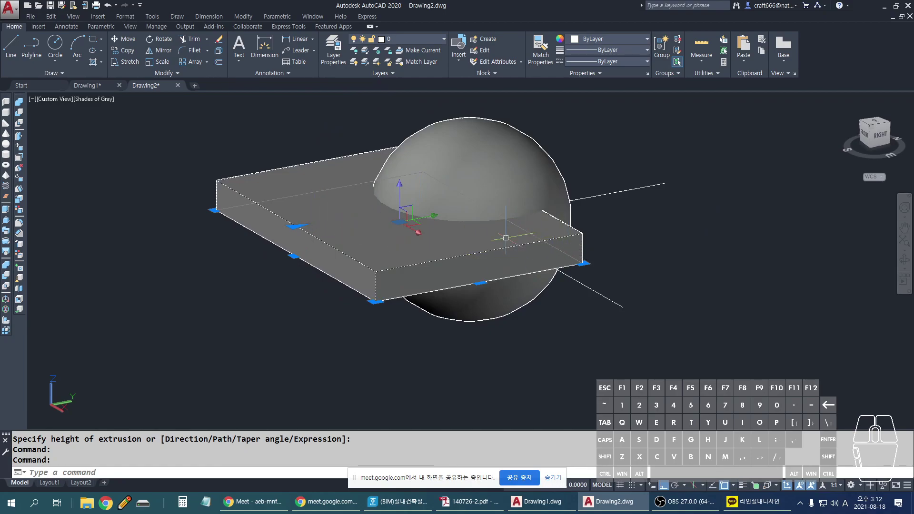
key("Escape")
left_click(333, 250)
middle_click_drag(316, 267, 459, 239, "shift")
key("ctrl+z")
key("ctrl+z")
key("ctrl+z")
key("ctrl+z")
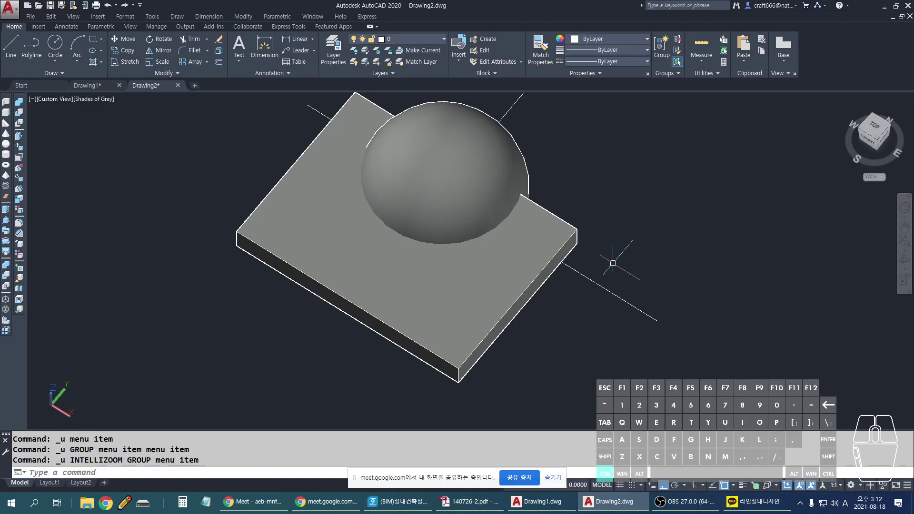
Step: Extrude the rectangle upward about 14.88 and view the resulting box from the side
type("ext")
key("Return")
left_click(521, 315)
left_click(495, 312)
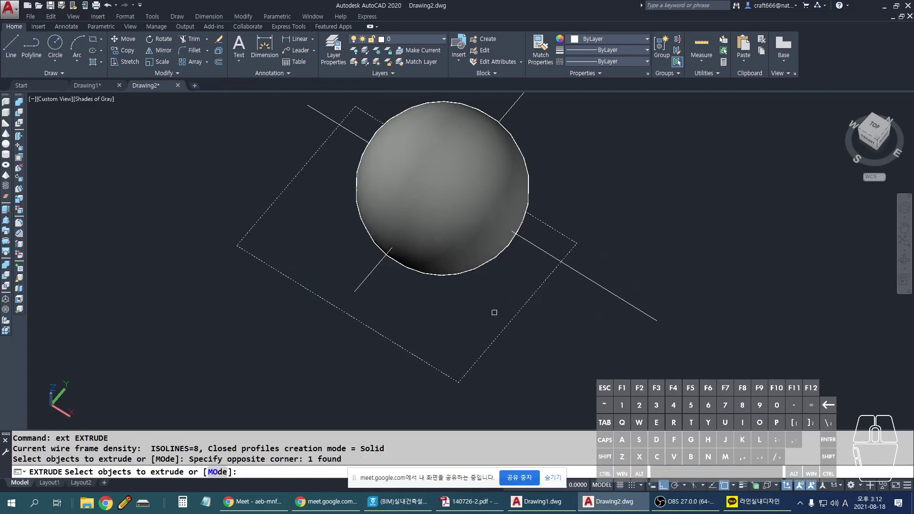
key("Return")
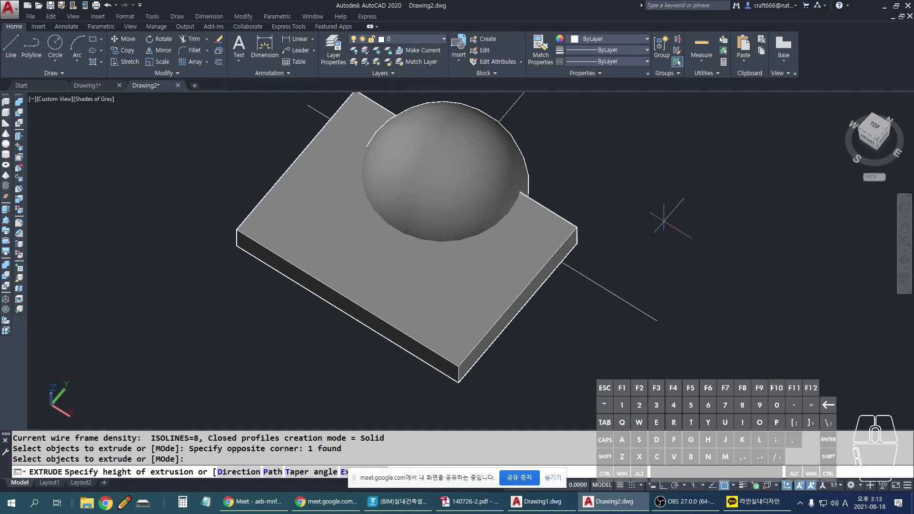
left_click(637, 247)
middle_click_drag(578, 279, 535, 206, "shift")
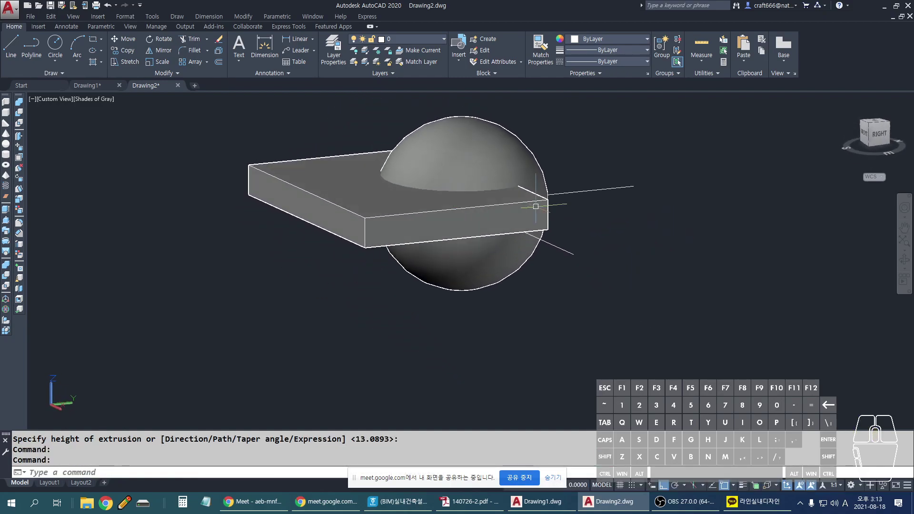
Step: Move the extruded box a short distance straight down along the Z axis
left_click(545, 202)
type("m")
key("Return")
left_click(640, 232)
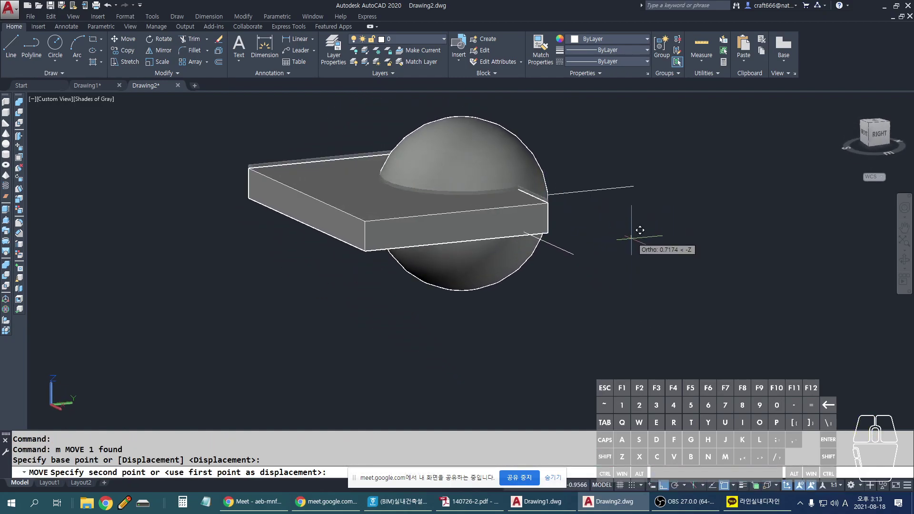
left_click(629, 253)
Step: Try to stretch the moved box by the grip on its front upper edge
left_click(381, 233)
scroll(401, 214, "up", 1)
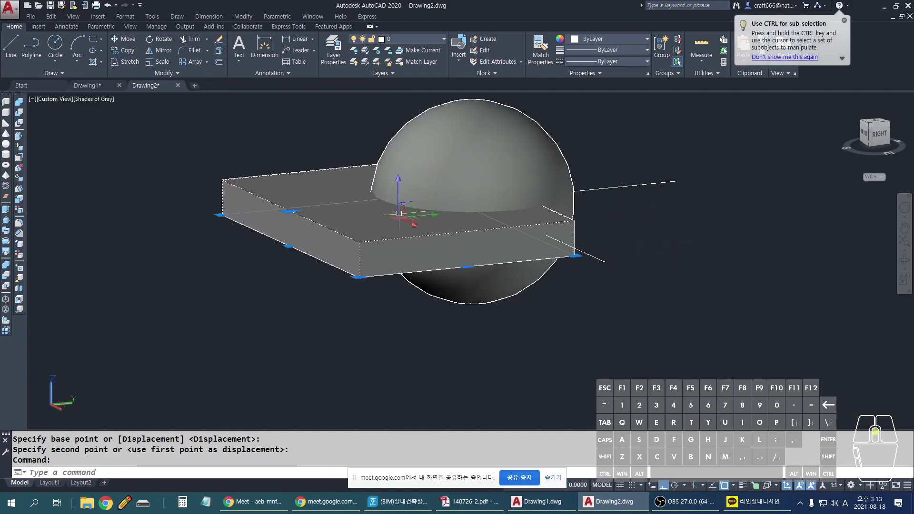
middle_click_drag(466, 266, 429, 261, "shift")
key("Escape")
left_click(331, 224)
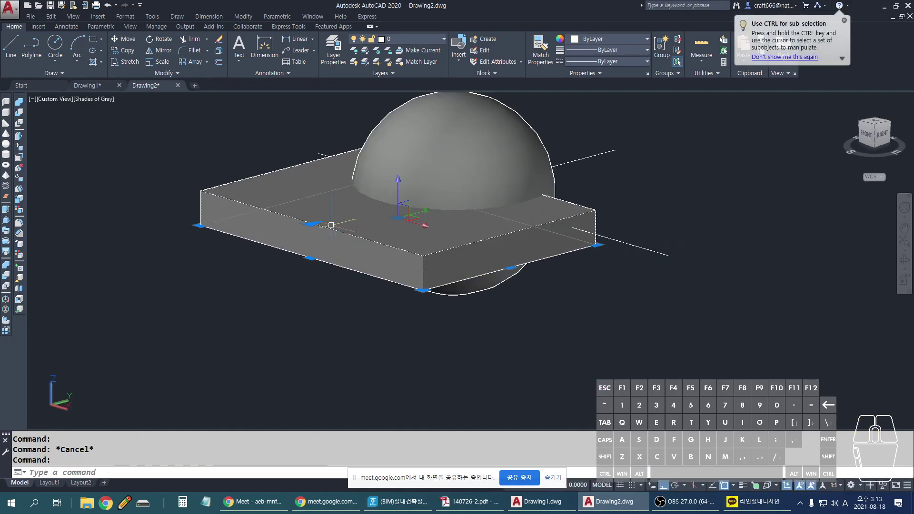
left_click(312, 224)
key("Escape")
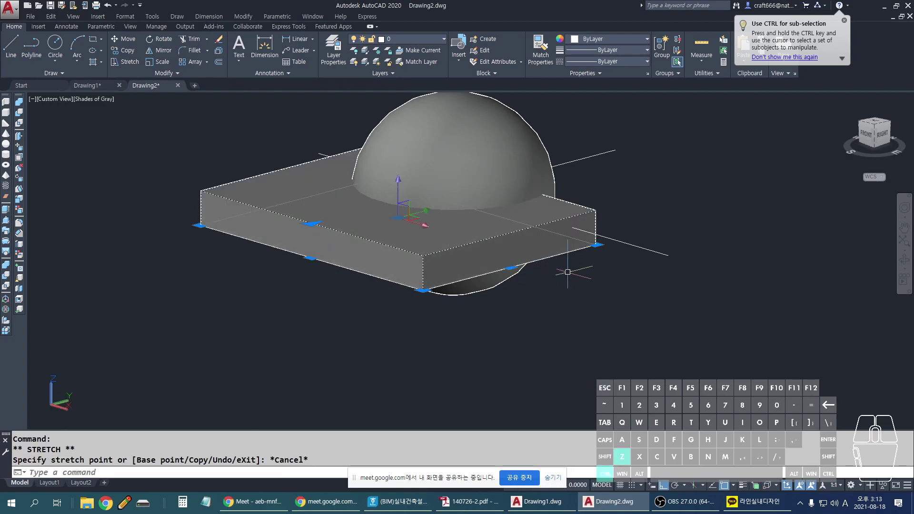
Step: Undo the box's move and extrusion, back to the flat rectangle around the sphere
key("ctrl+z")
key("ctrl+z")
key("ctrl+z")
key("ctrl+z")
key("ctrl+z")
Step: Extrude the rectangle upward into a much thicker box that encloses most of the sphere's upper front
type("ext")
key("Return")
left_click(511, 320)
key("Return")
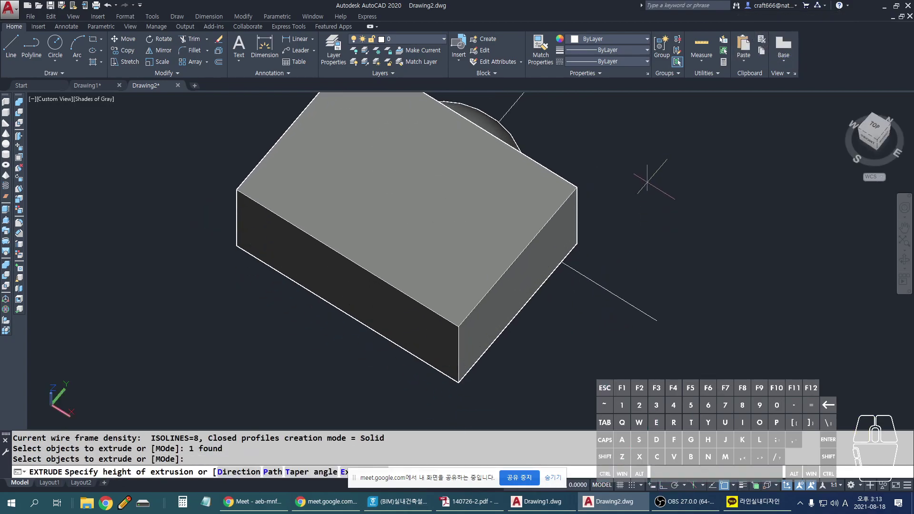
left_click(581, 291)
middle_click_drag(582, 292, 567, 257, "shift")
Step: Move the thick box a short distance straight down along the Z axis
type("m")
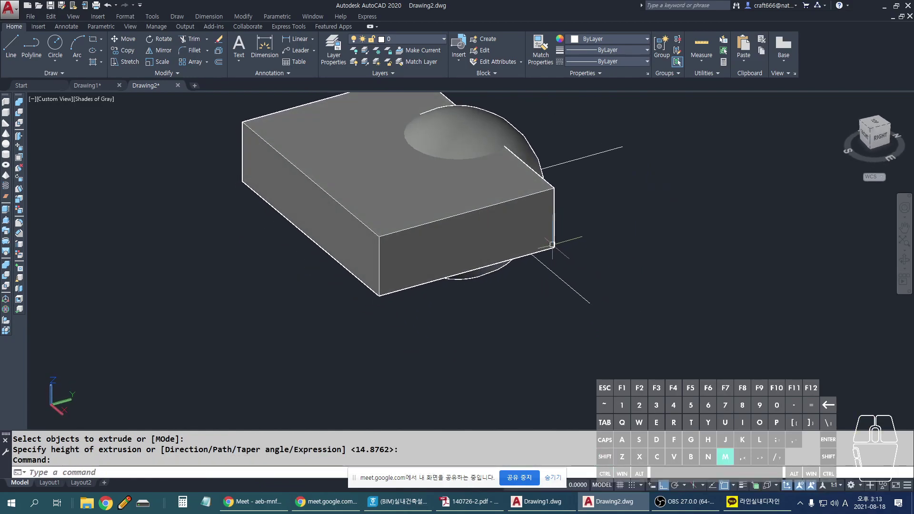
key("space")
left_click(552, 242)
key("Return")
left_click(638, 204)
left_click(622, 229)
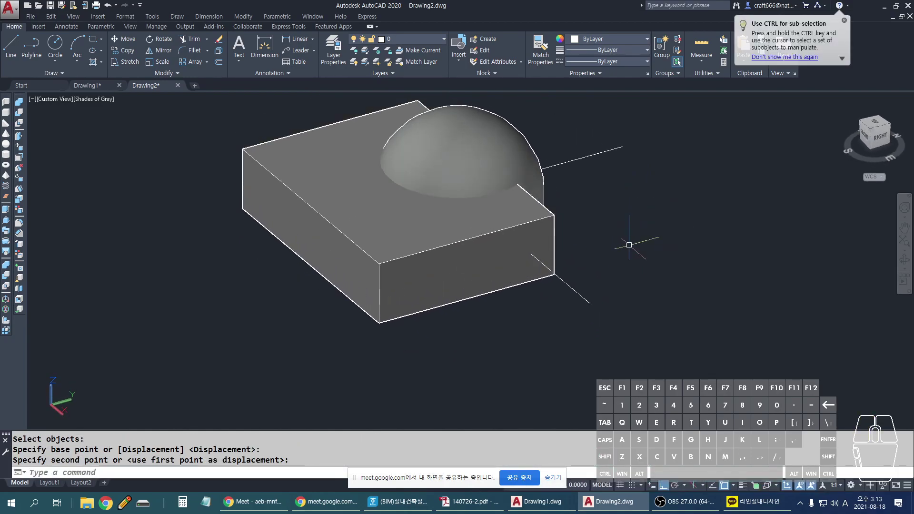
Step: Shift the box a very small distance further down so it sits slightly lower across the sphere
scroll(543, 253, "up", 2)
middle_click_drag(543, 253, 492, 172, "shift")
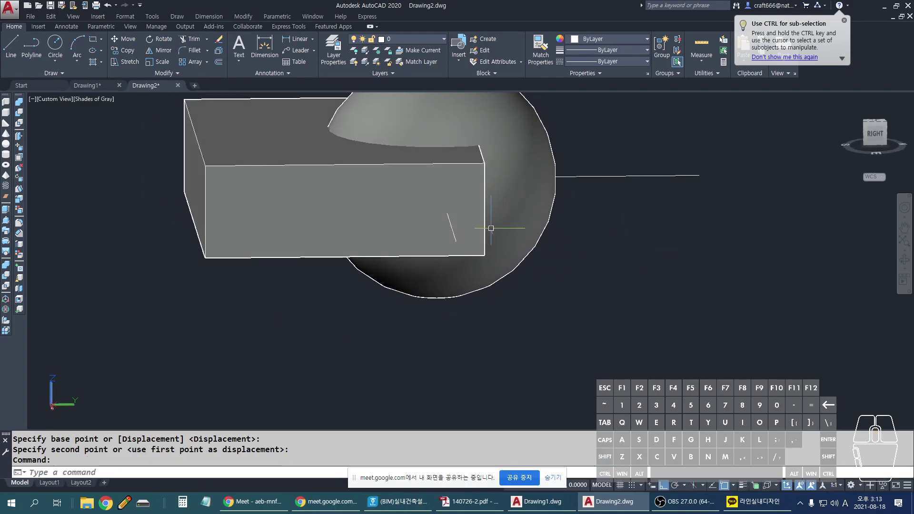
type("m")
key("Return")
left_click(463, 194)
key("Return")
left_click(562, 257)
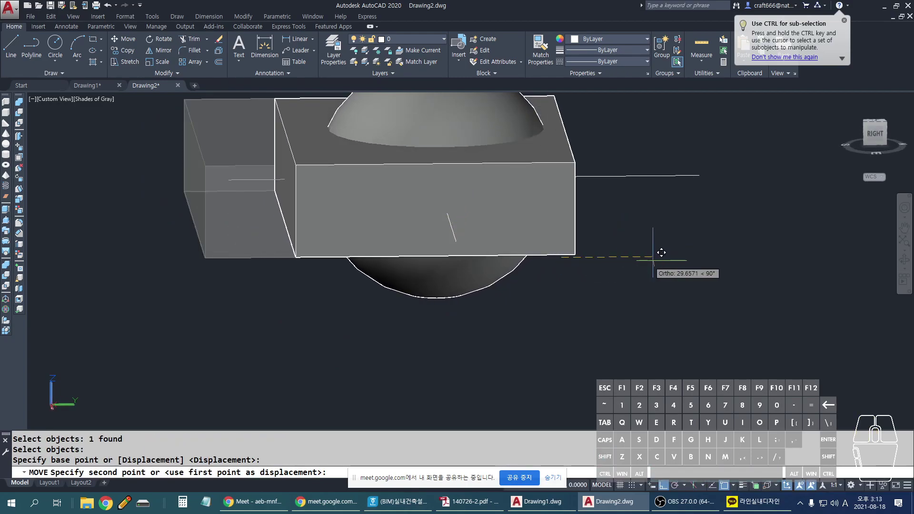
left_click(578, 257)
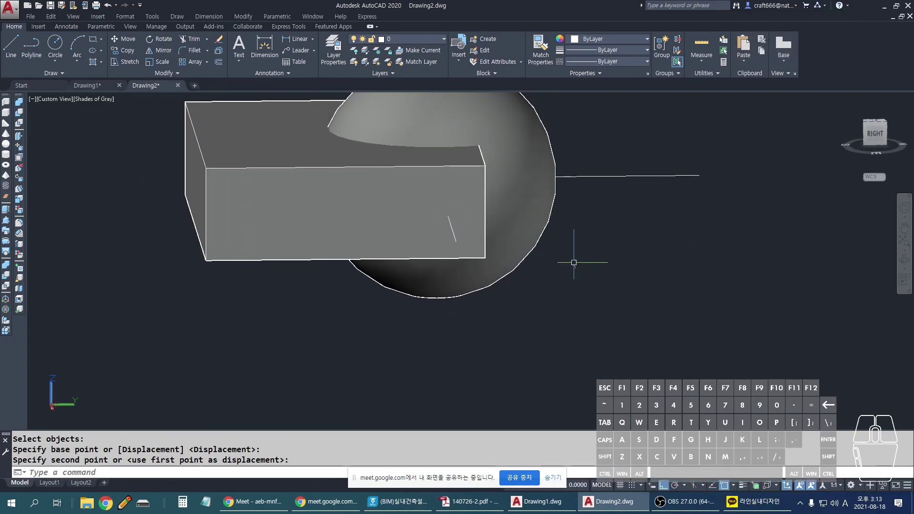
Step: Subtract the box from the sphere to cut a slot into its front
type("su")
key("space")
left_click(462, 145)
key("space")
left_click(433, 187)
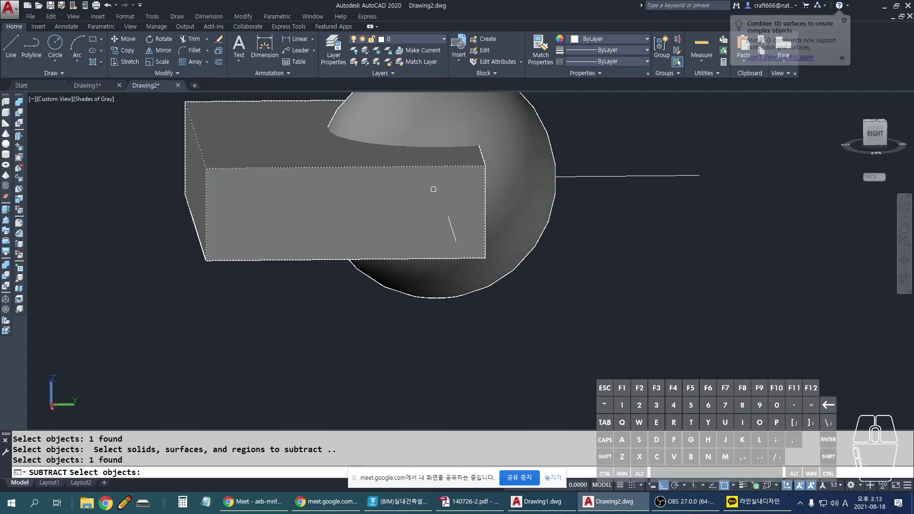
key("space")
Step: Examine the cut sphere from above and trace the curved outline of the exposed cut face
mouse_move(412, 244)
middle_mouse_down("shift")
mouse_move(509, 250)
mouse_move(539, 345)
middle_mouse_up("shift")
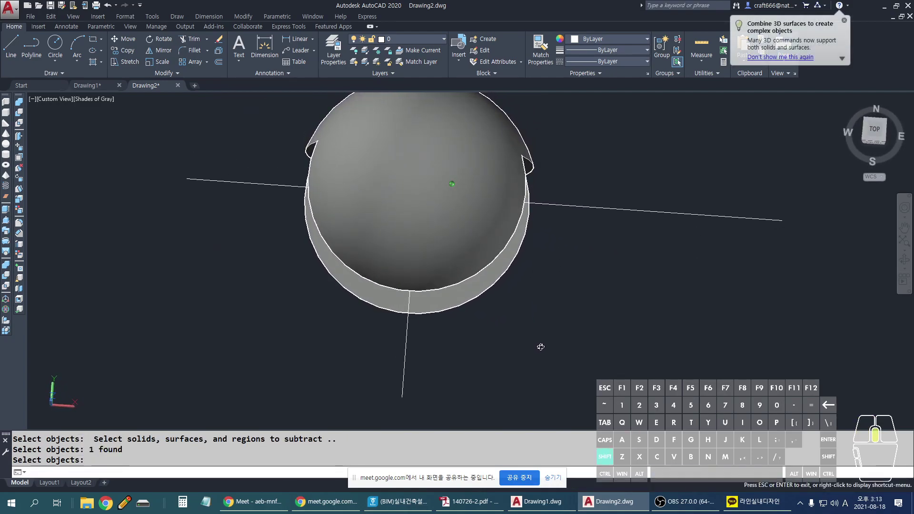
key("Return")
mouse_move(484, 257)
left_mouse_down()
mouse_move(376, 260)
mouse_move(341, 241)
left_mouse_up()
key("Escape")
middle_click_drag(468, 266, 475, 295, "shift")
key("Tab")
left_click(306, 153)
key("ctrl+2")
mouse_move(305, 153)
left_mouse_down()
mouse_move(298, 185)
mouse_move(307, 225)
left_mouse_up()
left_click_drag(313, 244, 342, 297)
left_click_drag(373, 323, 407, 329)
mouse_move(433, 331)
left_mouse_down()
mouse_move(450, 324)
mouse_move(539, 168)
left_mouse_up()
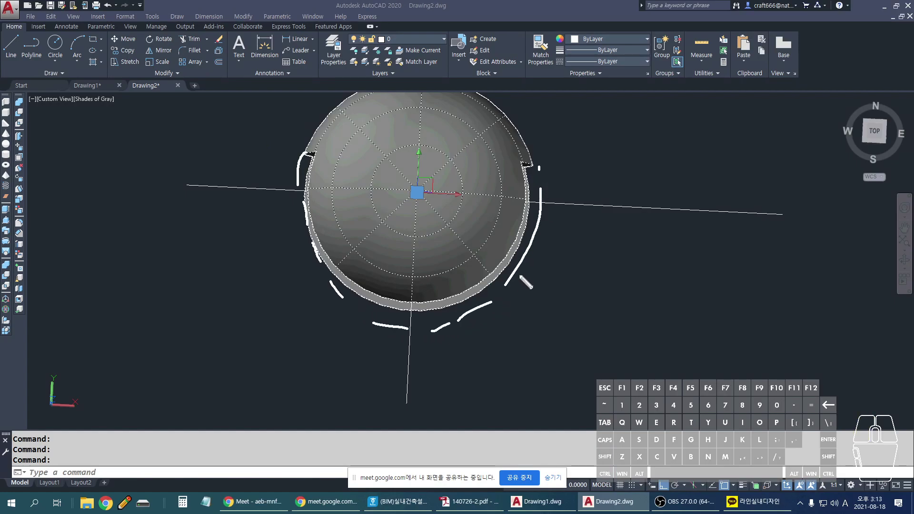
scroll(497, 254, "up", 1)
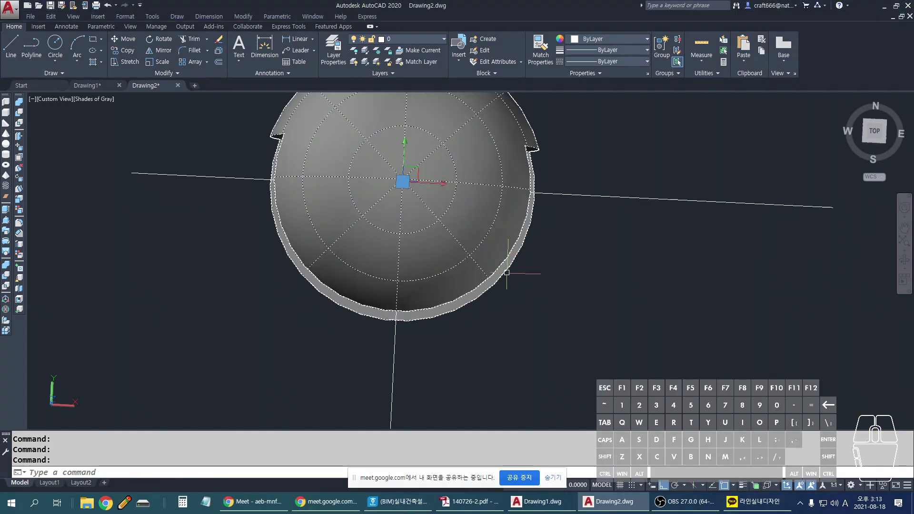
mouse_move(509, 265)
left_mouse_down()
mouse_move(469, 309)
mouse_move(442, 298)
left_mouse_up()
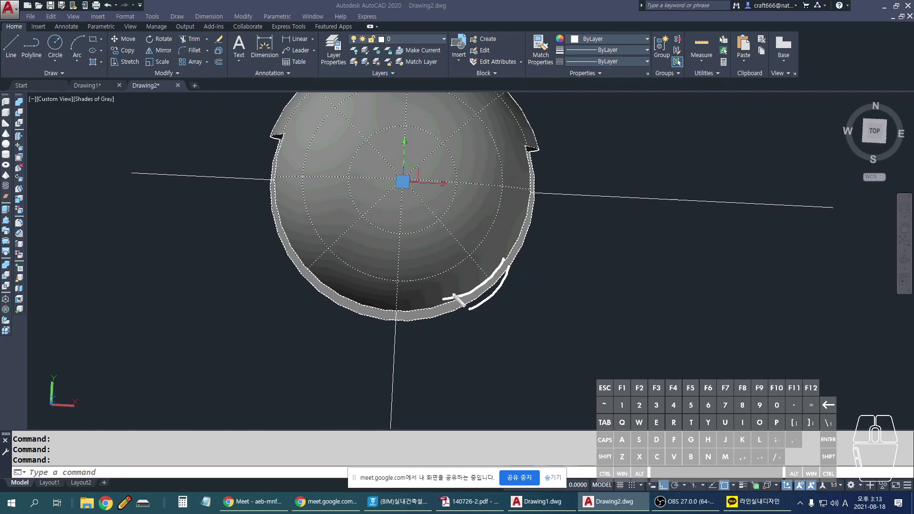
Step: Switch to Drawing1 and examine the slot's sloped lower cut line in the side view
left_click(104, 88)
middle_click_drag(116, 98, 344, 175)
scroll(369, 173, "up", 2)
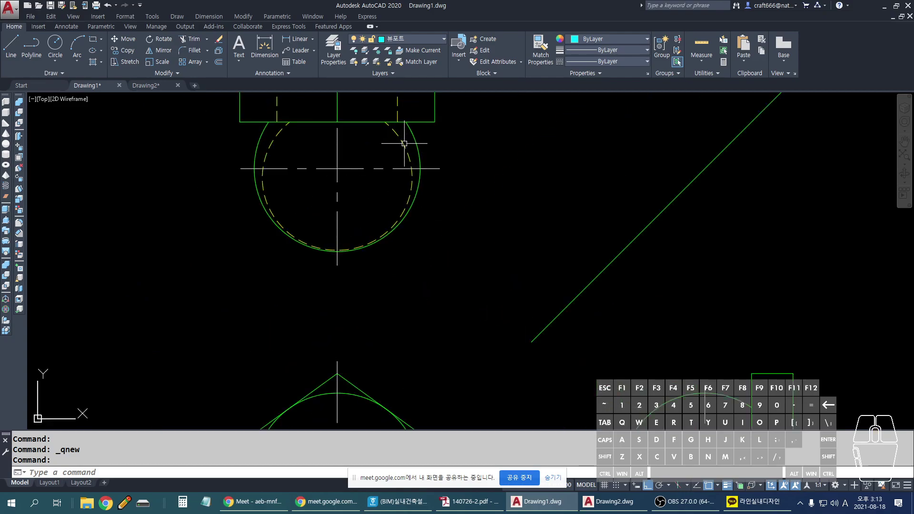
scroll(521, 228, "down", 1)
scroll(601, 223, "up", 1)
middle_click_drag(612, 380, 503, 198)
key("ctrl+2")
left_click_drag(429, 295, 667, 365)
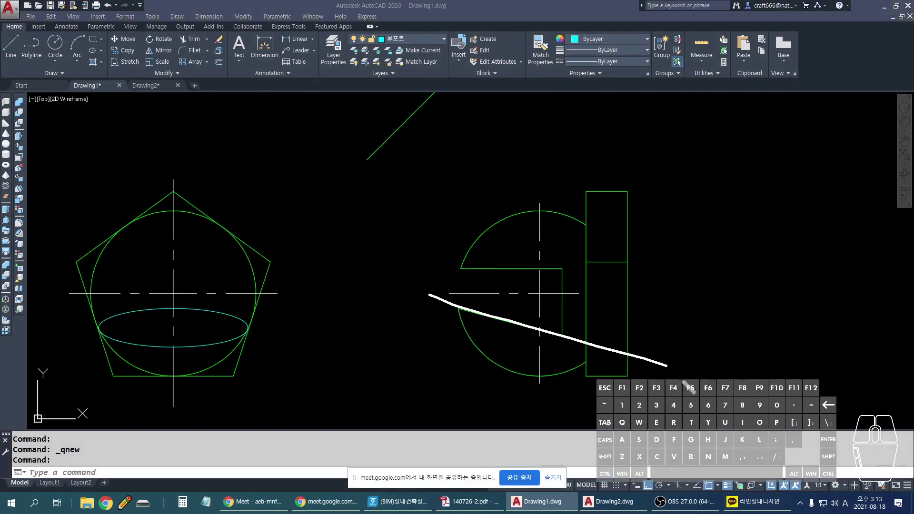
Step: Examine the slot's horizontal upper cut line and its continuation across the whole side view
left_click_drag(418, 264, 799, 277)
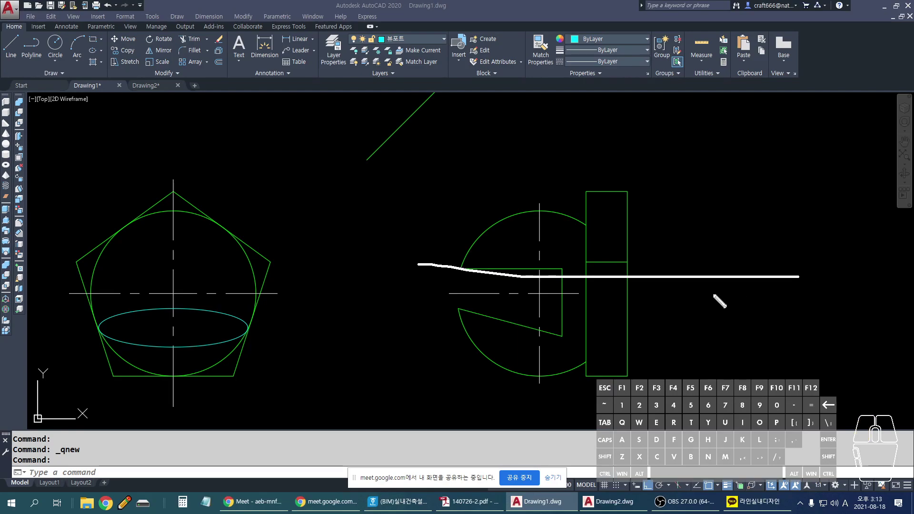
key("Escape")
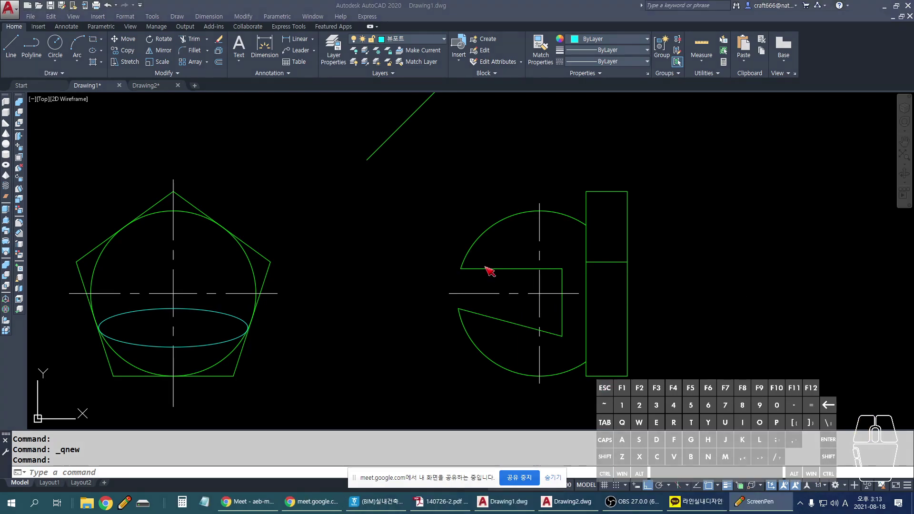
middle_click_drag(492, 264, 507, 280)
key("ctrl+2")
mouse_move(540, 230)
left_mouse_down()
mouse_move(462, 264)
mouse_move(538, 209)
left_mouse_up()
left_click_drag(394, 283, 805, 282)
left_click_drag(471, 262, 484, 286)
left_click_drag(628, 272, 626, 296)
key("Escape")
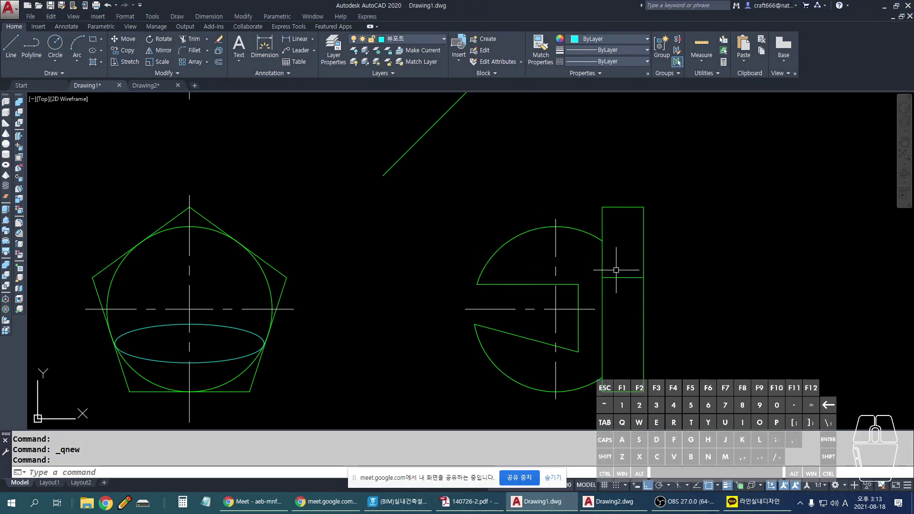
Step: Draw a horizontal projection line from the slot's upper edge in the side view across the front view
key("Escape")
middle_click_drag(505, 294, 612, 291)
key("l")
key("space")
left_click(584, 282)
left_click(145, 282)
scroll(290, 282, "up", 1)
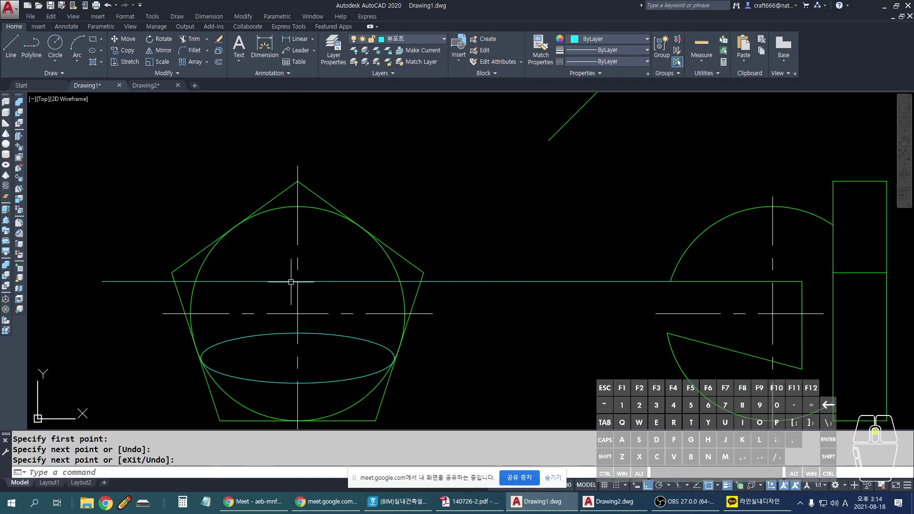
Step: Draw a vertical projection line from the horizontal line's right intersection with the front-view circle up through the top view
key("ctrl+2")
left_click_drag(190, 276, 196, 285)
left_click_drag(399, 276, 396, 286)
mouse_move(216, 286)
left_mouse_down()
mouse_move(277, 375)
mouse_move(347, 289)
mouse_move(151, 304)
left_mouse_up()
key("Escape")
middle_click_drag(331, 281, 335, 315)
type("l")
key("Return")
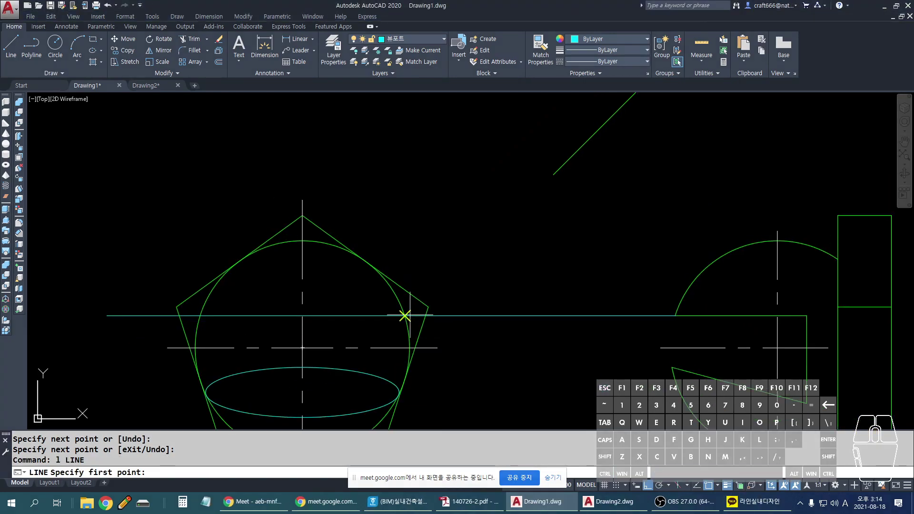
left_click(405, 315)
scroll(410, 347, "down", 3)
left_click(476, 112)
key("Escape")
scroll(352, 142, "up", 3)
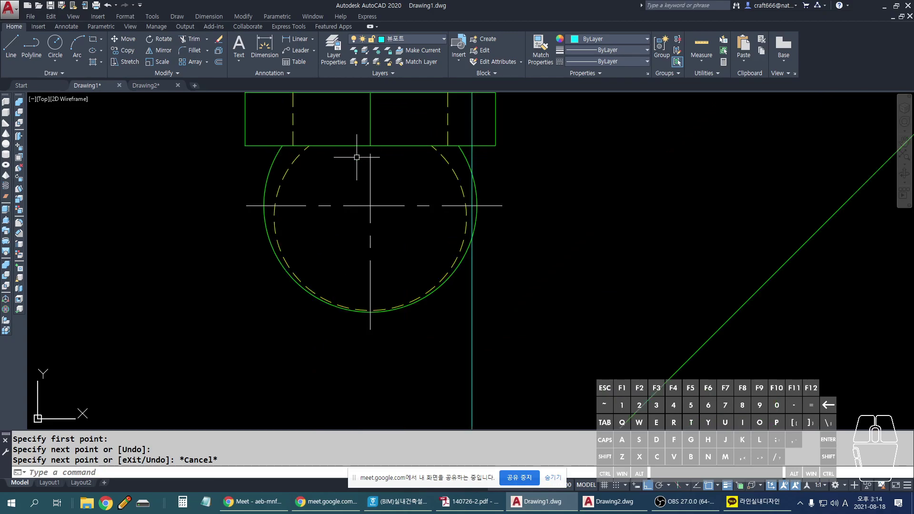
Step: Draw a circle from the top view's sphere centre out to the vertical projection line, and erase that line
type("c")
key("Return")
left_click(370, 206)
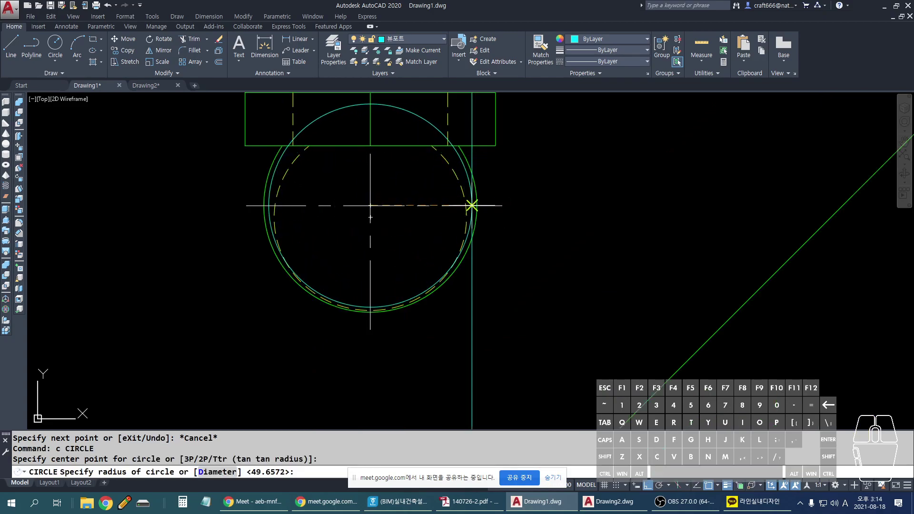
left_click(474, 207)
left_click(500, 332)
left_click(435, 377)
key("Delete")
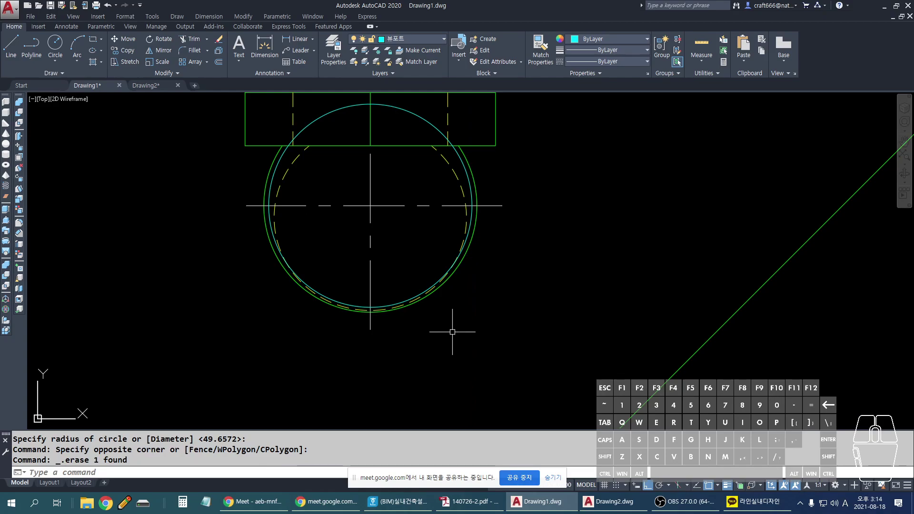
Step: Examine the new cut circle in the top view, checking its extent and radius along the centre lines
scroll(458, 178, "down", 4)
scroll(592, 302, "up", 2)
key("ctrl+2")
left_click_drag(540, 324, 179, 330)
left_click_drag(372, 325, 373, 98, "shift")
key("Escape")
middle_click_drag(329, 121, 343, 206)
scroll(342, 206, "up", 3)
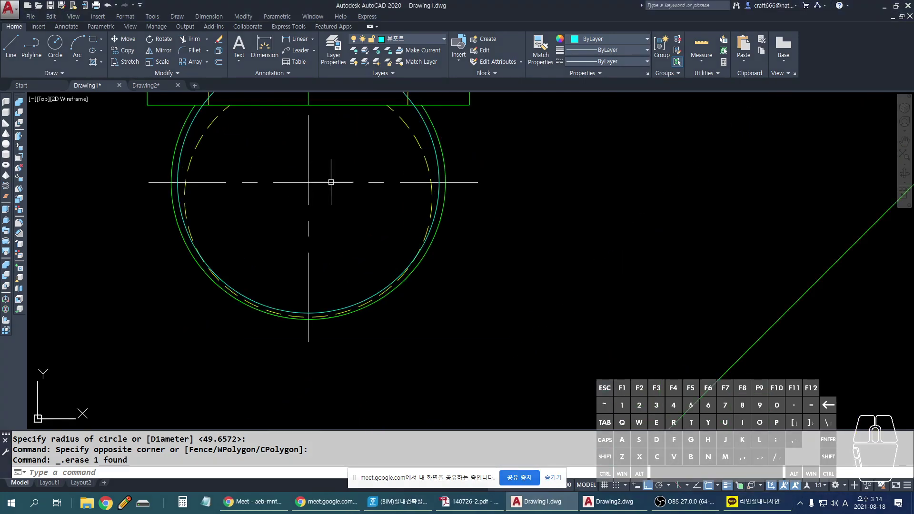
left_click(437, 155)
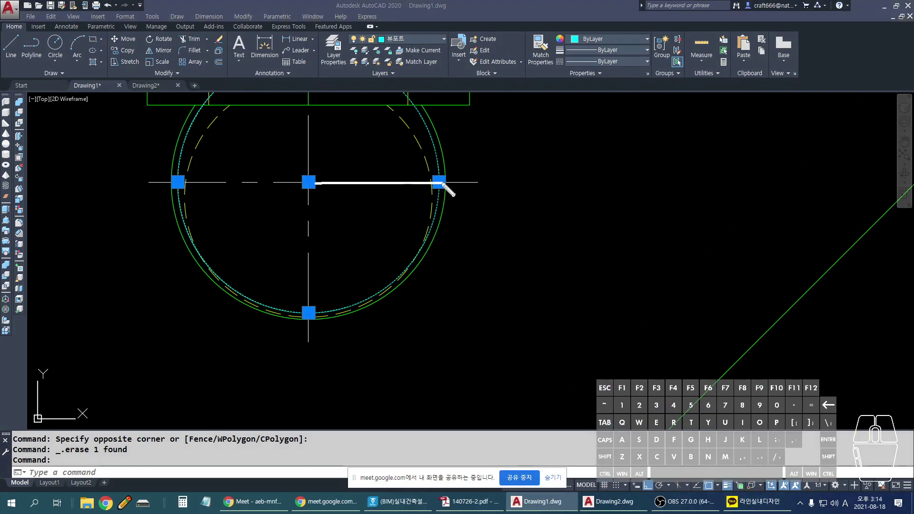
scroll(442, 202, "down", 2)
key("Escape")
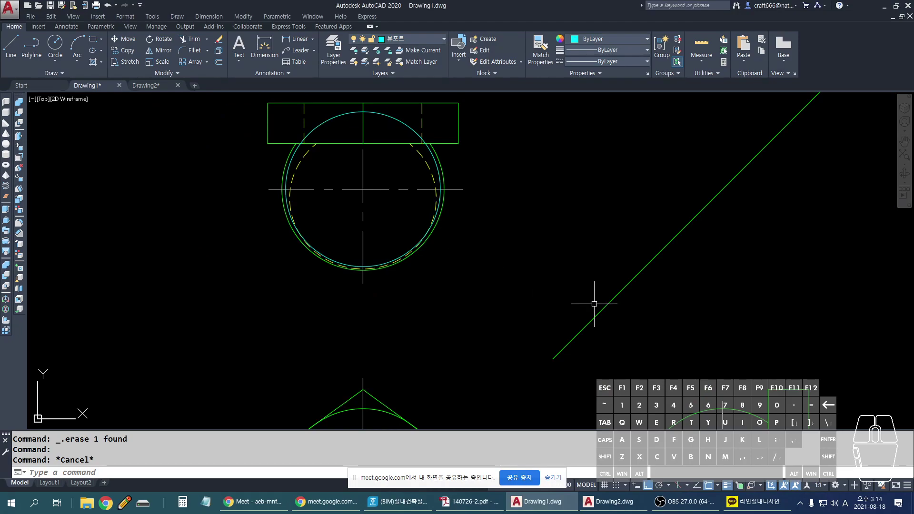
Step: Trim the horizontal projection line to the part inside the front view's sphere circle
middle_click_drag(594, 303, 536, 189)
middle_click_drag(505, 296, 537, 255)
type("tr")
key("space")
key("space")
left_click(501, 285)
left_click(462, 334)
scroll(386, 306, "up", 1)
left_click(387, 306)
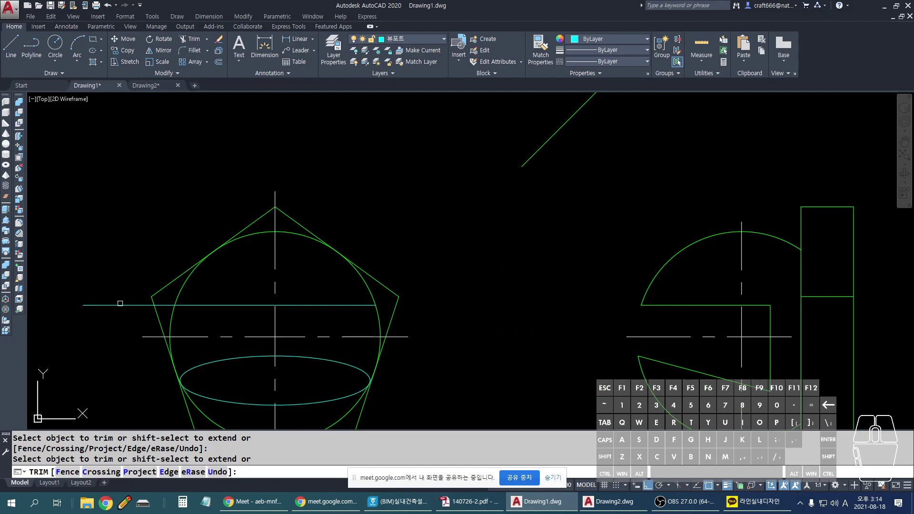
key("Escape")
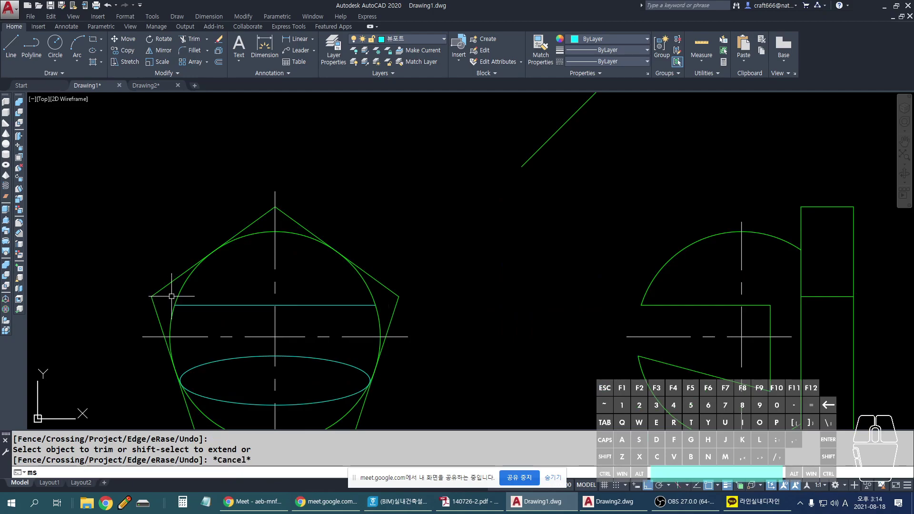
Step: Match the trimmed horizontal line's properties to those of the front view's green outline
type("ms")
key("Return")
type("ma")
key("Return")
left_click(180, 290)
left_click(245, 305)
key("Escape")
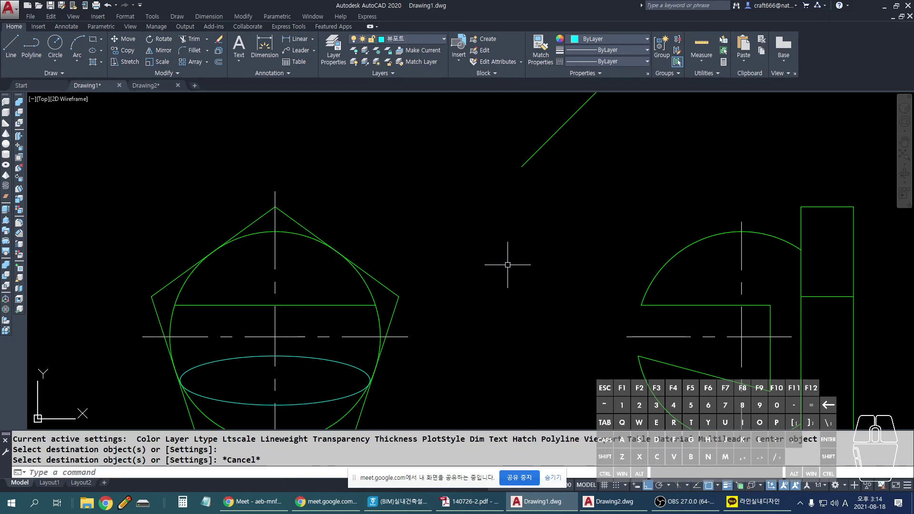
Step: Draw a vertical projection line from the slot's open upper corner in the side view up past the diagonal line
scroll(509, 265, "down", 3)
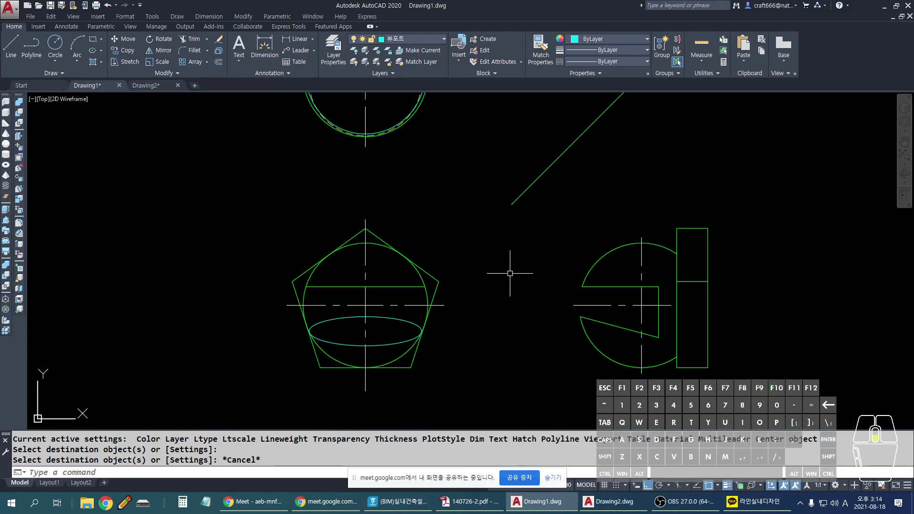
scroll(586, 321, "up", 3)
type("l")
key("Return")
left_click(580, 331)
left_click(581, 145)
key("Return")
key("Return")
left_click(580, 178)
scroll(379, 129, "up", 2)
scroll(376, 192, "up", 10)
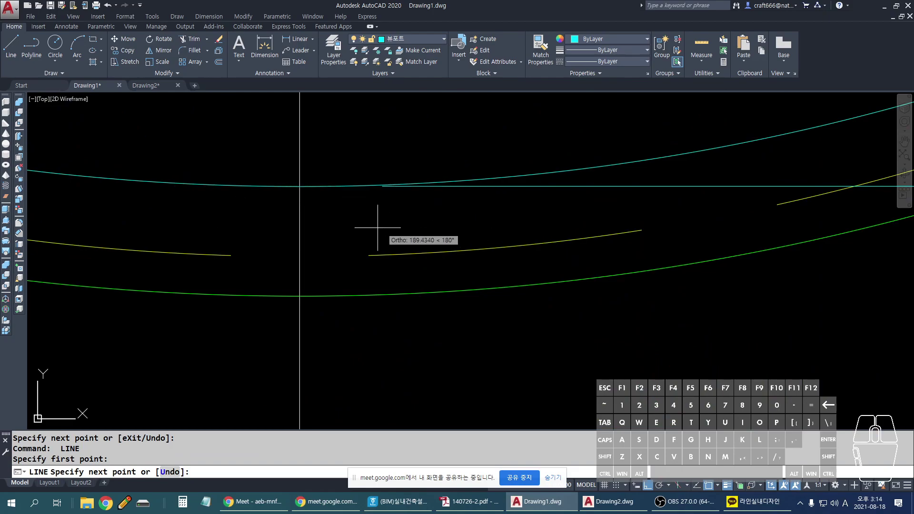
scroll(231, 196, "down", 8)
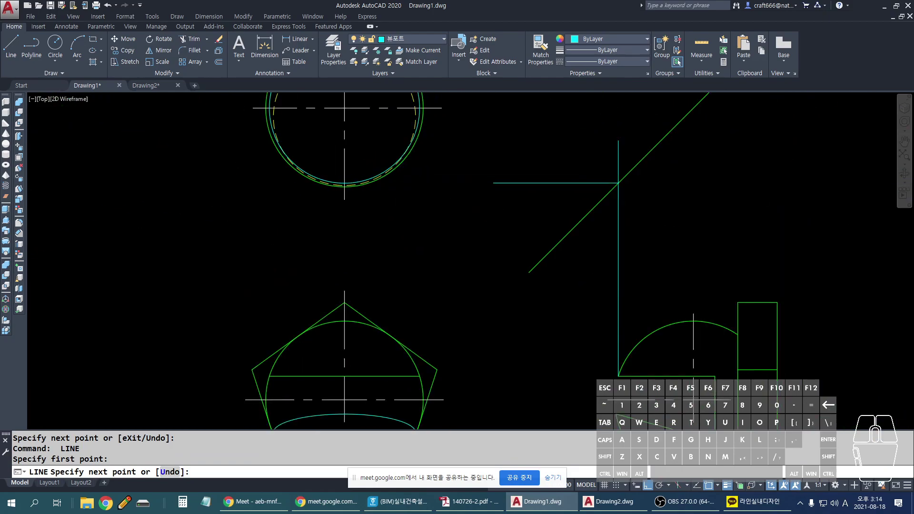
scroll(487, 212, "up", 8)
scroll(279, 204, "down", 8)
key("Escape")
Step: Erase the vertical projection line drawn from the slot's open upper corner
middle_click_drag(636, 370, 569, 293)
key("ctrl+shift+3")
left_click_drag(498, 334, 786, 349)
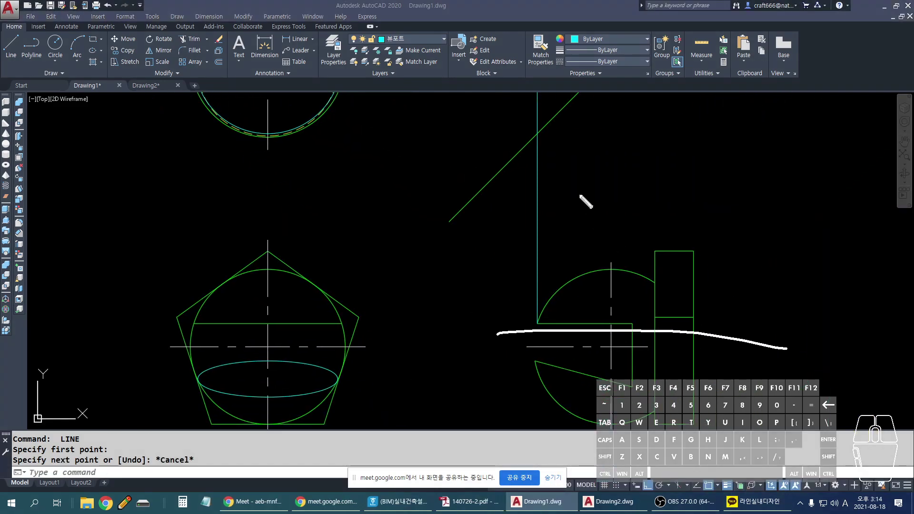
left_click_drag(136, 304, 465, 313)
mouse_move(253, 162)
left_mouse_down()
mouse_move(267, 251)
mouse_move(281, 230)
left_mouse_up()
key("Escape")
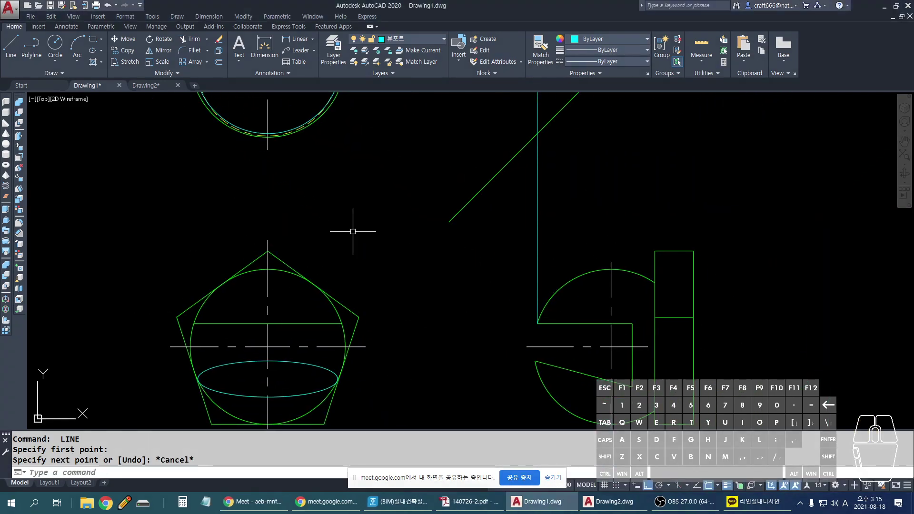
middle_click_drag(273, 157, 281, 276)
middle_click_drag(591, 327, 578, 245)
left_click(577, 245)
left_click(512, 275)
key("Delete")
Step: Draw a vertical projection line from the slot's inner upper corner in the side view up past the diagonal line
middle_click_drag(591, 349, 579, 284)
scroll(530, 287, "up", 2)
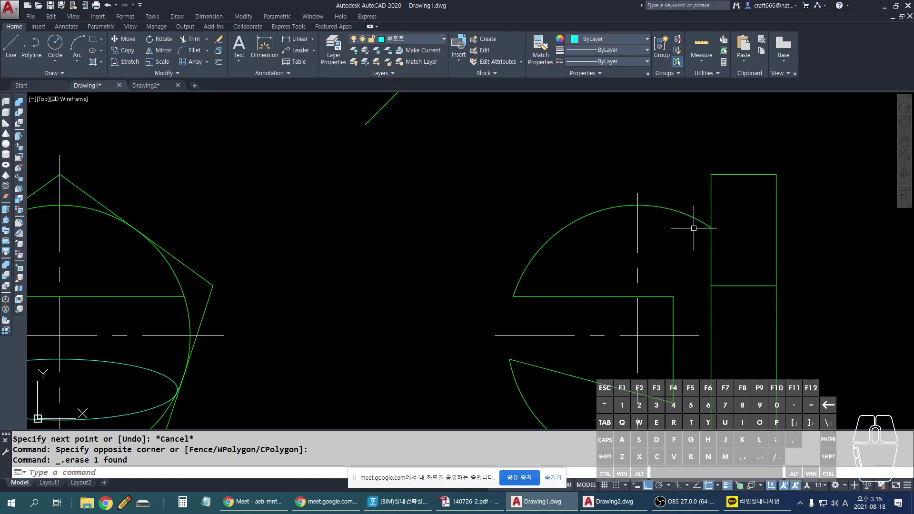
type("l")
key("space")
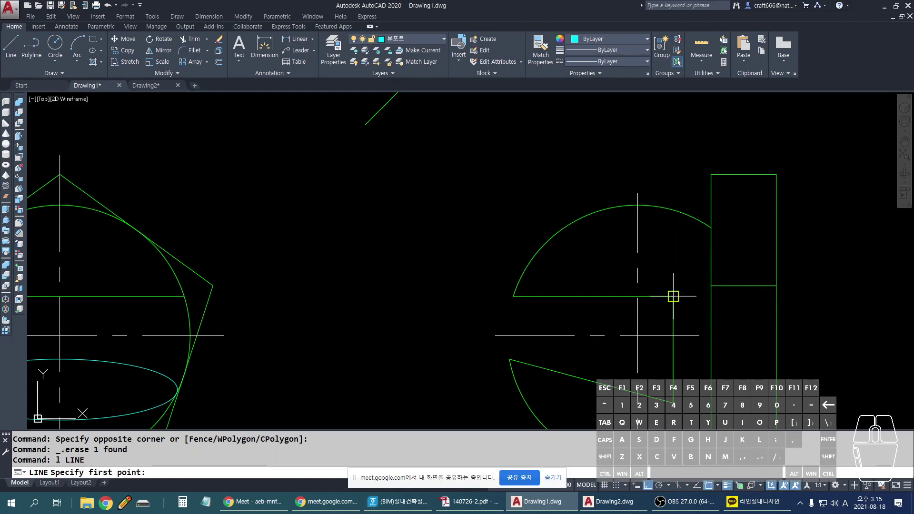
left_click(673, 296)
scroll(672, 296, "down", 3)
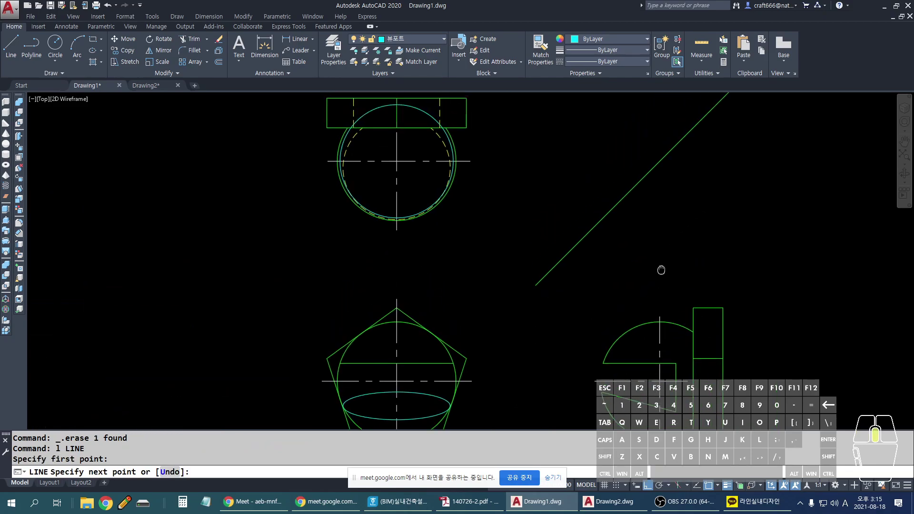
left_click(660, 129)
key("space")
key("space")
Step: Draw a horizontal projection line from the vertical line's crossing with the diagonal across the top view's circles
left_click(677, 161)
left_click(252, 162)
key("space")
scroll(333, 166, "up", 2)
scroll(361, 265, "up", 2)
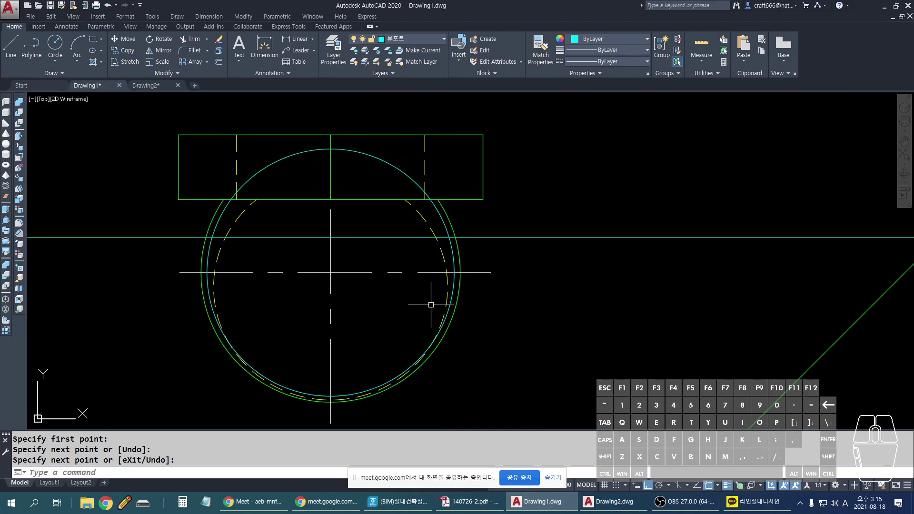
Step: Trim the outer circle below and the inner cyan circle above the horizontal projection line in the top view
scroll(452, 310, "up", 1)
scroll(250, 237, "up", 2)
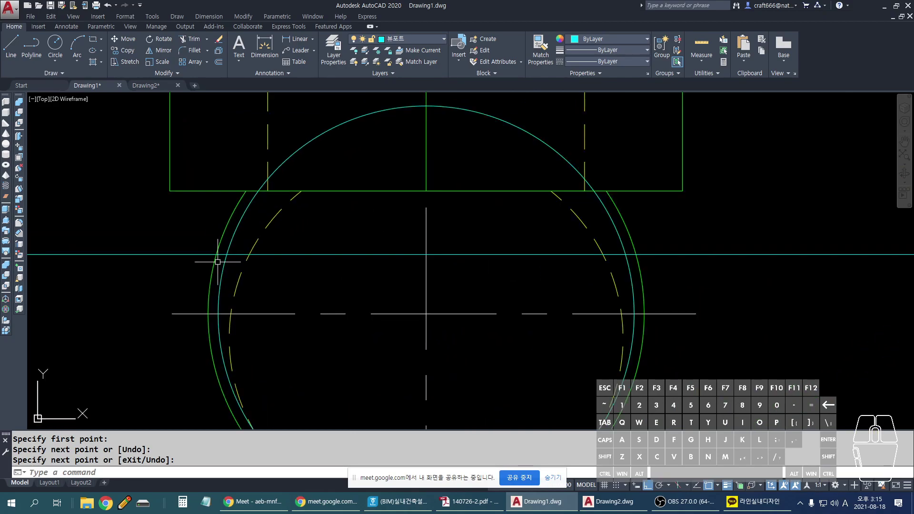
left_click(202, 254)
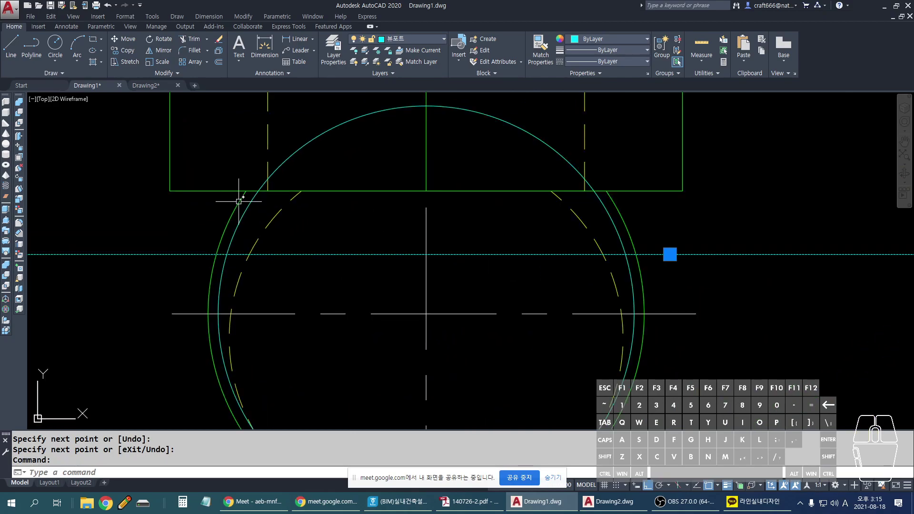
key("Escape")
type("tr")
key("space")
left_click(239, 253)
key("space")
left_click(238, 230)
key("Escape")
key("space")
left_click(238, 253)
key("space")
left_click(214, 262)
scroll(270, 246, "down", 2)
left_click(487, 277)
key("space")
middle_click_drag(603, 305, 585, 281)
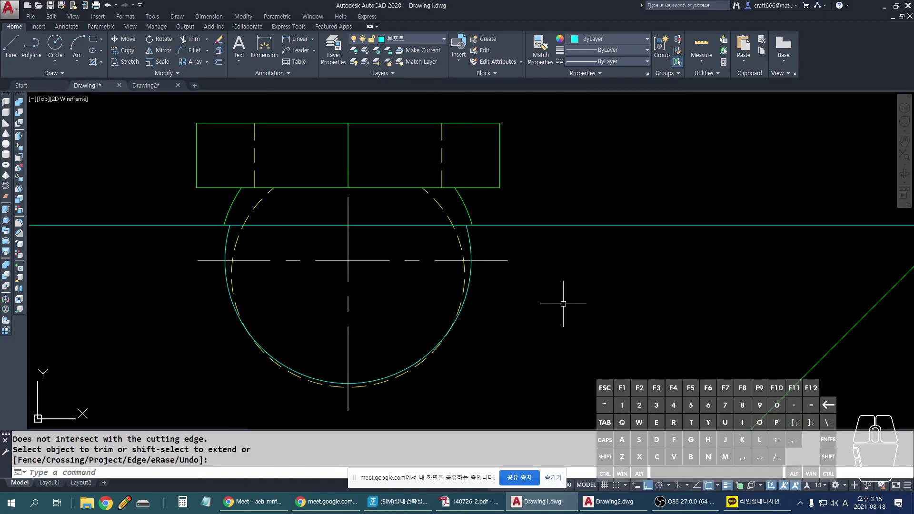
Step: Compare the trimmed arcs along the top view's projection line with the slot's edges in the side view
scroll(433, 214, "up", 2)
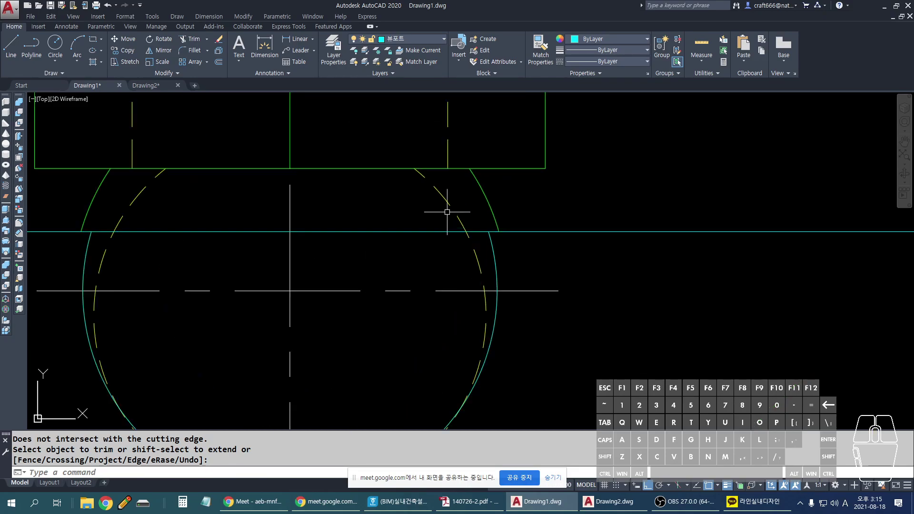
key("ctrl+Tab")
left_click_drag(471, 167, 498, 226)
left_click_drag(110, 169, 81, 218)
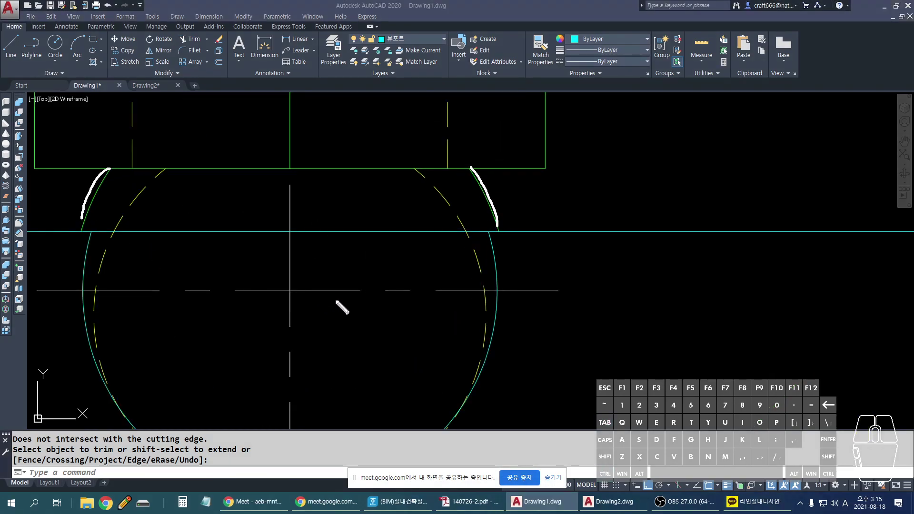
key("Escape")
scroll(407, 233, "down", 6)
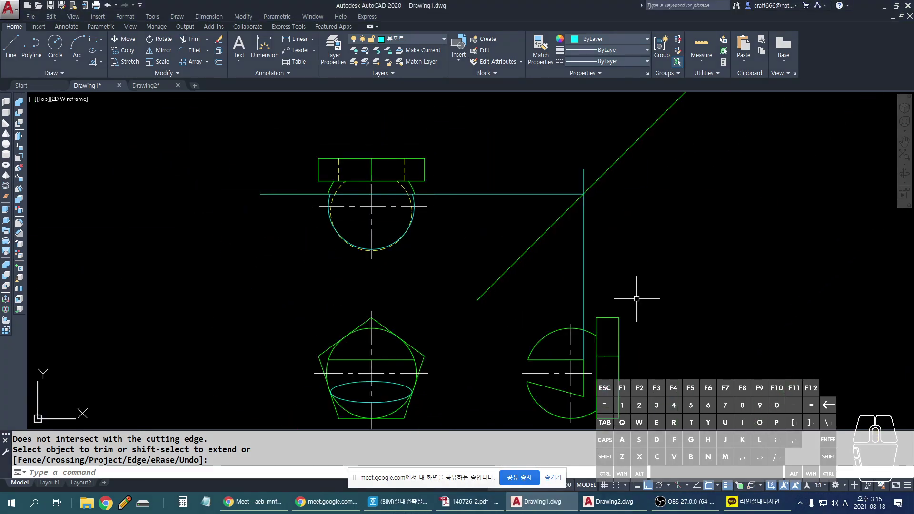
scroll(601, 357, "up", 1)
key("ctrl+Tab")
left_click_drag(500, 365, 547, 367)
left_click(510, 366)
key("Escape")
key("ctrl+Tab")
key("ctrl+2")
scroll(265, 148, "up", 4)
key("ctrl+2")
mouse_move(208, 144)
left_mouse_down()
mouse_move(235, 269)
mouse_move(477, 310)
mouse_move(520, 175)
left_mouse_up()
key("ctrl+2")
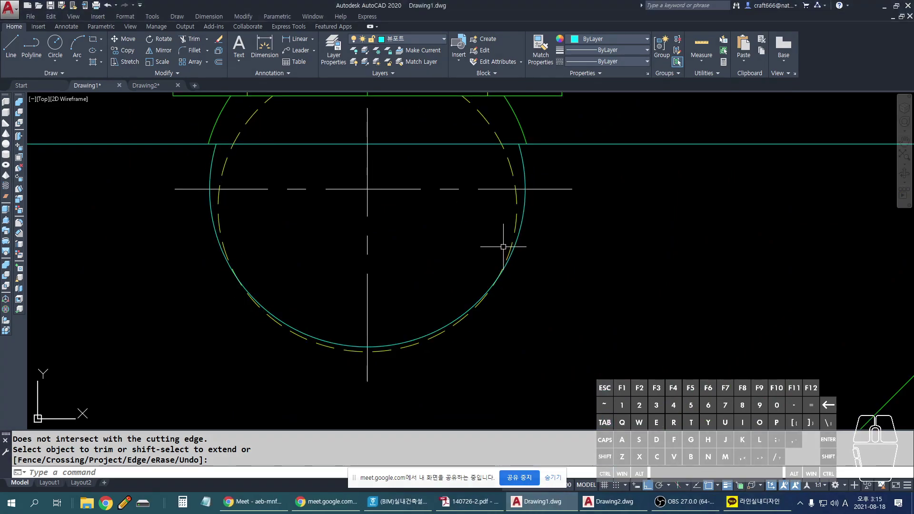
key("Escape")
scroll(447, 242, "down", 2)
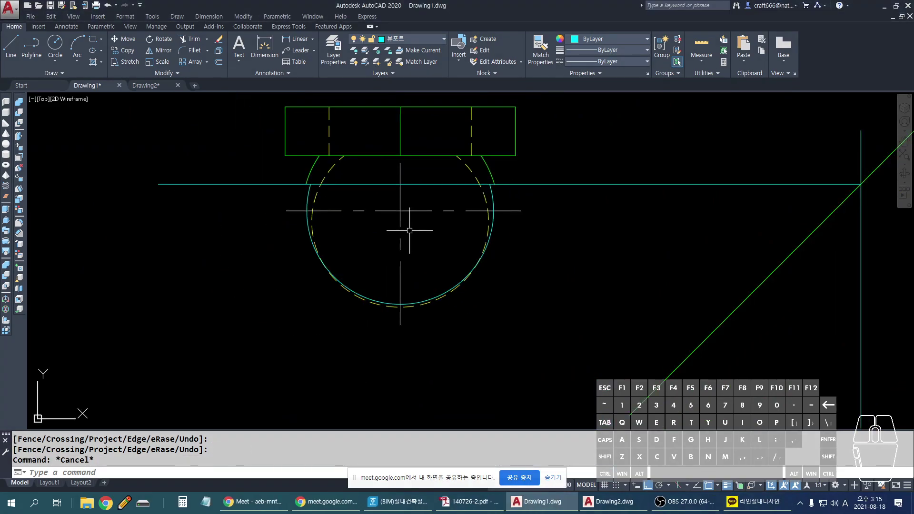
Step: Undo the circle trims in the top view
scroll(476, 171, "up", 2)
key("ctrl+z")
key("ctrl+z")
key("ctrl+z")
key("ctrl+z")
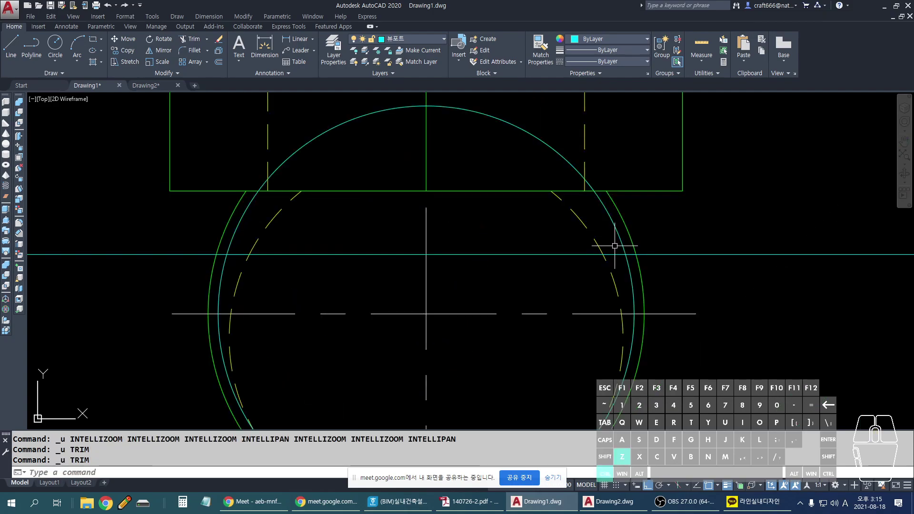
Step: Erase the vertical projection line rising from the slot in the side view
scroll(595, 271, "down", 4)
scroll(619, 285, "up", 6)
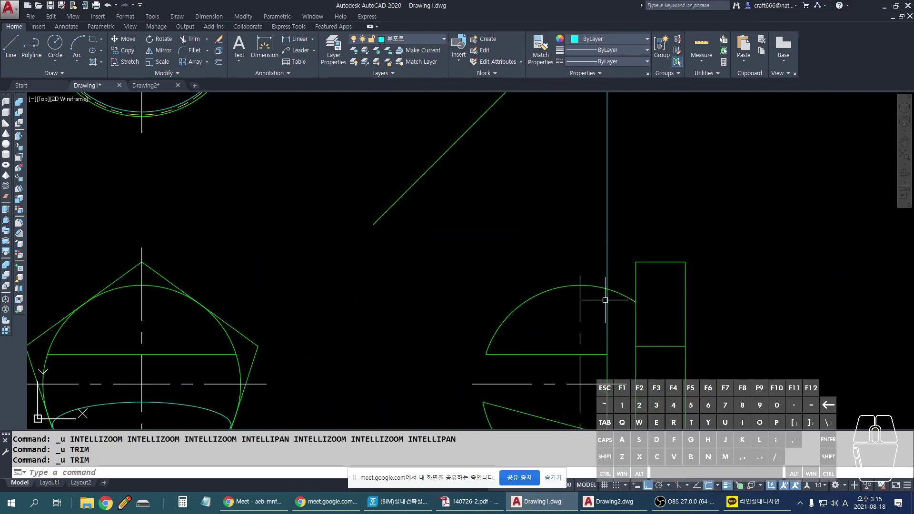
left_click(673, 174)
left_click(531, 210)
key("Delete")
scroll(523, 204, "down", 2)
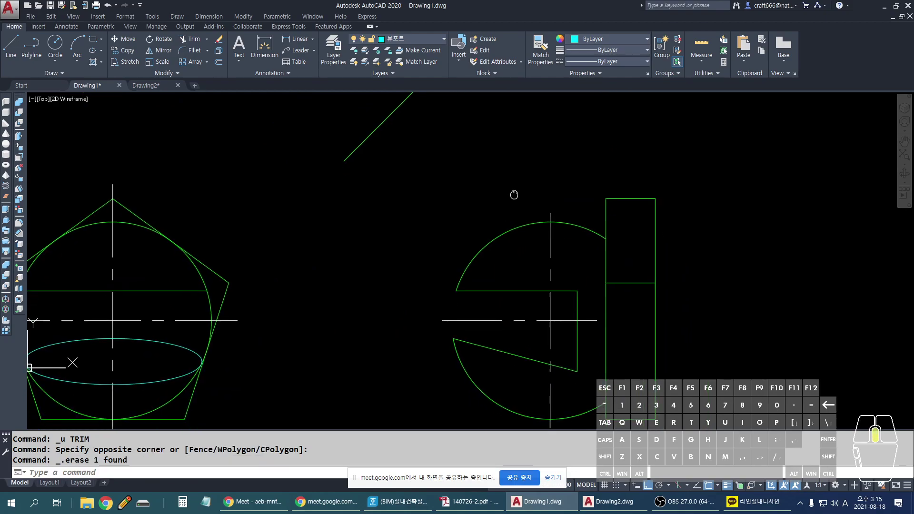
Step: Examine the slot's open end in the side view in relation to the top view's circles
key("ctrl+2")
mouse_move(464, 265)
left_mouse_down()
mouse_move(457, 304)
mouse_move(461, 277)
mouse_move(442, 302)
left_mouse_up()
left_click_drag(439, 284, 444, 288)
key("Escape")
scroll(511, 319, "down", 4)
scroll(353, 145, "up", 5)
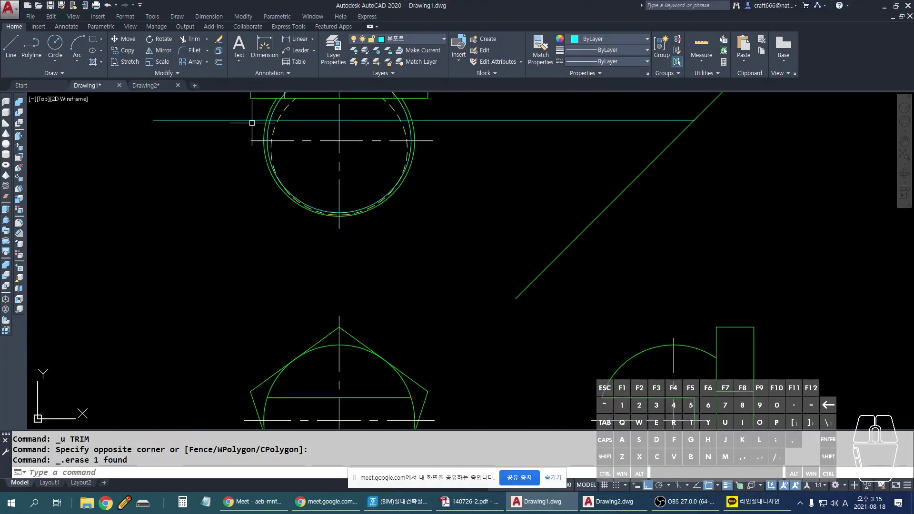
Step: Trim away the outer green circle below the horizontal projection line in the top view
key("Escape")
middle_click_drag(248, 133, 255, 165)
type("tr")
key("space")
left_click(318, 170)
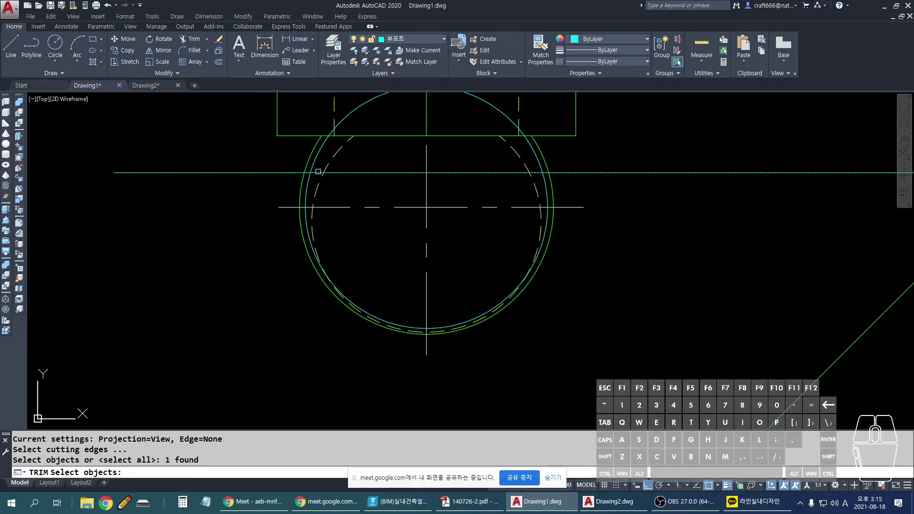
scroll(318, 171, "up", 2)
key("space")
left_click(291, 187)
key("space")
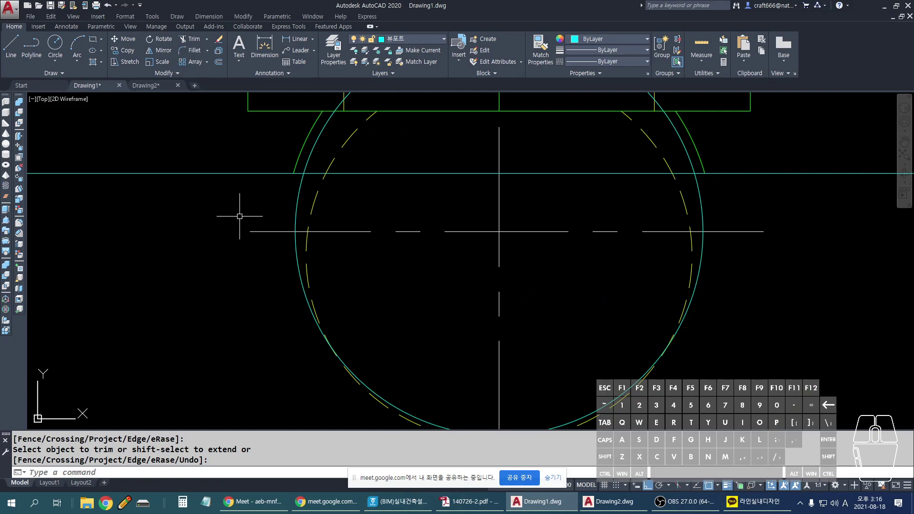
Step: Trim away the cyan circle above the horizontal projection line in the top view
key("space")
left_click(299, 193)
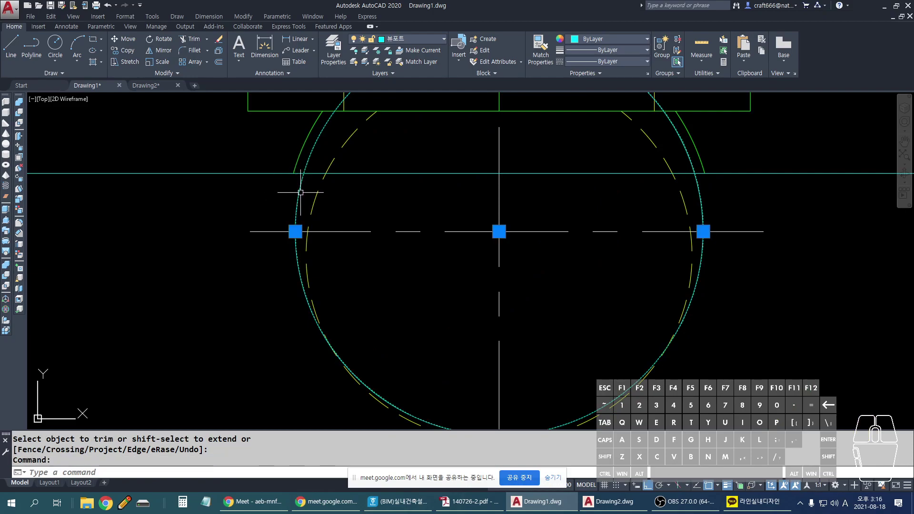
key("Escape")
type("tr")
key("space")
left_click(314, 173)
key("space")
key("space")
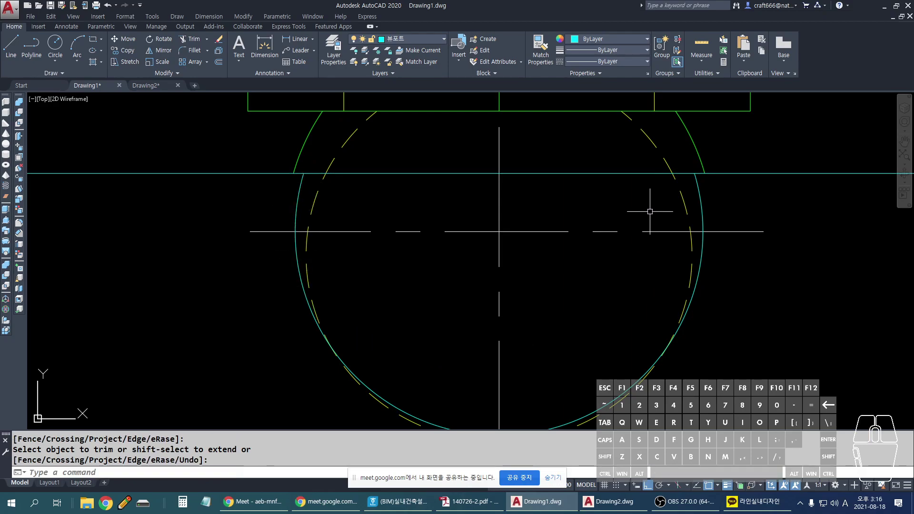
Step: Trim both ends of the horizontal projection line back to the outer arcs in the top view
scroll(473, 204, "down", 4)
type("tr")
key("space")
key("space")
left_click(494, 177)
left_click(476, 200)
left_click(187, 166)
left_click(177, 211)
key("Escape")
Step: Match the top view's horizontal cut line and cyan arc to the properties of the green outline
type("ma")
key("space")
left_click(275, 189)
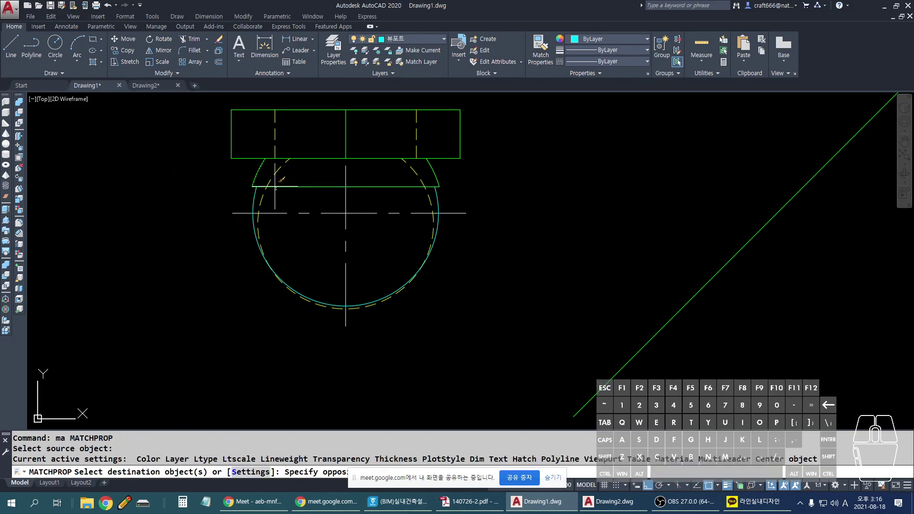
left_click(261, 190)
key("space")
scroll(559, 218, "down", 3)
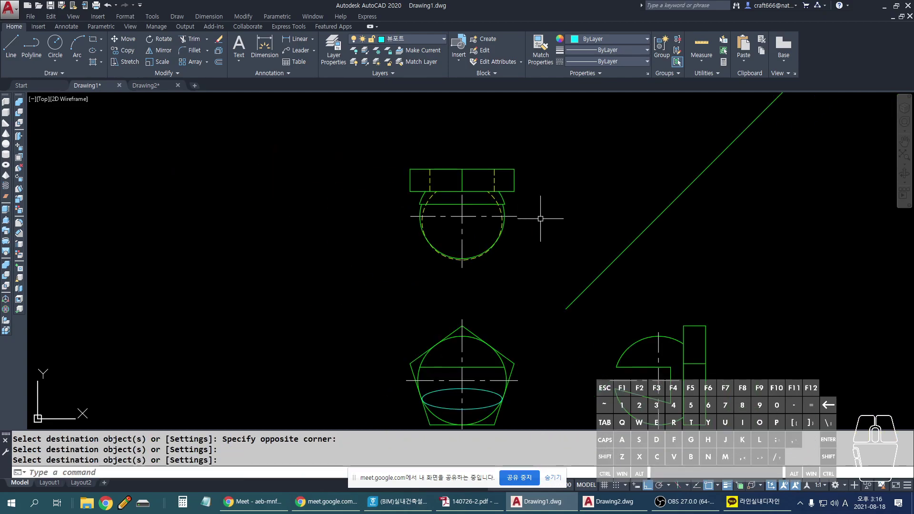
Step: Switch to the 140726-2.pdf reference and examine the rectangular notch and its dimensions in the TOP view
scroll(642, 288, "up", 1)
middle_click_drag(642, 287, 579, 217)
scroll(320, 160, "up", 3)
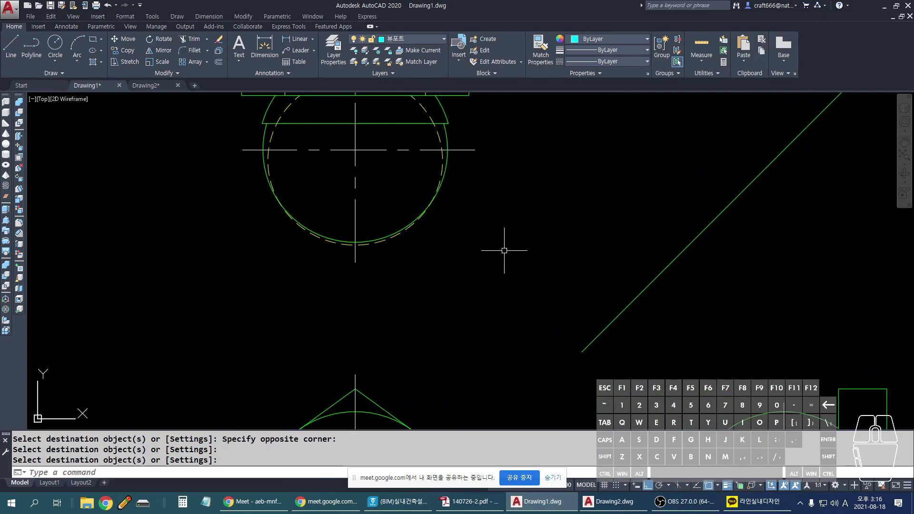
scroll(502, 250, "down", 2)
middle_click_drag(431, 322, 431, 277)
key("ctrl+Tab")
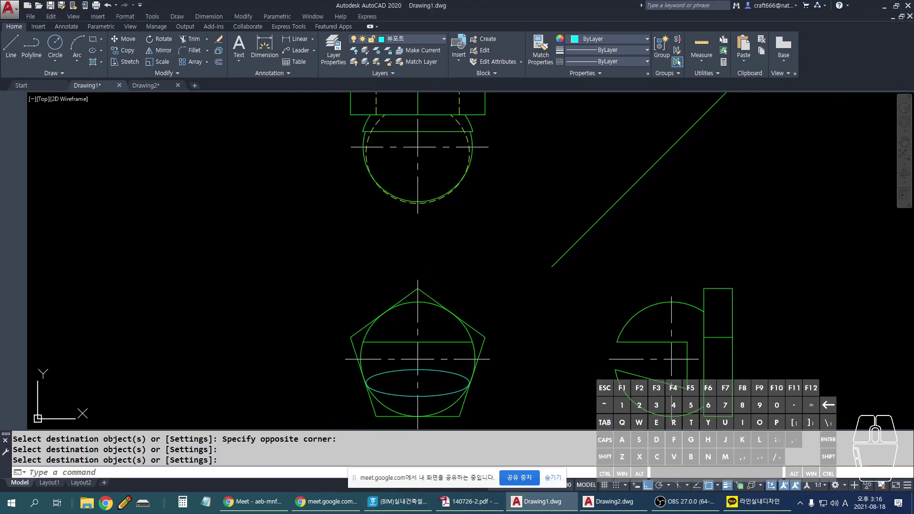
key("alt+Tab")
key("ctrl")
scroll(581, 138, "up", 3, "ctrl")
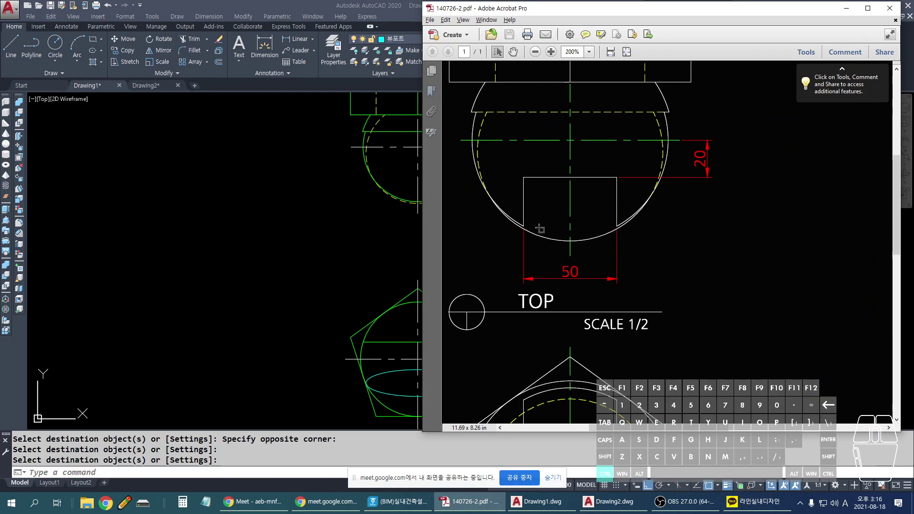
mouse_move(524, 229)
left_mouse_down()
mouse_move(618, 186)
mouse_move(618, 270)
left_mouse_up()
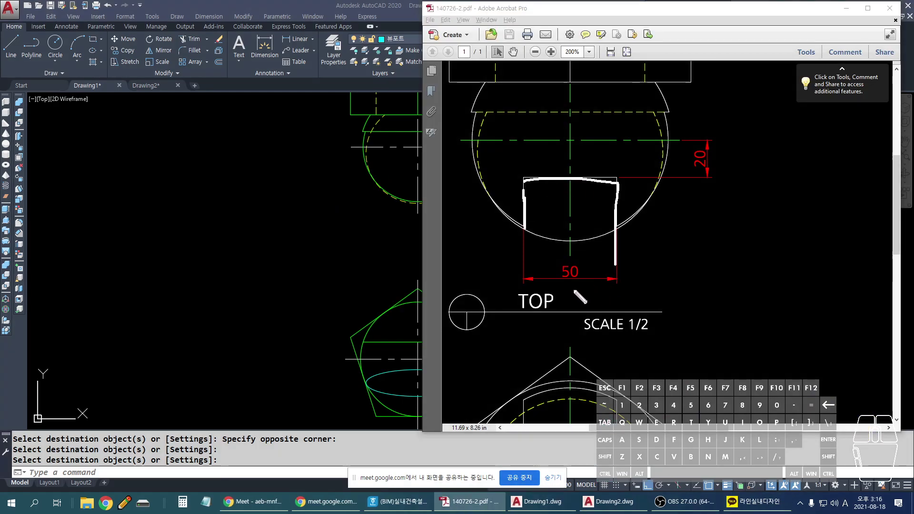
key("Escape")
left_click(416, 222)
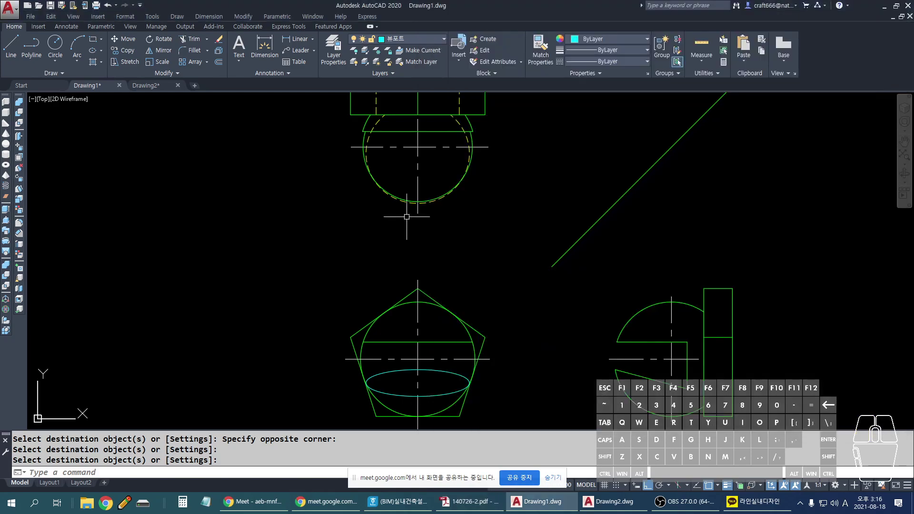
Step: Offset the top view's vertical centre line 25 to both sides
scroll(430, 176, "up", 4)
type("o")
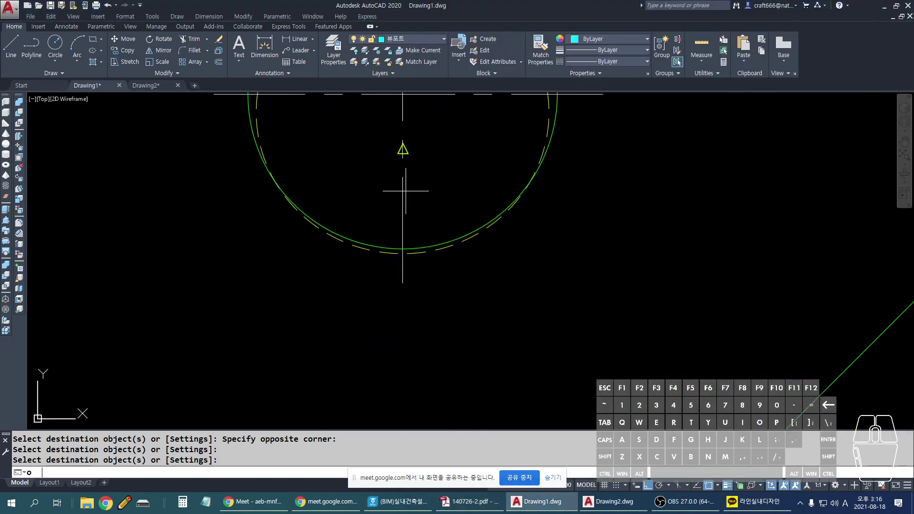
key("Return")
type("25")
key("Return")
left_click(403, 199)
left_click(405, 203)
left_click(403, 205)
left_click(384, 218)
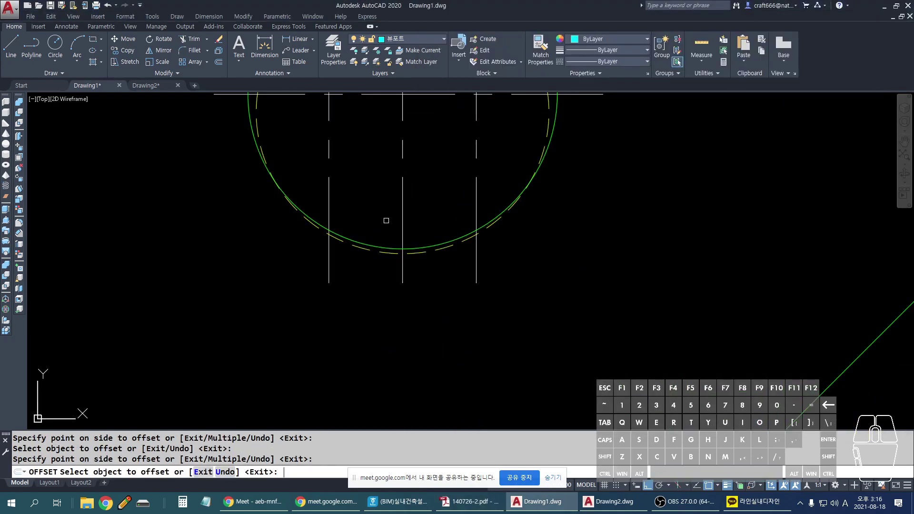
key("Escape")
Step: Match the two offset vertical lines to the properties of the green outline
scroll(402, 238, "down", 1)
type("ma")
key("Return")
scroll(471, 228, "up", 1)
left_click(466, 225)
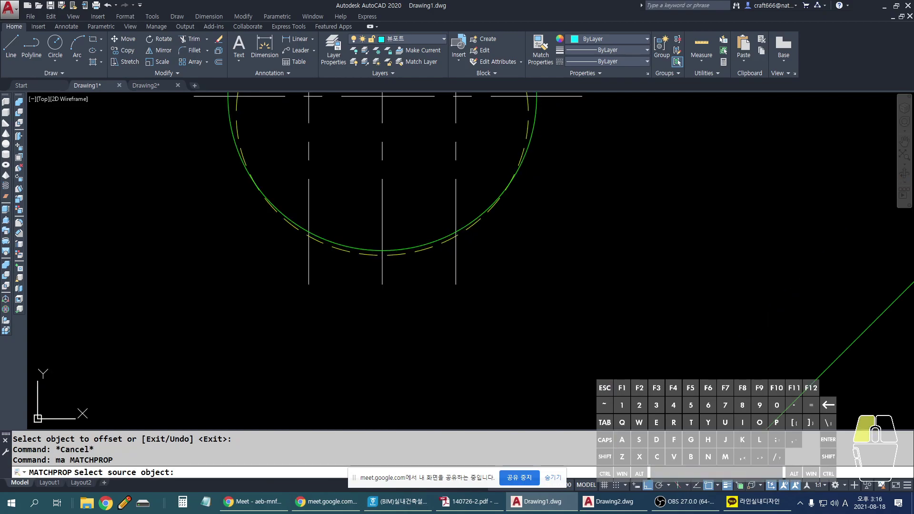
left_click(463, 192)
left_click(407, 171)
left_click(361, 166)
left_click(282, 154)
key("Escape")
Step: Trim the green arc between the two vertical notch lines and cut the lines' lower ends back to that arc
scroll(324, 241, "up", 1)
type("tr")
key("space")
key("space")
left_click(298, 247)
left_click(311, 234)
scroll(298, 229, "up", 2)
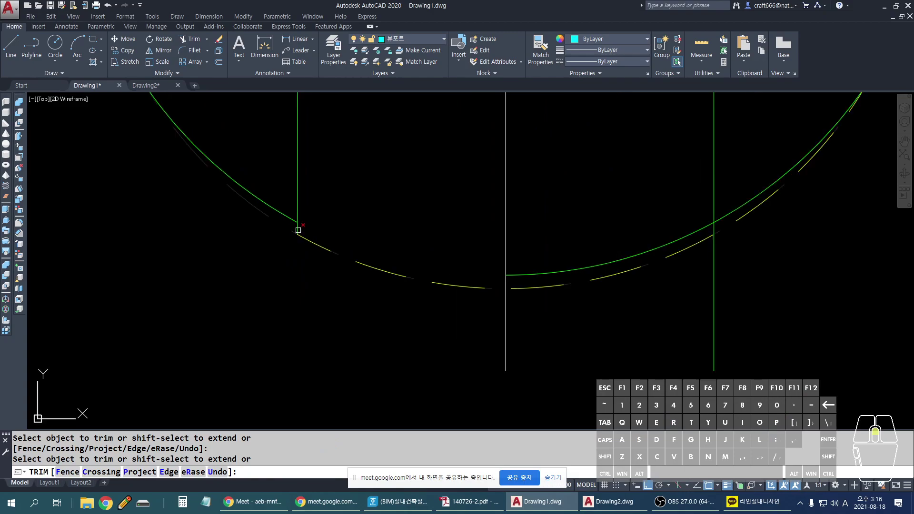
left_click(518, 256)
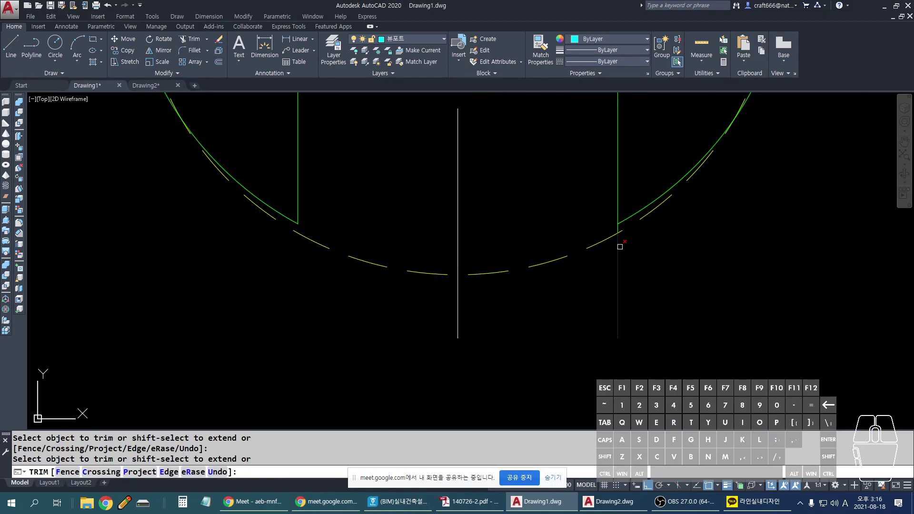
scroll(615, 230, "up", 1)
scroll(547, 257, "down", 3)
right_click(533, 282)
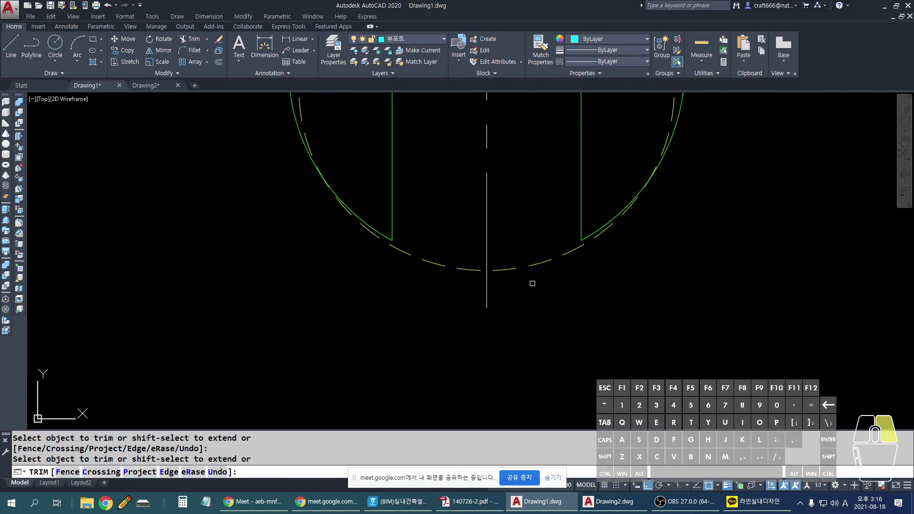
Step: Switch to the 140726-2.pdf reference and compare how the rectangular notch appears in the TOP, FRONT and RIGHT views
scroll(500, 281, "down", 3)
middle_click_drag(600, 259, 477, 247)
key("alt+Tab")
scroll(254, 225, "down", 2, "ctrl")
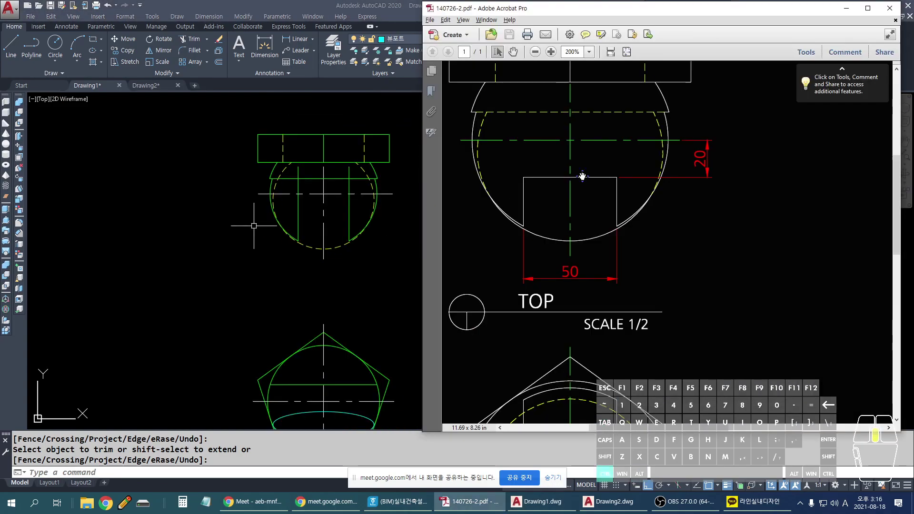
scroll(585, 184, "down", 4, "ctrl")
scroll(621, 242, "up", 1, "ctrl")
key("ctrl+2")
left_click_drag(555, 285, 554, 305)
left_click_drag(558, 183, 560, 201)
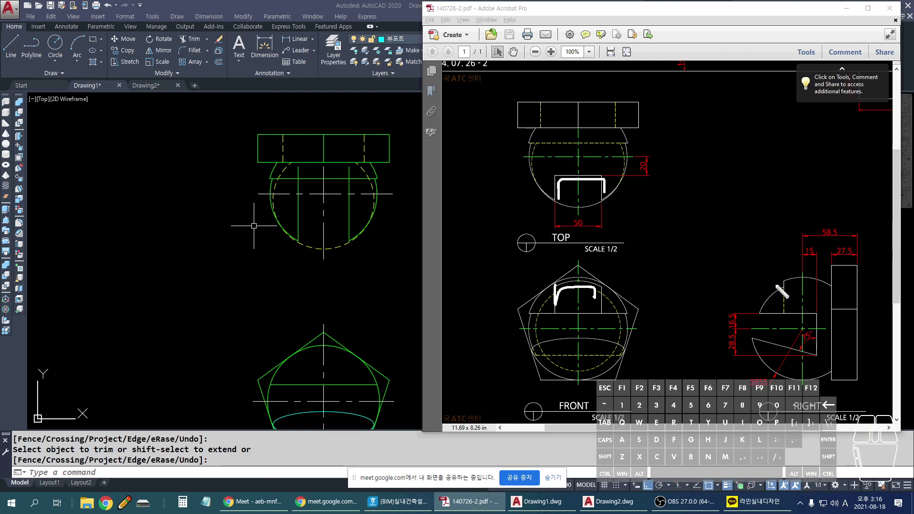
left_click_drag(756, 332, 762, 342)
mouse_move(769, 289)
left_mouse_down()
mouse_move(796, 296)
mouse_move(770, 289)
left_mouse_up()
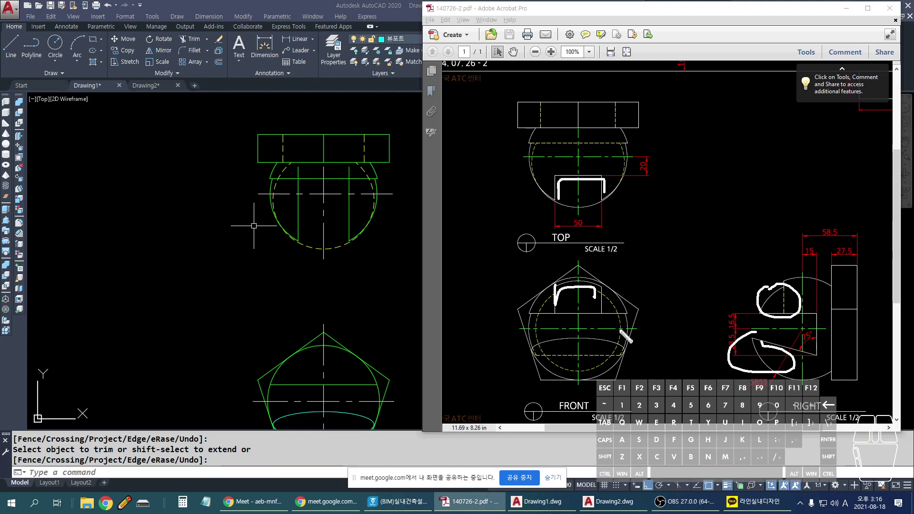
key("Escape")
key("ctrl+2")
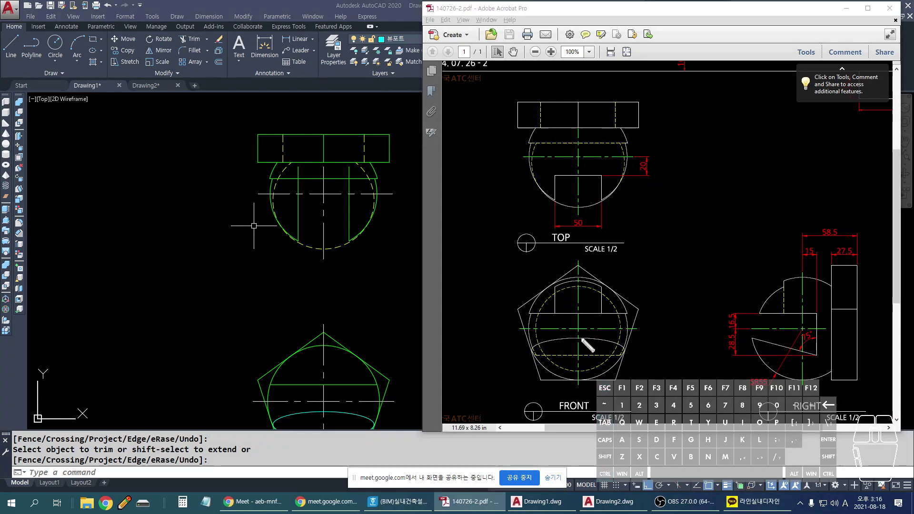
Step: Examine the slanted lower cut in the reference's FRONT and RIGHT views and compare the TOP view's outline with the AutoCAD drawing
left_click_drag(753, 371, 703, 336)
mouse_move(573, 334)
left_mouse_down()
mouse_move(537, 346)
mouse_move(571, 326)
left_mouse_up()
left_click_drag(757, 287, 745, 283)
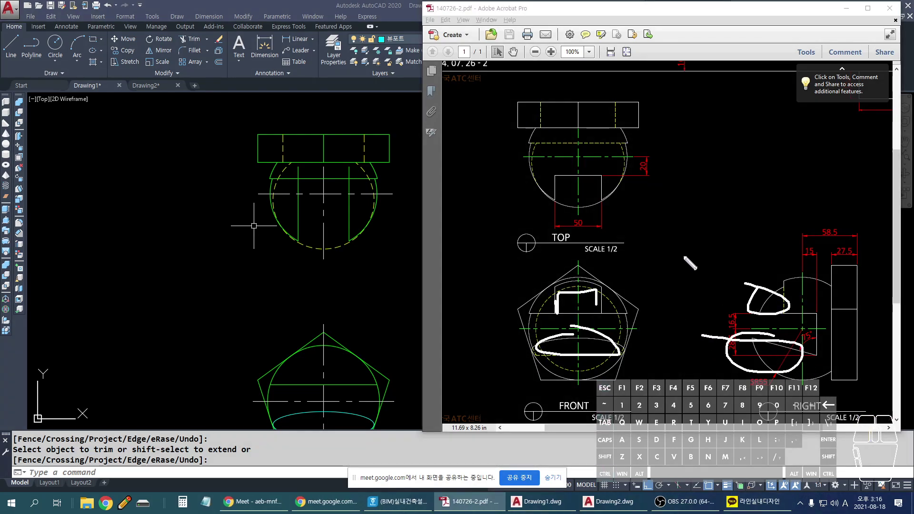
key("Escape")
scroll(598, 154, "up", 2, "ctrl")
key("ctrl+2")
left_click_drag(285, 170, 284, 176)
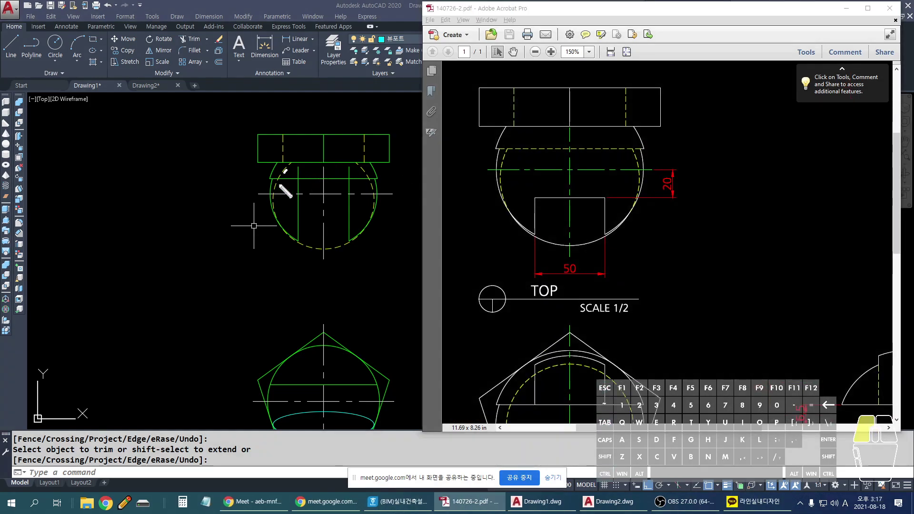
scroll(314, 243, "up", 5)
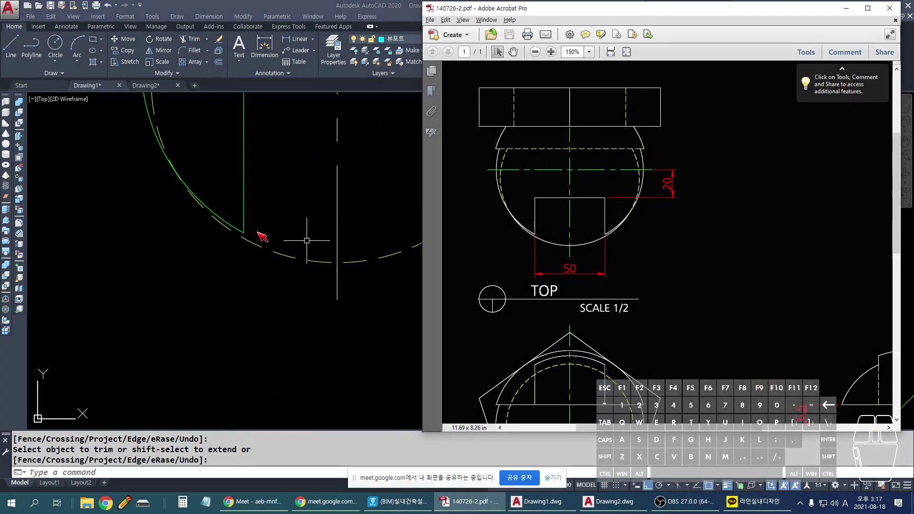
left_click(248, 234)
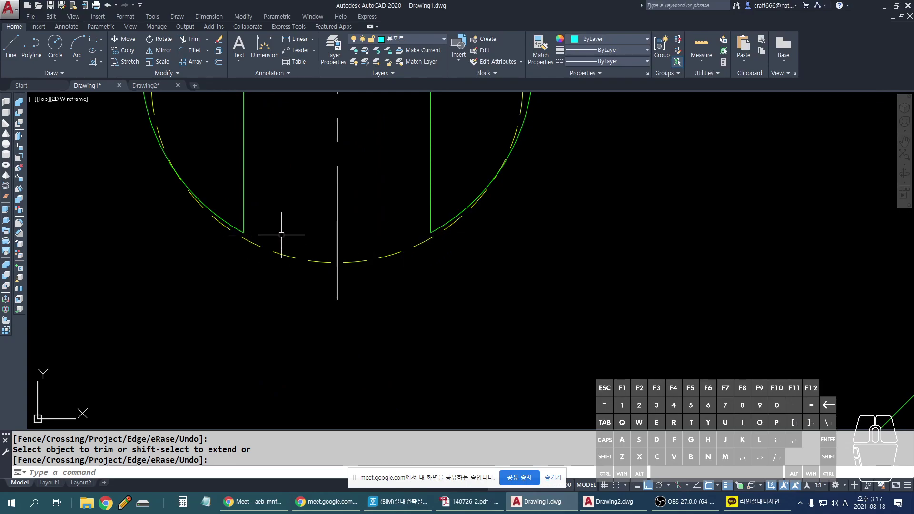
Step: Break the top view's dashed circle where it meets the green arc on the right side and extend it to close the gap
scroll(259, 235, "down", 3)
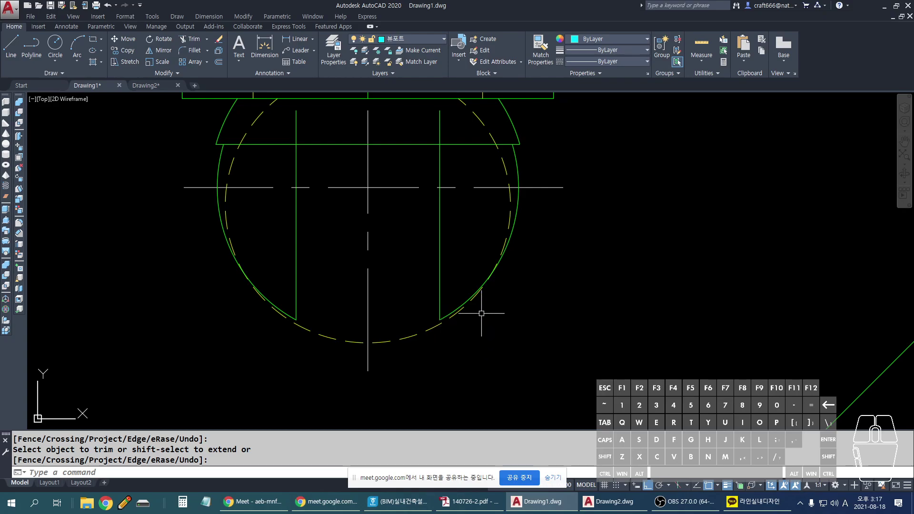
scroll(479, 315, "up", 4)
type("br")
key("Return")
left_click(489, 268)
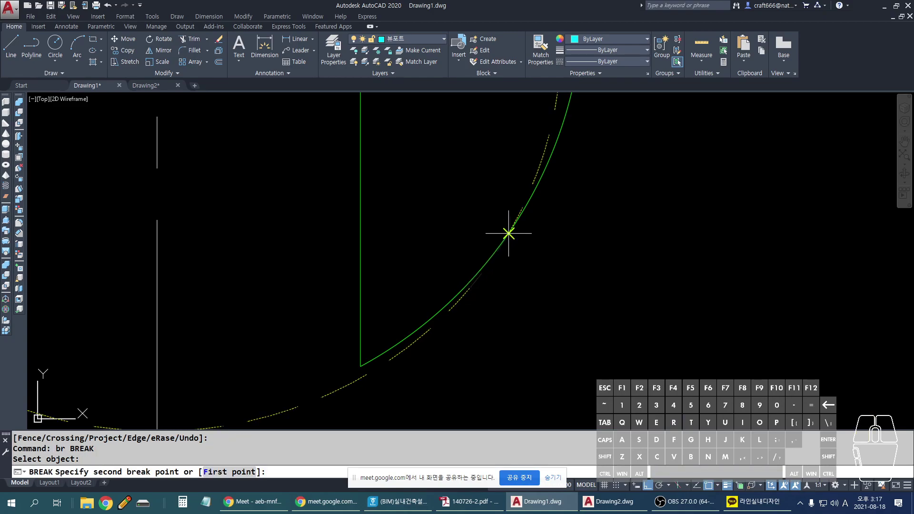
key("Escape")
type("ex")
key("Return")
key("Return")
left_click(466, 292)
key("Escape")
scroll(551, 291, "down", 2)
scroll(129, 300, "up", 1)
Step: Break the dashed circle where it meets the green arc on the left side and extend the lower arc to close the gap
middle_click_drag(173, 302, 217, 310)
type("be")
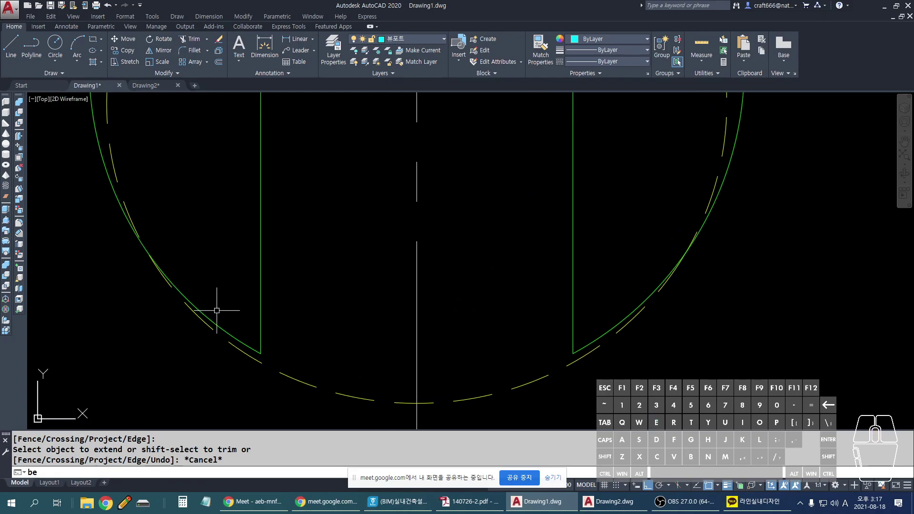
key("Return")
key("Escape")
type("br")
key("Return")
left_click(196, 314)
left_click(147, 249)
key("Escape")
type("ex")
key("space")
Step: Match the lower arc of the broken dashed circle to the properties of the green outline
key("space")
left_click(204, 323)
key("Escape")
type("ma")
key("space")
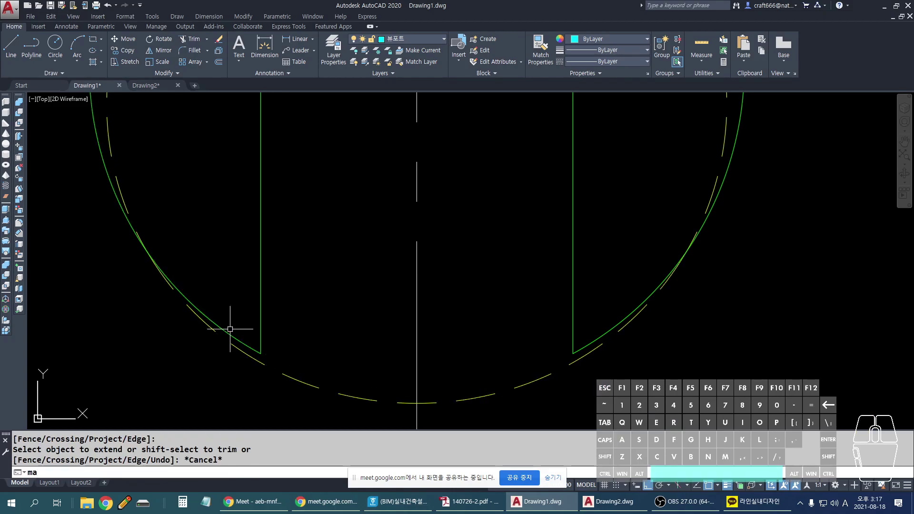
left_click(228, 333)
left_click(236, 350)
key("Escape")
scroll(428, 345, "down", 2)
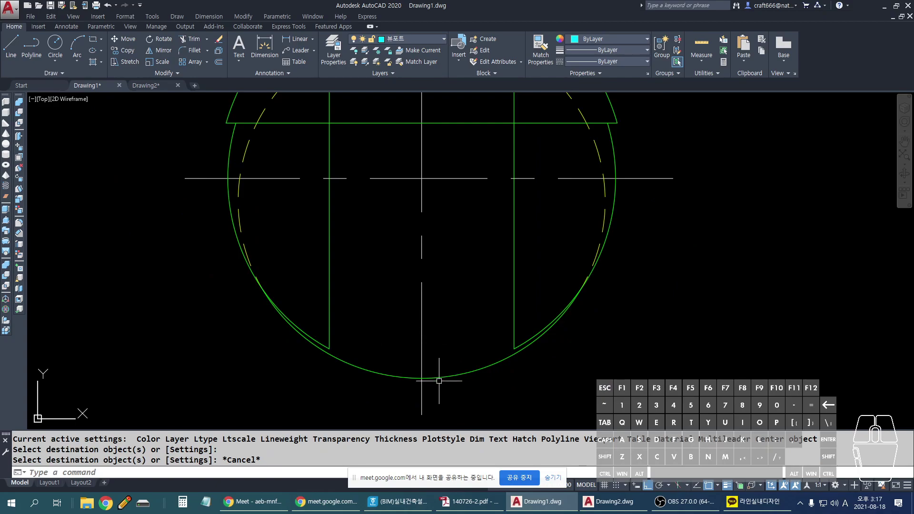
Step: Examine the notch outline in the top view and check its depth dimension in the PDF reference
mouse_move(282, 304)
left_mouse_down()
mouse_move(336, 367)
mouse_move(484, 371)
mouse_move(602, 315)
left_mouse_up()
mouse_move(324, 263)
left_mouse_down()
mouse_move(357, 249)
mouse_move(524, 330)
left_mouse_up()
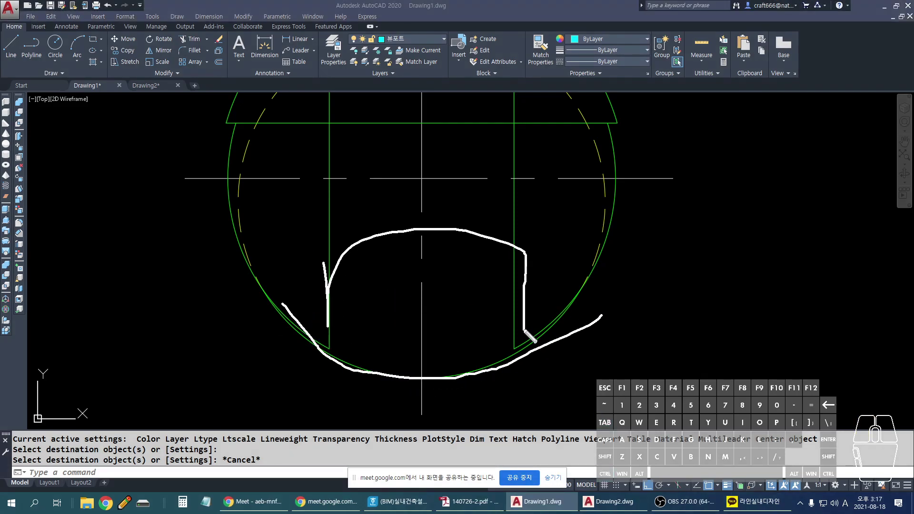
scroll(428, 267, "down", 5)
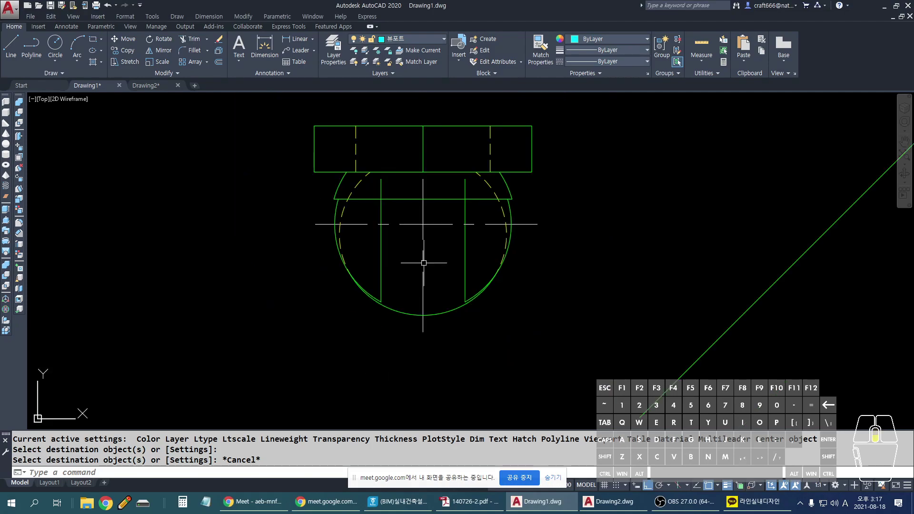
scroll(418, 206, "up", 3)
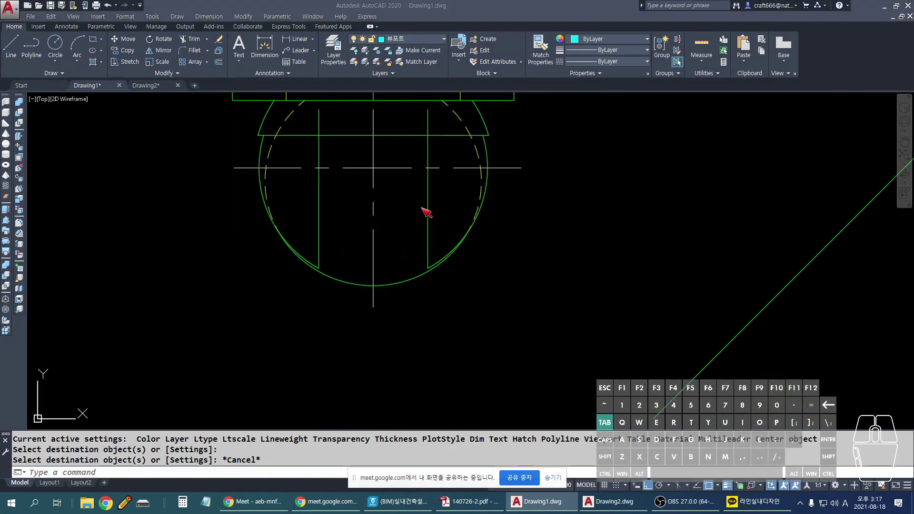
key("alt+Tab")
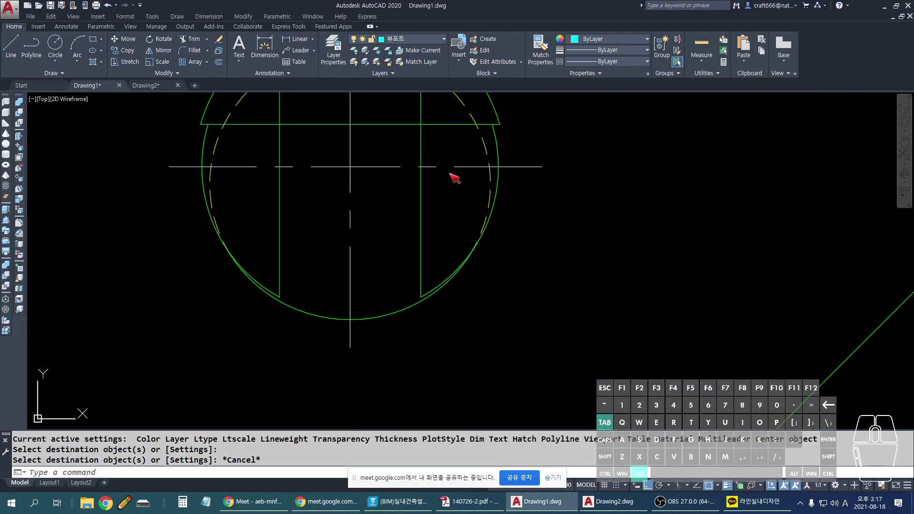
key("alt+Tab")
scroll(657, 170, "up", 3, "ctrl")
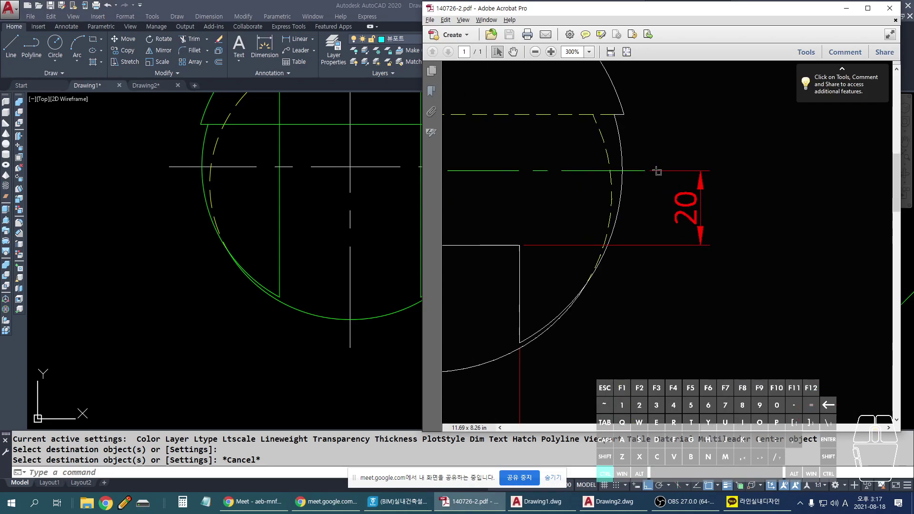
scroll(712, 237, "down", 2, "ctrl")
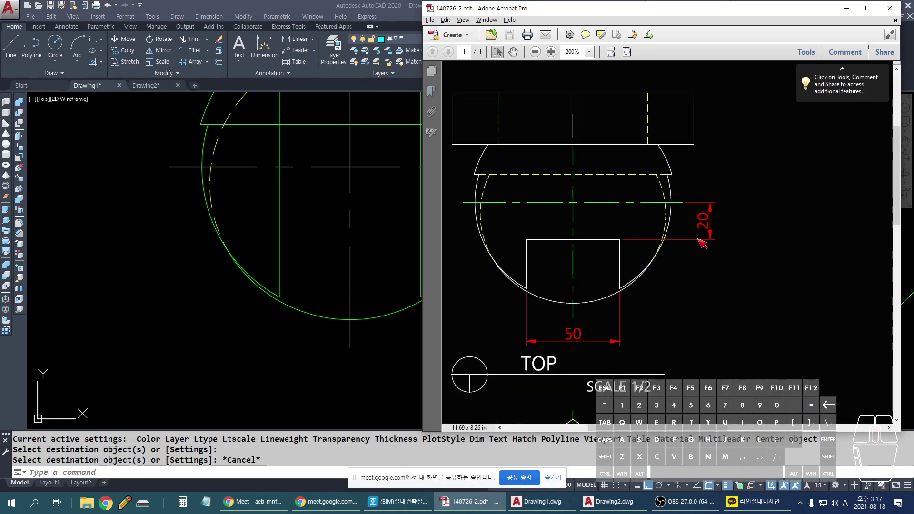
left_click(379, 246)
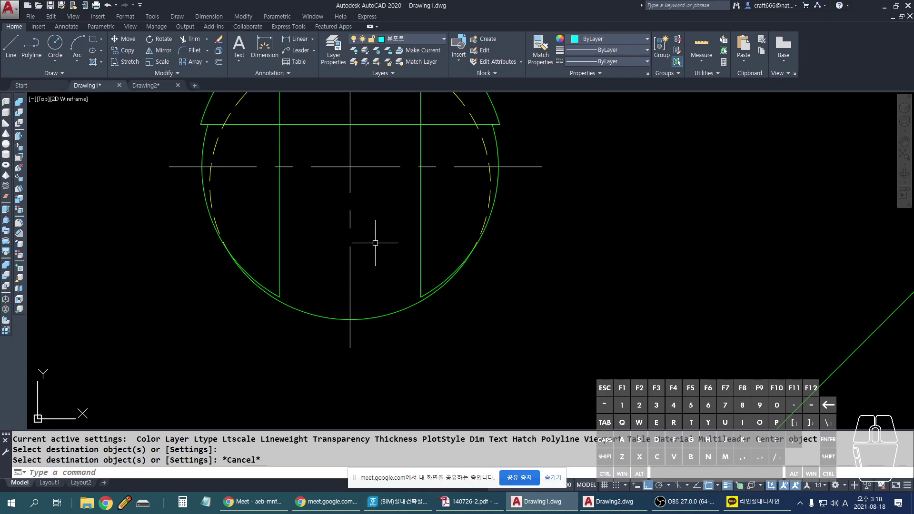
Step: Offset the top view's horizontal centre line 20 downward
type("o")
key("Return")
type("20")
key("Return")
left_click(390, 167)
left_click(398, 207)
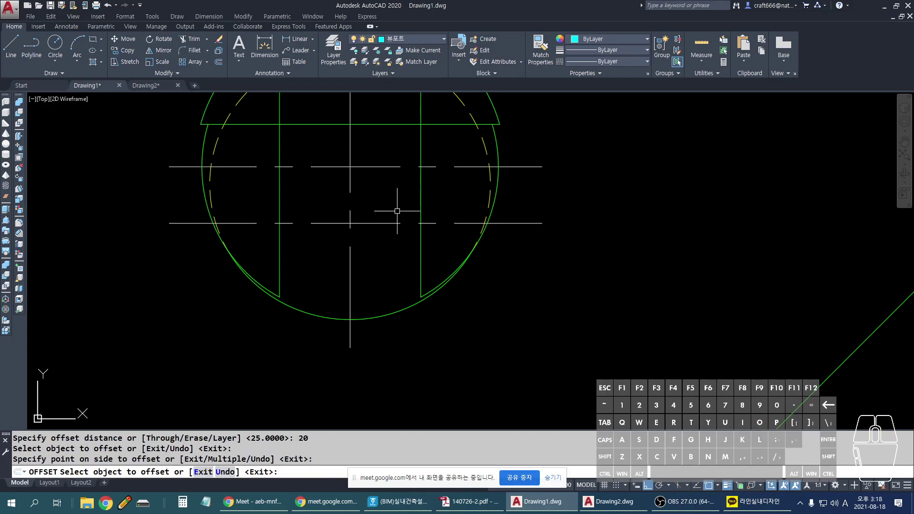
key("Return")
Step: Match the offset horizontal line to the properties of the green notch line
type("ma")
key("Return")
left_click(420, 238)
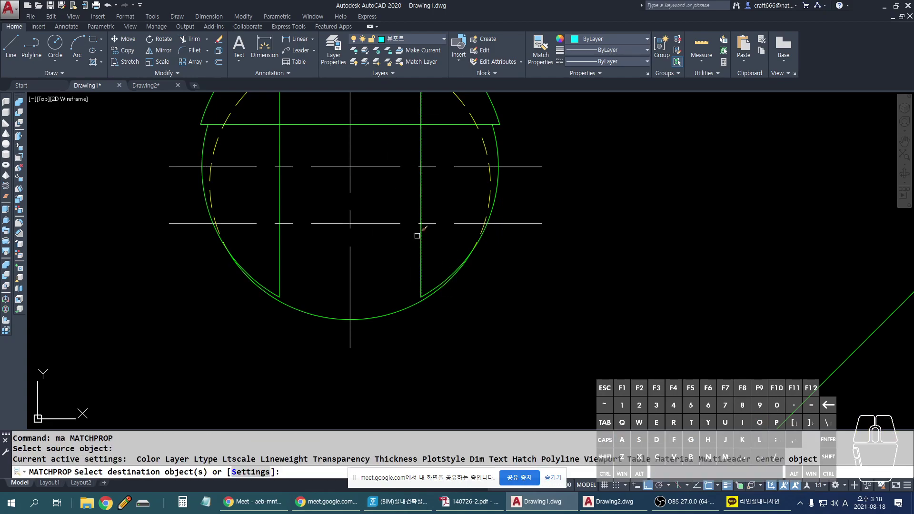
left_click(398, 223)
key("Escape")
Step: Join the horizontal line with both vertical notch lines into sharp upper corners using Fillet with radius 0
type("f")
key("Return")
left_click(376, 223)
left_click(421, 238)
key("Return")
left_click(280, 223)
left_click(278, 233)
scroll(368, 222, "down", 4)
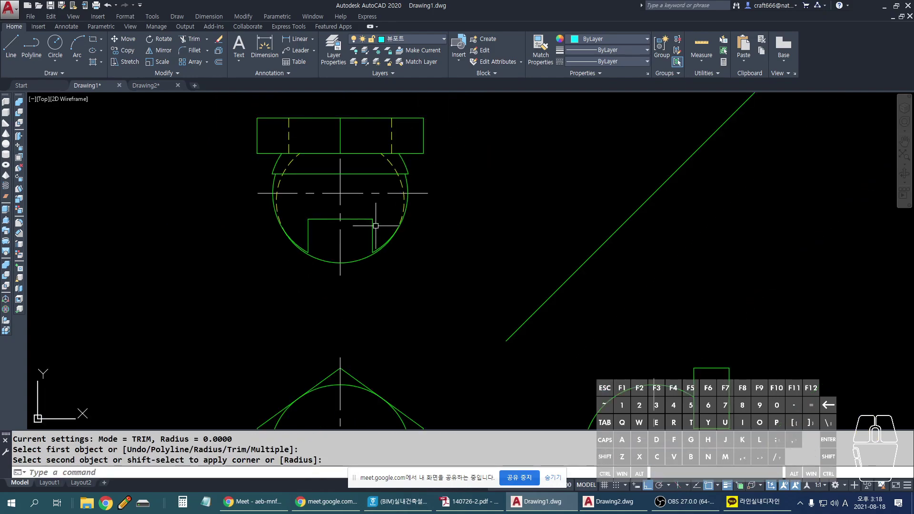
scroll(388, 230, "up", 3)
scroll(374, 216, "down", 3)
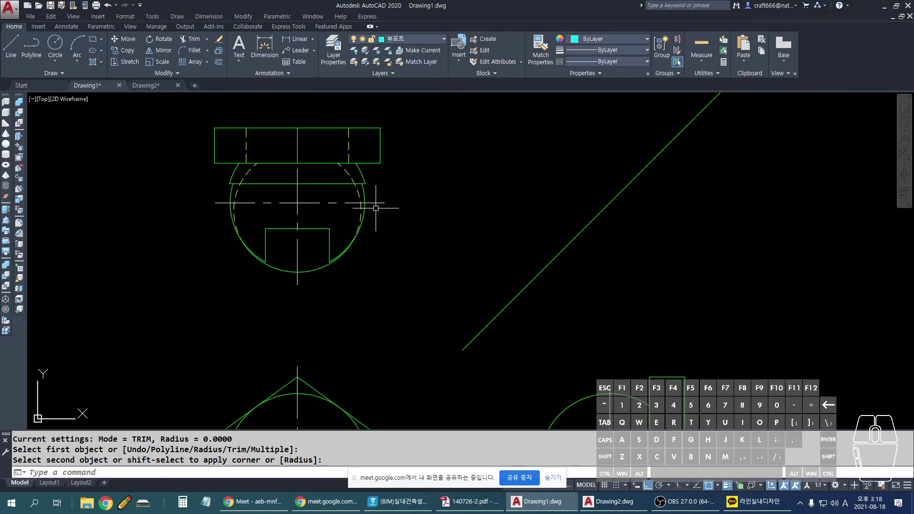
Step: Compare the top view with the reference and trim both dashed arcs above the horizontal cut line
key("alt+Tab")
key("alt+Tab")
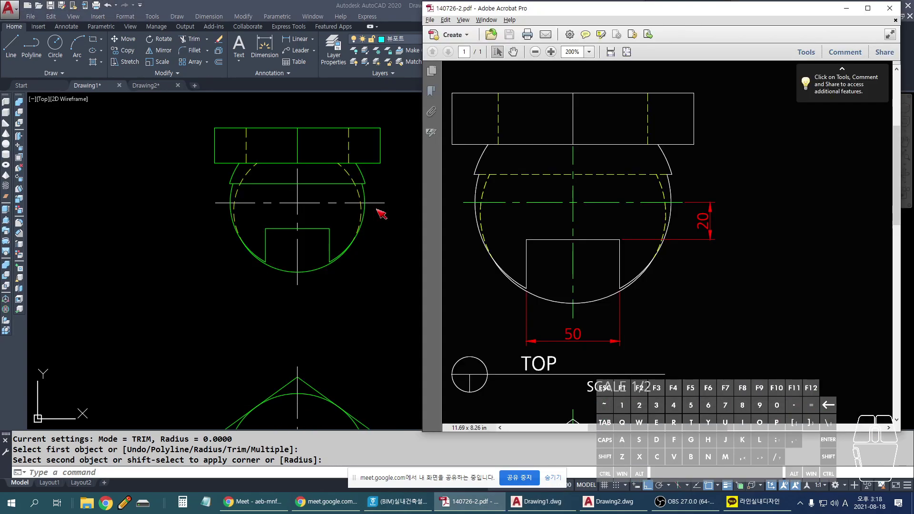
left_click(336, 237)
scroll(249, 173, "up", 2)
type("tr")
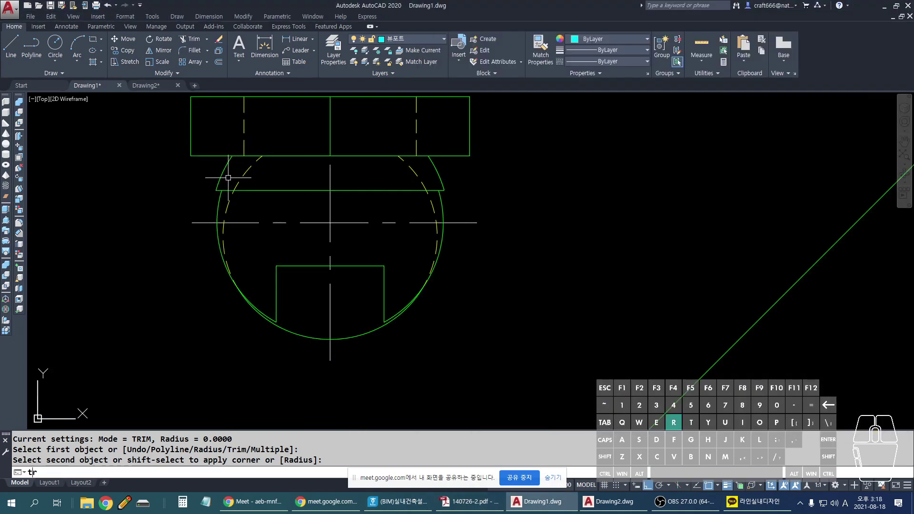
key("space")
key("space")
left_click(255, 163)
right_click(496, 198)
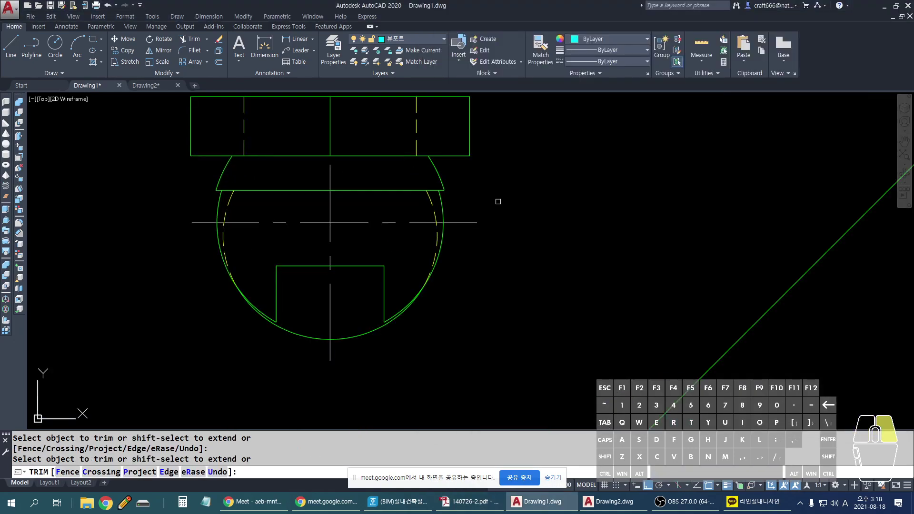
Step: Examine the solid and dashed parts of the horizontal cut line at its left corner in the PDF reference
key("alt+Tab")
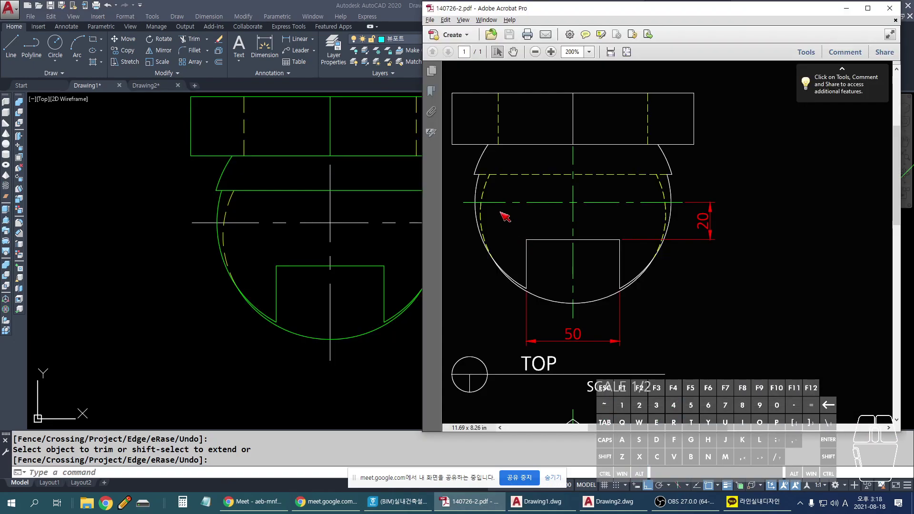
scroll(475, 171, "up", 4, "ctrl")
scroll(475, 170, "up", 1, "ctrl")
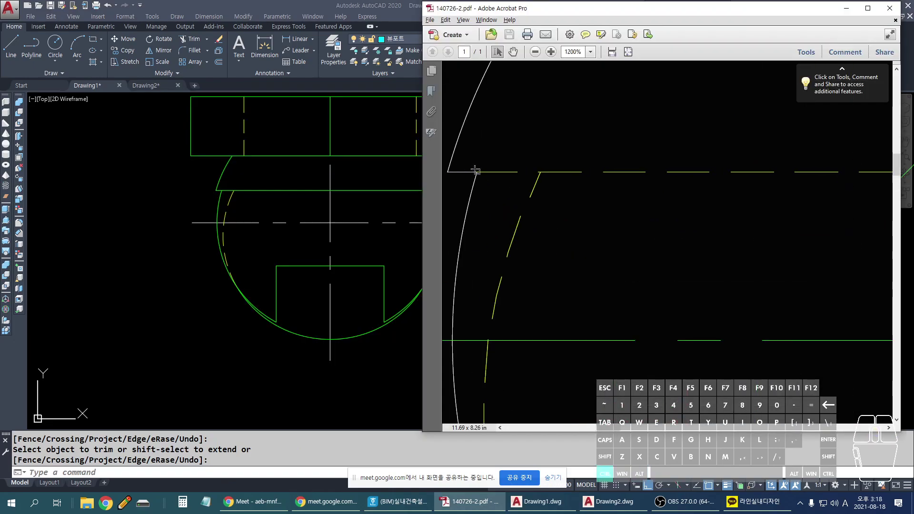
left_click_drag(465, 153, 477, 173)
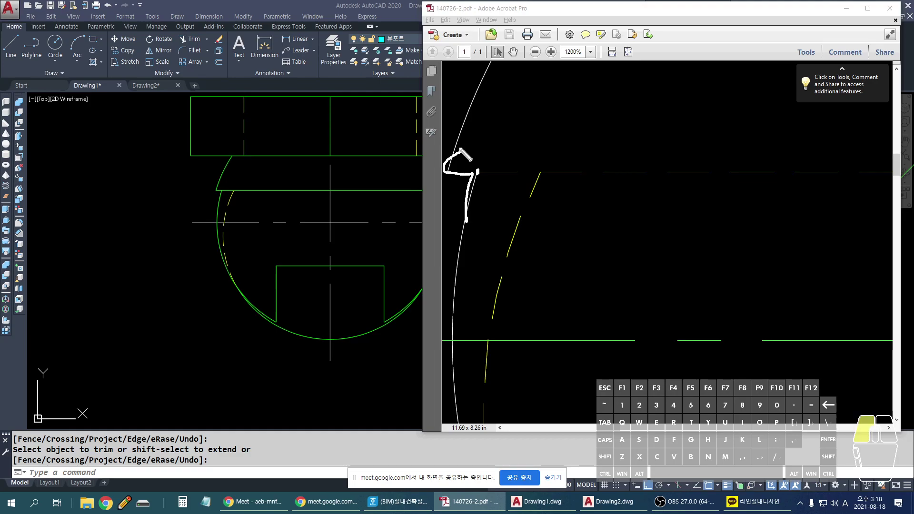
key("Escape")
mouse_move(467, 121)
left_mouse_down()
mouse_move(449, 168)
mouse_move(476, 181)
mouse_move(456, 239)
left_mouse_up()
left_click(228, 189)
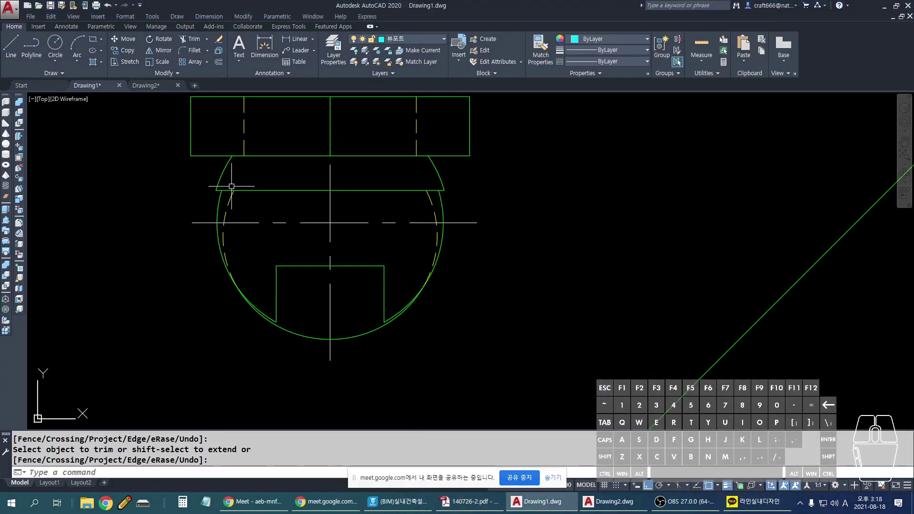
Step: Split the horizontal cut line at the left green arc by trimming it beside the dashed arc and extending the middle part back
scroll(228, 195, "up", 5)
type("tr")
key("space")
key("space")
left_click(229, 190)
left_click(225, 205)
key("Escape")
type("ex")
key("space")
key("space")
left_click(264, 195)
key("Escape")
Step: Split the horizontal cut line at the right green arc by trimming it beside the dashed arc and extending the middle part back
scroll(463, 205, "down", 4)
scroll(466, 212, "up", 6)
type("tr")
key("Return")
key("Return")
left_click_drag(465, 200, 461, 224)
key("Escape")
type("ex")
key("Return")
key("Return")
key("Escape")
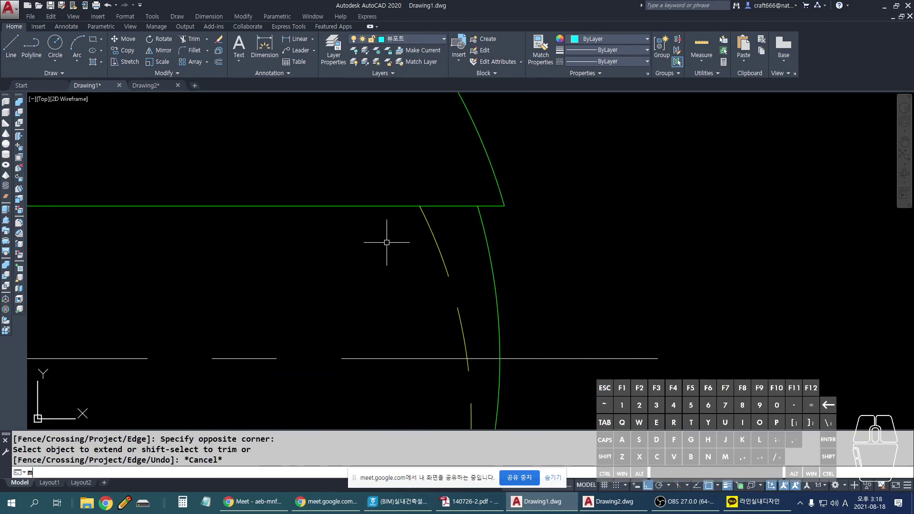
Step: Match the middle part of the horizontal cut line to the properties of the yellow dashed arc
type("ma")
key("Return")
left_click(424, 214)
left_click(431, 206)
scroll(439, 221, "down", 4)
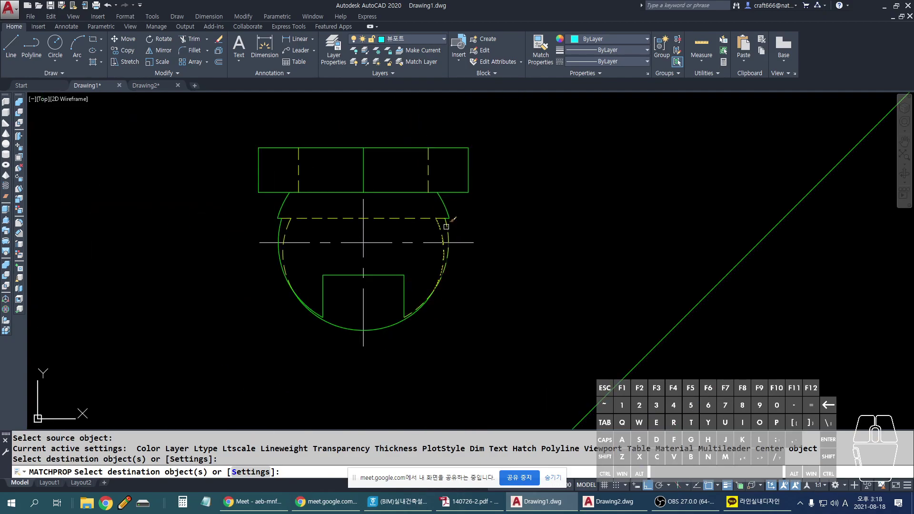
key("Escape")
Step: Compare the top view's dashed arcs and horizontal cut line with the PDF reference
key("alt+Tab")
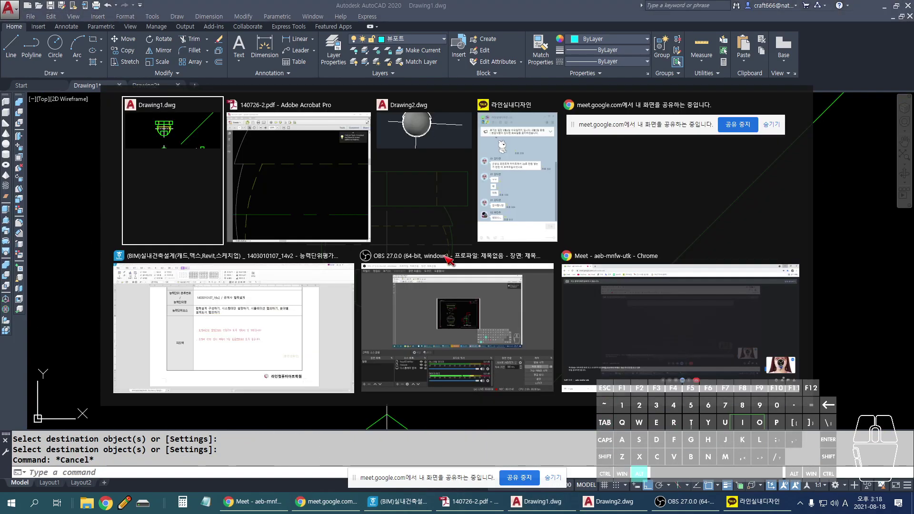
key("ctrl+0")
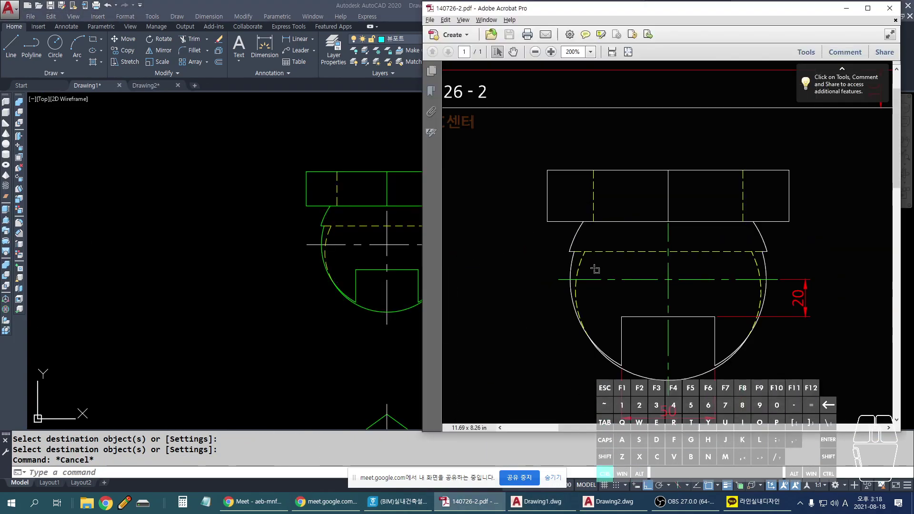
left_click(333, 276)
key("alt+Tab")
key("alt+Tab")
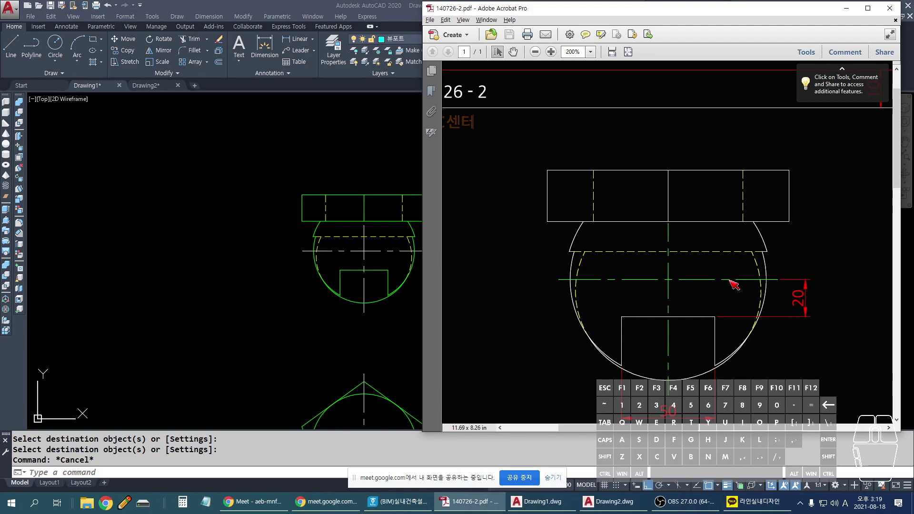
left_click(381, 195)
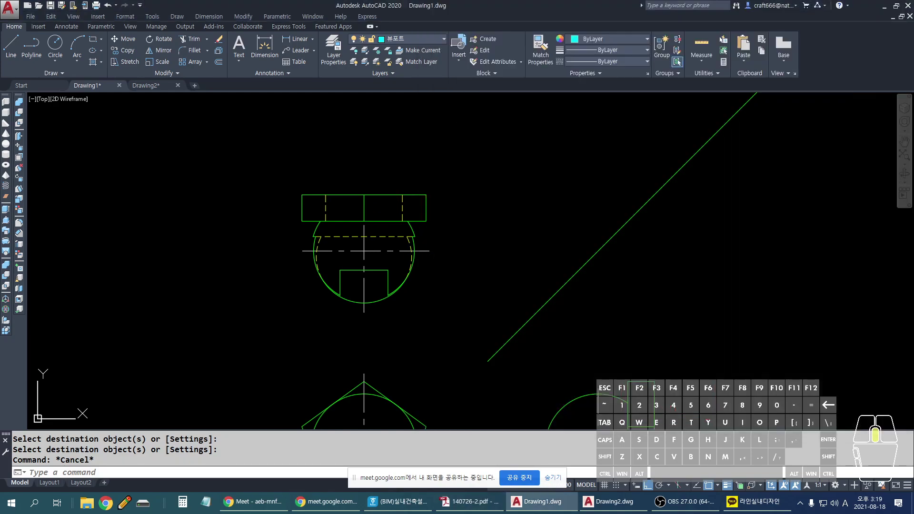
Step: Draw a vertical projection line from the lower-left corner of the top view's notch down through the front view's horizontal cut line
middle_click_drag(453, 295, 371, 110)
scroll(233, 256, "up", 1)
scroll(310, 251, "up", 1)
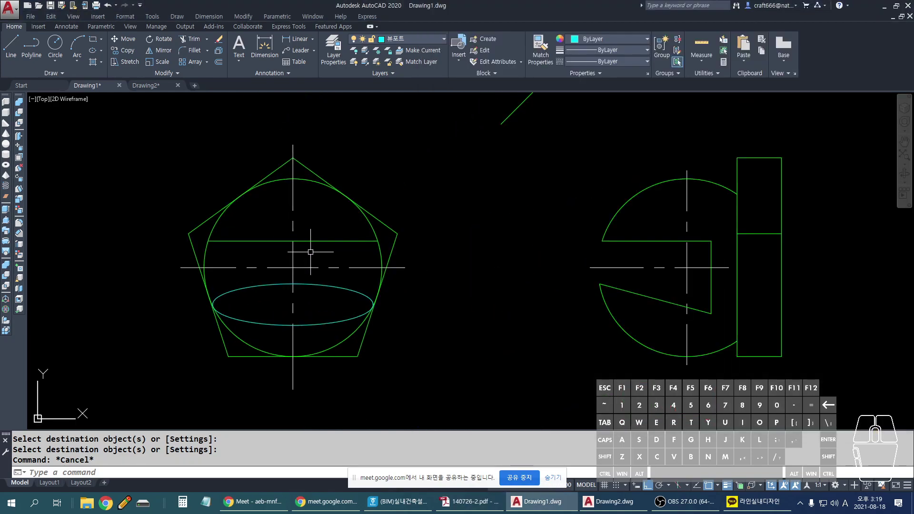
scroll(445, 302, "down", 4)
type("l")
key("Return")
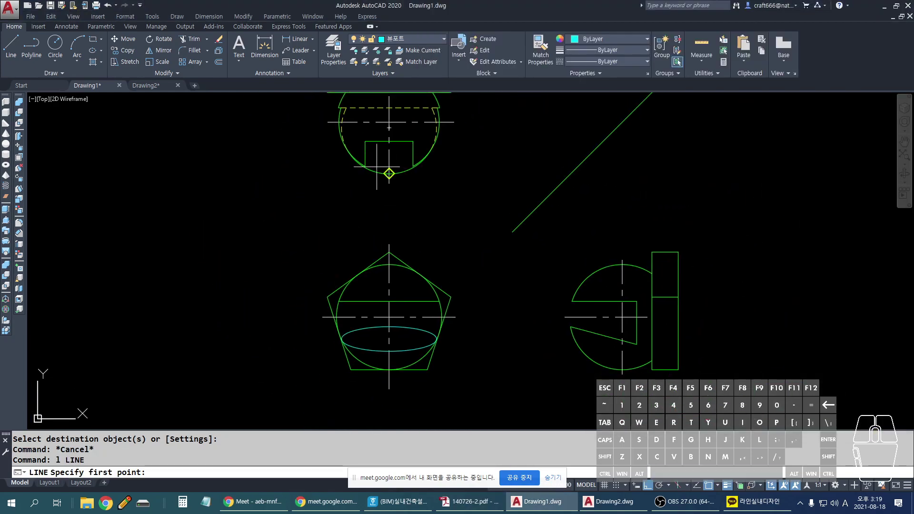
left_click(365, 166)
left_click(502, 310)
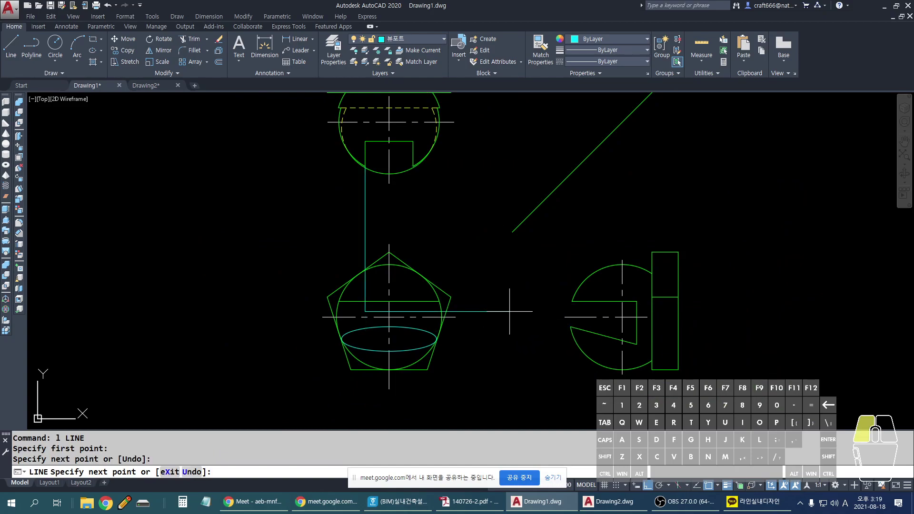
key("Return")
Step: Draw a matching vertical projection line from the notch's lower-right corner down into the front view
scroll(415, 150, "up", 4)
key("Return")
left_click(402, 169)
scroll(402, 170, "down", 3)
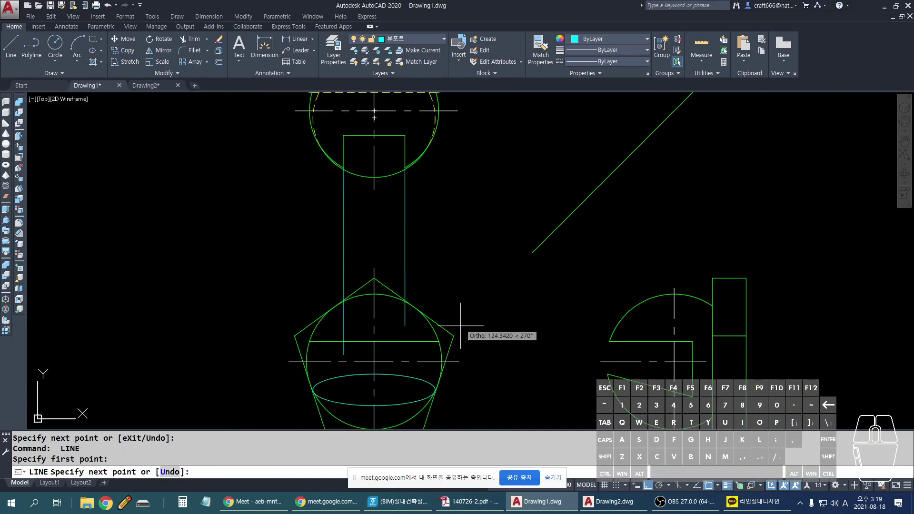
left_click(470, 352)
key("Return")
Step: Trim both vertical projection lines in the front view to the part between the circle and the horizontal cut line
scroll(384, 336, "up", 4)
type("tr")
key("space")
scroll(296, 243, "up", 2)
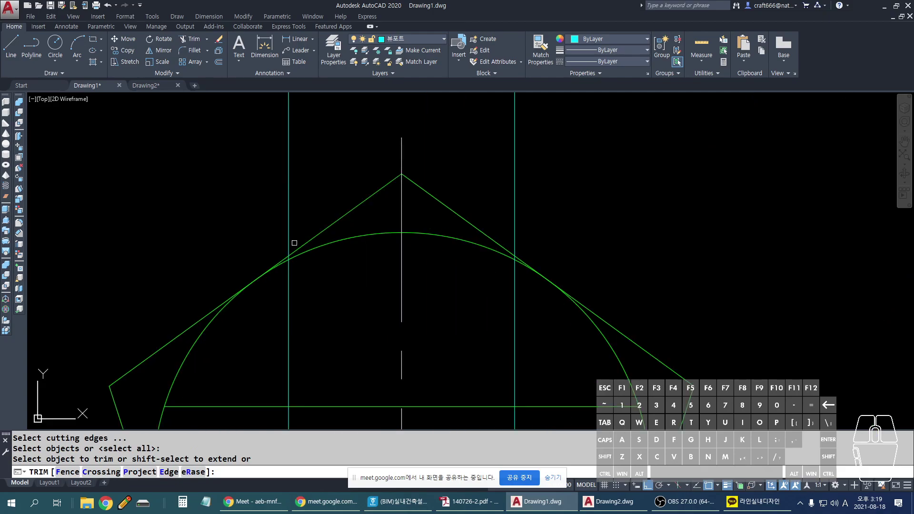
left_click(533, 158)
left_click(501, 169)
scroll(514, 259, "up", 6)
left_click(515, 257)
scroll(542, 246, "down", 5)
scroll(257, 245, "up", 2)
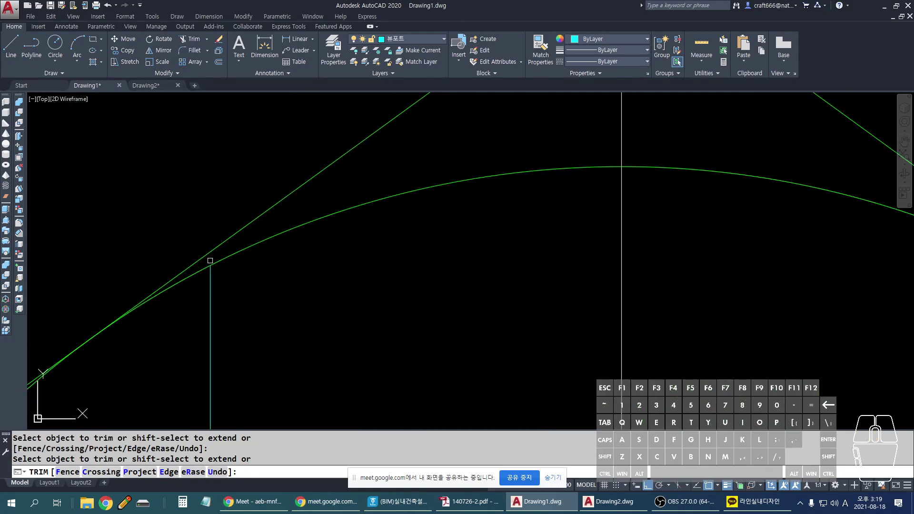
scroll(219, 260, "down", 5)
left_click(408, 285)
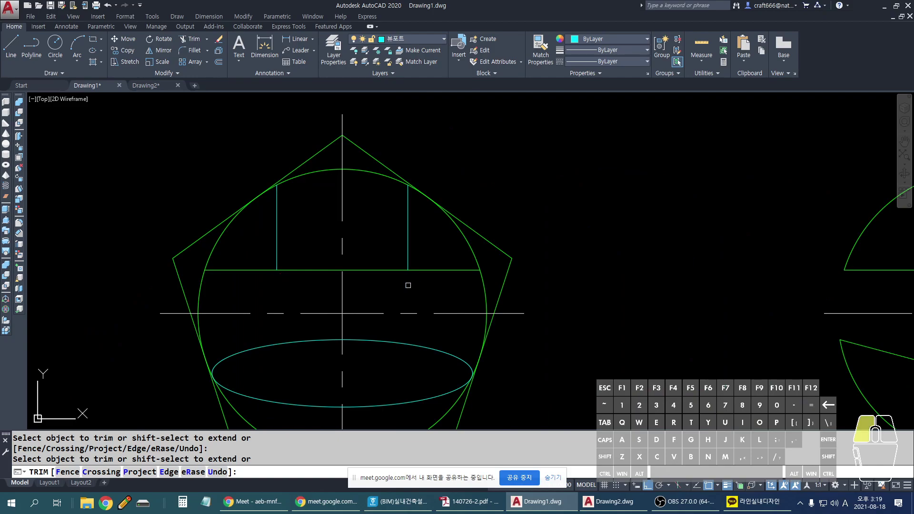
key("space")
key("Escape")
Step: Match the two vertical notch lines in the front view to the properties of the green horizontal cut line
type("ma")
key("Return")
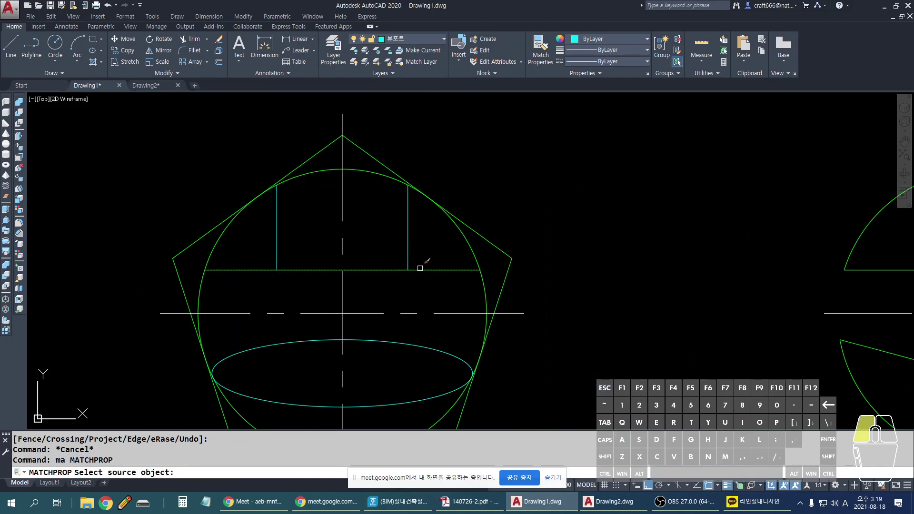
left_click(410, 252)
left_click(279, 228)
key("Escape")
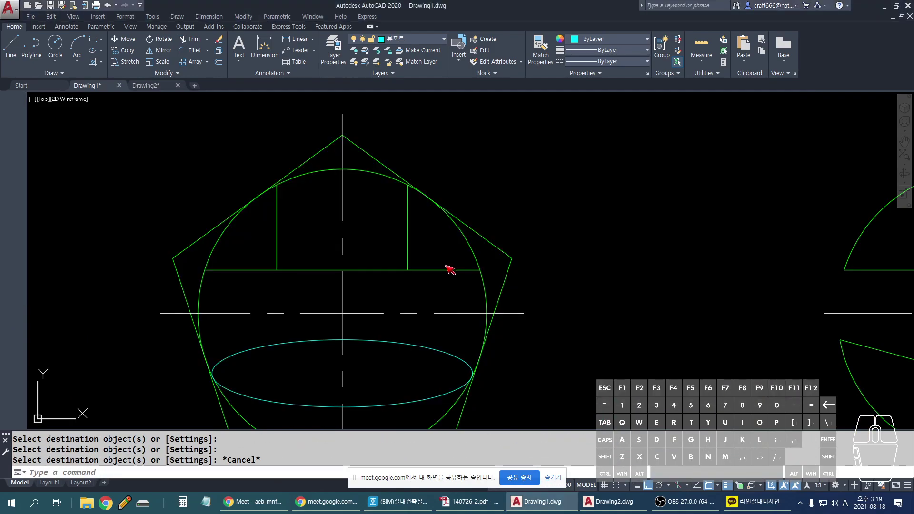
Step: Check the PDF reference's top view and compare it with the drawn top and front views
key("alt+Tab")
scroll(636, 257, "down", 6, "ctrl")
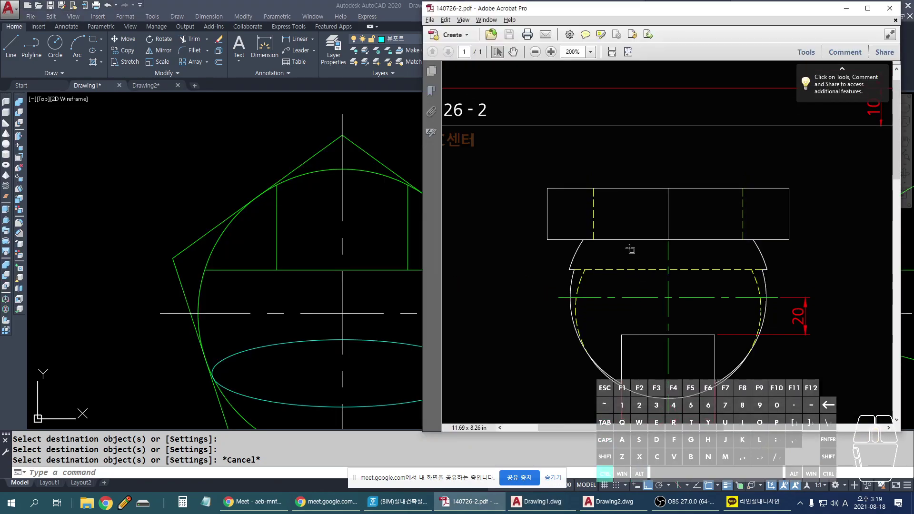
scroll(655, 295, "up", 4, "ctrl")
left_click(305, 293)
scroll(305, 293, "down", 4)
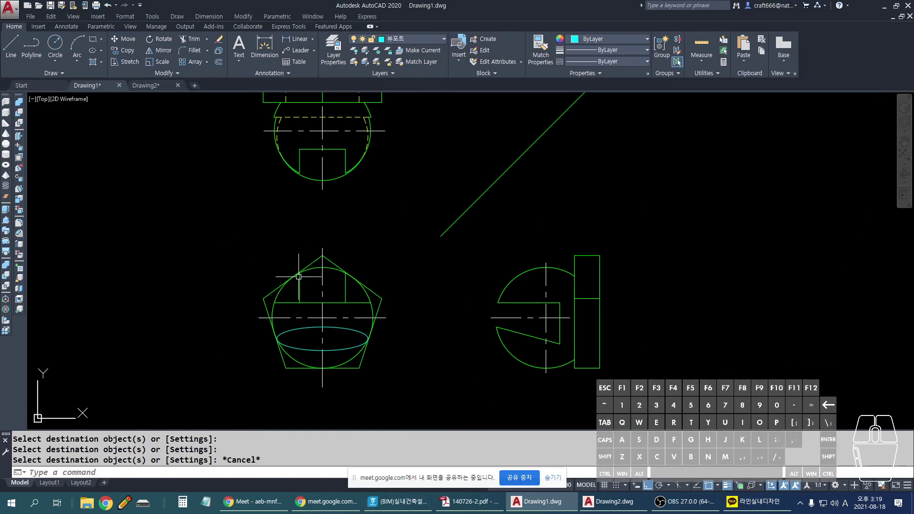
scroll(298, 279, "up", 1)
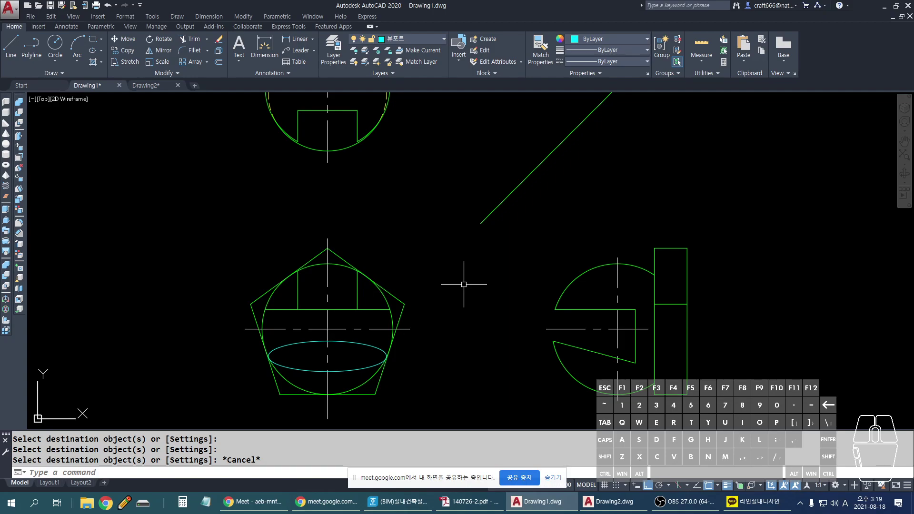
Step: Draw a horizontal projection line from the upper-right corner of the top view's notch past the diagonal transfer line
middle_click_drag(563, 284, 553, 301)
type("l")
key("space")
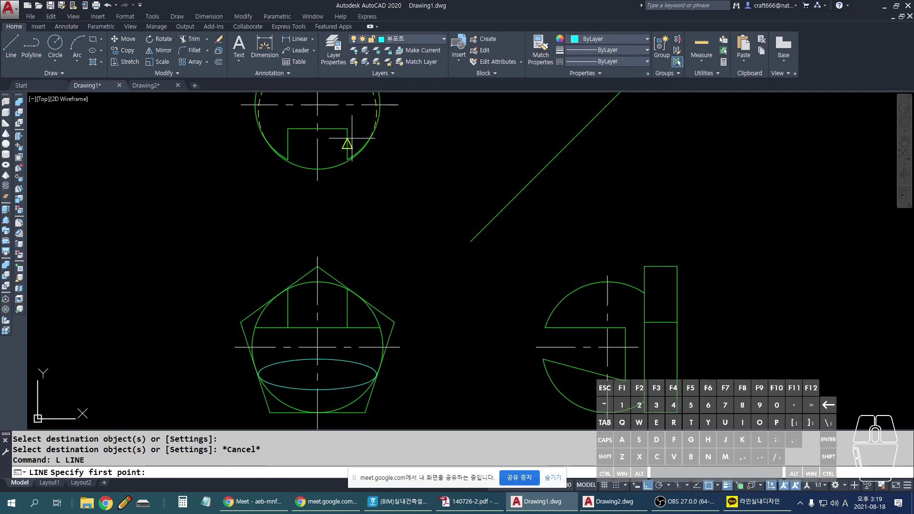
left_click(347, 128)
left_click(676, 129)
key("Return")
key("Return")
Step: Draw a vertical line from where the projection line crosses the diagonal down past the right view's horizontal cut line
left_click(583, 129)
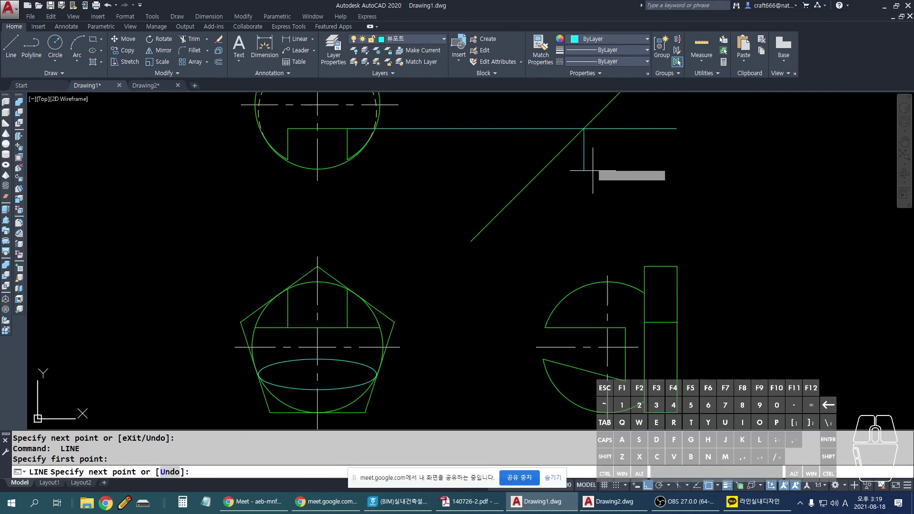
left_click(600, 335)
key("space")
Step: Trim the vertical projection line in the right view to the part between the sphere's arc and the horizontal cut line
type("tr")
key("space")
key("space")
left_click(584, 269)
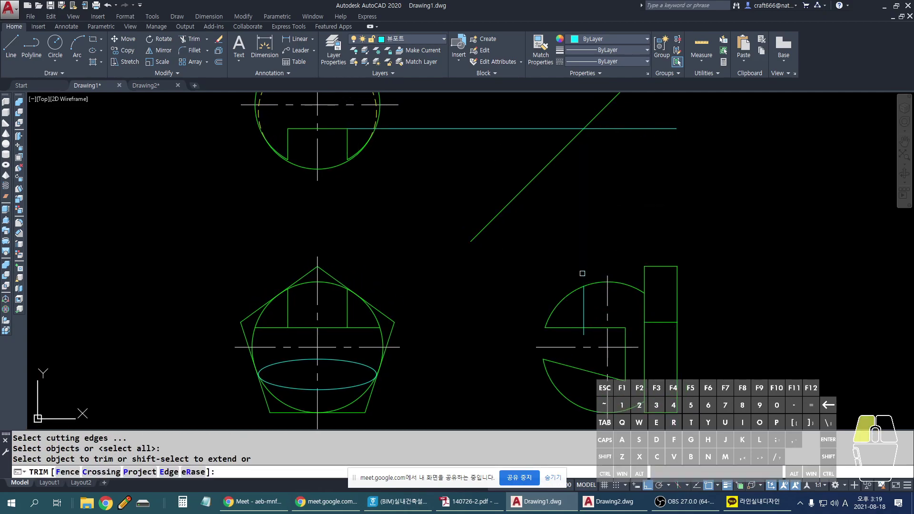
key("space")
type("am")
key("Escape")
key("Escape")
Step: Trim away the upper sphere arc outside the vertical notch line in the right view
type("tr")
key("space")
key("space")
left_click(567, 295)
key("Escape")
Step: Match the right view's vertical notch line to the green arc's properties and delete the horizontal projection line
type("ma")
key("Return")
left_click(590, 285)
key("Escape")
Step: Examine how the notch and the angled cut correspond between the top, front and right views
key("Escape")
left_click(672, 128)
key("Delete")
mouse_move(341, 129)
left_mouse_down()
mouse_move(571, 138)
mouse_move(580, 313)
mouse_move(556, 282)
mouse_move(575, 332)
left_mouse_up()
key("Escape")
key("Tab")
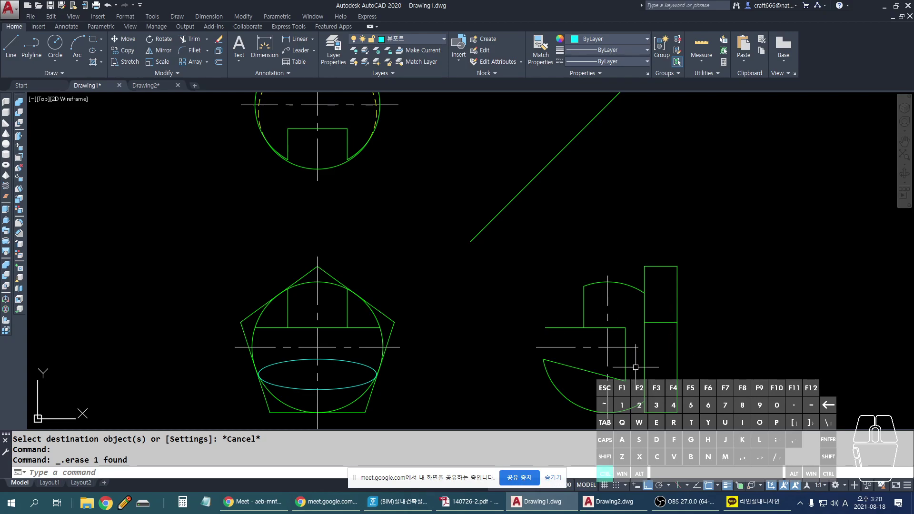
left_click_drag(526, 349, 667, 408)
mouse_move(331, 362)
left_mouse_down()
mouse_move(267, 369)
mouse_move(363, 348)
left_mouse_up()
left_click_drag(289, 151, 374, 159)
key("Escape")
key("ctrl+2")
left_click_drag(575, 363, 600, 354)
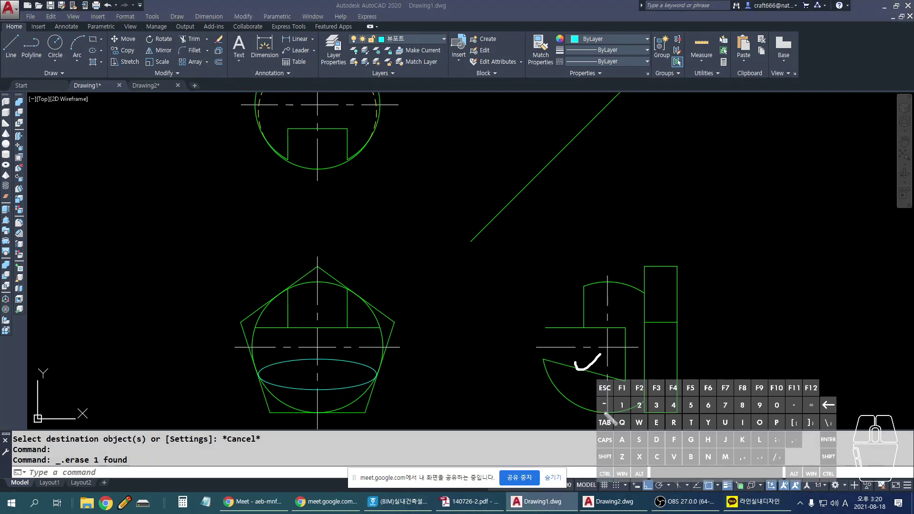
key("Escape")
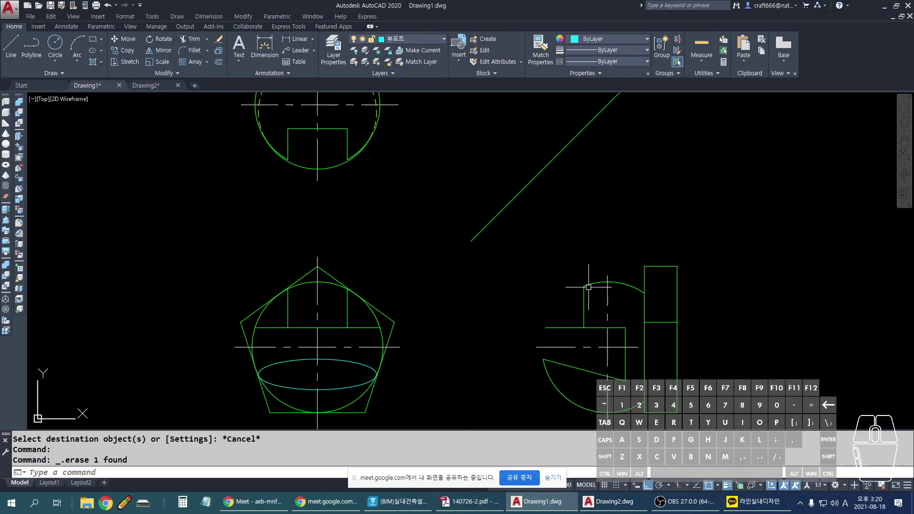
Step: Examine the stepped arc and dashed line beside the notch in the PDF's right view, and compare the front view's notch
key("alt+Tab")
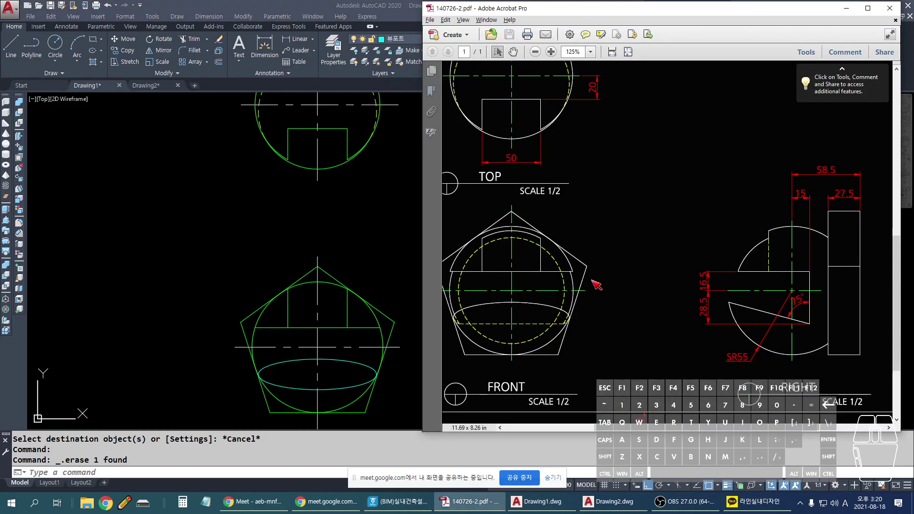
key("ctrl+2")
mouse_move(769, 230)
left_mouse_down("shift")
mouse_move(770, 243)
mouse_move(756, 249)
left_mouse_up("shift")
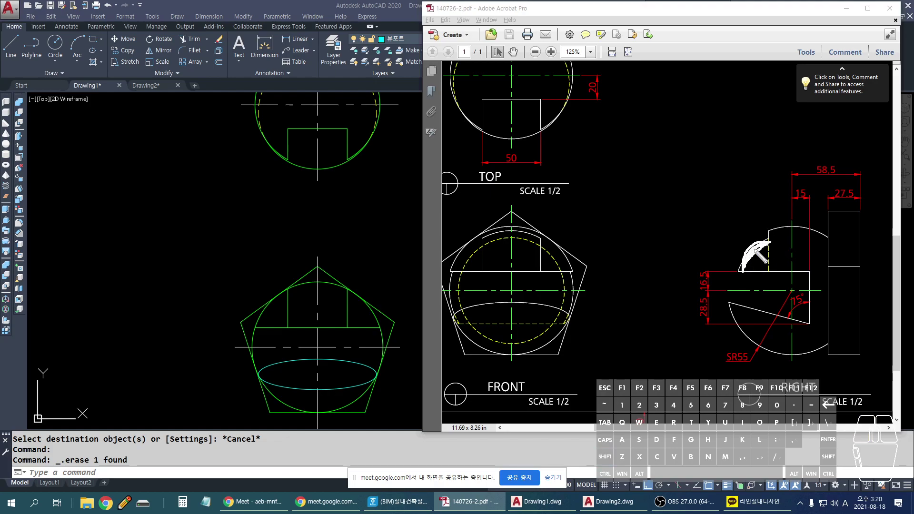
key("e")
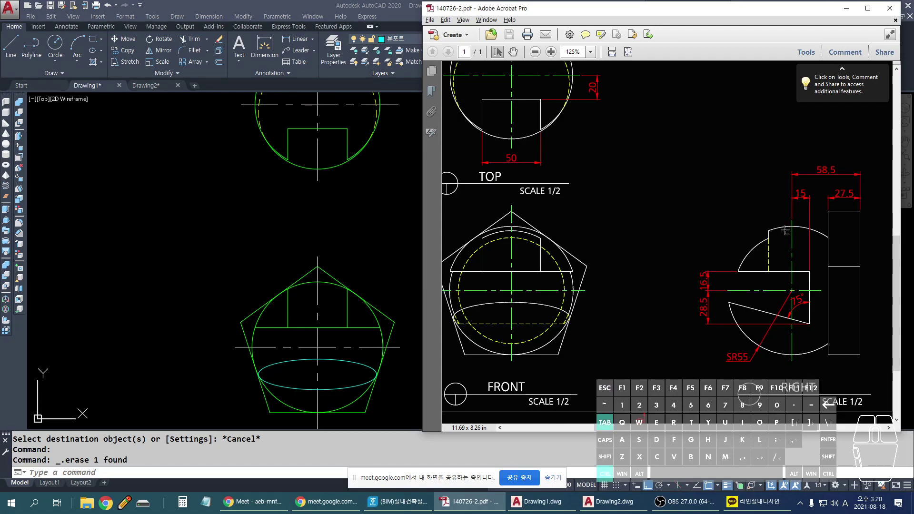
mouse_move(523, 222)
left_mouse_down()
mouse_move(450, 259)
mouse_move(619, 288)
mouse_move(522, 229)
left_mouse_up()
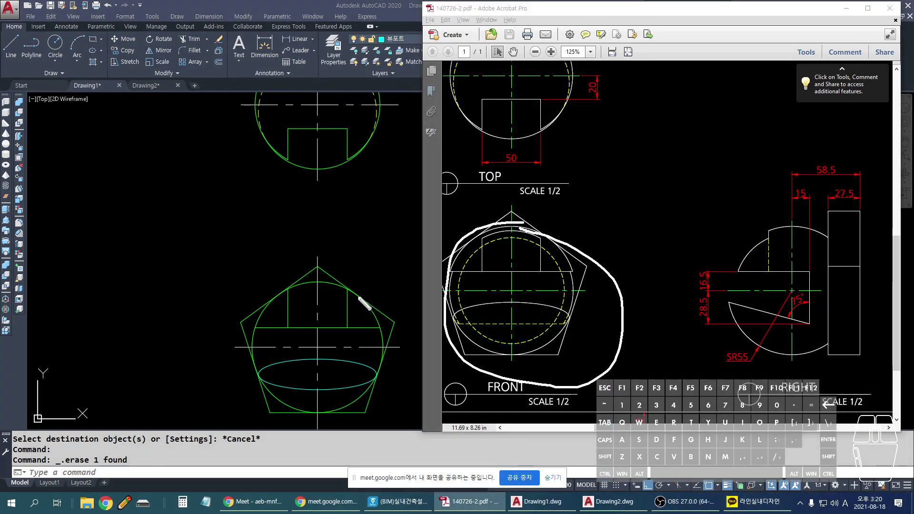
left_click_drag(348, 277, 349, 280)
left_click_drag(347, 316, 348, 318)
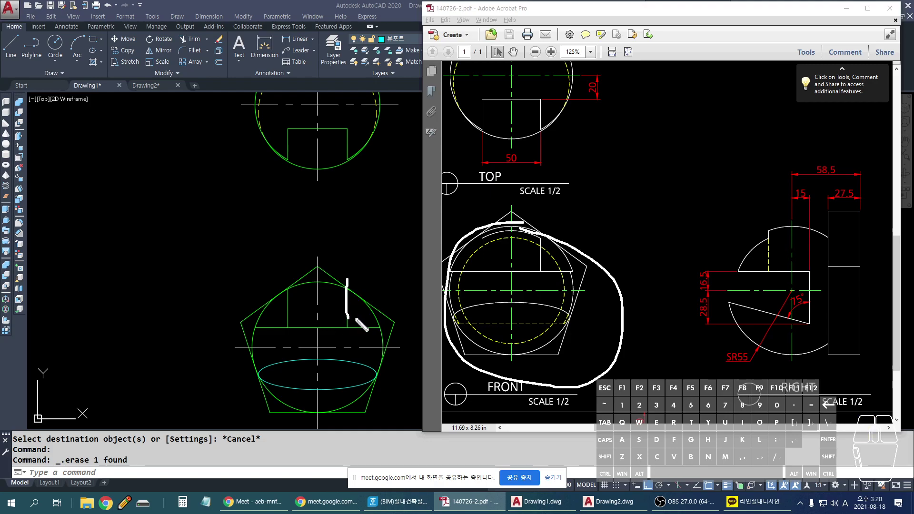
key("Escape")
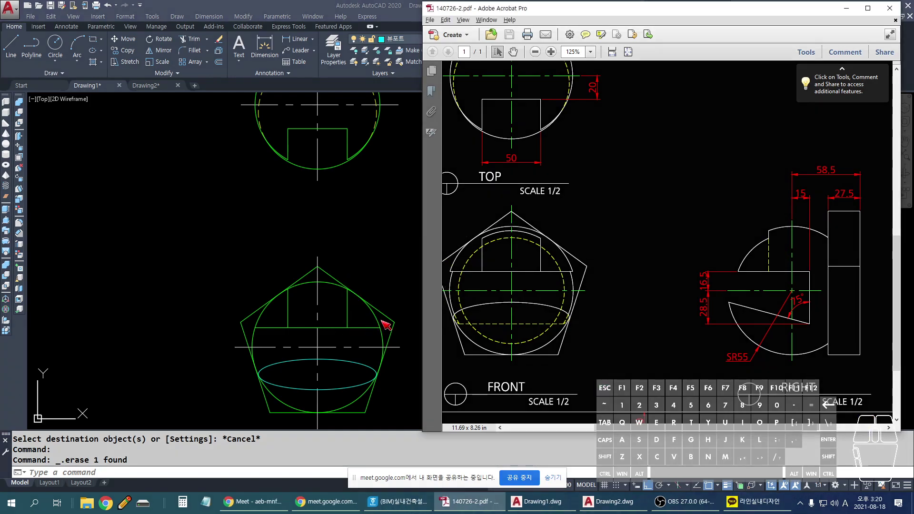
Step: Compare the upper-right corner of the front view's notch with the same corner in the PDF reference
left_click(379, 314)
scroll(344, 290, "up", 6)
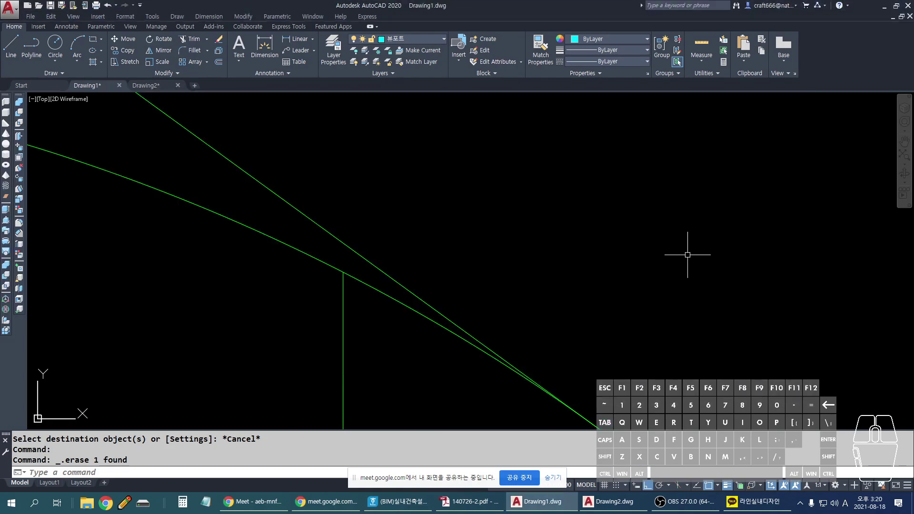
key("alt+Tab")
scroll(536, 241, "up", 3, "ctrl")
scroll(536, 241, "up", 3, "ctrl")
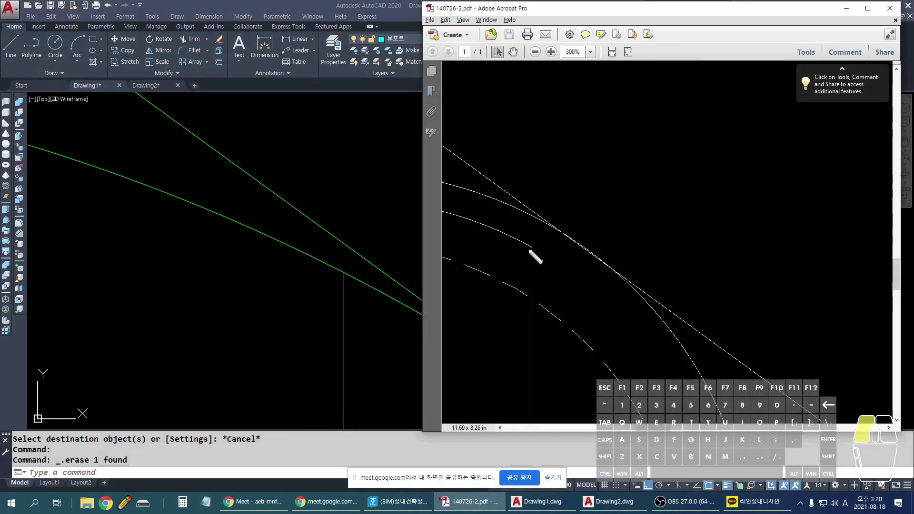
key("shift")
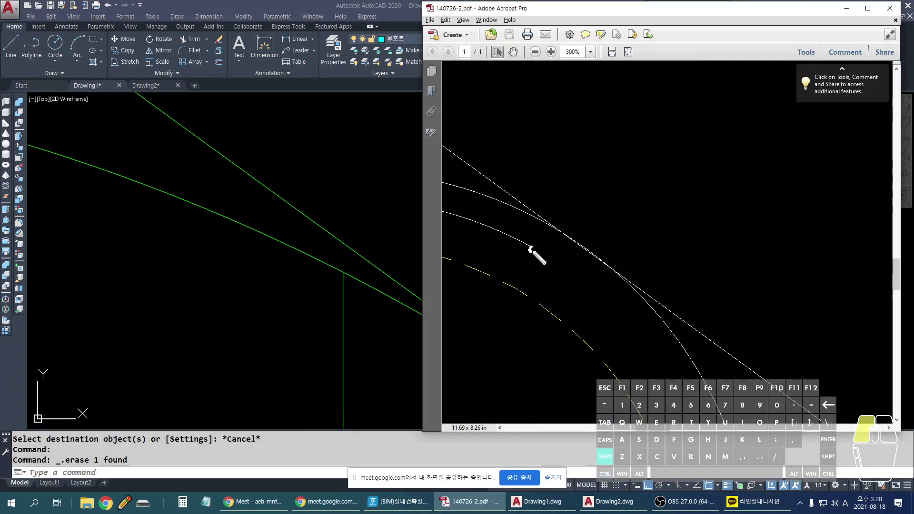
left_click(369, 249)
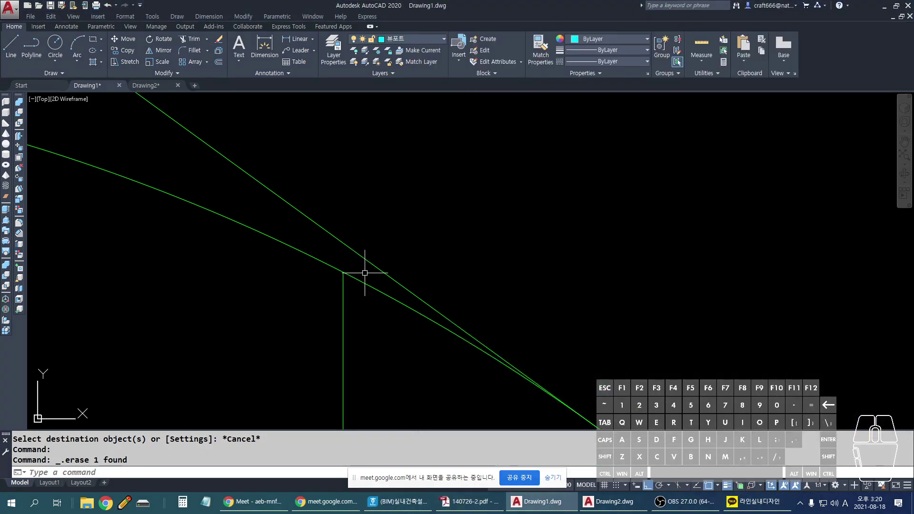
Step: Examine where the front view's notch lines meet the circle and how these points relate to the right view
scroll(365, 273, "down", 6, "ctrl")
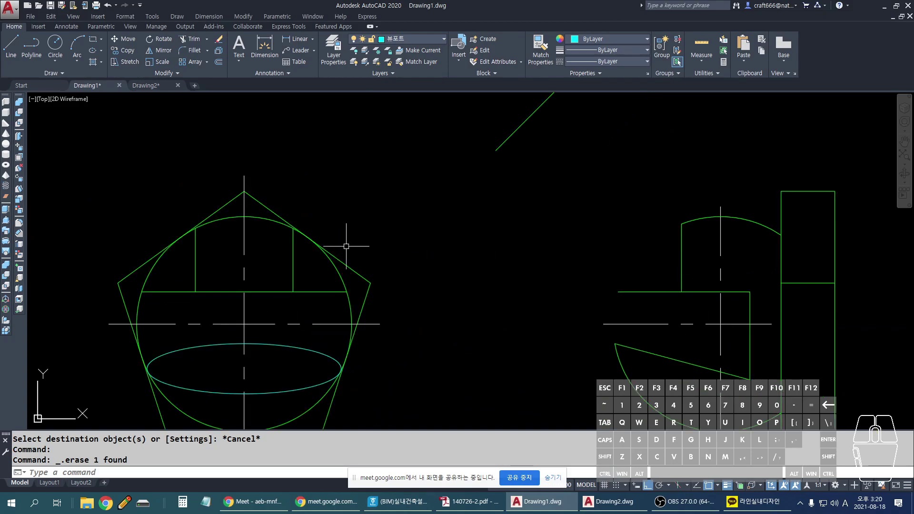
scroll(305, 236, "up", 5)
scroll(381, 218, "down", 4)
key("ctrl+2")
mouse_move(285, 238)
left_mouse_down()
mouse_move(322, 234)
mouse_move(337, 248)
mouse_move(217, 237)
mouse_move(331, 245)
mouse_move(232, 245)
left_mouse_up()
scroll(224, 221, "up", 5)
scroll(208, 213, "down", 4)
scroll(358, 213, "up", 5)
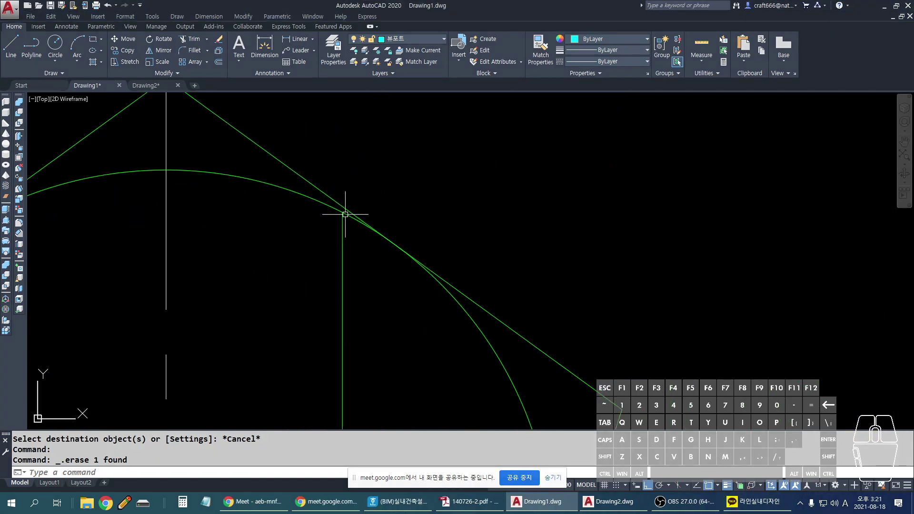
scroll(355, 207, "down", 5)
left_click_drag(311, 202, 379, 221)
left_click_drag(351, 152, 360, 438)
left_click_drag(550, 310, 471, 307)
mouse_move(497, 285)
left_mouse_down()
mouse_move(476, 311)
mouse_move(508, 308)
left_mouse_up()
mouse_move(676, 205)
left_mouse_down()
mouse_move(765, 305)
mouse_move(669, 204)
left_mouse_up()
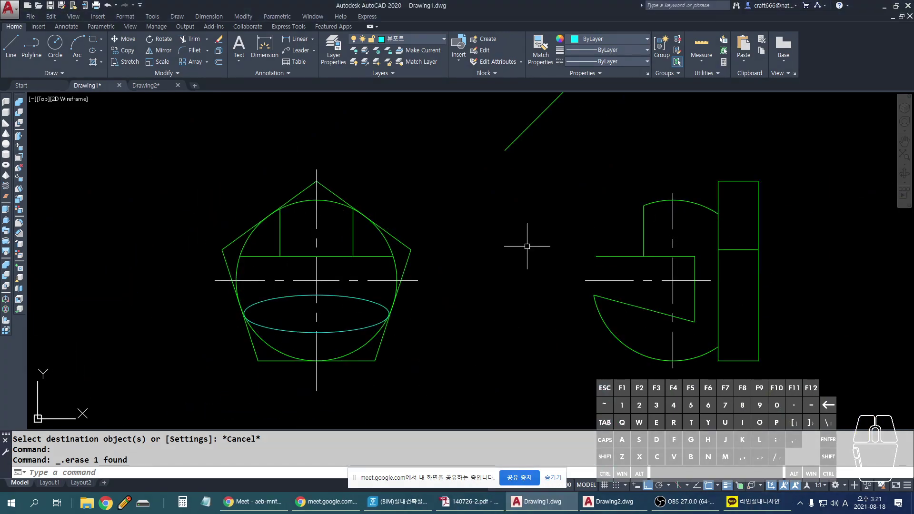
Step: Draw a horizontal projection line from the upper-right corner of the front view's notch across the right view
scroll(374, 231, "up", 3)
scroll(307, 184, "up", 8)
type("l")
key("space")
left_click(349, 207)
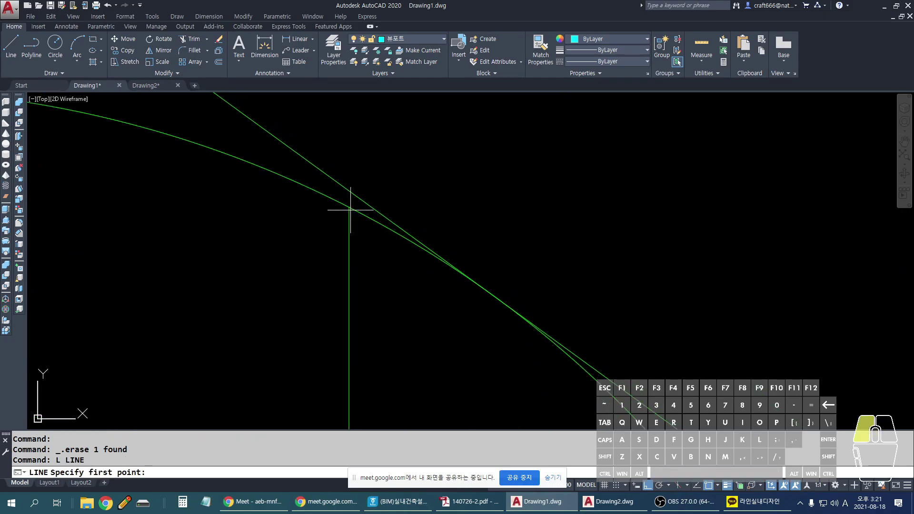
scroll(260, 218, "down", 6)
scroll(317, 218, "down", 2)
left_click(726, 211)
key("Escape")
Step: Draw a circle at the right view's sphere centre with its radius reaching the projection line on the vertical centreline
scroll(590, 265, "up", 3)
type("c")
key("Return")
left_click(462, 270)
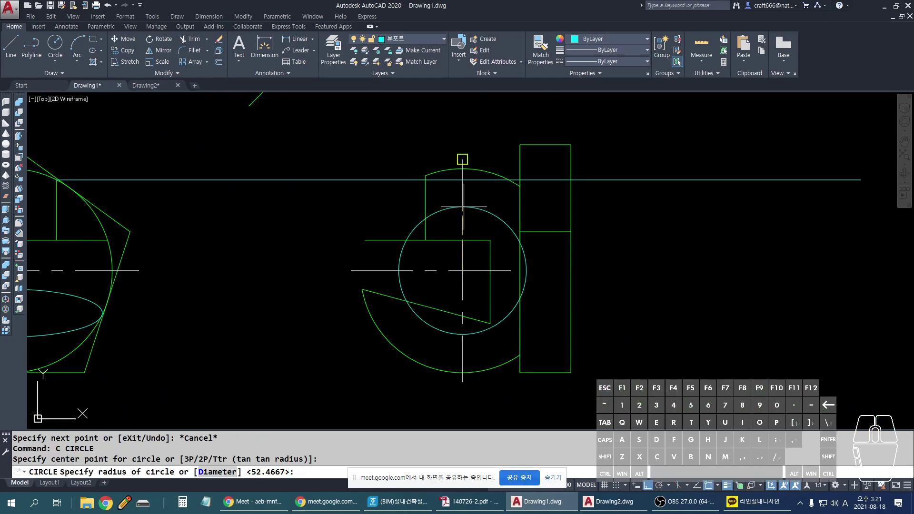
left_click(459, 181)
key("Escape")
Step: Trim the new circle to the arc beside the right view's notch, and delete the leftover circle portion and projection line
type("t")
key("space")
left_click(372, 260)
left_click(432, 186)
key("Escape")
left_click(500, 175)
left_click(479, 192)
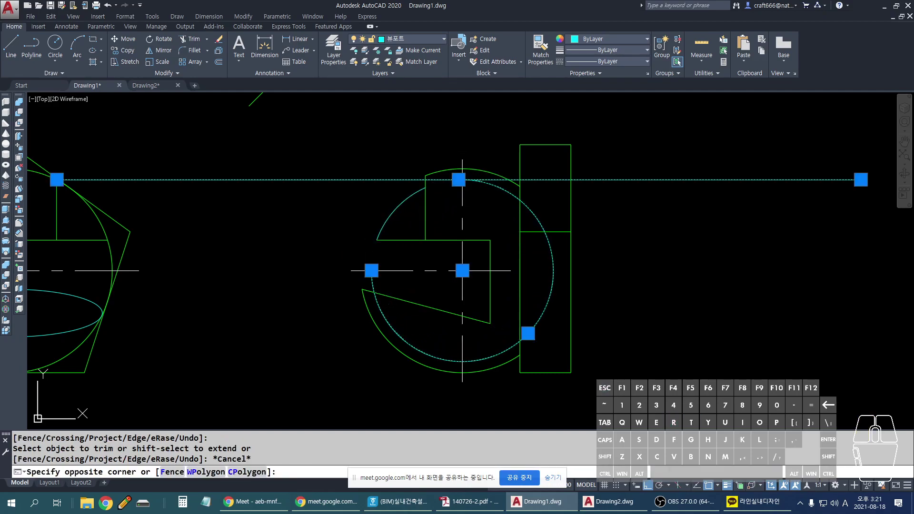
key("Delete")
Step: Match the new arc beside the right view's notch to the properties of the green outline
key("alt+Tab")
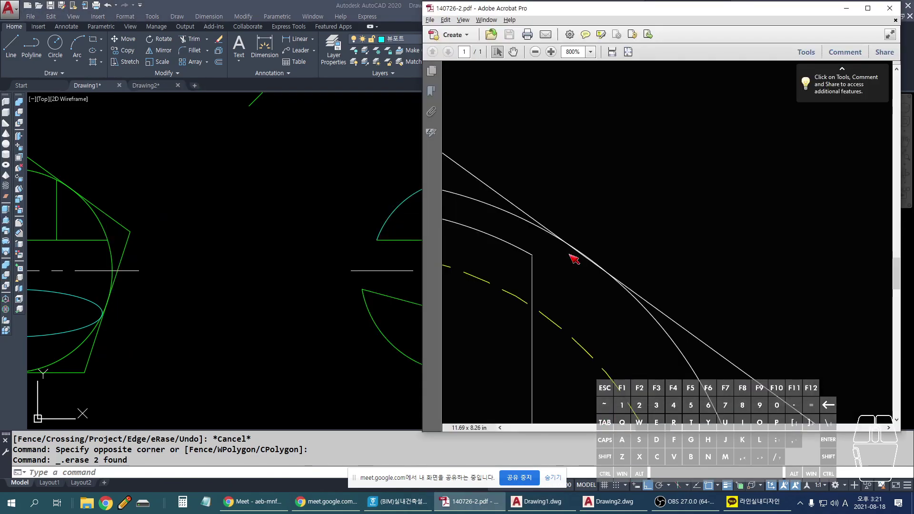
scroll(569, 255, "down", 8, "ctrl")
scroll(671, 284, "up", 6, "ctrl")
left_click(365, 228)
scroll(364, 228, "up", 6)
type("N")
key("Escape")
type("MA")
key("Return")
left_click(363, 145)
key("Escape")
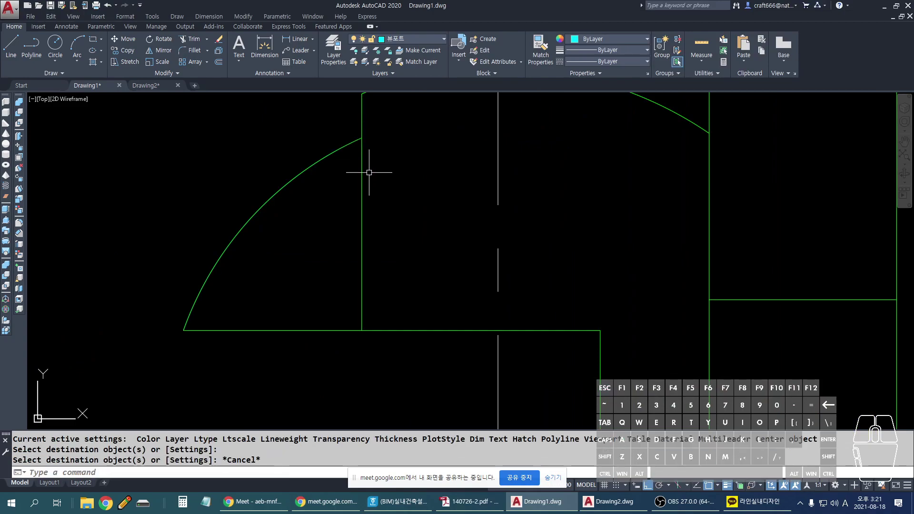
Step: Break the right view's vertical notch line where the smaller arc meets it, and extend the lower segment to that point
type("BR")
key("Return")
left_click(363, 147)
left_click(363, 139)
key("Escape")
type("EX")
key("Return")
key("Escape")
type("MA")
key("Return")
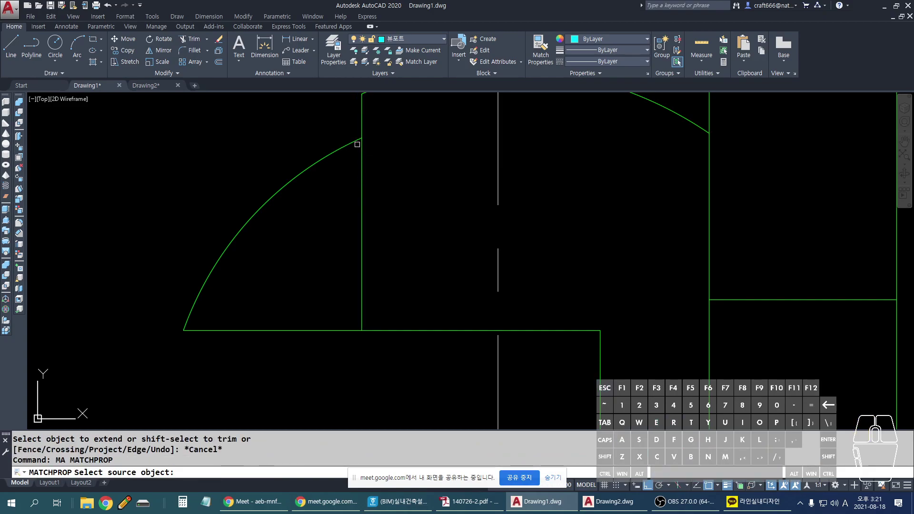
left_click(361, 141)
scroll(381, 171, "down", 5)
key("Escape")
Step: Match the lower segment of the right view's vertical notch line to the top view's dashed hidden line
scroll(214, 230, "up", 2)
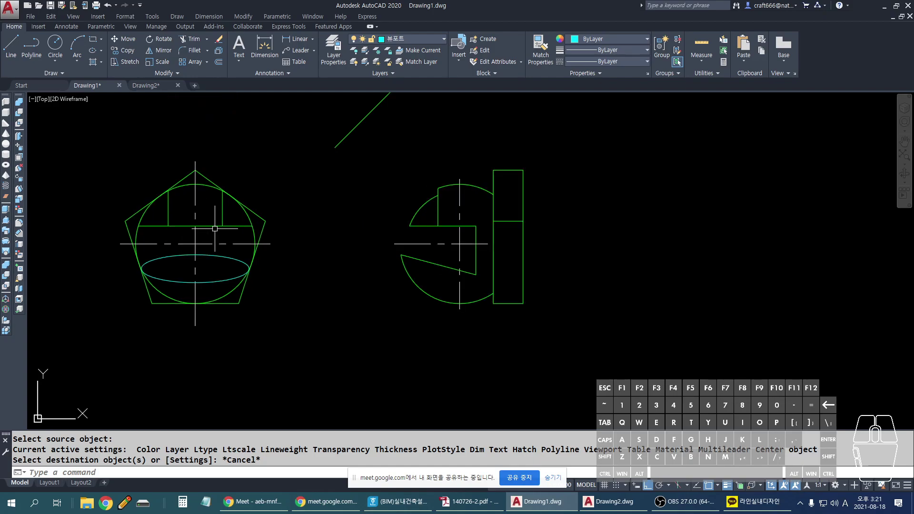
middle_click_drag(214, 230, 283, 357)
key("space")
left_click(290, 134)
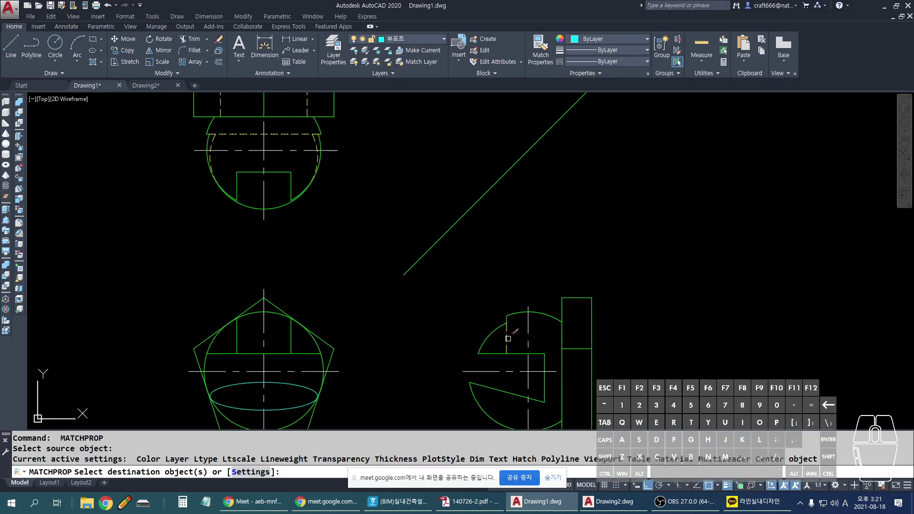
left_click(508, 338)
key("Return")
scroll(522, 321, "up", 3)
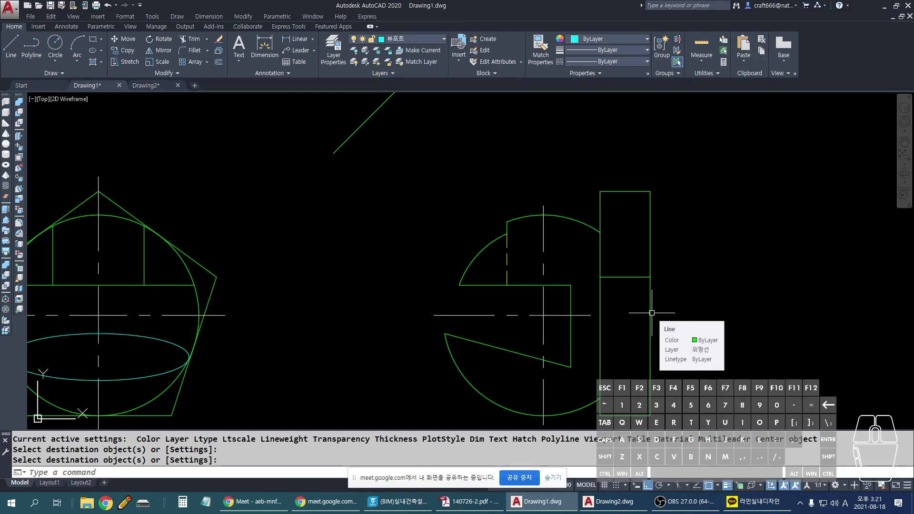
Step: Switch to the 140726-2 PDF and examine the front view's arc above the notch and the arc at the sphere's side
middle_click_drag(718, 256, 759, 241)
key("alt+Tab")
scroll(760, 250, "down", 3, "ctrl")
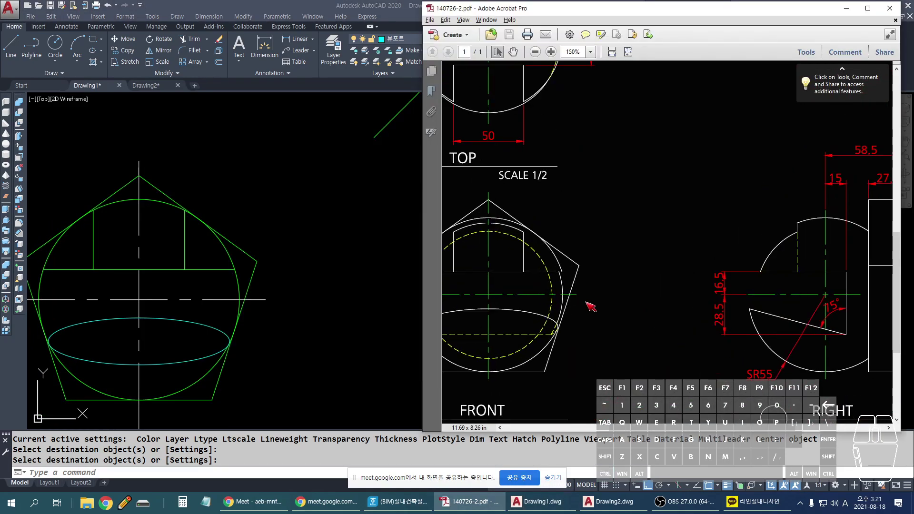
key("space")
left_click_drag(631, 295, 665, 281)
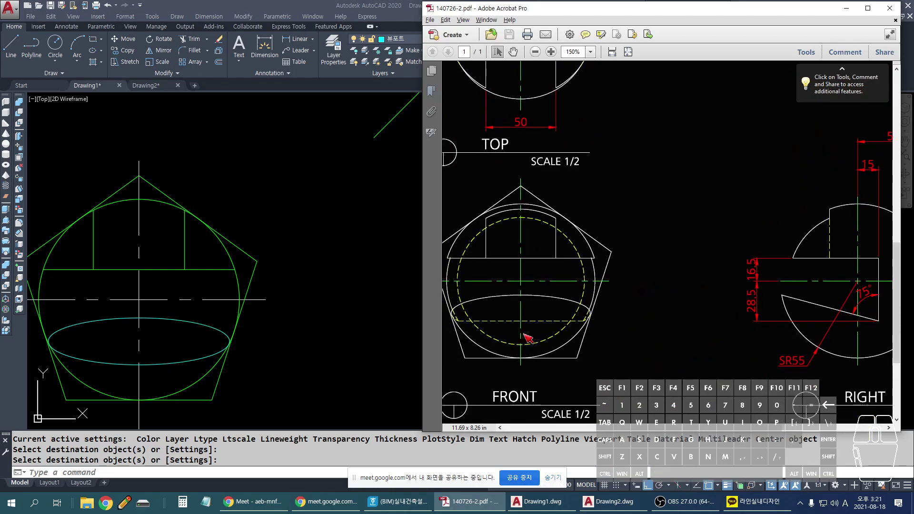
key("ctrl+Tab")
left_click_drag(485, 222, 492, 218)
left_click_drag(553, 220, 554, 221)
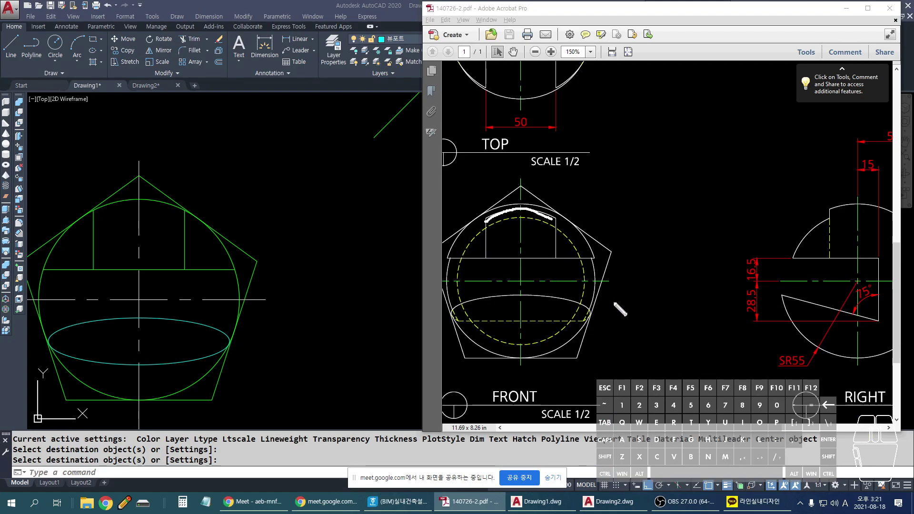
left_click_drag(592, 307, 592, 307)
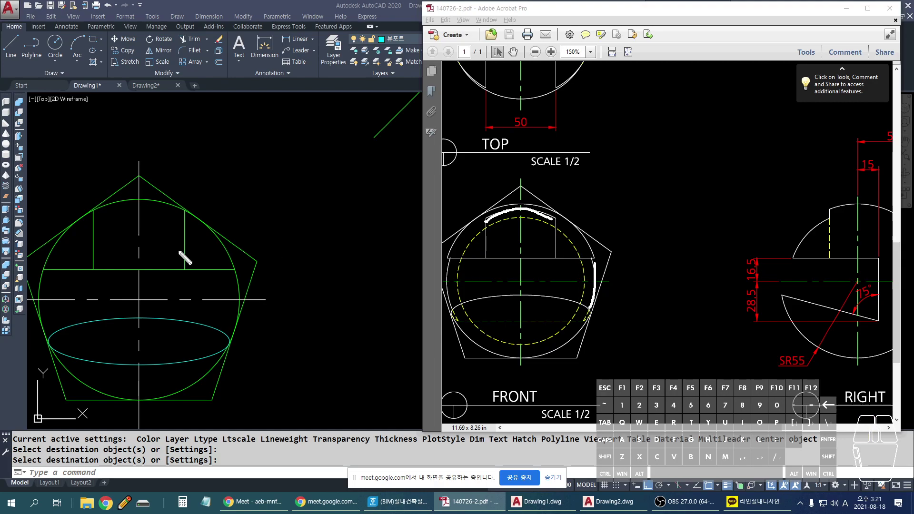
Step: Examine how the arcs meet the notch's base line in the PDF's front view, and return to the AutoCAD drawing
scroll(578, 260, "up", 4, "ctrl")
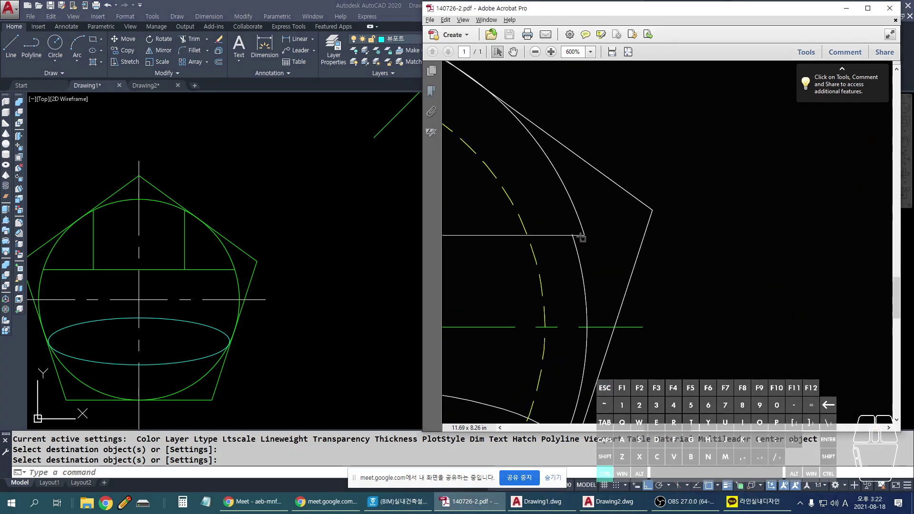
scroll(579, 235, "down", 3, "ctrl")
mouse_move(584, 235)
left_mouse_down()
mouse_move(570, 349)
mouse_move(545, 371)
left_mouse_up()
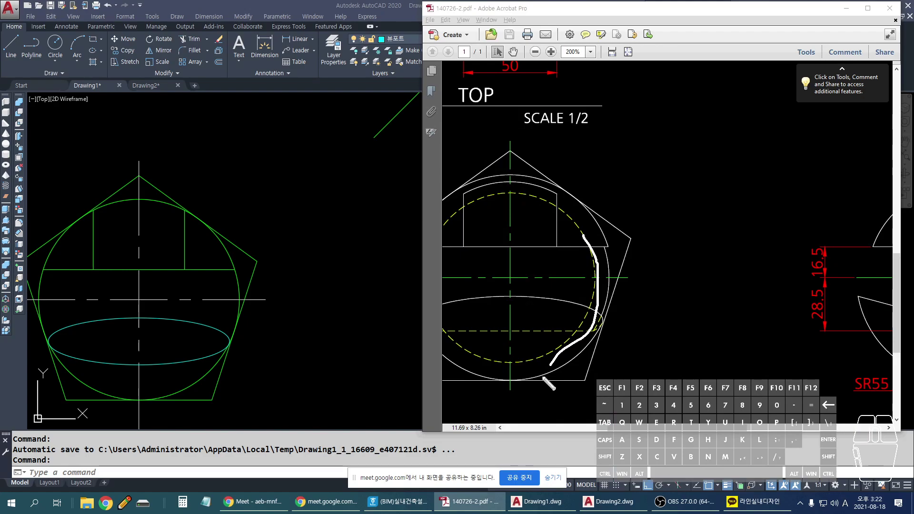
key("Escape")
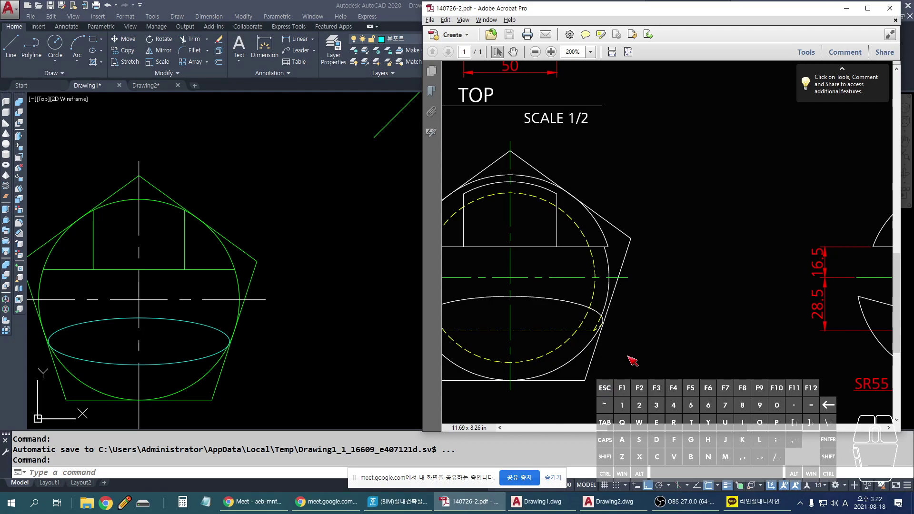
scroll(636, 310, "down", 3, "ctrl")
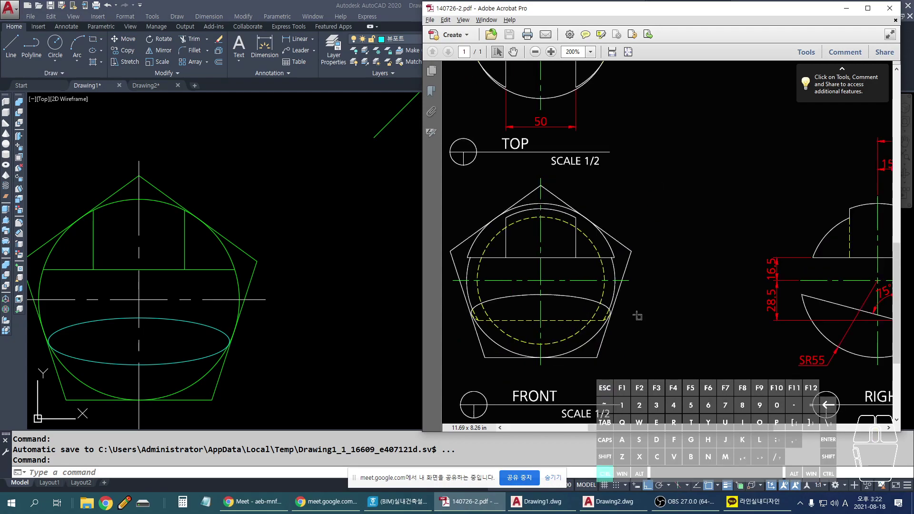
left_click(278, 265, "ctrl")
scroll(365, 324, "down", 2, "ctrl")
scroll(372, 318, "down", 2, "ctrl")
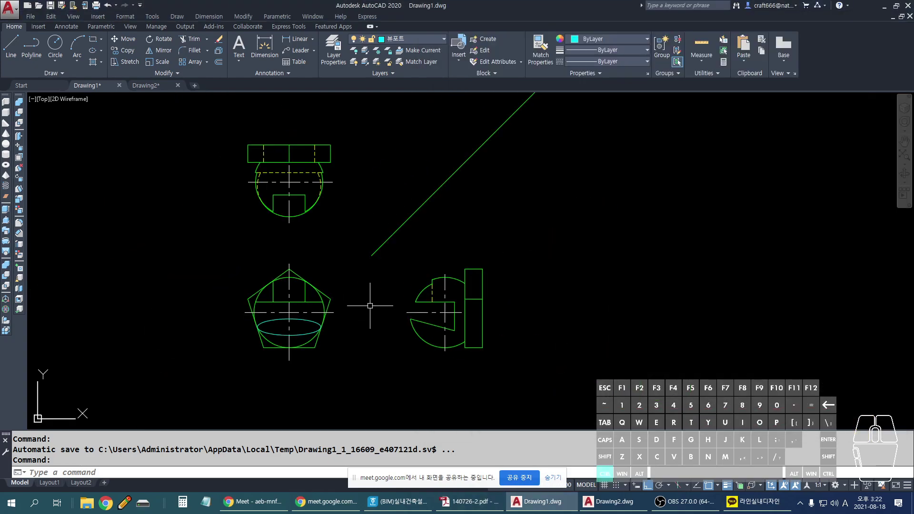
Step: Examine where horizontal cutting planes cross the sphere, its steps and the notch in the top view
scroll(278, 174, "up", 1, "ctrl")
key("ctrl+2")
mouse_move(271, 150)
left_mouse_down()
mouse_move(259, 156)
mouse_move(285, 153)
left_mouse_up()
left_click_drag(204, 208, 441, 207)
left_click_drag(218, 191, 499, 190)
left_click_drag(198, 179, 471, 173)
left_click_drag(177, 130, 529, 143)
key("Escape")
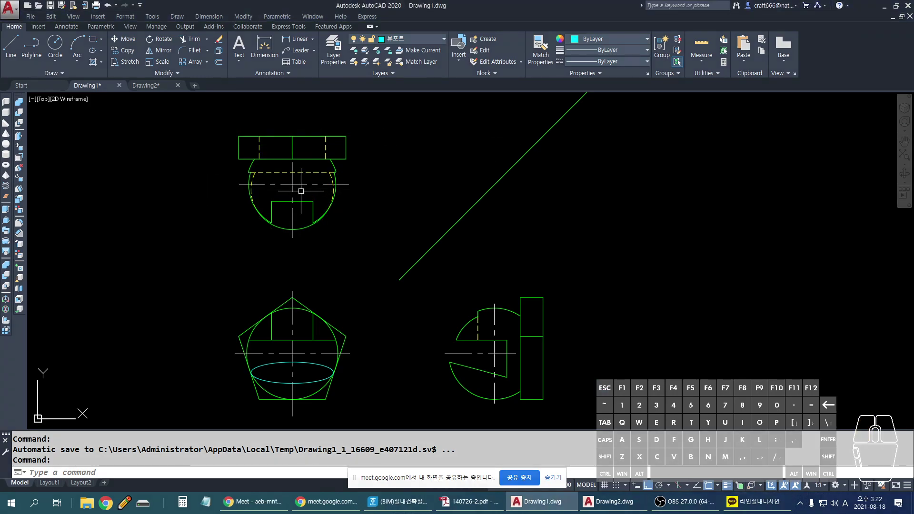
scroll(275, 168, "up", 3)
key("ctrl+2")
left_click_drag(237, 146, 238, 154)
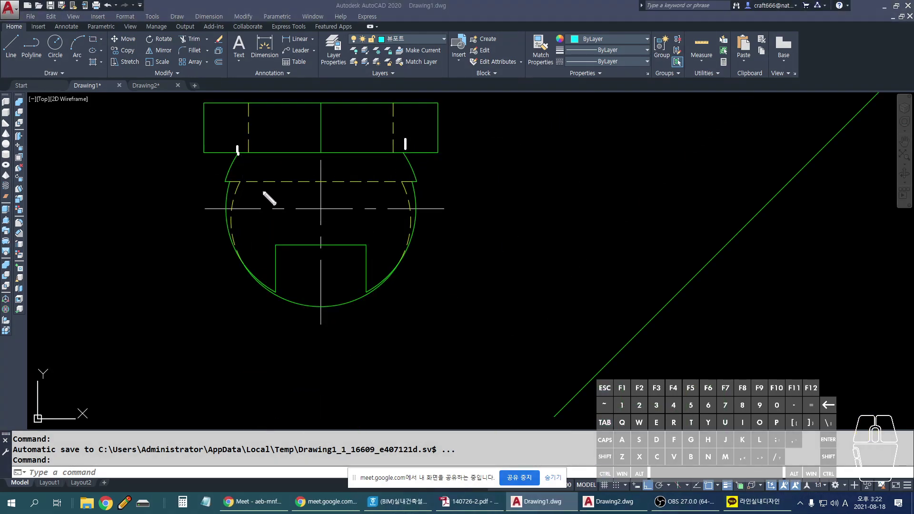
left_click_drag(221, 249, 592, 259)
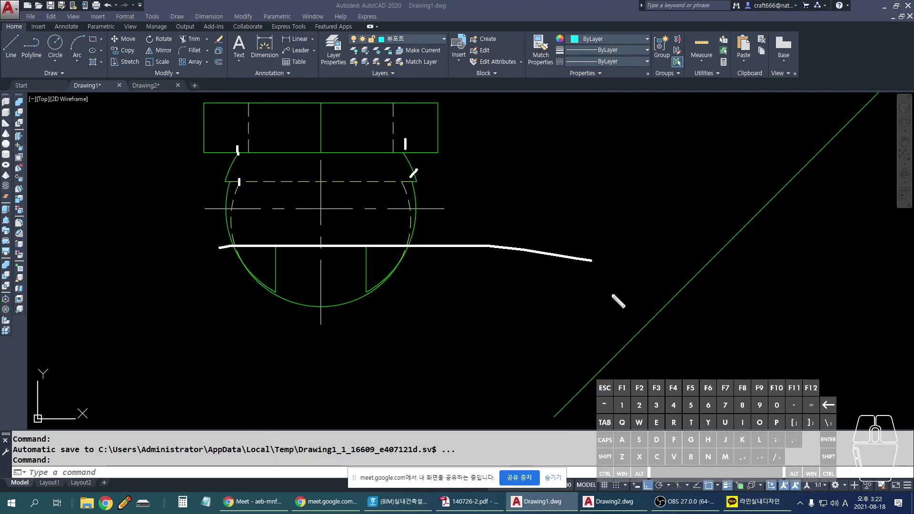
key("Escape")
scroll(452, 203, "down", 3)
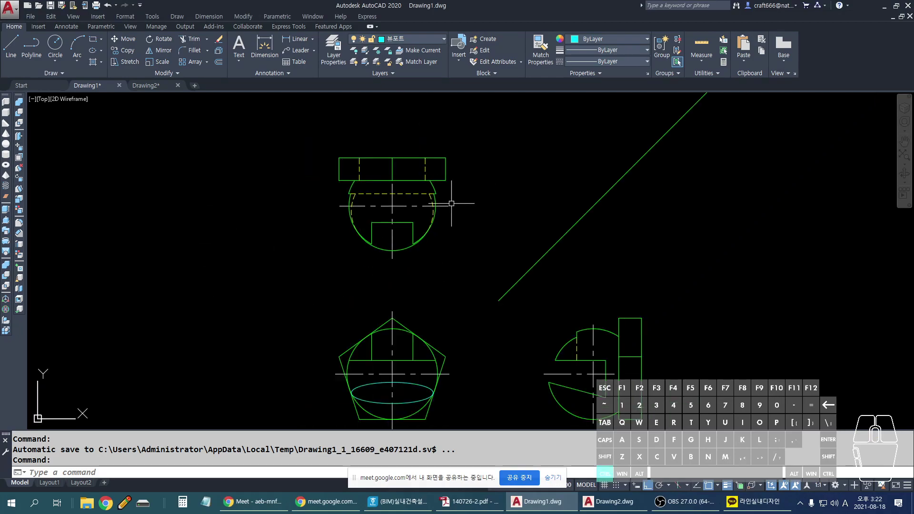
Step: Draw a full circle over the right view's sphere, from the centreline intersection to its lowest point
scroll(636, 393, "up", 3)
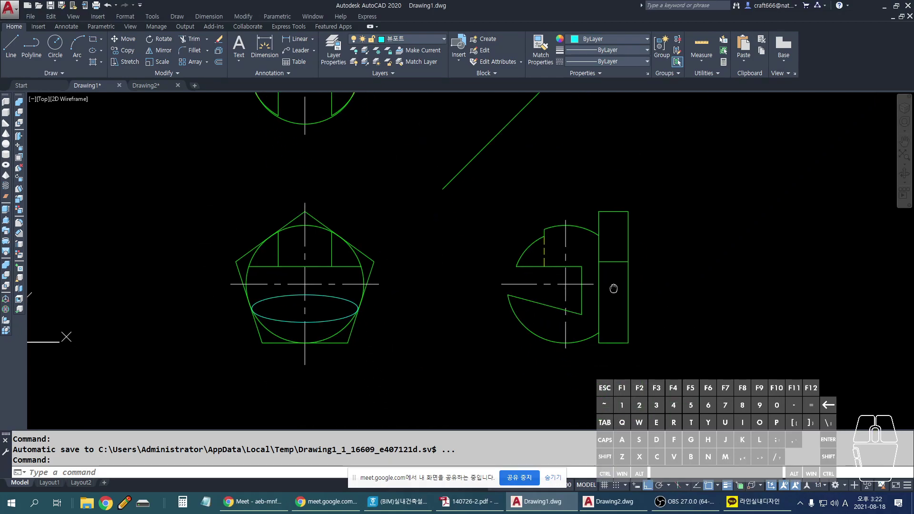
type("c")
key("Return")
left_click(563, 282)
left_click(563, 358)
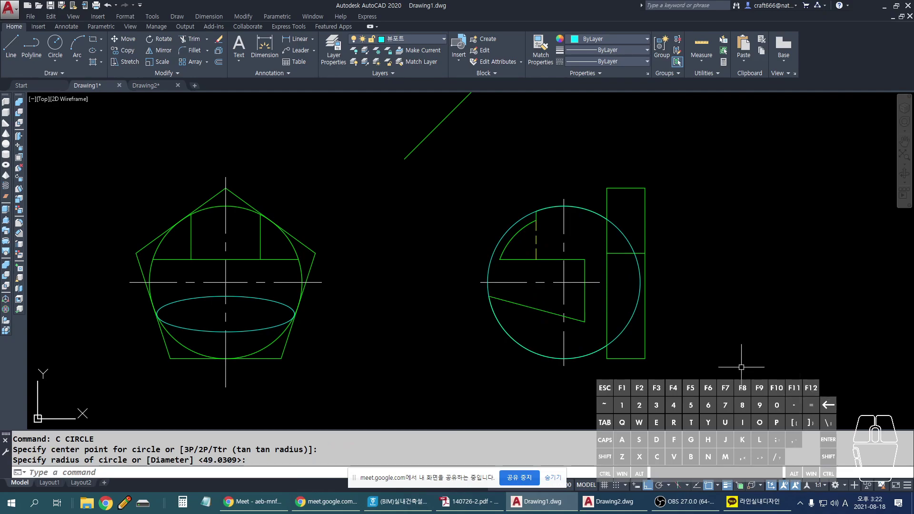
Step: Examine vertical cutting planes through the right view's circle and the matching arc between the front view's notch sides
left_click_drag(606, 231, 612, 407)
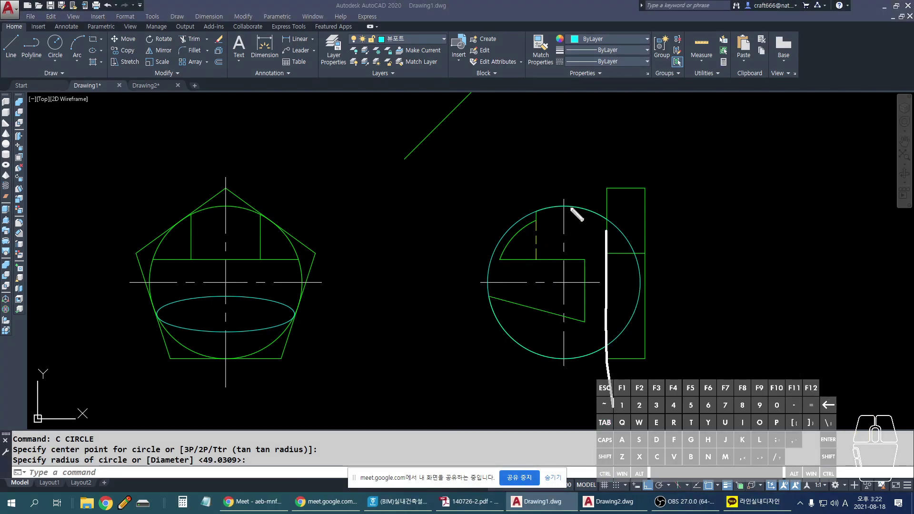
left_click_drag(571, 208, 568, 390)
left_click_drag(529, 261, 540, 421)
left_click_drag(492, 172, 503, 418)
mouse_move(363, 301)
left_mouse_down()
mouse_move(400, 287)
mouse_move(401, 301)
left_mouse_up()
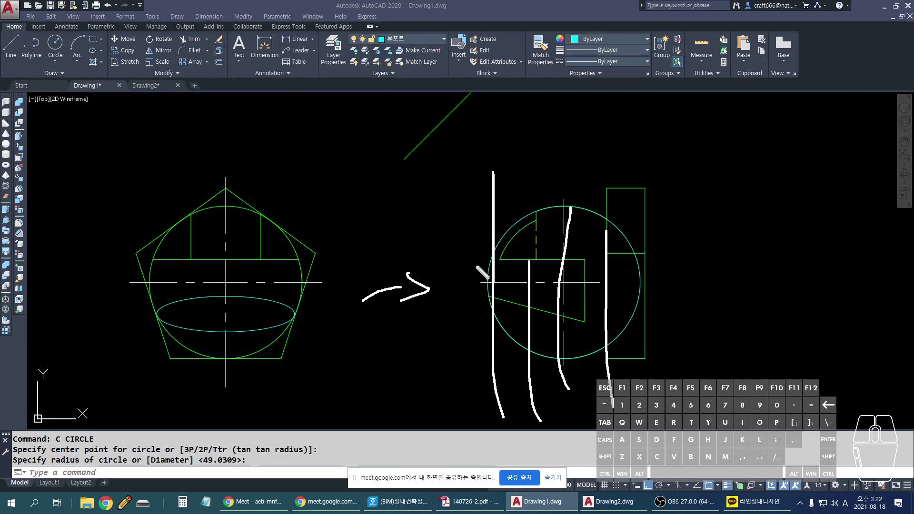
key("Escape")
key("ctrl+2")
mouse_move(565, 205)
left_mouse_down()
mouse_move(515, 225)
mouse_move(550, 352)
mouse_move(650, 261)
mouse_move(576, 207)
left_mouse_up()
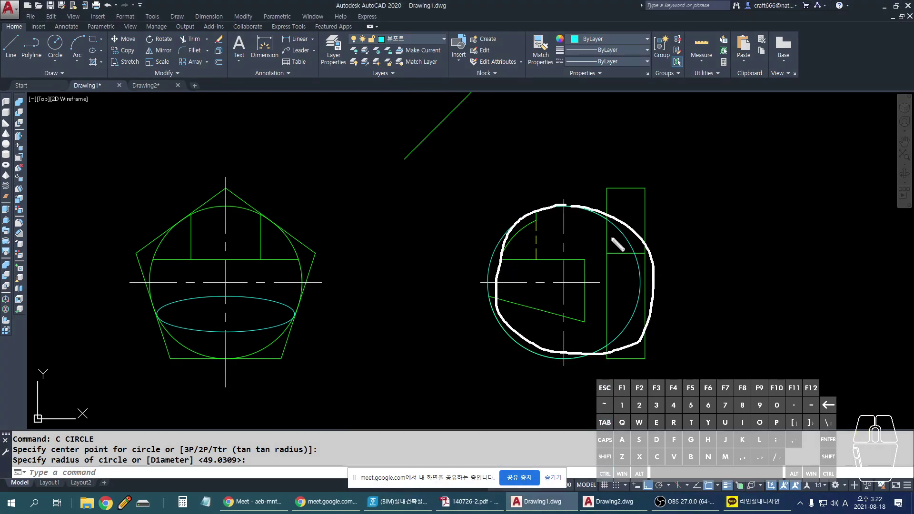
left_click_drag(529, 165, 535, 429)
left_click_drag(355, 284, 457, 284)
left_click_drag(431, 270, 426, 312)
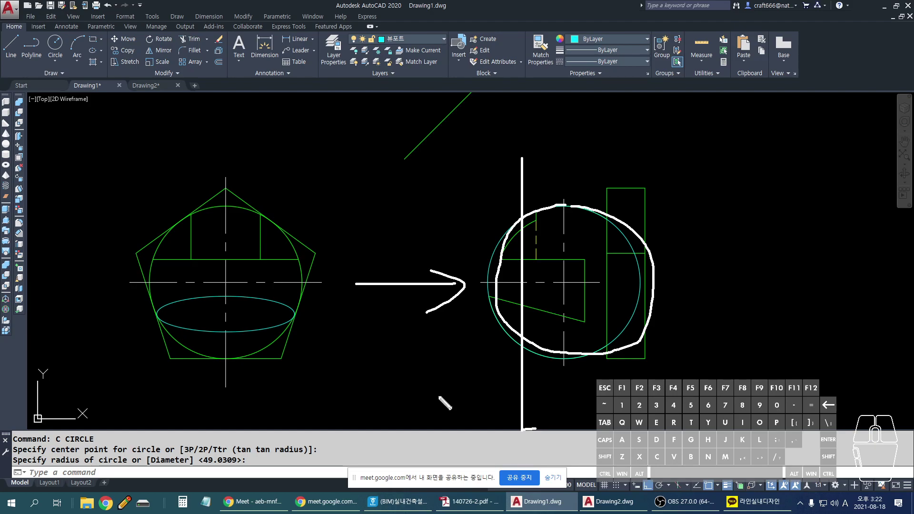
key("Escape")
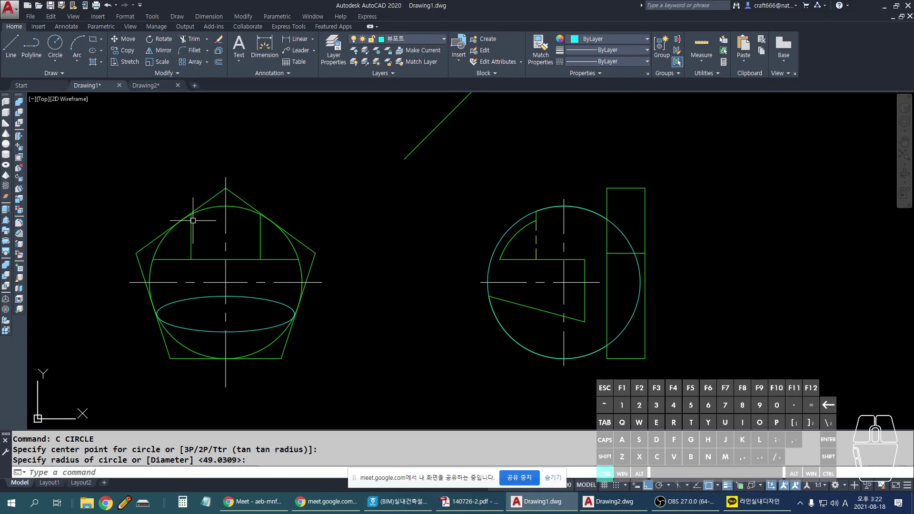
key("ctrl+shift+3")
left_click_drag(194, 224, 193, 223)
left_click_drag(260, 221, 259, 221)
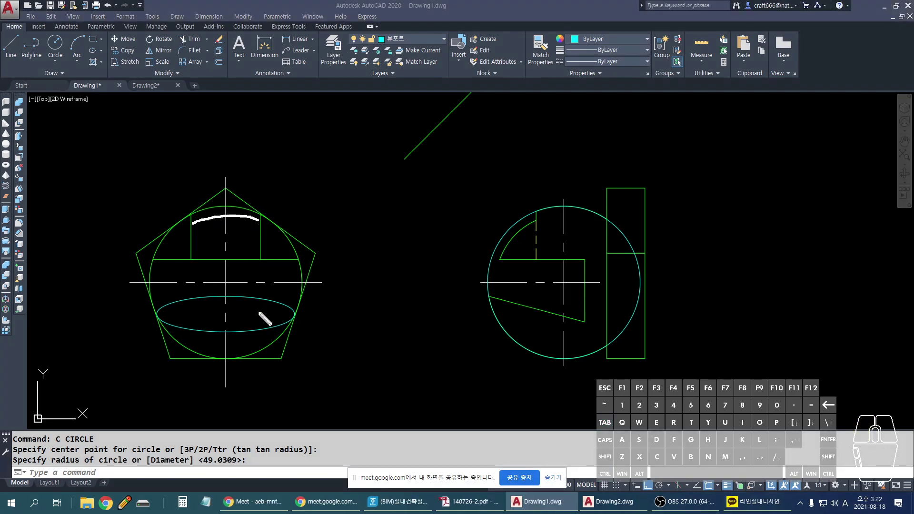
key("Escape")
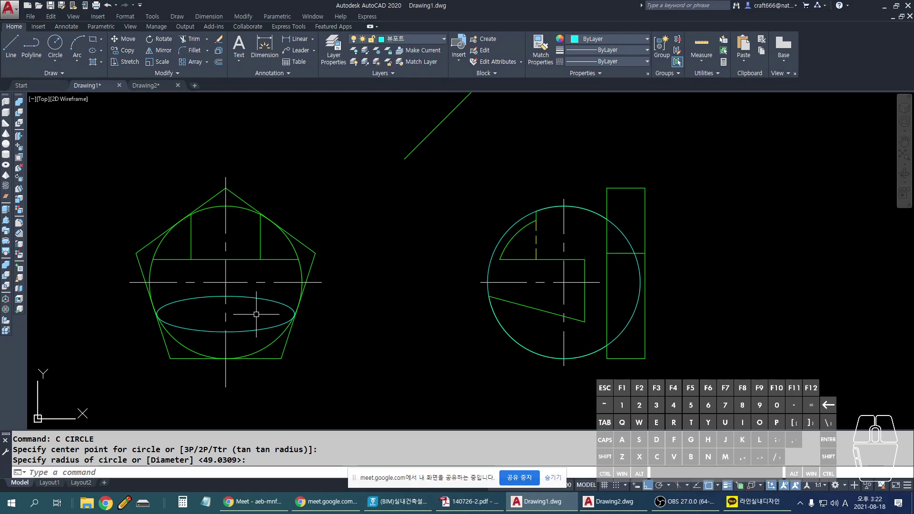
scroll(537, 222, "up", 4)
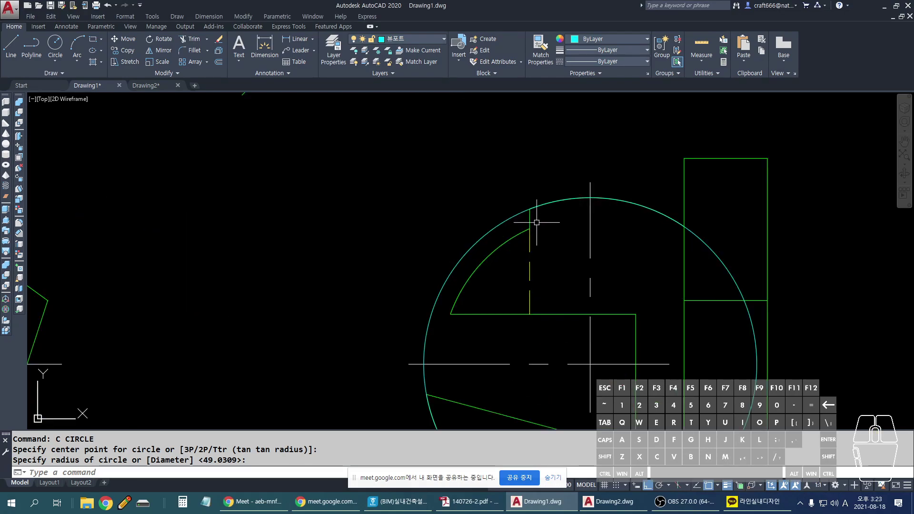
left_click(529, 209)
type("l")
key("Return")
left_click(590, 198)
scroll(580, 216, "down", 6)
scroll(581, 216, "up", 3)
key("Escape")
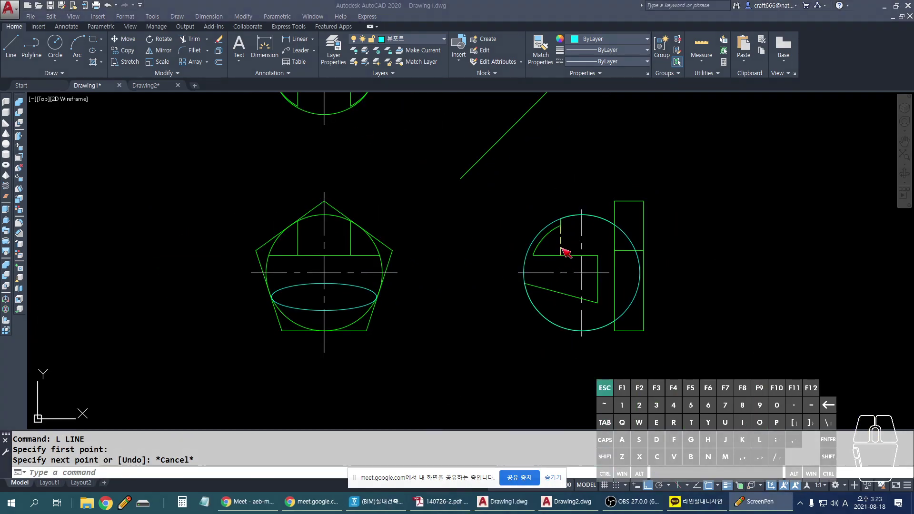
Step: Draw a horizontal line about 301 mm long from the right view's circle above the notch's dashed edge across the front view
scroll(557, 222, "up", 5)
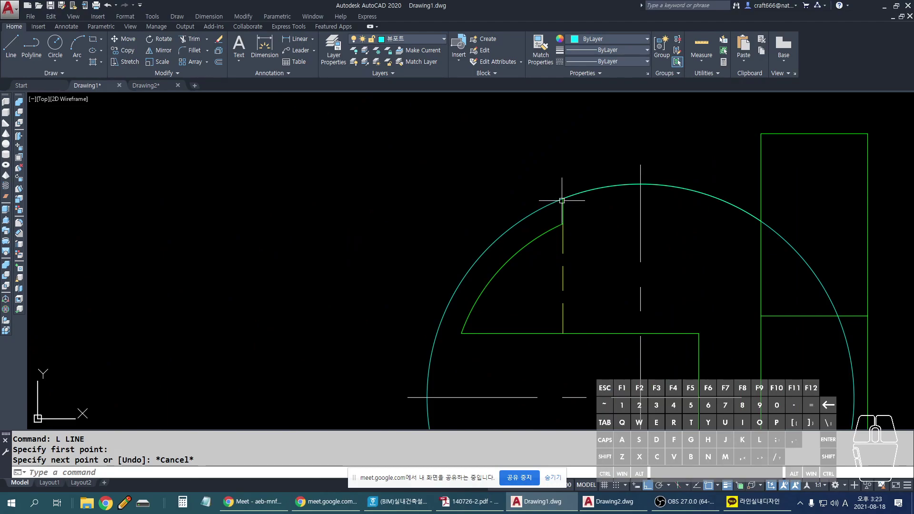
type("l")
key("Return")
left_click(563, 198)
scroll(562, 198, "down", 5)
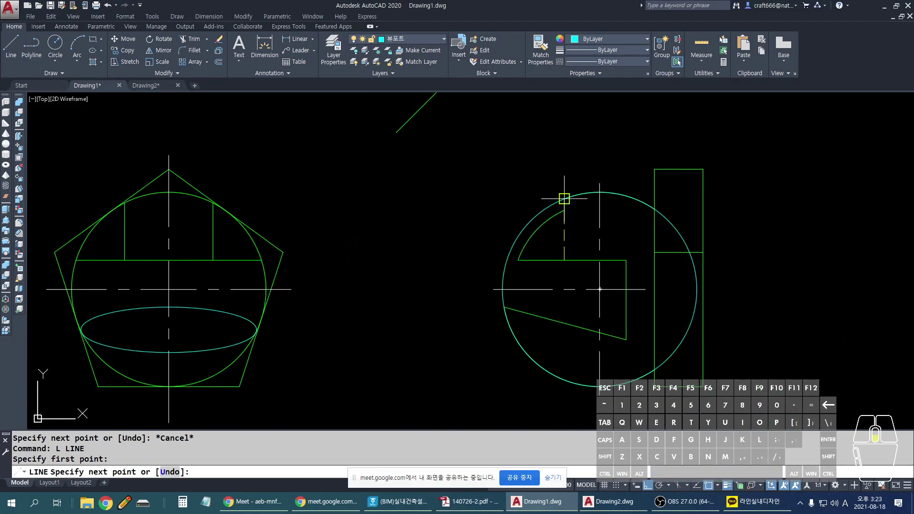
left_click(145, 199)
key("Escape")
Step: Draw a circle from the front view's centreline intersection out to the projection line, radius about 51.23 mm, and erase that line
scroll(246, 229, "up", 2)
type("c")
key("Return")
left_click(267, 292)
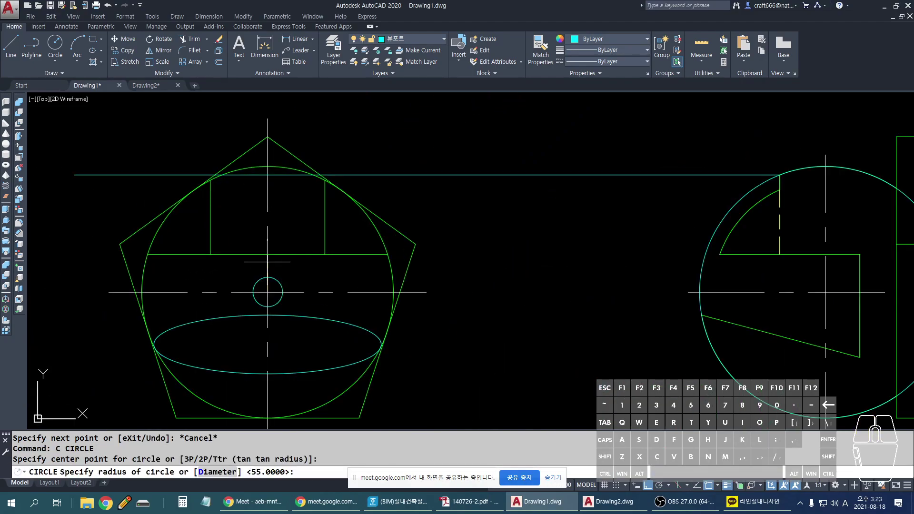
key("Escape")
left_click(547, 231)
left_click(506, 149)
key("Delete")
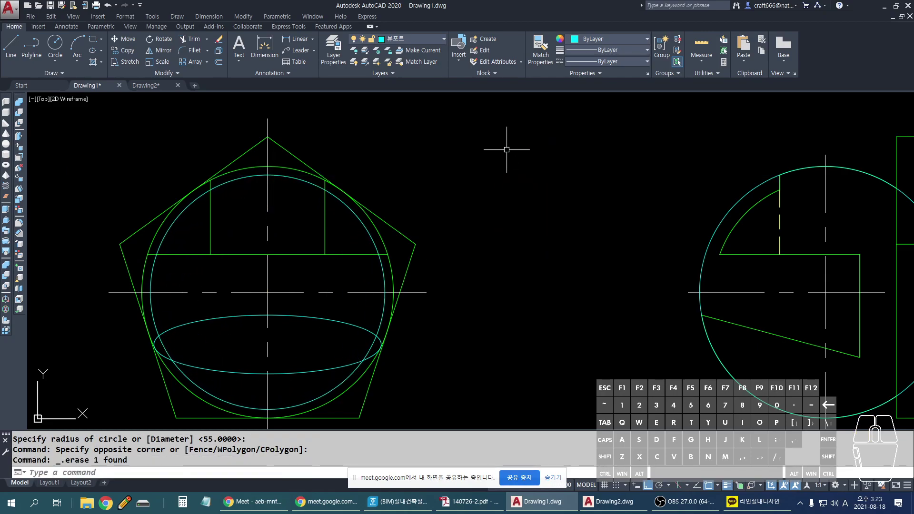
Step: Try to stretch the top view's notch base line horizontally past the sphere outline
scroll(455, 304, "down", 2)
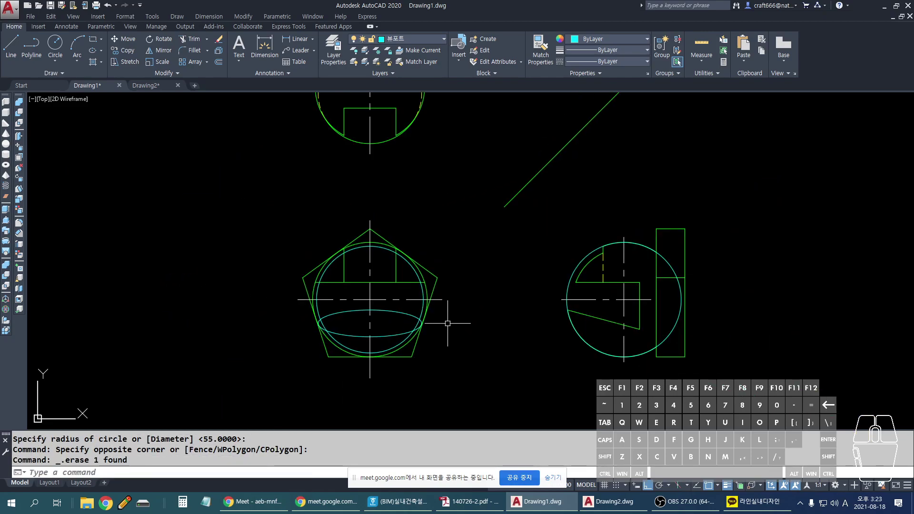
middle_click_drag(417, 240, 415, 278)
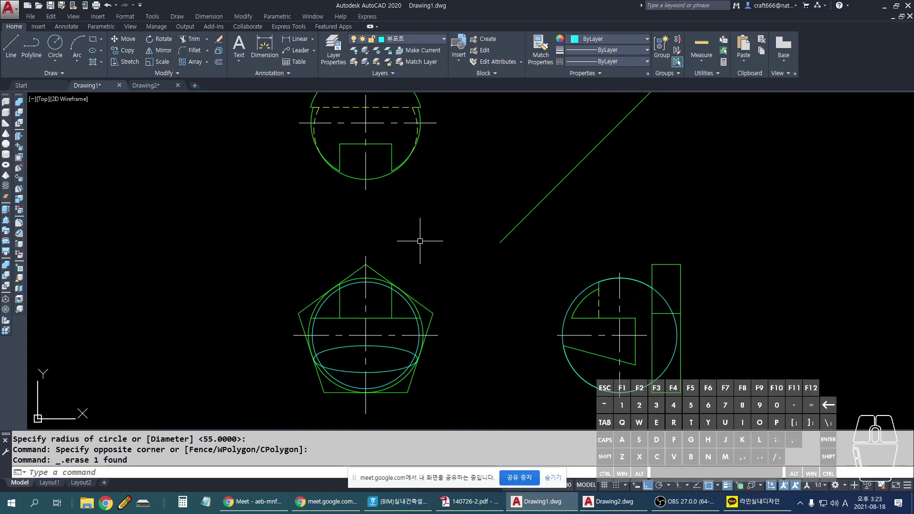
scroll(349, 163, "up", 3)
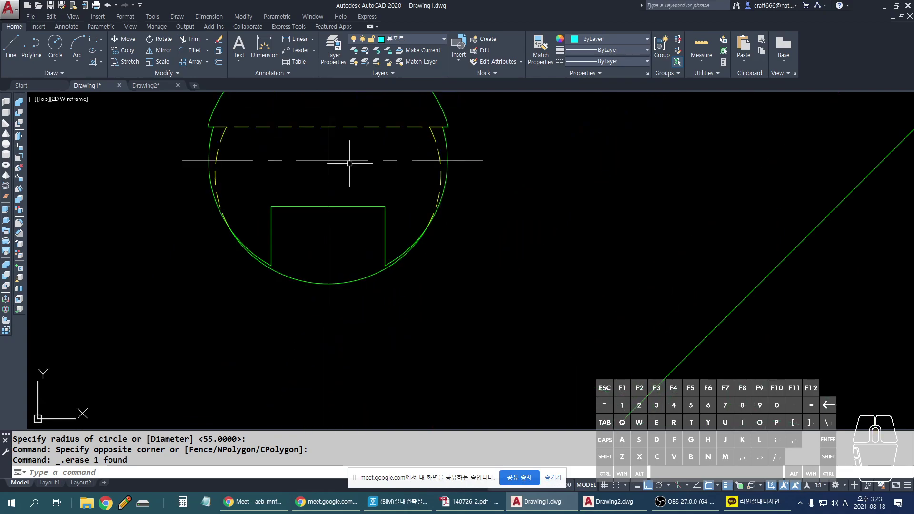
left_click(368, 206)
left_click(384, 207)
scroll(476, 209, "up", 2)
left_click(507, 206)
key("Escape")
scroll(424, 211, "up", 3)
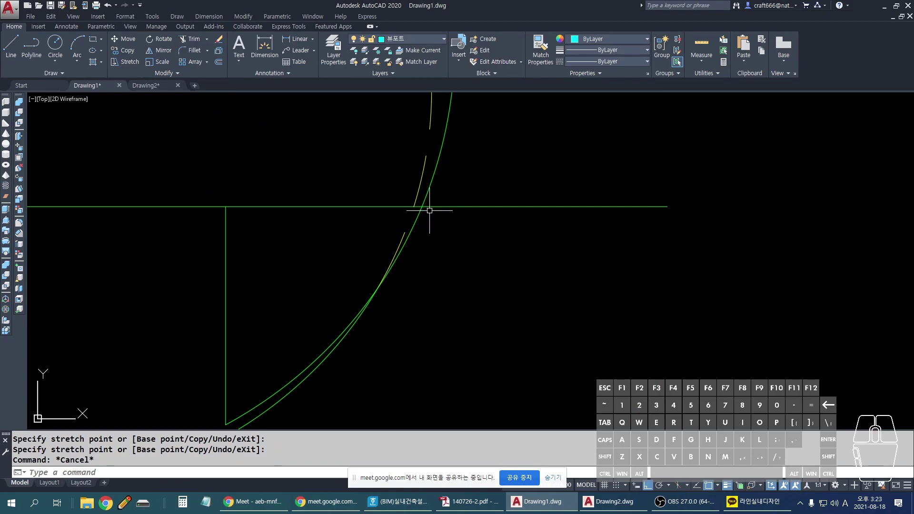
key("ctrl+z")
key("ctrl+z")
Step: Draw a circle of radius 55 mm centred on the top view's centreline intersection
type("c")
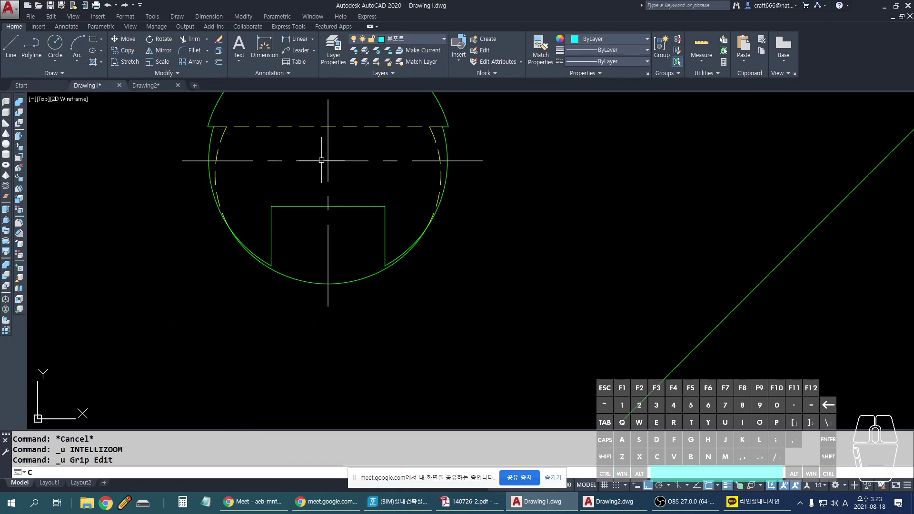
key("Return")
left_click(328, 160)
type("55")
key("Return")
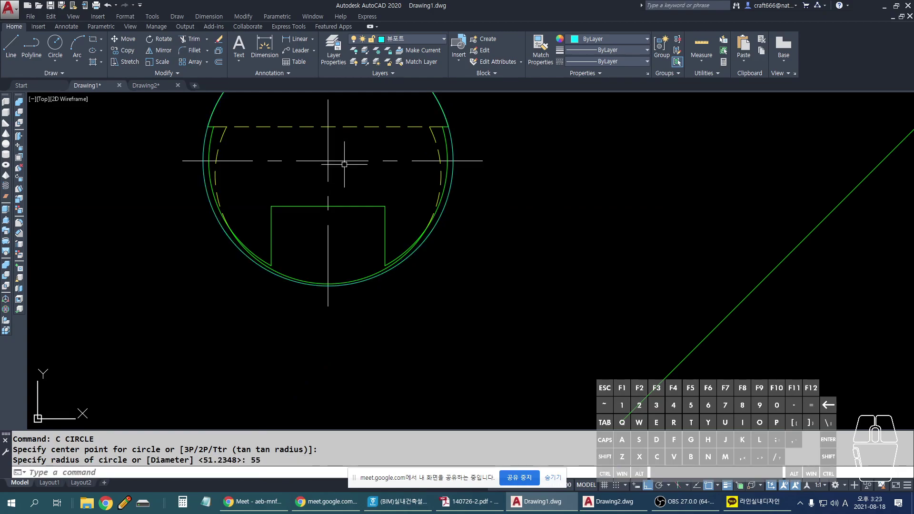
left_click_drag(193, 203, 472, 216)
key("Escape")
type("c")
key("space")
key("Escape")
Step: Draw a horizontal line about 64 mm long from the top view's right notch corner past the sphere circle
type("l")
key("space")
left_click(384, 206)
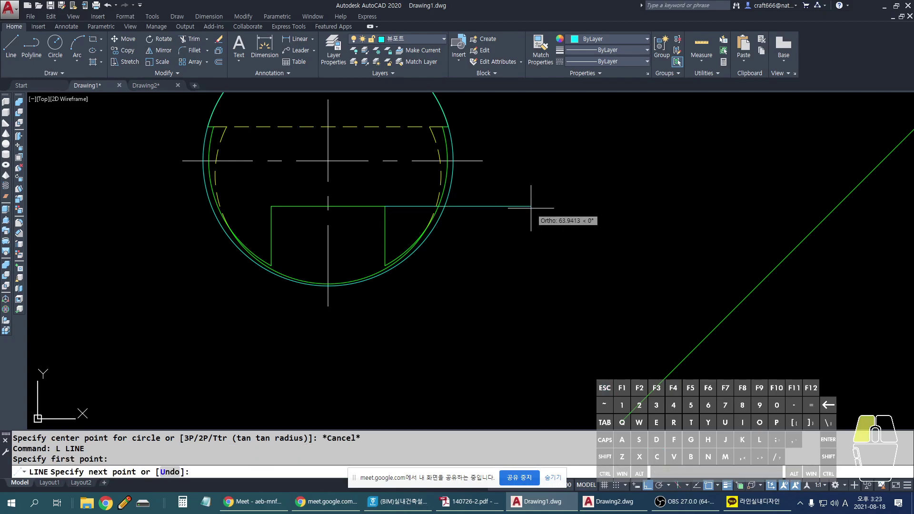
left_click(531, 207)
key("Escape")
Step: Project a vertical line about 190 mm long from where the horizontal line crosses the 55 mm circle down to the front view
scroll(459, 207, "up", 3)
scroll(442, 208, "up", 1)
type("l")
key("space")
left_click(432, 206)
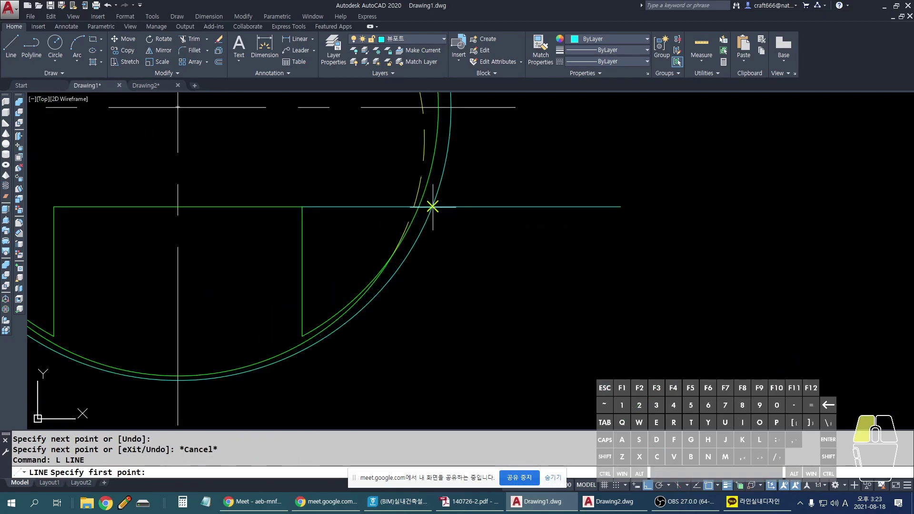
scroll(449, 135, "down", 3)
middle_click_drag(461, 368, 457, 110)
scroll(490, 368, "up", 2)
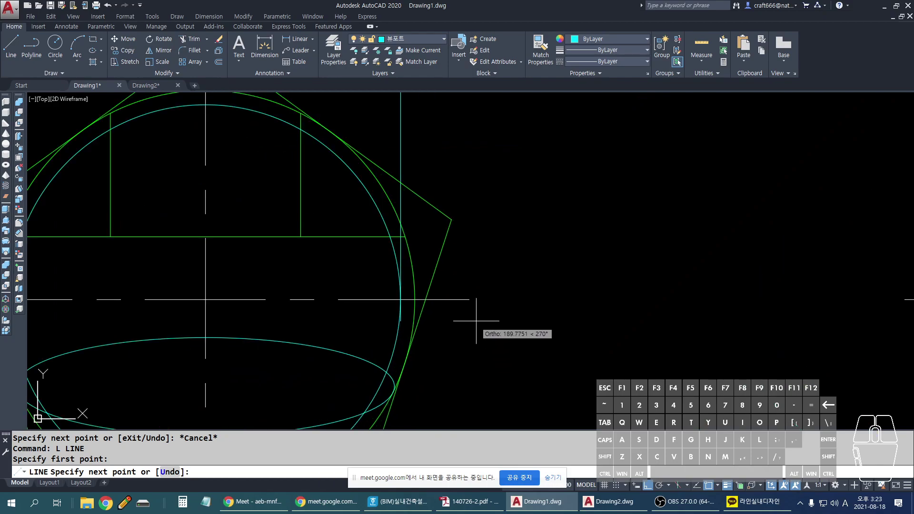
left_click(474, 321)
key("space")
scroll(401, 310, "up", 6)
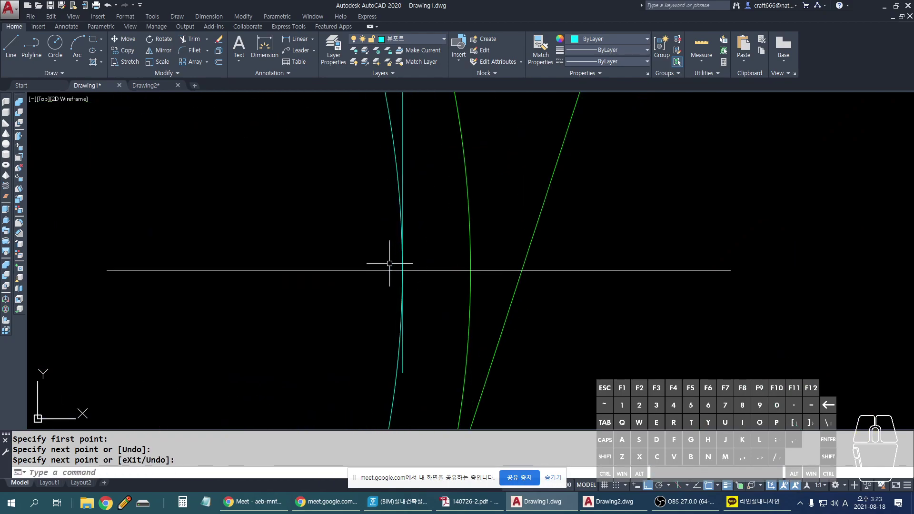
Step: Erase the vertical and horizontal projection lines and the 55 mm circle in the top view
scroll(407, 270, "down", 8)
left_click(461, 127)
left_click(392, 157)
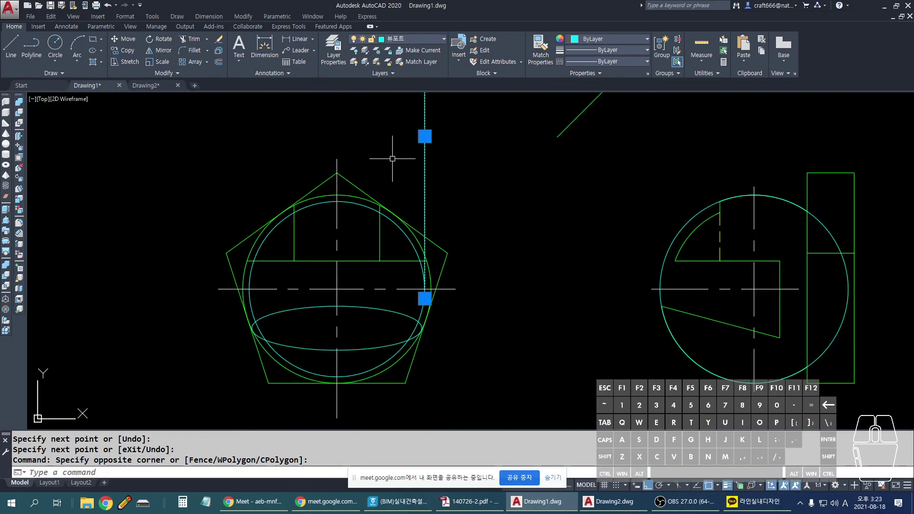
key("Delete")
middle_click_drag(392, 158, 395, 319)
scroll(463, 272, "down", 2)
left_click(467, 212)
left_click(457, 186)
key("Delete")
scroll(411, 219, "up", 5)
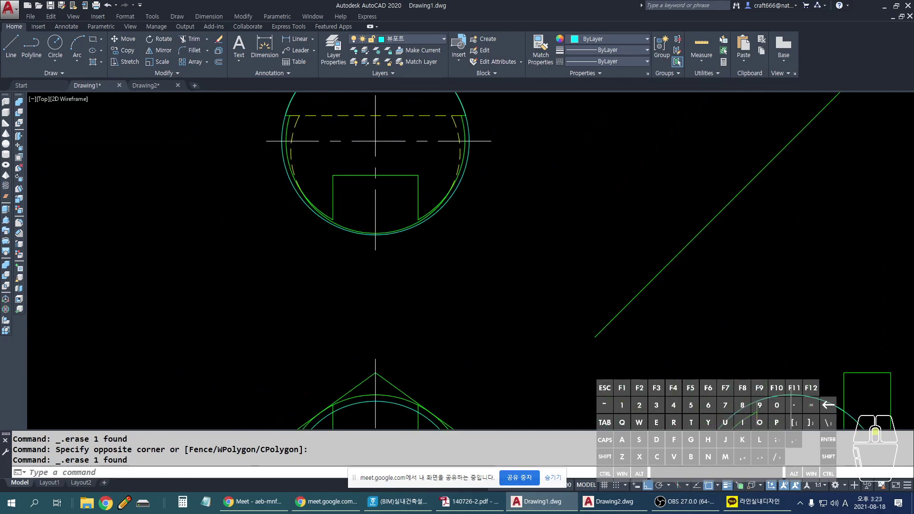
scroll(464, 202, "down", 4)
scroll(495, 145, "up", 3)
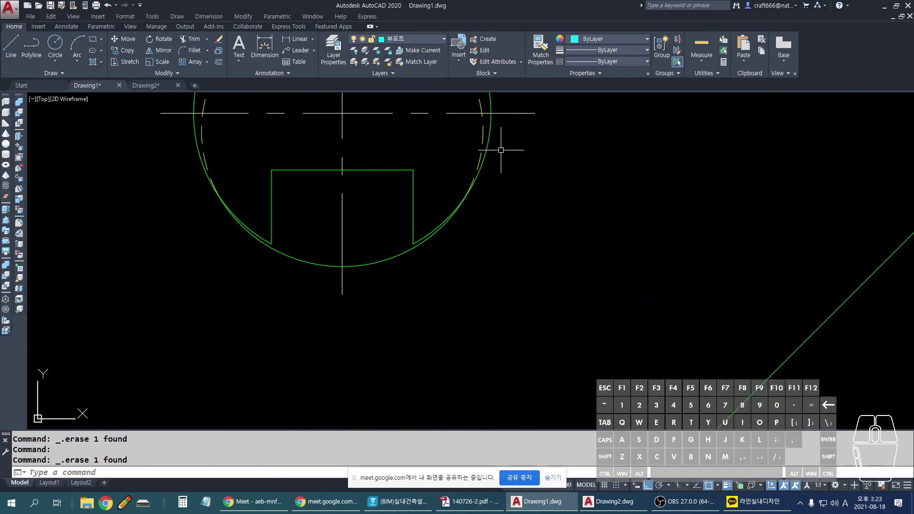
Step: Extend a horizontal construction line from the top view's right notch corner past the section arc
left_click(490, 131)
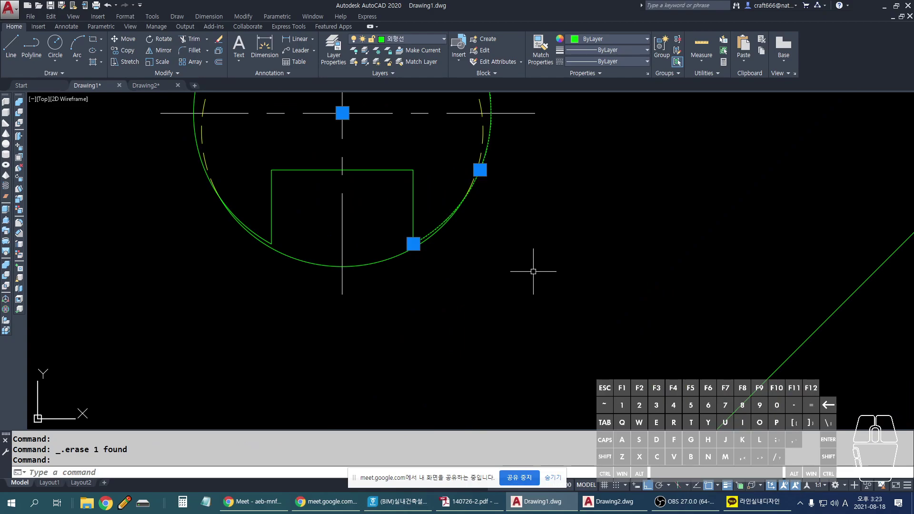
key("Escape")
scroll(469, 204, "down", 3)
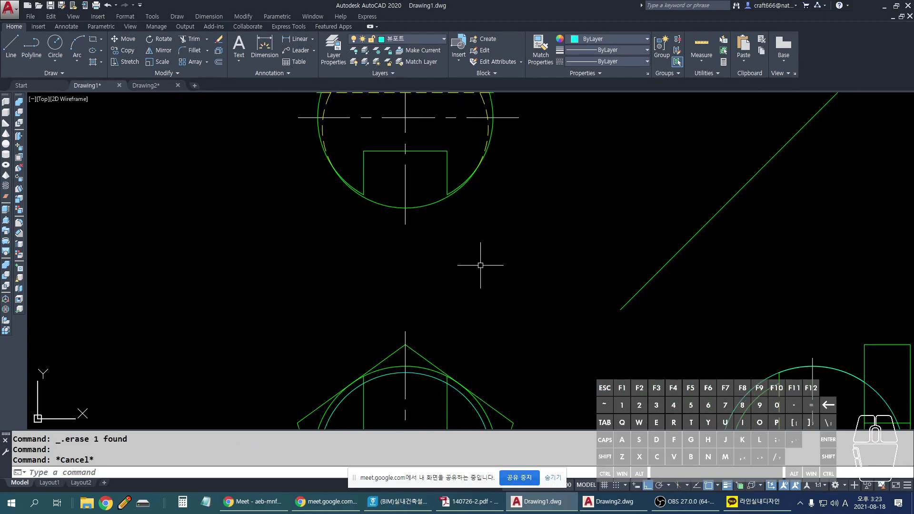
scroll(450, 209, "down", 1)
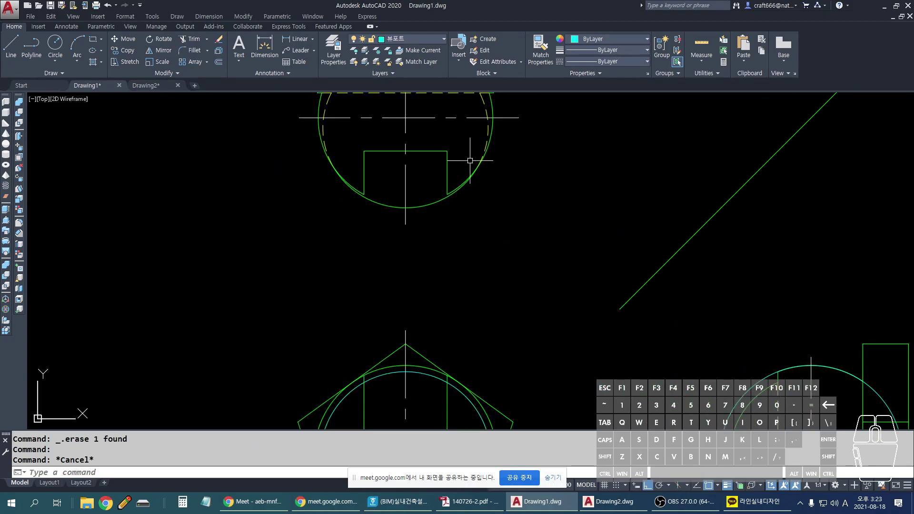
scroll(469, 162, "up", 3)
type("l")
key("space")
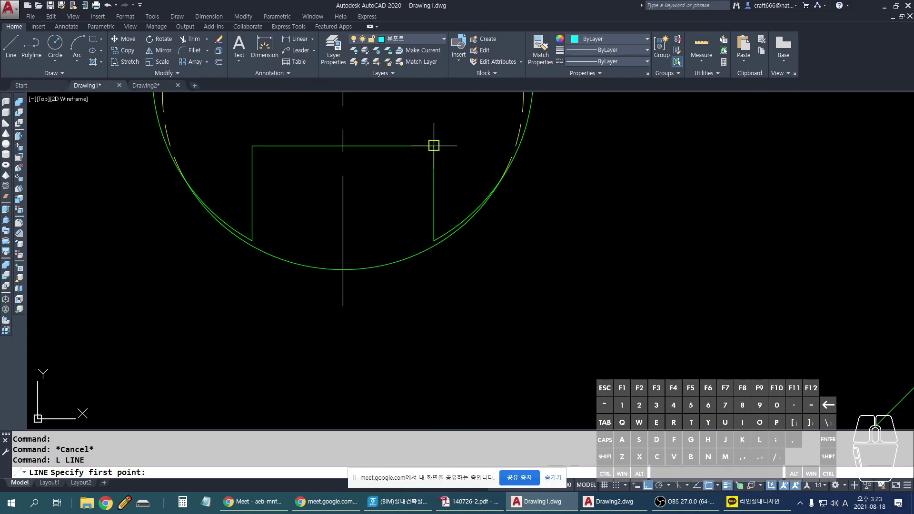
left_click(434, 145)
left_click(574, 145)
key("space")
key("space")
Step: Project a vertical line from the section arc's crossing down to the front view, and examine where it meets the base line
left_click(521, 146)
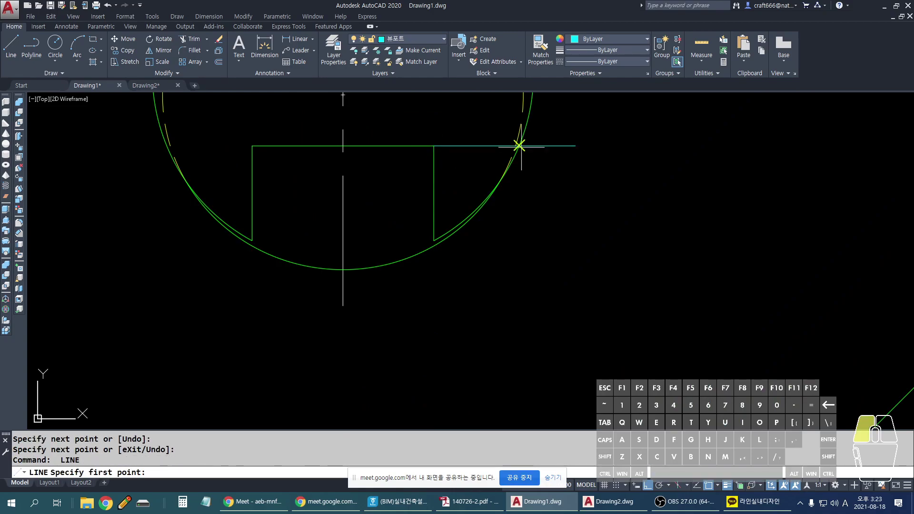
middle_click_drag(522, 295, 523, 110)
scroll(522, 134, "down", 3)
scroll(522, 133, "down", 1)
scroll(501, 280, "up", 3)
left_click(516, 374)
key("space")
scroll(545, 362, "up", 3)
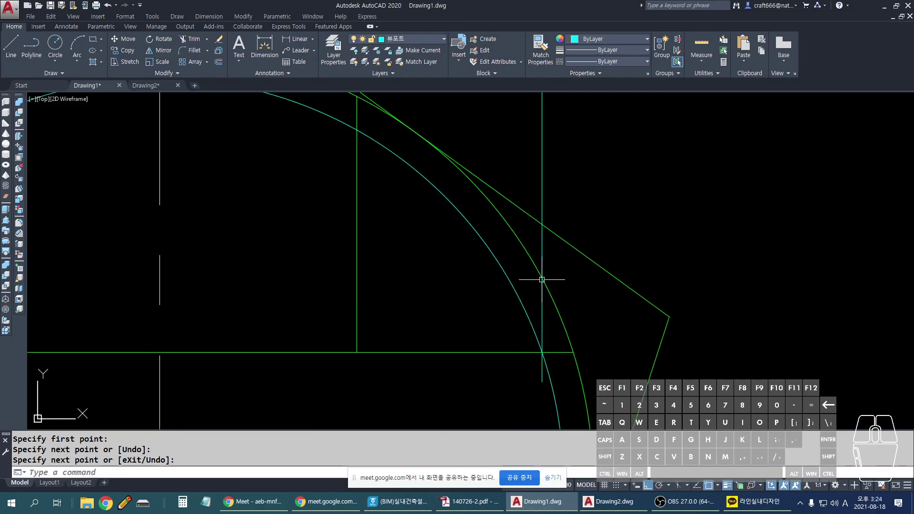
scroll(539, 277, "down", 3)
key("ctrl+2")
left_click_drag(377, 405, 585, 310)
key("Escape")
Step: Erase the vertical projection line and the horizontal construction line beside the top view's notch
left_click(589, 209)
left_click(492, 132)
key("Delete")
scroll(521, 310, "down", 3)
scroll(494, 245, "down", 2)
key("Escape")
middle_click_drag(561, 227, 431, 229)
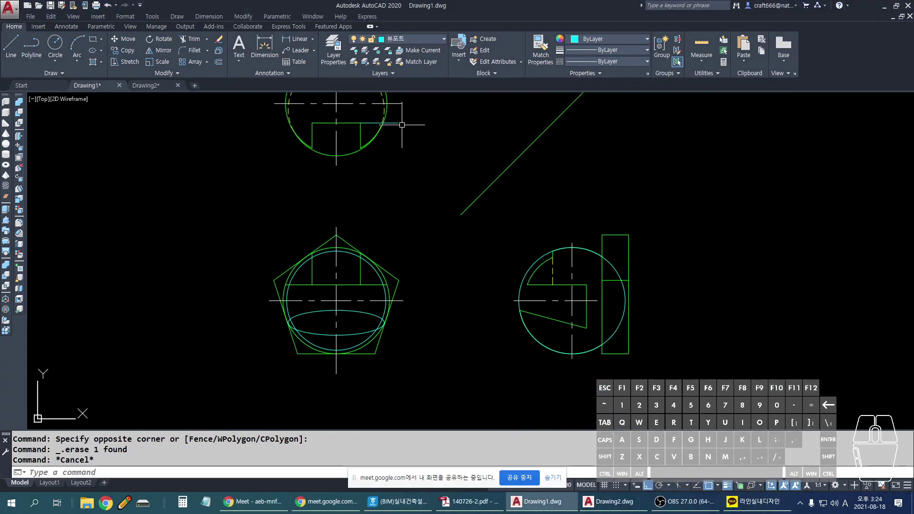
left_click(374, 123)
key("Delete")
Step: Examine the vertical cutting plane through the right view's full circle at the notch and its projection to the front view
scroll(571, 305, "up", 2)
left_click_drag(557, 201, 662, 288)
left_click_drag(637, 251, 662, 288)
left_click_drag(542, 164, 547, 438)
left_click_drag(382, 262, 412, 278)
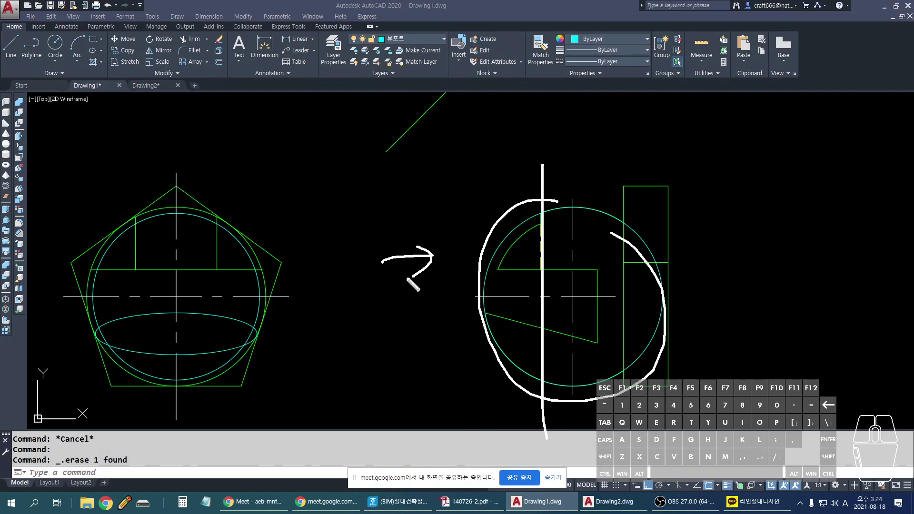
key("Escape")
Step: Trim the front view's inner circle to the arc between the notch sides, and erase its leftover lower part
scroll(170, 218, "up", 3)
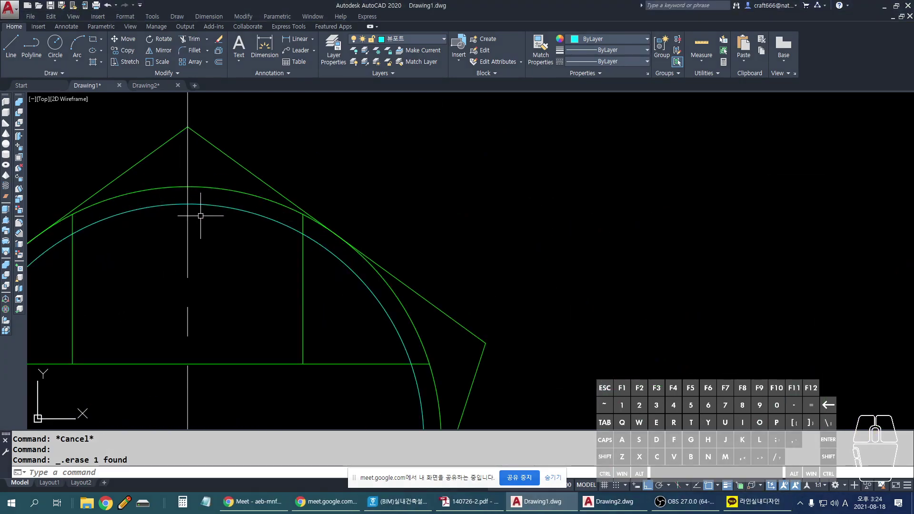
scroll(219, 216, "down", 5)
type("tr")
key("Return")
left_click(299, 234)
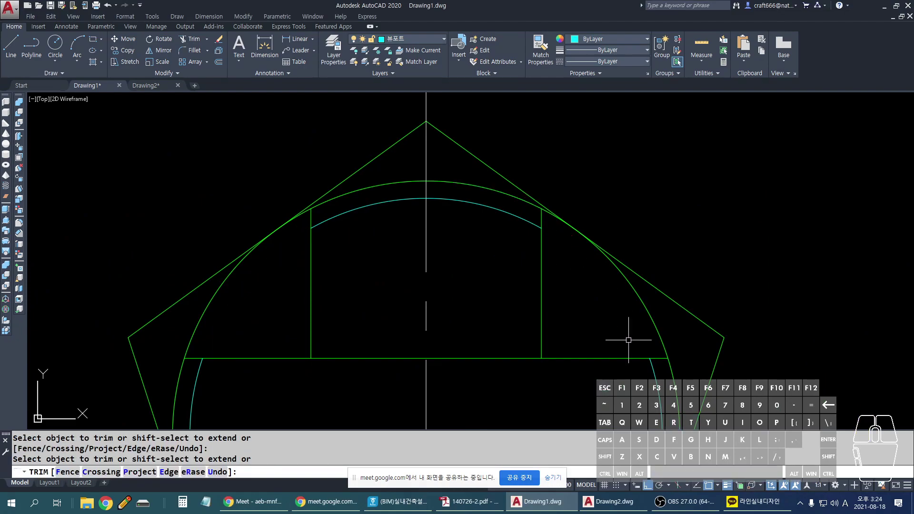
key("Escape")
left_click(665, 392)
left_click(651, 381)
key("Delete")
scroll(423, 187, "down", 5)
Step: Trim the front view's notch sides back to the arc
scroll(417, 186, "up", 6)
type("tr")
key("Return")
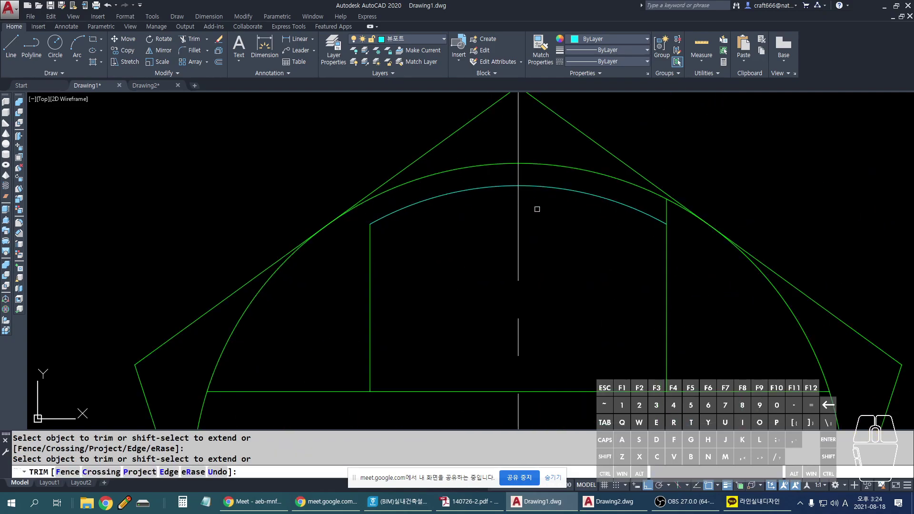
key("Escape")
Step: Match the properties of the front view's notch arc to the green notch side line
type("ma")
key("Return")
left_click(666, 250)
scroll(591, 224, "down", 3)
key("Escape")
Step: Erase the full construction circle over the right view's sphere
middle_click_drag(731, 277, 533, 275)
scroll(312, 207, "up", 2)
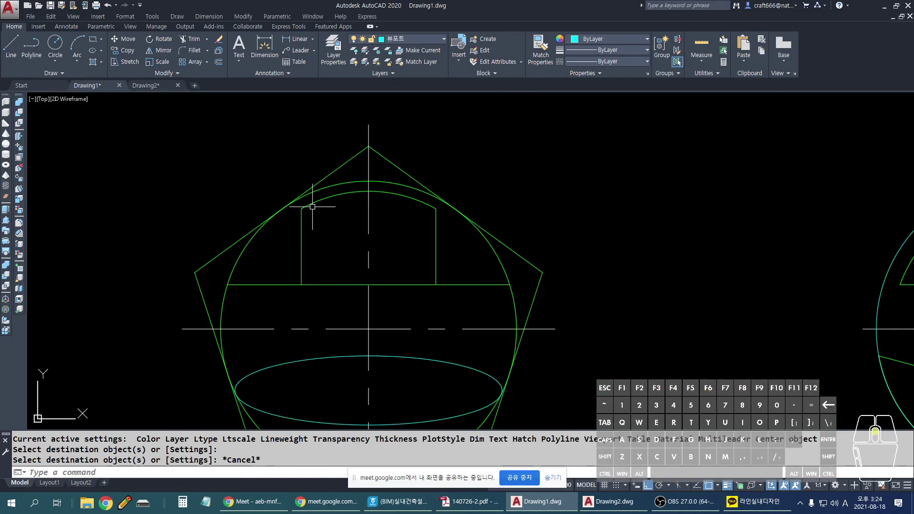
scroll(375, 196, "down", 3)
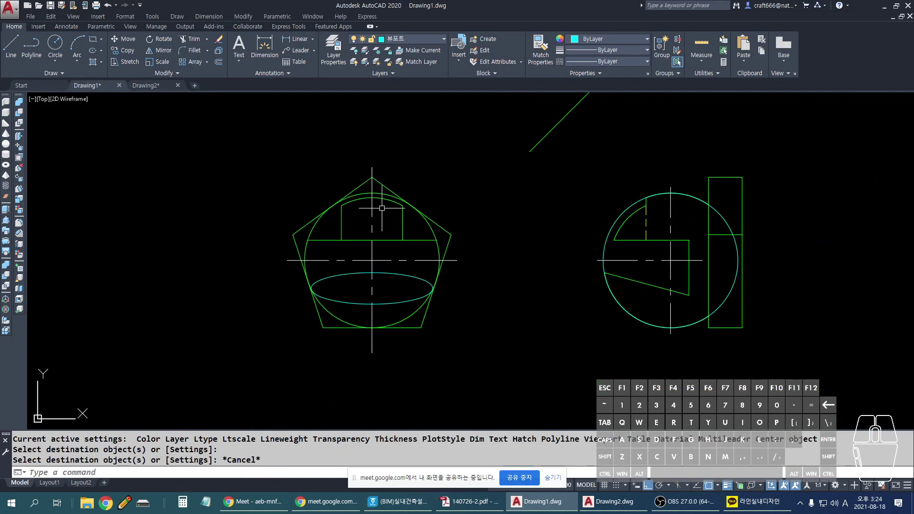
left_click(628, 208)
key("Delete")
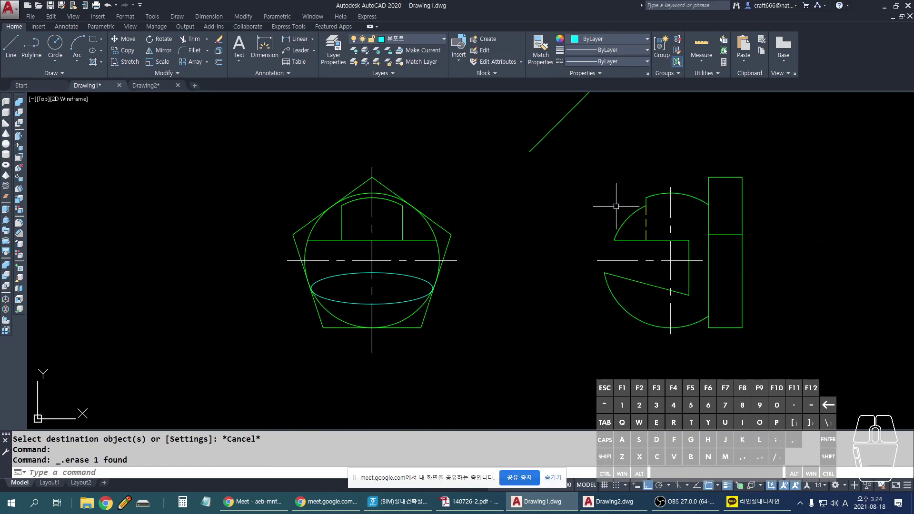
Step: Switch to the PDF and examine how the sphere's junction with the plate in the right view forms the front view's dashed circle
key("alt+Tab")
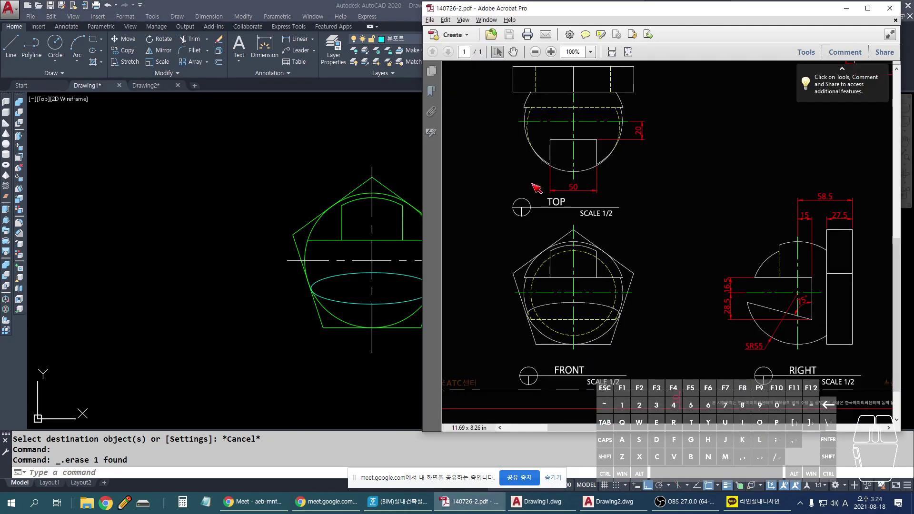
scroll(581, 282, "up", 2, "ctrl")
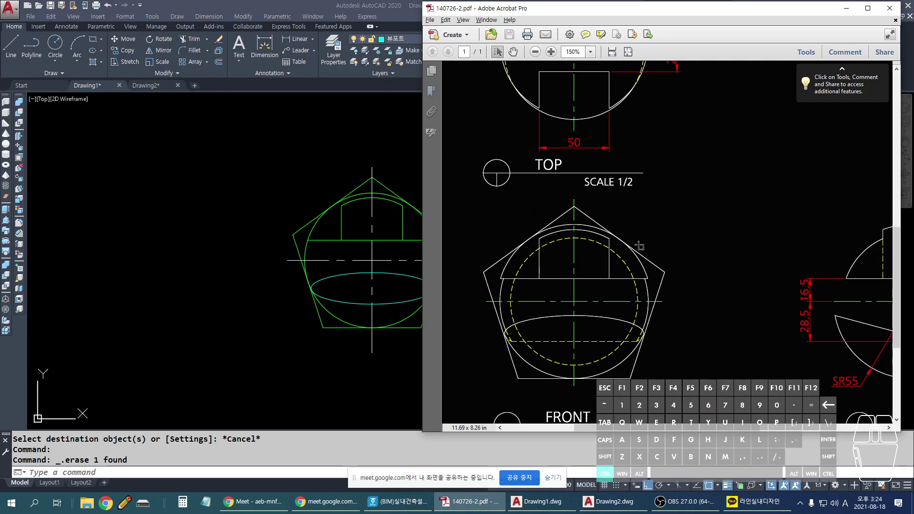
scroll(639, 246, "down", 2, "ctrl")
scroll(856, 255, "up", 2, "ctrl")
key("ctrl+2")
left_click_drag(853, 238, 840, 237)
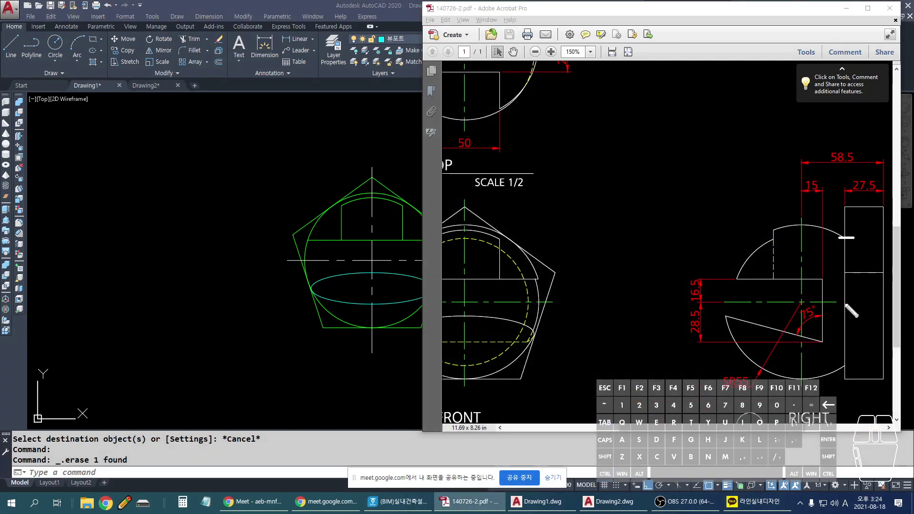
left_click_drag(839, 364, 854, 364)
mouse_move(472, 239)
left_mouse_down()
mouse_move(524, 277)
mouse_move(437, 367)
mouse_move(457, 238)
mouse_move(490, 237)
left_mouse_up()
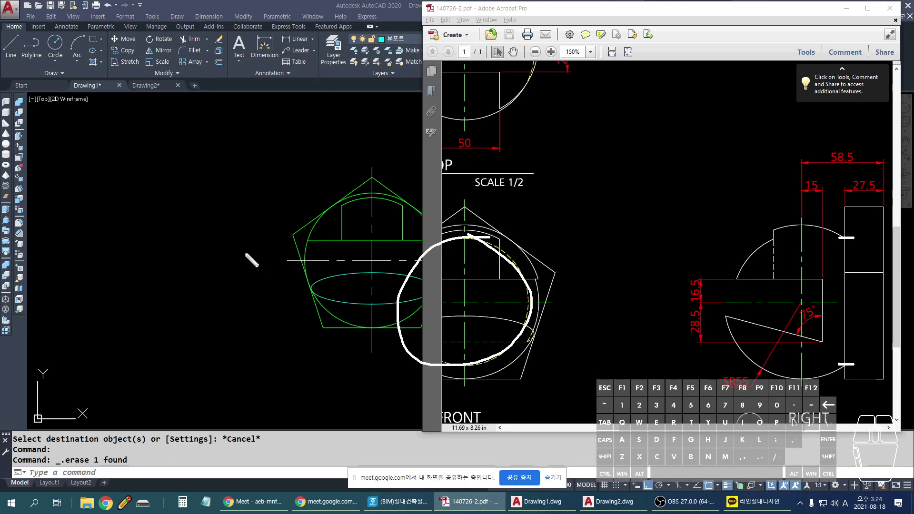
Step: Switch to AutoCAD and draw a horizontal construction line from the sphere's upper junction with the plate in the right view across the front view
key("Escape")
left_click(247, 253)
scroll(677, 225, "up", 1)
key("ctrl+Tab")
left_click_drag(711, 199, 725, 198)
left_click_drag(711, 341, 719, 341)
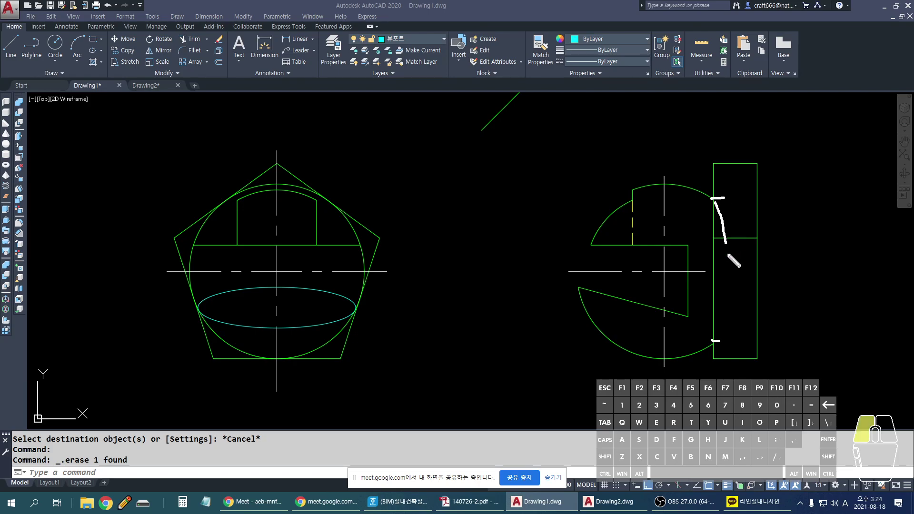
key("Escape")
type("l")
key("Return")
left_click(713, 198)
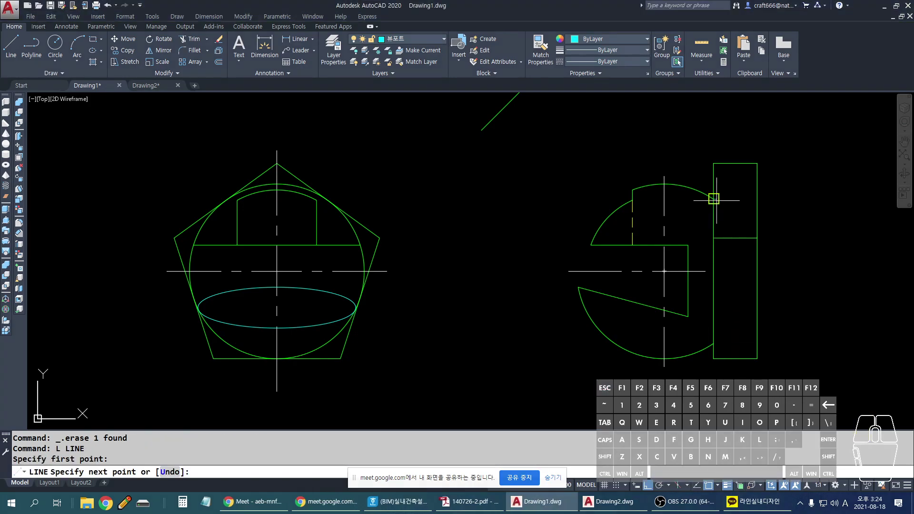
left_click(143, 184)
key("Return")
Step: Draw a circle centred on the front view's centreline intersection, with its radius reaching the horizontal construction line
scroll(278, 257, "up", 3)
type("c")
key("Return")
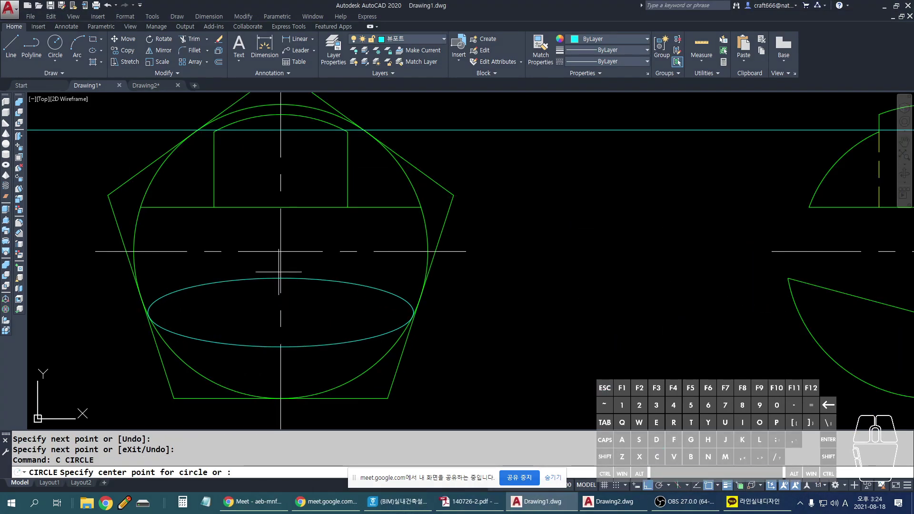
left_click(280, 250)
left_click(279, 128)
key("Escape")
Step: Erase the horizontal construction line running between the right and front views
left_click(499, 124)
left_click(542, 113)
key("Delete")
Step: Move the front view's new junction circle to the yellow dashed hidden-line layer
left_click(374, 177)
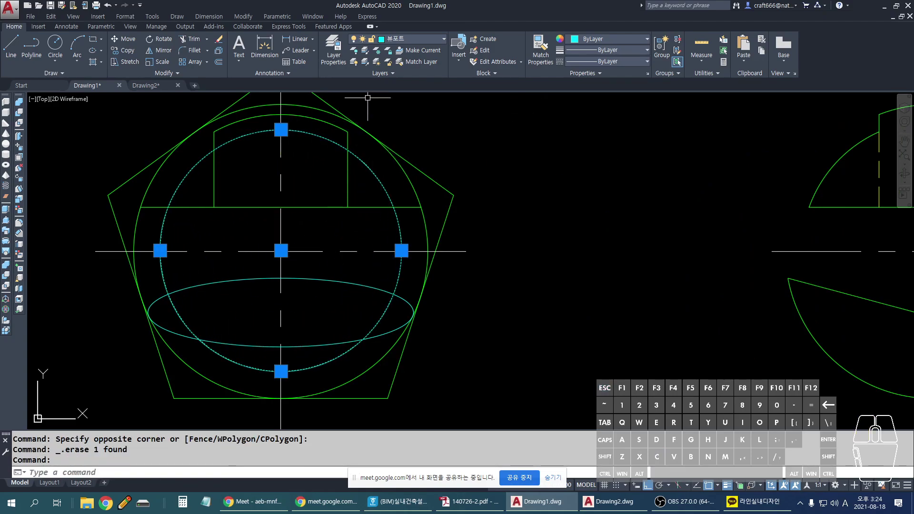
left_click(412, 39)
left_click(398, 95)
key("Escape")
key("Escape")
key("Escape")
scroll(376, 290, "down", 3)
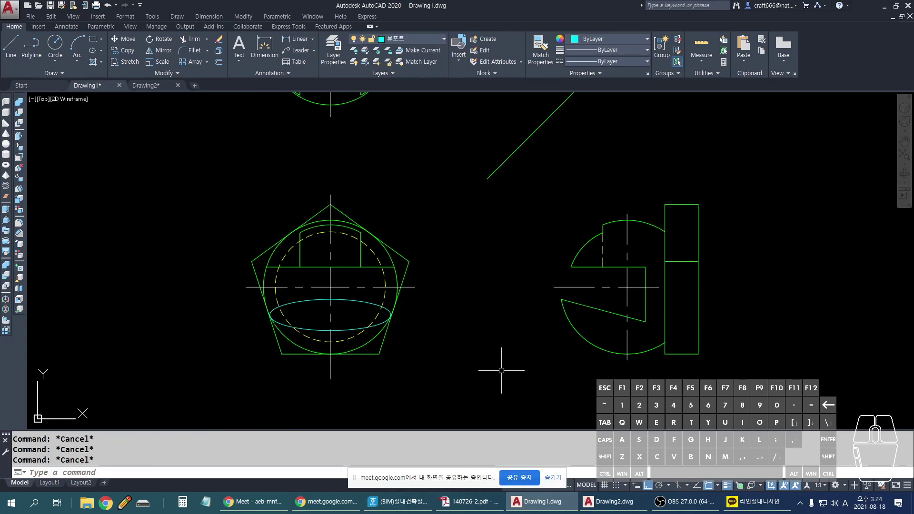
Step: Switch to the PDF and examine the front view's side outlines of the sphere between the horizontal cut edge and the sloped cut's ellipse
key("alt+Tab")
key("alt+Tab")
scroll(522, 230, "down", 4, "ctrl")
scroll(554, 337, "up", 4, "ctrl")
scroll(667, 302, "up", 4, "ctrl")
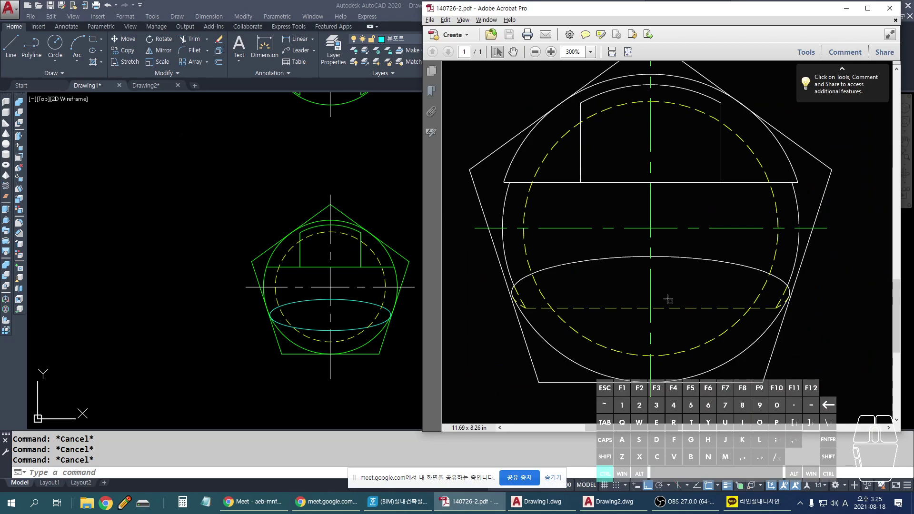
key("ctrl+2")
left_click_drag(741, 145, 755, 146)
mouse_move(791, 180)
left_mouse_down()
mouse_move(800, 230)
mouse_move(780, 288)
left_mouse_up()
left_click_drag(505, 272, 526, 305)
key("Escape")
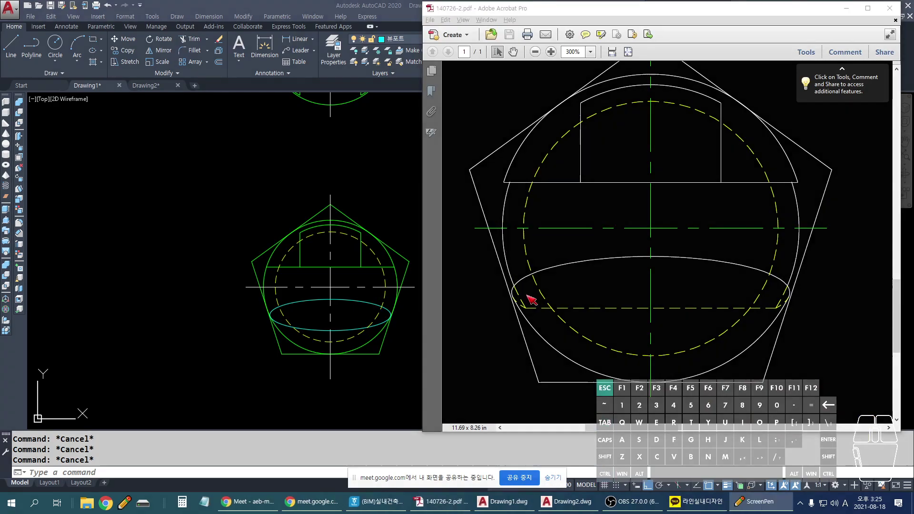
scroll(525, 292, "down", 1, "ctrl")
scroll(526, 292, "down", 3, "ctrl")
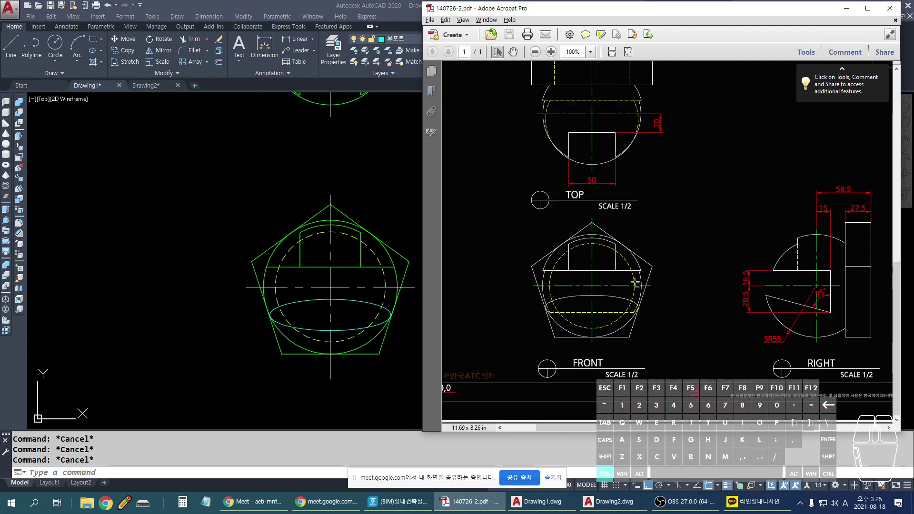
scroll(745, 301, "up", 1, "ctrl")
key("ctrl+2")
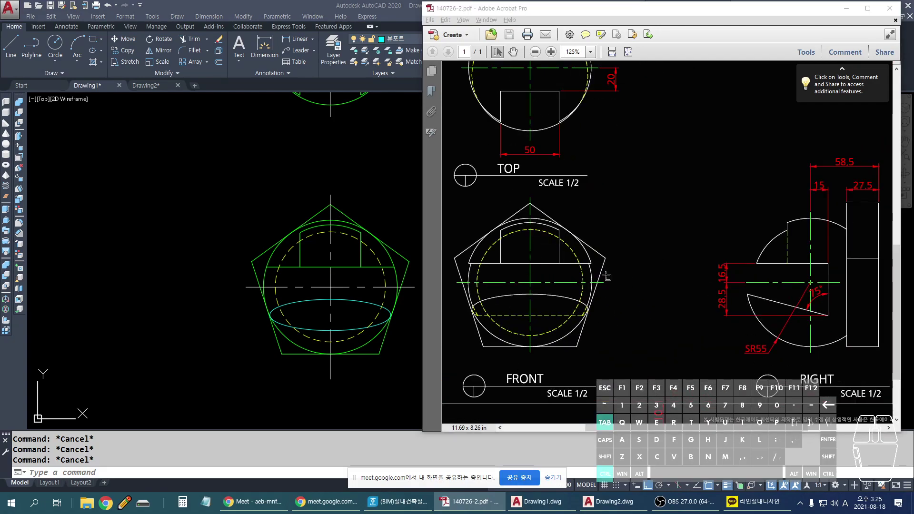
left_click_drag(590, 266, 588, 310)
left_click_drag(470, 261, 493, 319)
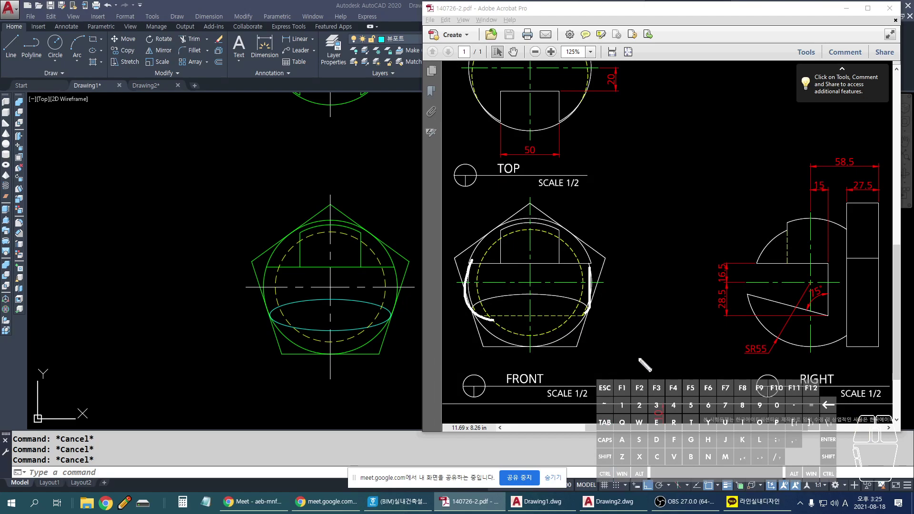
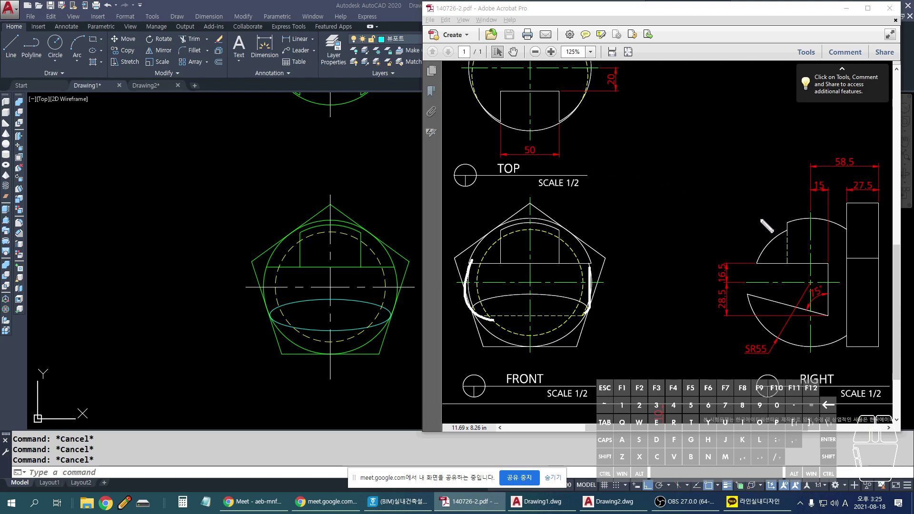
Step: Examine how the right view's vertical cut edge relates to the front view's curved side edges in the PDF, and return to AutoCAD
mouse_move(511, 229)
left_mouse_down()
mouse_move(526, 222)
mouse_move(558, 231)
left_mouse_up()
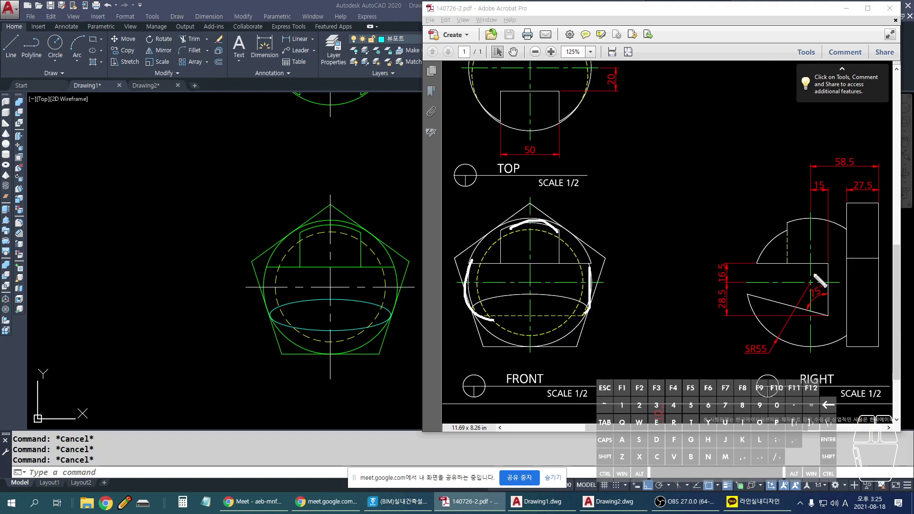
mouse_move(788, 221)
left_mouse_down()
mouse_move(788, 255)
mouse_move(828, 317)
left_mouse_up()
left_click_drag(852, 228, 851, 319)
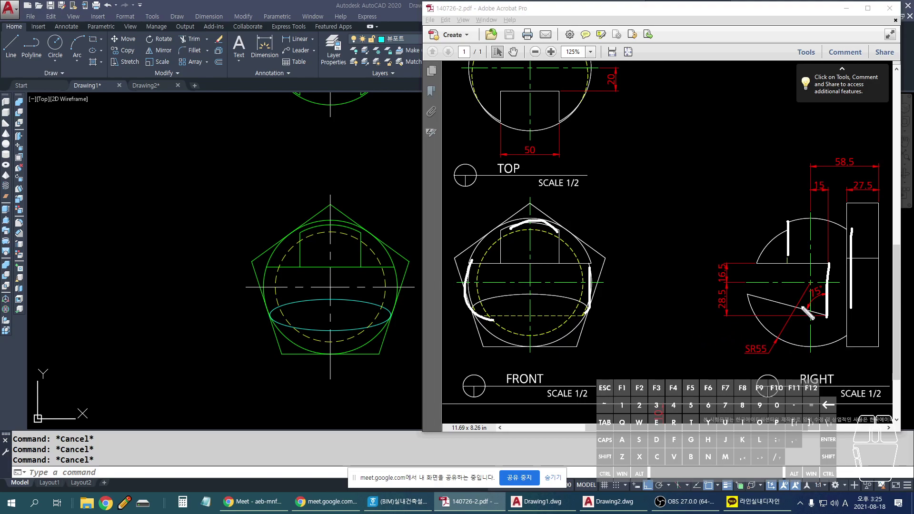
left_click(591, 303)
mouse_move(591, 280)
left_mouse_down()
mouse_move(583, 267)
mouse_move(794, 261)
left_mouse_up()
left_click_drag(696, 314, 850, 320)
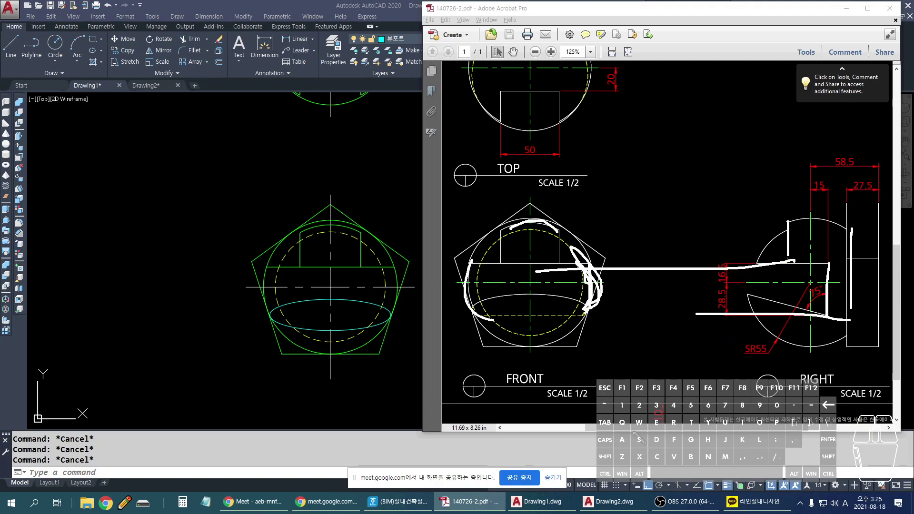
key("Escape")
left_click(405, 350)
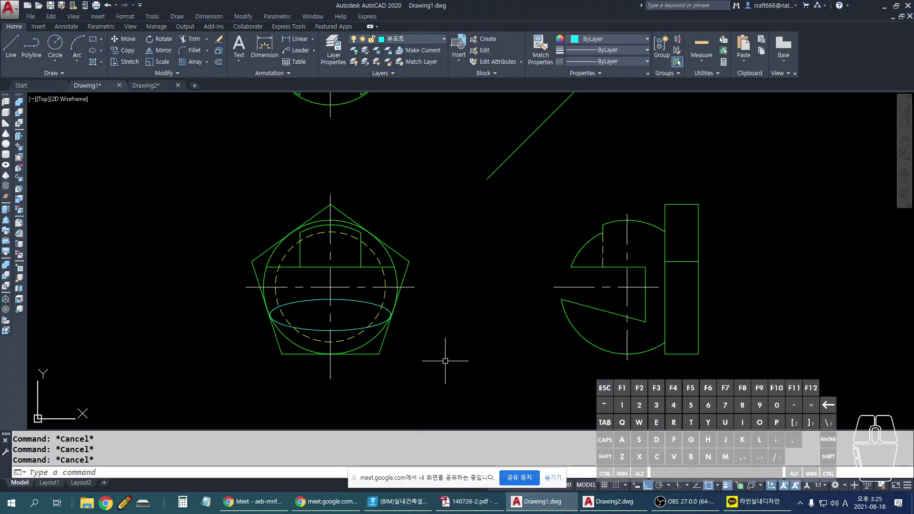
Step: Draw a vertical construction line through the lower end of the right view's vertical cut edge
scroll(398, 305, "up", 2)
scroll(486, 325, "down", 1)
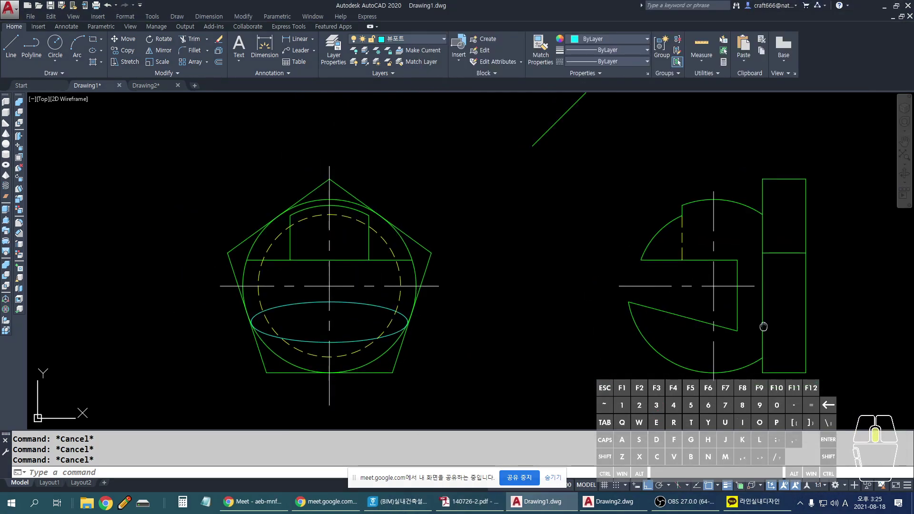
middle_click_drag(764, 327, 673, 300)
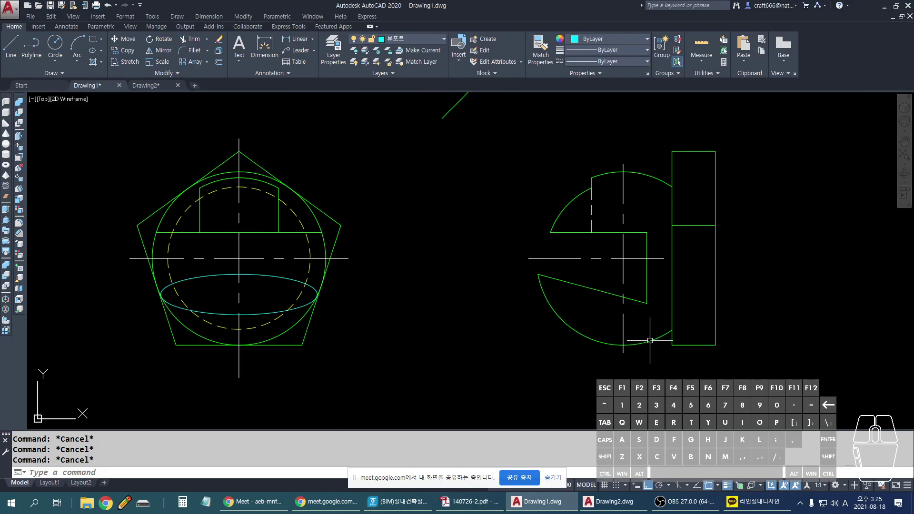
type("xl")
key("Return")
left_click(646, 303)
left_click(645, 152)
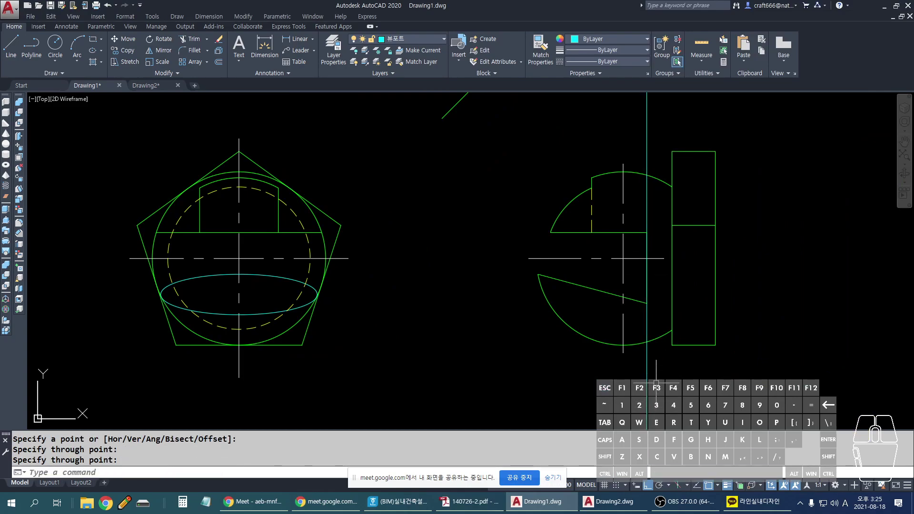
Step: Examine how the right view's vertical cut plane slices the sphere and corresponds to the front view's side arc
scroll(648, 338, "up", 2)
key("ctrl+2")
left_click_drag(645, 125, 646, 356, "shift")
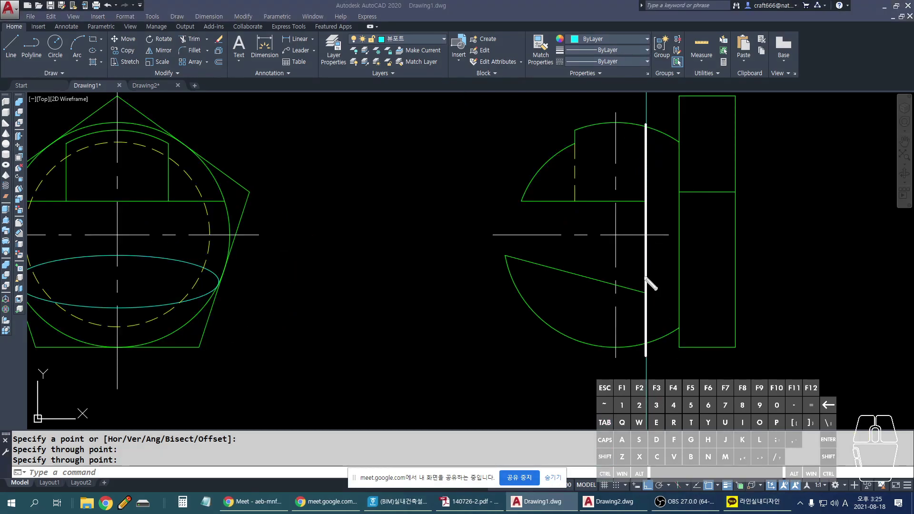
left_click_drag(647, 202, 665, 218)
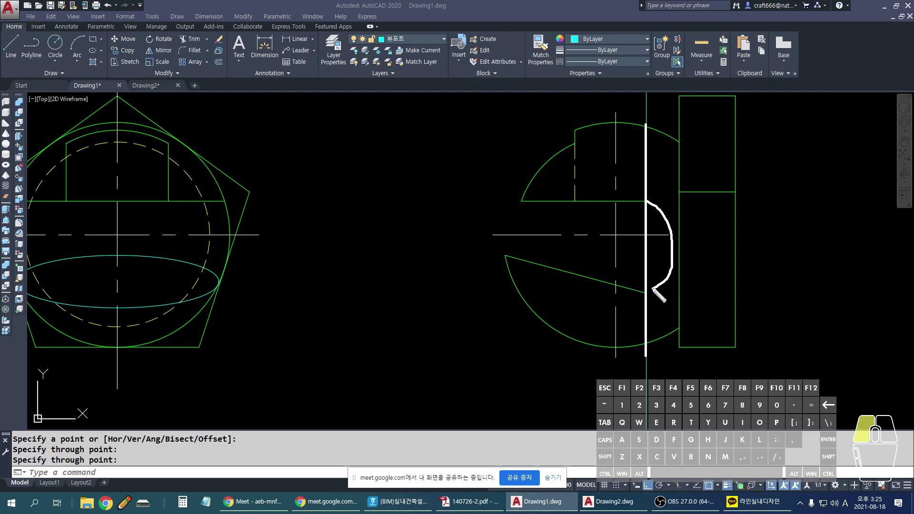
left_click_drag(653, 289, 652, 291)
left_click_drag(221, 204, 216, 288)
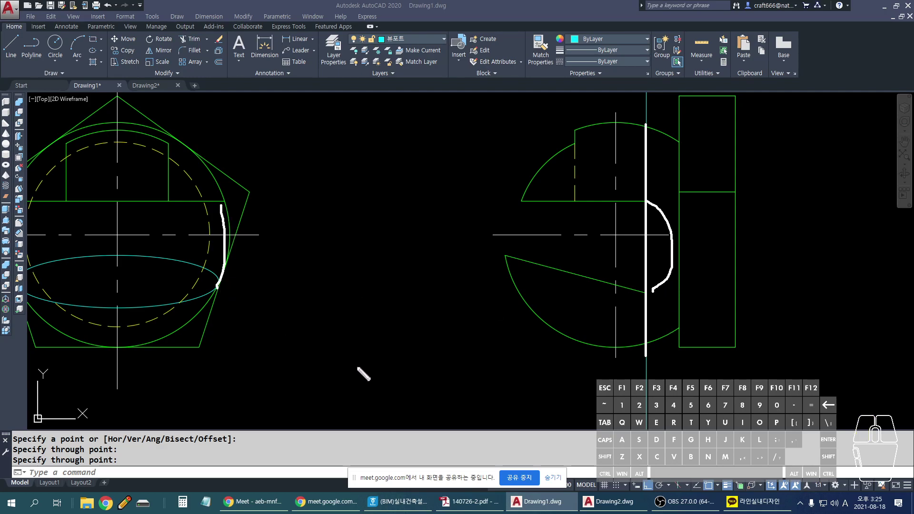
key("Escape")
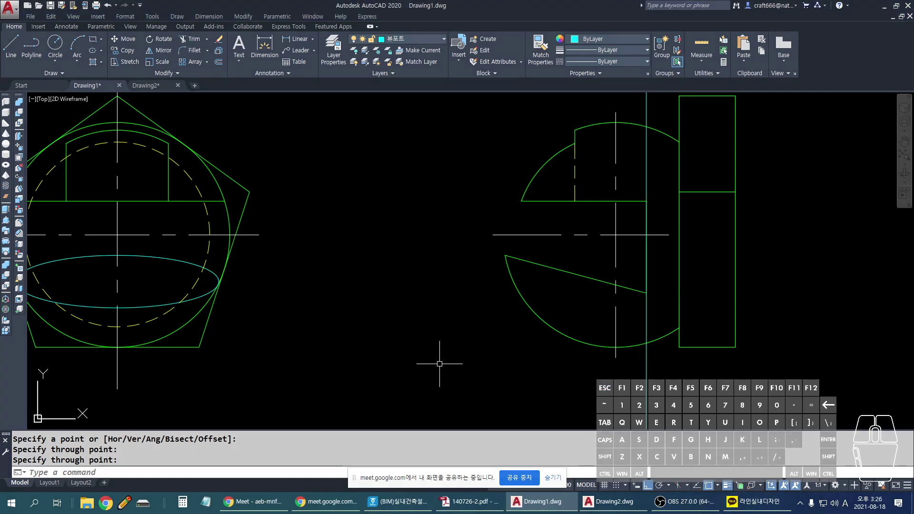
Step: Draw a horizontal line from the vertical construction line's lower intersection with the right view's sphere outline across the front view
type("l")
key("Return")
left_click(646, 343)
middle_click_drag(92, 376, 322, 359)
left_click(203, 367)
key("Return")
Step: Draw a circle from the front view's centreline intersection with its radius reaching the horizontal projection line, and erase that line
type("c")
key("Return")
left_click(347, 217)
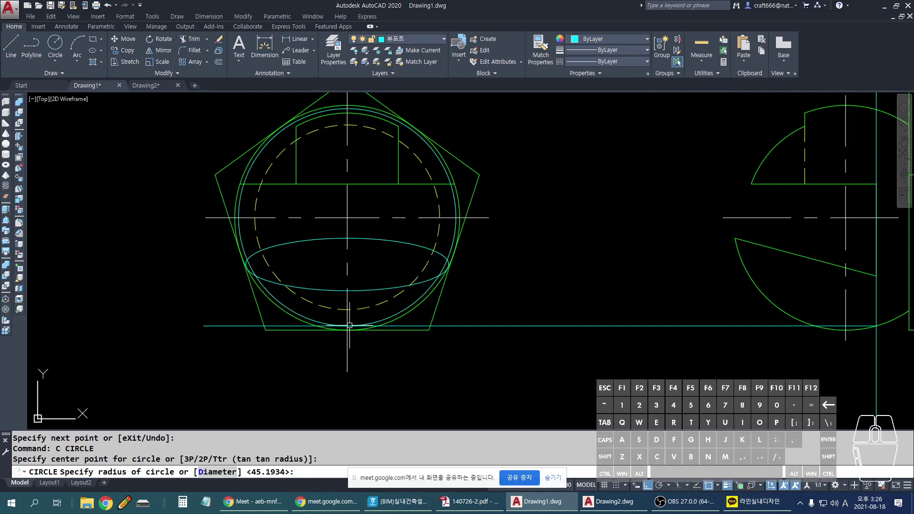
left_click(347, 326)
left_click(600, 273)
left_click(477, 326)
Step: Trim the front view's new circle above the horizontal cut edge and below the sloped cut's ellipse, leaving two side arcs
scroll(439, 218, "up", 2)
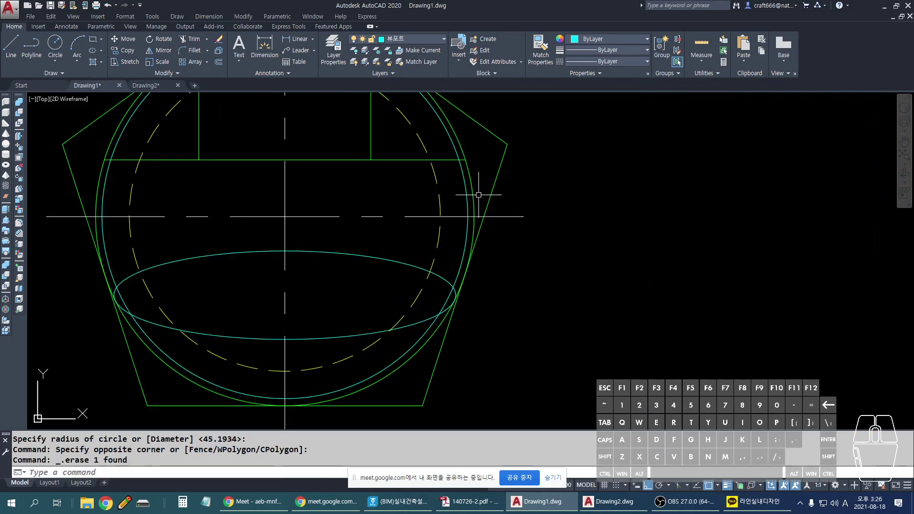
scroll(469, 183, "up", 1)
type("tr")
key("space")
key("Return")
scroll(453, 144, "down", 2)
scroll(452, 265, "up", 2)
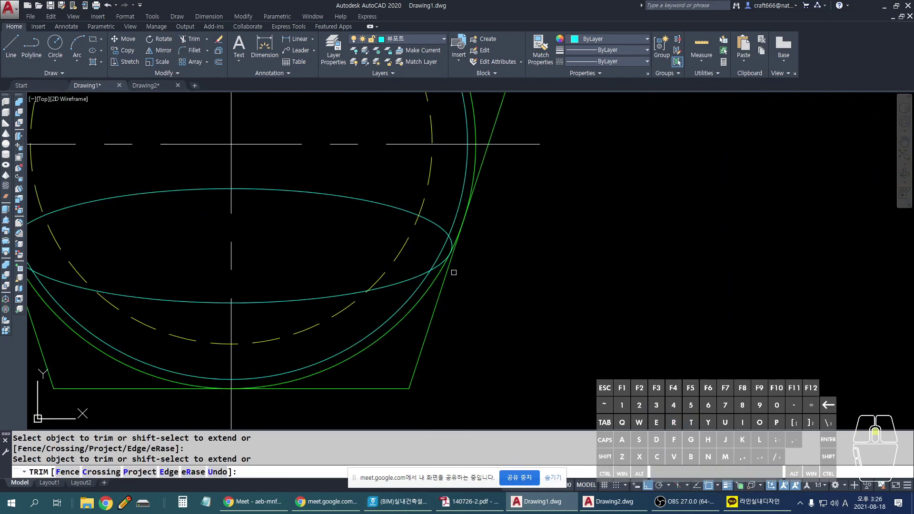
scroll(442, 262, "down", 2)
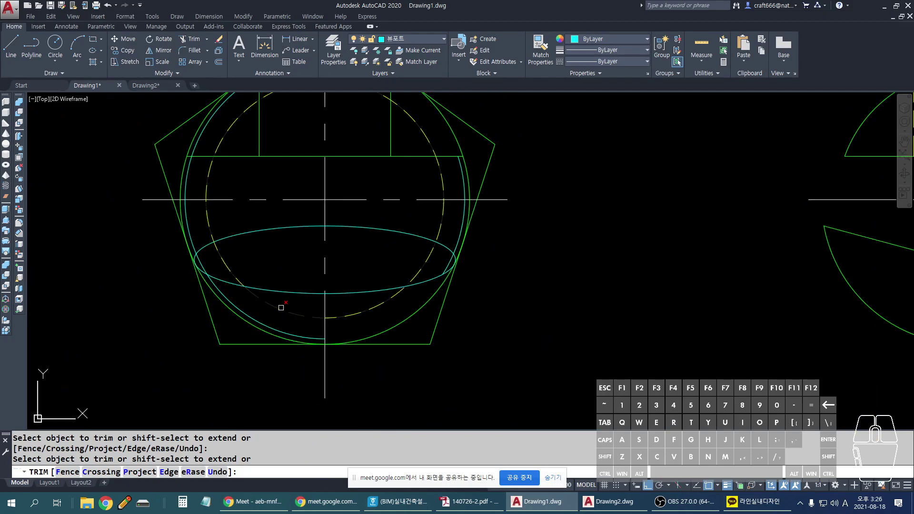
left_click(203, 138)
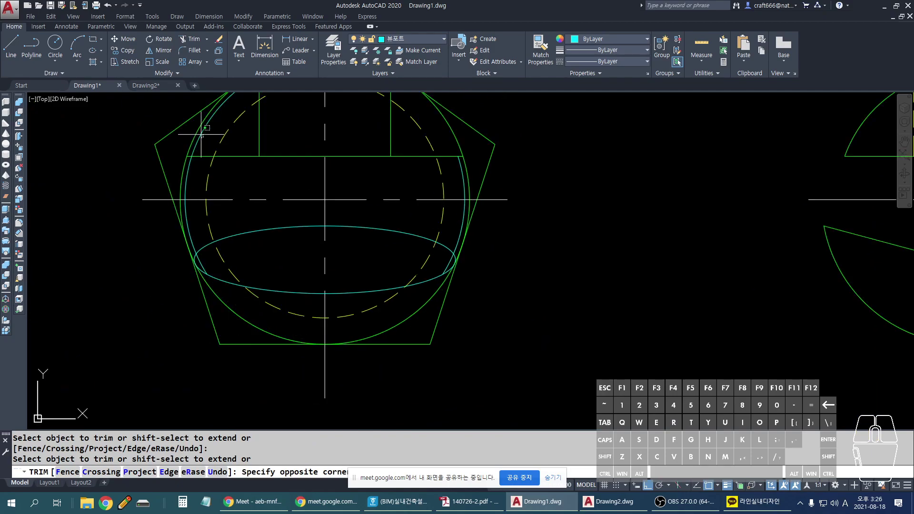
middle_click_drag(205, 143, 248, 192)
key("Escape")
Step: Trim the front view's outer sphere outline just below the horizontal cut edge on both sides
scroll(502, 224, "up", 2)
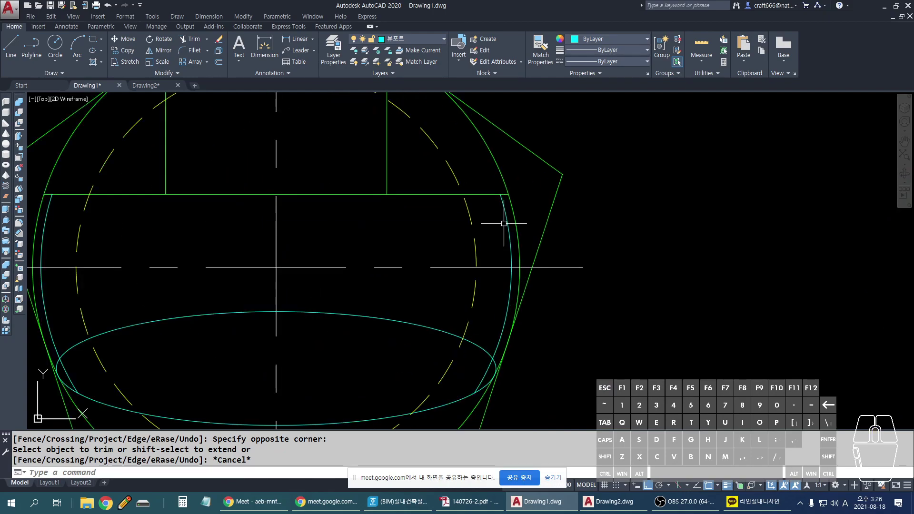
type("tr")
key("Return")
left_click(513, 199)
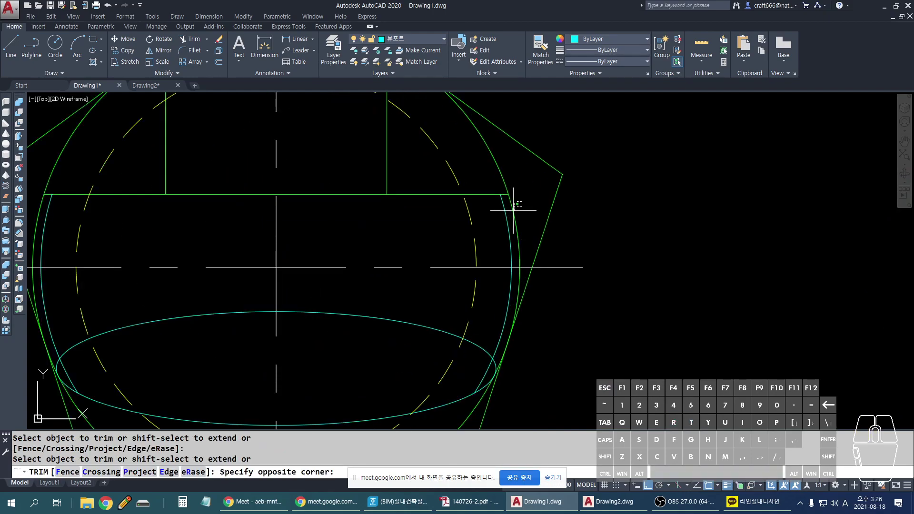
left_click(514, 213)
scroll(513, 213, "down", 2)
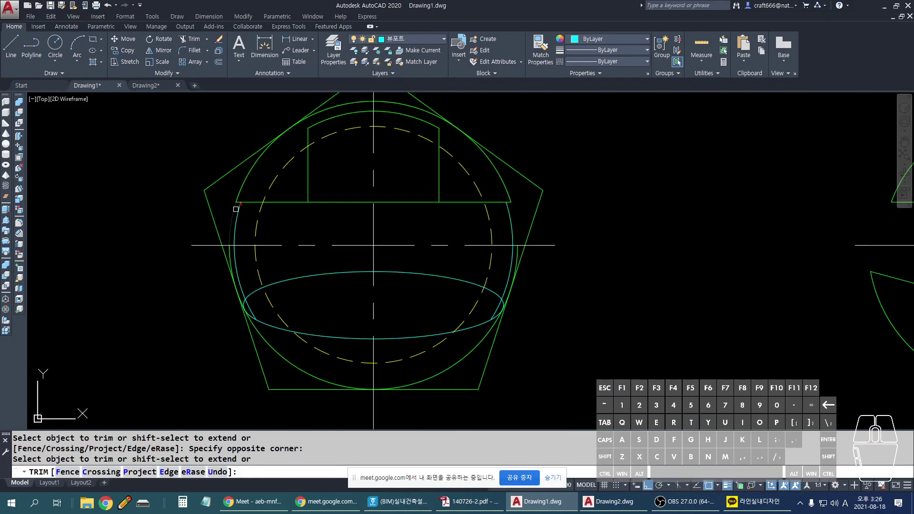
scroll(233, 260, "up", 1)
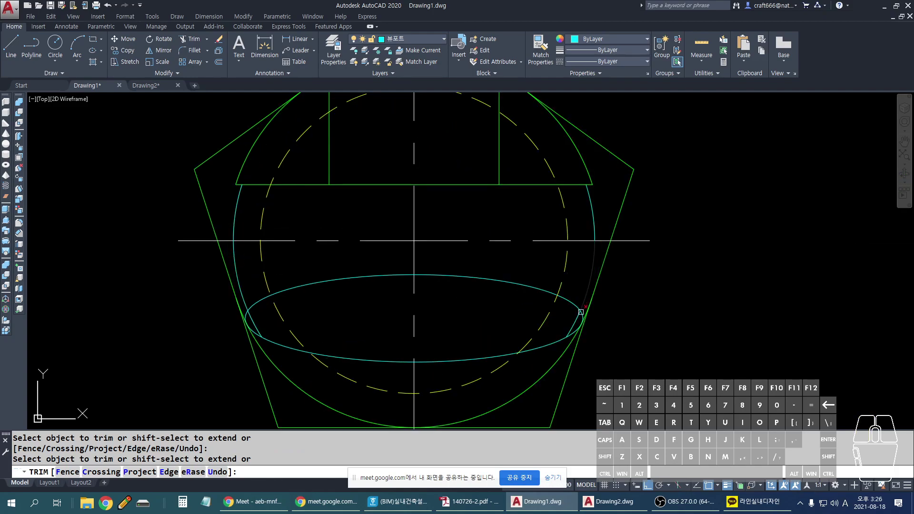
Step: Try trimming the leftover sphere outline beside the sloped cut's ellipse and undo the last trim
scroll(585, 311, "up", 5)
scroll(586, 308, "down", 5)
scroll(250, 268, "up", 5)
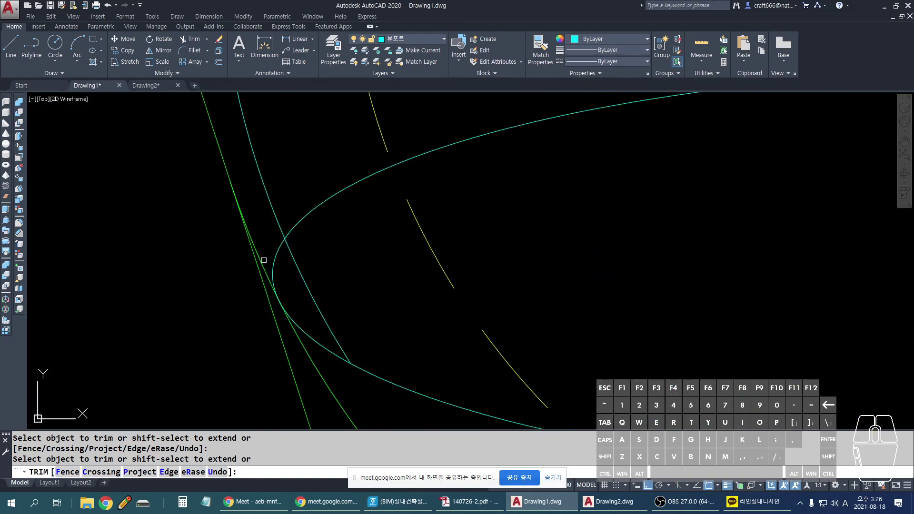
scroll(264, 265, "down", 2)
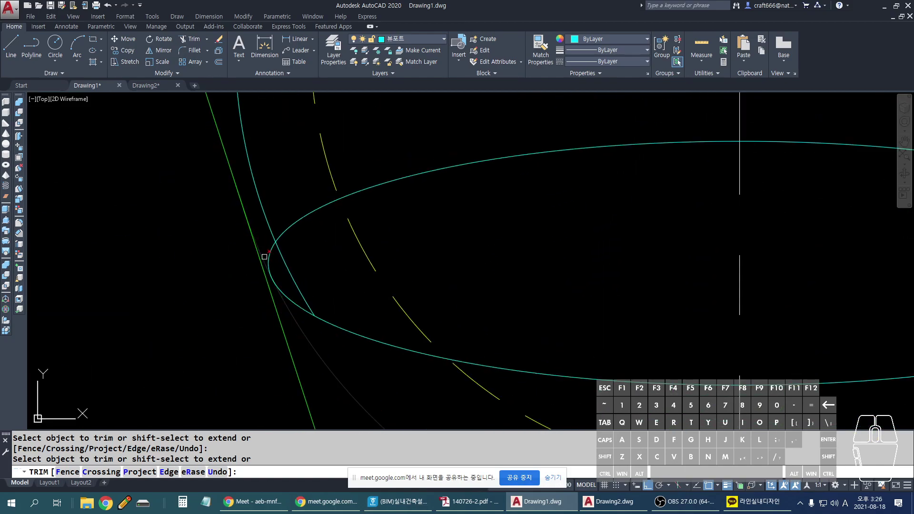
scroll(264, 256, "down", 2)
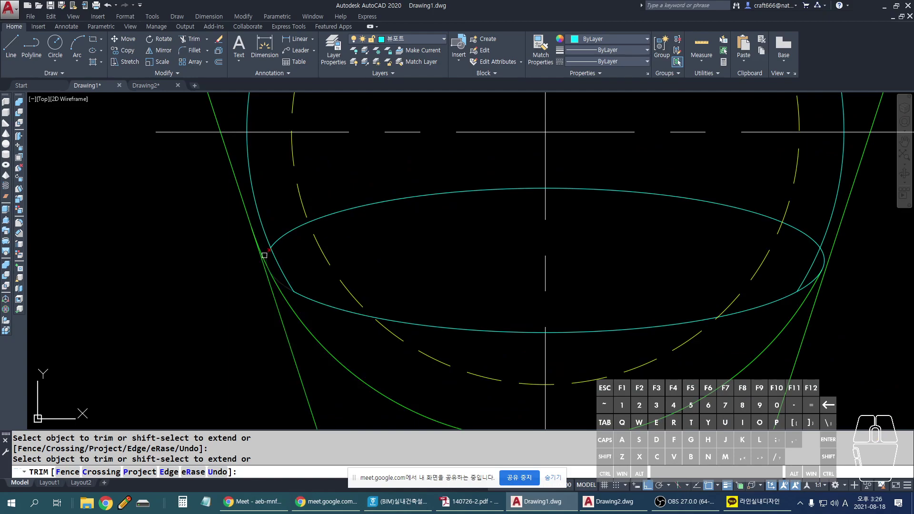
scroll(264, 255, "up", 3)
scroll(263, 258, "down", 3)
scroll(665, 259, "up", 4)
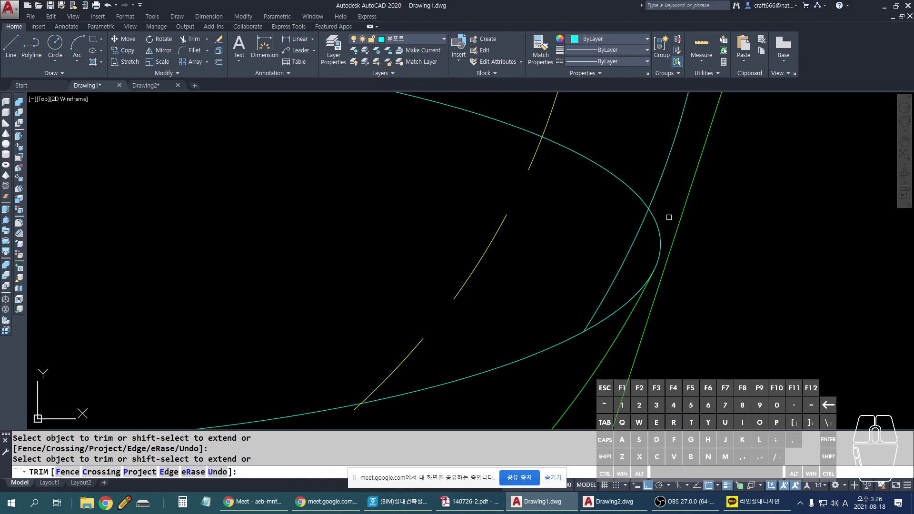
key("ctrl+z")
Step: Trim the front view's right-hand sphere outline down to where it meets the sloped cut's ellipse
scroll(614, 286, "up", 3)
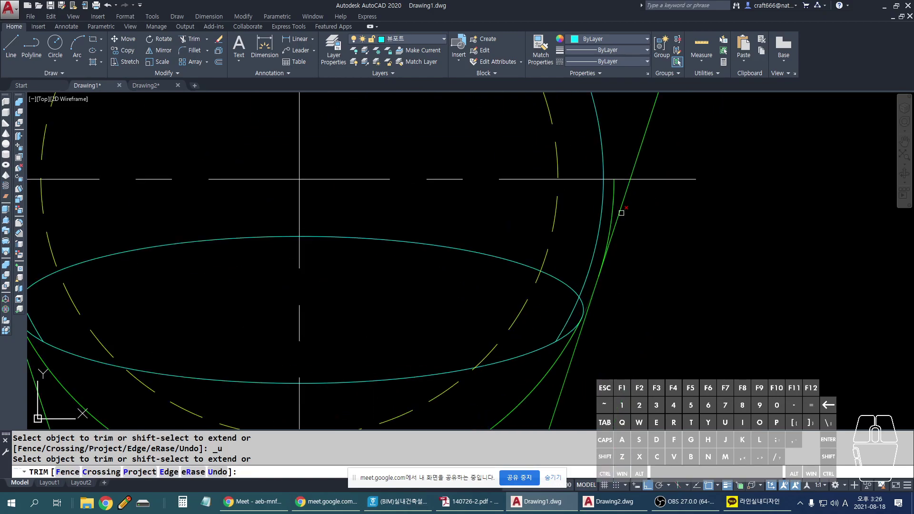
scroll(587, 306, "up", 3)
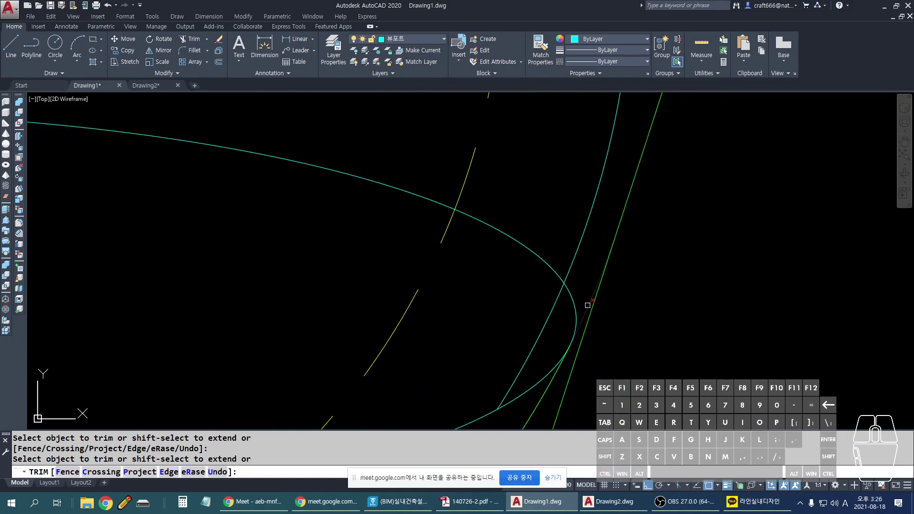
left_click(585, 305)
left_click(585, 310)
scroll(582, 331, "up", 2)
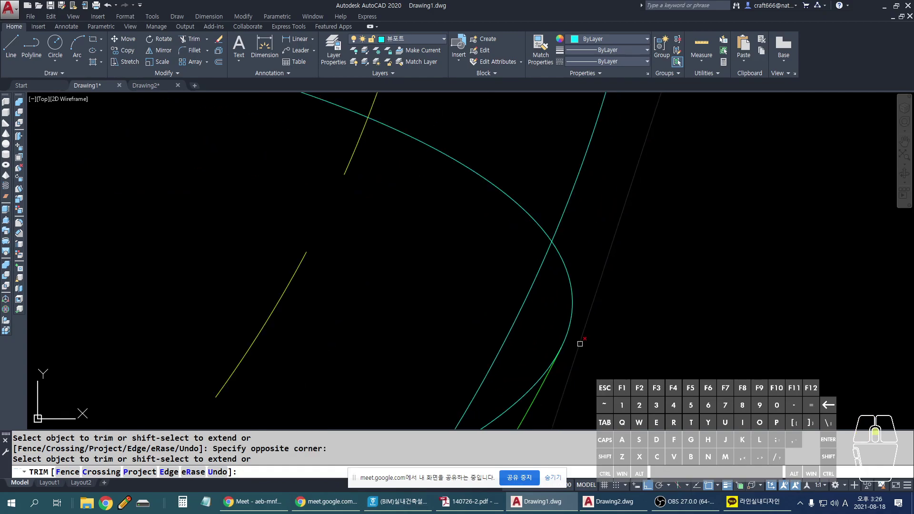
scroll(712, 262, "down", 5)
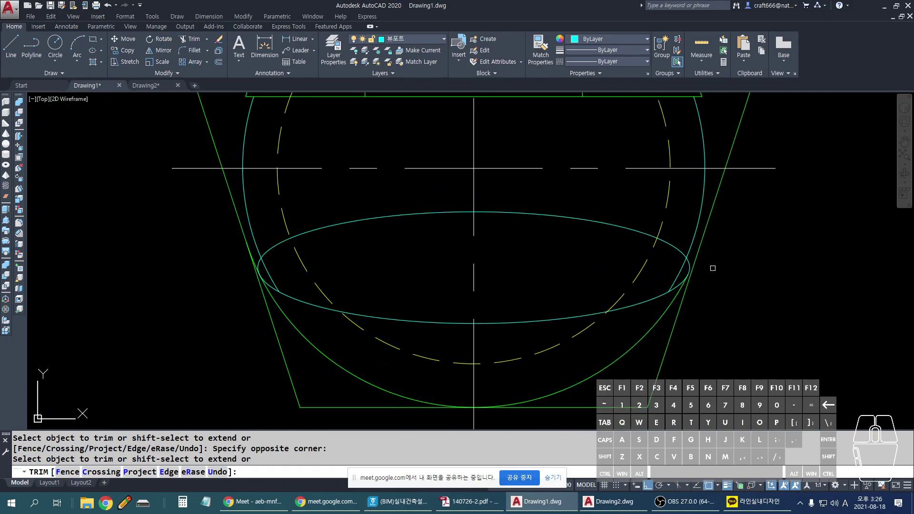
Step: Try trimming the leftover sphere outline at the ellipse's left end, undo it and end the trimming
scroll(282, 300, "up", 3)
left_click(250, 201)
scroll(385, 293, "down", 3)
key("ctrl+z")
scroll(486, 302, "down", 5)
scroll(385, 284, "up", 3)
scroll(304, 224, "up", 2)
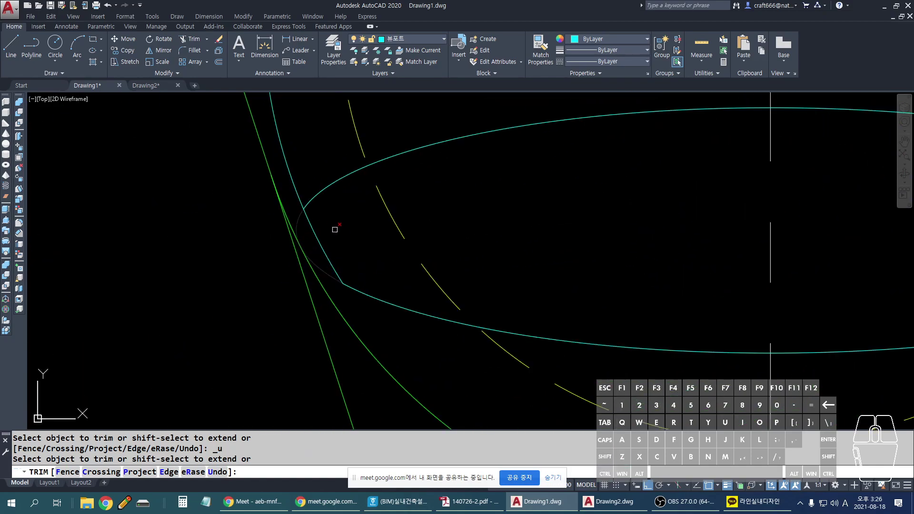
key("Escape")
Step: Draw a horizontal line from the sphere outline's right-hand meeting point with the ellipse to beyond the front view's left side
scroll(323, 238, "up", 2)
type("L")
key("Return")
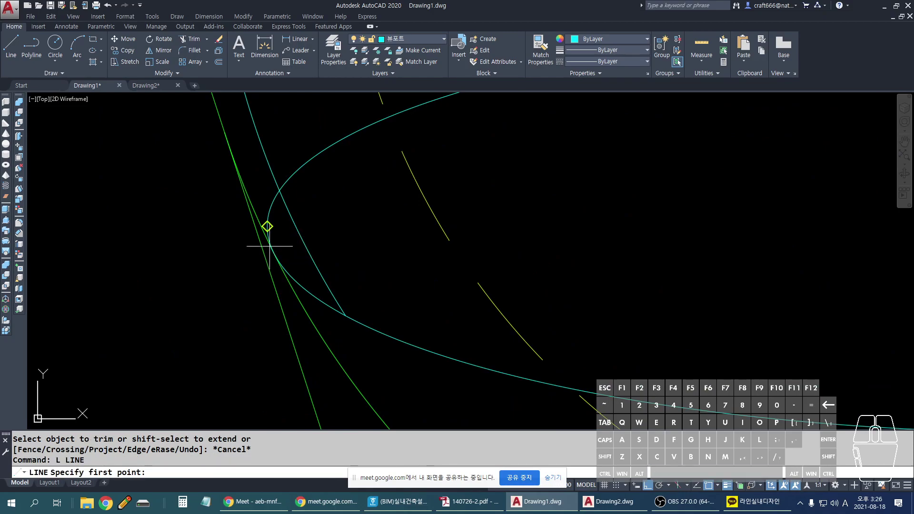
scroll(271, 253, "down", 2)
scroll(269, 249, "up", 2)
scroll(269, 249, "up", 1)
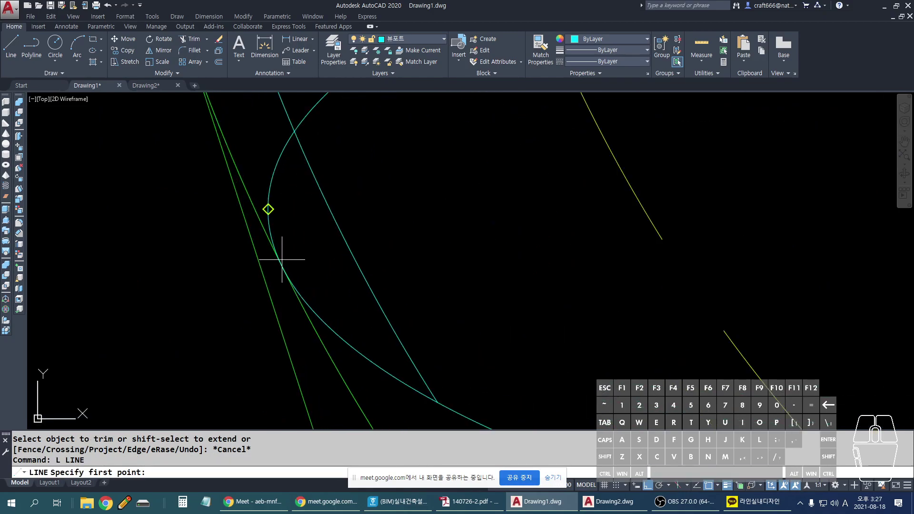
scroll(286, 263, "down", 4)
scroll(617, 265, "up", 4)
left_click(629, 267)
scroll(629, 267, "down", 4)
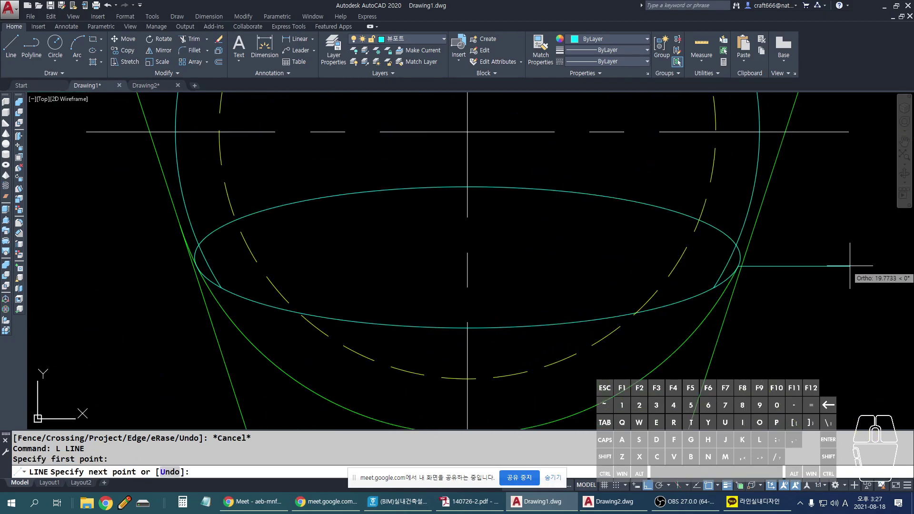
left_click(133, 267)
scroll(195, 252, "up", 4)
key("Escape")
Step: Trim the leftover sphere outline above the new horizontal line at the ellipse's left end
scroll(190, 256, "up", 3)
type("tr")
key("space")
key("space")
left_click(193, 271)
key("space")
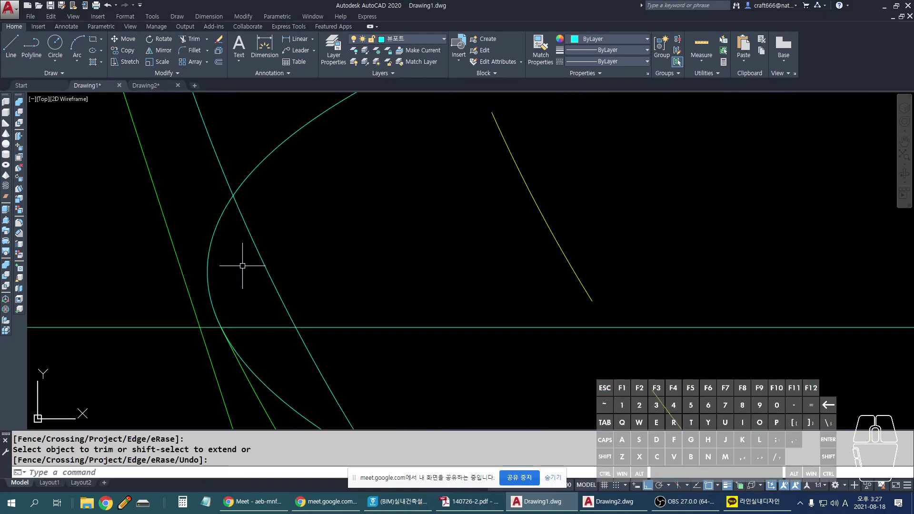
Step: Select the ellipse and the lower sphere arc in turn to inspect where they meet the horizontal line on the left
key("Escape")
left_click(218, 215)
scroll(236, 233, "down", 2)
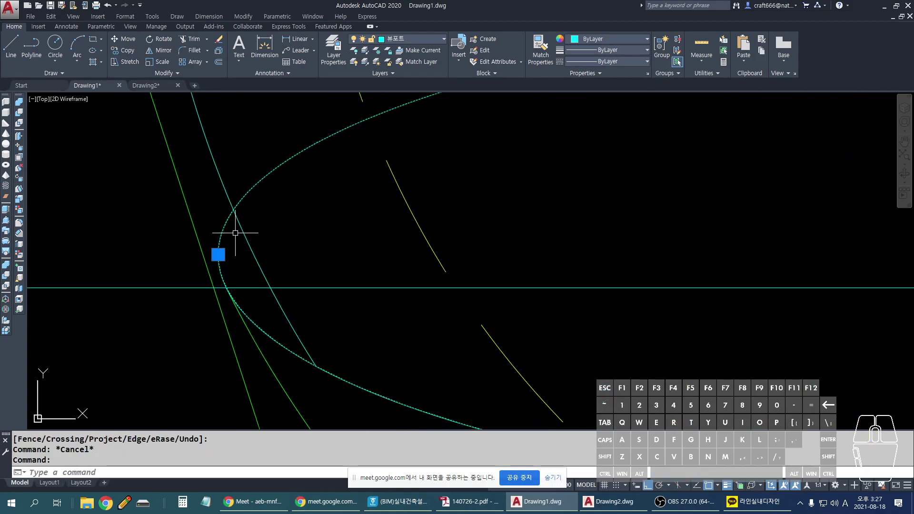
key("Escape")
left_click(256, 341)
scroll(260, 208, "down", 4)
scroll(272, 235, "up", 5)
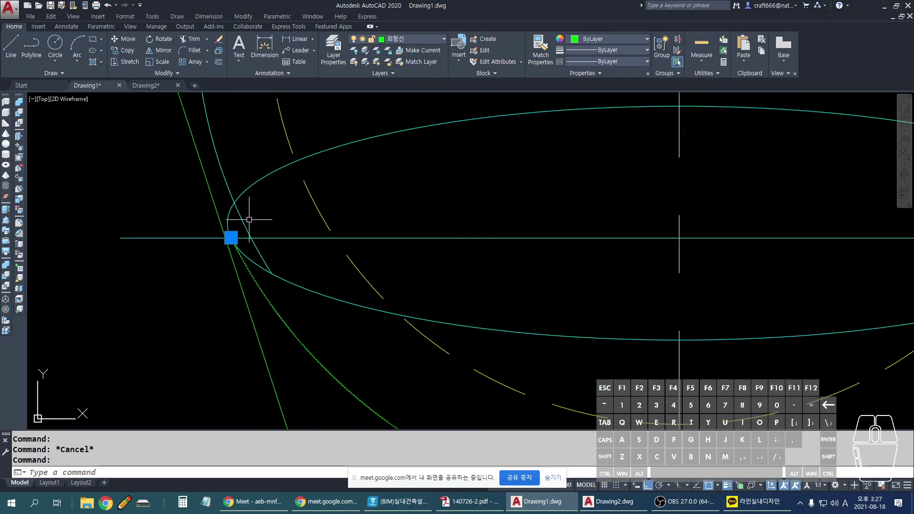
Step: Erase the horizontal construction line crossing the front view's ellipse
key("Escape")
scroll(259, 238, "down", 3)
scroll(561, 232, "up", 5)
scroll(574, 233, "down", 5)
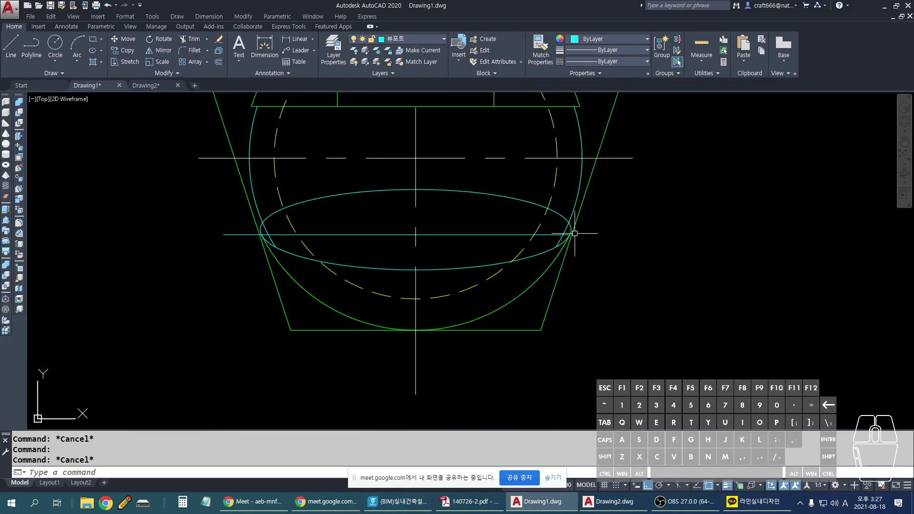
scroll(265, 236, "up", 5)
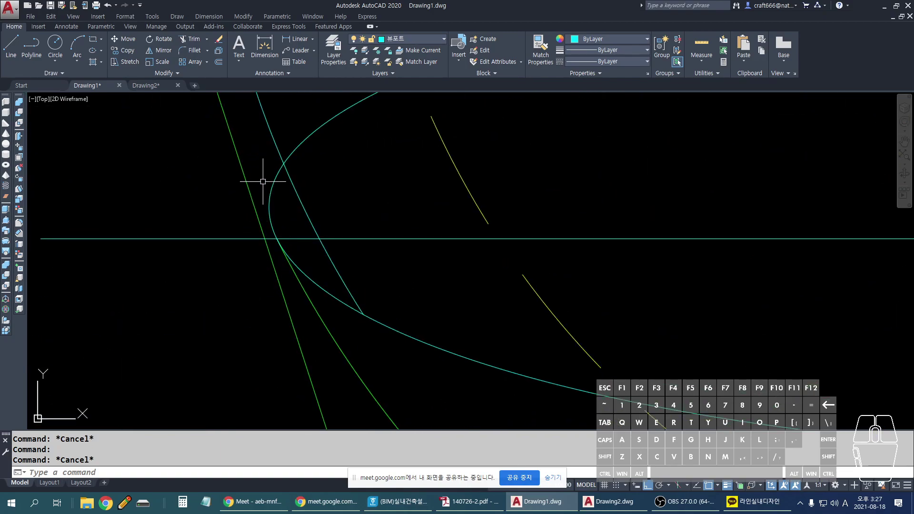
scroll(238, 257, "down", 2)
left_click(226, 285)
left_click(131, 200)
scroll(162, 233, "down", 3)
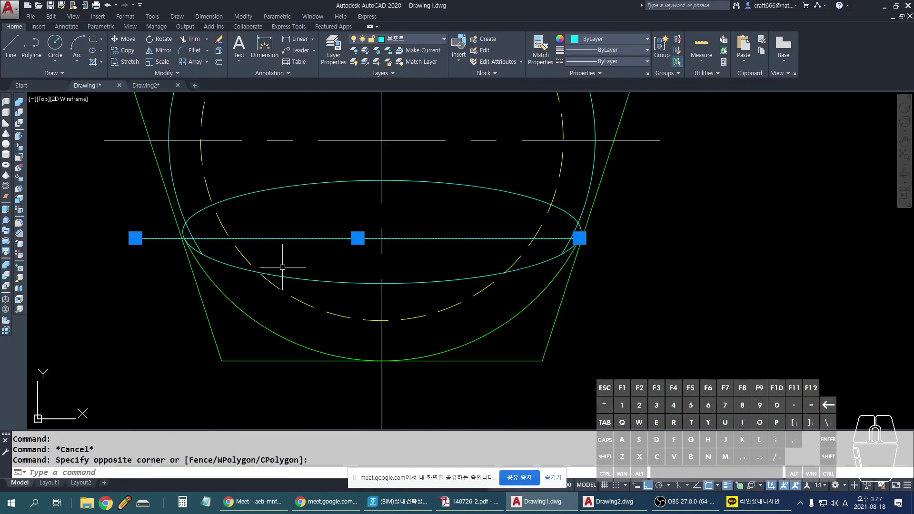
key("Delete")
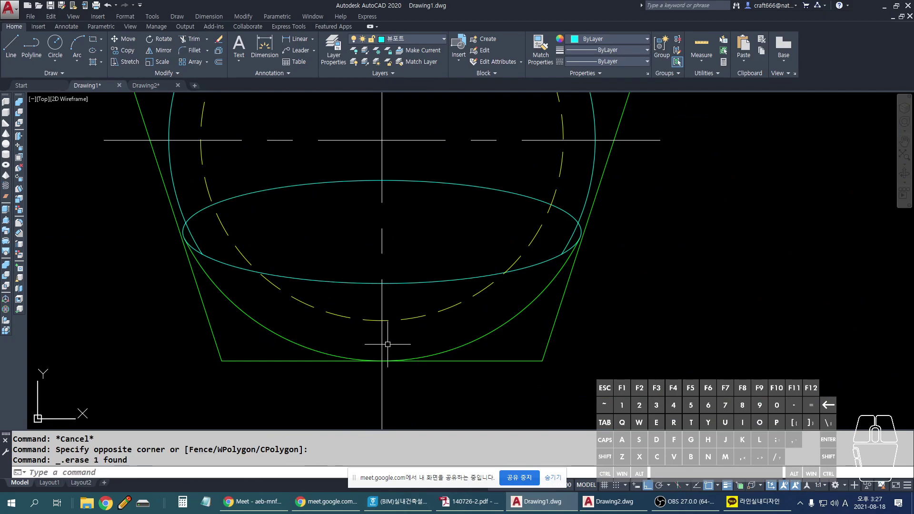
Step: Switch to 140726-2.pdf, examine the front view's hidden lines around the ellipse's right end, and return to the AutoCAD drawing
scroll(595, 268, "down", 2)
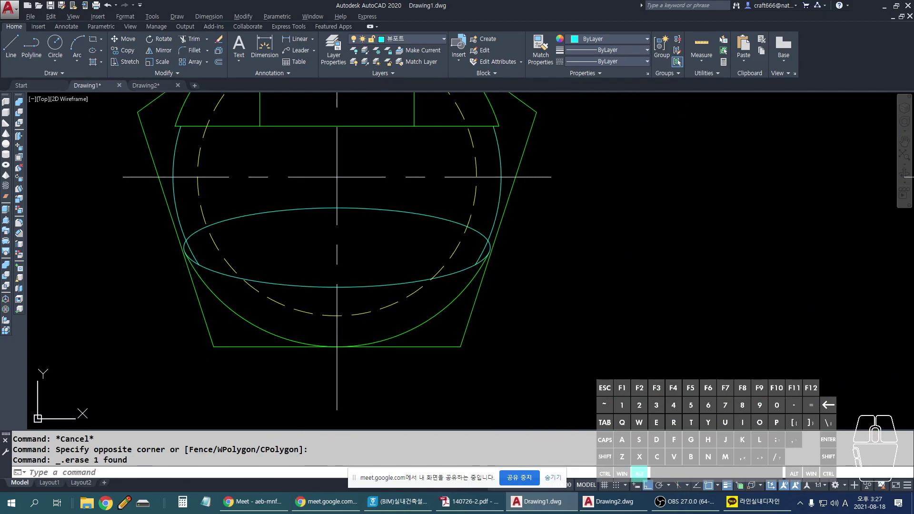
key("alt+Tab")
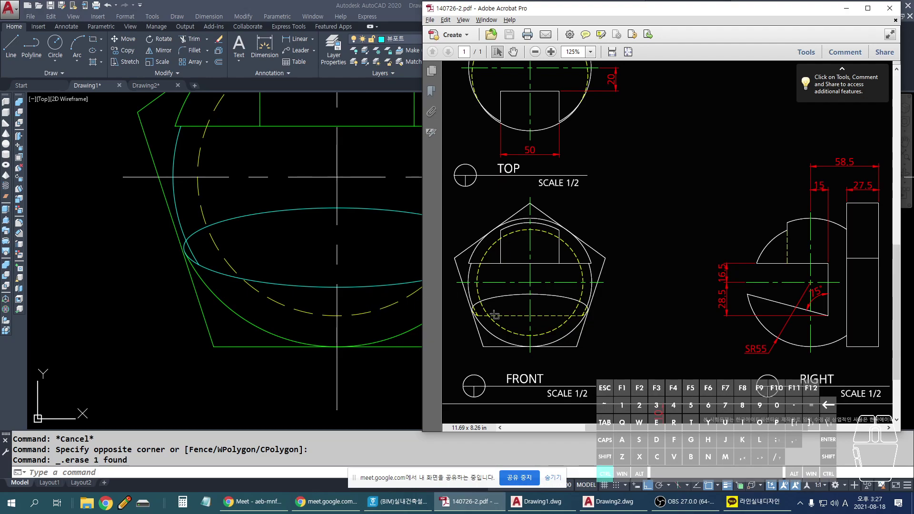
scroll(494, 315, "up", 2, "ctrl")
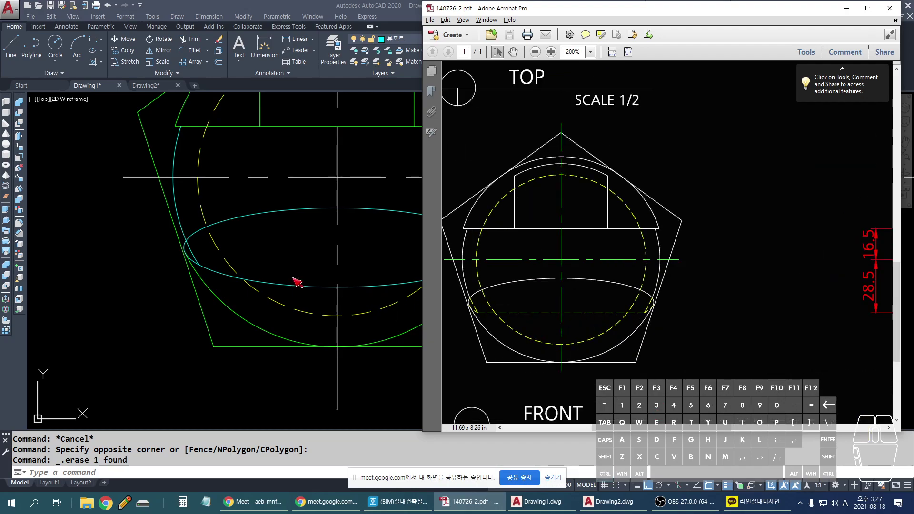
scroll(653, 322, "up", 6, "ctrl")
left_click_drag(767, 268, 765, 266)
key("Escape")
left_click(430, 258)
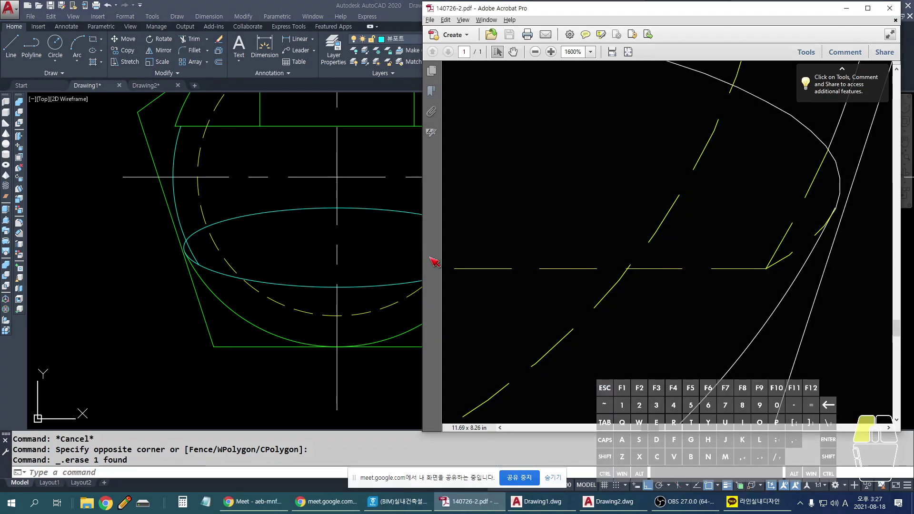
left_click(417, 299)
scroll(480, 262, "up", 5)
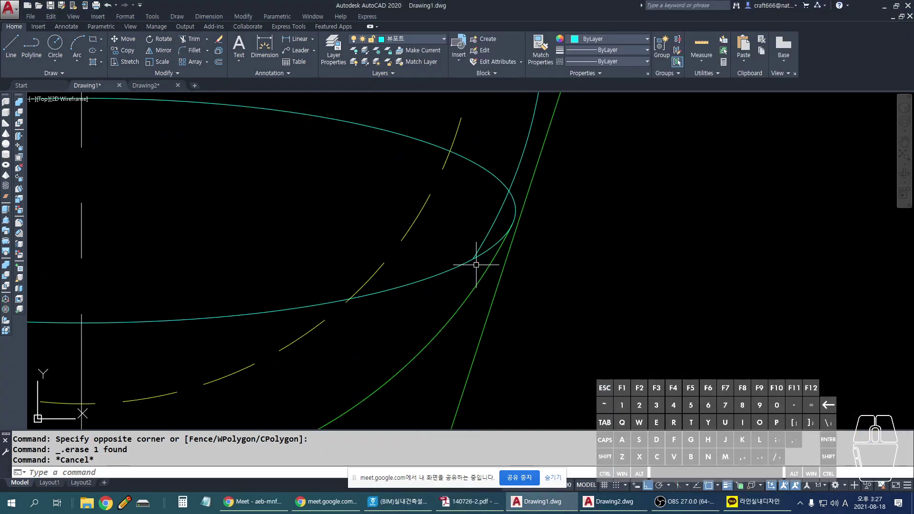
key("Return")
left_click(475, 260)
scroll(387, 264, "down", 3)
scroll(722, 231, "up", 10)
key("Escape")
Step: Erase the vertical construction line through the lower slot corner in the right view
left_click(722, 231)
left_click(643, 316)
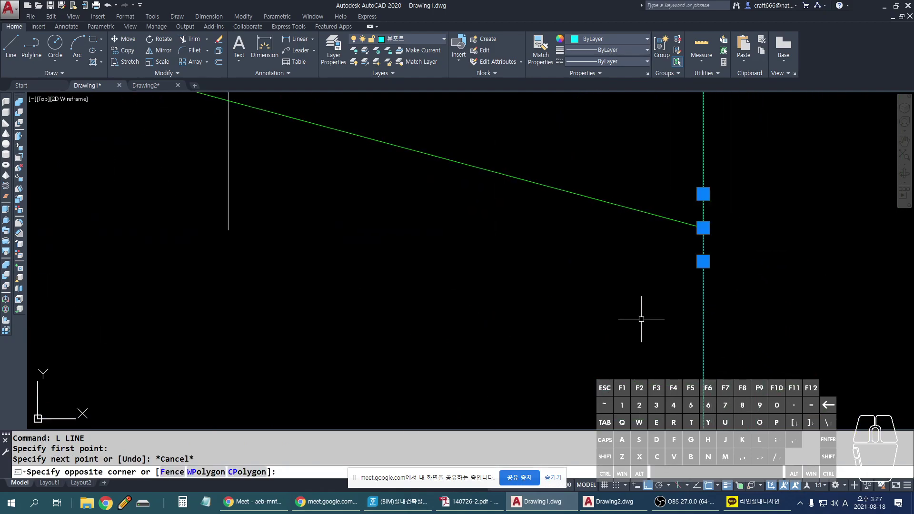
key("Delete")
Step: Draw a horizontal line from the right view's lower slot corner to beyond the front view's left side
type("L")
key("Return")
left_click(708, 234)
scroll(708, 234, "down", 5)
left_click(327, 259)
key("space")
scroll(489, 237, "up", 15)
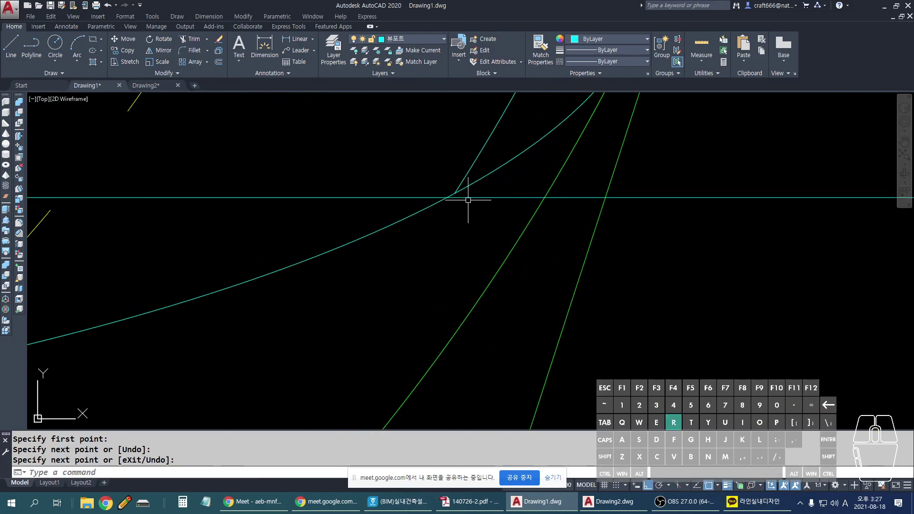
Step: Regenerate the drawing and examine where the horizontal line meets the ellipse and the cut arcs at both ends
type("RE")
key("Return")
scroll(467, 199, "down", 4)
scroll(501, 278, "down", 5)
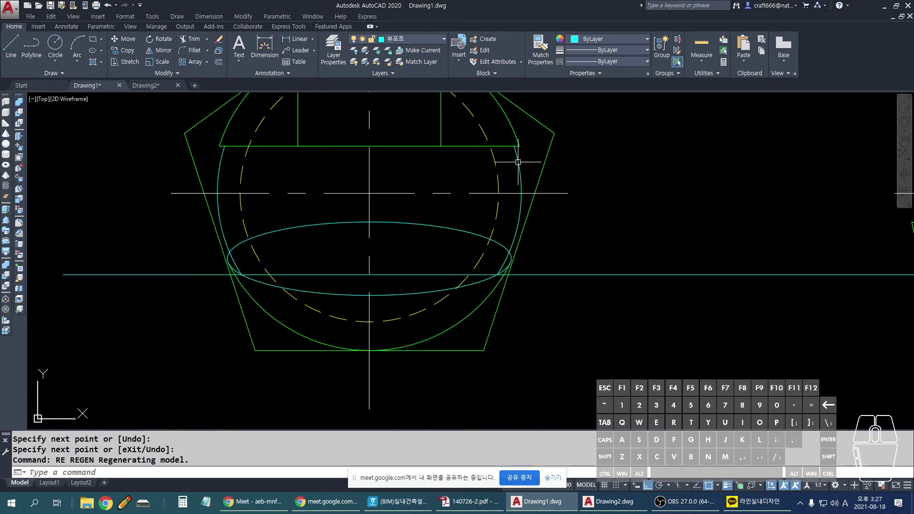
scroll(229, 276, "up", 8)
scroll(229, 286, "up", 1)
scroll(232, 283, "up", 1)
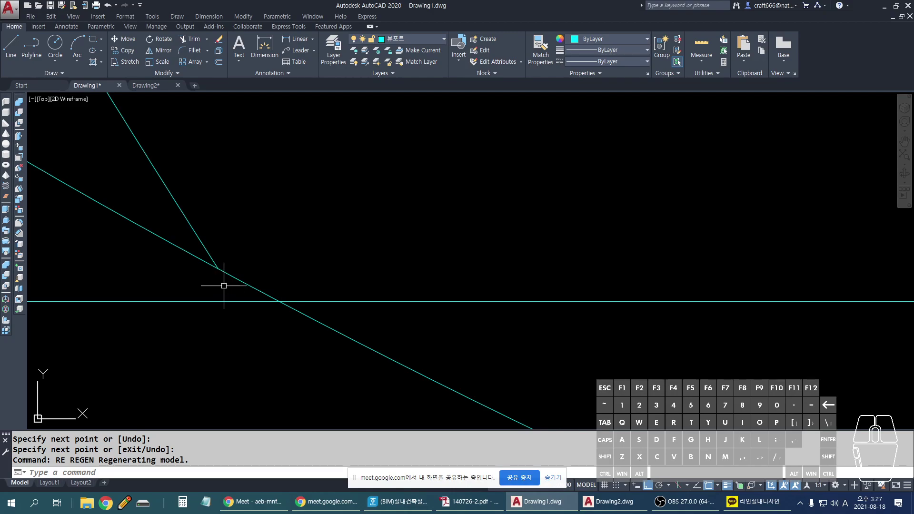
scroll(224, 288, "down", 10)
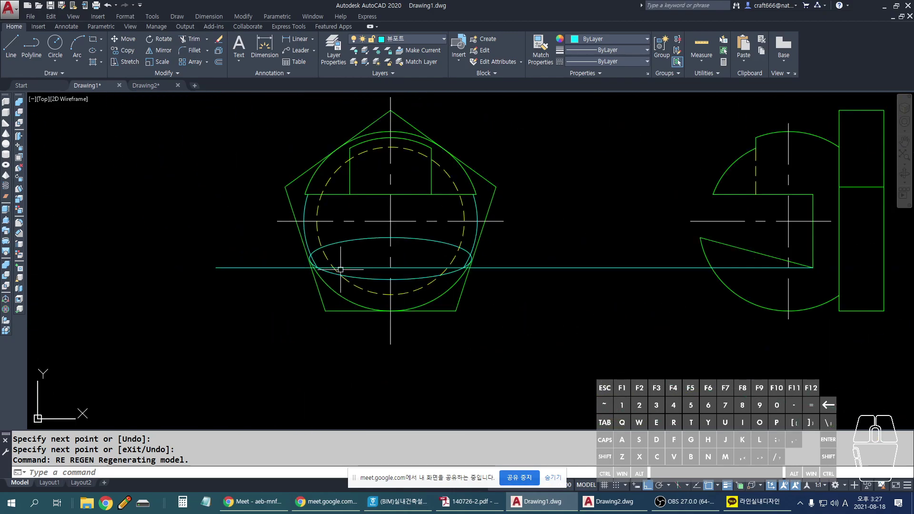
scroll(478, 267, "up", 5)
scroll(475, 291, "down", 5)
Step: Erase the horizontal line projected from the right view's lower slot corner
middle_click_drag(730, 303, 446, 287)
key("Escape")
left_click(610, 279)
left_click(363, 251)
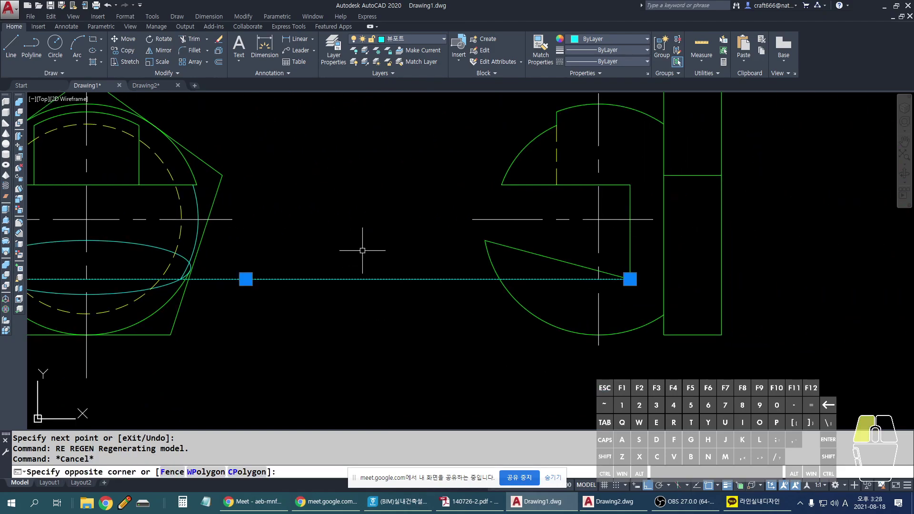
key("Delete")
Step: Draw a vertical construction line through the lower slot corner in the right view
type("l")
key("space")
left_click(629, 279)
left_click(632, 276)
key("space")
scroll(639, 339, "up", 2)
key("Escape")
Step: Draw a horizontal line from the vertical line's meeting point with the right view's lower sphere outline to beyond the front view's left side
type("`l")
key("space")
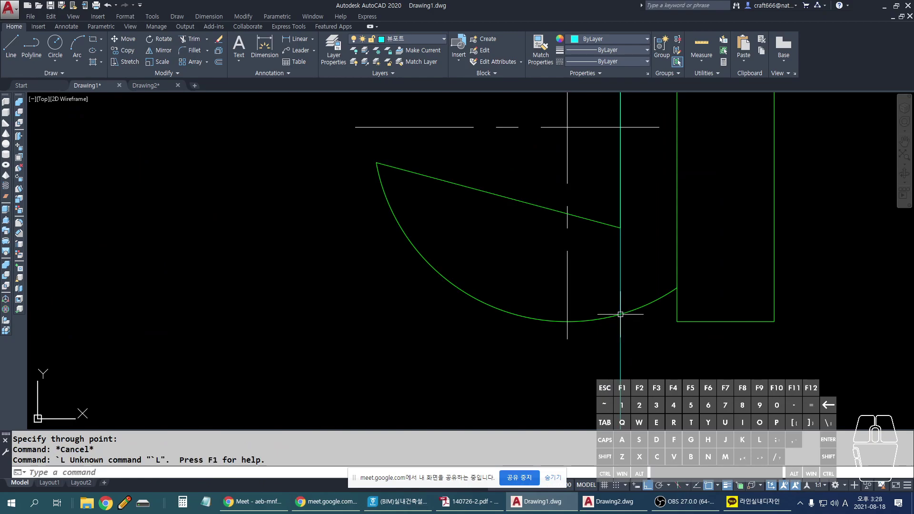
type("l")
key("space")
left_click(620, 314)
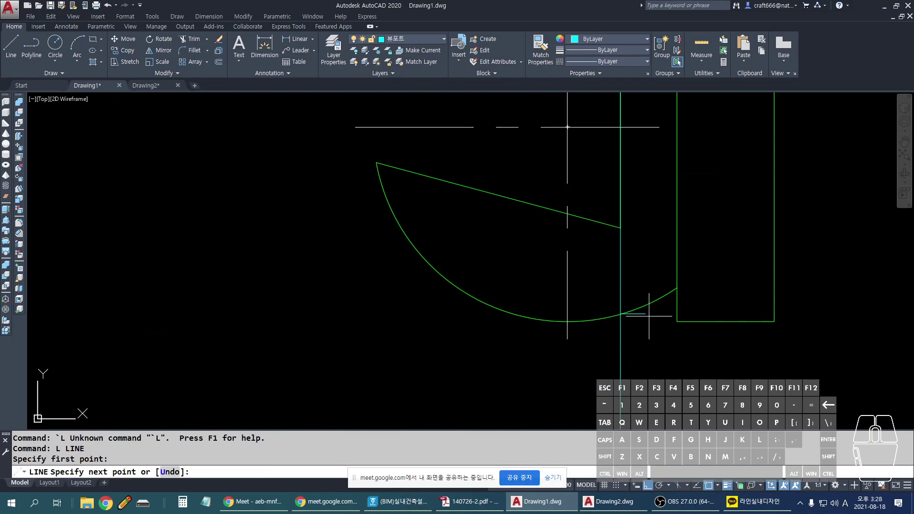
scroll(678, 316, "down", 2)
left_click(87, 322)
key("space")
Step: Draw a circle from the front view's centreline intersection out to the new horizontal line and compare it with the cut arcs
scroll(215, 285, "up", 1)
middle_click_drag(287, 245, 357, 255)
scroll(327, 194, "up", 2)
type("c")
key("space")
left_click(320, 192)
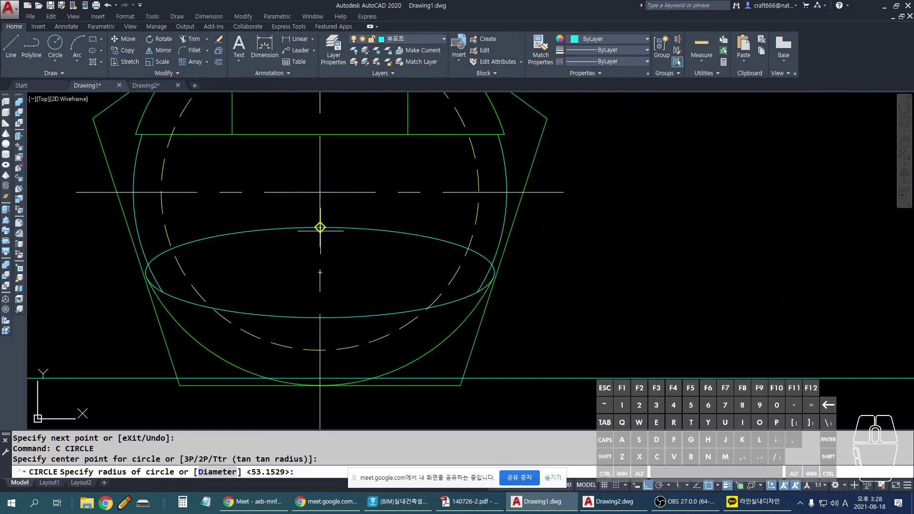
scroll(314, 366, "up", 1)
left_click(321, 381)
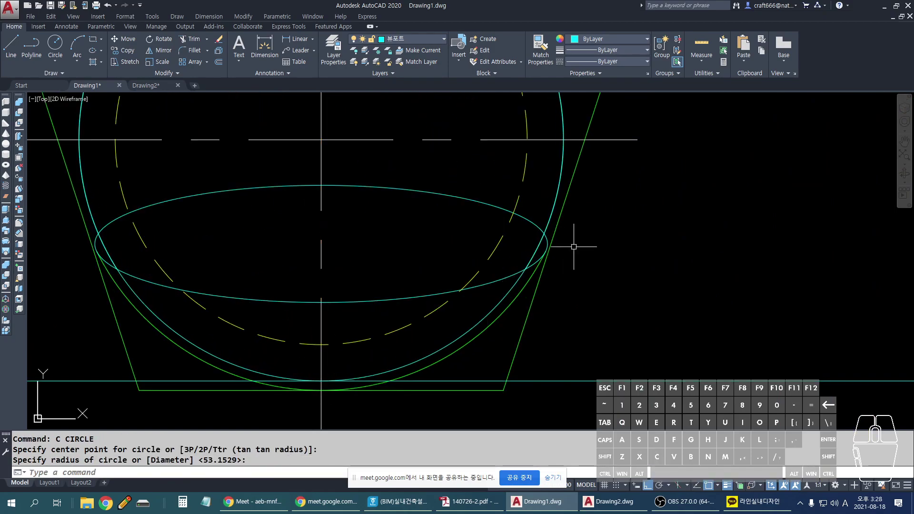
scroll(472, 290, "up", 3)
scroll(524, 281, "down", 5)
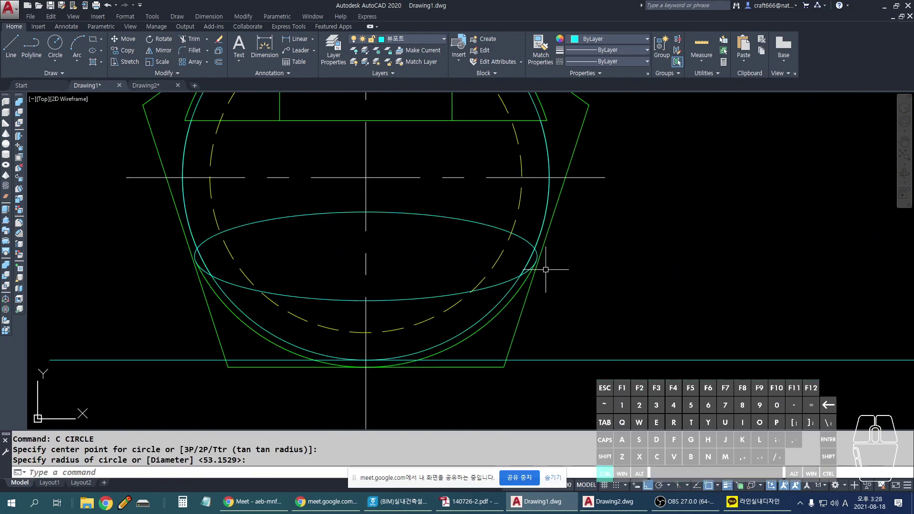
Step: Undo the circle just drawn in the front view
key("ctrl+z")
key("ctrl+z")
key("ctrl+z")
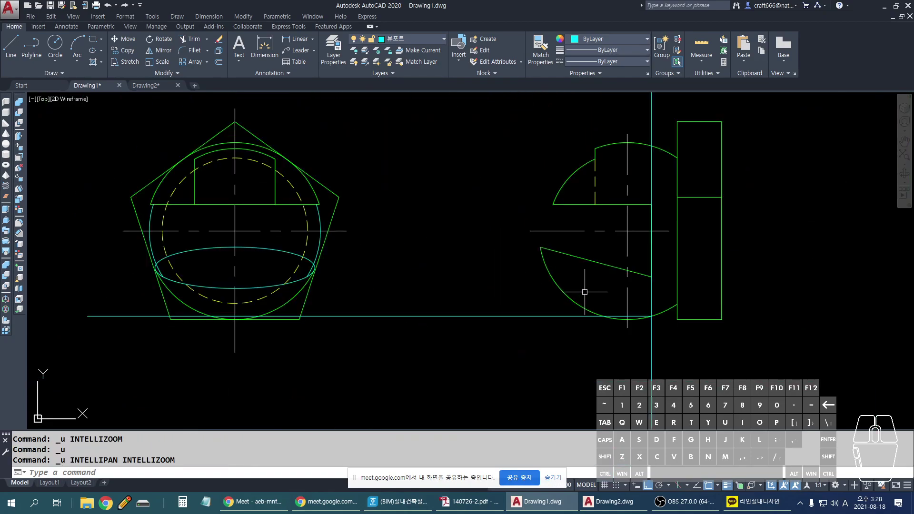
Step: List the properties of the lower sphere arc in the right view
scroll(656, 317, "up", 3)
scroll(652, 327, "down", 2)
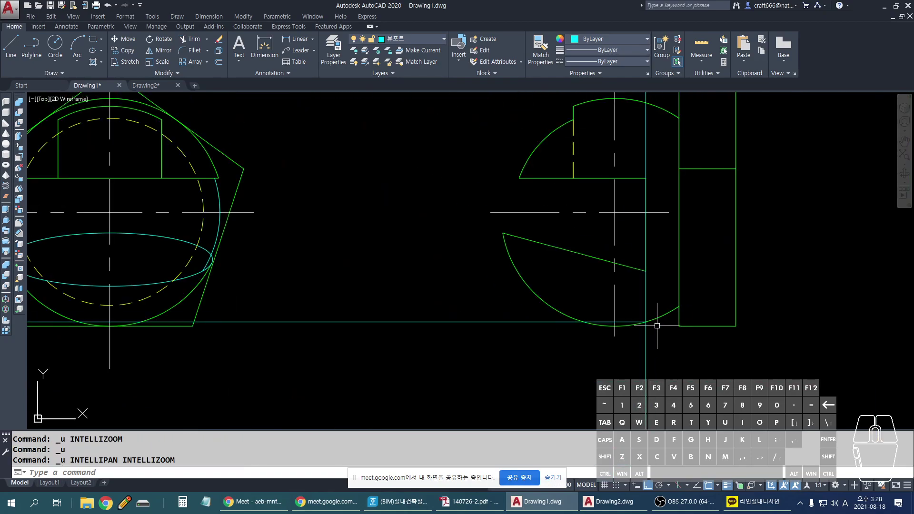
left_click(662, 323)
left_click(672, 333)
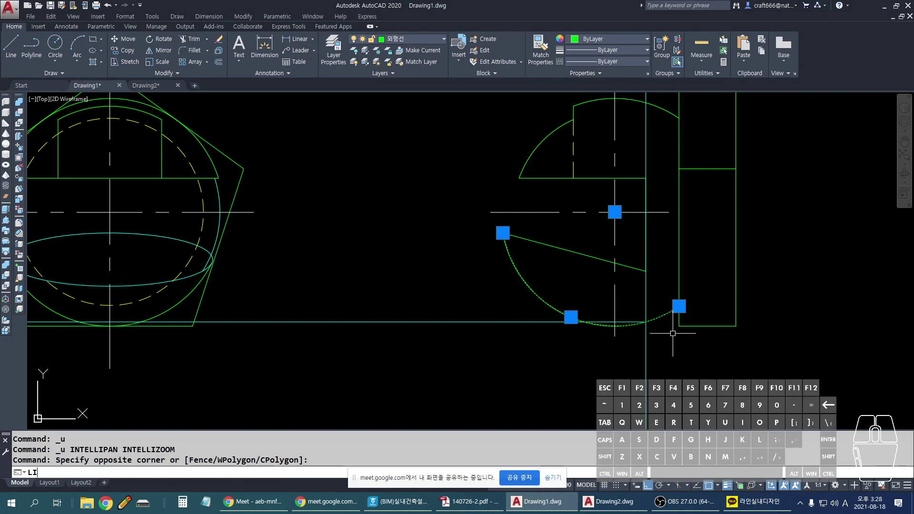
type("LI")
key("Return")
left_click(374, 101)
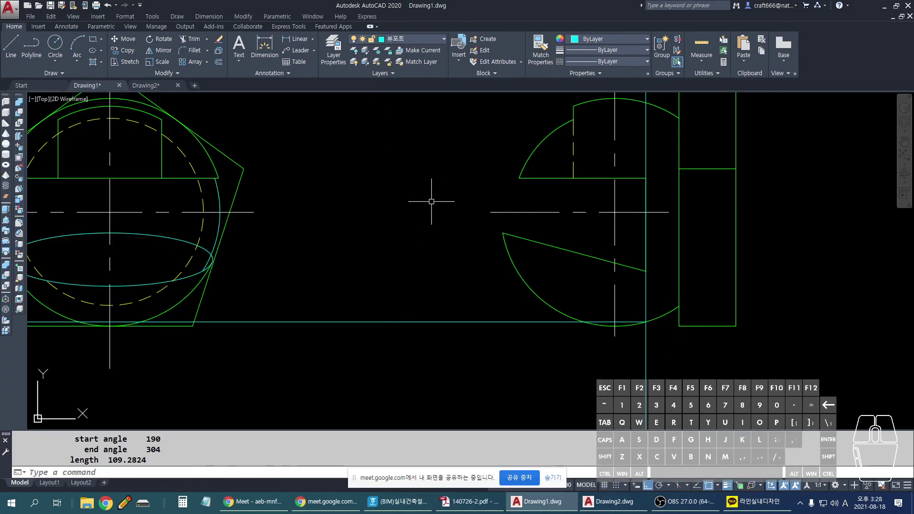
key("Escape")
Step: Measure the horizontal distance from the right view's vertical centreline to the slot's vertical edge
scroll(654, 263, "up", 1)
type("DI")
key("Return")
left_click(602, 197)
left_click(643, 197)
scroll(659, 246, "down", 3)
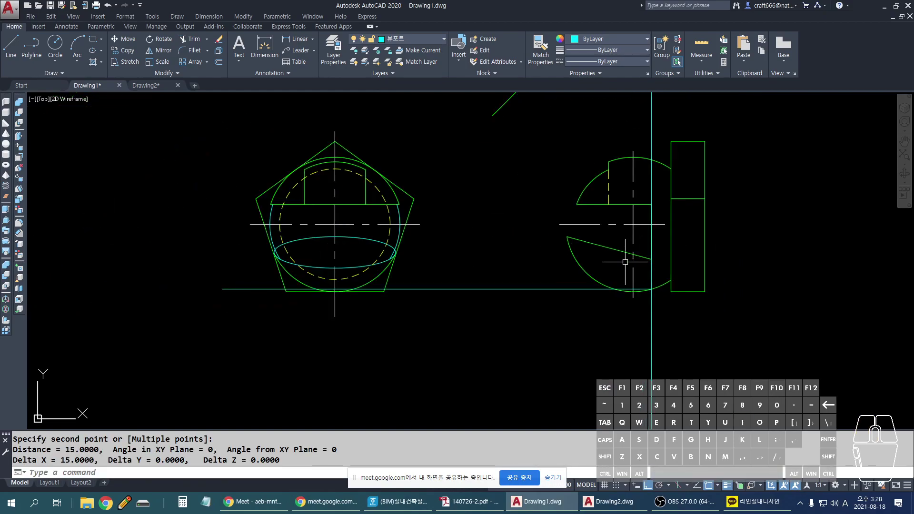
Step: Draw a circle centred on the front view's sphere arc with the Center snap, reaching down to the lower horizontal line
scroll(346, 292, "up", 3)
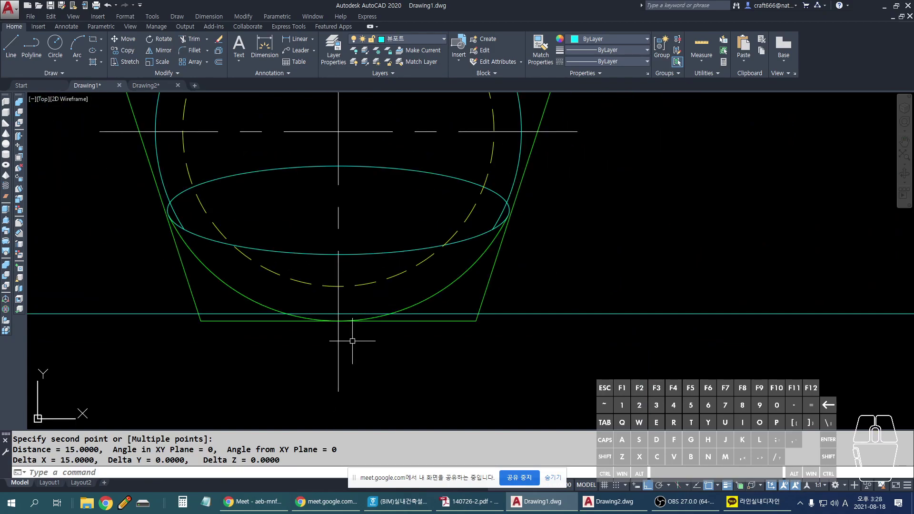
key("Return")
scroll(405, 157, "down", 1)
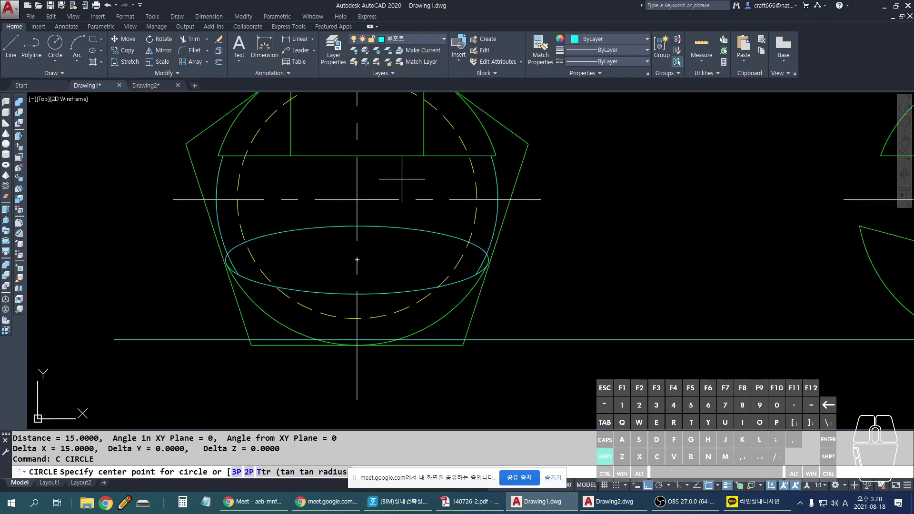
right_click(402, 174, "shift")
left_click(429, 295)
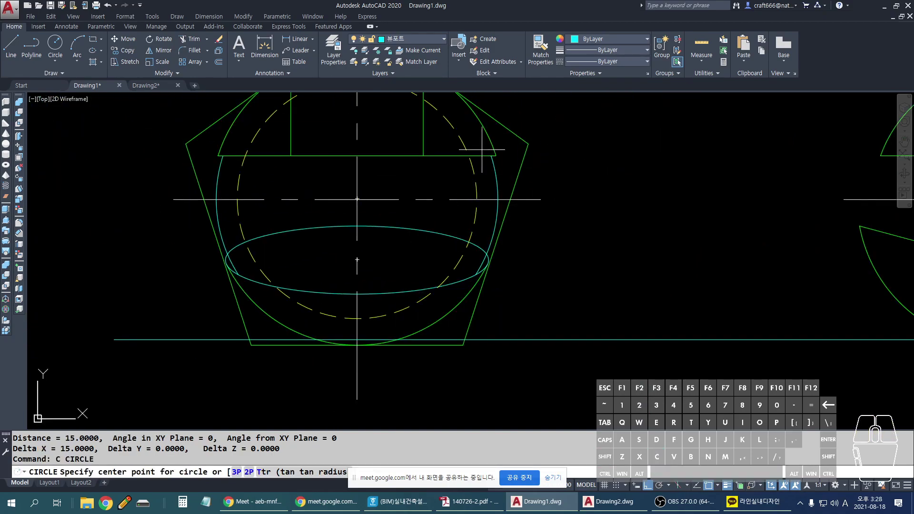
left_click(483, 135)
scroll(358, 202, "up", 6)
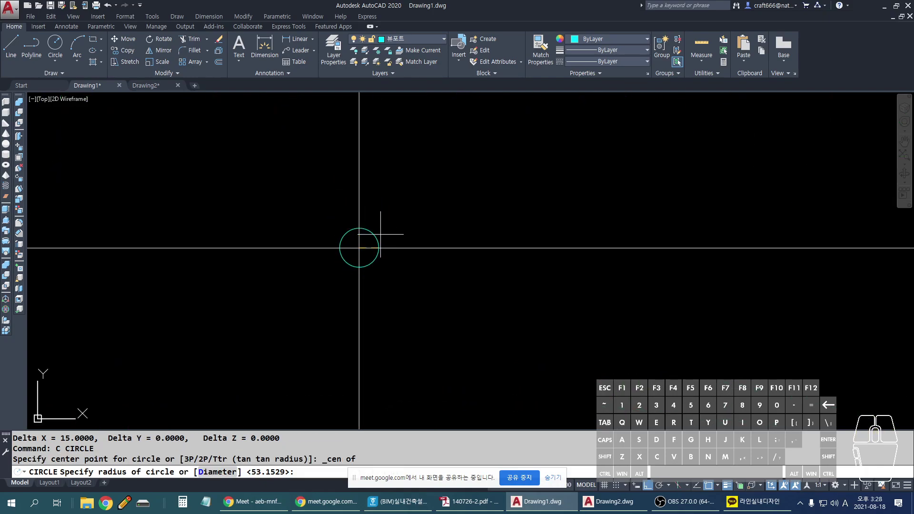
scroll(357, 139, "down", 5)
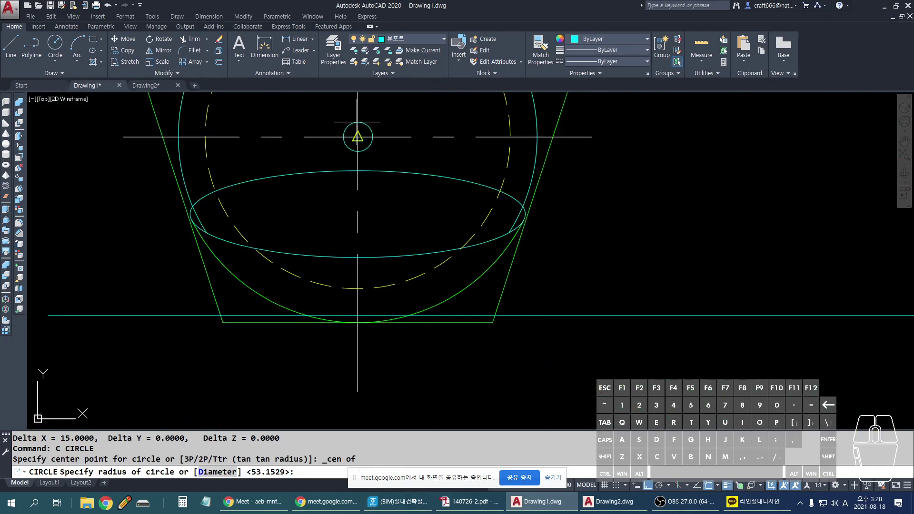
scroll(355, 312, "up", 3)
left_click(360, 318)
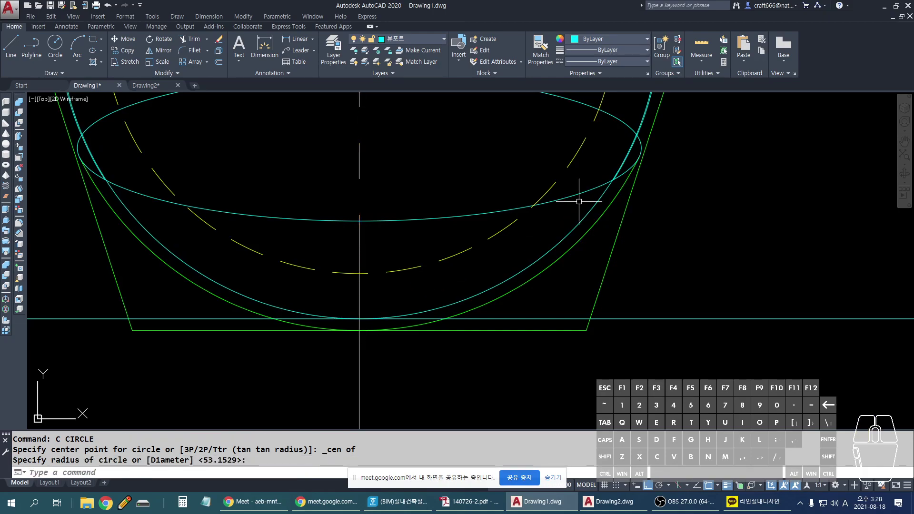
scroll(577, 204, "up", 4)
scroll(554, 272, "down", 4)
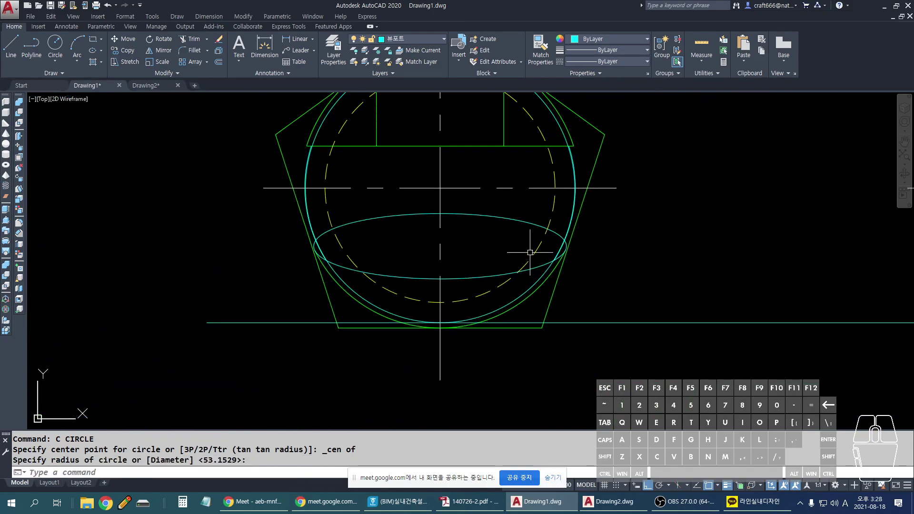
Step: Erase the check circle and both side cut arcs above the ellipse's ends in the front view
key("Escape")
scroll(577, 197, "up", 5)
left_click(599, 162)
left_click(589, 183)
key("Delete")
scroll(597, 200, "down", 5)
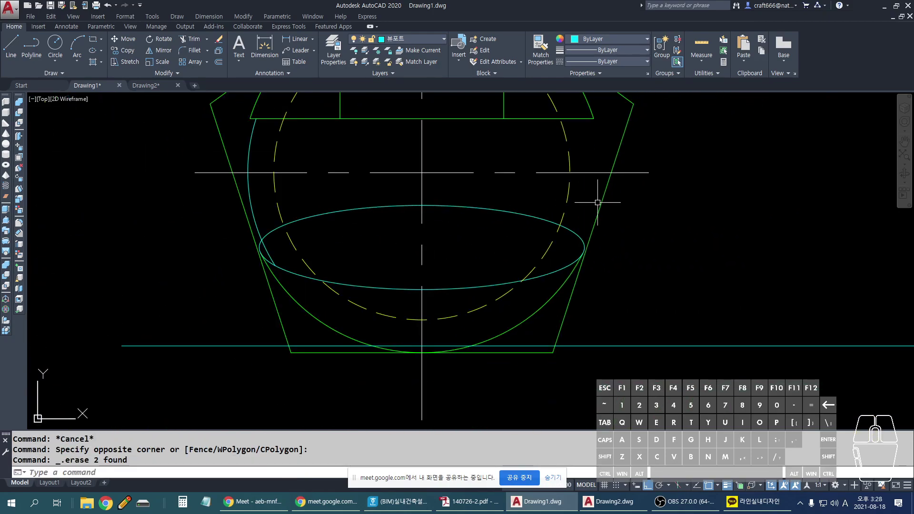
left_click(262, 139)
left_click(239, 134)
key("Delete")
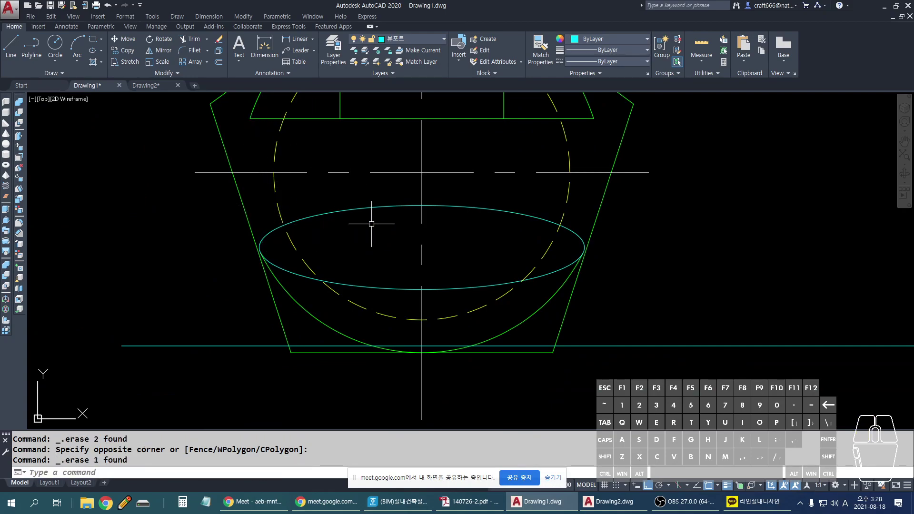
Step: Stretch the upper end of the front view's vertical centreline further above the pentagon's apex
scroll(440, 251, "down", 3)
key("Escape")
scroll(432, 232, "down", 1)
left_click(430, 189)
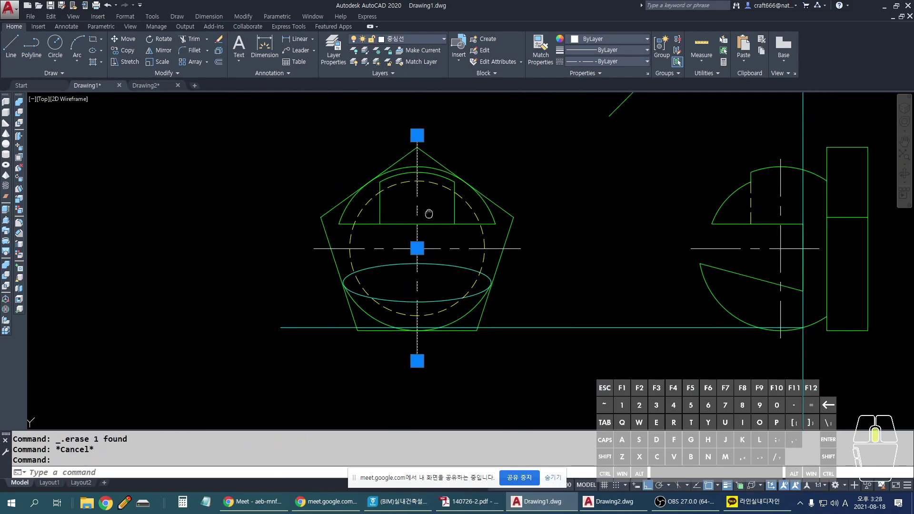
scroll(414, 129, "up", 1)
left_click(413, 137)
left_click(425, 110)
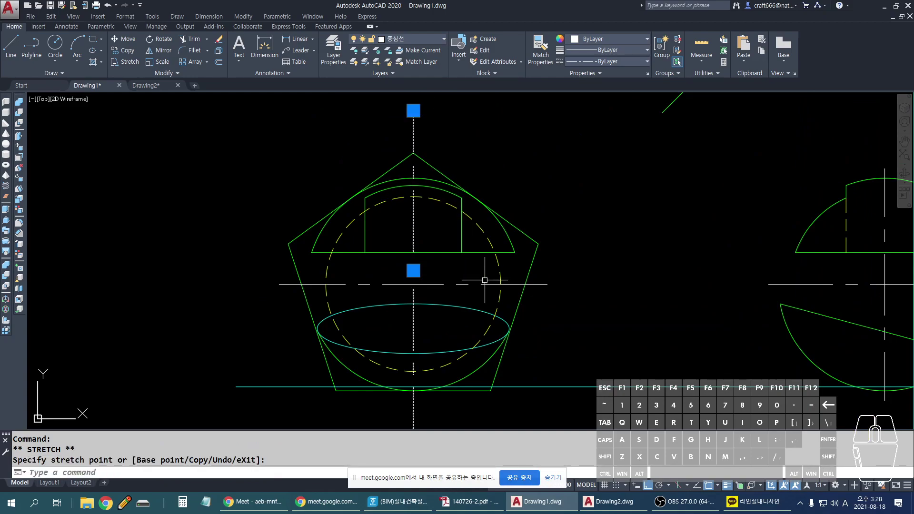
key("Escape")
Step: Stretch the outer end of the front view's horizontal centreline further past the pentagon, on the side facing the right view
left_click(469, 282)
left_click(456, 295)
left_click(555, 288)
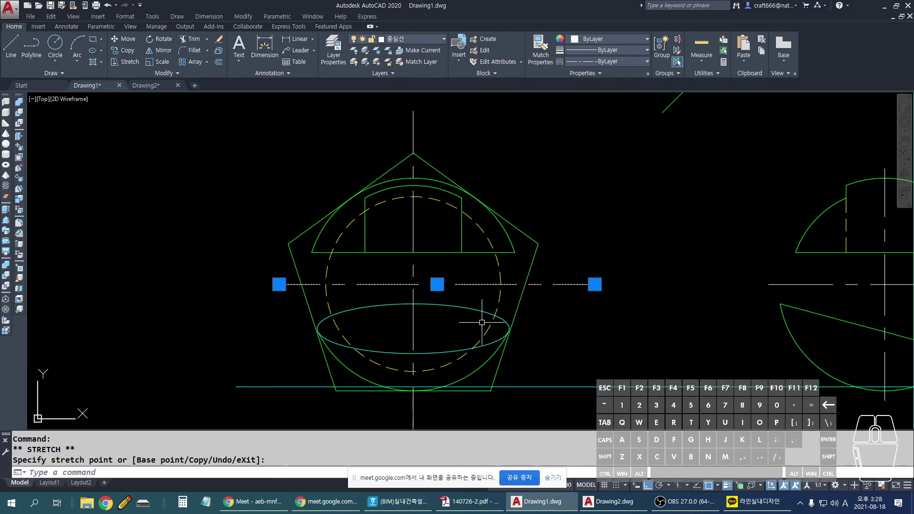
key("Escape")
Step: Check the sphere arc's centre against the crossing of the front view's centrelines, using a trial circle with the Center snap
type("c")
key("space")
scroll(432, 284, "down", 1)
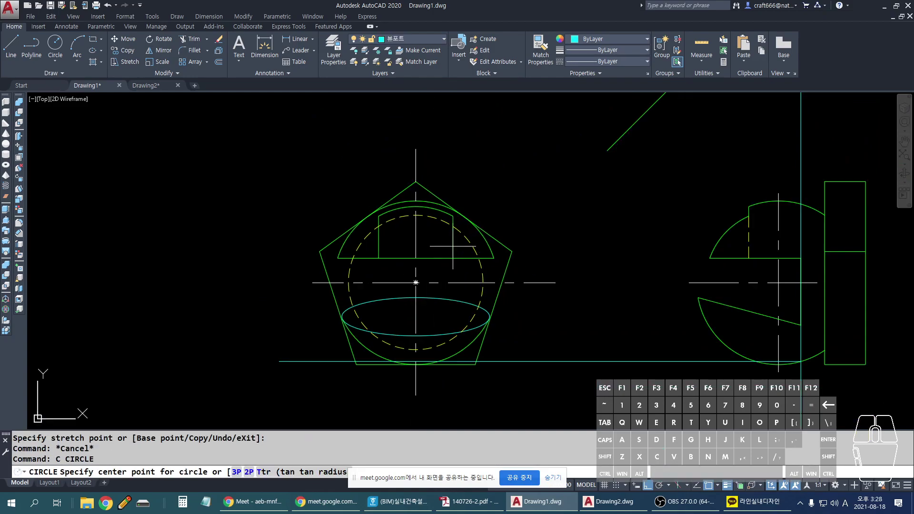
scroll(412, 283, "up", 2)
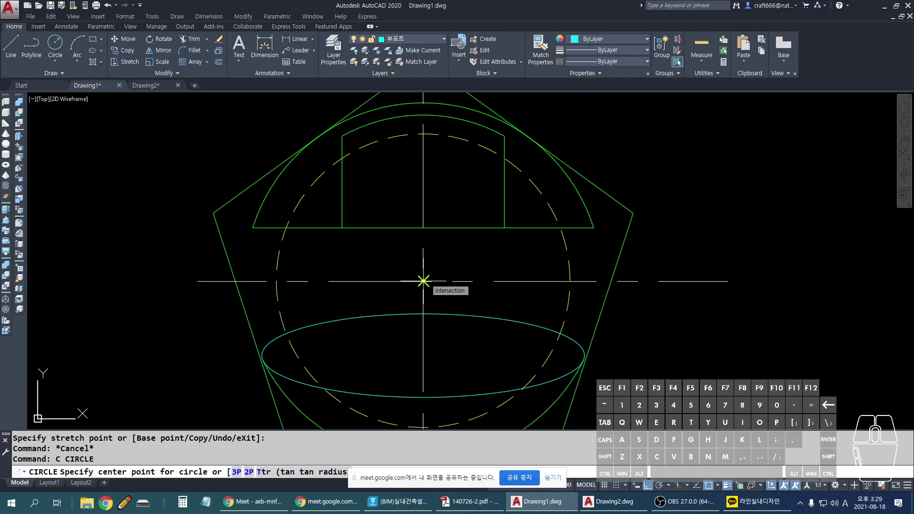
scroll(423, 280, "up", 5)
scroll(472, 222, "down", 3)
right_click(535, 211, "shift")
left_click(567, 327)
left_click(632, 196)
scroll(456, 252, "up", 6)
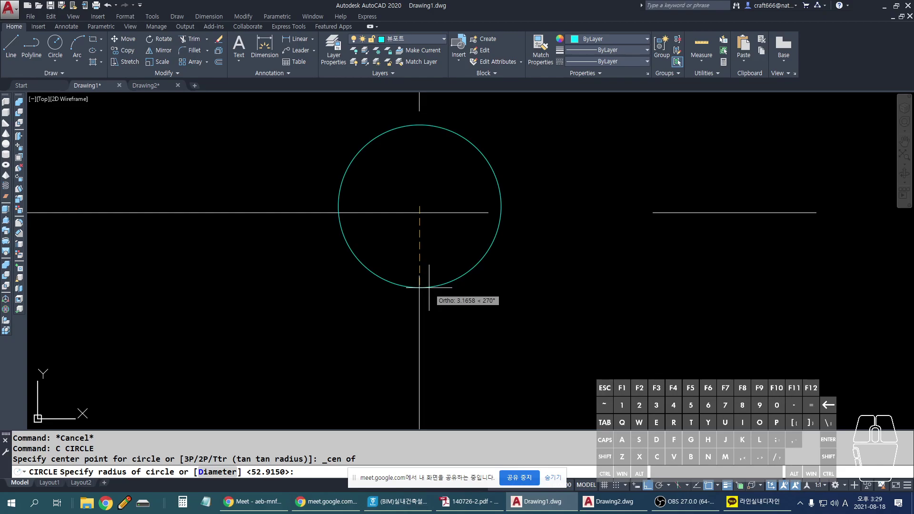
scroll(426, 199, "up", 5)
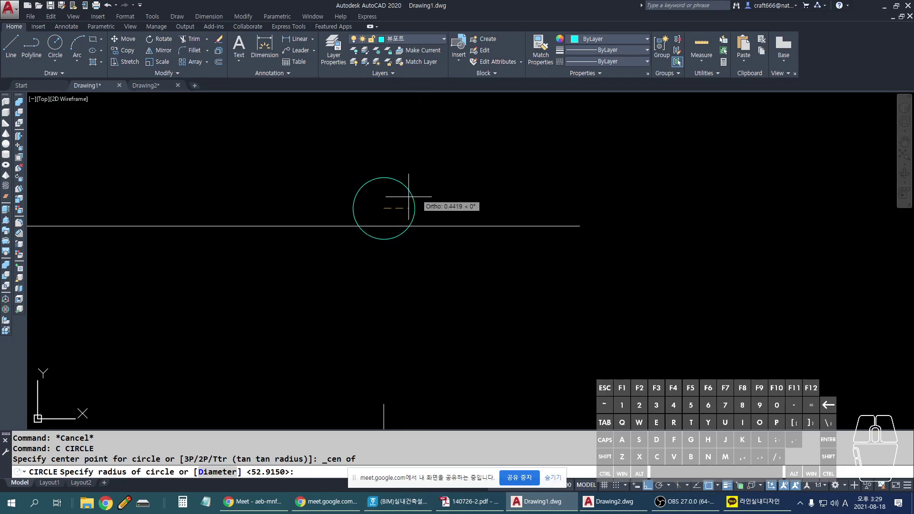
scroll(415, 194, "up", 5)
key("Escape")
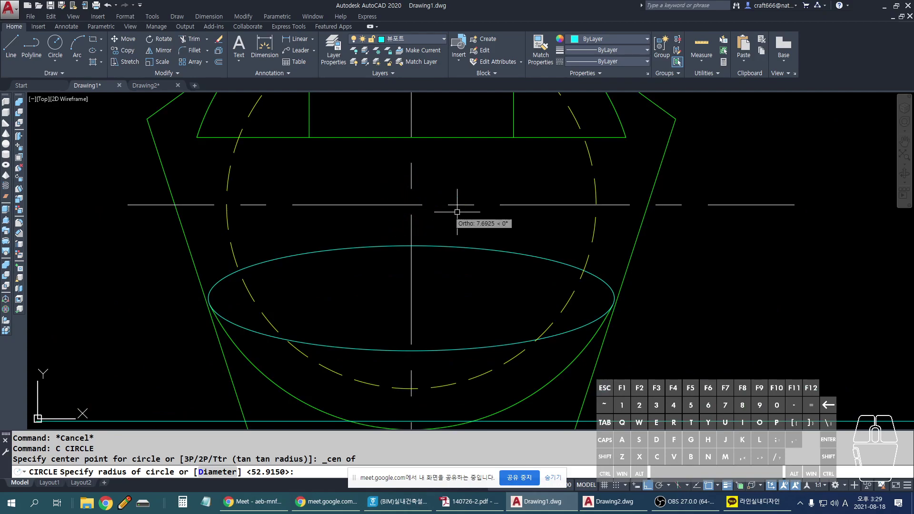
Step: Select the dashed hidden circle and the rest of the front view's geometry with crossing windows
left_click(607, 168)
left_click(578, 183)
scroll(395, 250, "down", 5)
left_click(494, 345)
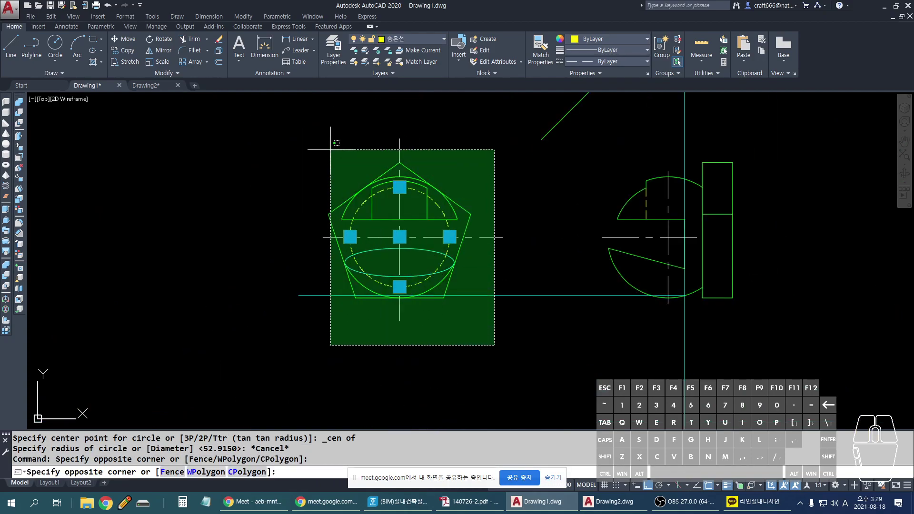